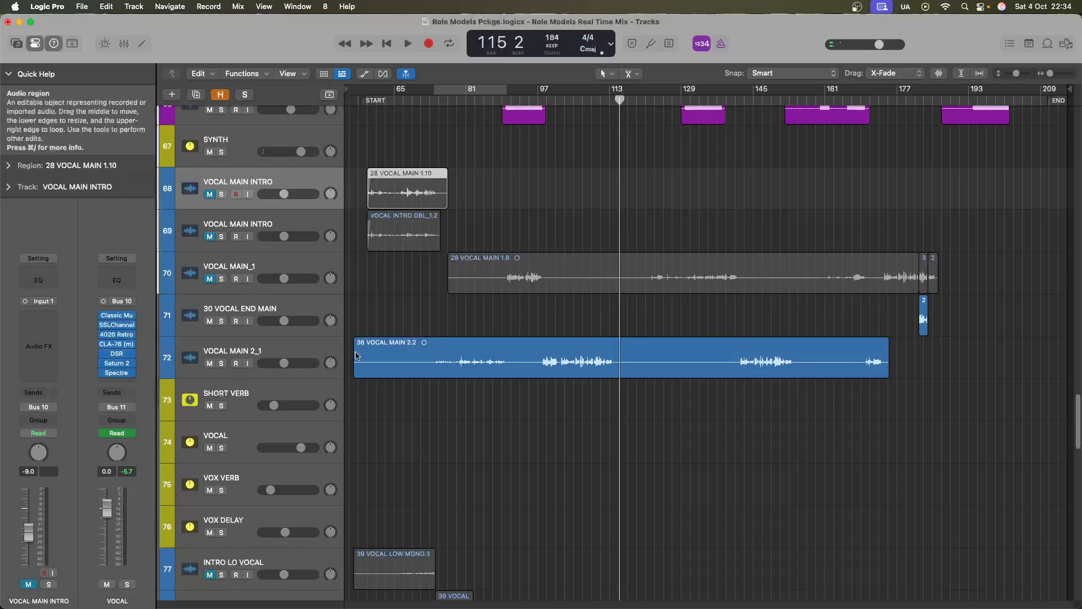
Unmute the two stereo harmony tracks, VOCALS HARM ST_1 on track 87 and VOCALS HARM2 ST_1 on track 88
left_click(309, 353)
scroll(305, 407, "down", 10)
left_click(302, 377)
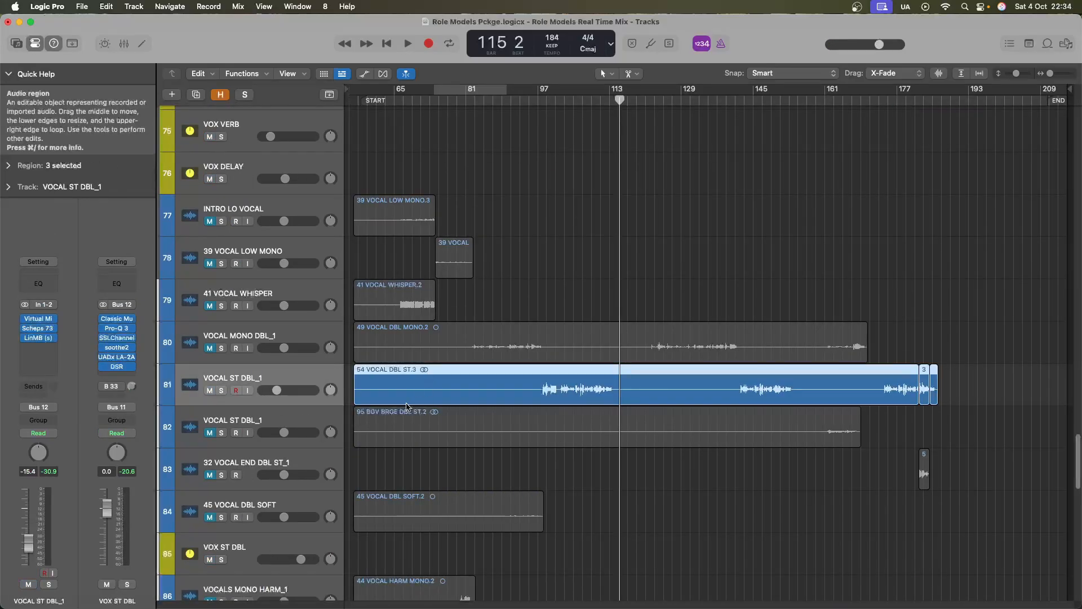
scroll(303, 417, "down", 3)
left_click(303, 457)
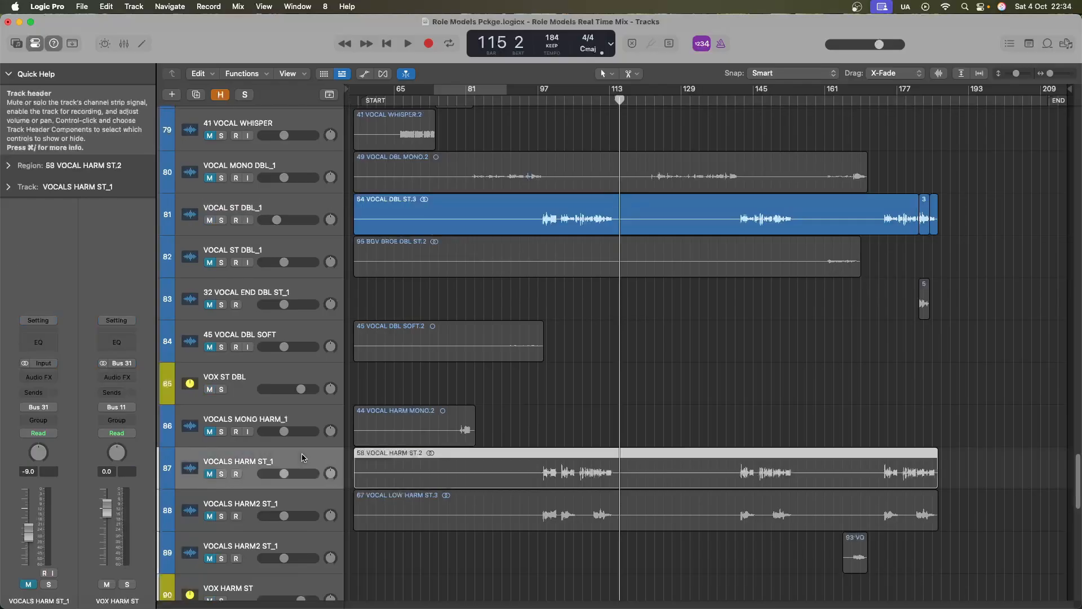
left_click(209, 474)
left_click(209, 516)
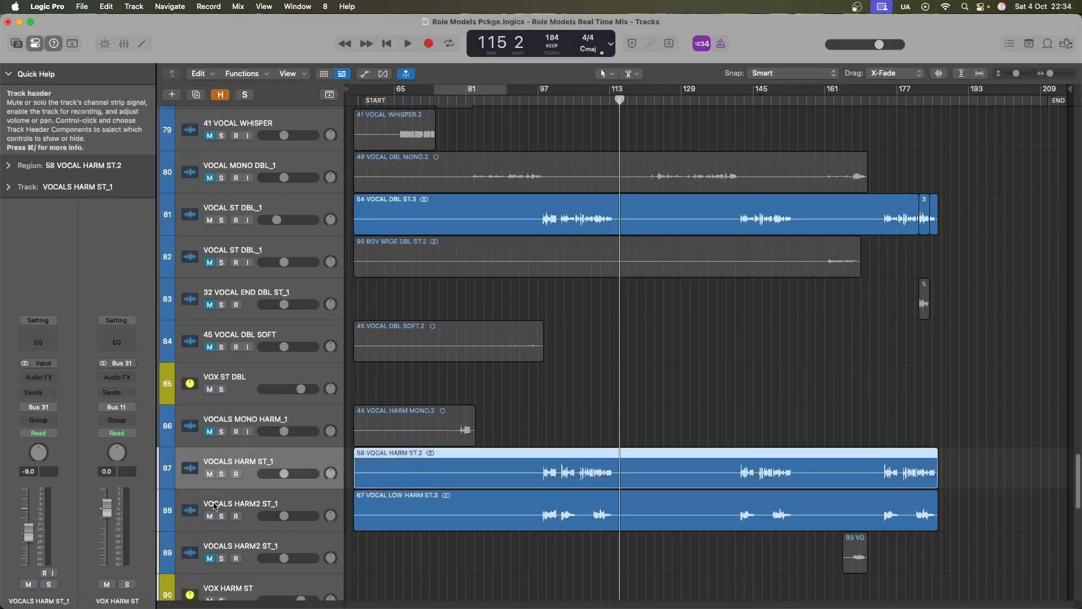
Solo the ALL VOX track and audition the unmuted harmonies from around bar 97
double_click(543, 100)
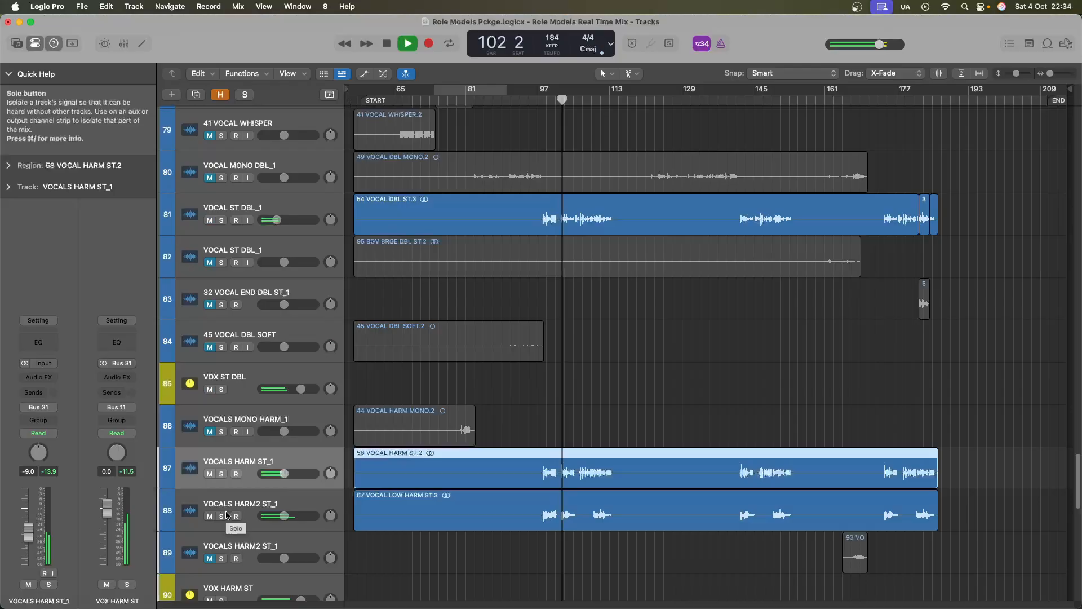
key("space")
scroll(248, 487, "down", 15)
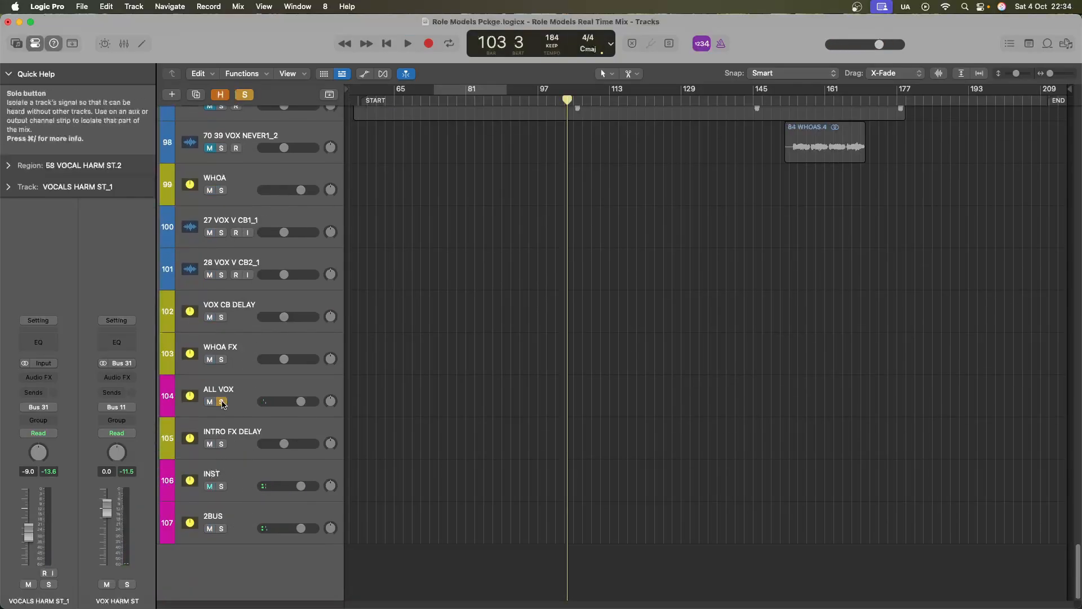
scroll(223, 404, "up", 15)
left_click(541, 100)
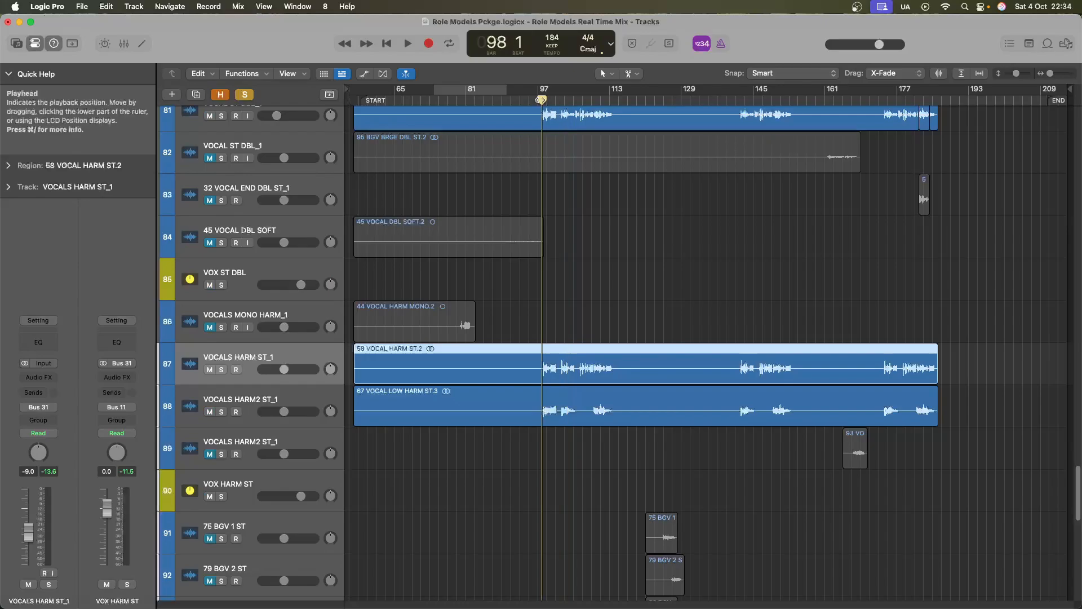
key("space")
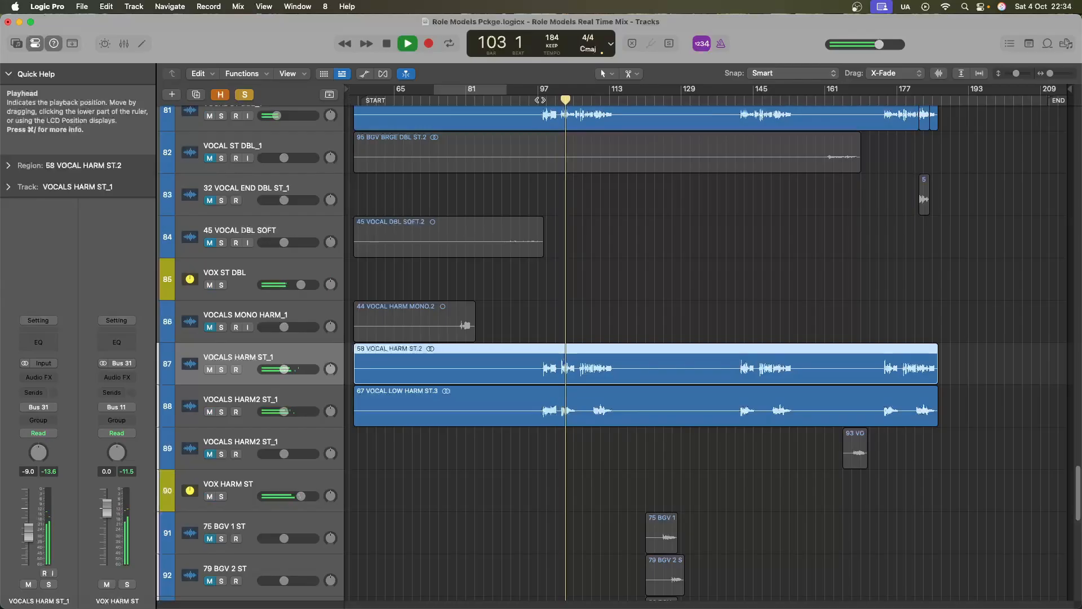
key("space")
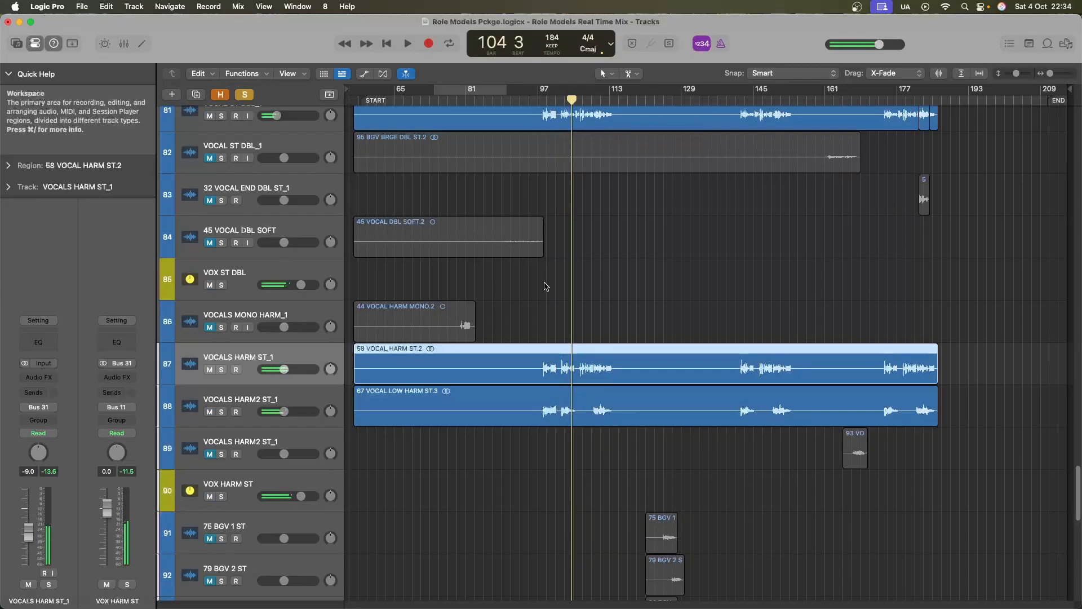
Mute VOCALS HARM2 ST_1 on track 88 and set a cycle range from bar 97 to about bar 115
left_click(281, 395)
left_click(209, 411)
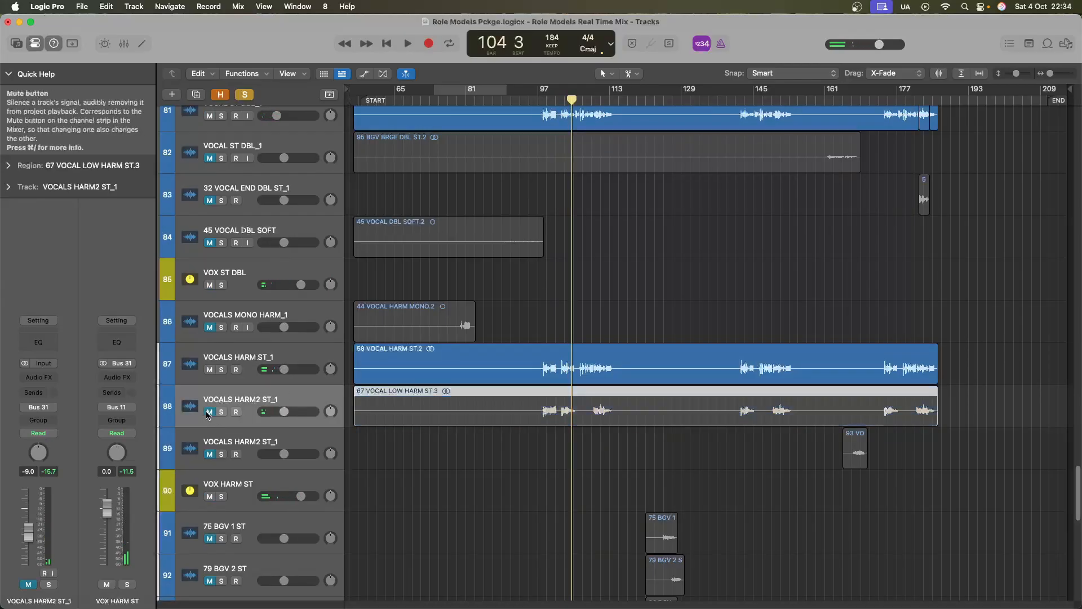
left_click(539, 102)
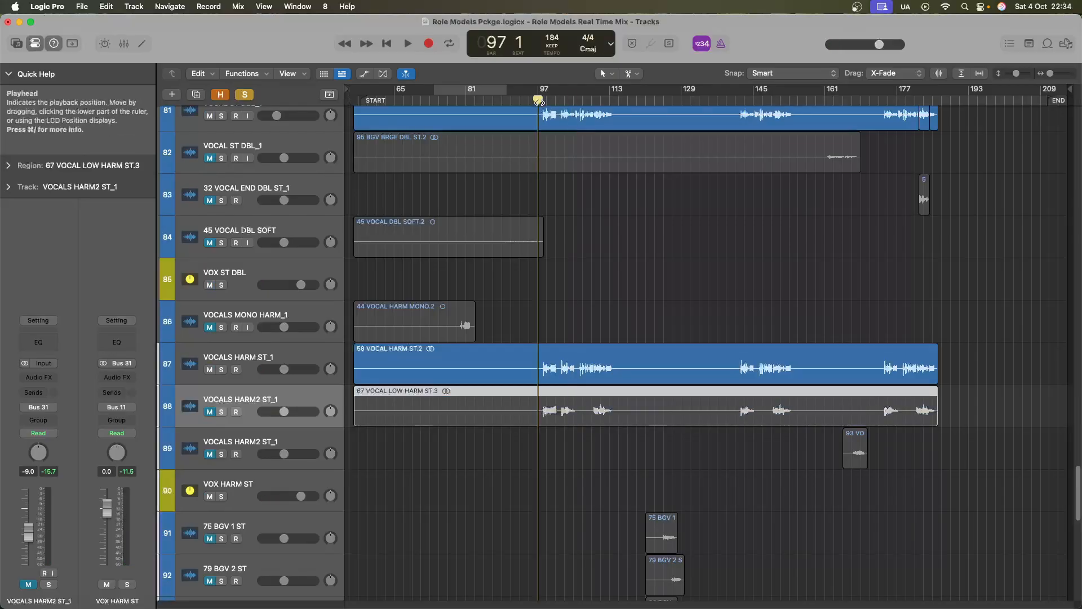
key("space")
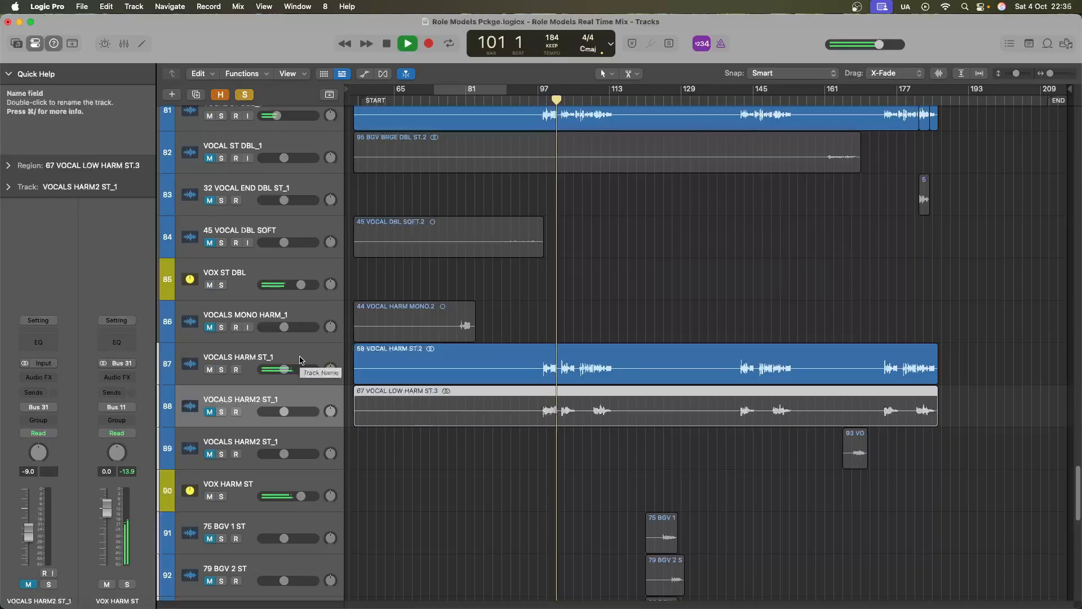
key("space")
left_click_drag(544, 91, 615, 92)
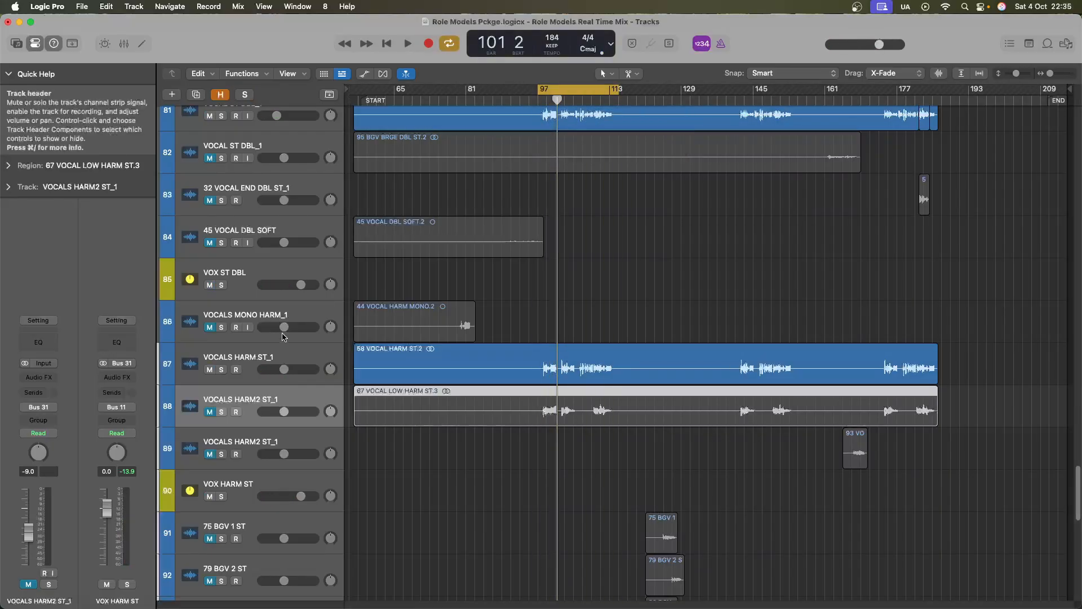
Copy the Virtual Mix Rack, Scheps 73 and LinMB plug-ins from the first VOCAL ST DBL_1 channel to VOCALS HARM ST_1
left_click(272, 361)
key("x")
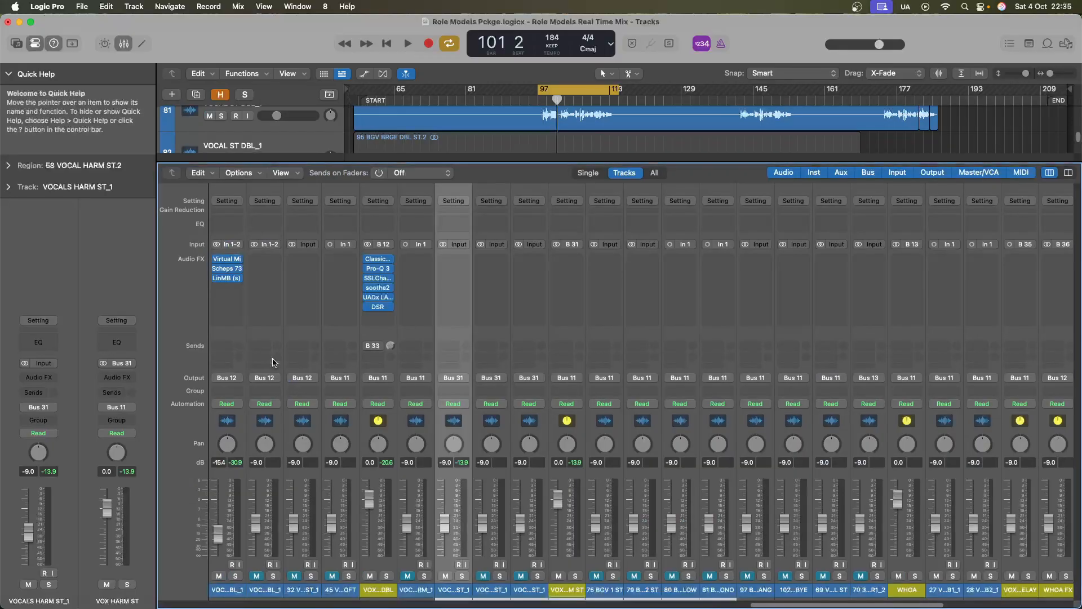
scroll(346, 329, "left", 5)
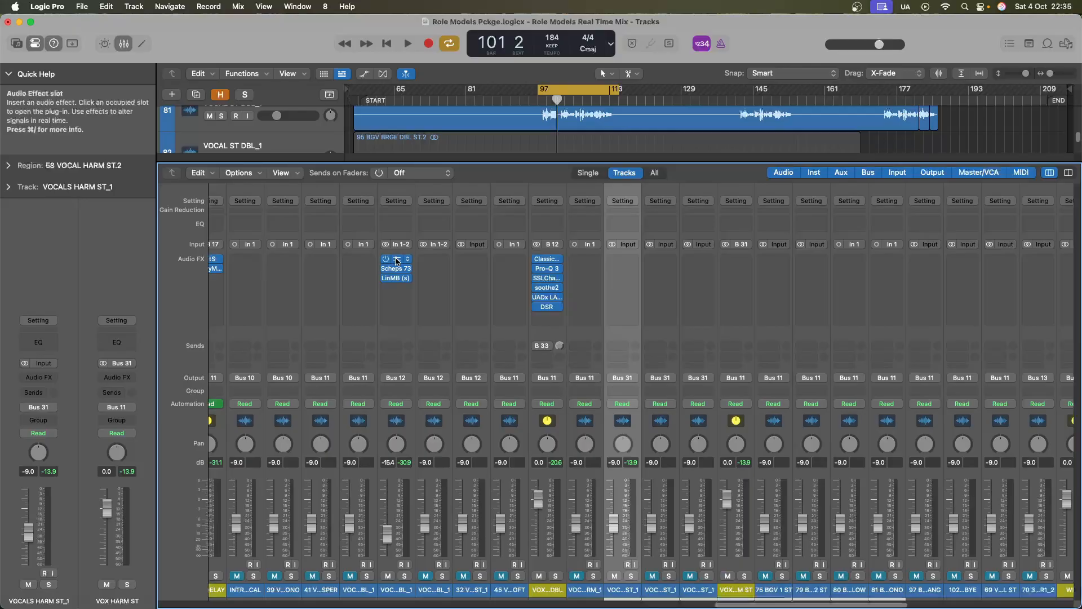
left_click_drag(622, 259, 622, 259)
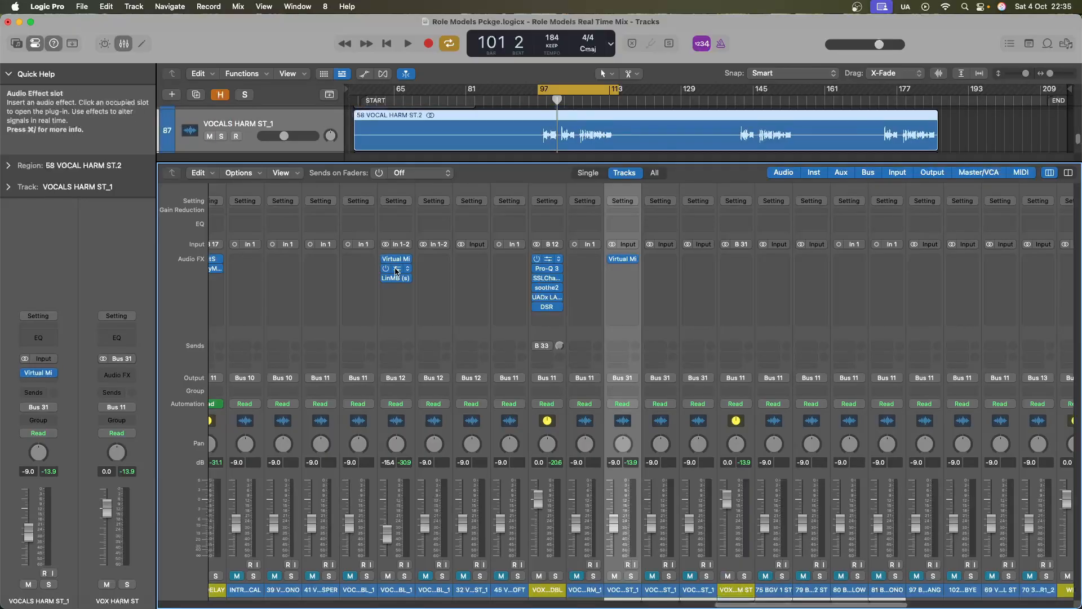
left_click_drag(396, 271, 622, 268)
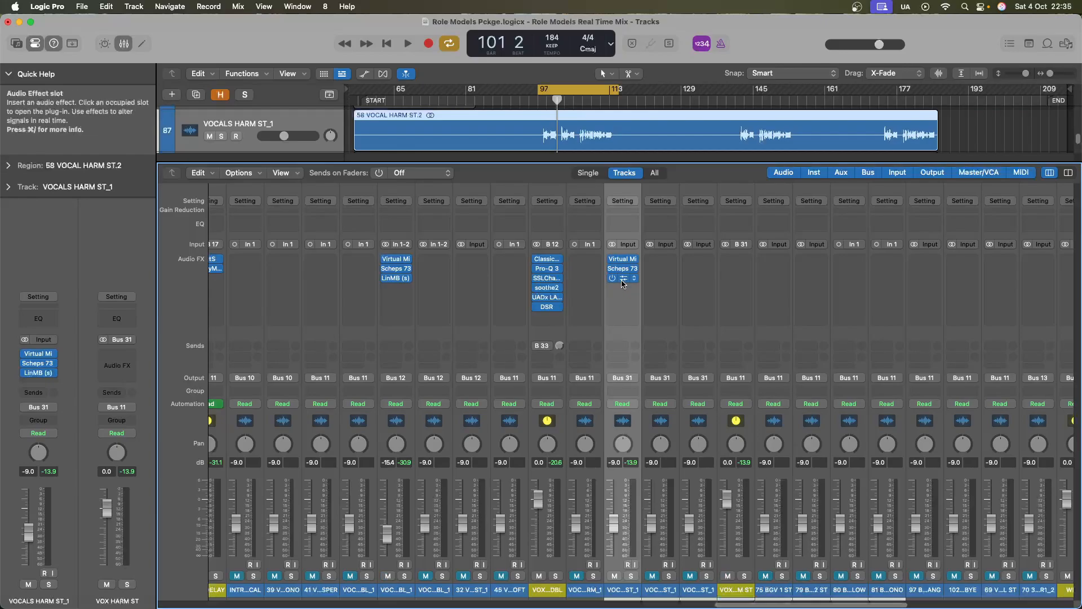
key("x")
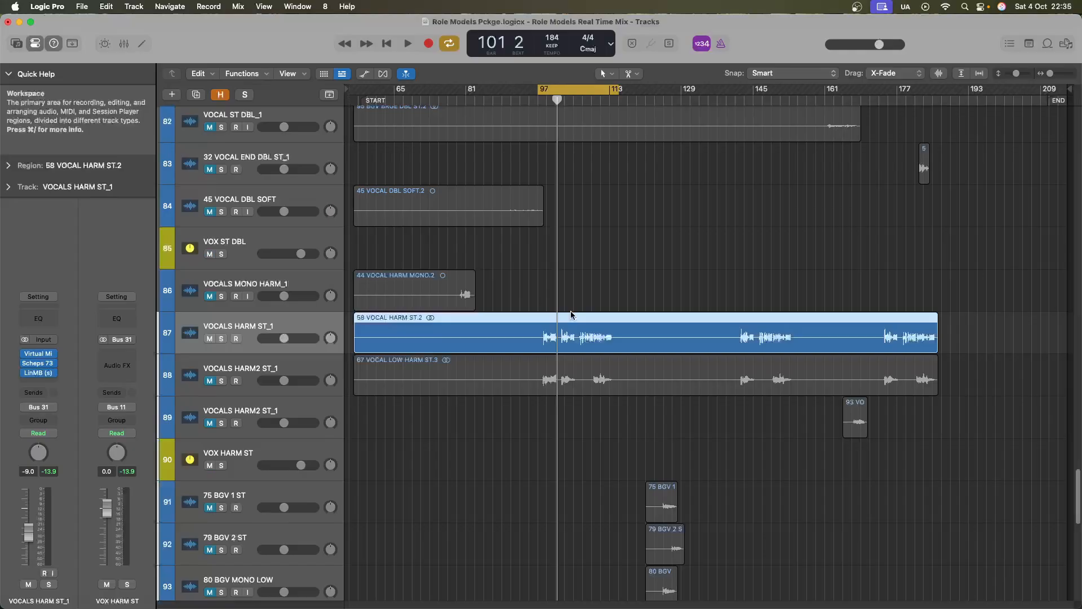
Raise the VOCALS HARM ST_1 volume fader to 0.0 dB while auditioning the cycled section
key("space")
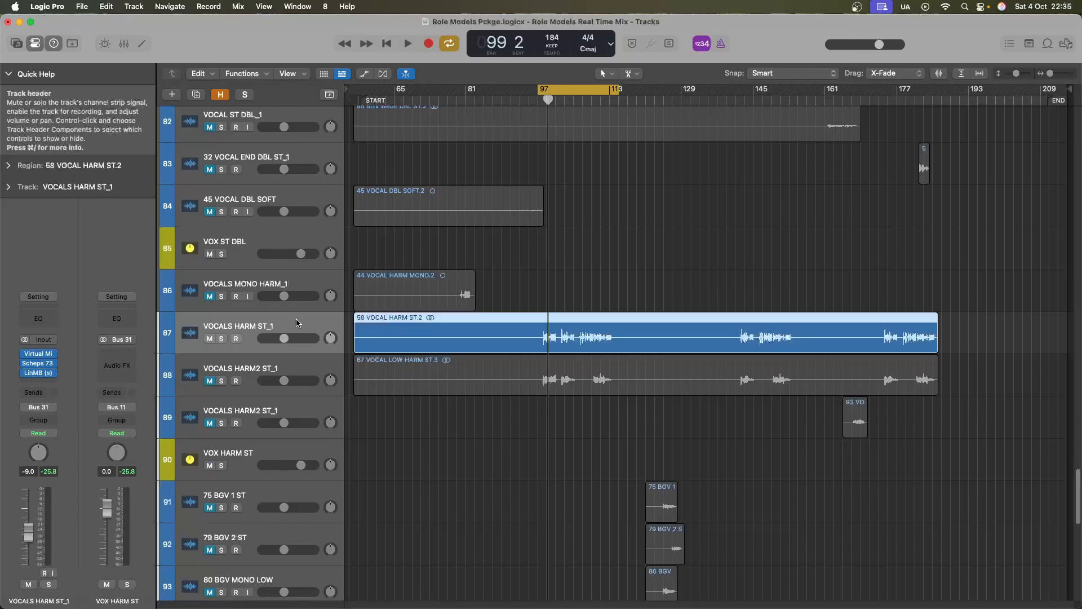
key("space")
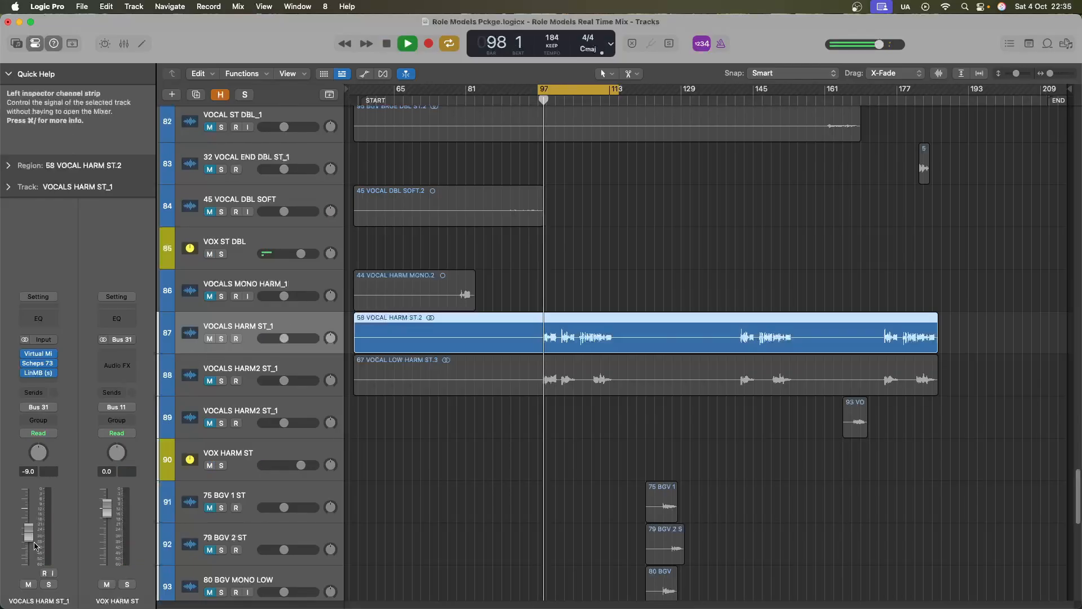
left_click_drag(34, 546, 34, 526)
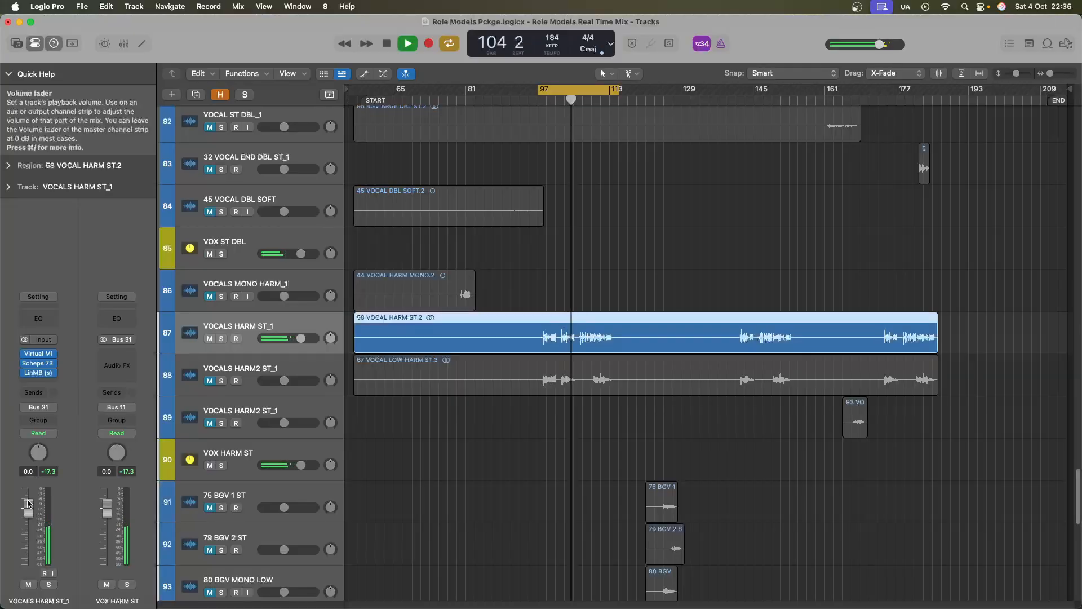
key("space")
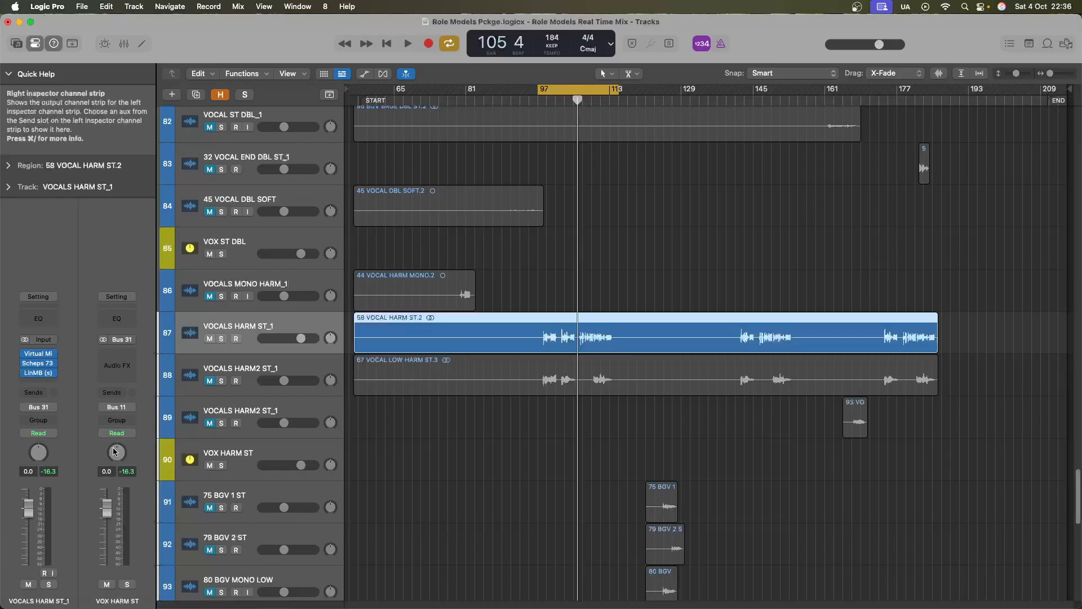
Insert the stereo IK Multimedia Classic Multi Band Limiter on the VOX HARM ST bus
left_click(244, 466)
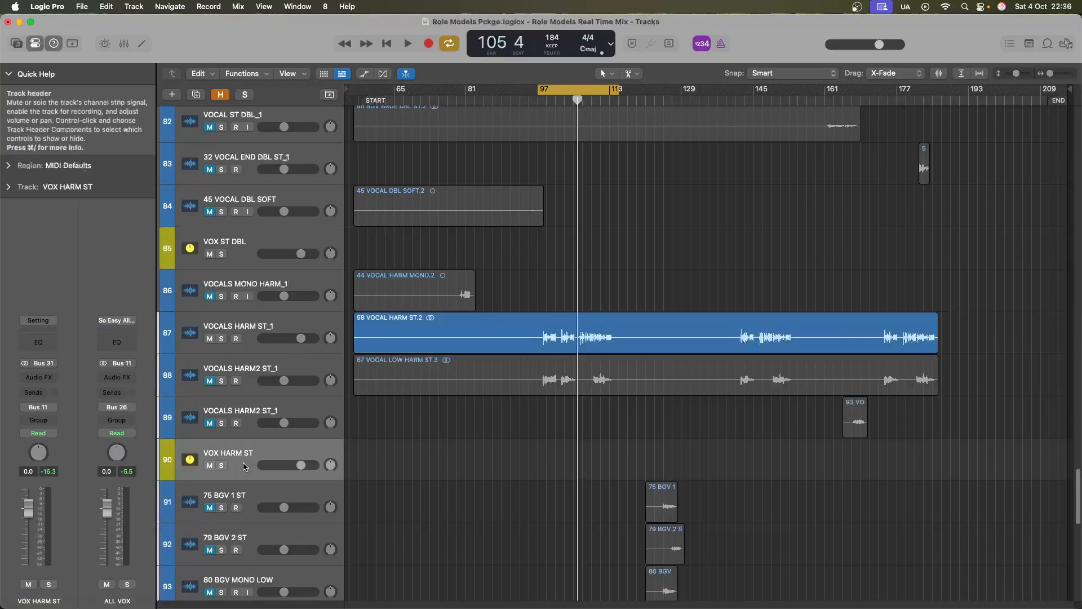
left_click(38, 378)
mouse_move(75, 597)
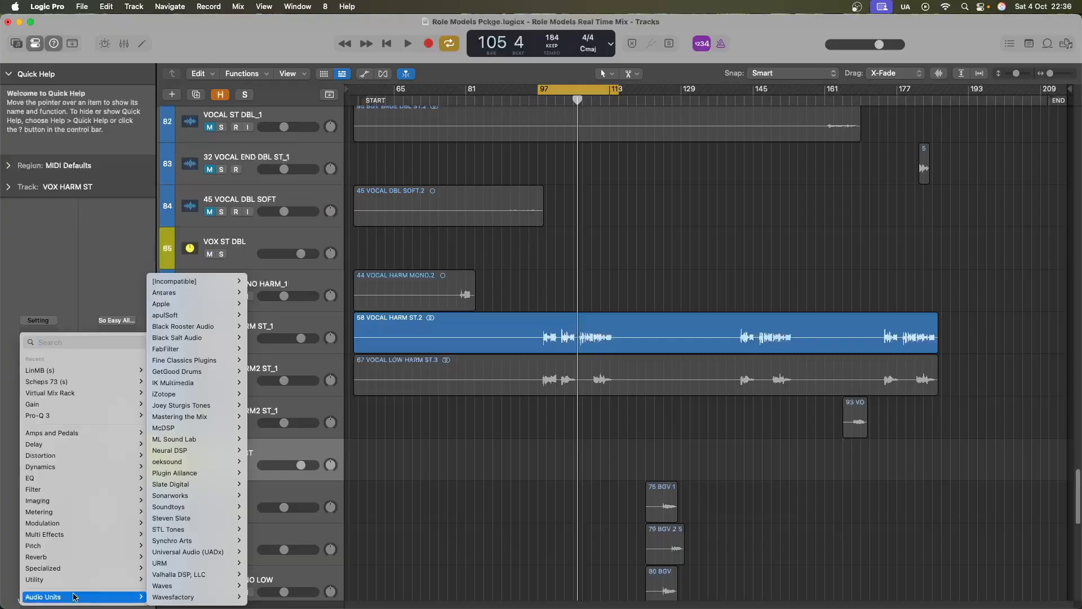
mouse_move(174, 589)
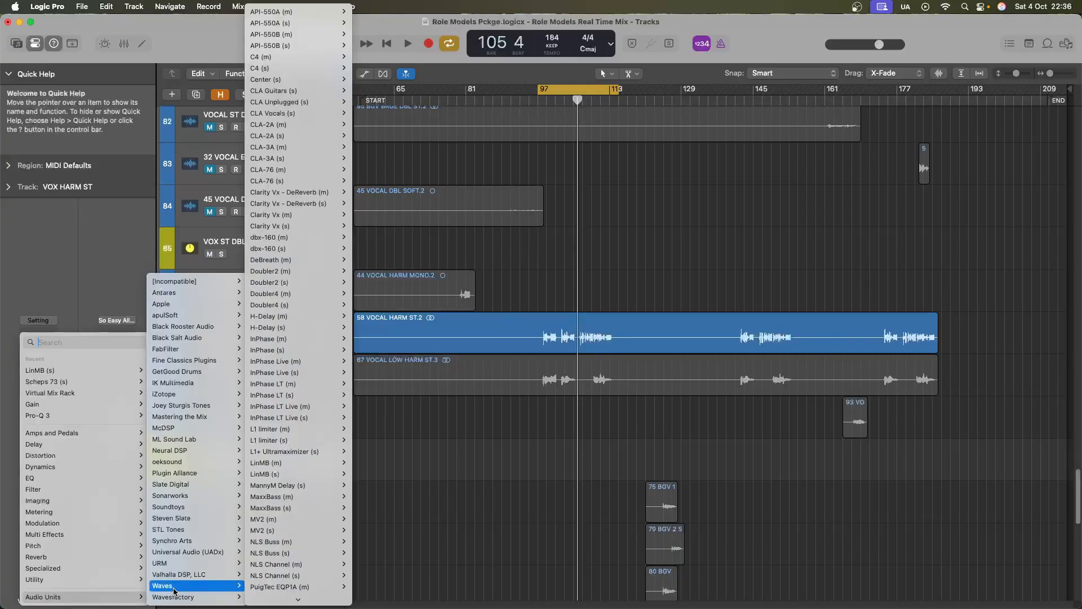
mouse_move(194, 384)
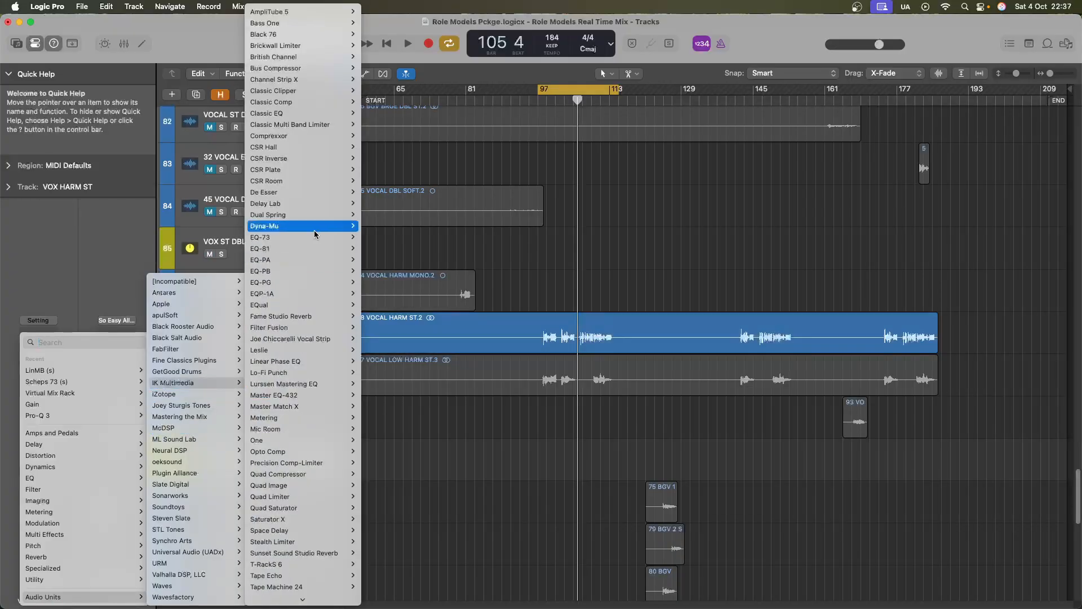
mouse_move(345, 124)
left_click(380, 125)
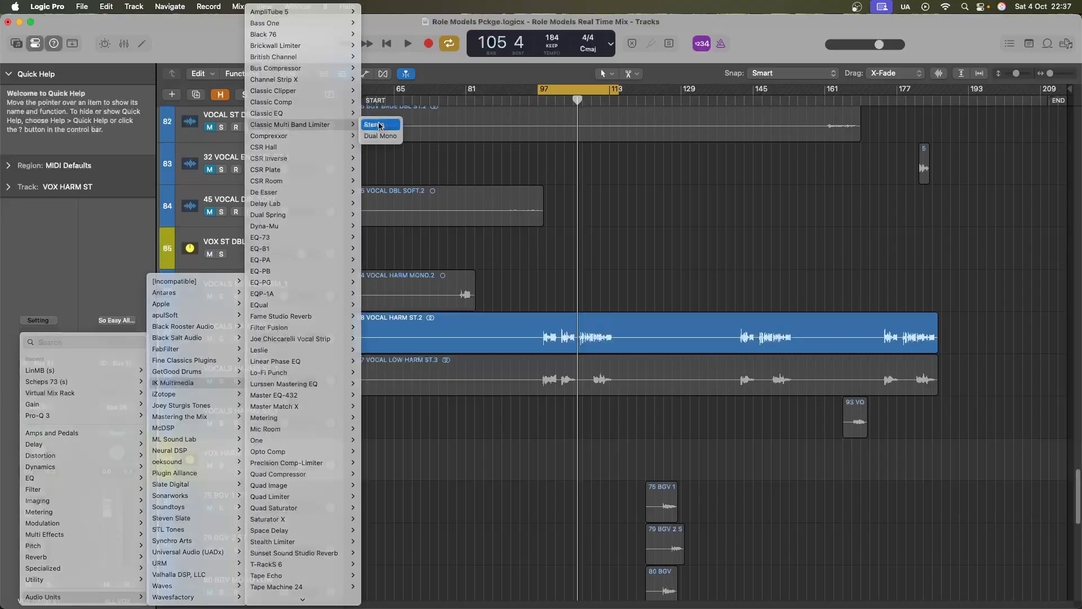
Lower the limiter's low, mid and high band thresholds to around -4 dB while playing the cycled section
key("space")
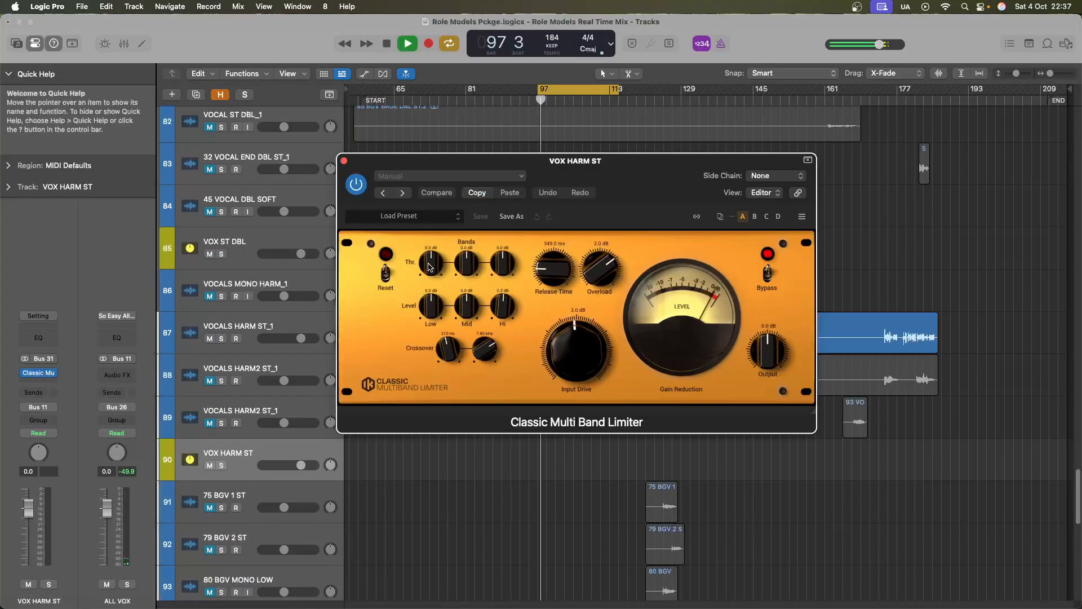
left_click_drag(430, 266, 430, 296)
left_click_drag(467, 263, 463, 296)
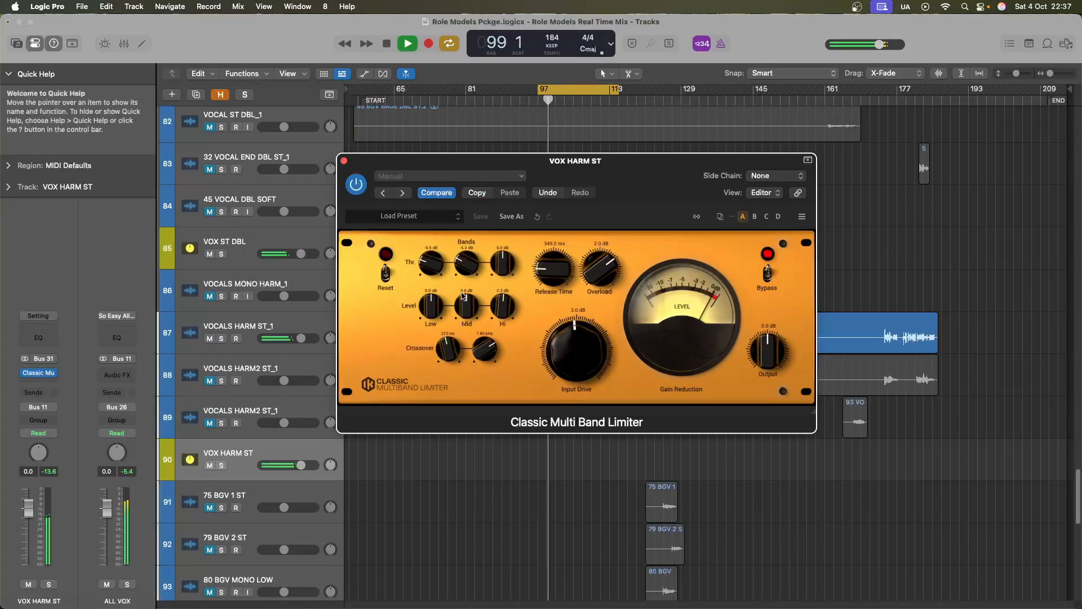
left_click_drag(502, 263, 505, 300)
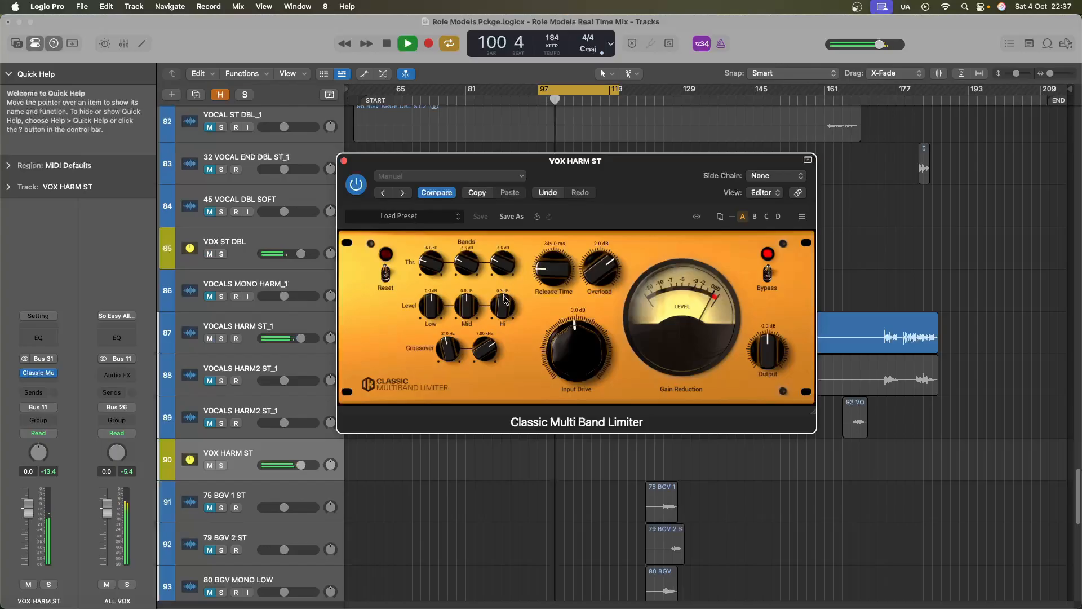
Set the limiter's input drive to about 13.5 dB and its output to about -7.4 dB, and close the plug-in window
left_click_drag(767, 350, 768, 378)
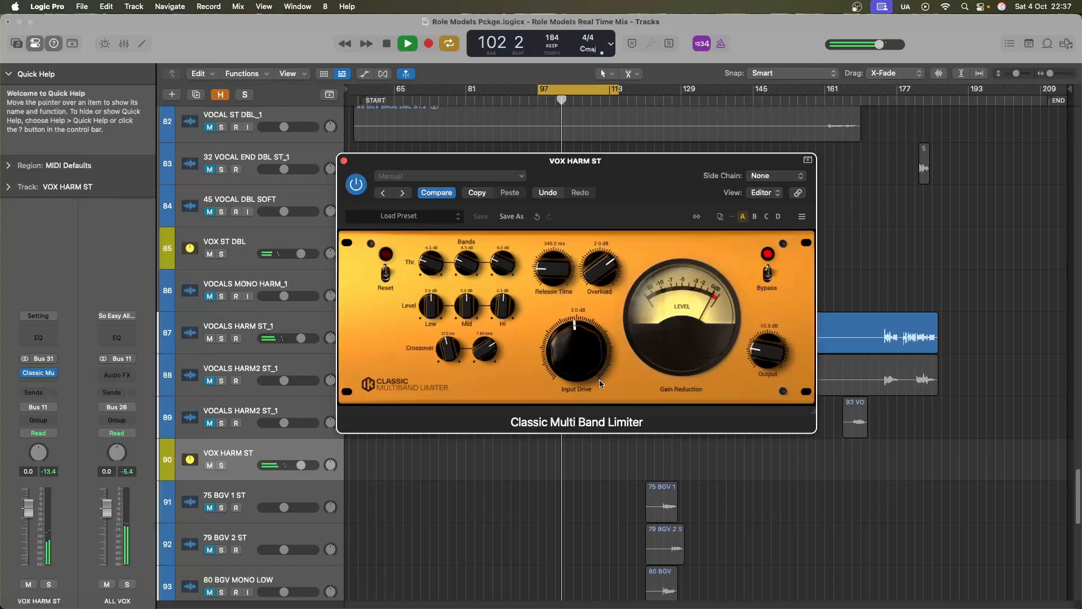
left_click_drag(599, 384, 573, 367)
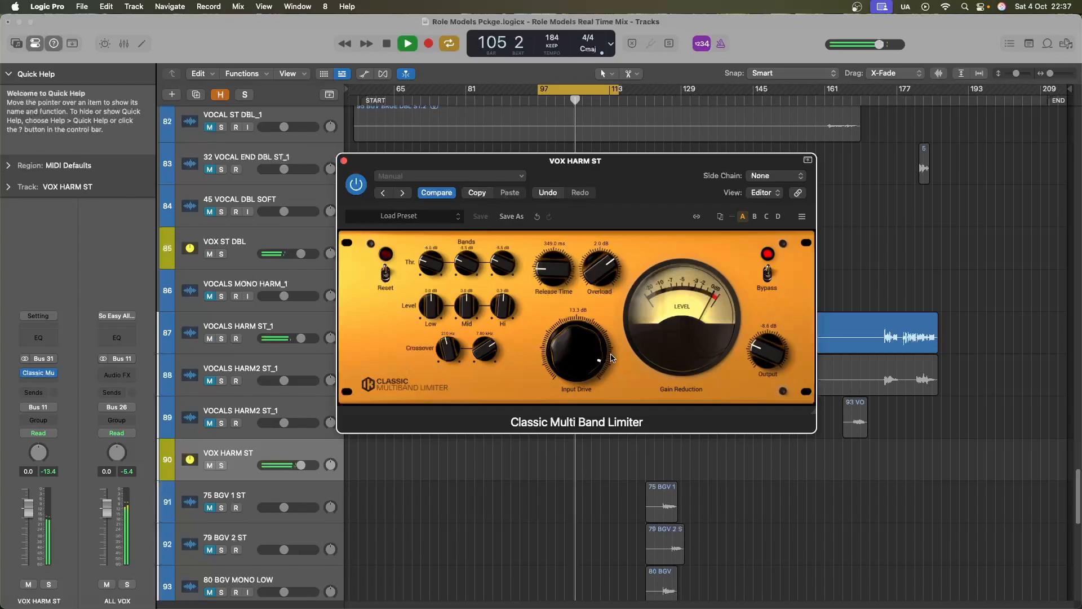
left_click_drag(583, 355, 582, 350)
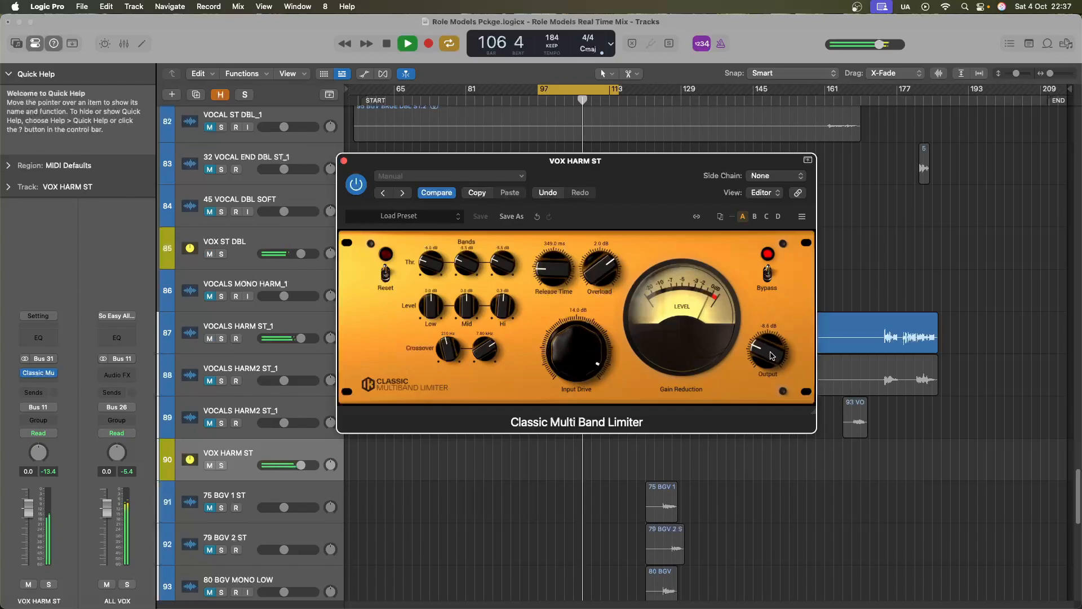
left_click_drag(771, 353, 771, 357)
left_click_drag(579, 360, 579, 363)
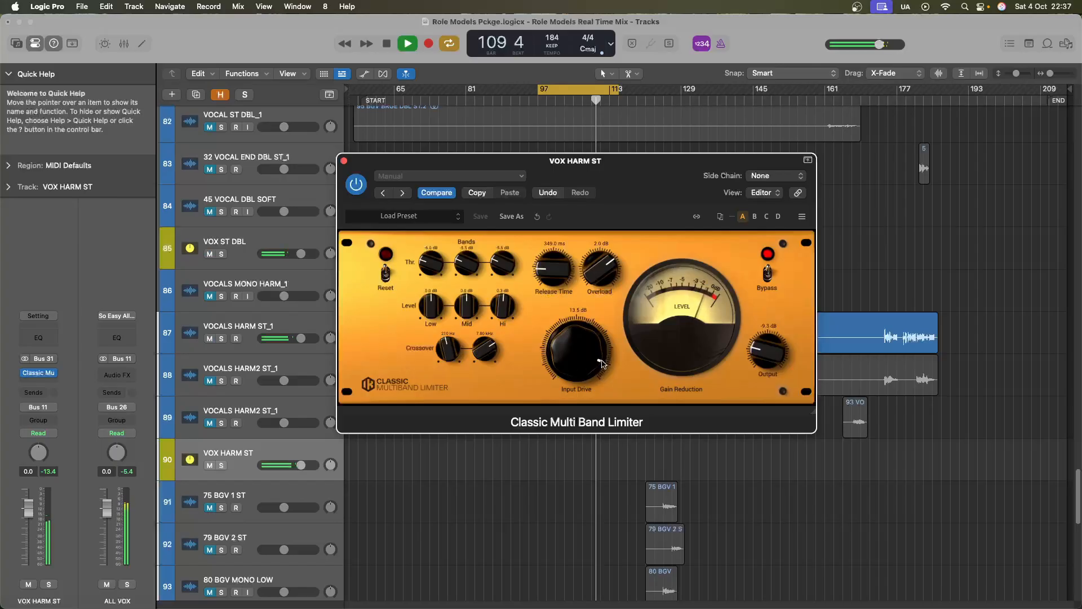
left_click_drag(766, 357, 767, 349)
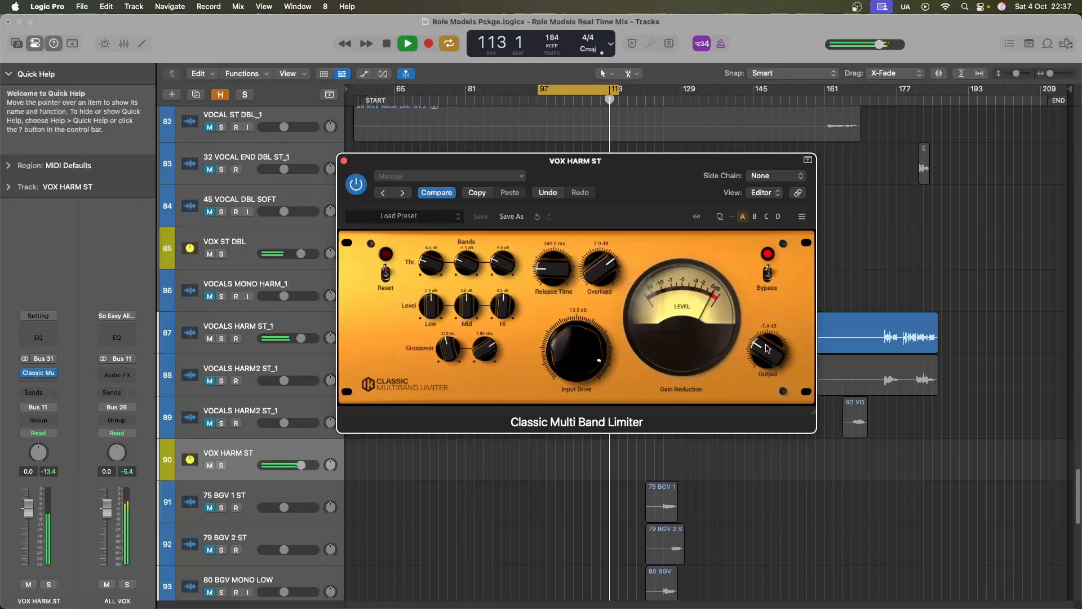
key("space")
left_click(344, 161)
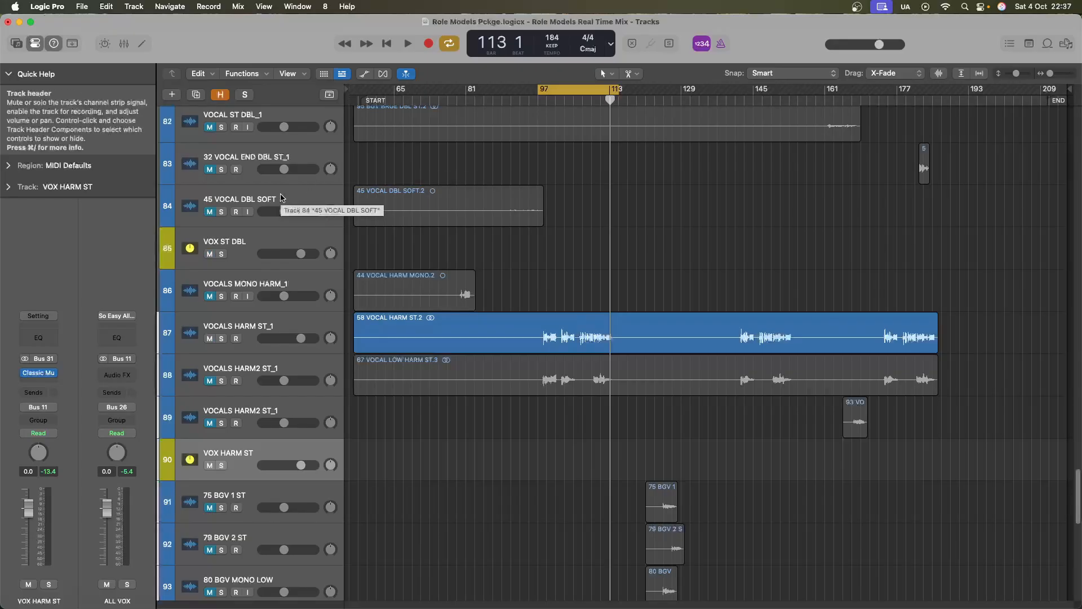
Play the cycled section and insert the stereo FabFilter Pro-Q 3 after the limiter on the VOX HARM ST bus
key("space")
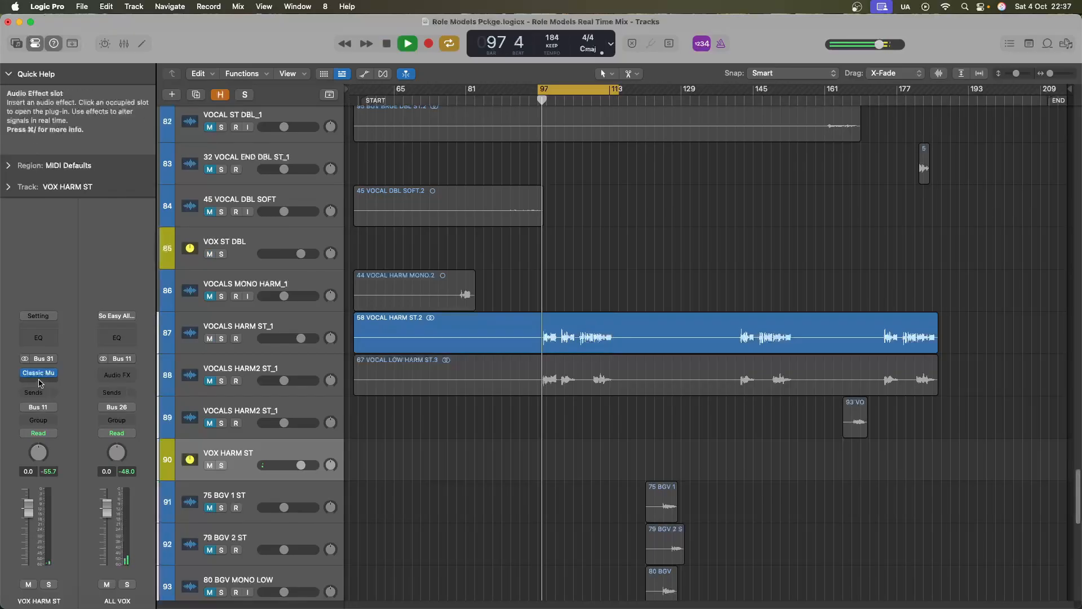
left_click(40, 383)
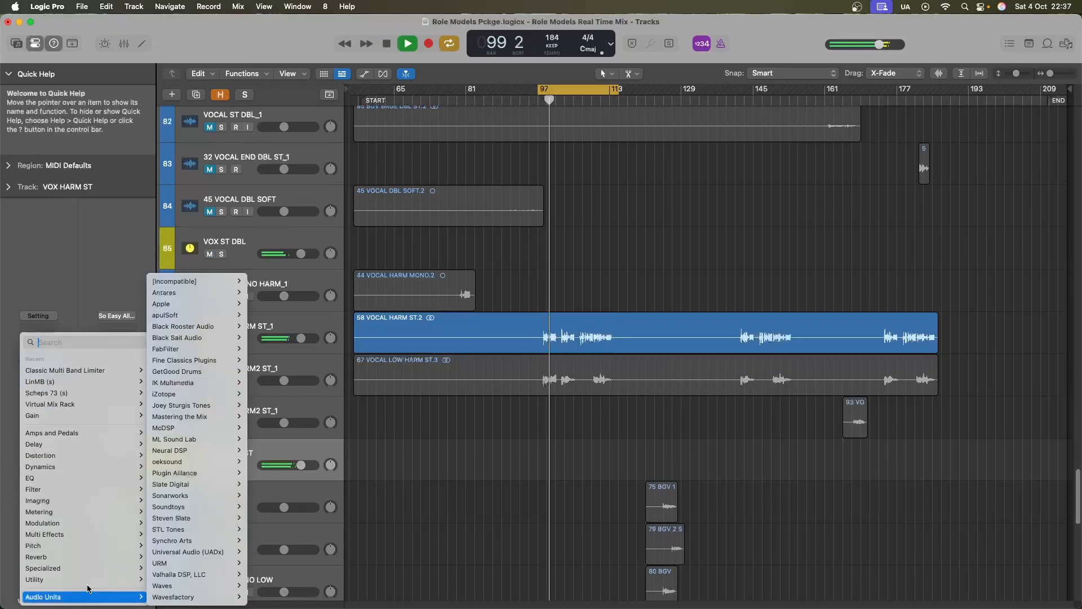
mouse_move(198, 349)
mouse_move(265, 349)
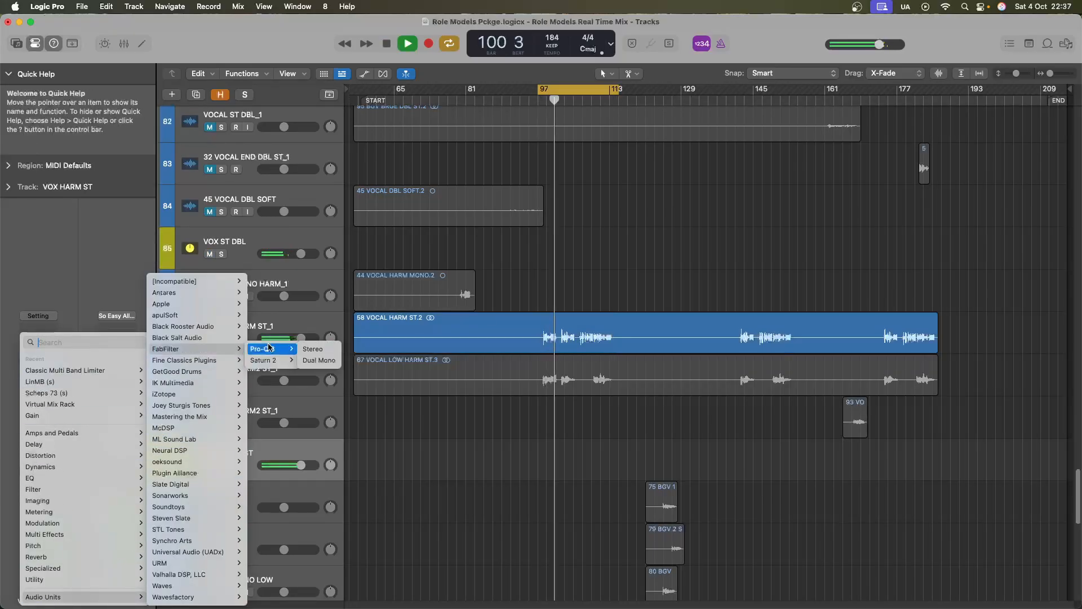
left_click(313, 350)
In Pro-Q 3, cut the low mids by about 4 dB, add a 12 dB/oct low cut at about 115 Hz, and close the plug-in window
left_click_drag(561, 314, 561, 344)
left_click_drag(353, 318, 491, 344)
key("space")
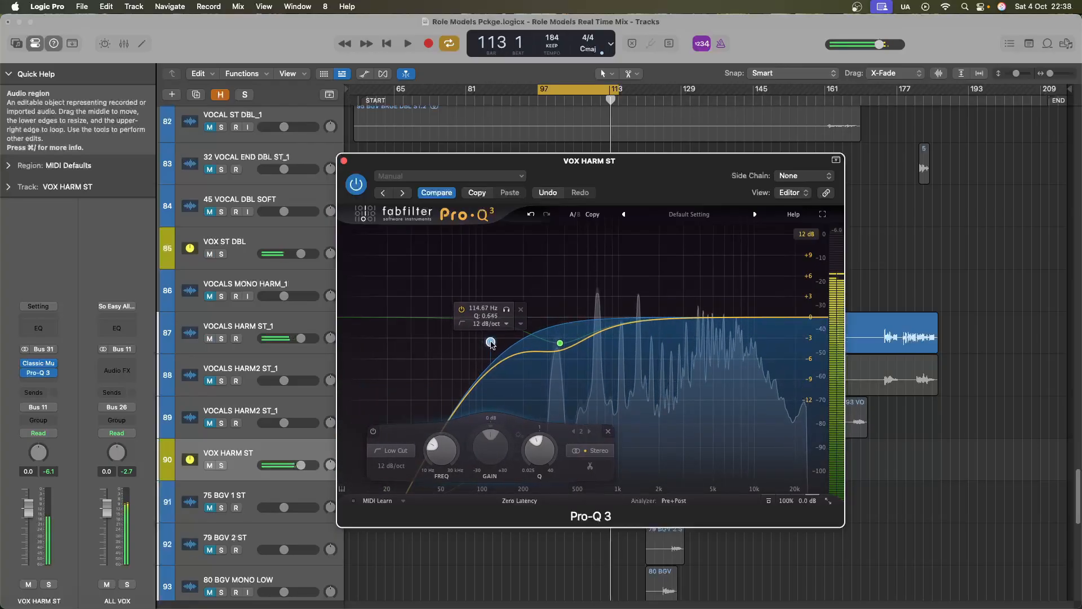
left_click(343, 161)
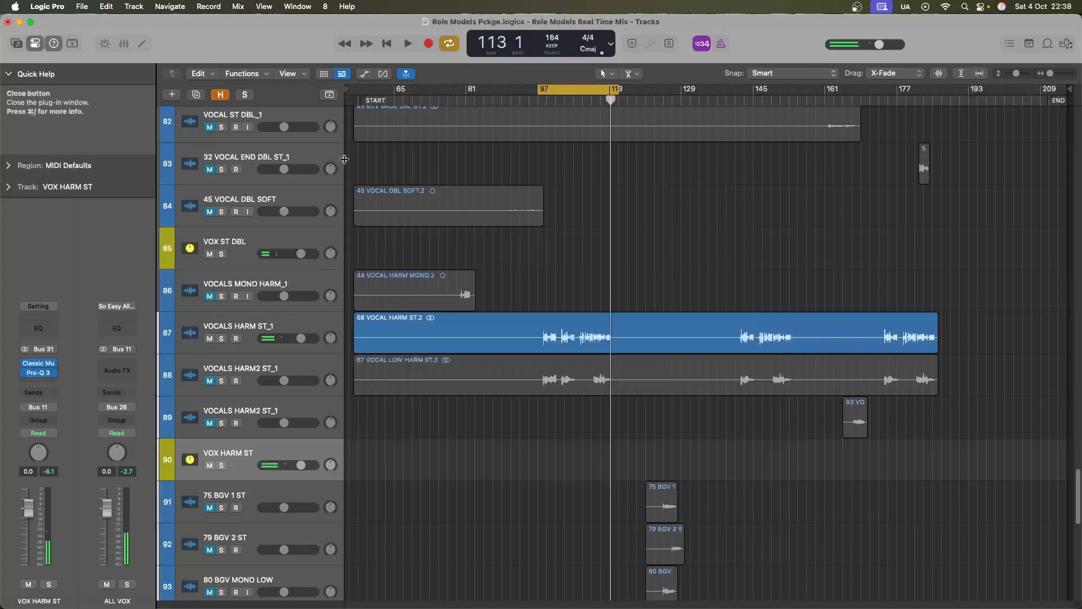
Insert the stereo Waves SSLChannel after Pro-Q 3 on the VOX HARM ST bus and move its window fully into view
left_click(29, 382)
mouse_move(67, 597)
mouse_move(207, 589)
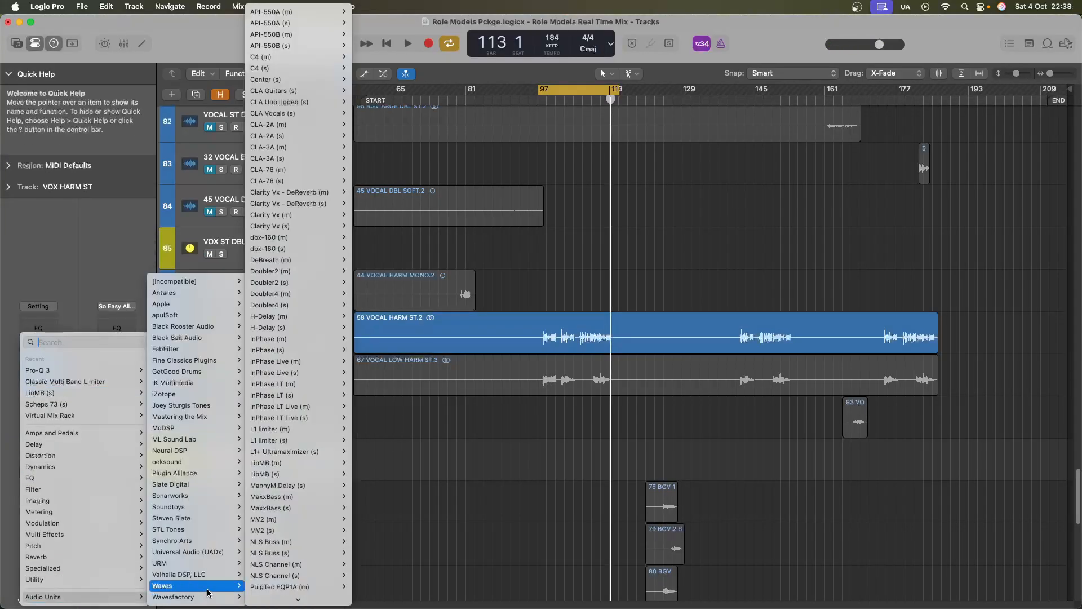
scroll(299, 564, "down", 10)
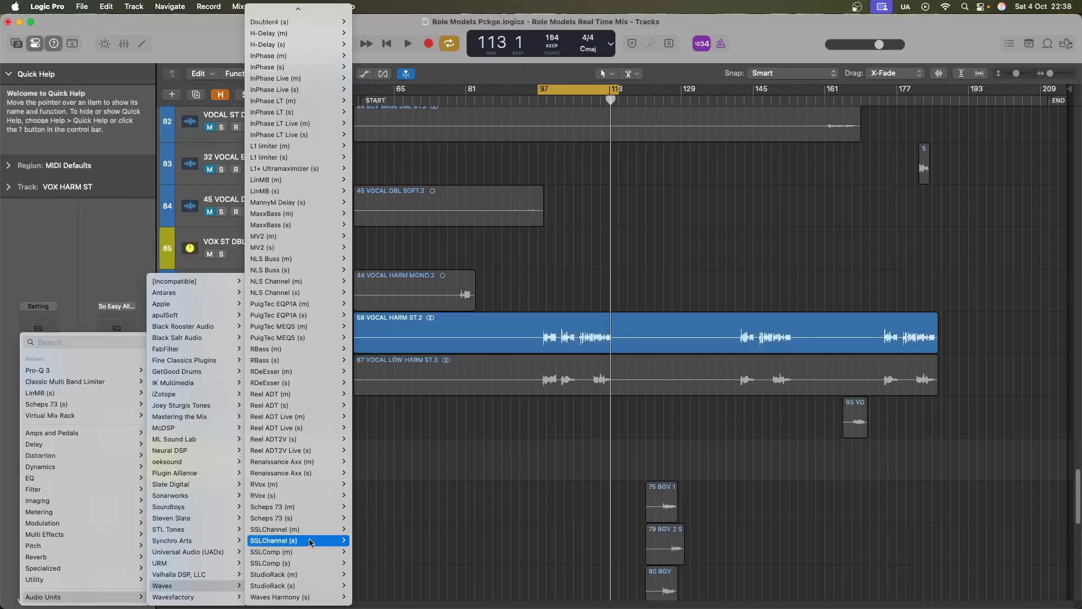
left_click(370, 543)
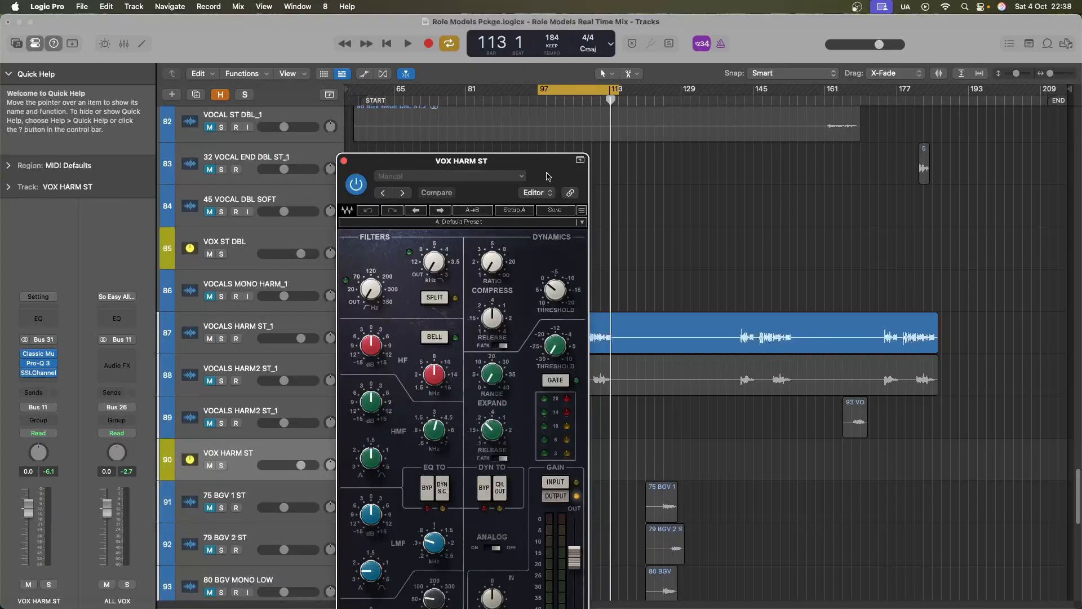
left_click_drag(546, 176, 636, 52)
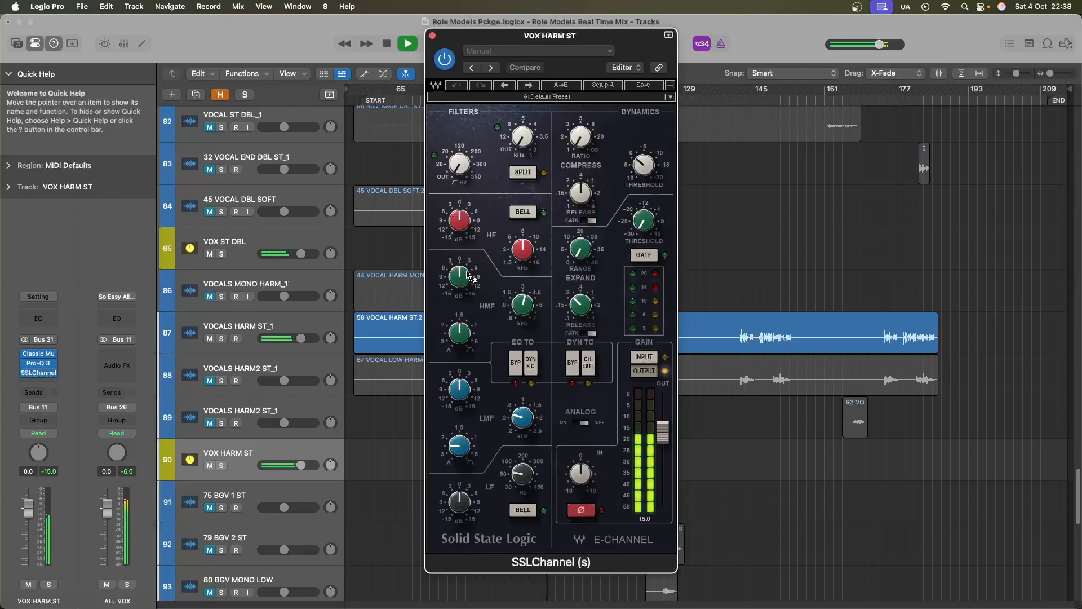
Try a strong HMF boost on the SSLChannel, sweeping its frequency from about 4.5 to 1.55 kHz and adjusting its Q during playback
left_click_drag(461, 280, 470, 229)
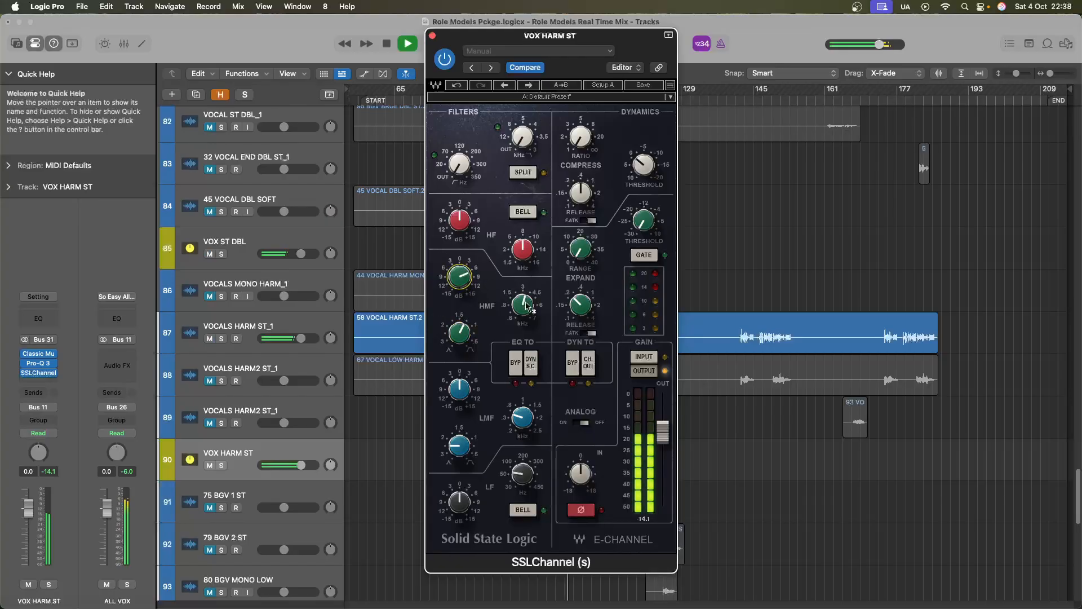
left_click_drag(530, 307, 549, 252)
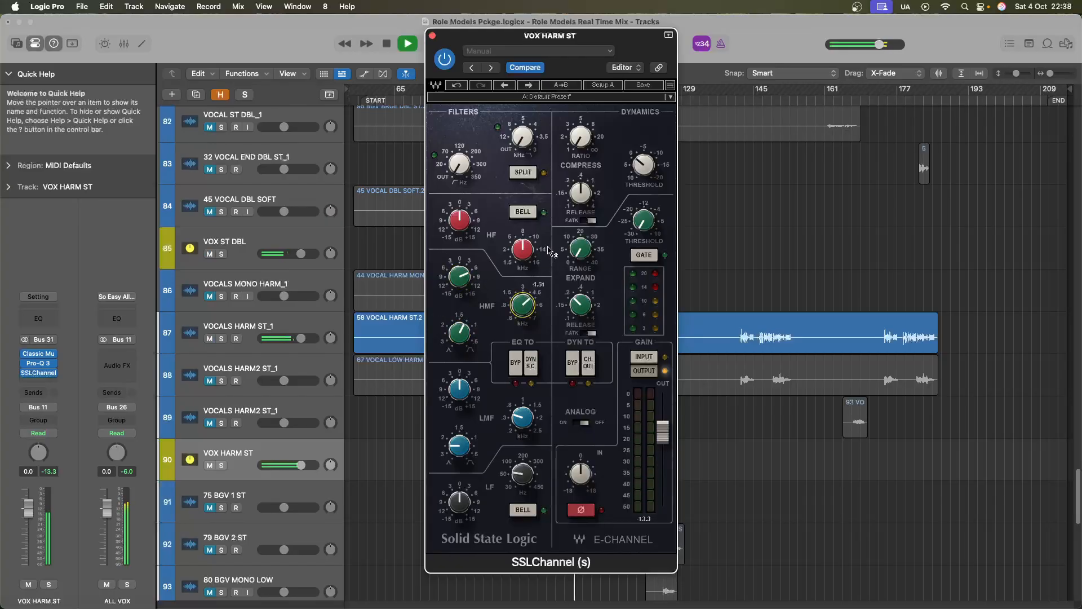
left_click_drag(460, 283, 527, 387)
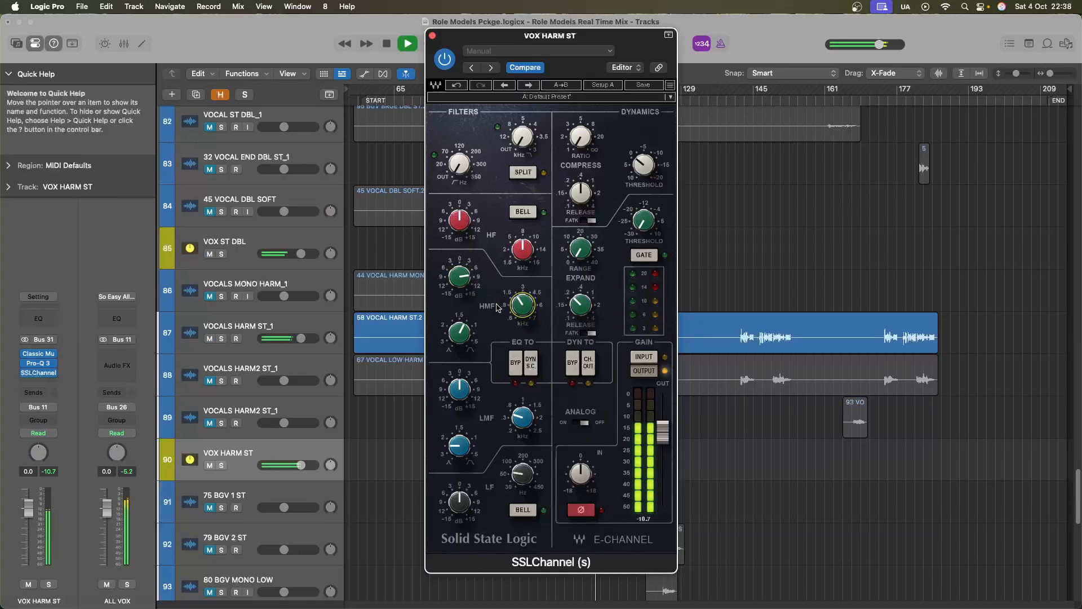
left_click_drag(462, 330, 461, 351)
key("space")
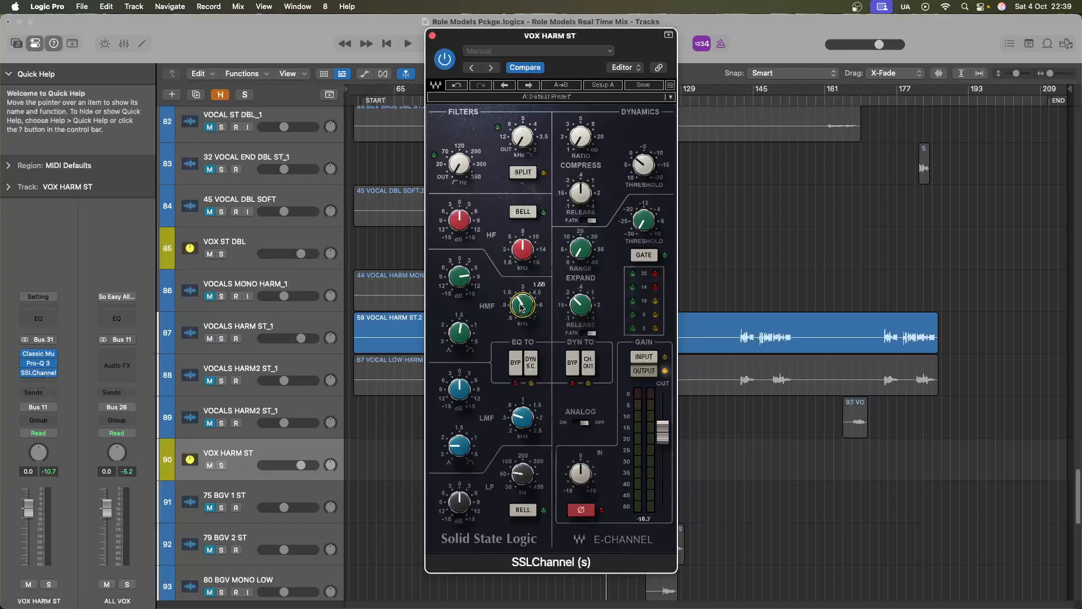
Undo the SSLChannel's HMF sweep and set the HMF gain to about 3 dB at its default frequency
left_click(457, 85)
left_click(526, 307)
left_click(455, 275)
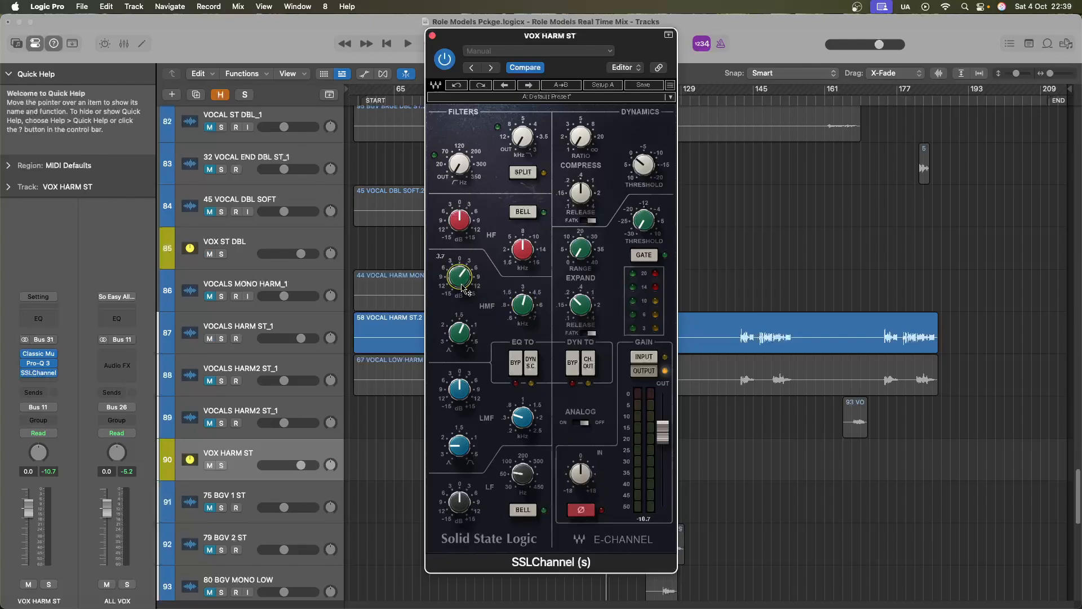
Raise the SSLChannel's LMF frequency above 1.5 kHz with a wider Q, and recheck the HMF gain during playback
left_click(525, 418)
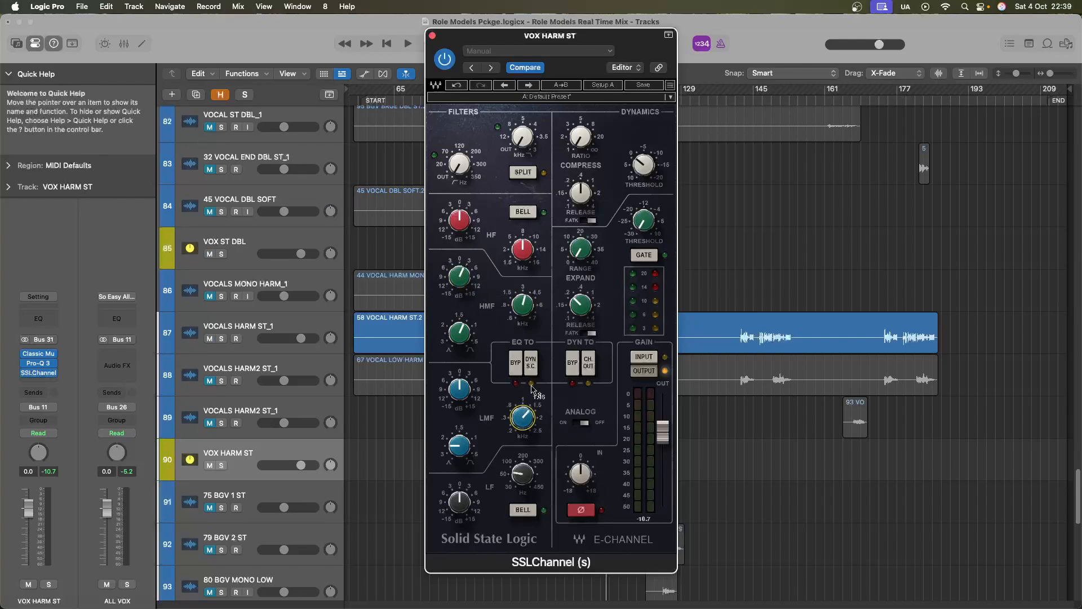
left_click(454, 447)
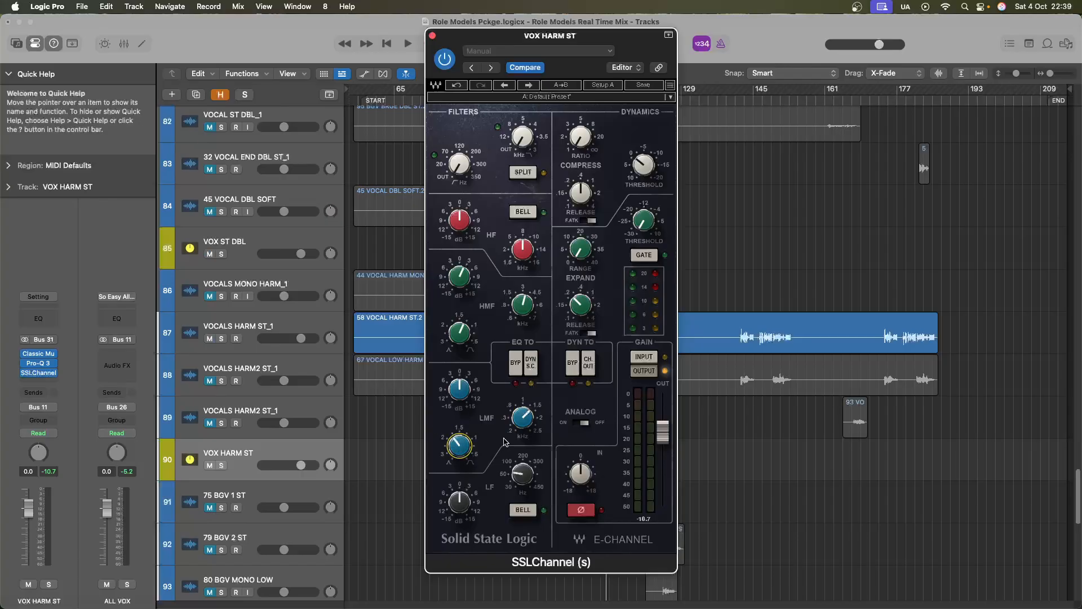
left_click(532, 420)
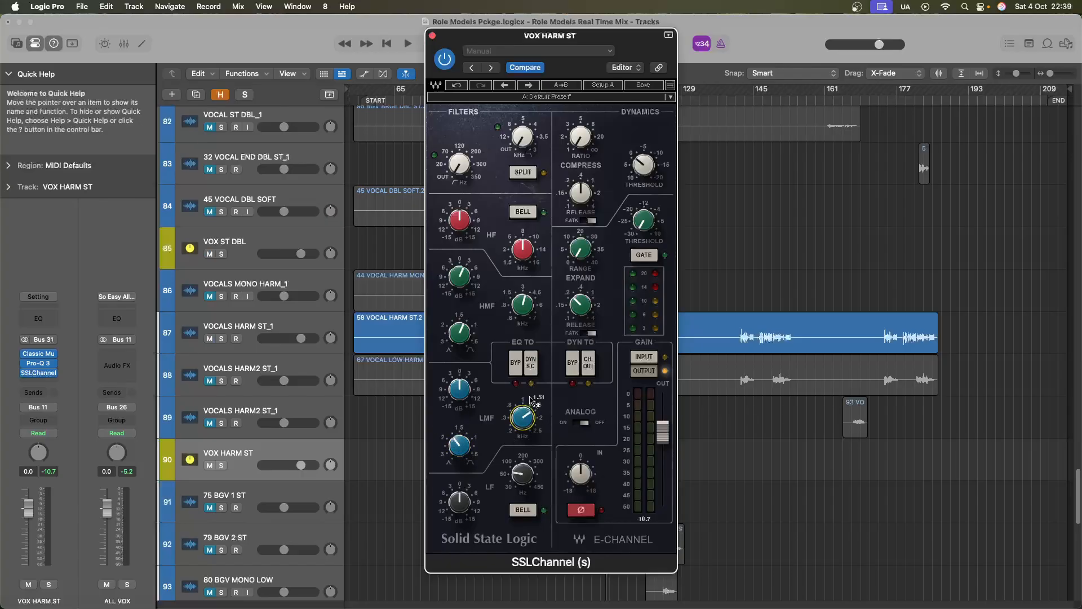
key("space")
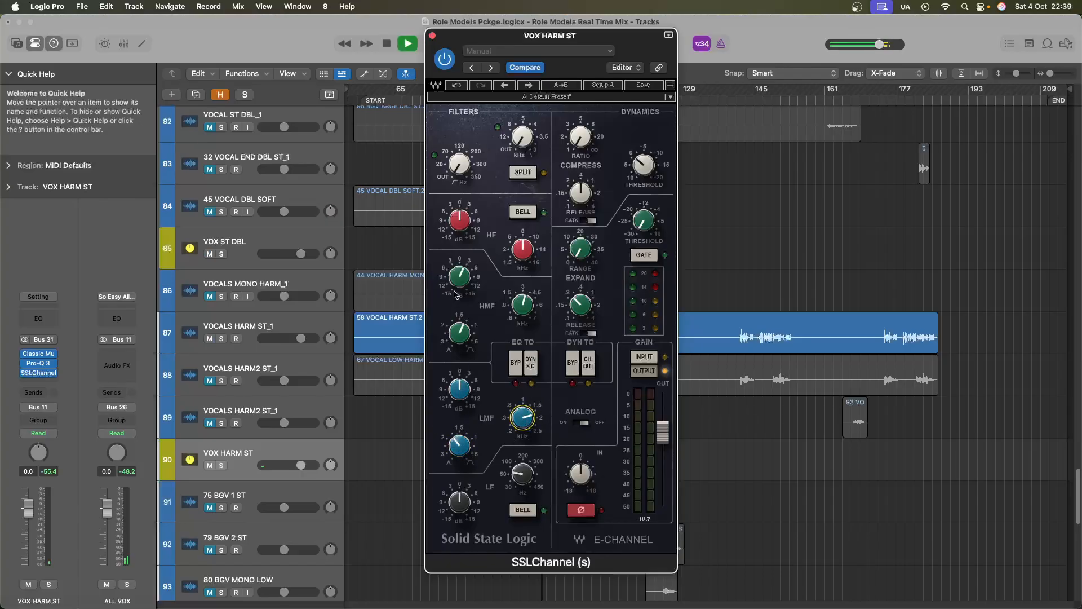
left_click(467, 274)
left_click_drag(468, 260, 470, 272)
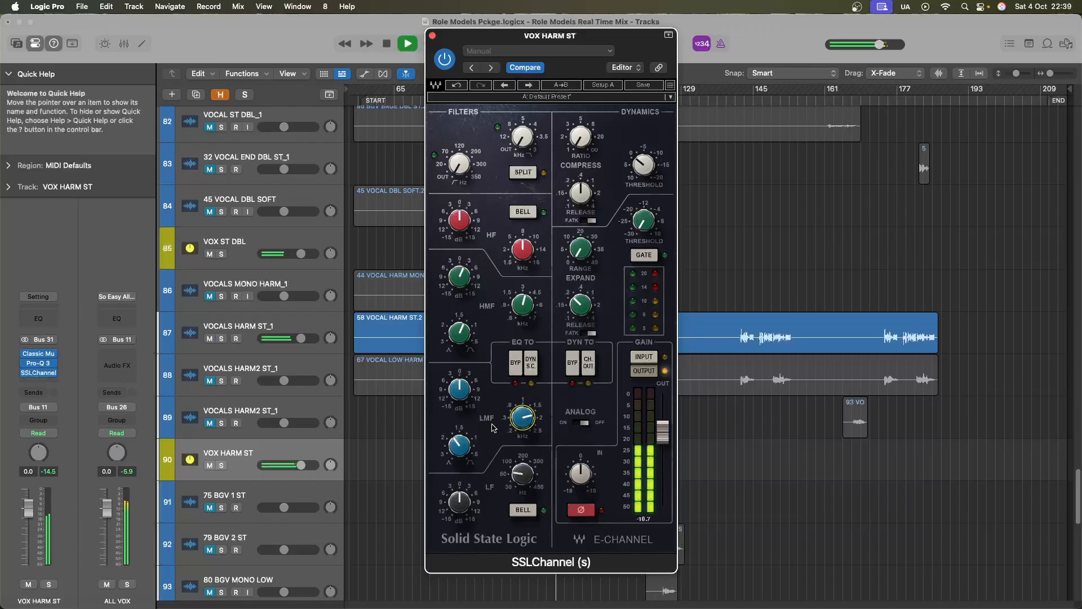
Try an LMF boost of 5.8 dB and more, widening the Q and shifting the frequency while the cycled section plays
left_click(461, 447)
left_click_drag(459, 401, 473, 350)
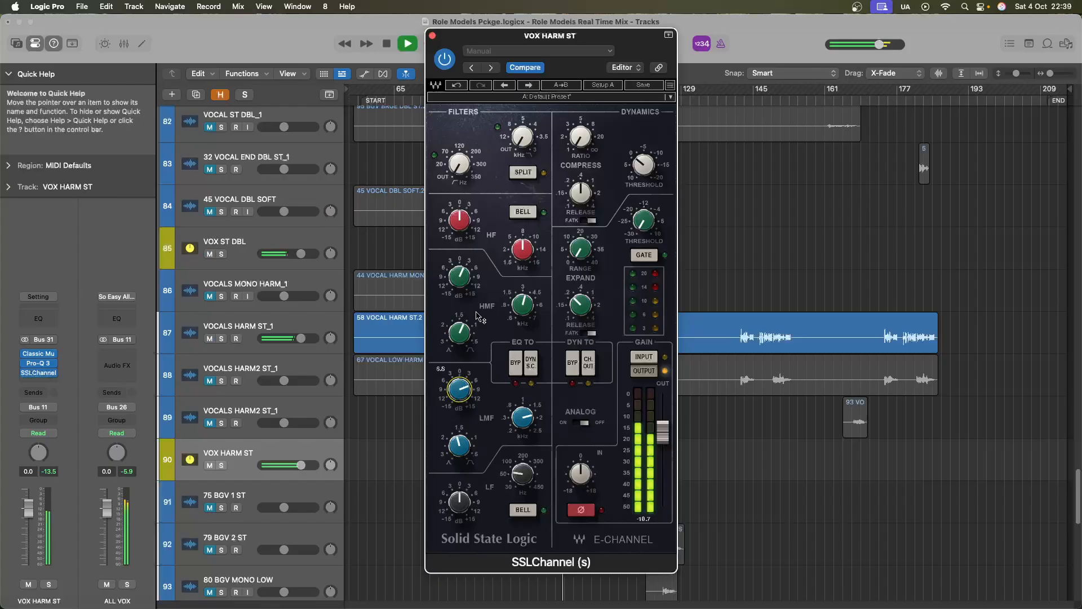
left_click_drag(460, 446, 462, 398)
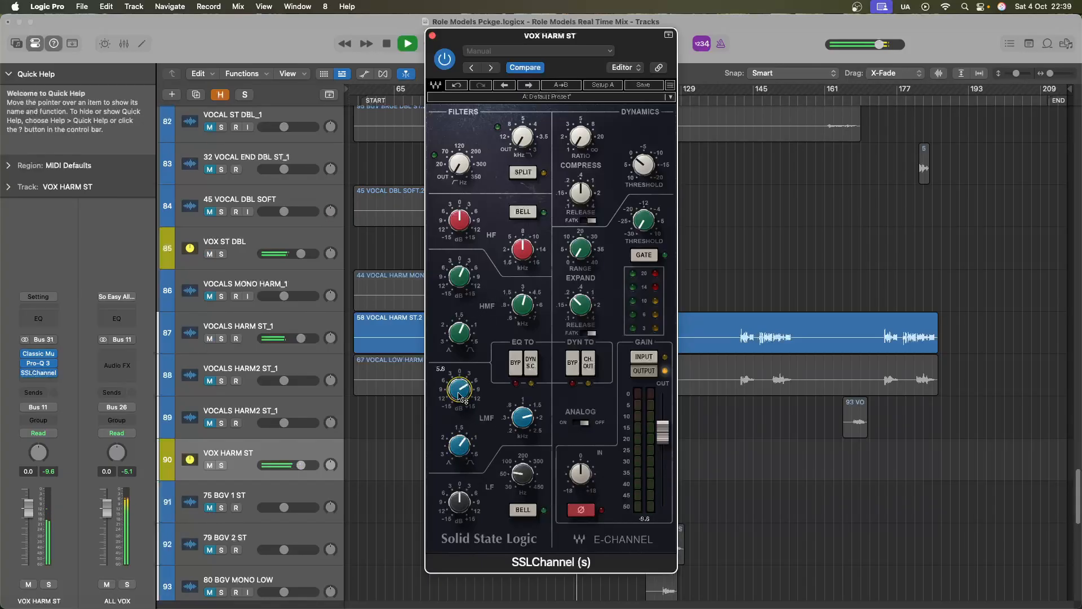
left_click_drag(526, 418, 535, 457)
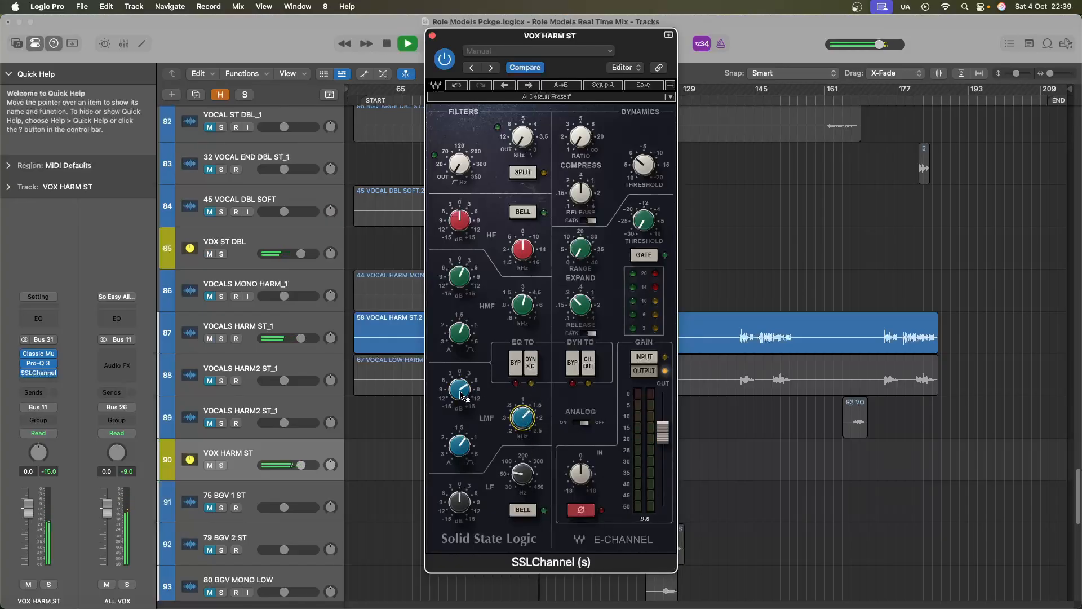
left_click_drag(460, 393, 463, 372)
mouse_move(523, 424)
left_mouse_down()
mouse_move(530, 467)
mouse_move(530, 396)
mouse_move(536, 432)
mouse_move(526, 429)
left_mouse_up()
key("space")
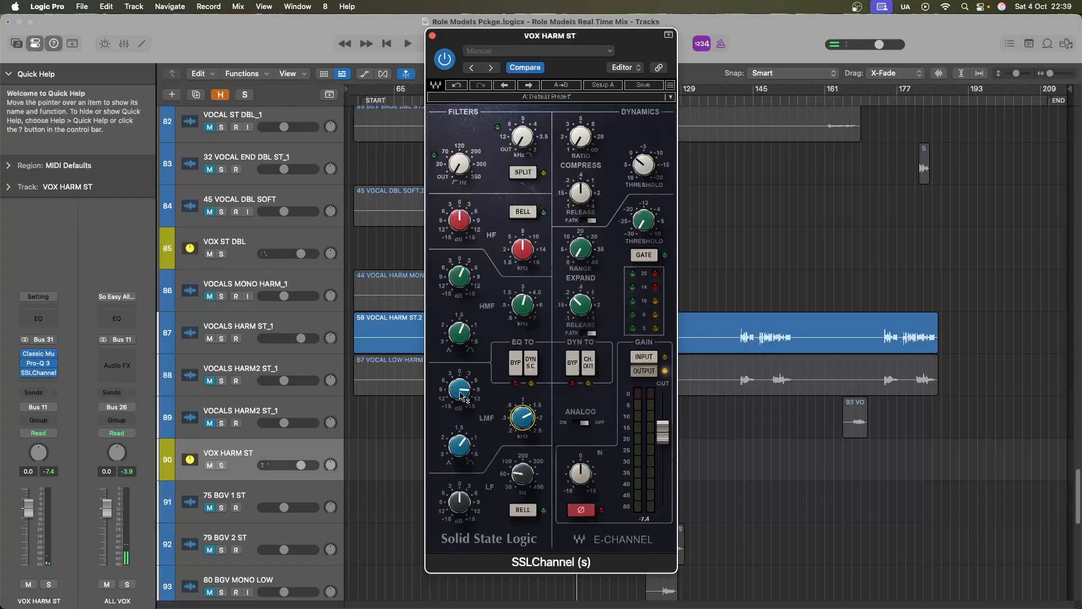
Reduce the LMF gain to about 1.2 dB and narrow its Q slightly while auditioning the cycled section
left_click_drag(464, 396, 457, 393)
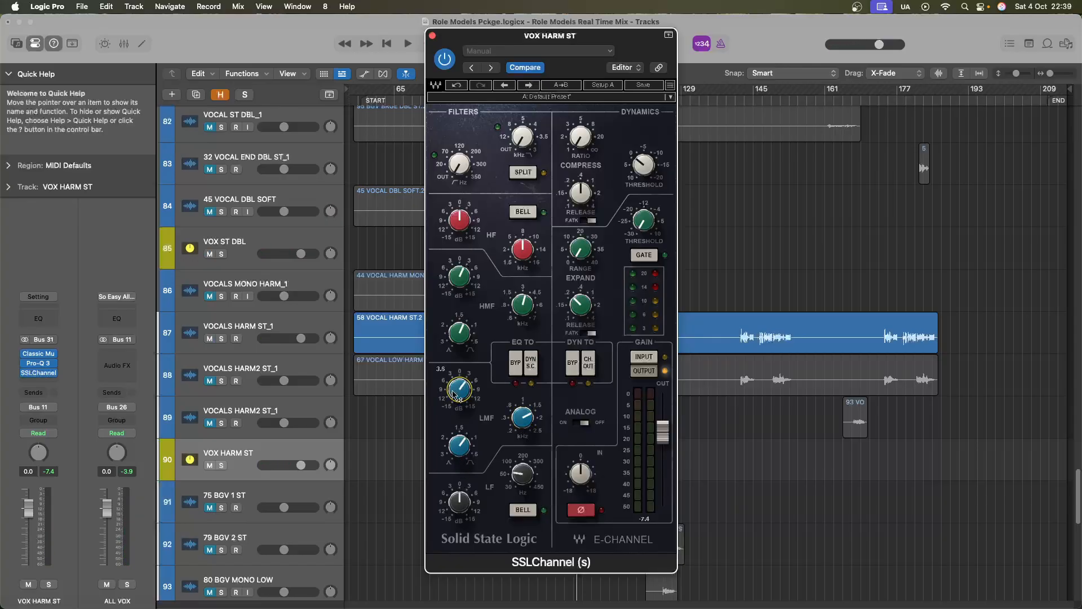
key("space")
mouse_move(461, 394)
left_mouse_down()
mouse_move(463, 410)
mouse_move(460, 391)
left_mouse_up()
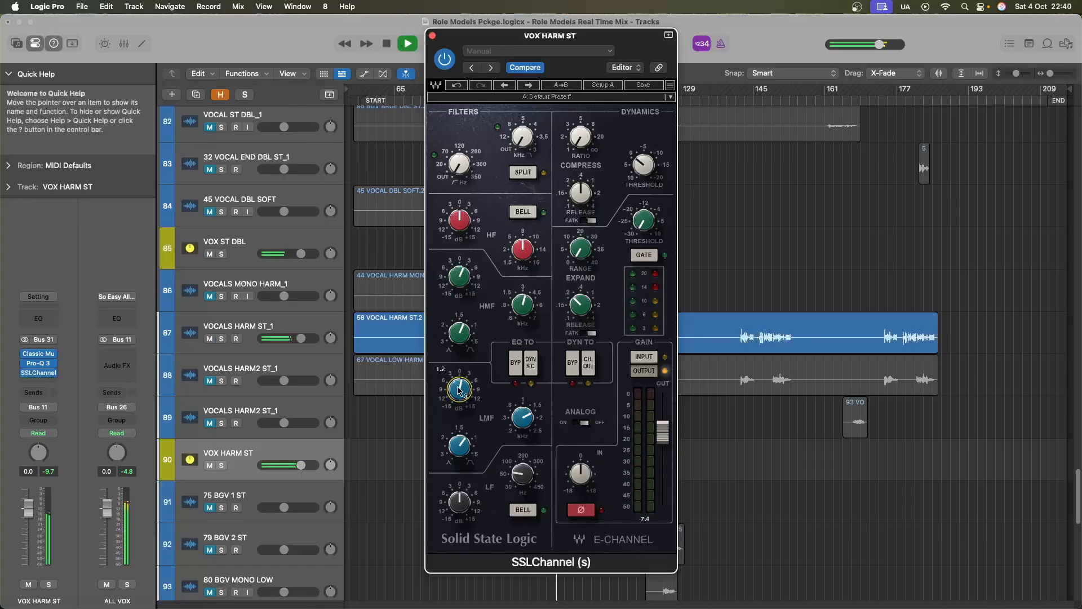
left_click(460, 448)
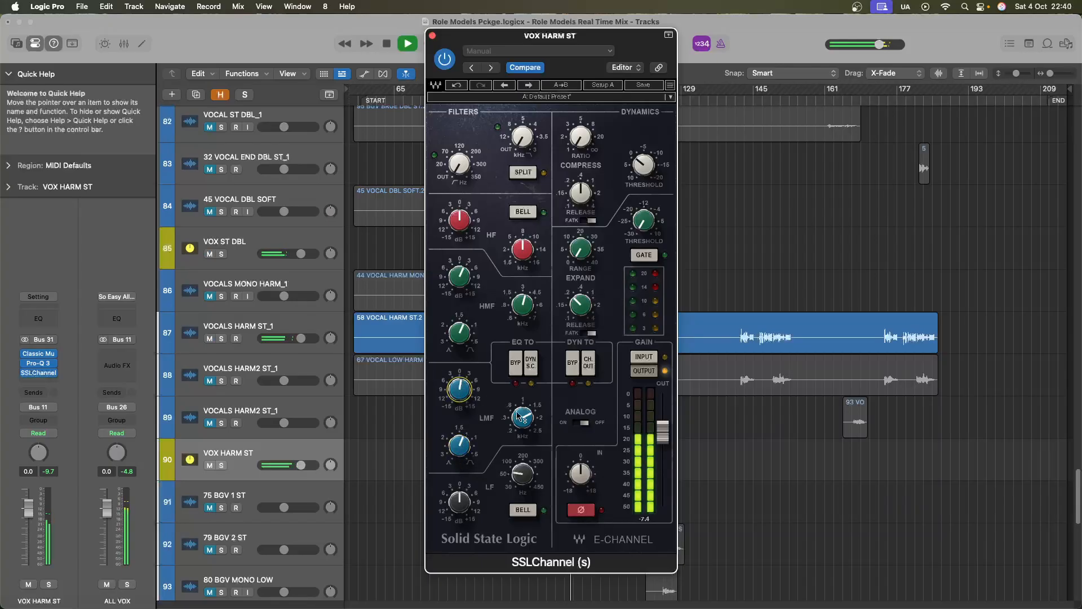
key("space")
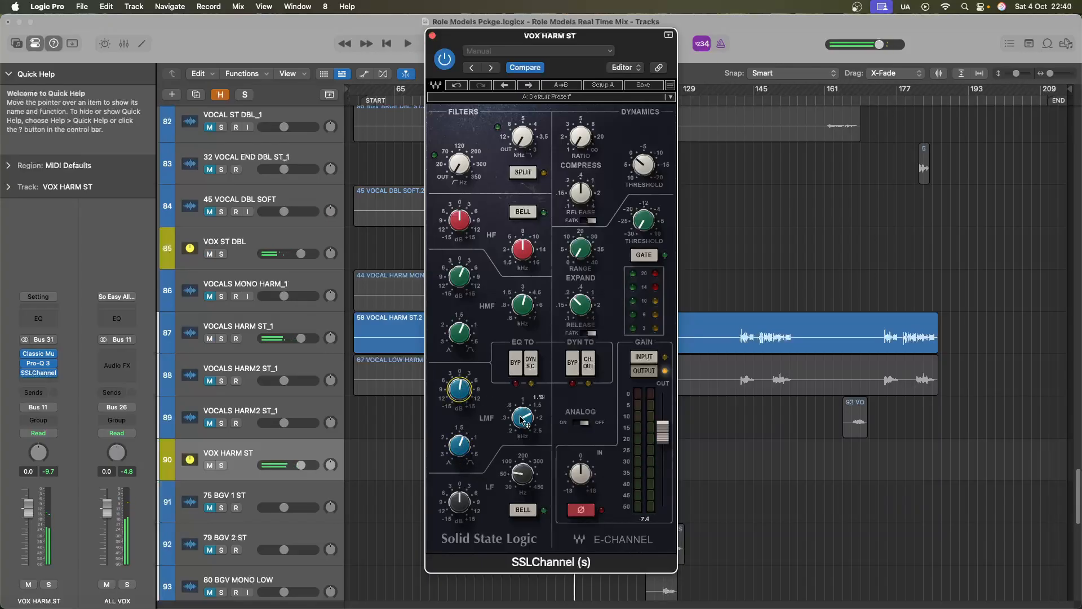
key("space")
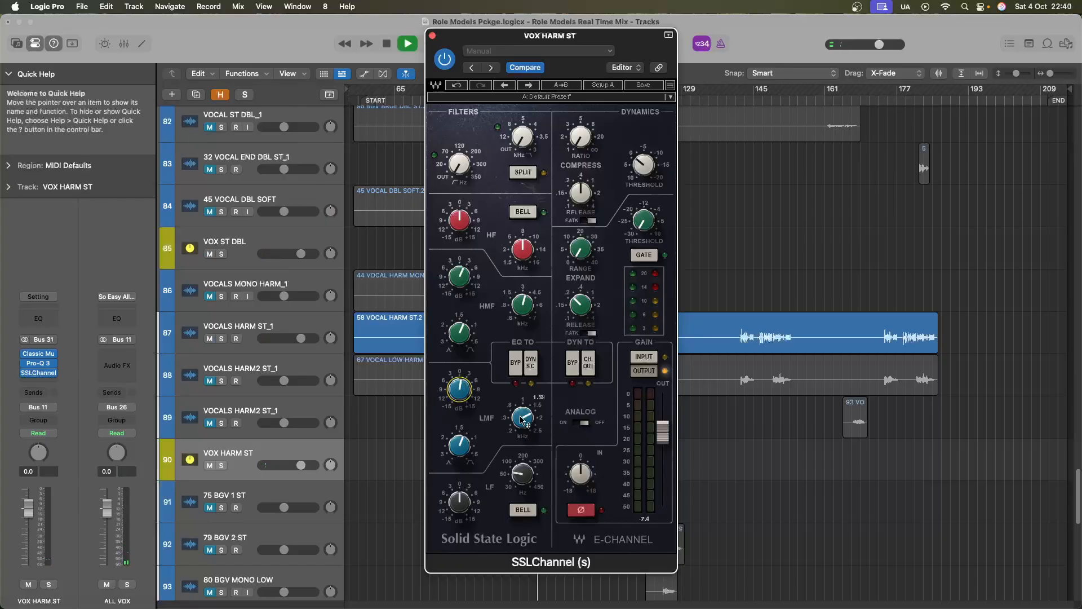
Raise the LMF frequency to about 2.5 kHz and set its gain to about 2.2 dB, then stop playback
left_click_drag(463, 393, 471, 363)
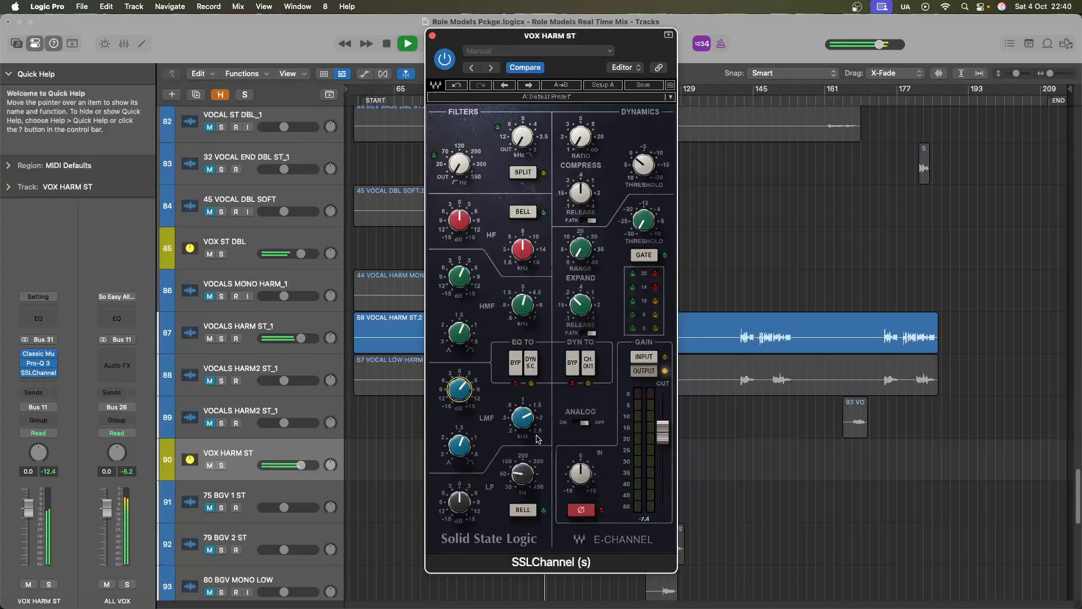
left_click_drag(525, 425, 544, 372)
left_click_drag(464, 388, 474, 357)
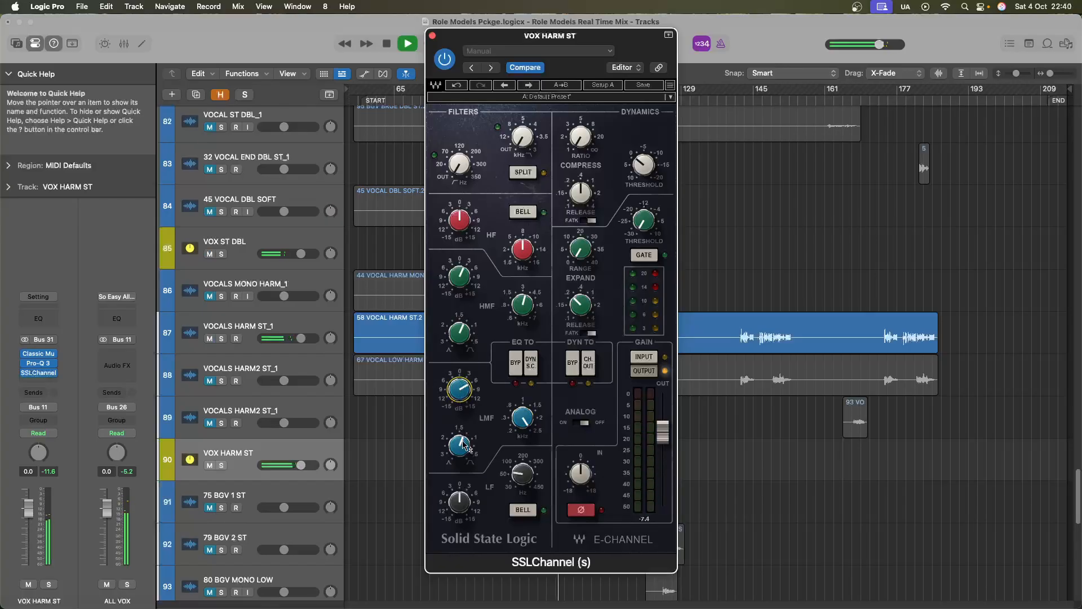
mouse_move(464, 440)
left_mouse_down()
mouse_move(464, 396)
mouse_move(468, 453)
left_mouse_up()
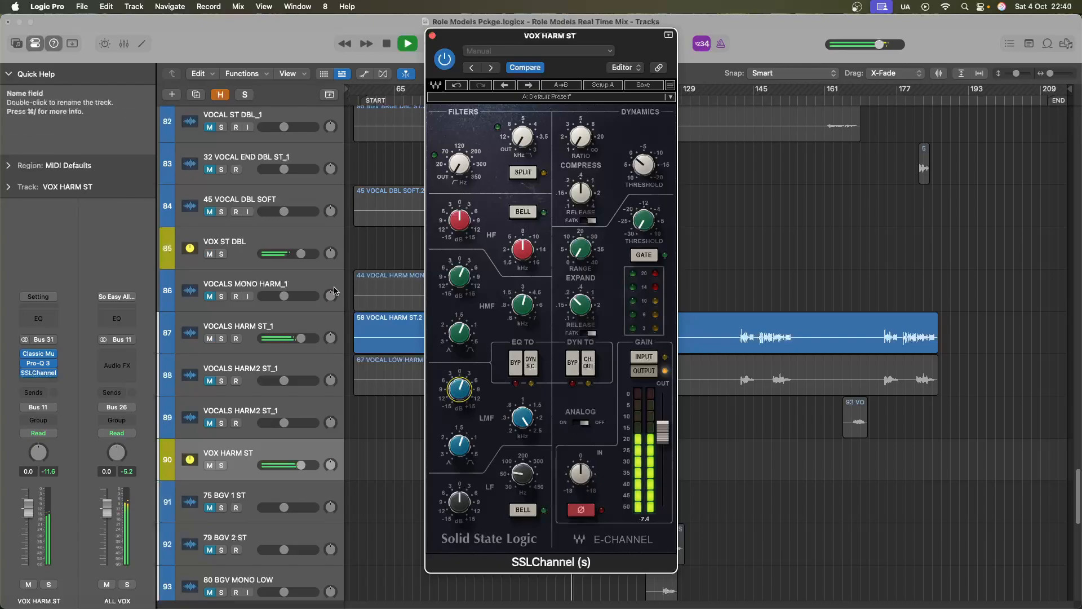
key("space")
Unmute the VOCAL bus and trim the SSLChannel's LMF gain slightly lower on VOX HARM ST while playing the section
scroll(236, 223, "up", 10)
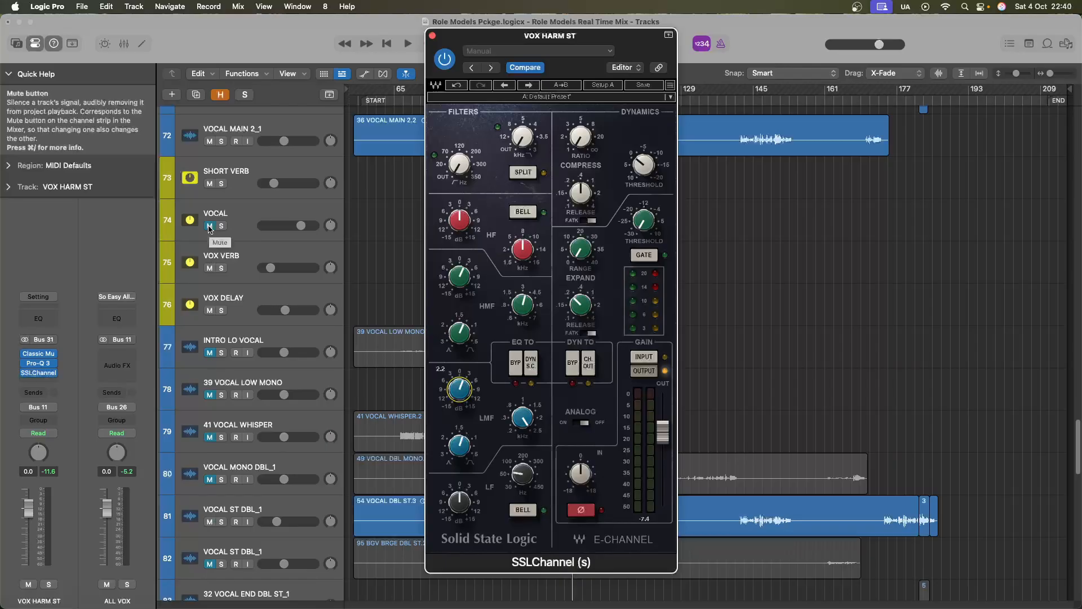
left_click(209, 226)
scroll(252, 262, "down", 7)
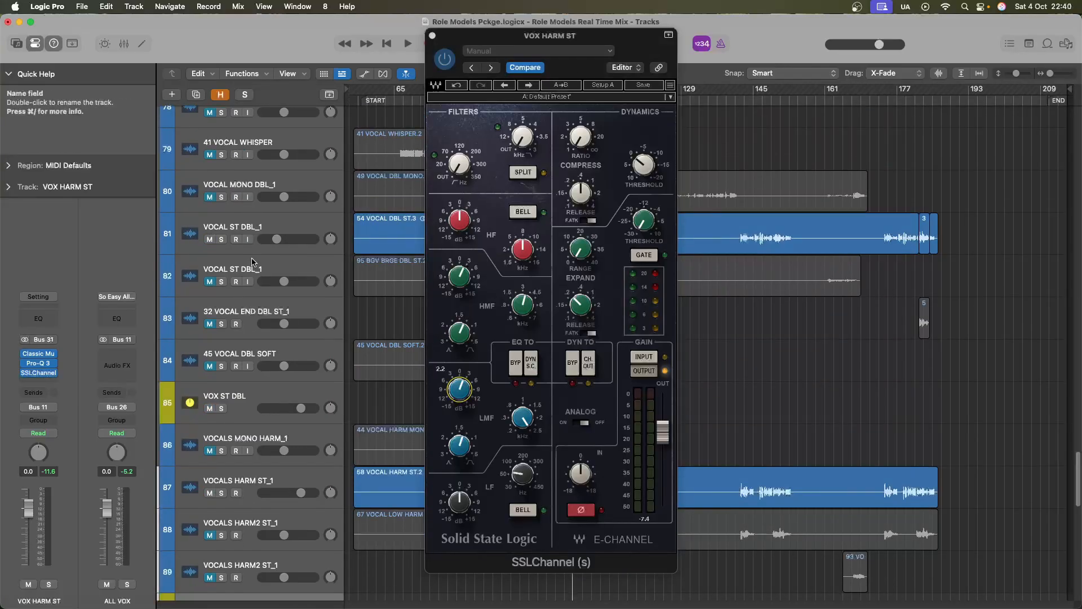
key("space")
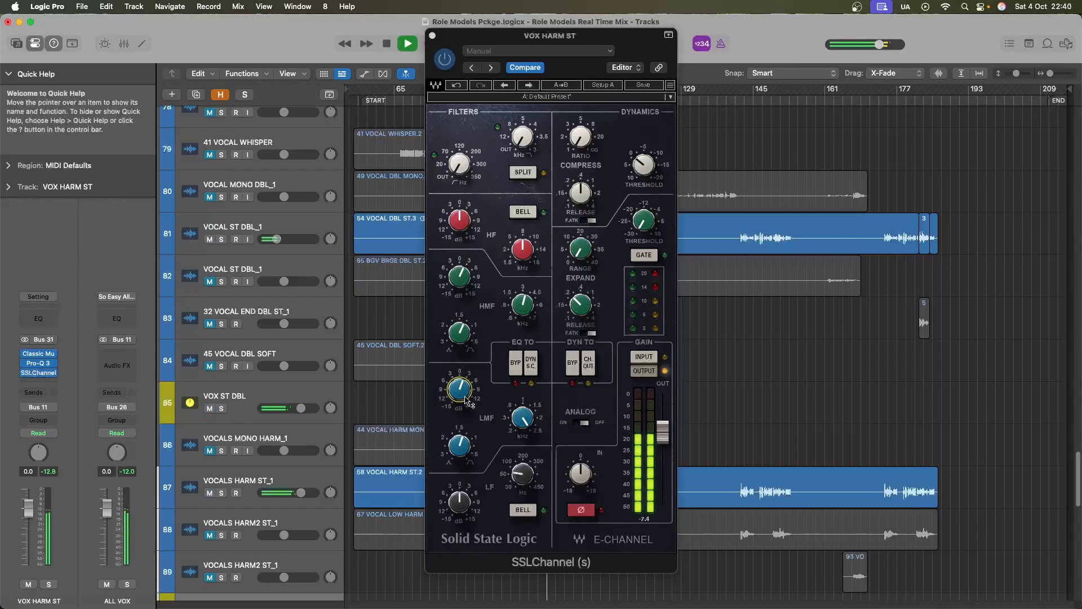
left_click_drag(462, 401, 464, 410)
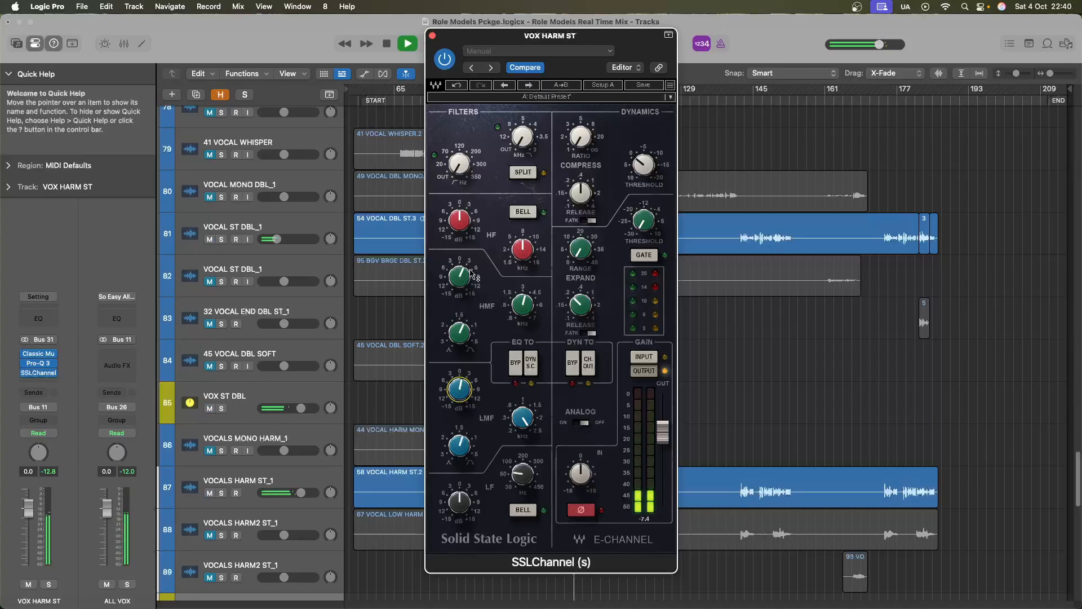
Stop playback, close the SSLChannel window, and insert the stereo CLA-76 compressor after it on the VOX HARM ST bus
key("space")
left_click(433, 36)
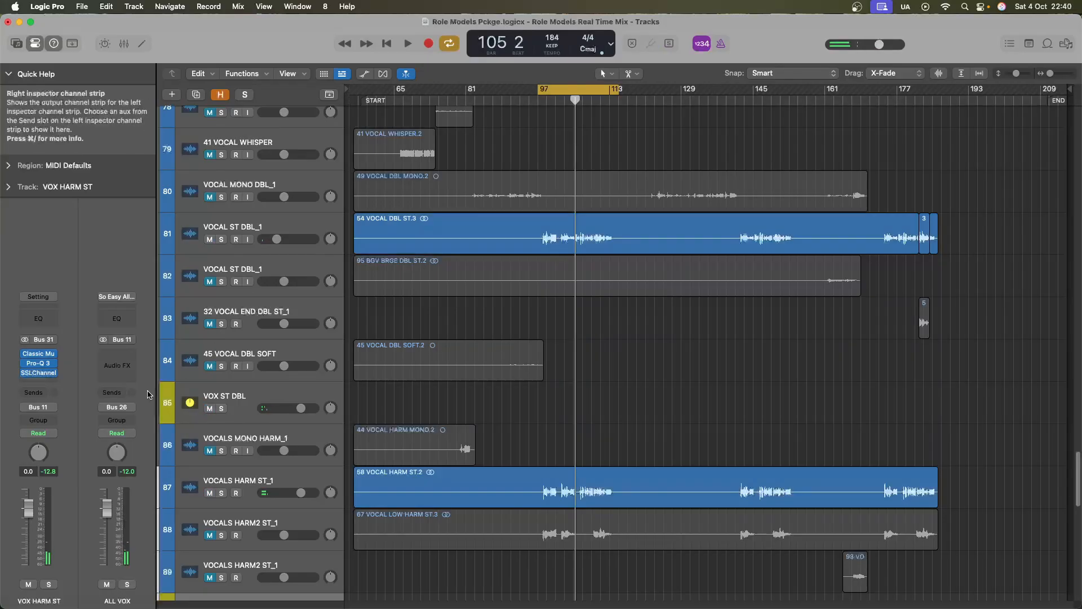
left_click(251, 478)
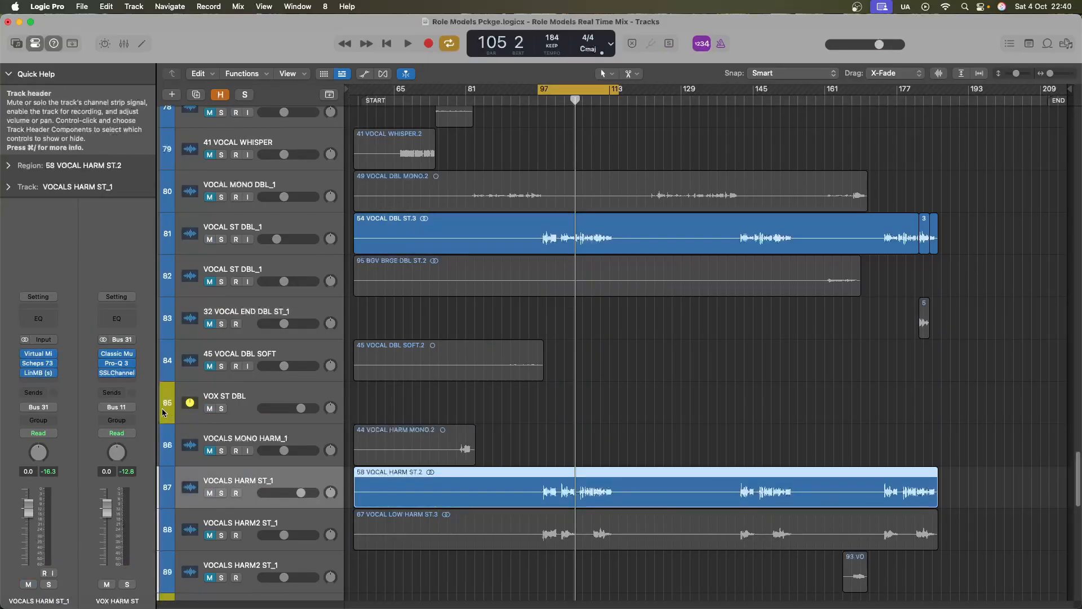
left_click(120, 383)
mouse_move(121, 596)
mouse_move(244, 589)
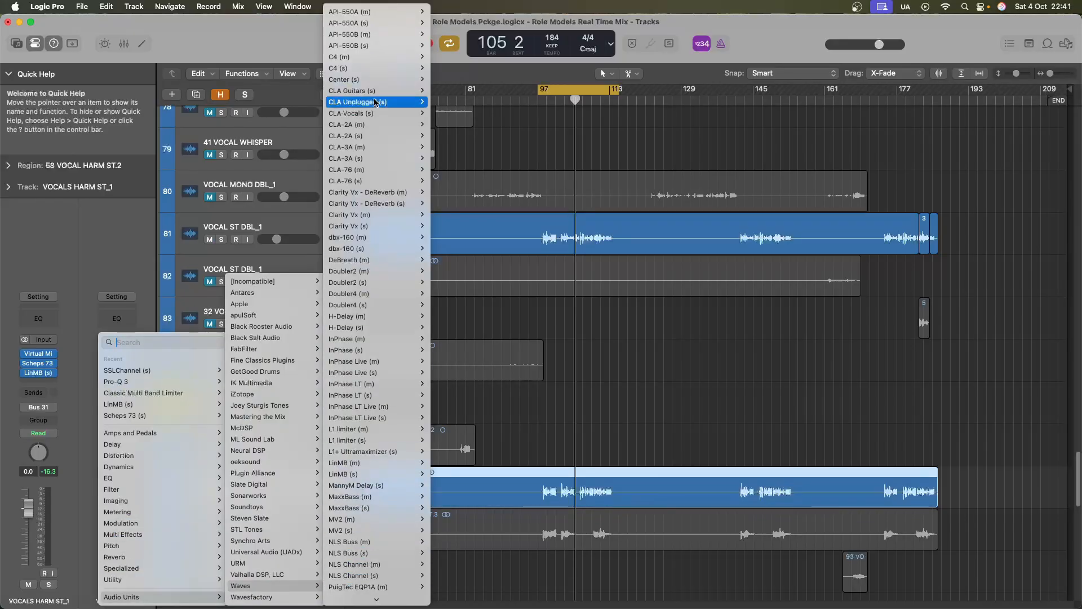
mouse_move(374, 181)
left_click(456, 181)
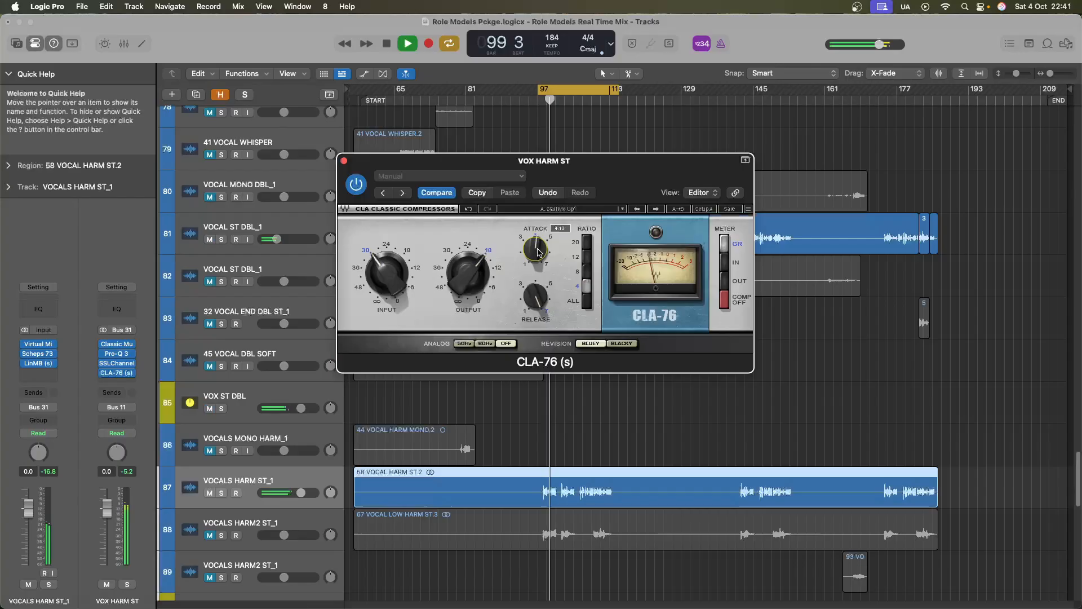
Raise the CLA-76 input to about -26.8 on VOX HARM ST and audition the harmonies in the cycled section
mouse_move(396, 281)
left_mouse_down()
mouse_move(399, 269)
mouse_move(388, 285)
left_mouse_up()
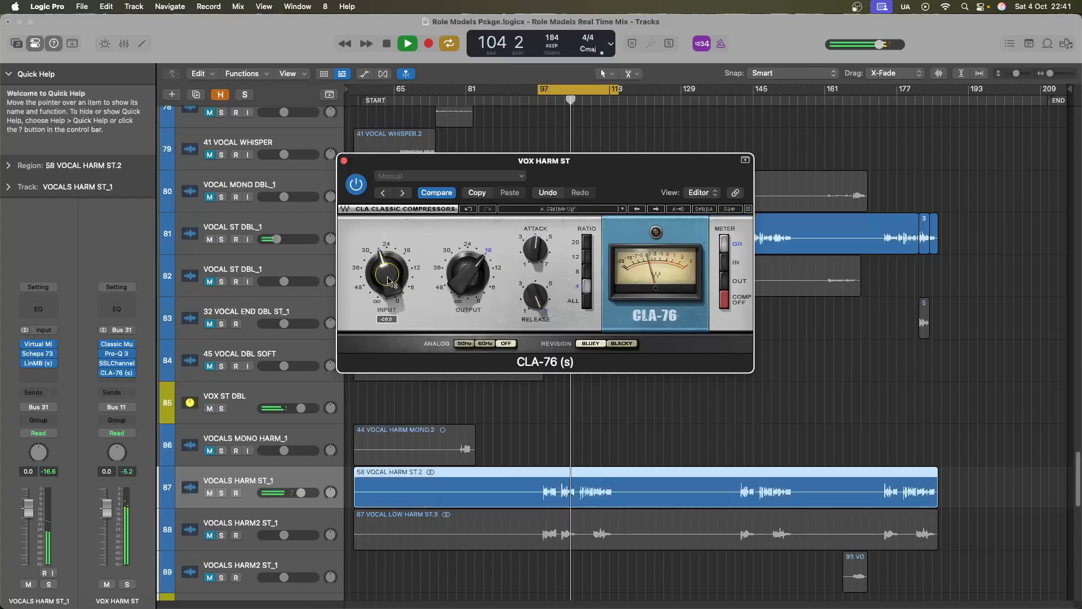
left_click(344, 160)
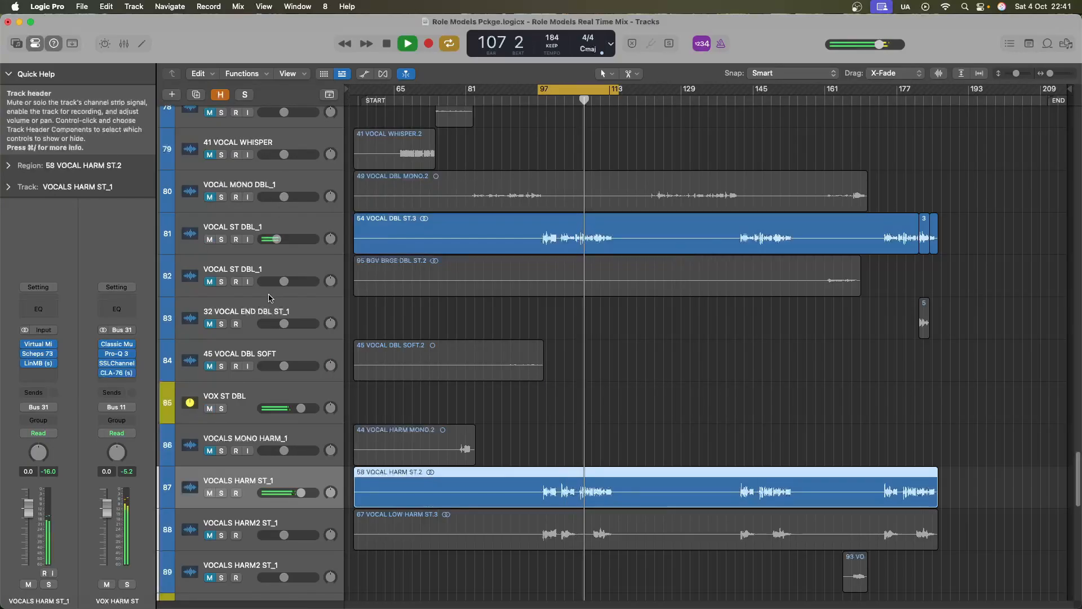
scroll(270, 237, "up", 10)
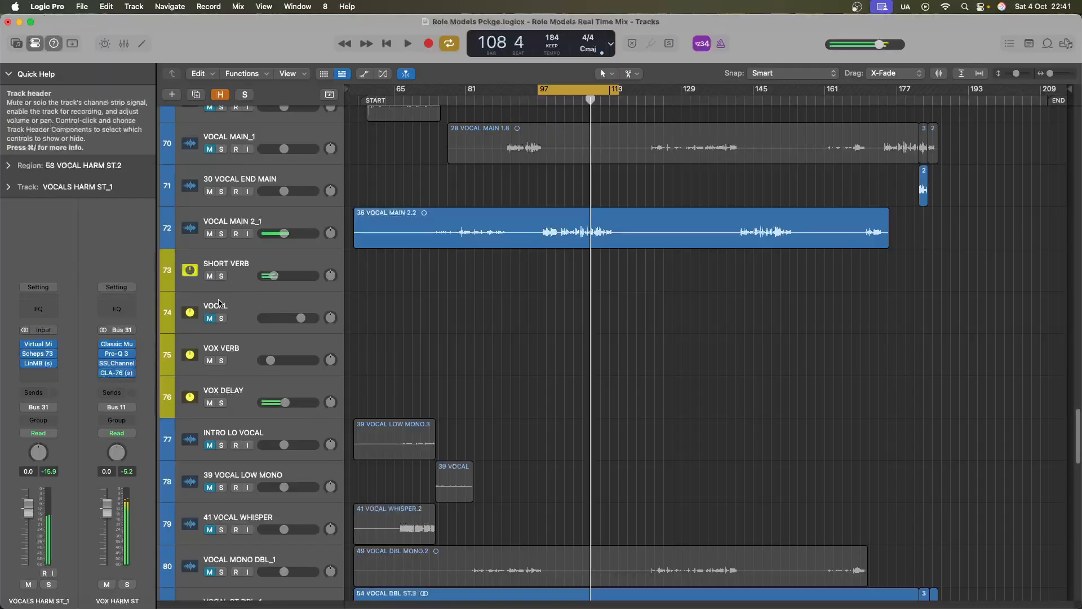
key("space")
key("space")
scroll(394, 327, "down", 5)
scroll(394, 328, "down", 2)
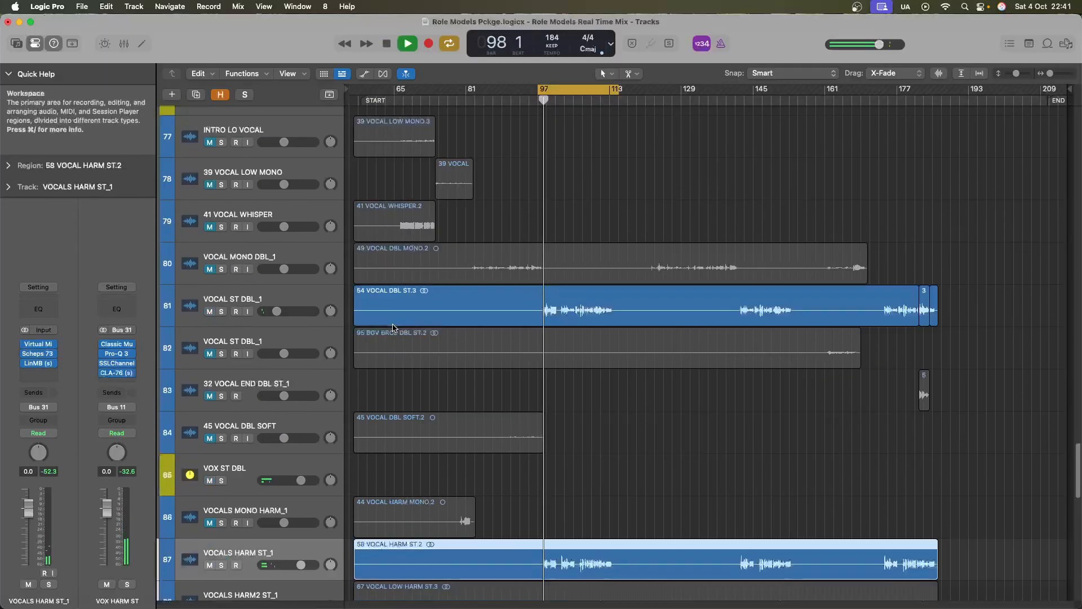
scroll(389, 338, "down", 3)
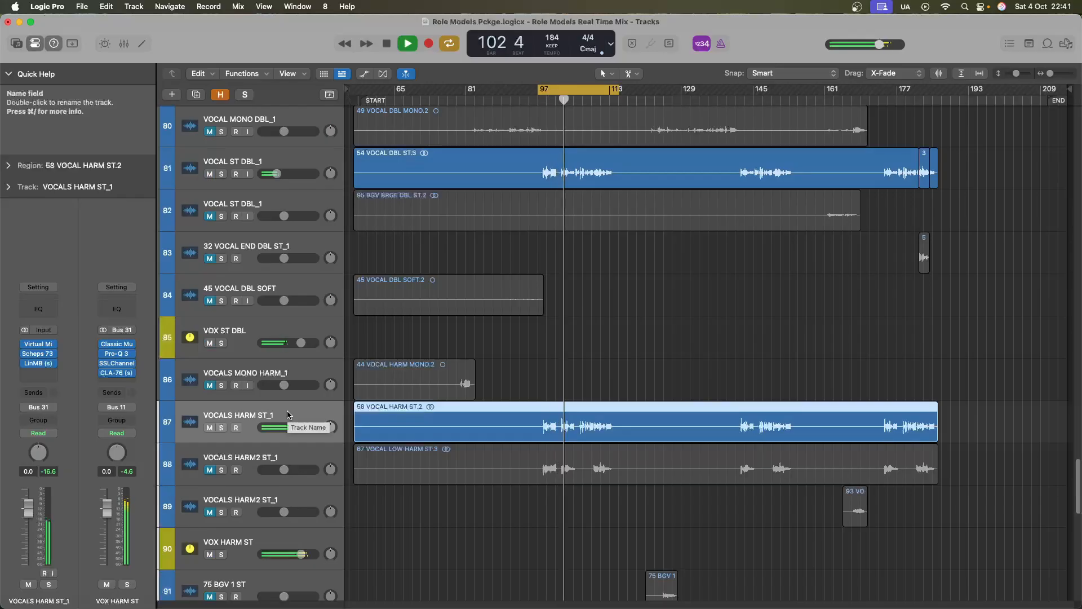
key("space")
Add a bell cut in Pro-Q 3 on VOX HARM ST at about 1044 Hz, -3.9 dB, with Q 2.495 during playback
left_click(117, 353)
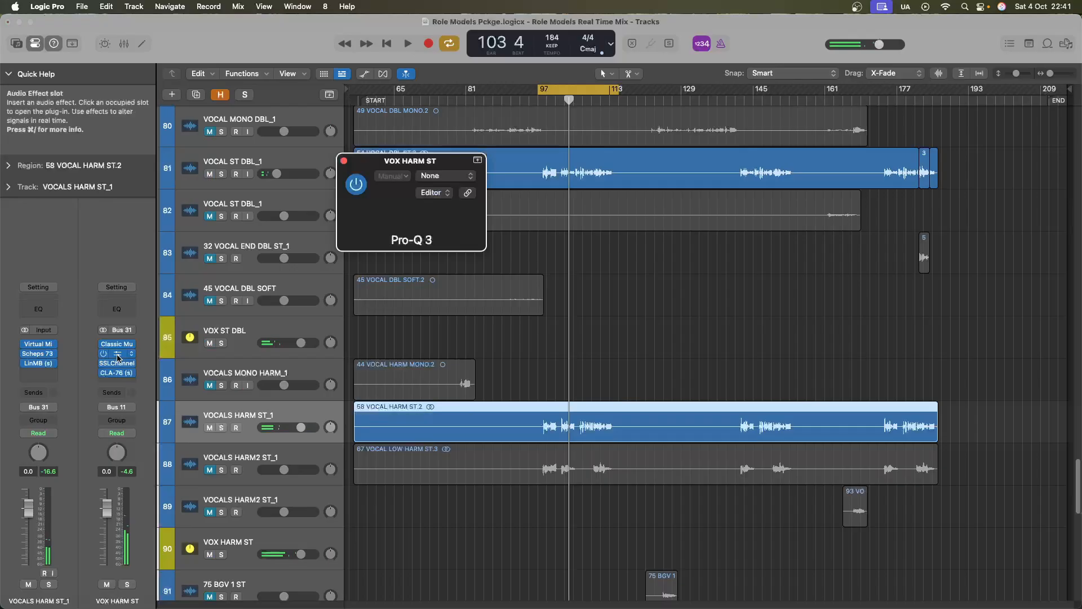
key("space")
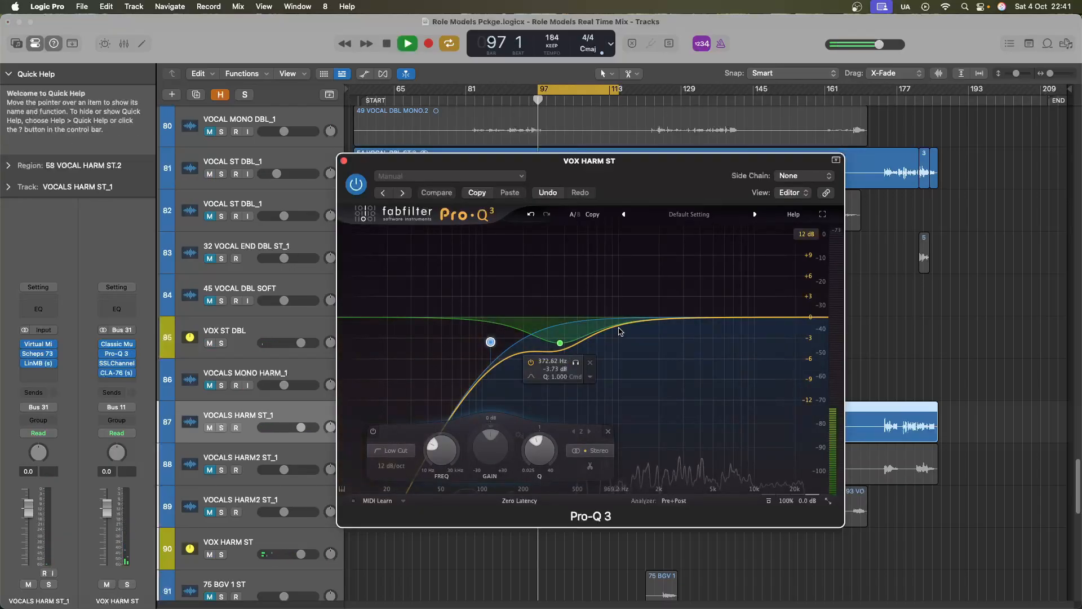
left_click_drag(637, 319, 614, 334)
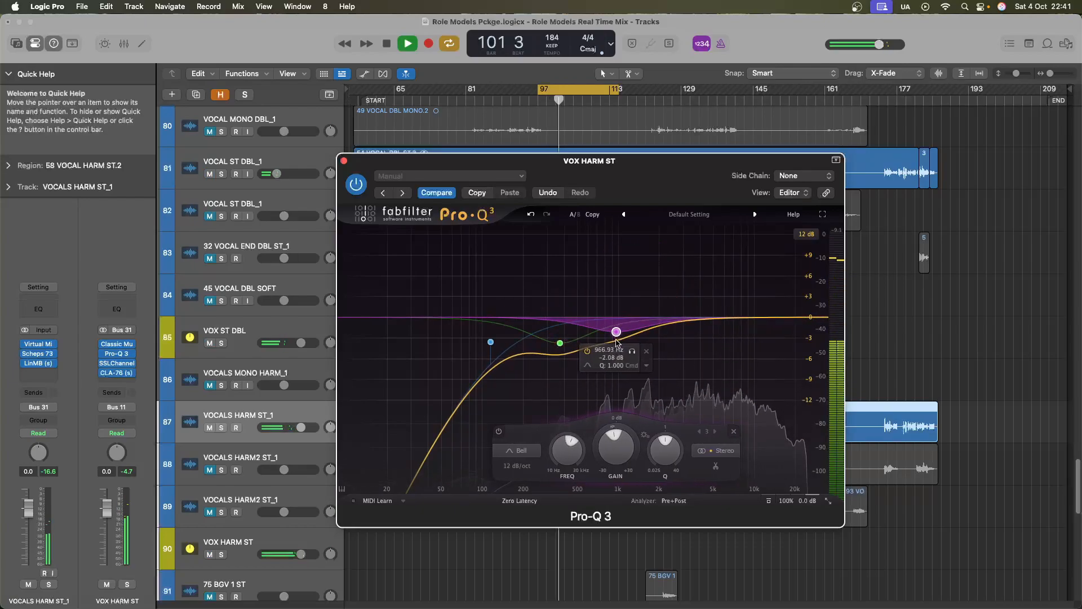
left_click_drag(665, 451, 668, 442)
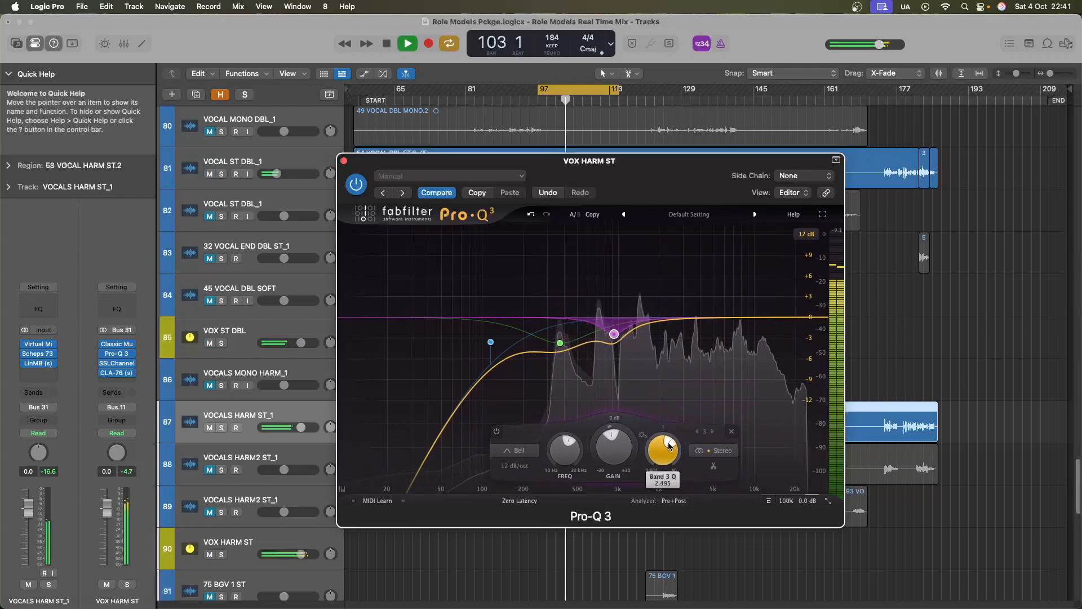
left_click_drag(614, 333, 622, 346)
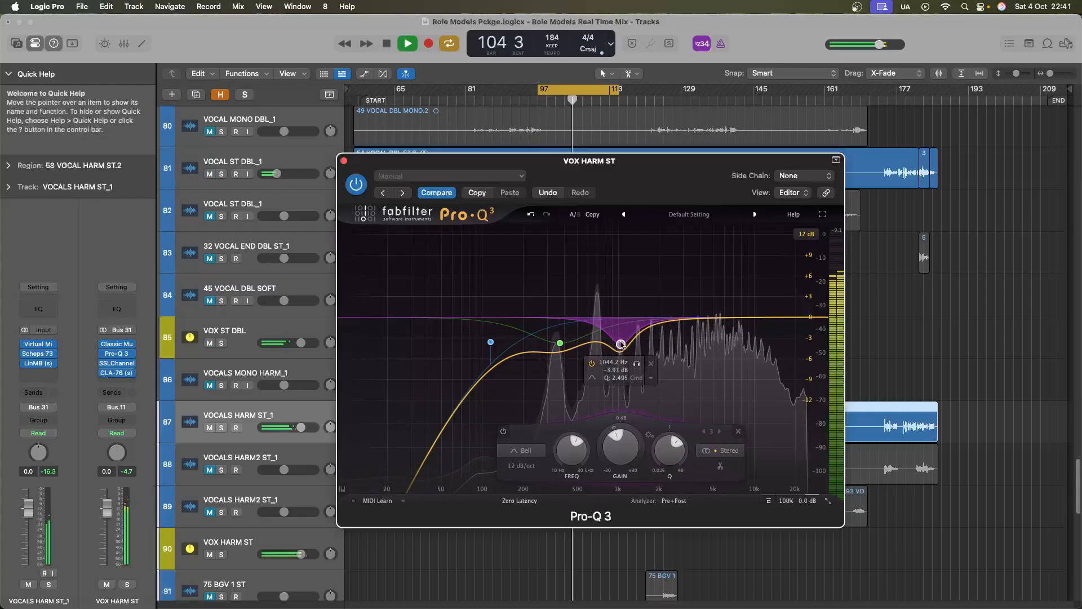
Deepen the roughly 370 Hz cut slightly and nudge the low cut band, then stop playback and close Pro-Q 3
left_click(559, 344)
left_click(490, 342)
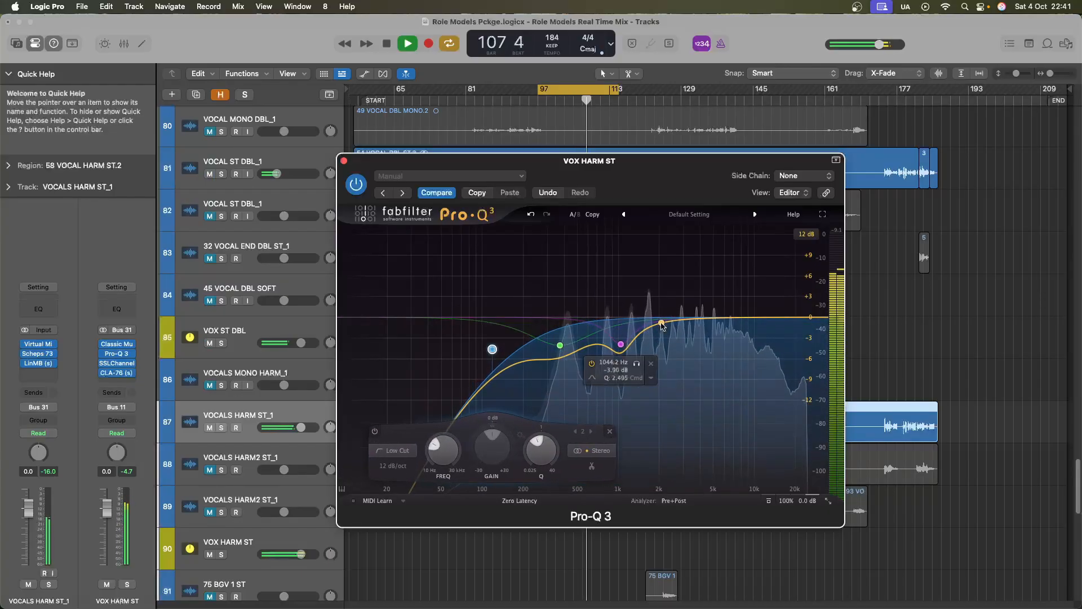
key("space")
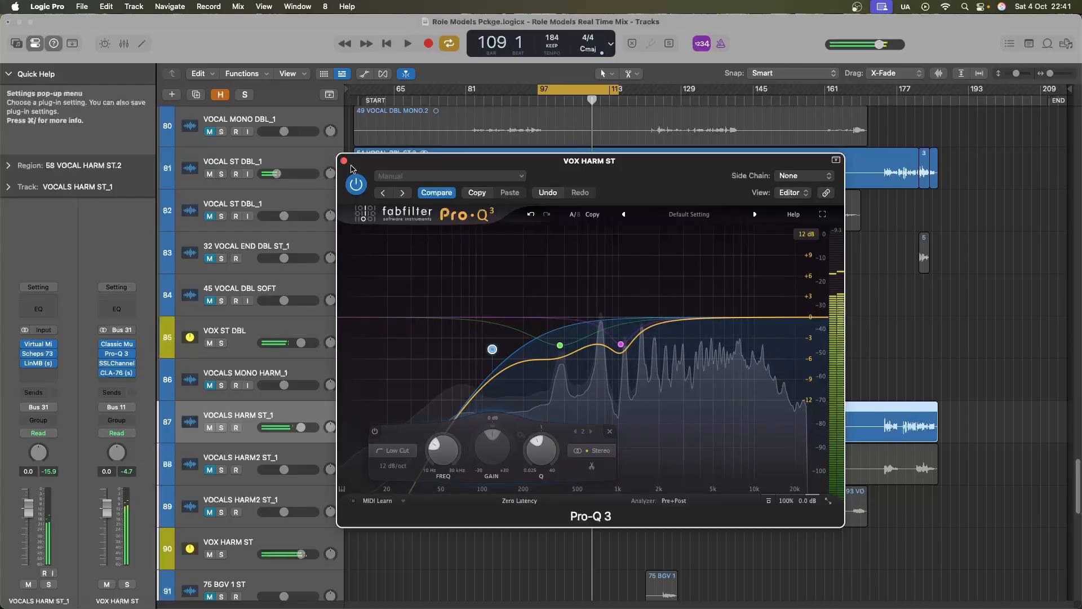
left_click(344, 161)
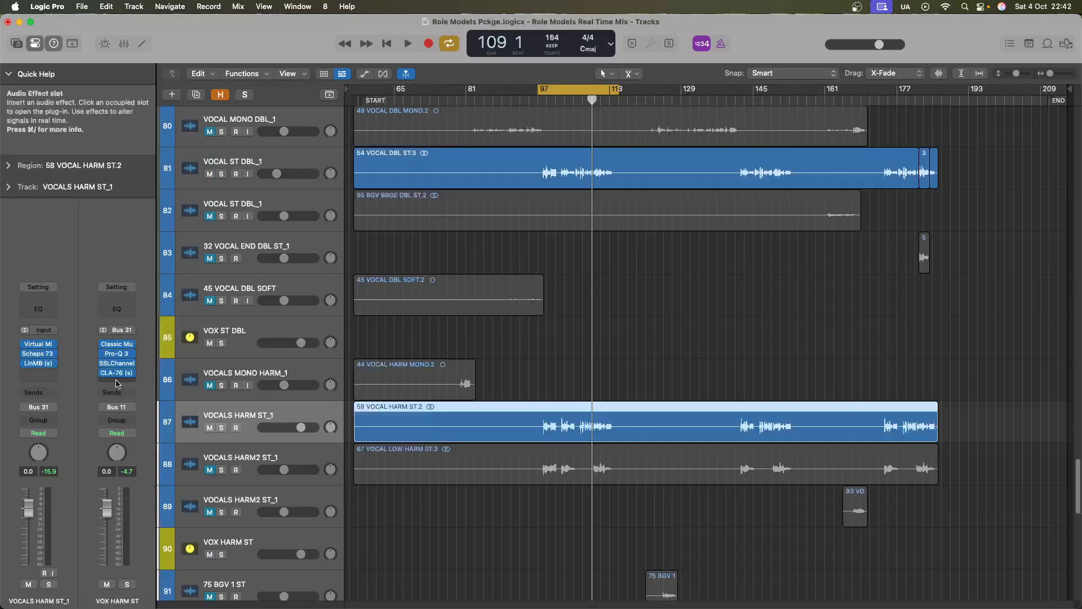
Raise the SSLChannel's HF gain on VOX HARM ST to 1.1 dB while the cycled section plays
left_click(116, 363)
key("space")
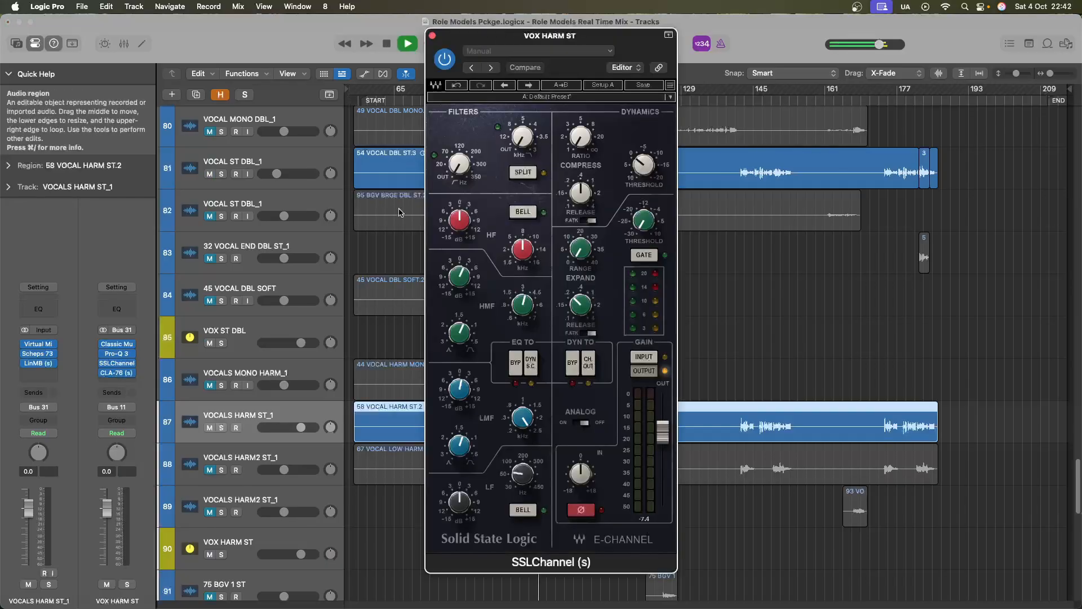
left_click_drag(472, 228, 474, 209)
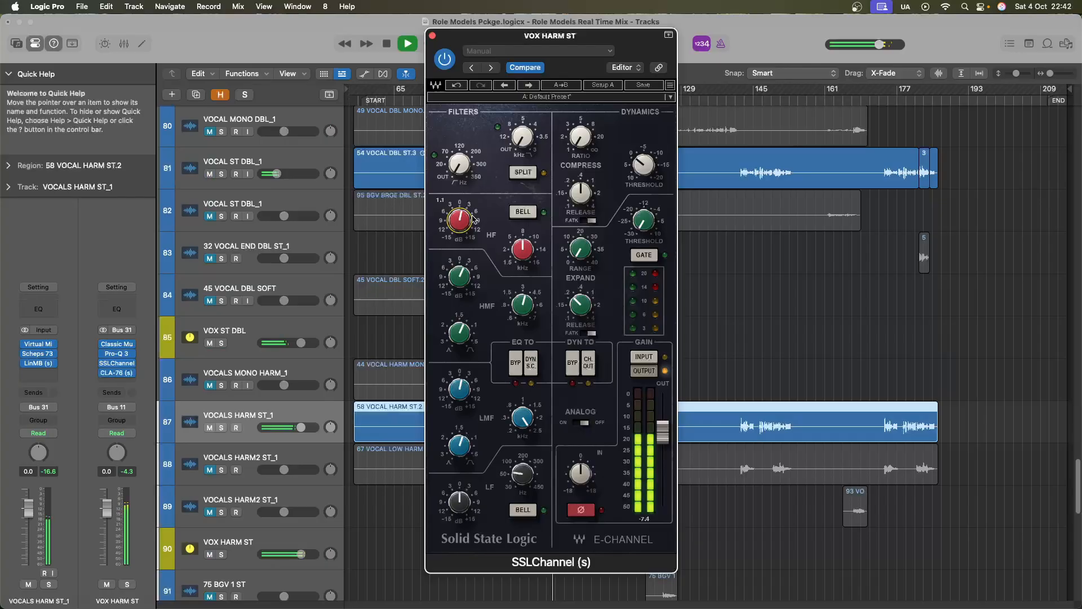
key("space")
left_click_drag(519, 147, 520, 141)
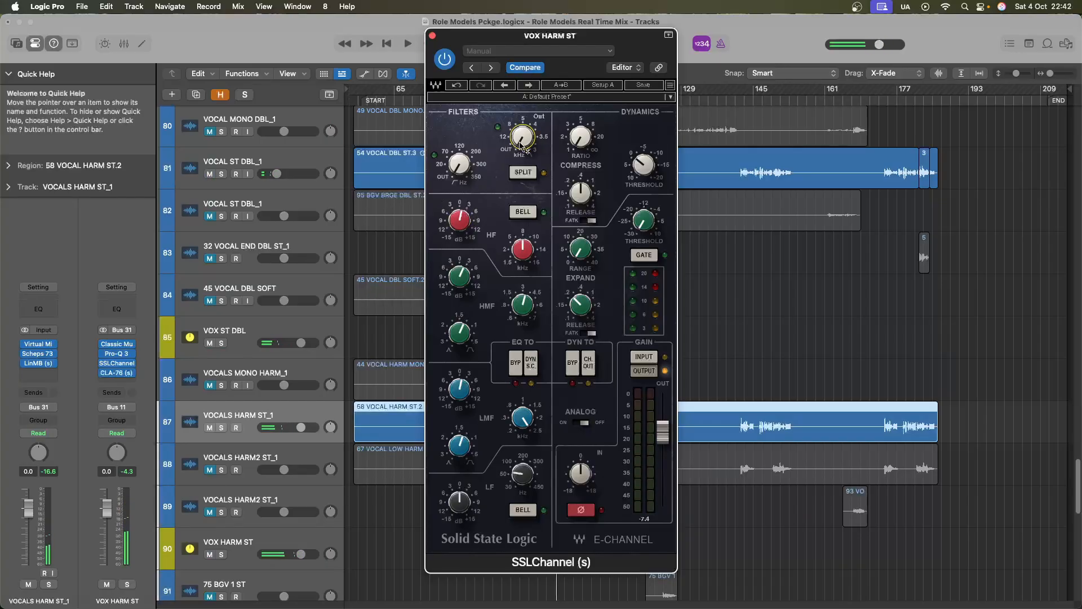
Set the SSLChannel compressor ratio to 4.8 and lower its threshold during playback, then stop and close the plug-in
left_click_drag(589, 136, 583, 103)
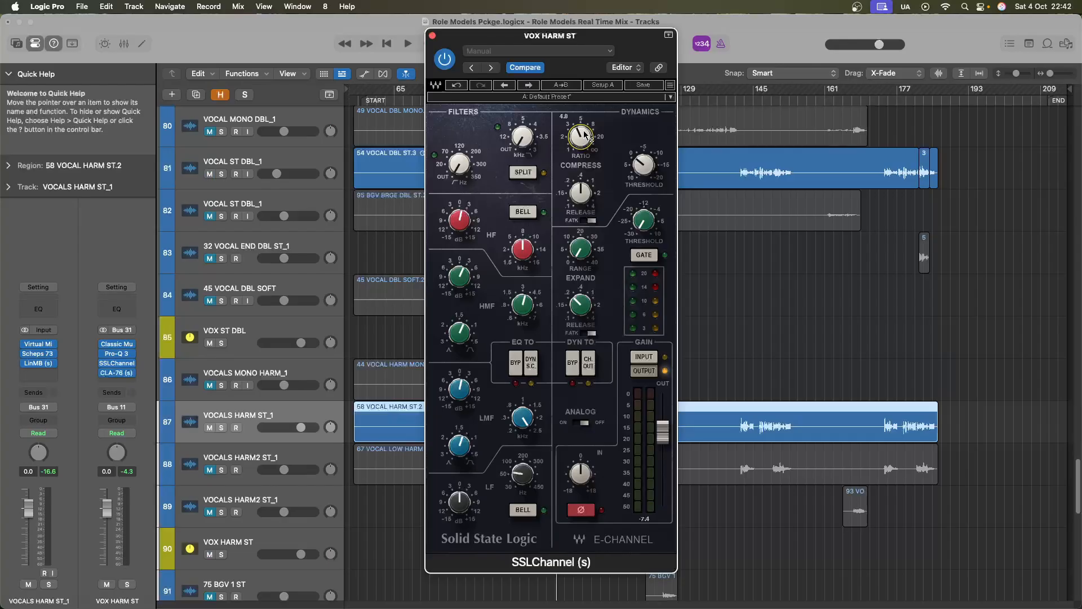
key("space")
left_click_drag(649, 169, 652, 149)
left_click_drag(662, 77, 667, 50)
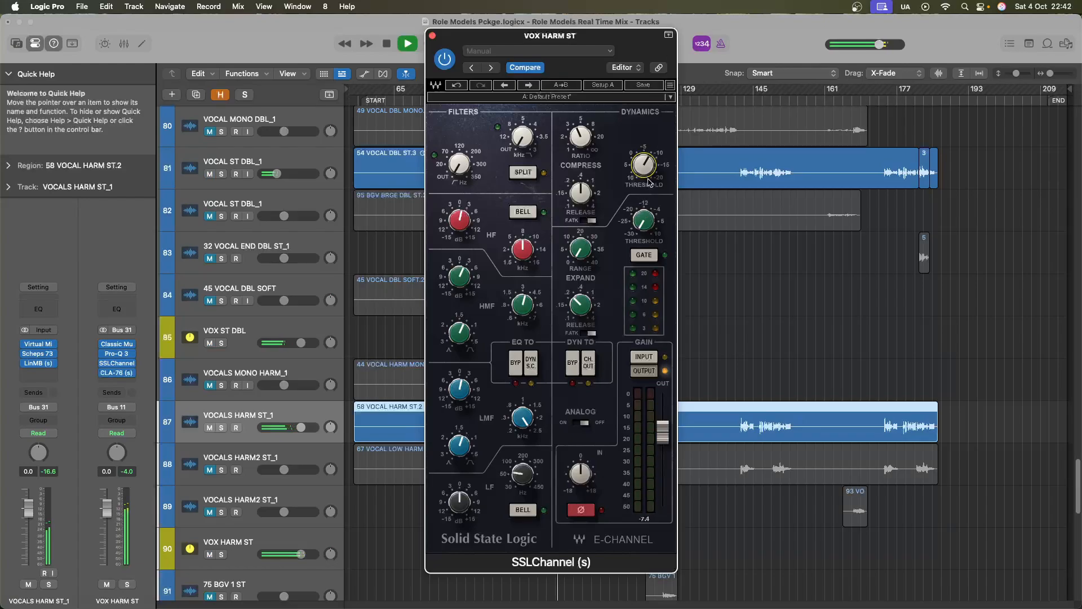
key("space")
left_click(432, 35)
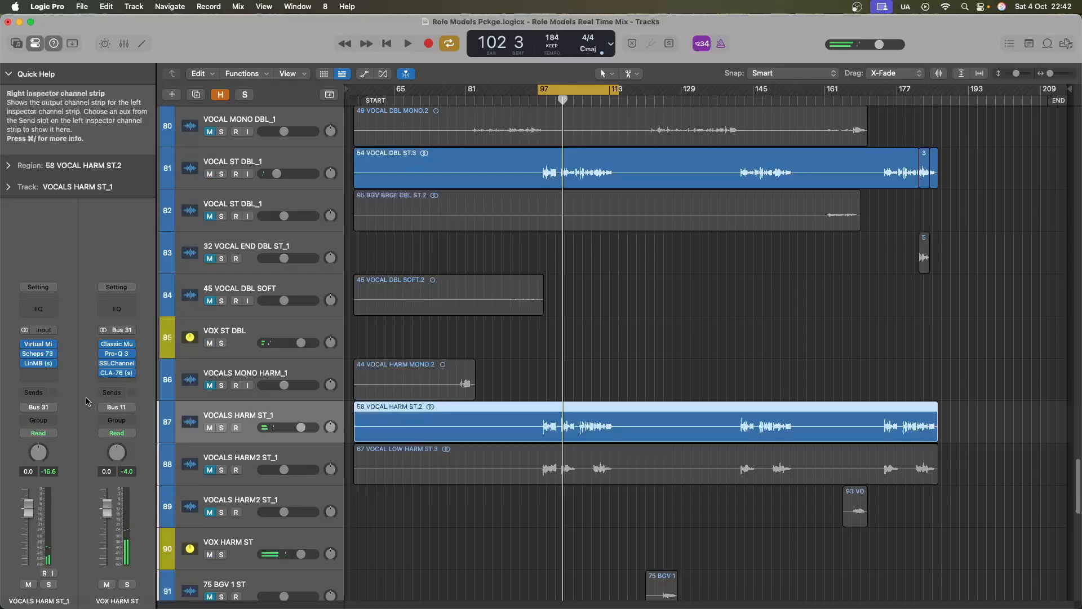
Add a send from VOX HARM ST to Bus 16 (SHORT VERB) and set its level to 0
left_click(118, 393)
mouse_move(186, 491)
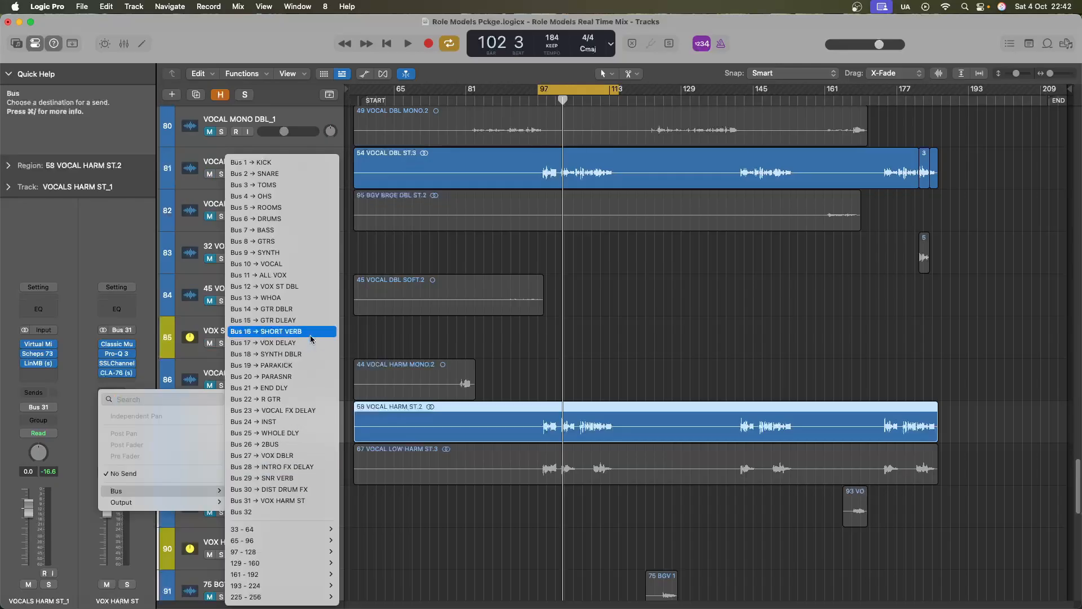
left_click(271, 331)
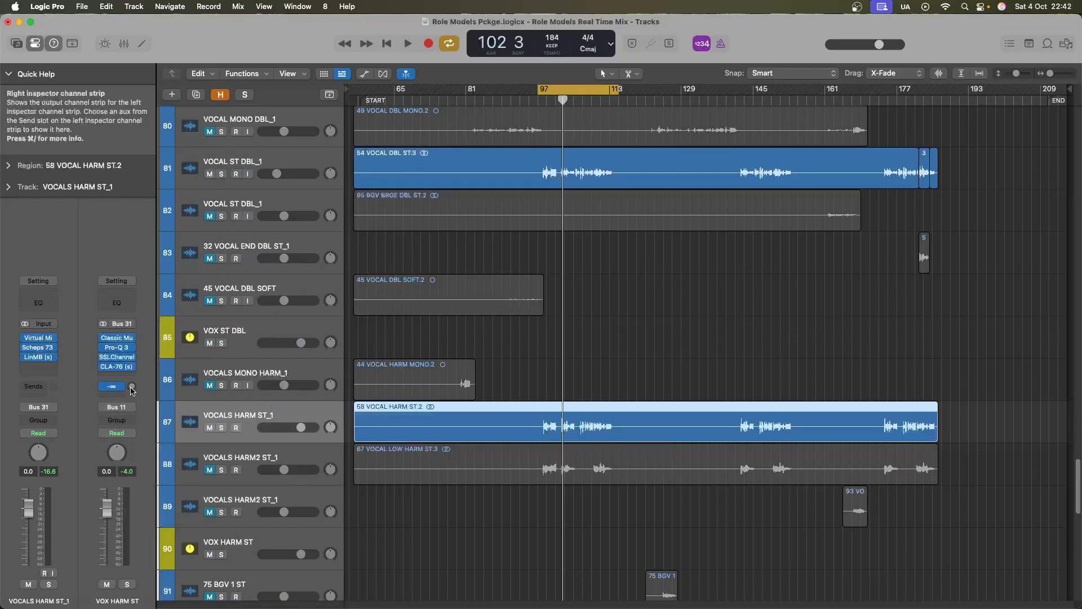
left_click(132, 386, "alt")
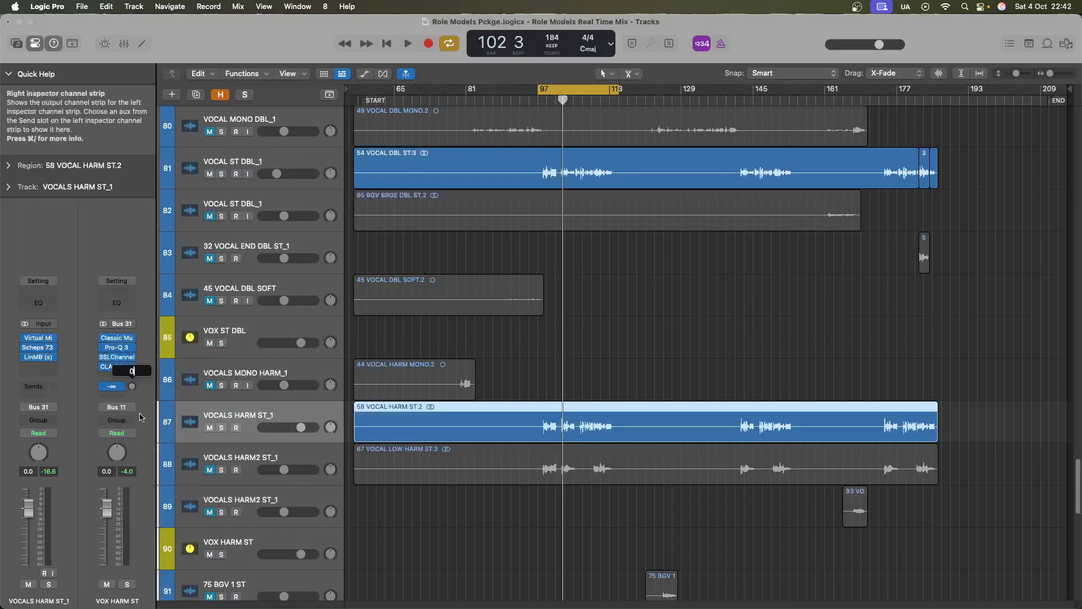
Add a second send from VOX HARM ST to Bus 33 and turn up its level
left_click(115, 397)
mouse_move(133, 497)
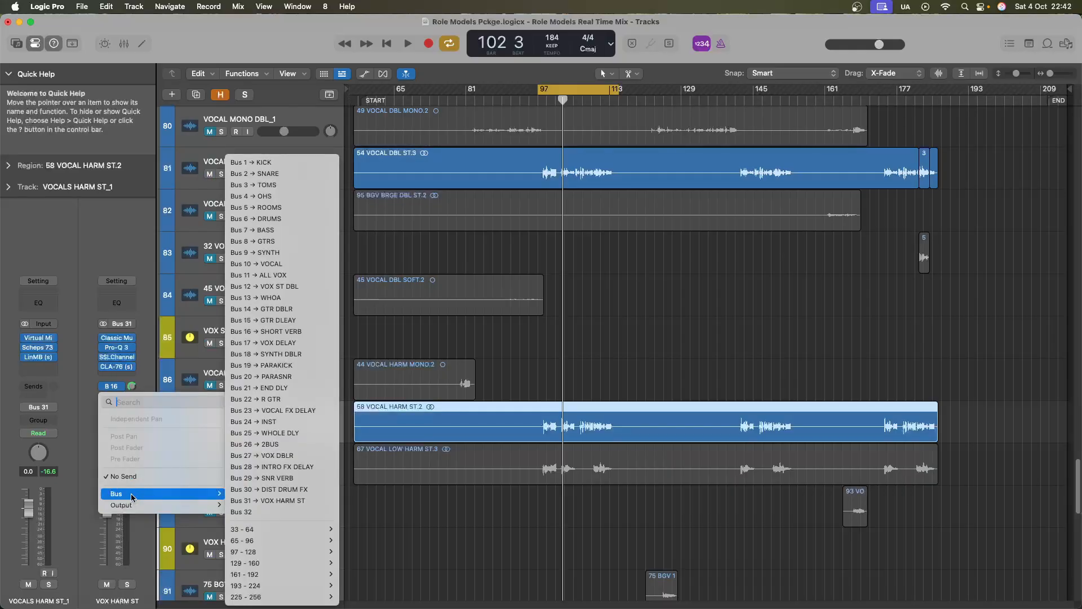
left_click(414, 251)
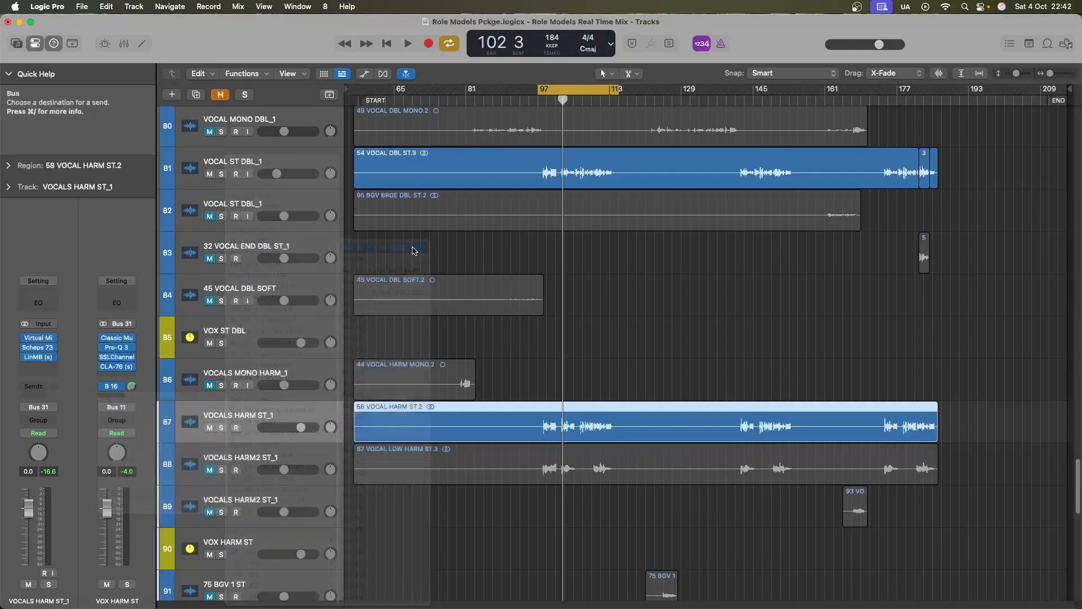
Lower the VOX HARM ST bus fader to -8.0 dB while auditioning the cycled section, then stop playback
key("space")
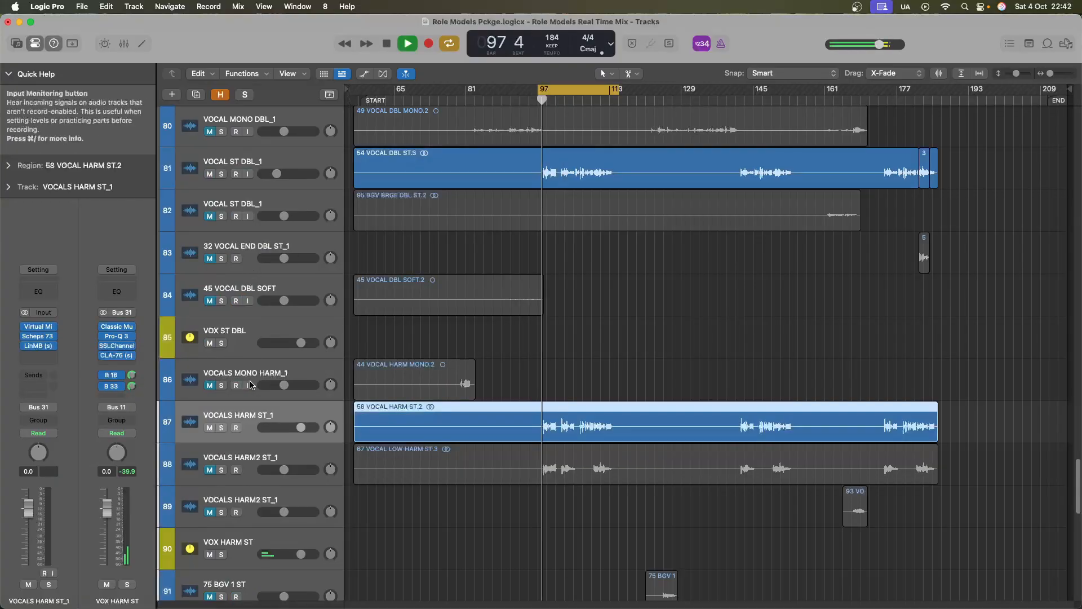
key("space")
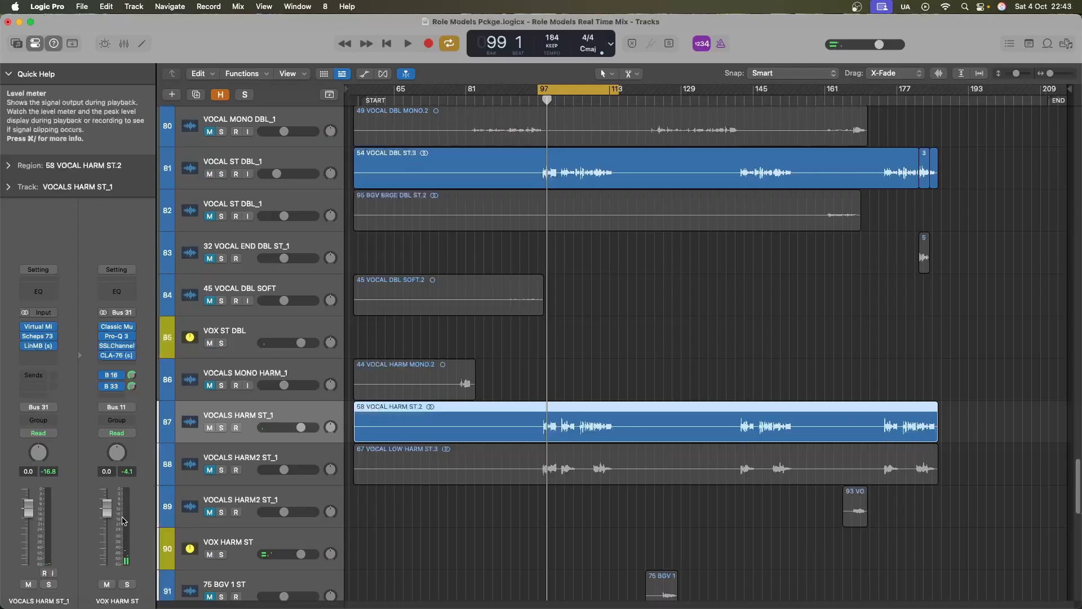
left_click_drag(109, 513, 107, 558)
key("space")
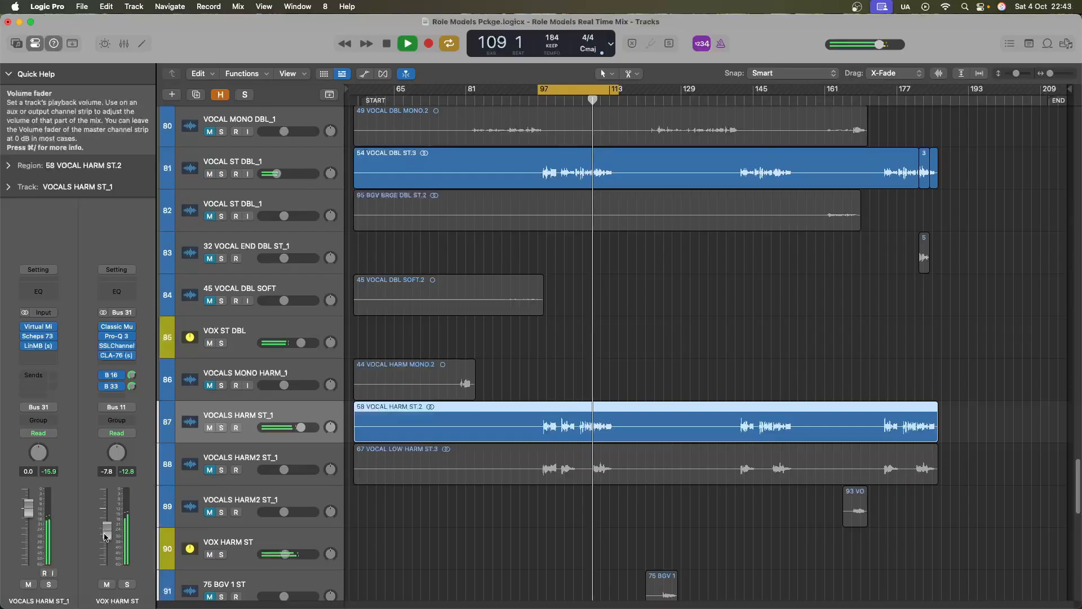
key("space")
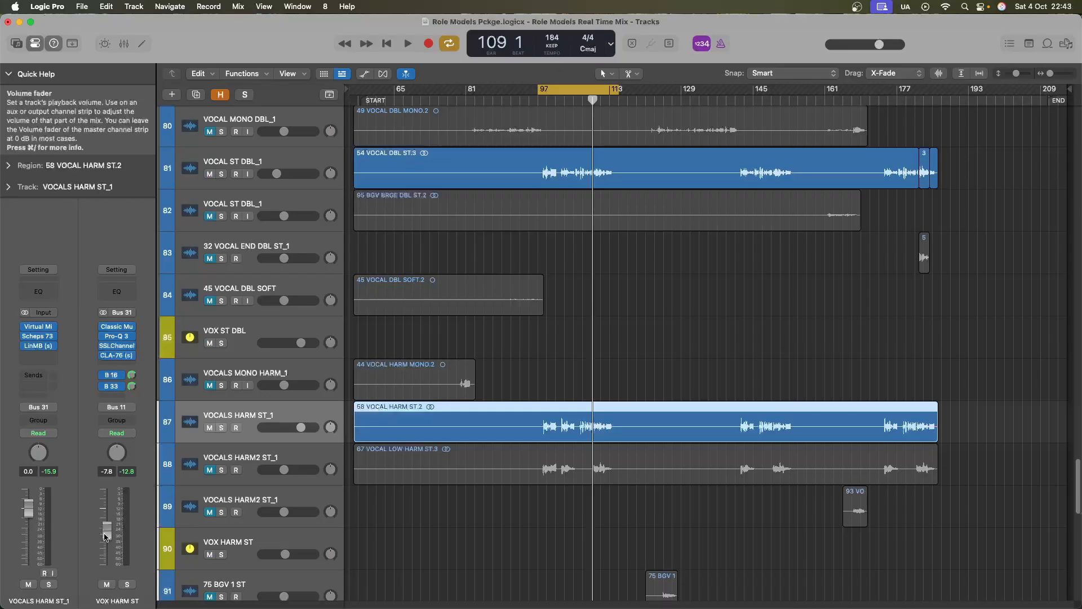
key("space")
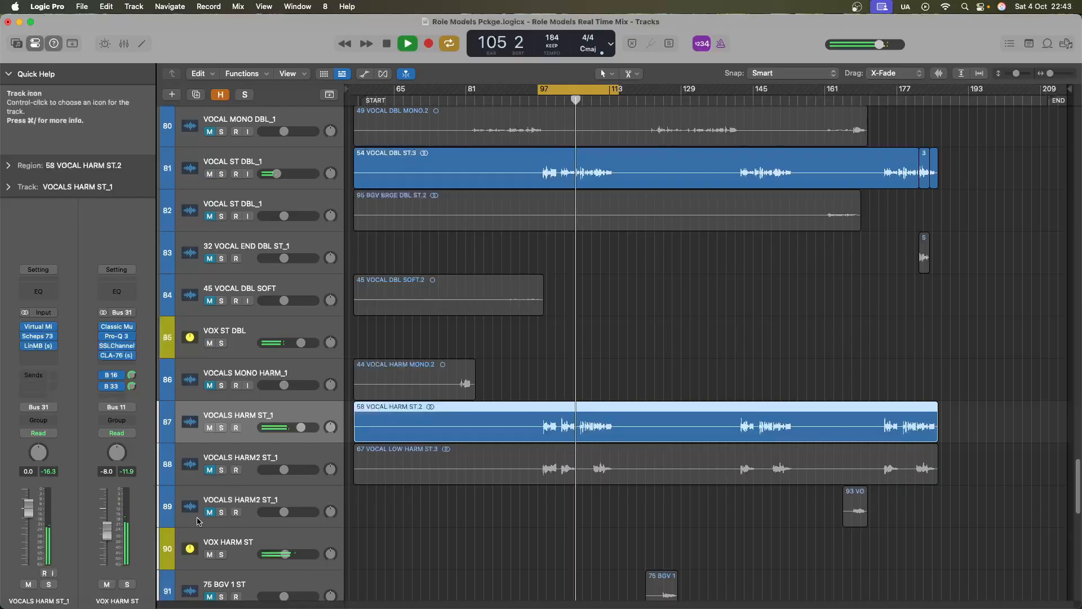
key("space")
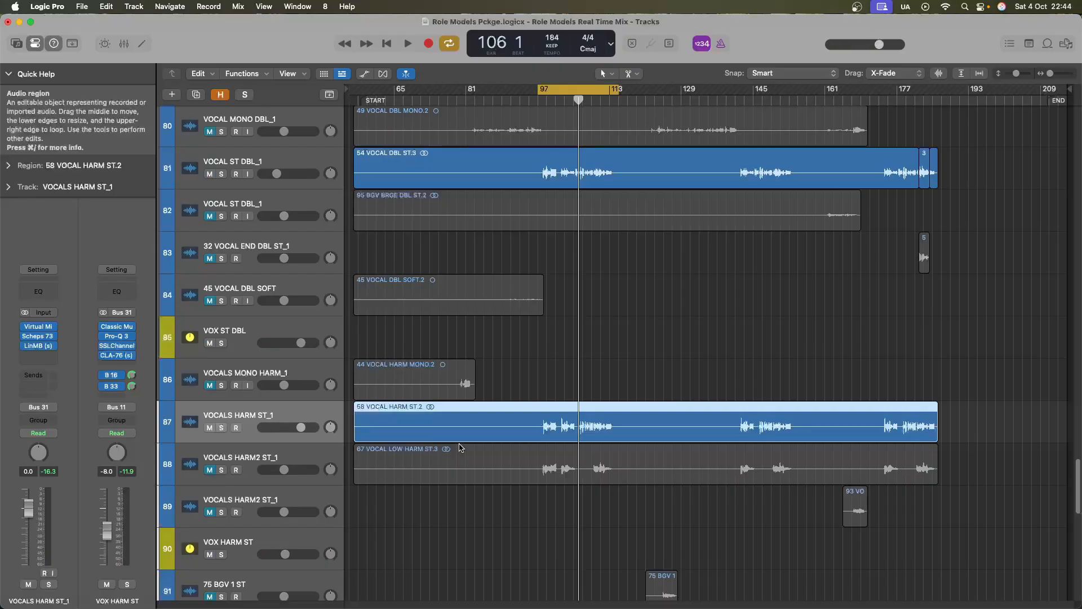
scroll(523, 395, "down", 7)
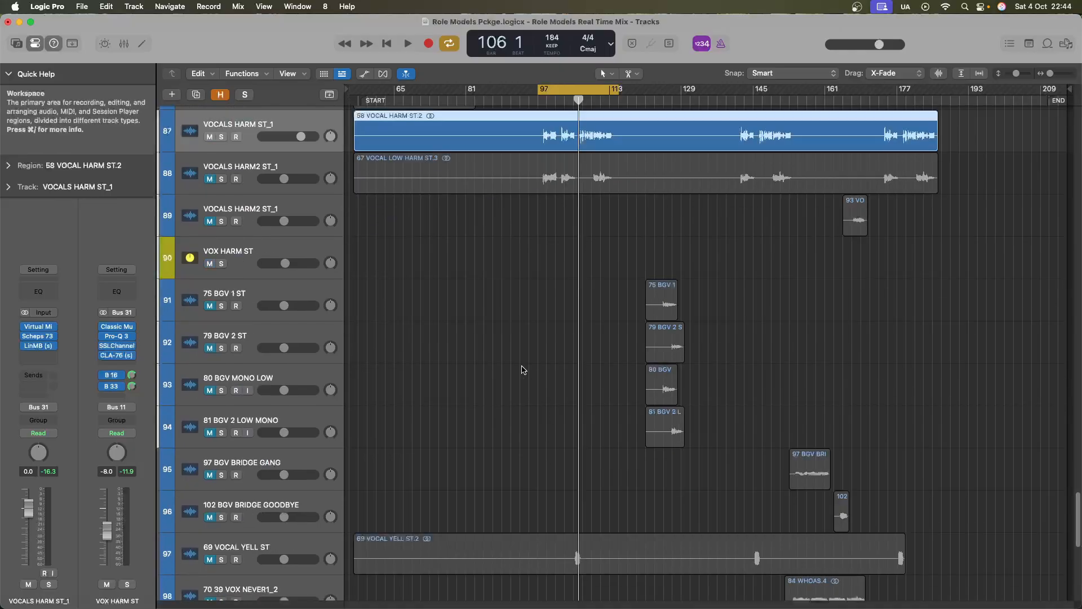
Select the VOCALS HARM2 ST_1 track holding the low harmony region and unmute it
left_click(342, 297)
scroll(303, 480, "down", 2)
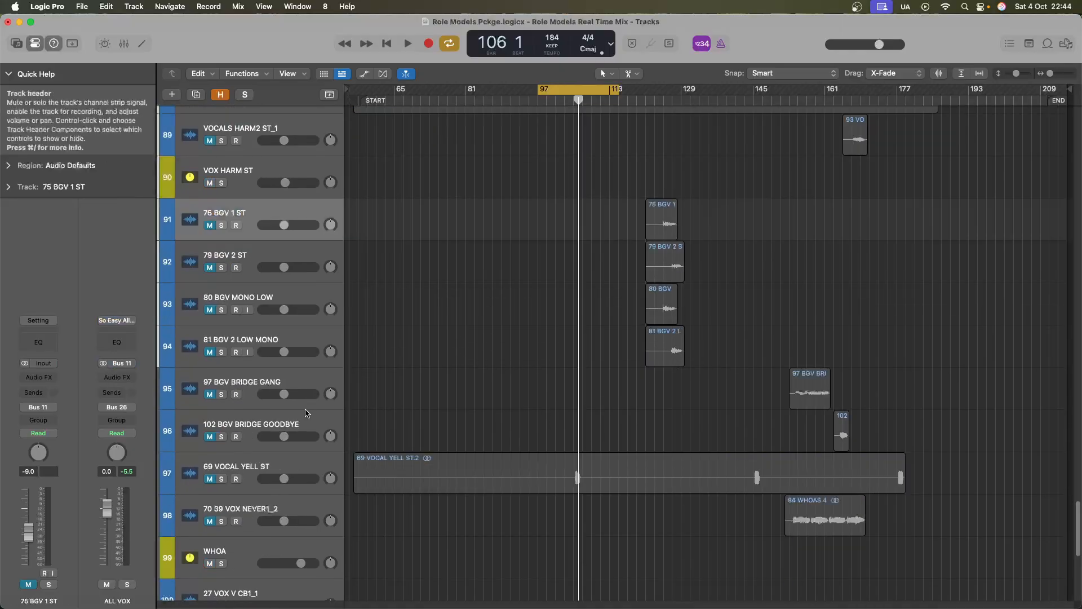
scroll(308, 463, "up", 8)
left_click(320, 427)
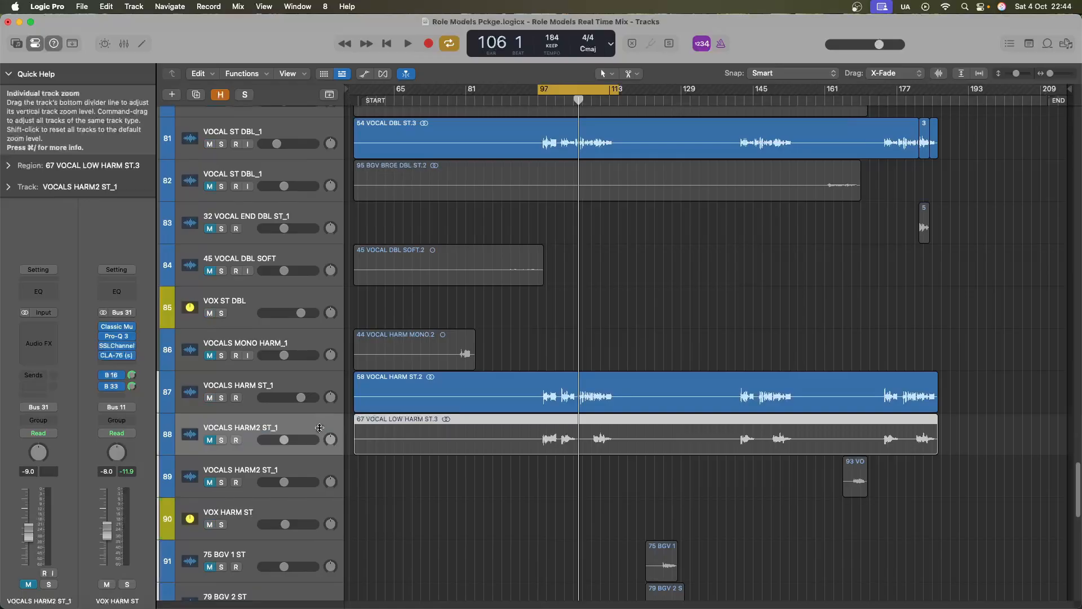
left_click(209, 440)
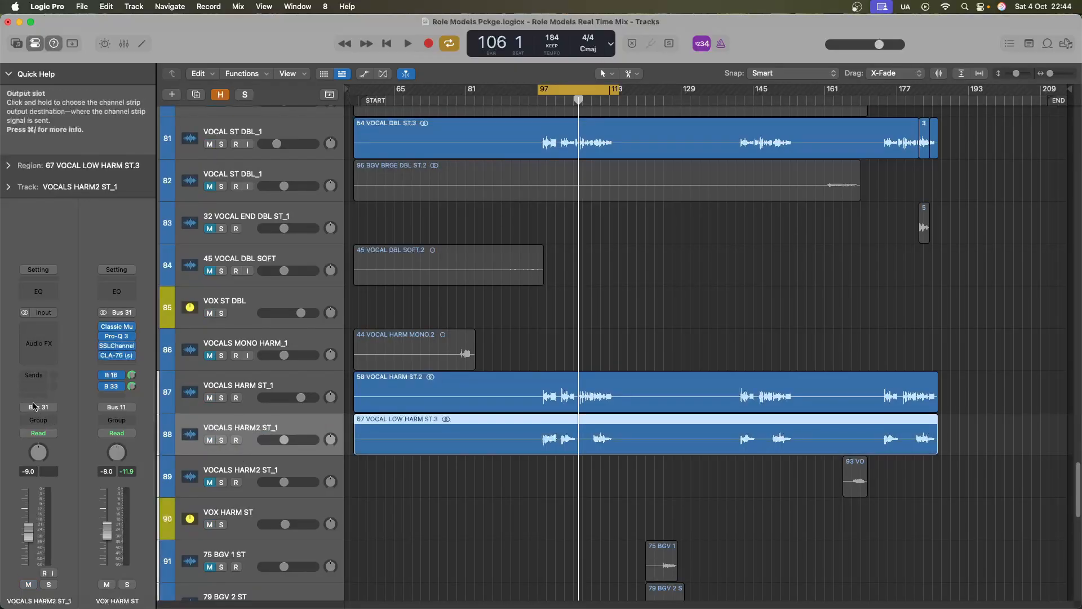
Copy the Virtual Mi, Scheps 73 and LinMB plug-ins from VOCALS HARM ST_1 to VOCALS HARM2 ST_1 in the mixer
key("x")
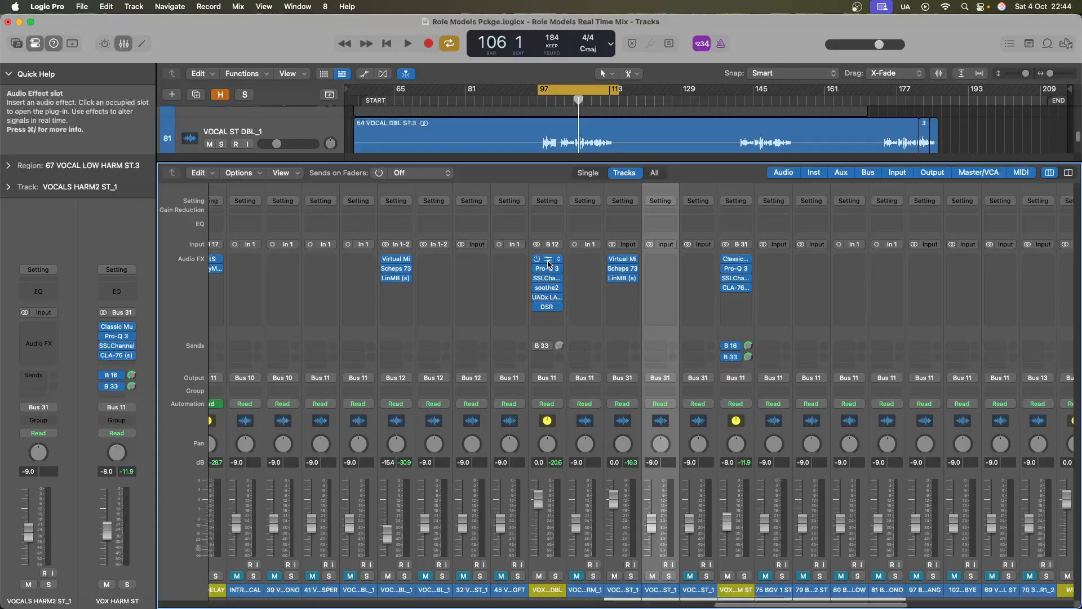
left_click(343, 160)
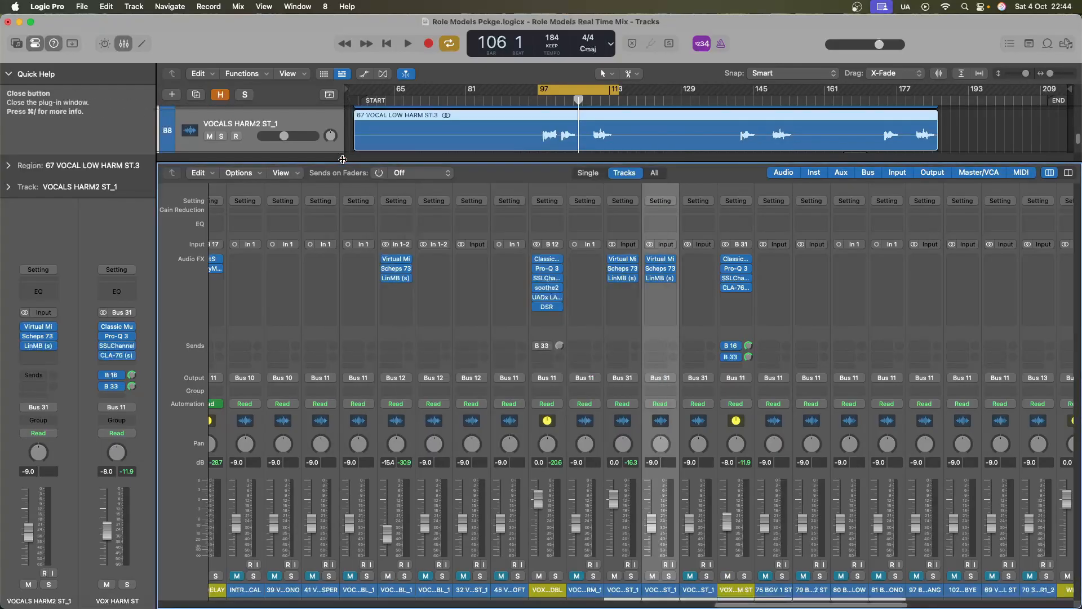
key("x")
Raise the VOCALS HARM2 ST_1 fader to 1.5 dB while auditioning the cycled section, then stop playback
key("space")
scroll(515, 241, "up", 3)
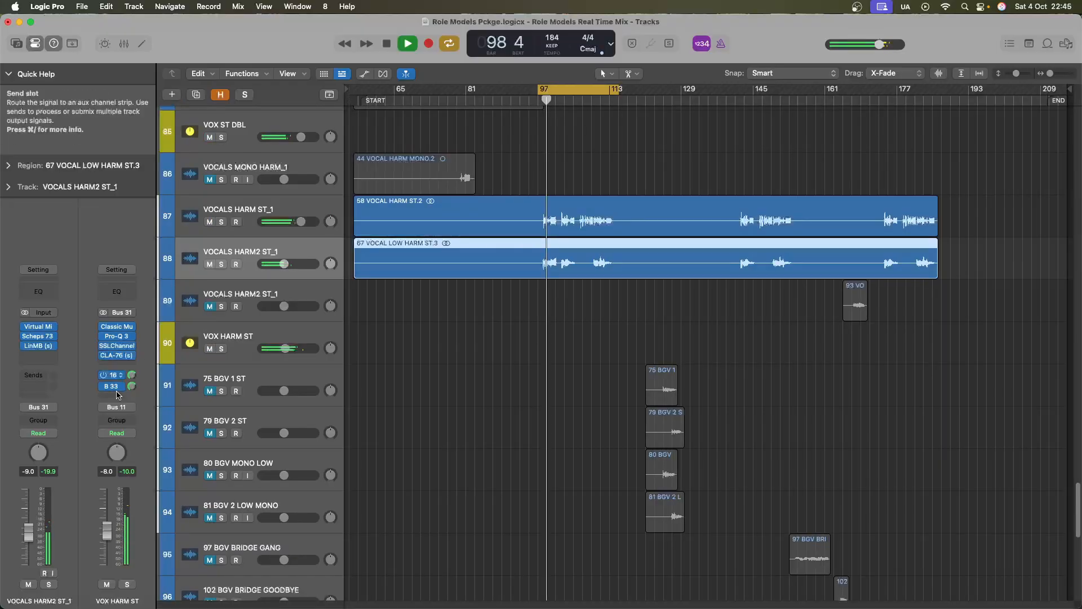
left_click_drag(28, 536, 30, 506)
key("space")
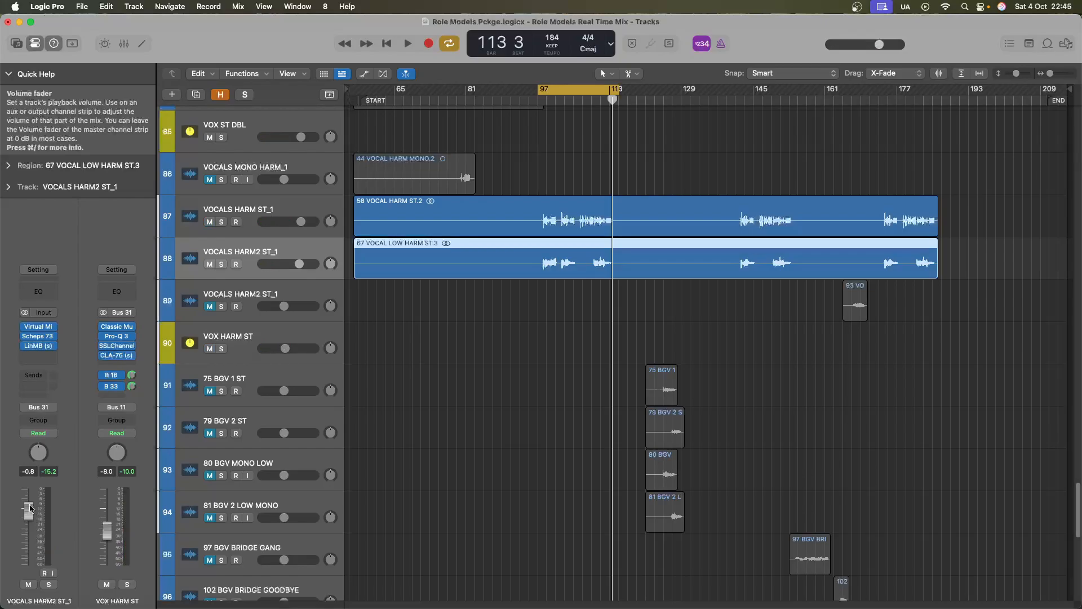
key("space")
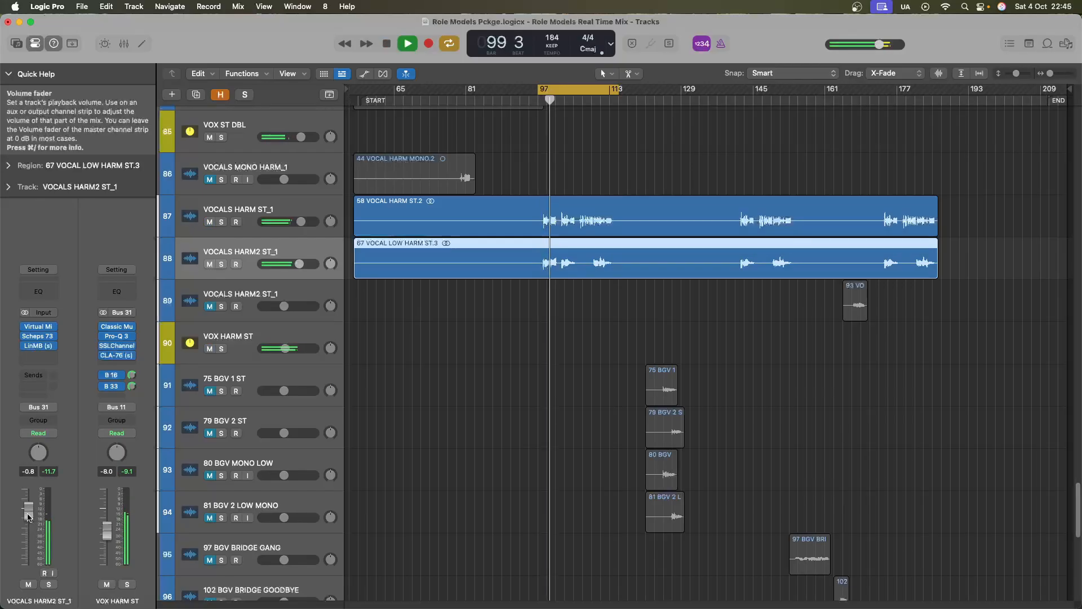
left_click_drag(28, 517, 28, 514)
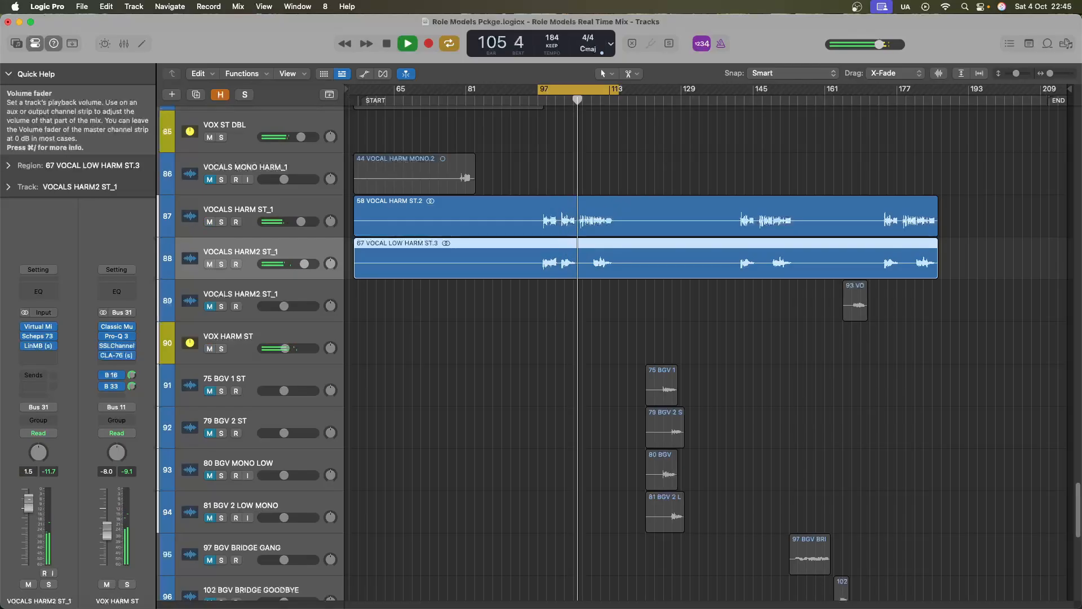
key("space")
key("space")
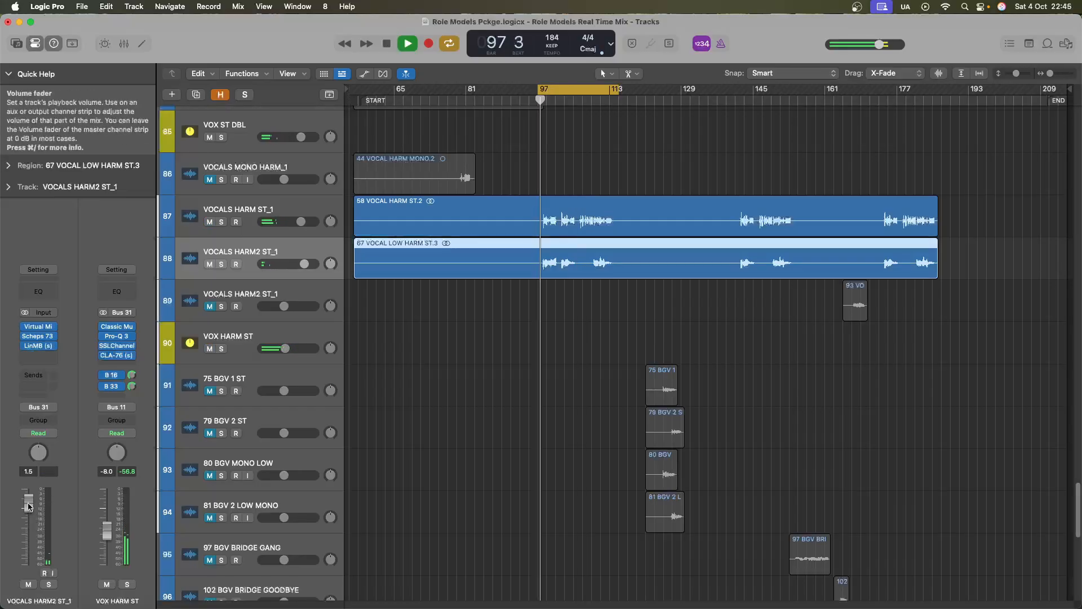
left_click_drag(28, 508, 28, 507)
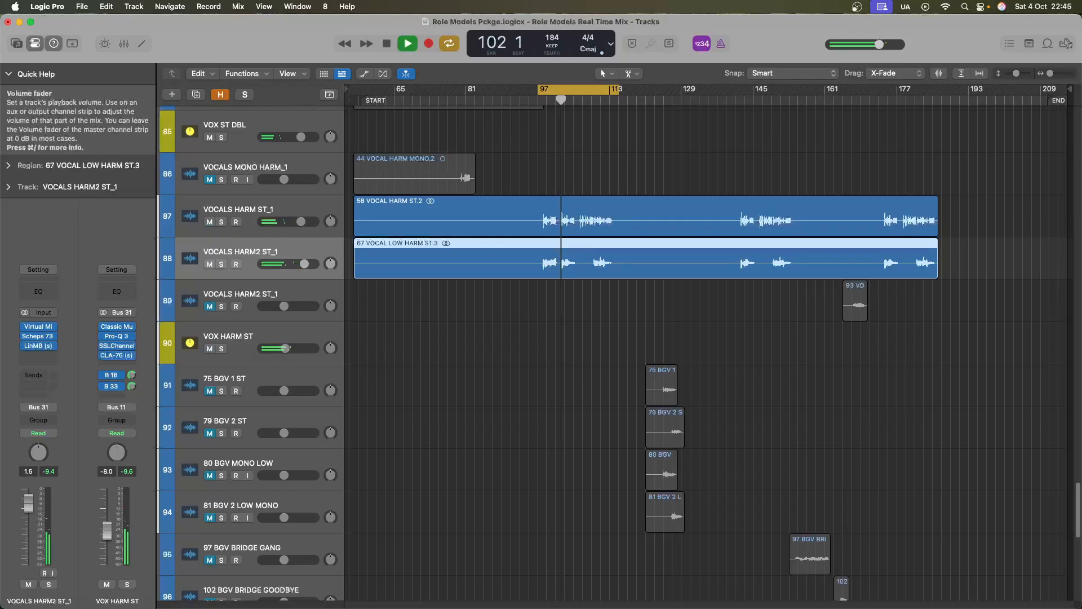
key("space")
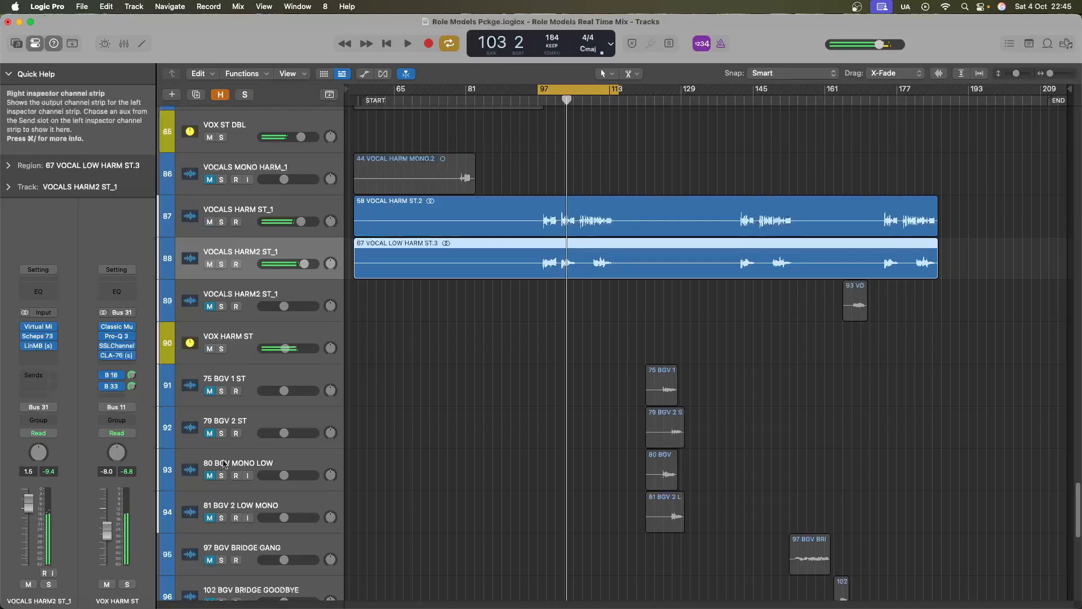
Audition the section with solo on, then turn solo off and lower the VOCALS HARM2 ST_1 fader to 0.4 dB during playback
scroll(242, 481, "down", 10)
scroll(467, 369, "up", 15)
key("space")
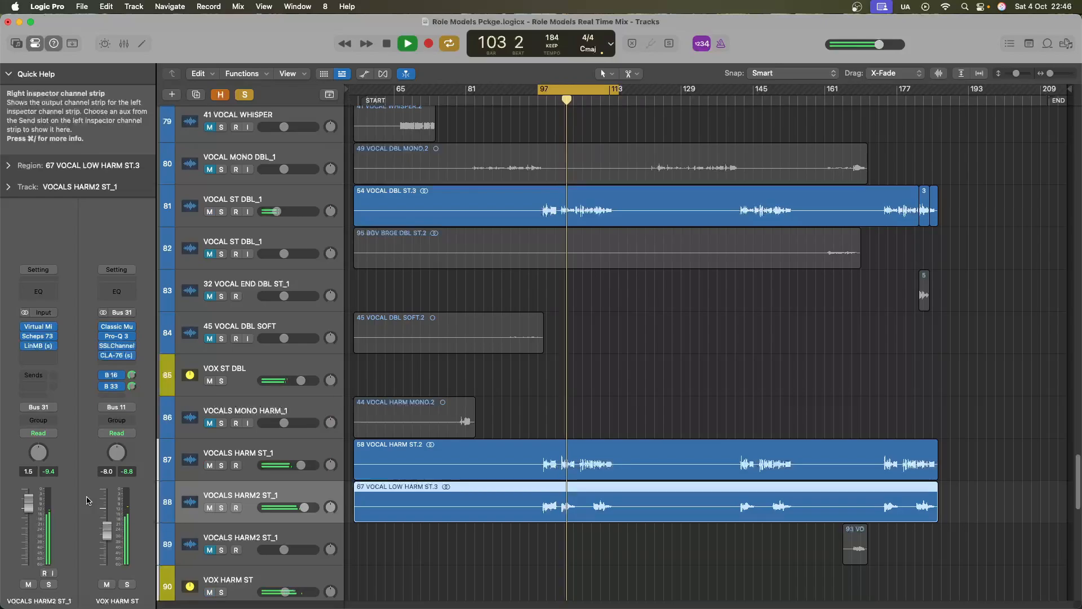
key("space")
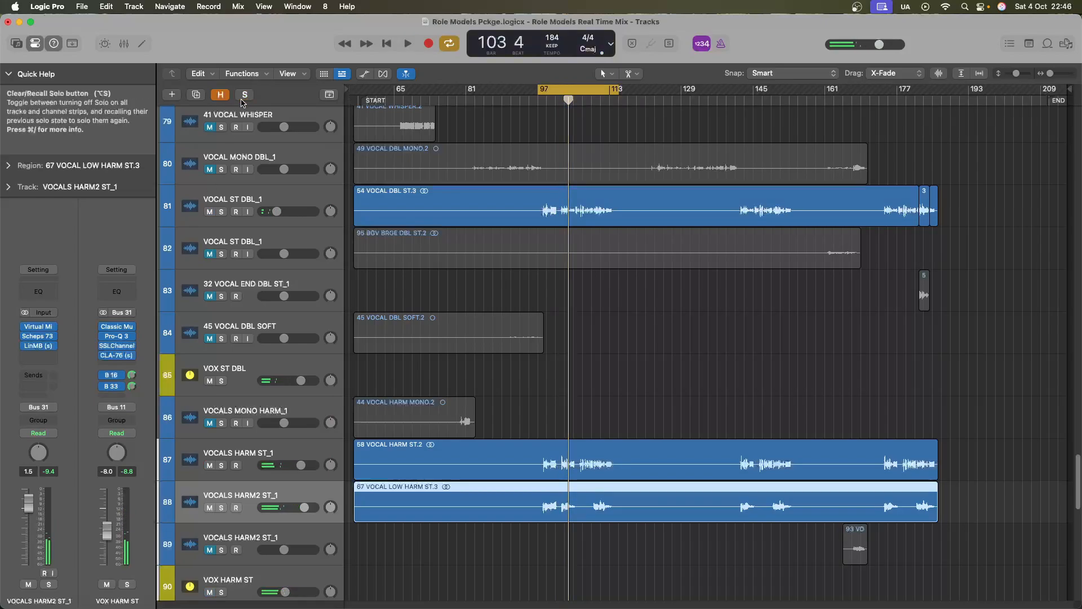
key("space")
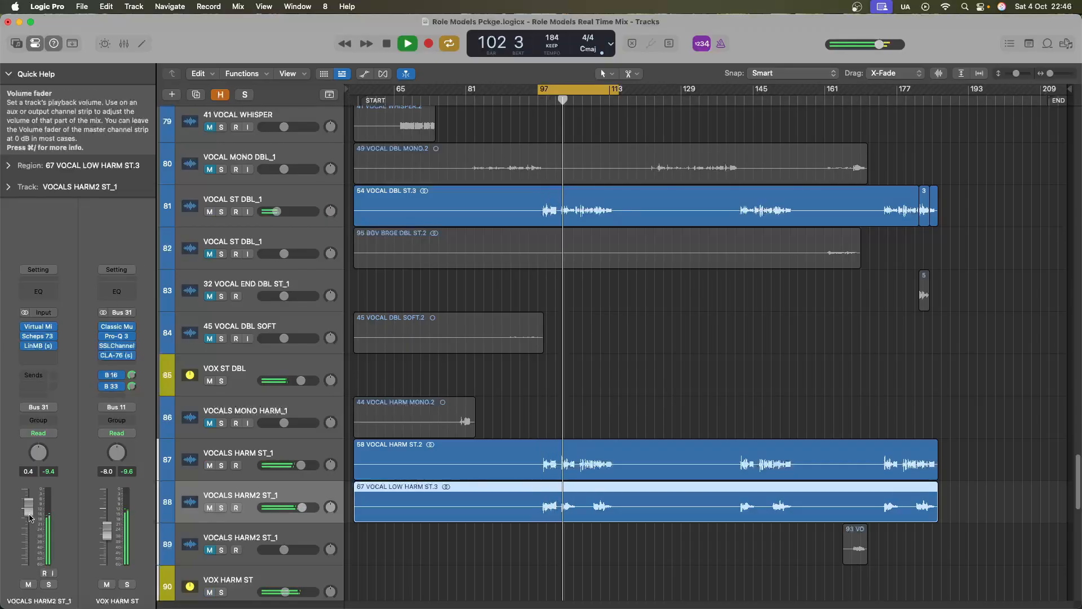
key("space")
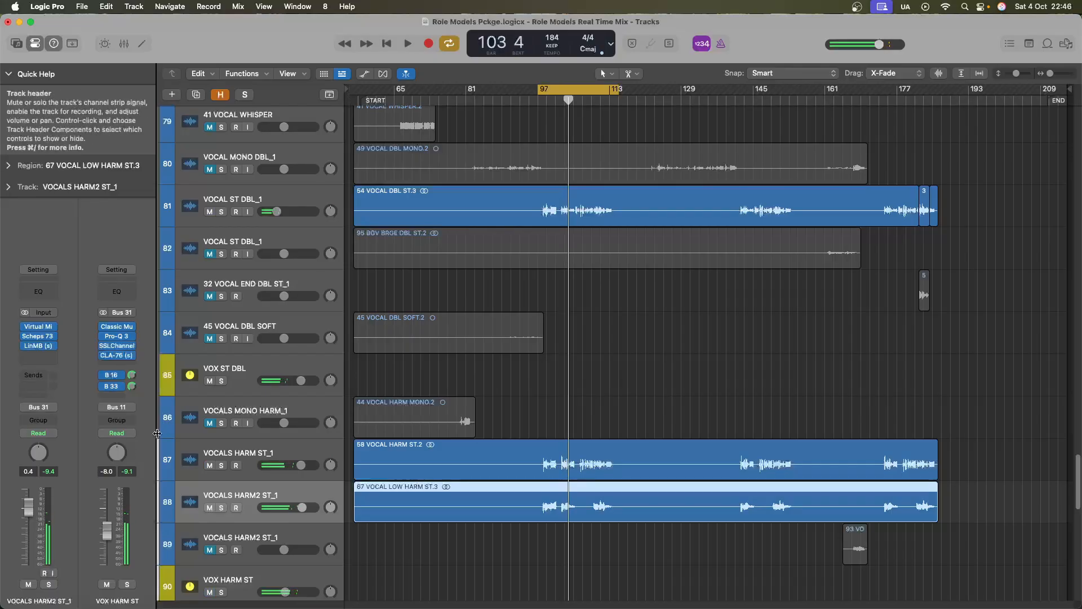
Split the VOCALS HARM ST_1 and VOCALS HARM2 ST_1 regions just before the first phrase, after bar 98
key("super+Down")
key("super+Down")
key("super+Down")
key("super+Right")
key("super+Down")
key("super+Down")
key("super+Right")
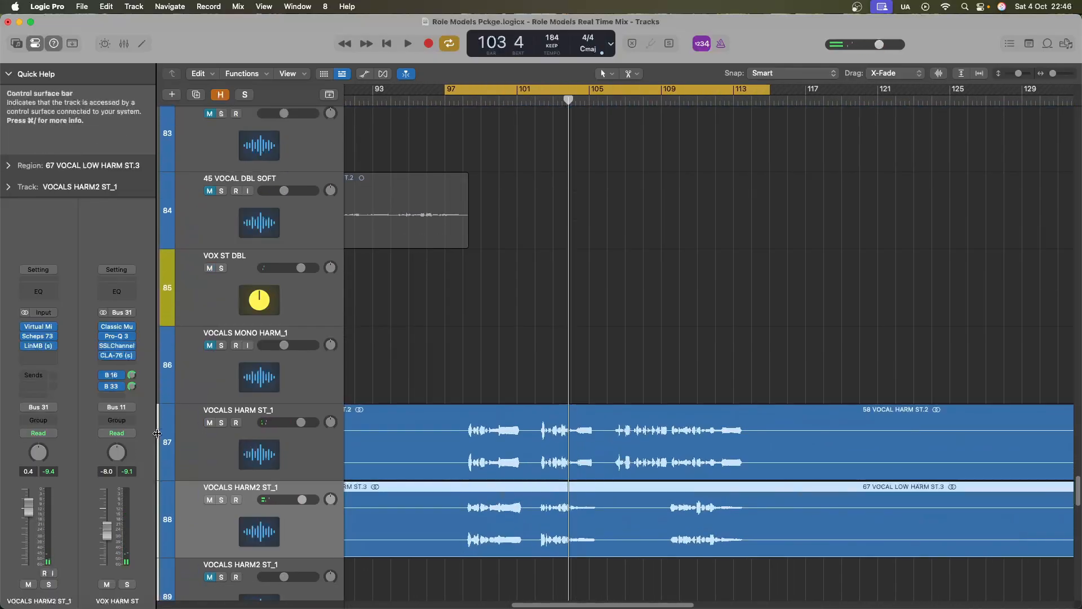
key("super+Down")
key("super+Right")
key("super+Down")
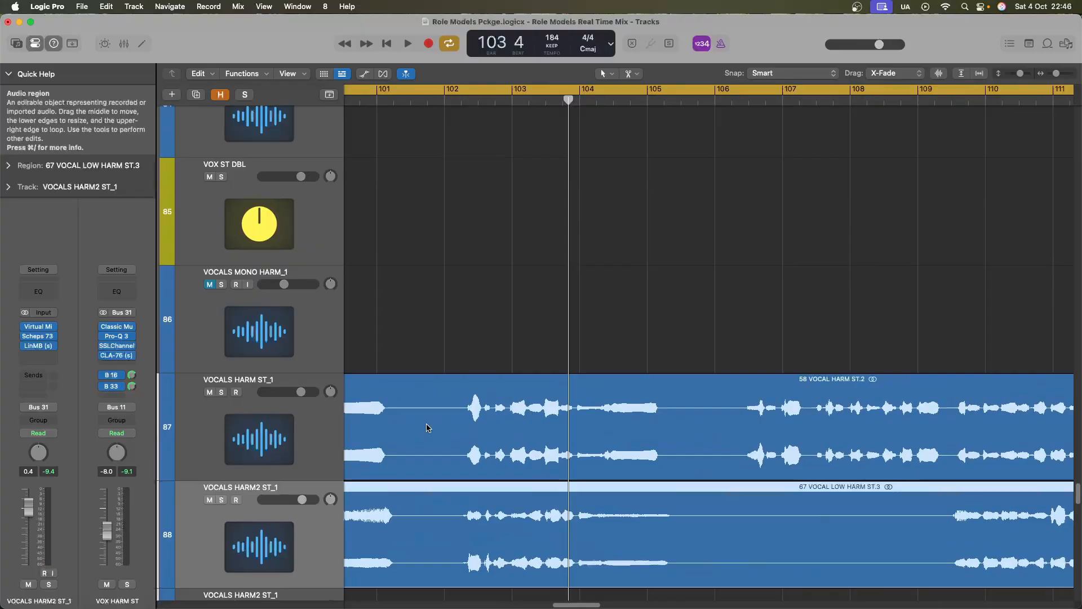
key("super+Right")
key("super+Down")
key("super+Down")
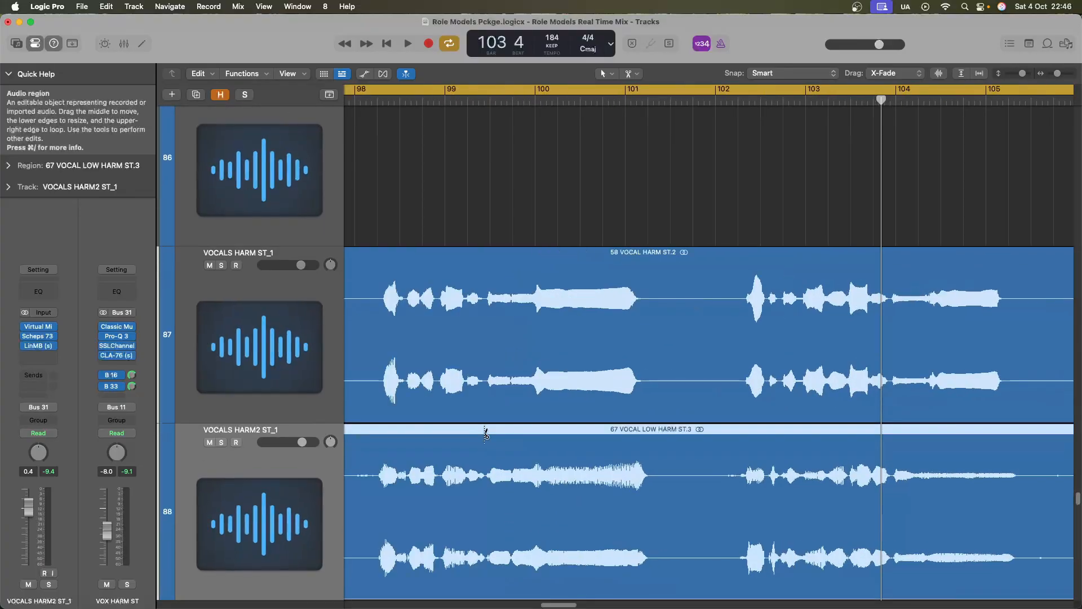
key("super+Right")
scroll(465, 434, "left", 5)
scroll(761, 365, "right", 5)
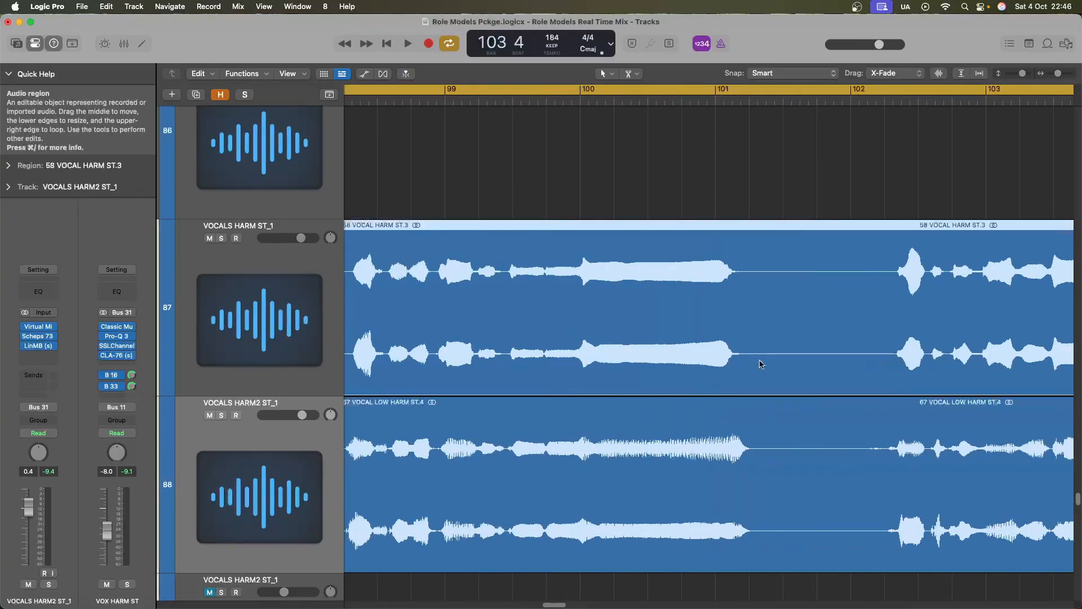
Split both harmony regions around the silence between bars 101 and 102 and delete the low harmony's silent piece
left_click(754, 369, "super")
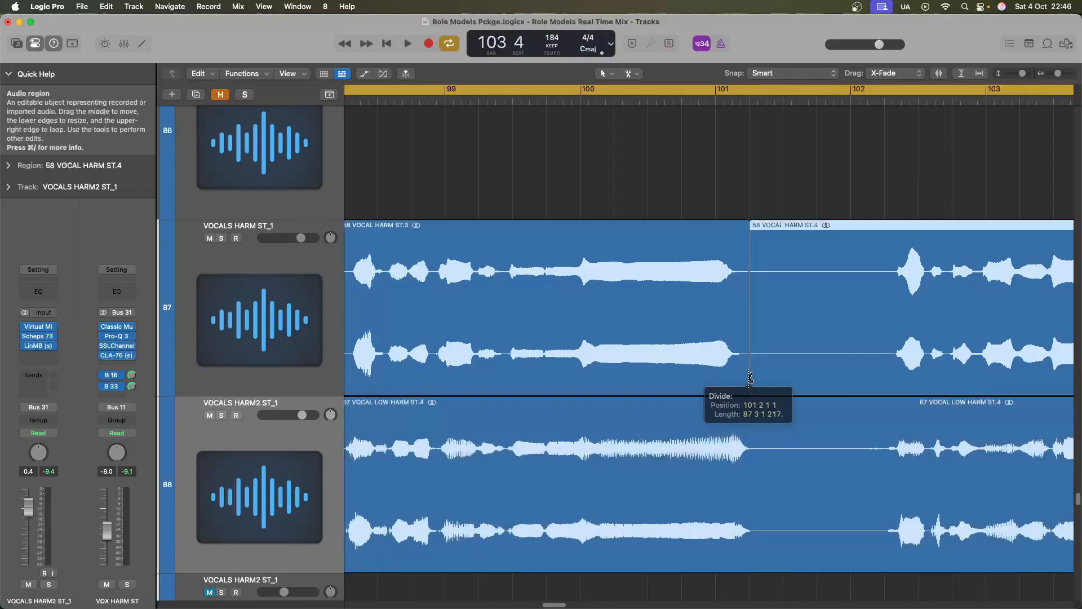
left_click(758, 538, "super")
left_click(889, 338, "super")
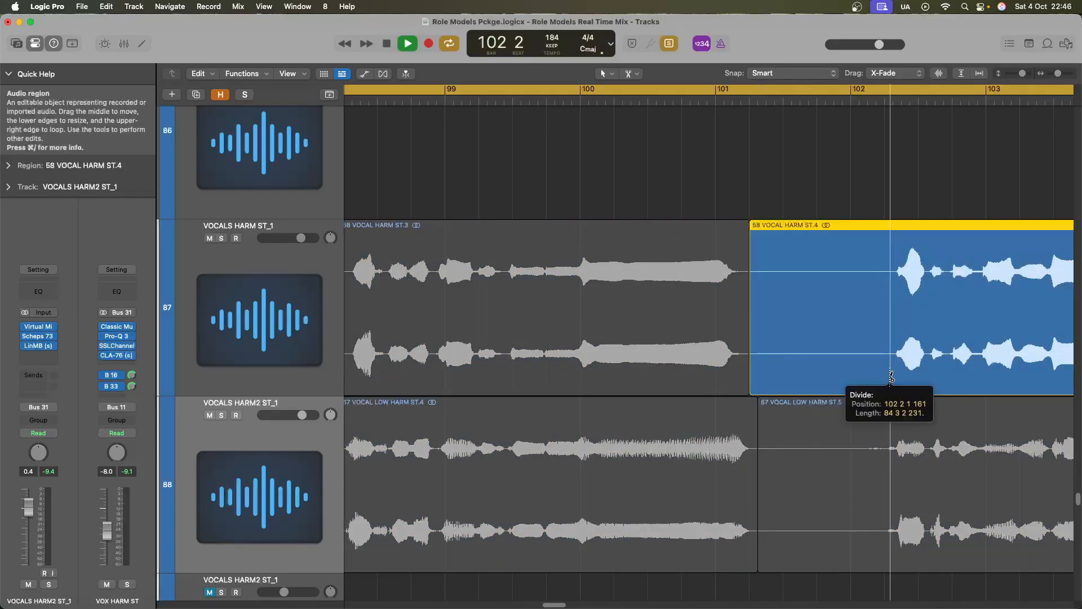
left_click_drag(868, 540, 886, 542)
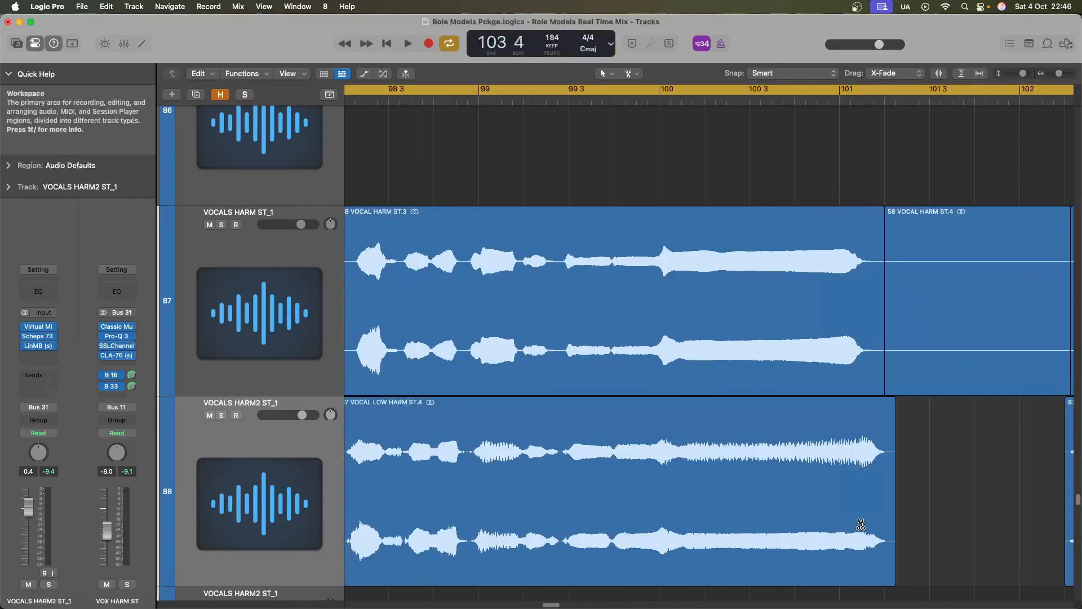
scroll(861, 523, "up", 3)
scroll(860, 523, "right", 5)
scroll(861, 523, "right", 5)
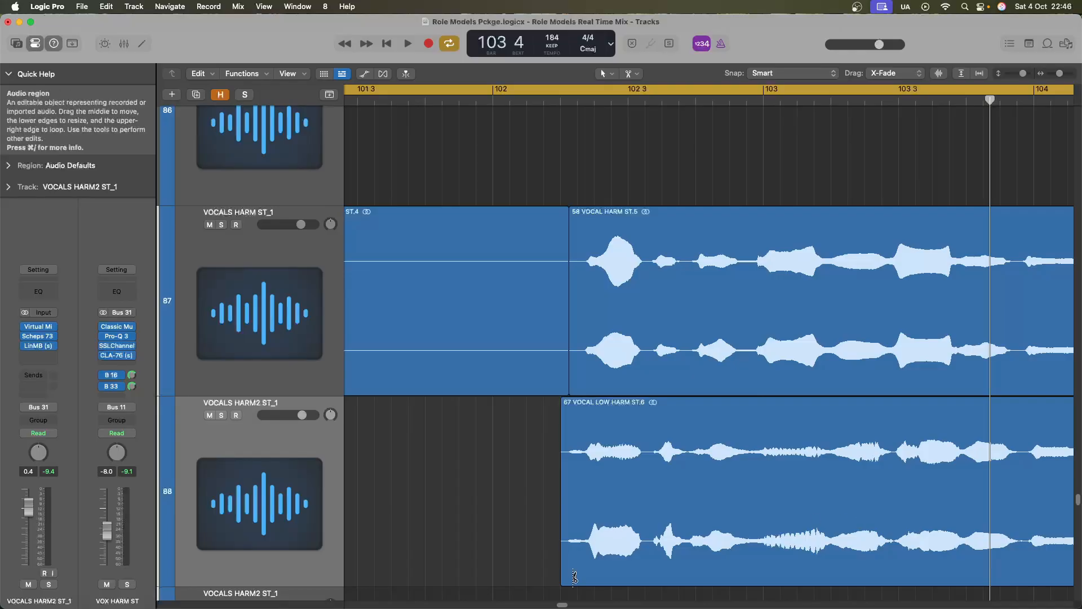
Delete the upper harmony's silent piece and use the Fade Tool to fade both harmonies around the gap between bars 101 and 102
left_click(603, 74)
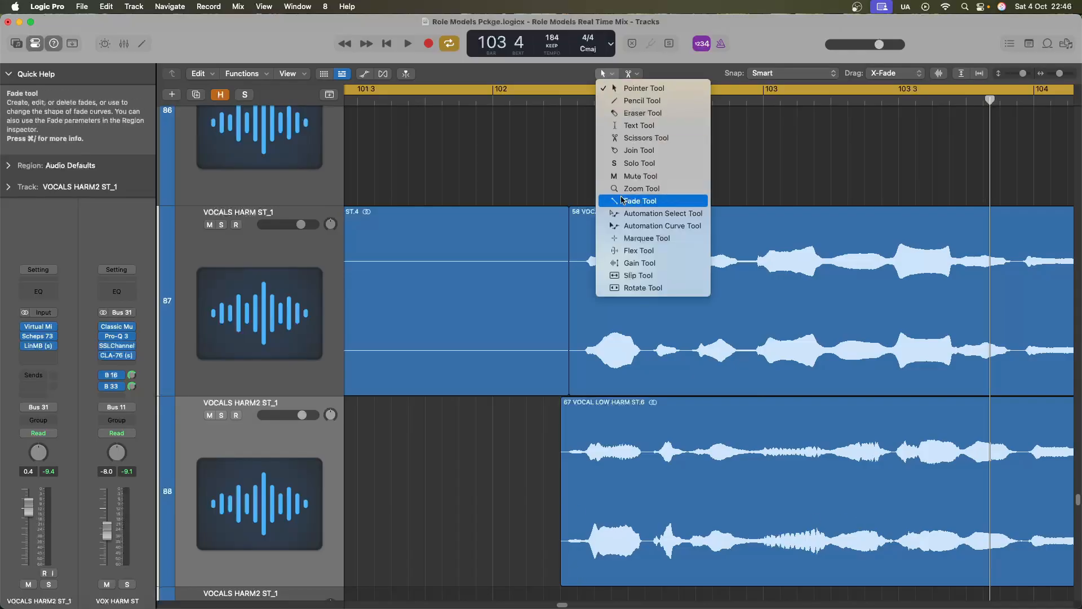
left_click(625, 208)
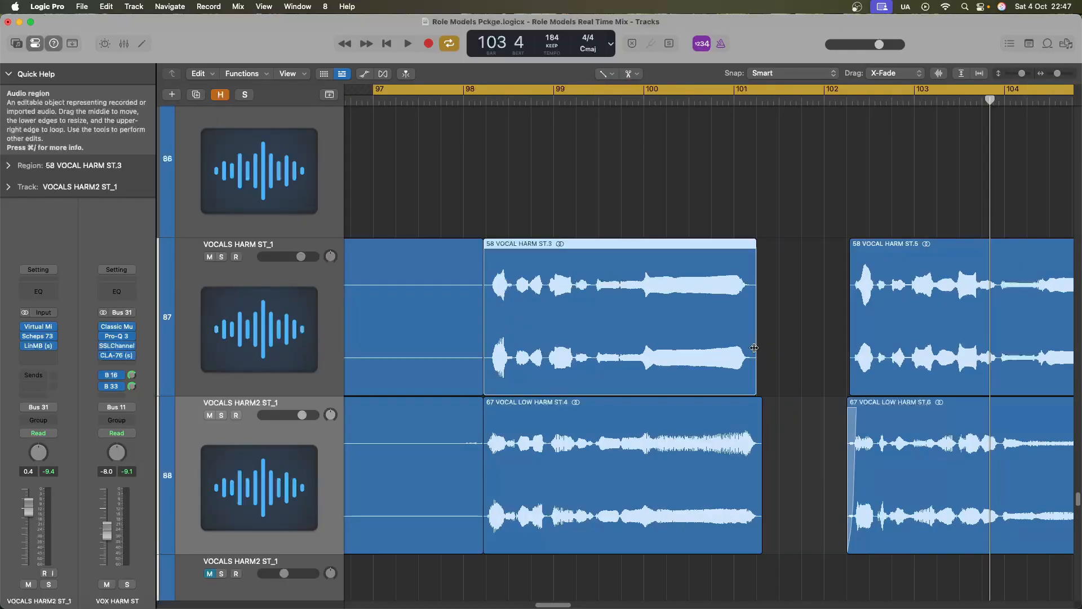
left_click_drag(746, 327, 756, 327)
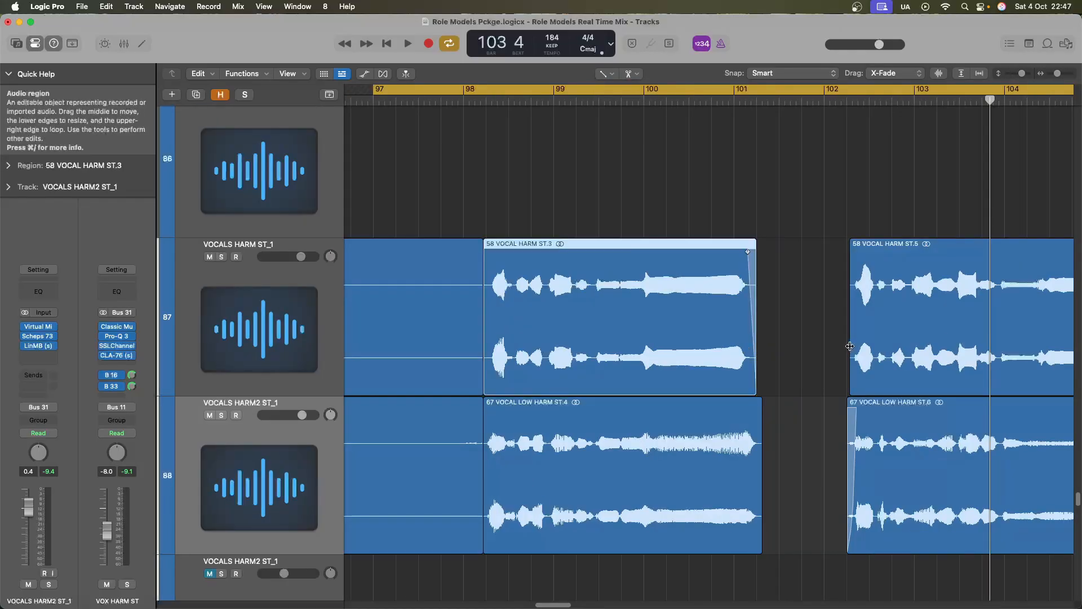
left_click_drag(850, 347, 854, 346)
left_click_drag(763, 480, 755, 484)
Split both harmony regions after the phrase ending past bar 105, and split VOCALS HARM ST_1 again before its next phrase
key("super+Left")
key("super+Up")
key("super+Down")
key("super+Right")
key("super+Right")
key("super+Right")
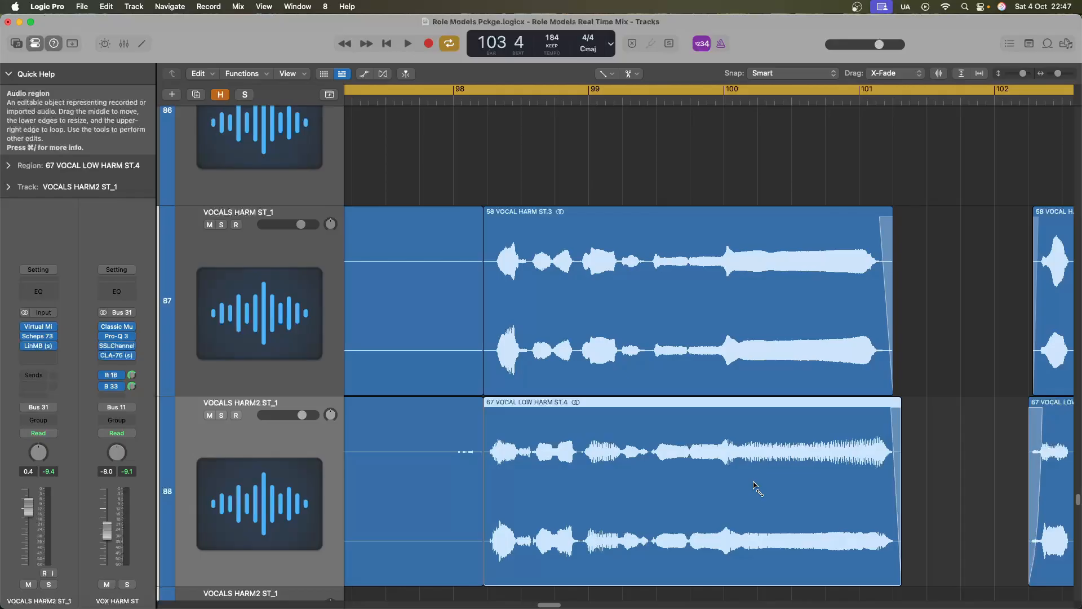
scroll(790, 473, "right", 10)
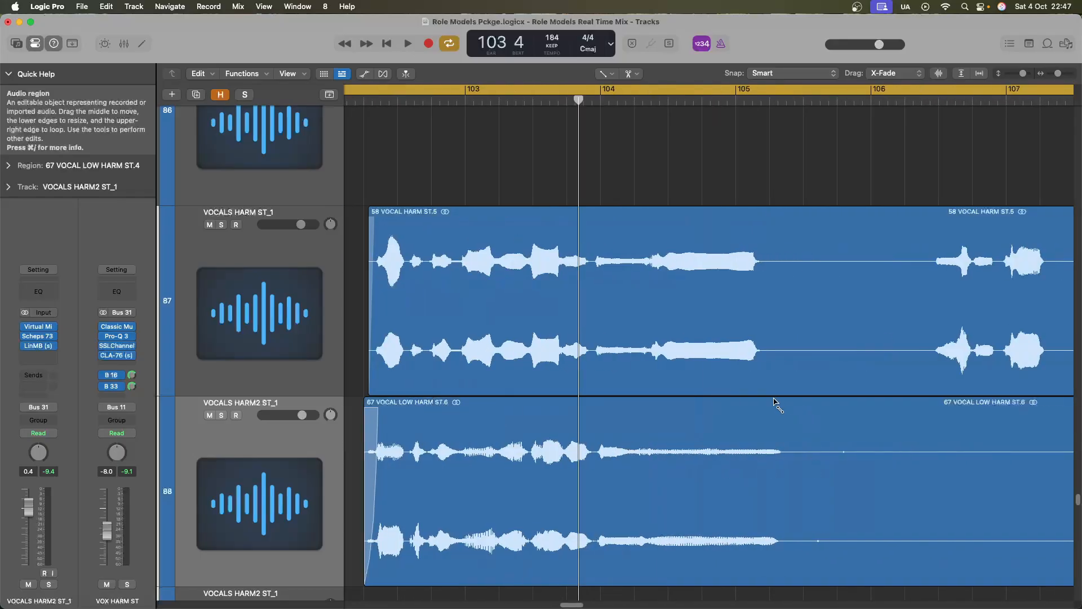
left_click(768, 376)
left_click(778, 561)
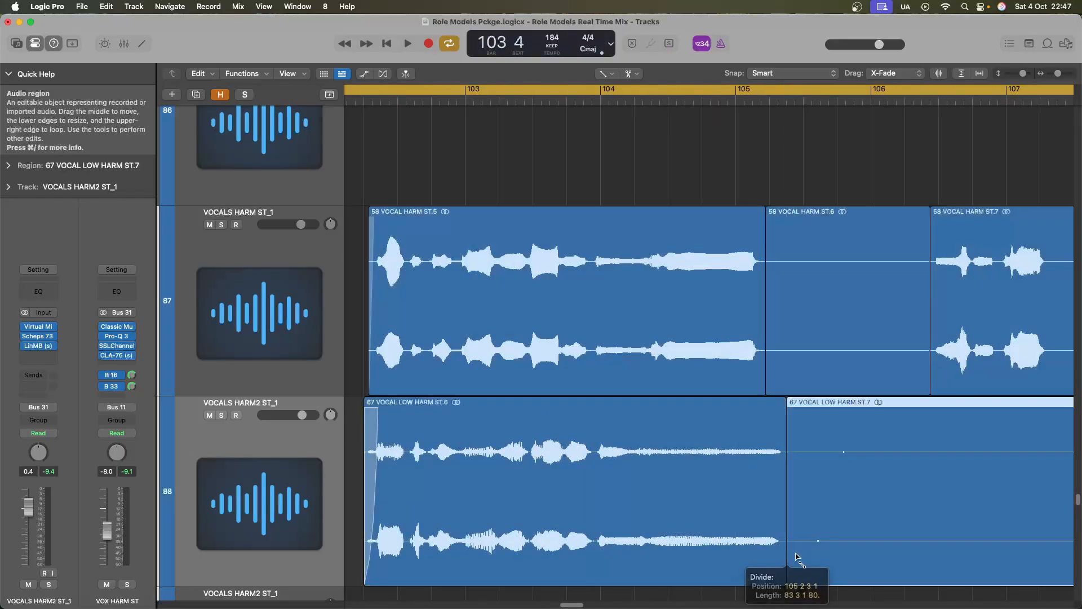
Split the low harmony before its phrase after bar 109 and delete the silent pieces on both harmony tracks
scroll(861, 552, "right", 3)
scroll(859, 552, "right", 2)
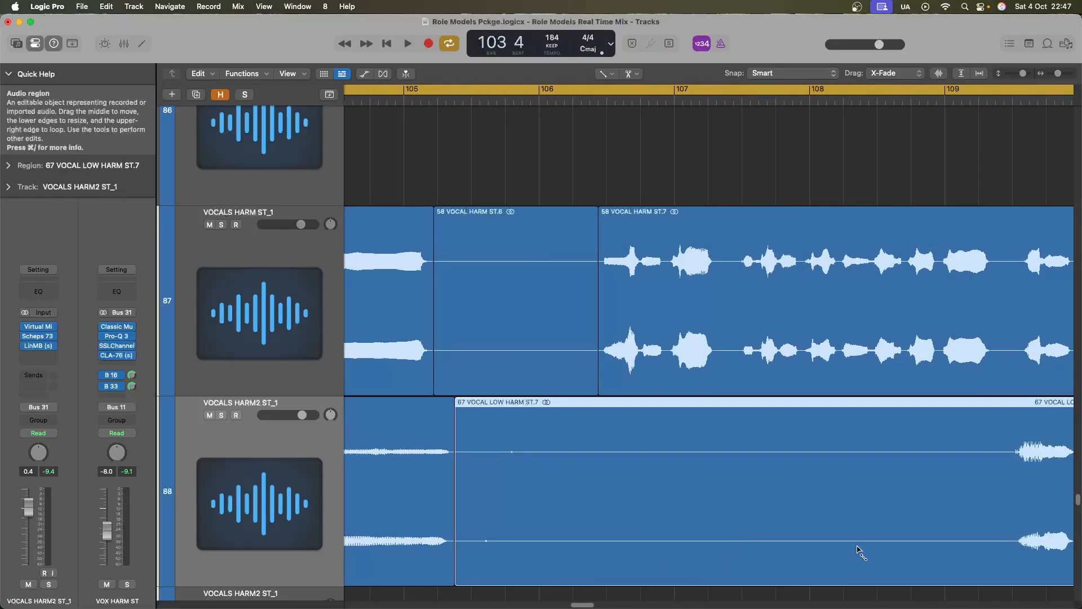
left_click(1014, 565)
key("Delete")
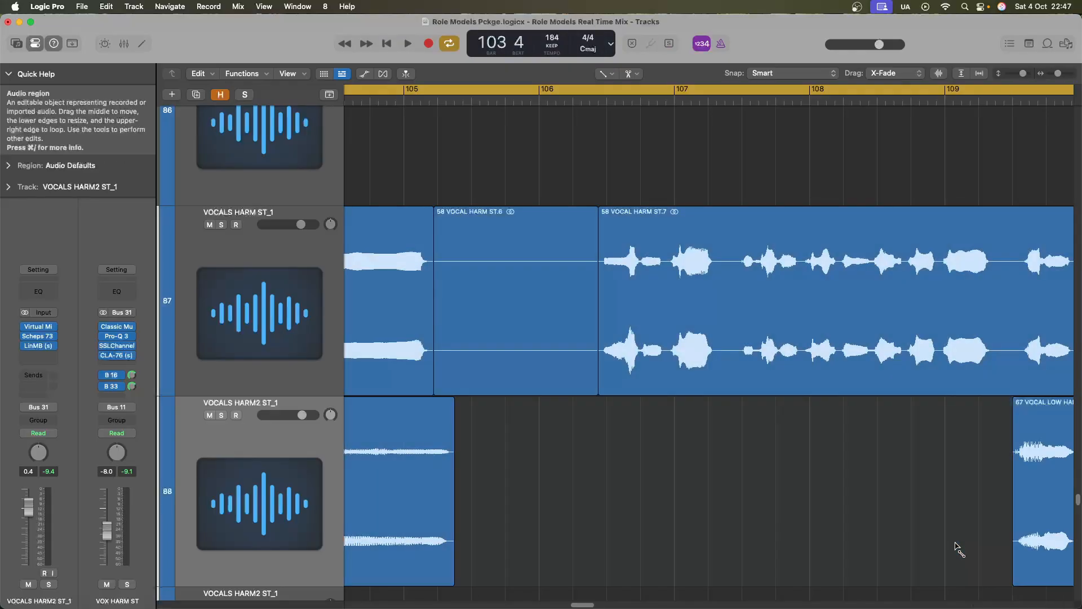
left_click(519, 304)
key("Delete")
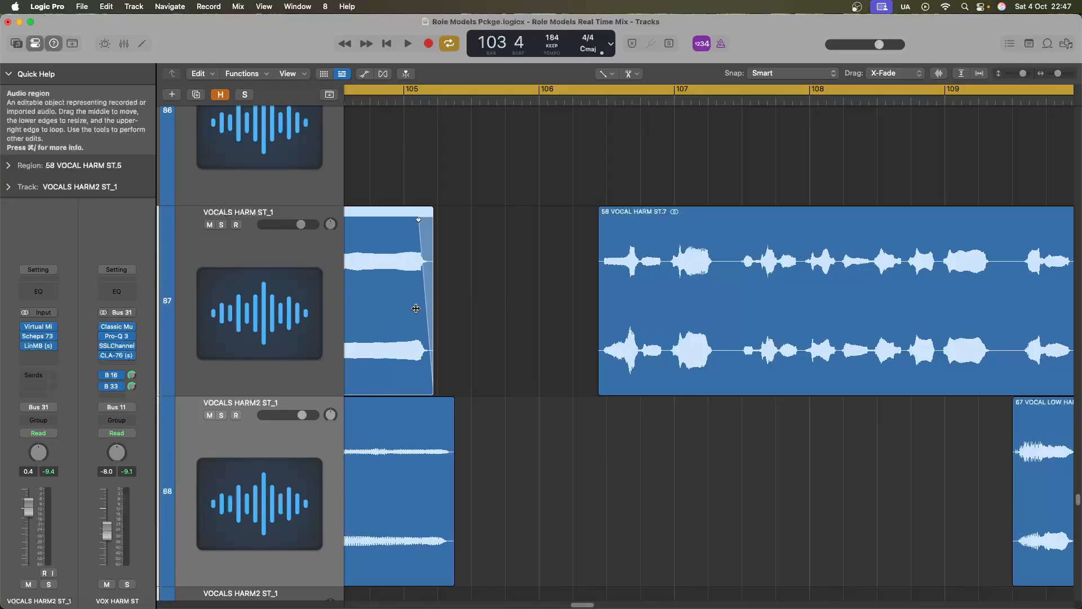
Add fades at the region edges on both harmony tracks around the gaps after bar 105
left_click(599, 308)
left_click(451, 496)
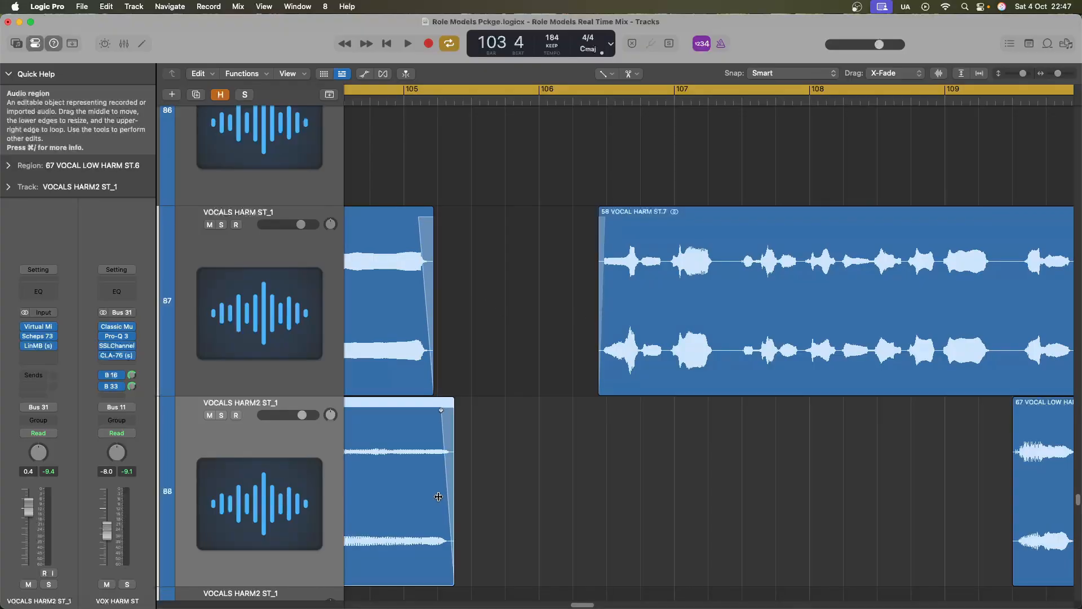
left_click(1014, 503)
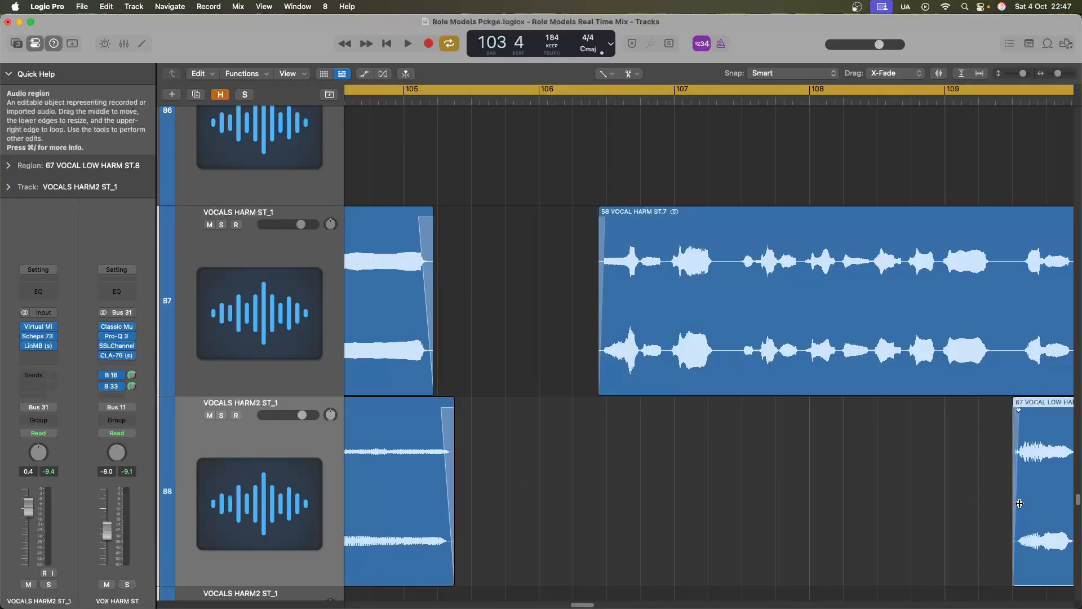
Trim the silence after the phrase ending past bar 113 on both harmony tracks and fade out the region ends
scroll(1021, 508, "down", 5)
left_click(966, 479)
scroll(805, 328, "right", 5)
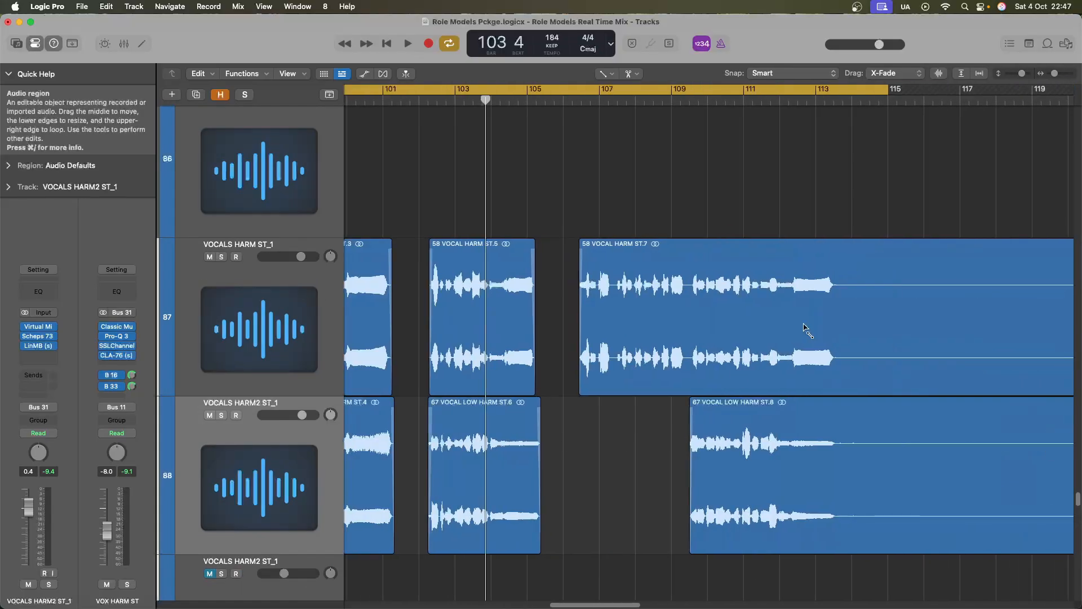
key("super+Right")
key("super+Down")
scroll(822, 364, "right", 10)
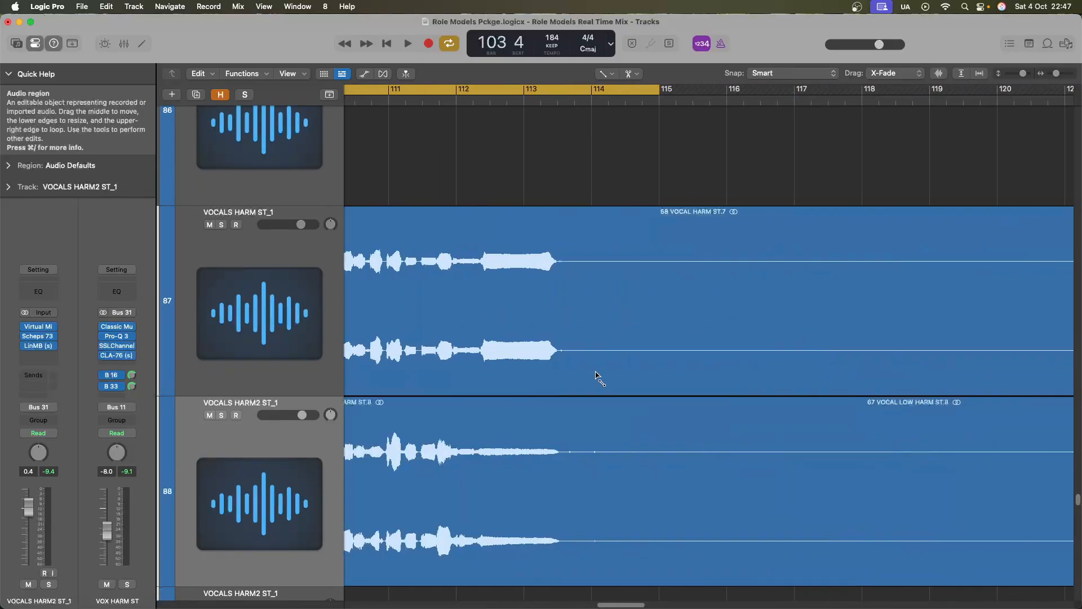
left_click(562, 380)
left_click(566, 560)
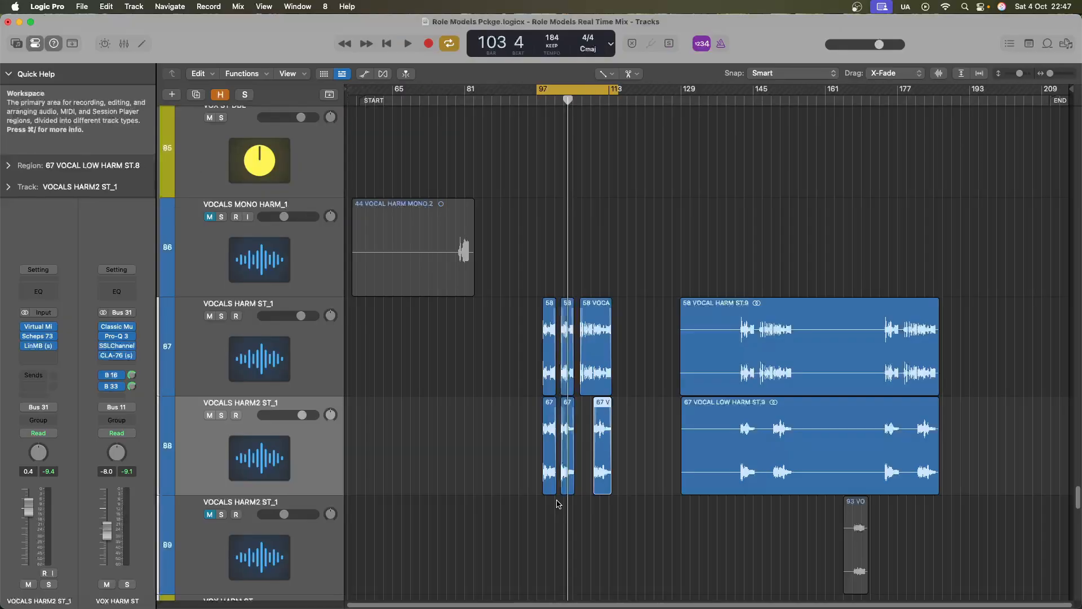
Play the looped section from bar 97 to check the cleaned-up harmonies, switching back to the Pointer Tool
key("space")
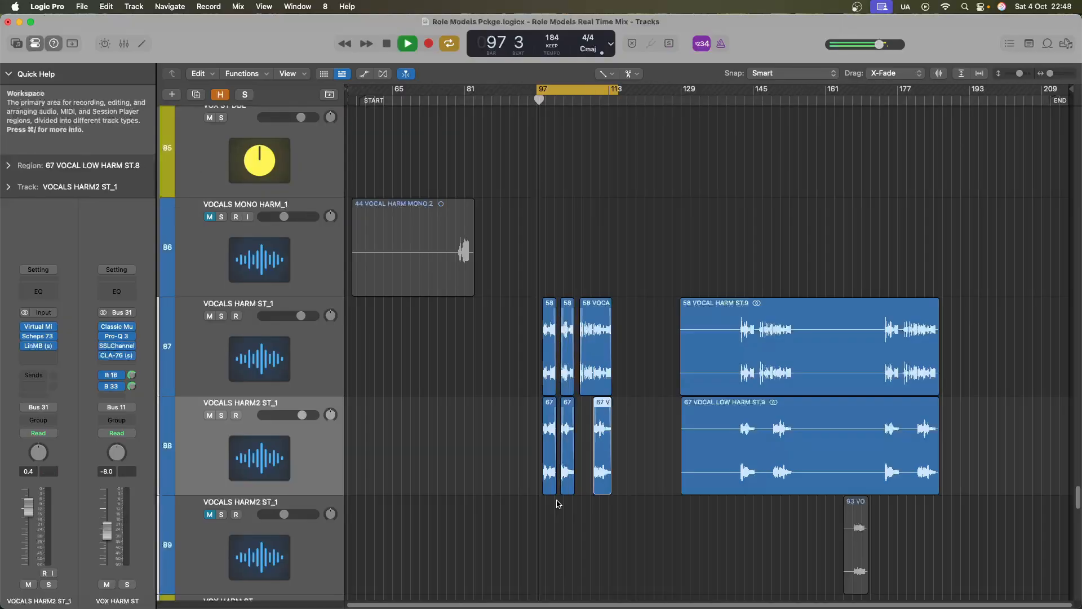
key("super+Right")
key("super+Right")
key("super+Right")
key("super+Right")
key("super+Right")
key("super+Right")
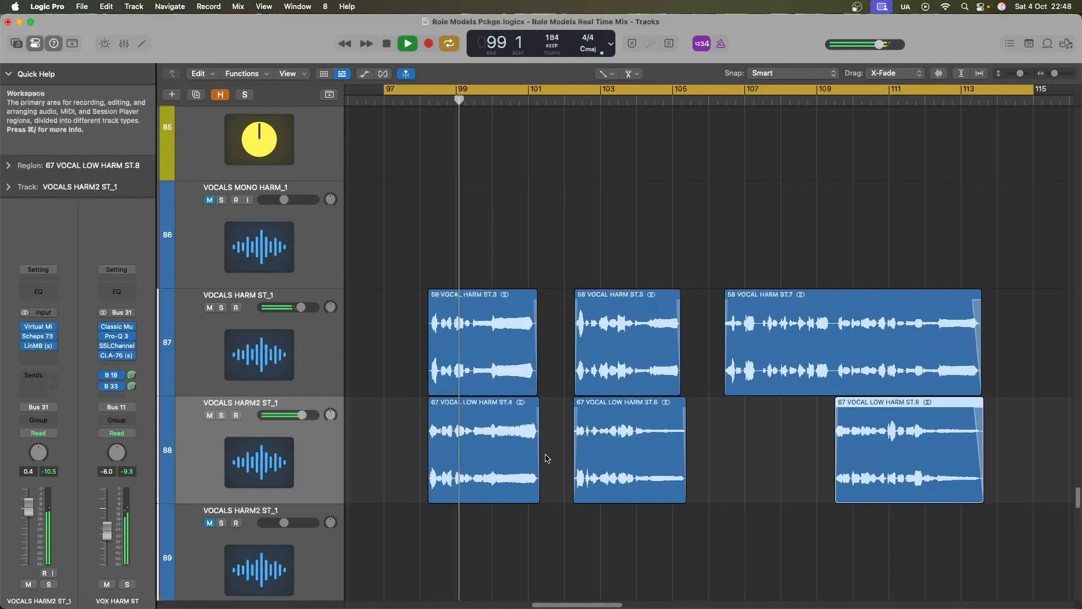
key("t")
left_click(614, 86)
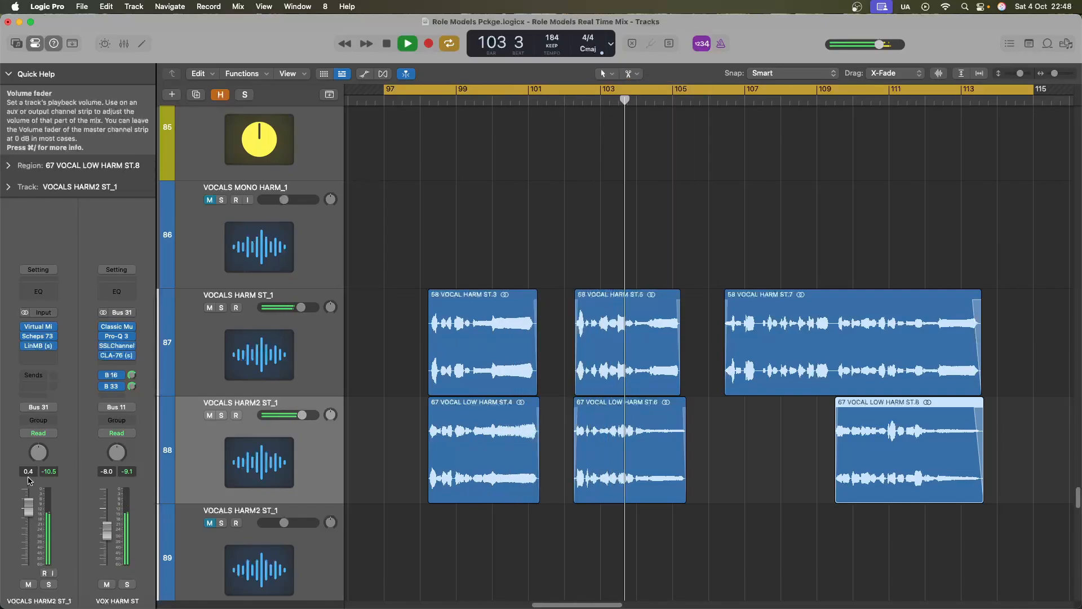
key("super+Up")
key("super+Up")
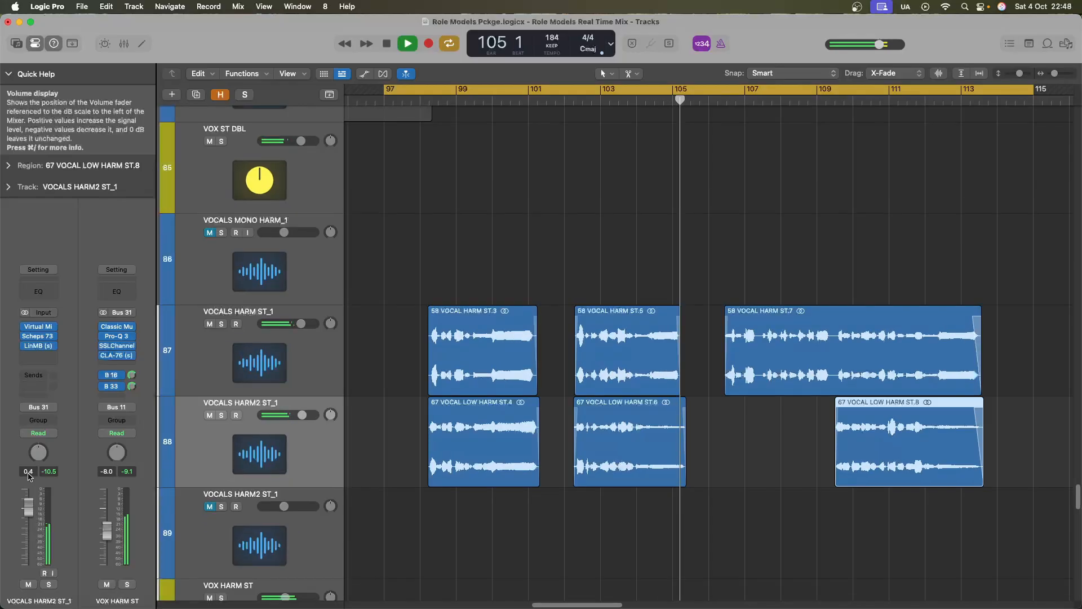
key("super+Left")
key("super+Left")
key("super+Up")
key("super+Left")
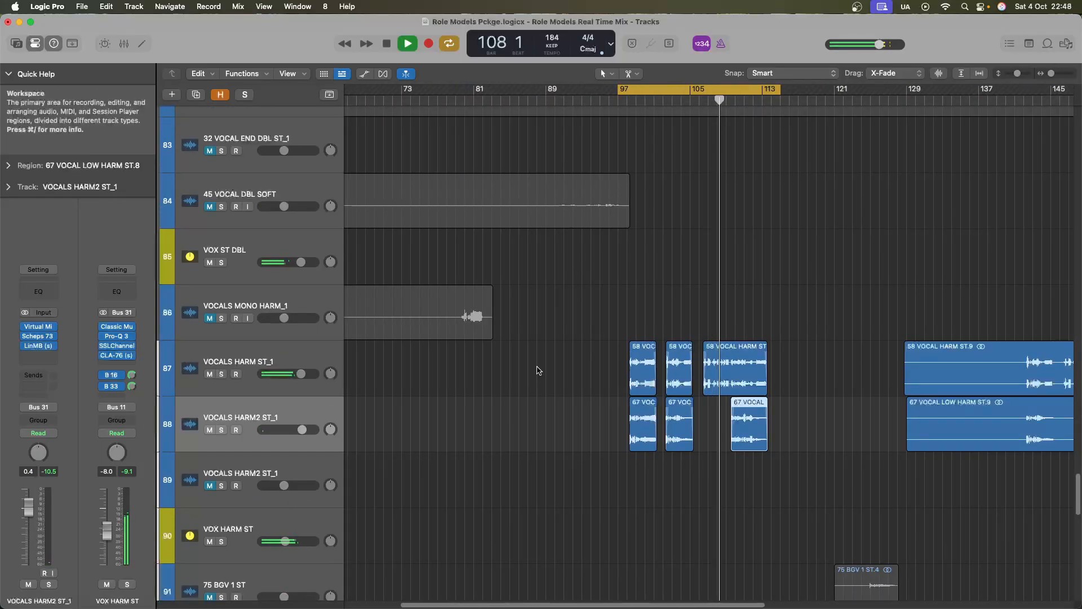
scroll(538, 370, "down", 4)
scroll(536, 369, "up", 4)
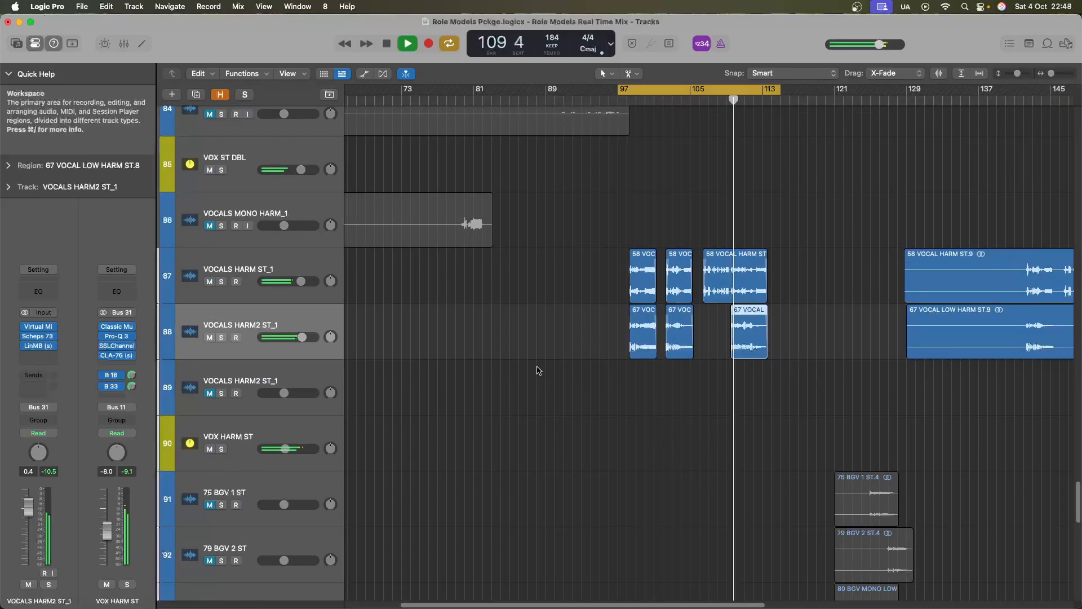
key("space")
Raise the VOCALS HARM ST_1 volume to 1.5 dB and audition the harmony balance
left_click(305, 331)
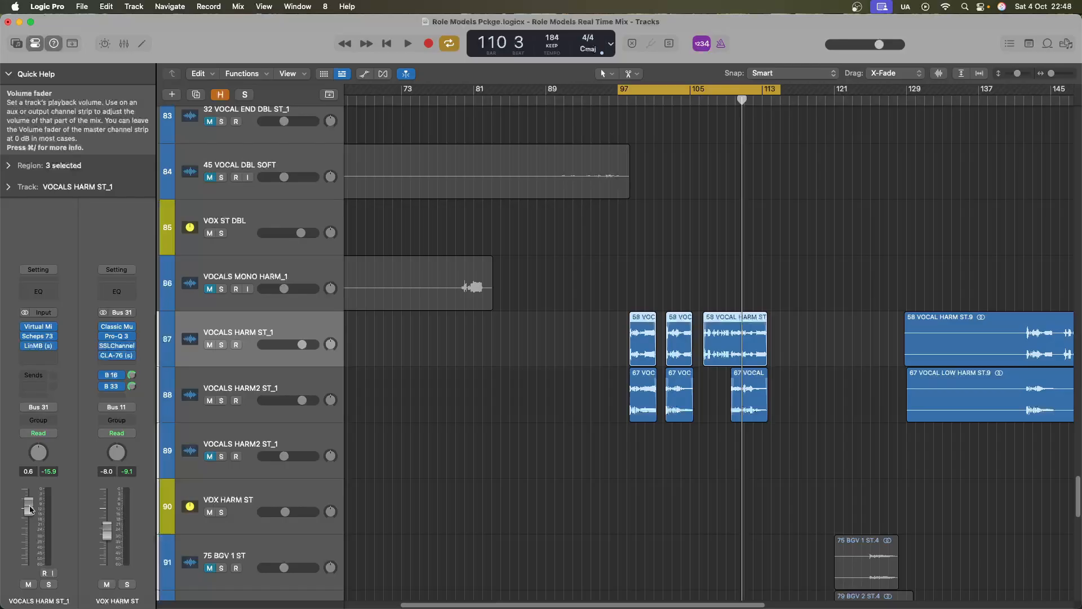
key("space")
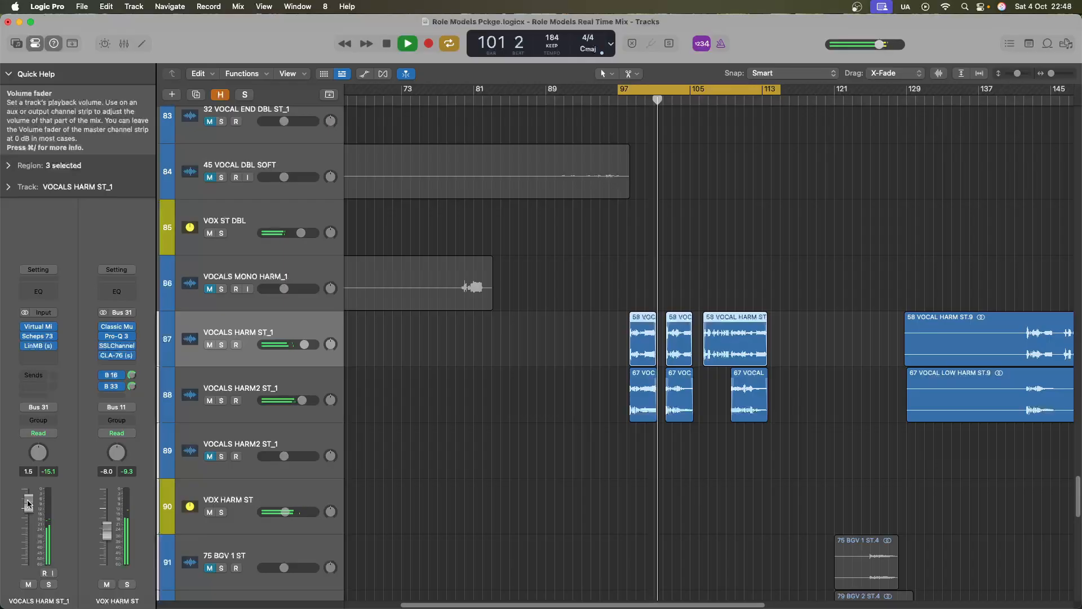
key("space")
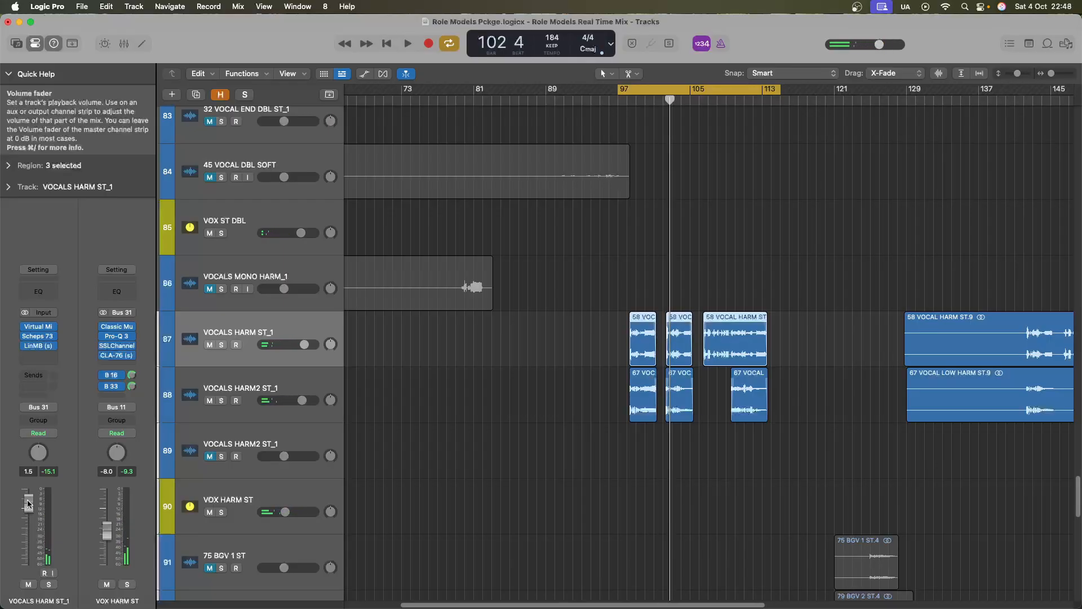
Insert the stereo bx_townhouse Buss Compressor on the ALL VOX bus
scroll(441, 479, "down", 10)
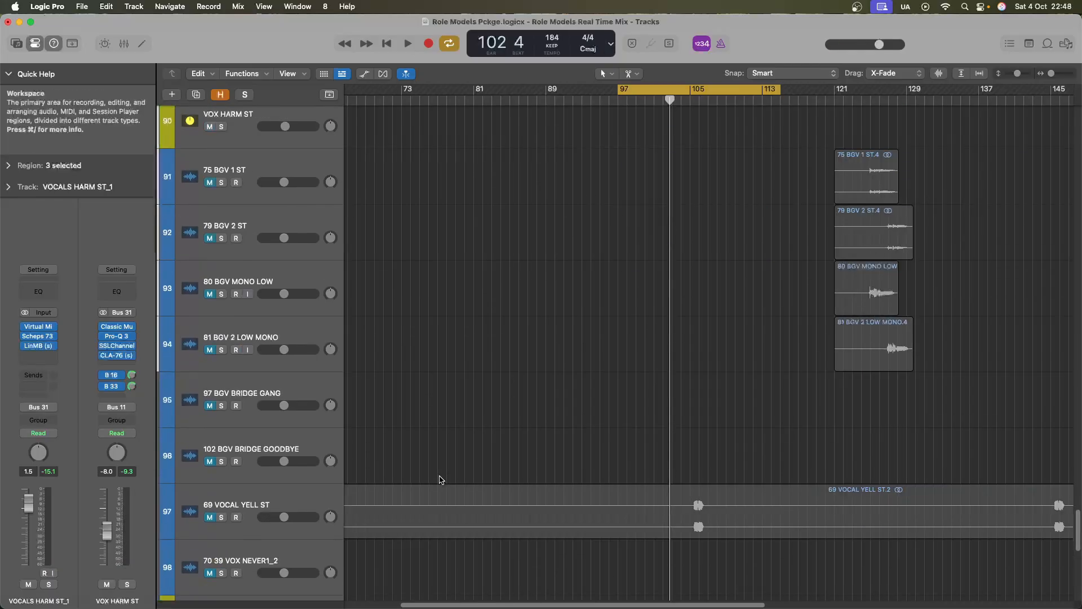
scroll(440, 480, "down", 6)
left_click(262, 471)
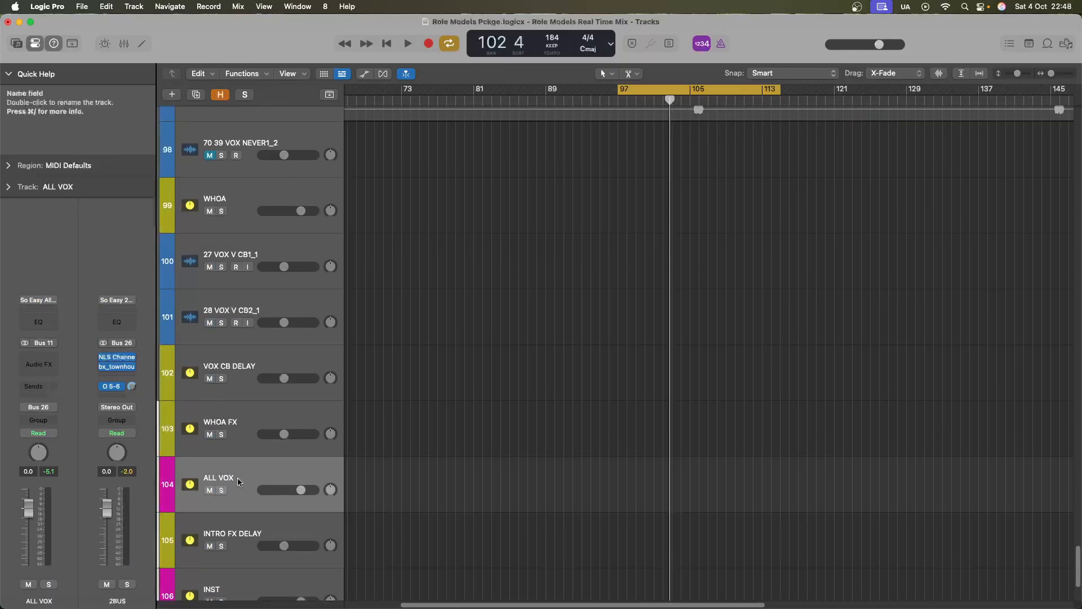
left_click(38, 364)
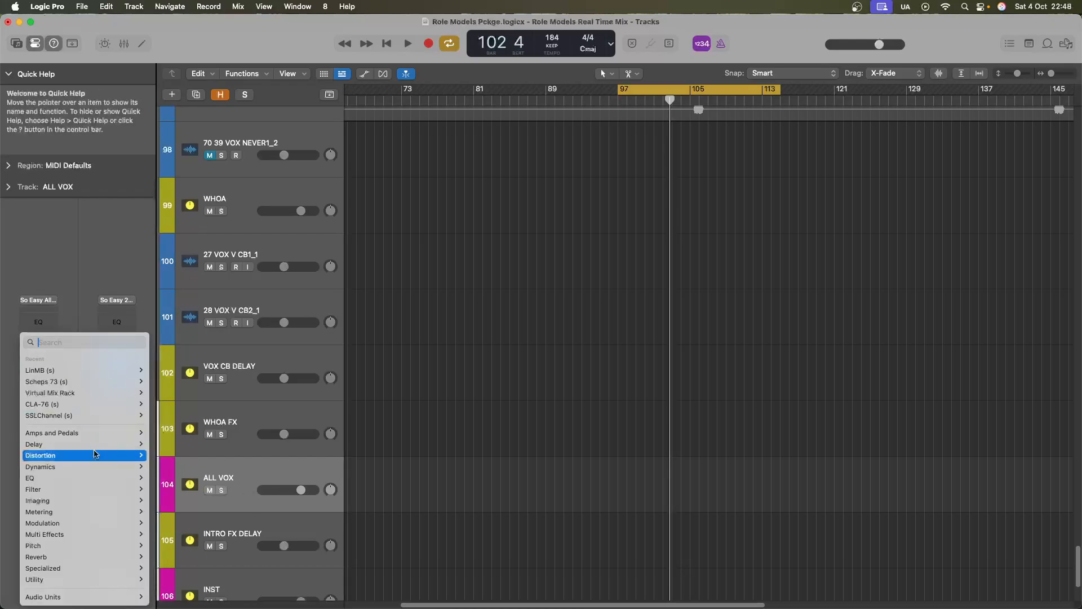
mouse_move(109, 598)
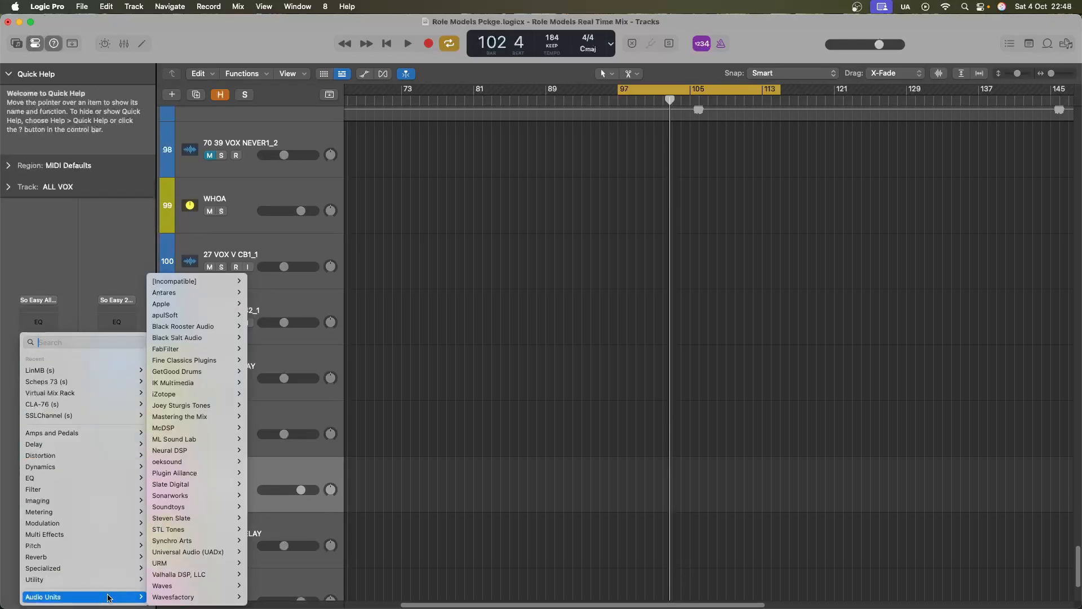
mouse_move(203, 477)
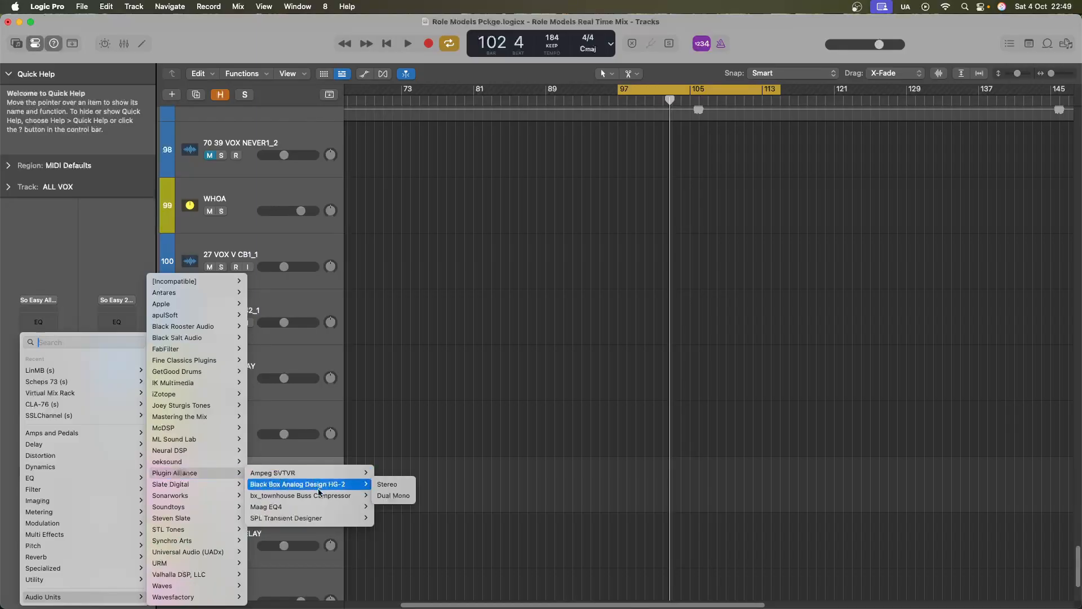
mouse_move(316, 496)
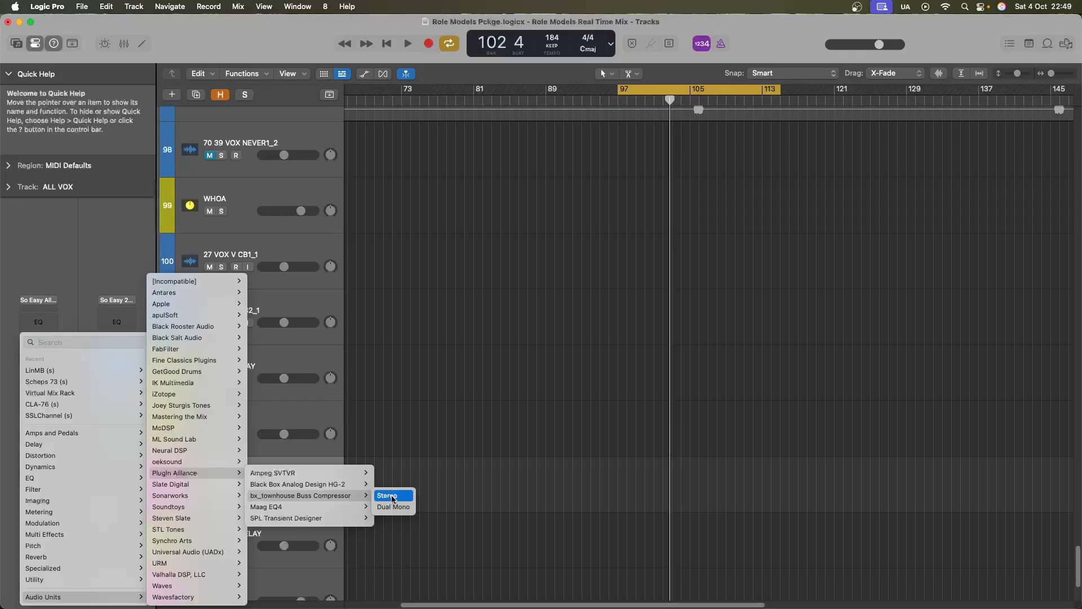
left_click(392, 496)
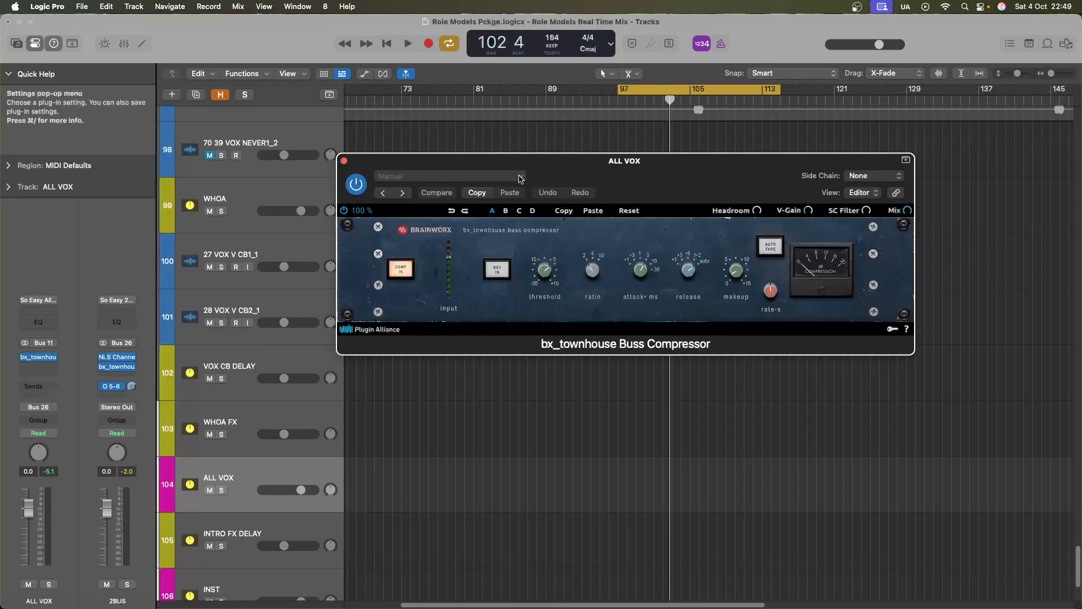
Load the 17 Vocal Buss Easy preset in the bus compressor and move its window down slightly
left_click(474, 176)
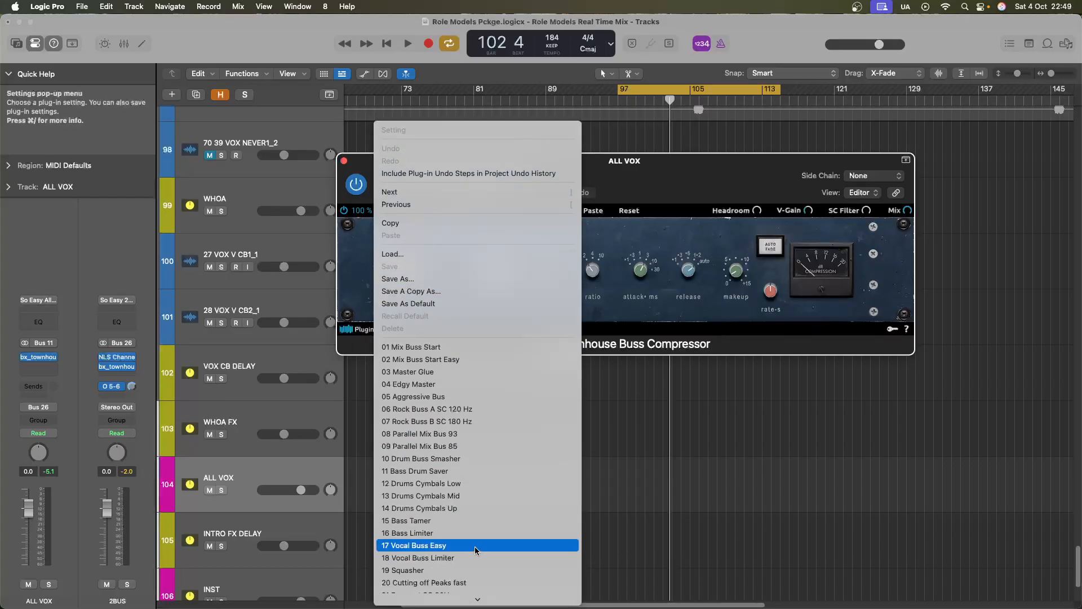
left_click(476, 550)
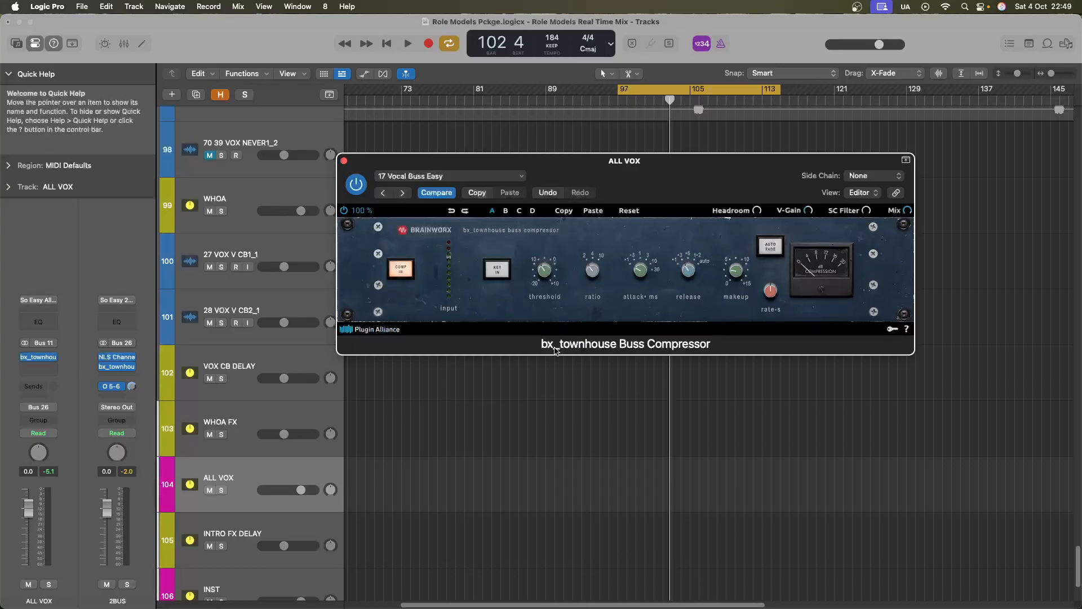
left_click_drag(615, 181, 606, 208)
Set the compressor's threshold to -1.5 dB and adjust its makeup gain while playing the looped section
key("space")
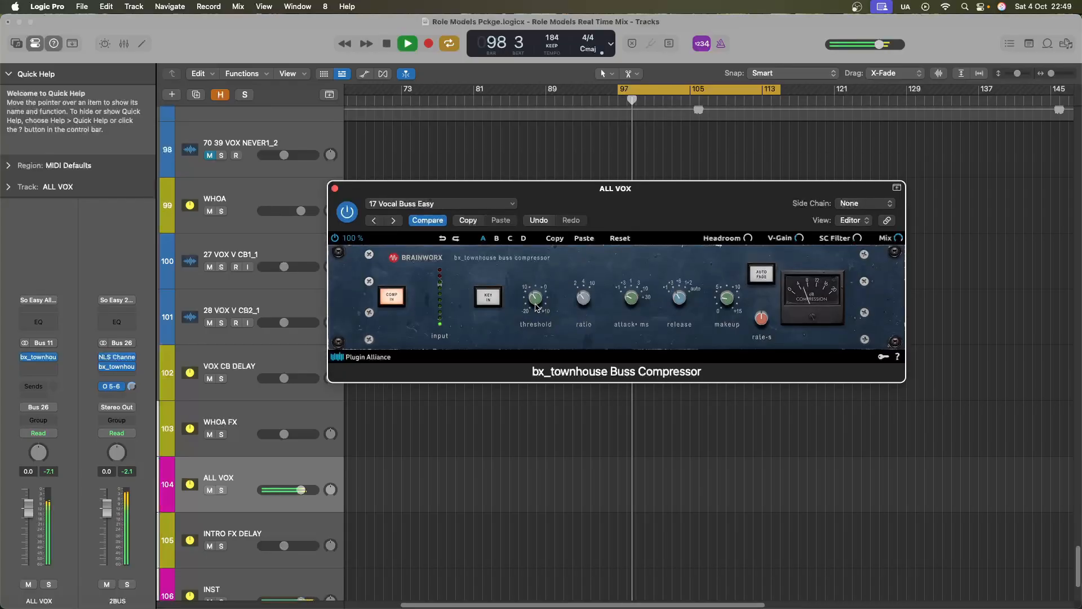
mouse_move(543, 295)
left_click_drag(542, 293, 536, 302)
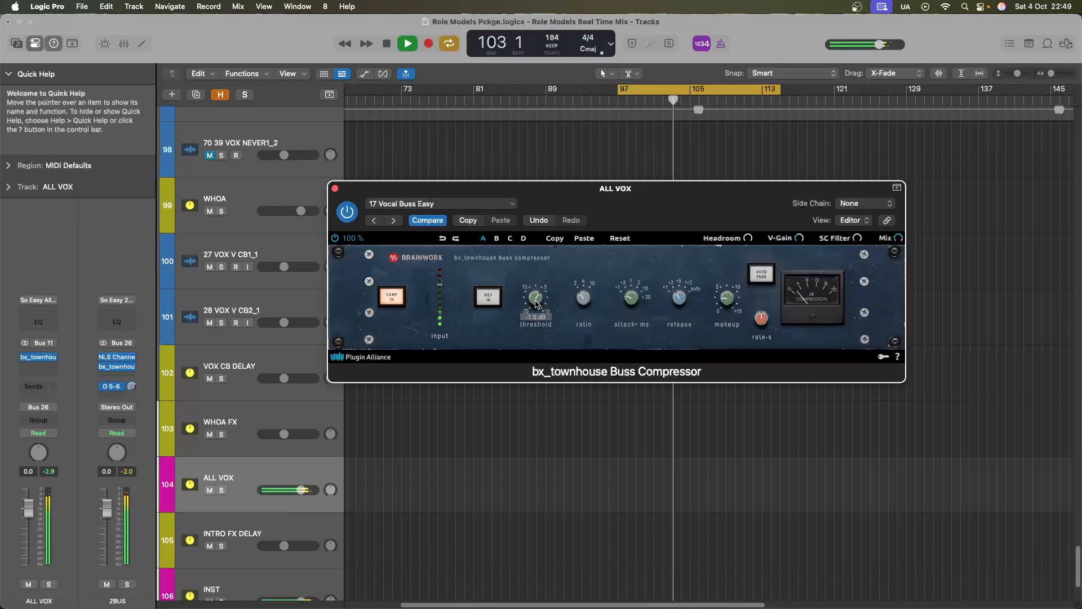
left_click_drag(722, 302, 723, 310)
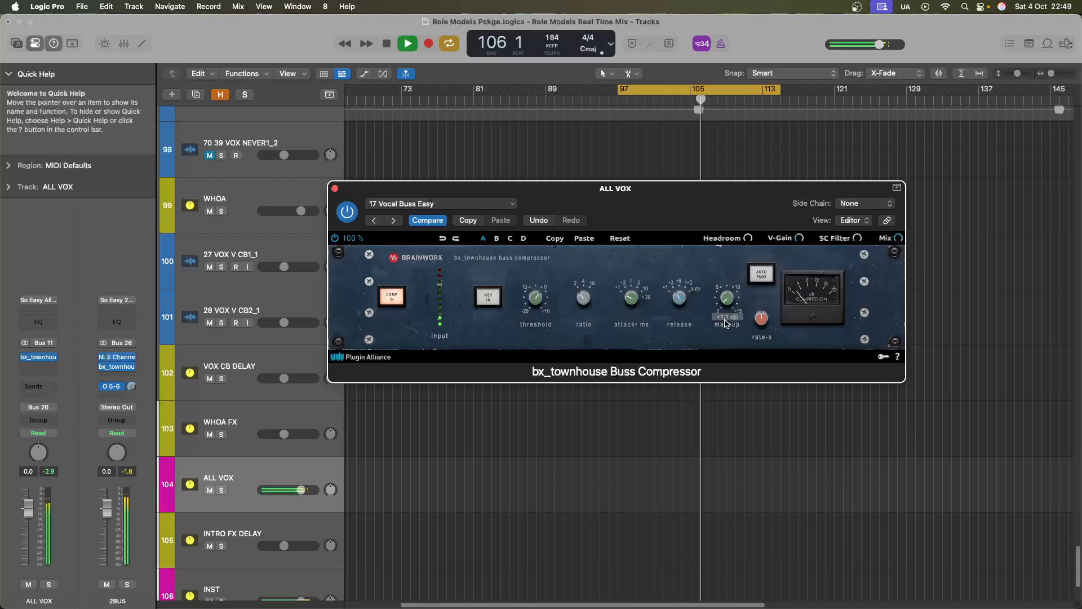
left_click_drag(728, 304, 729, 293)
key("space")
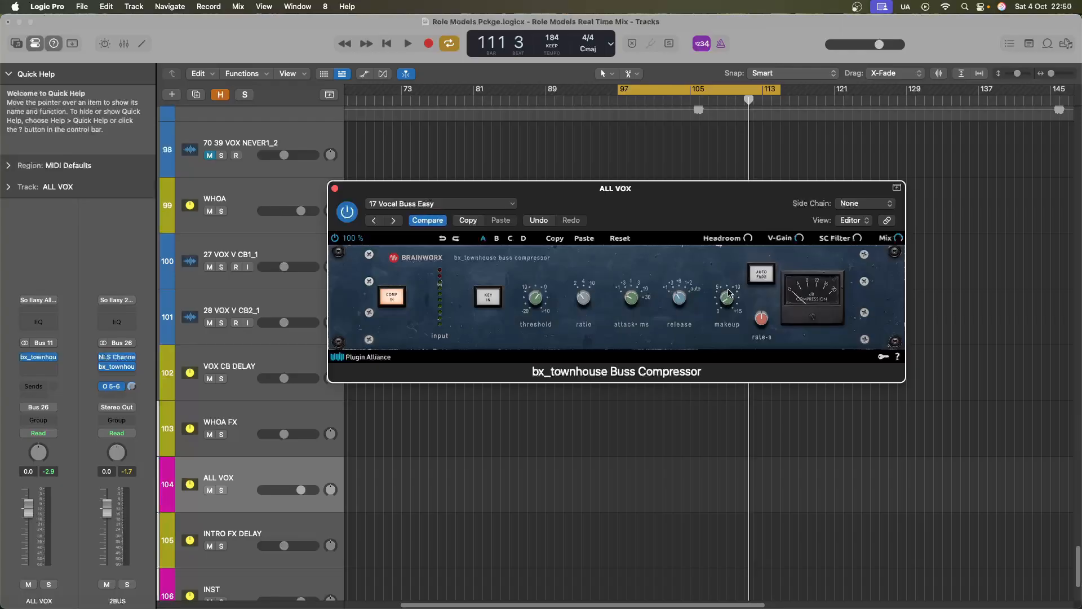
Play the looped section through the ALL VOX compressor, then stop and close the plug-in window
key("space")
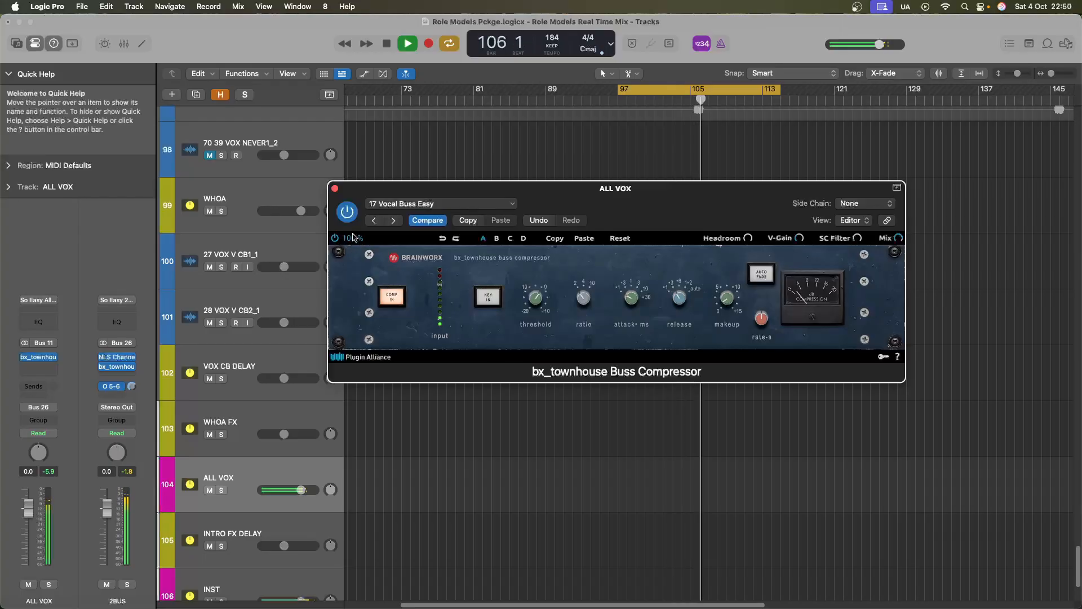
key("space")
left_click(335, 189)
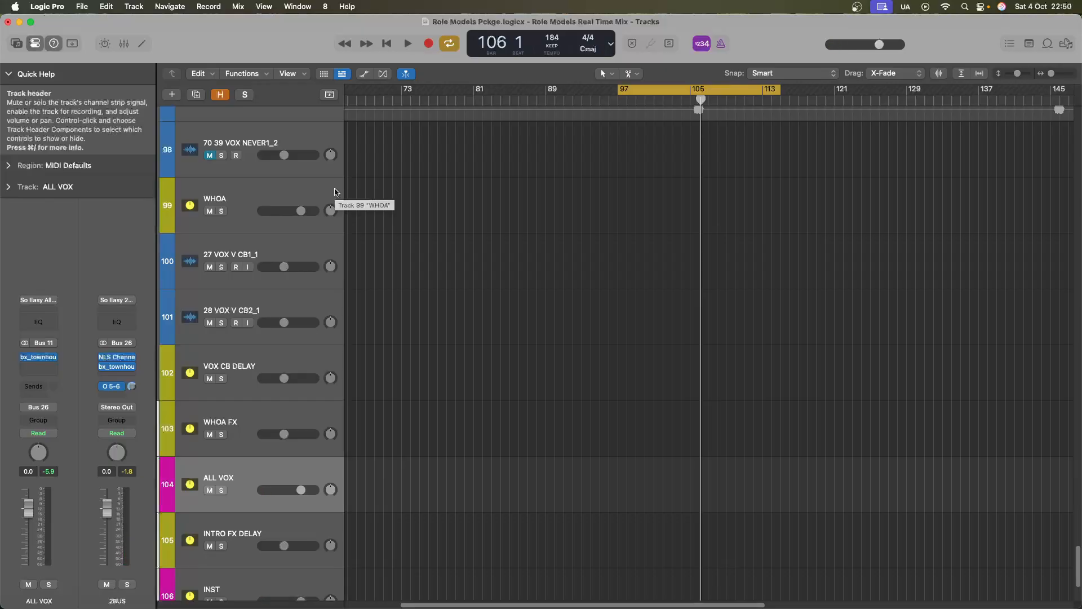
Select and unmute the 69 VOCAL YELL ST track, bringing its yell near bar 105 into close view
scroll(560, 265, "down", 2)
scroll(561, 265, "up", 15)
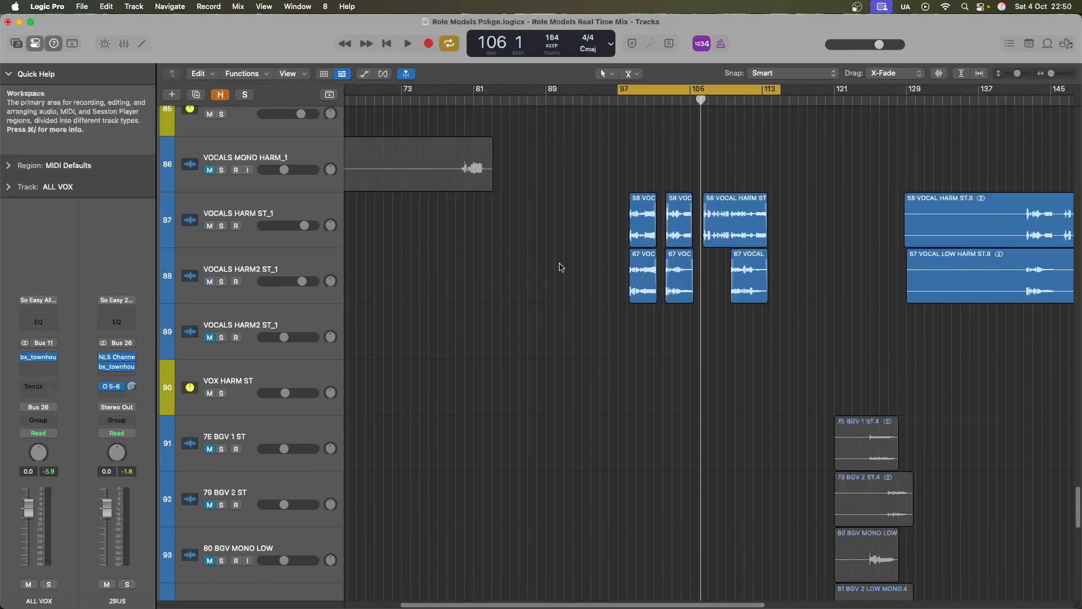
scroll(560, 266, "up", 8)
scroll(561, 267, "down", 12)
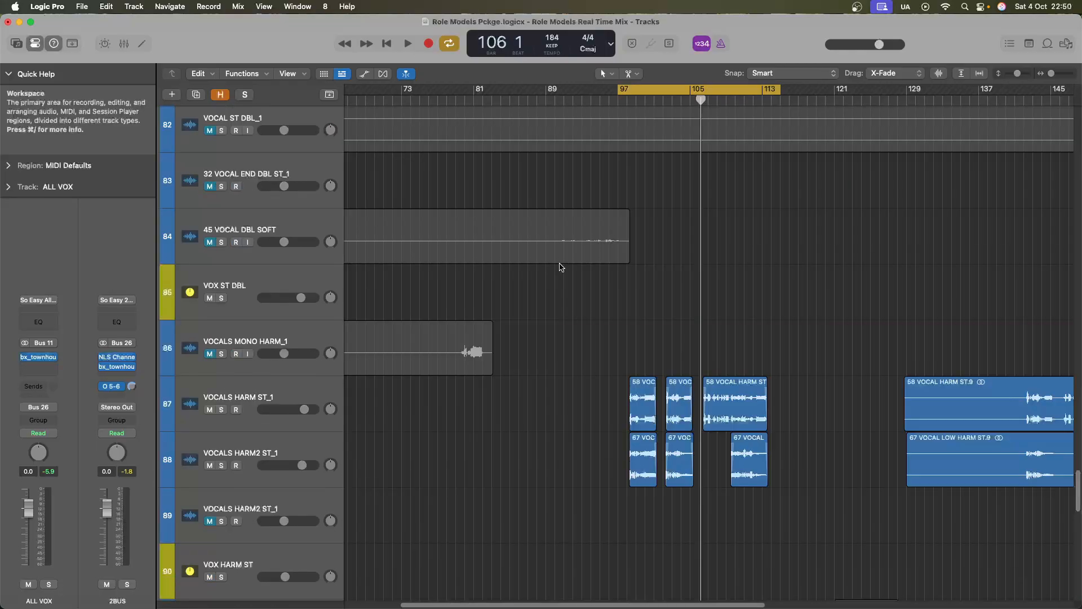
scroll(561, 266, "down", 8)
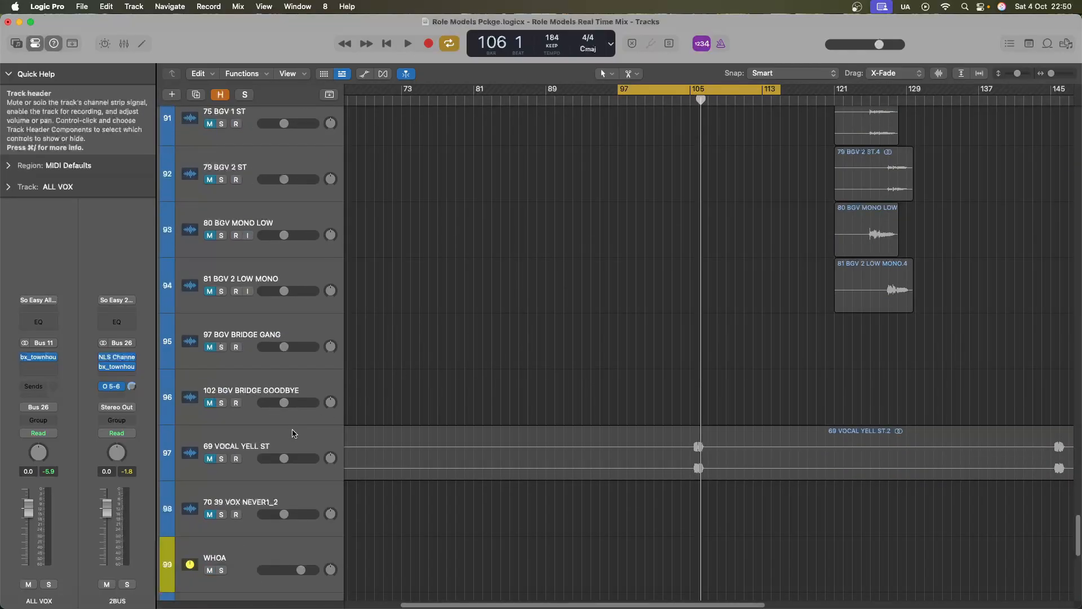
left_click(292, 444)
left_click(209, 459)
key("super+Down")
key("super+Right")
key("super+Right")
key("super+Right")
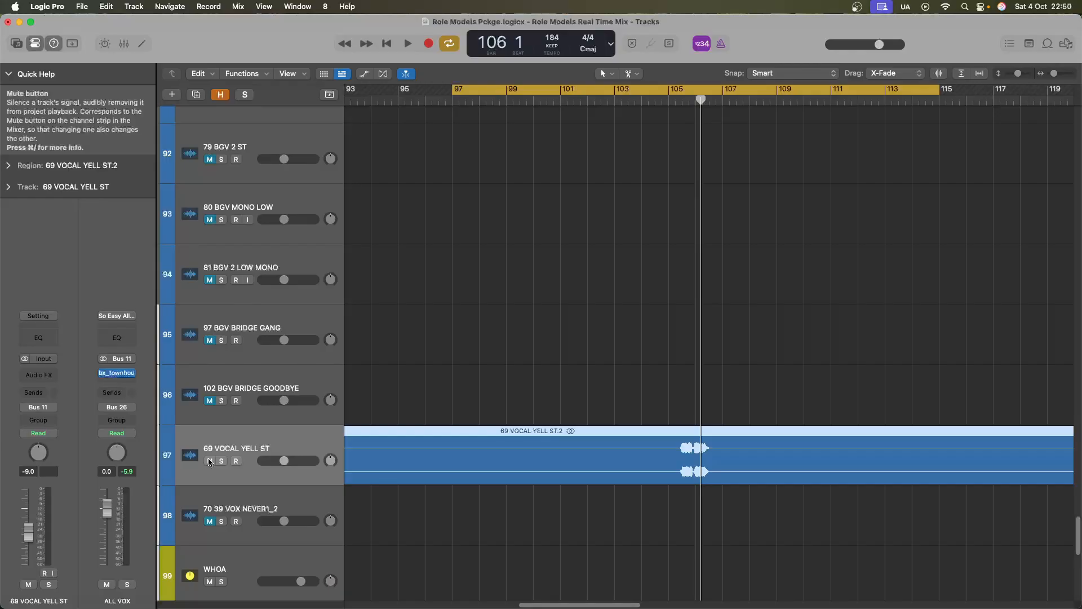
Turn off the cycle area and play from bar 103 to audition the vocal yell
left_click(606, 89)
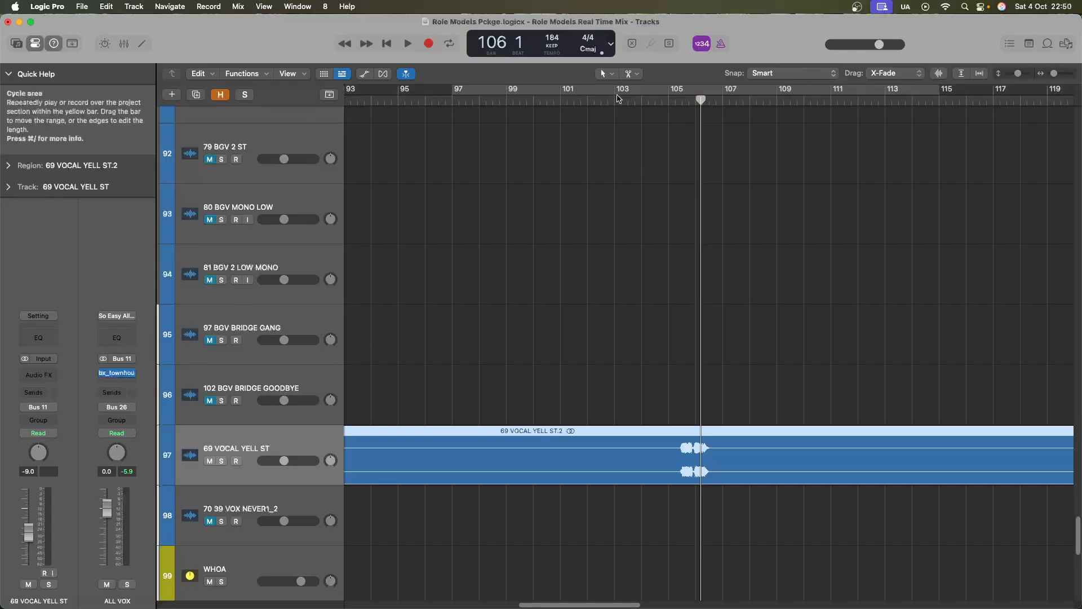
left_click(614, 101)
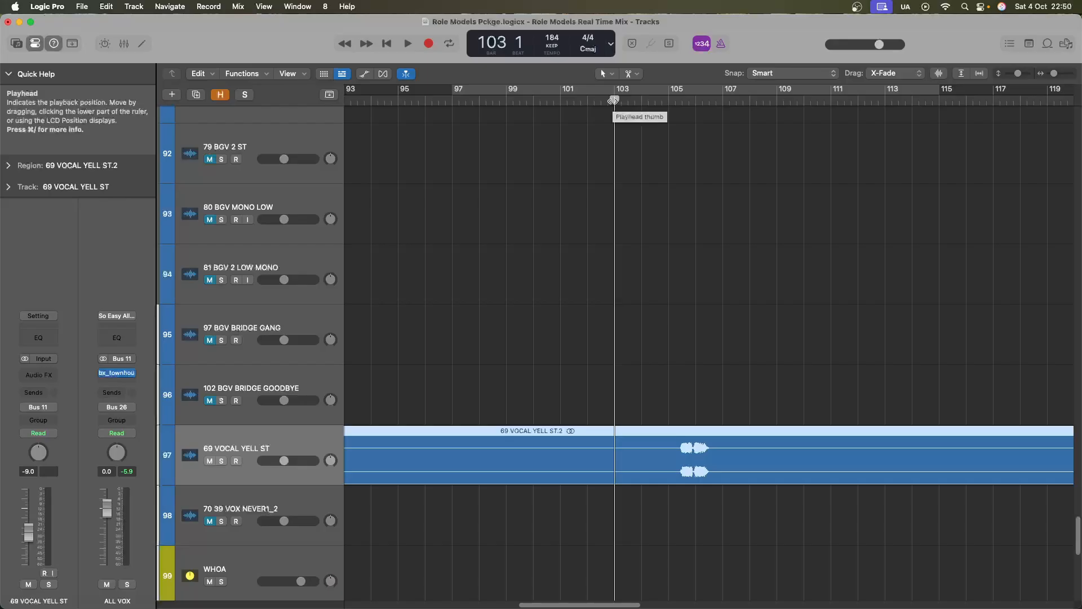
key("space")
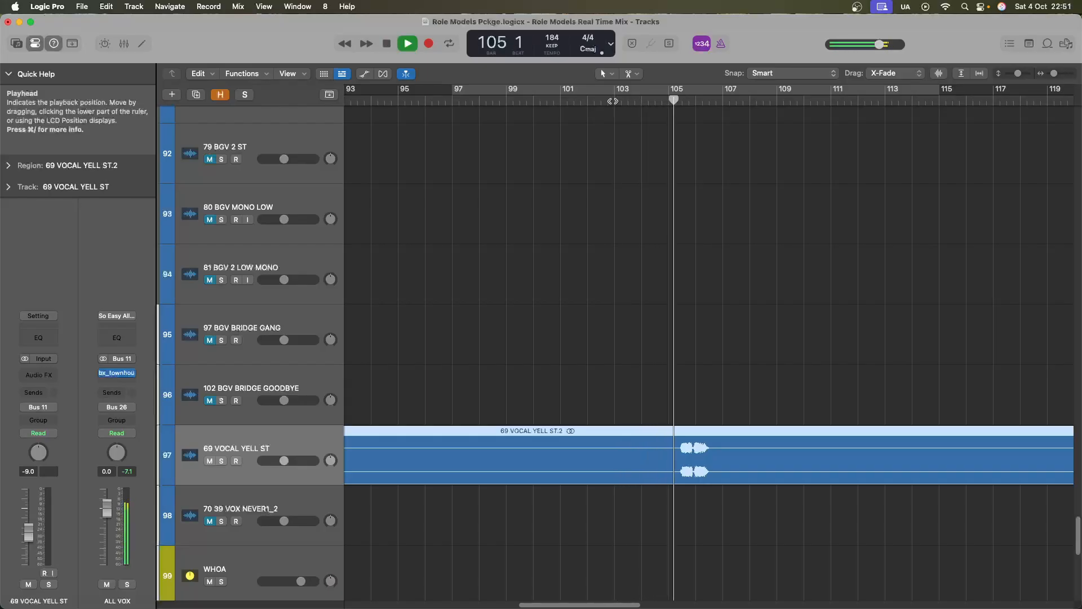
key("space")
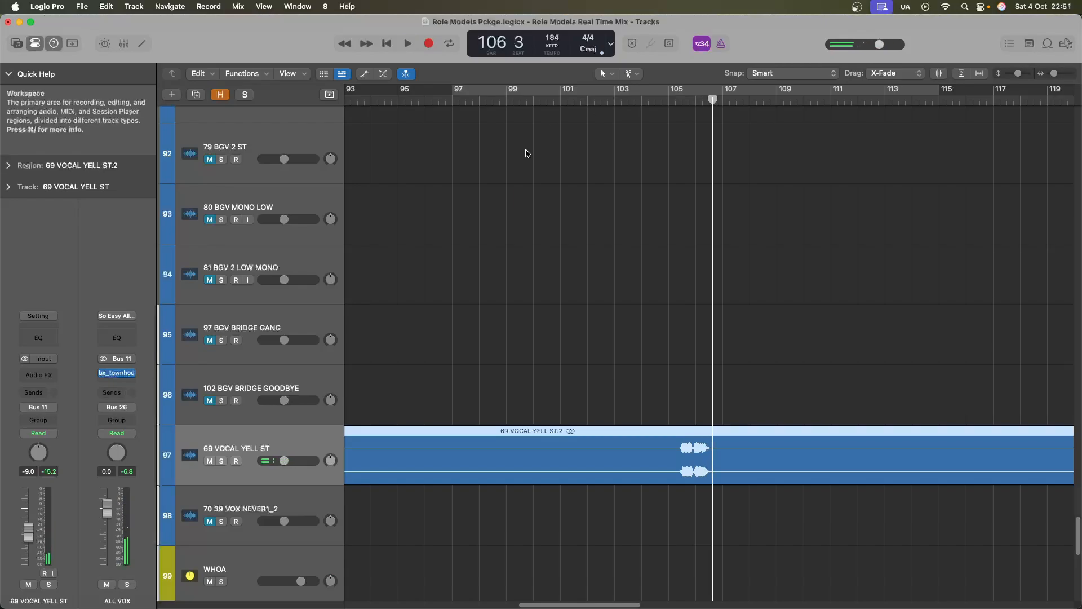
Copy the Virtual Mix Rack and Scheps 73 plug-ins from another vocal channel onto the 69 VOCAL YELL ST channel
left_click(221, 462)
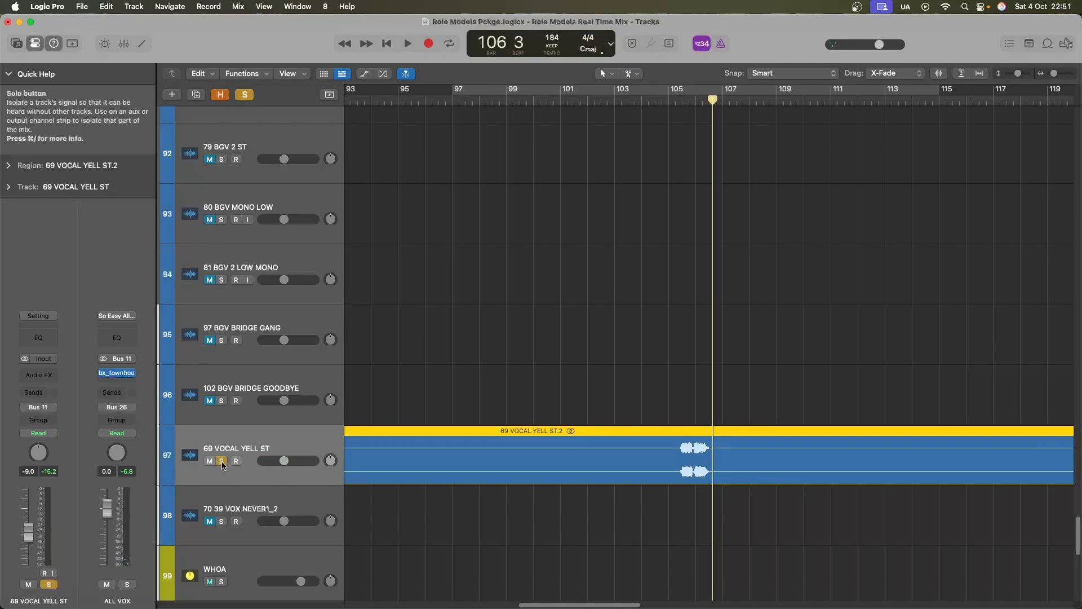
left_click(221, 462)
key("super+Right")
key("super+Down")
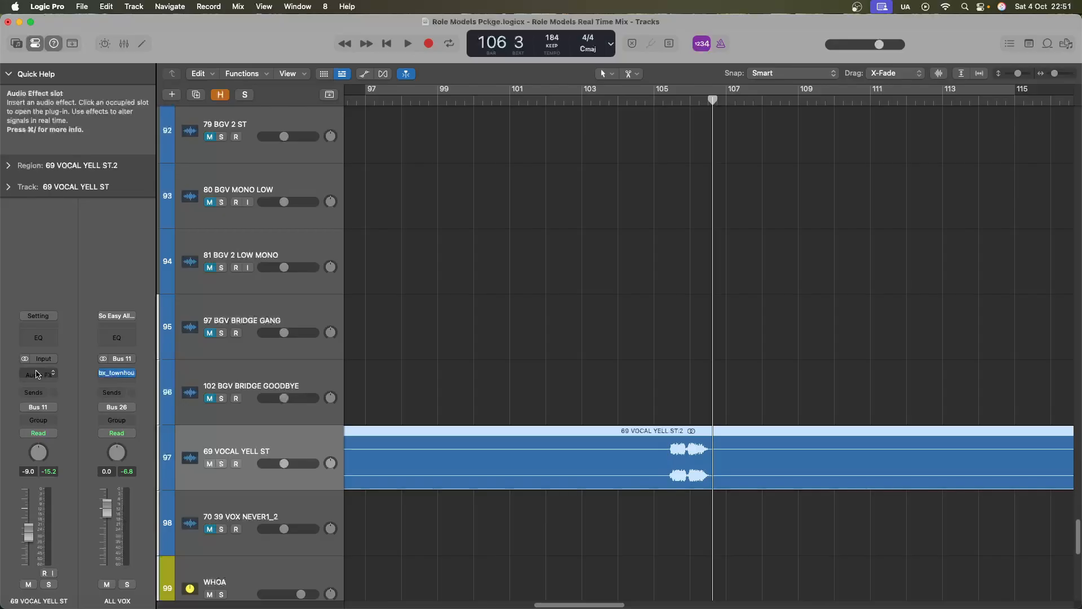
key("x")
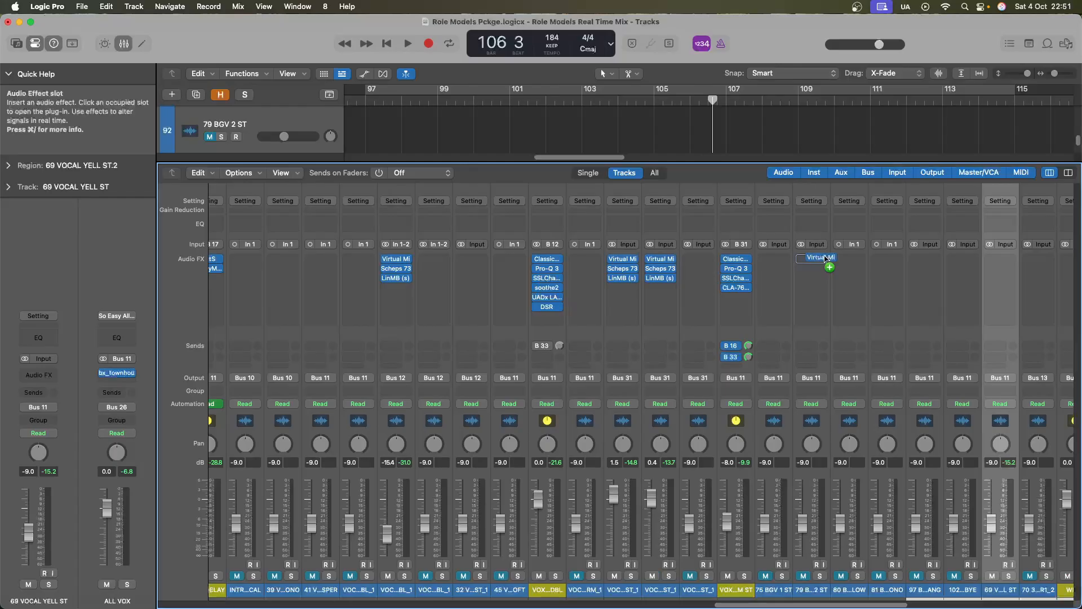
left_click_drag(825, 258, 1000, 259)
left_click_drag(882, 271, 1000, 269)
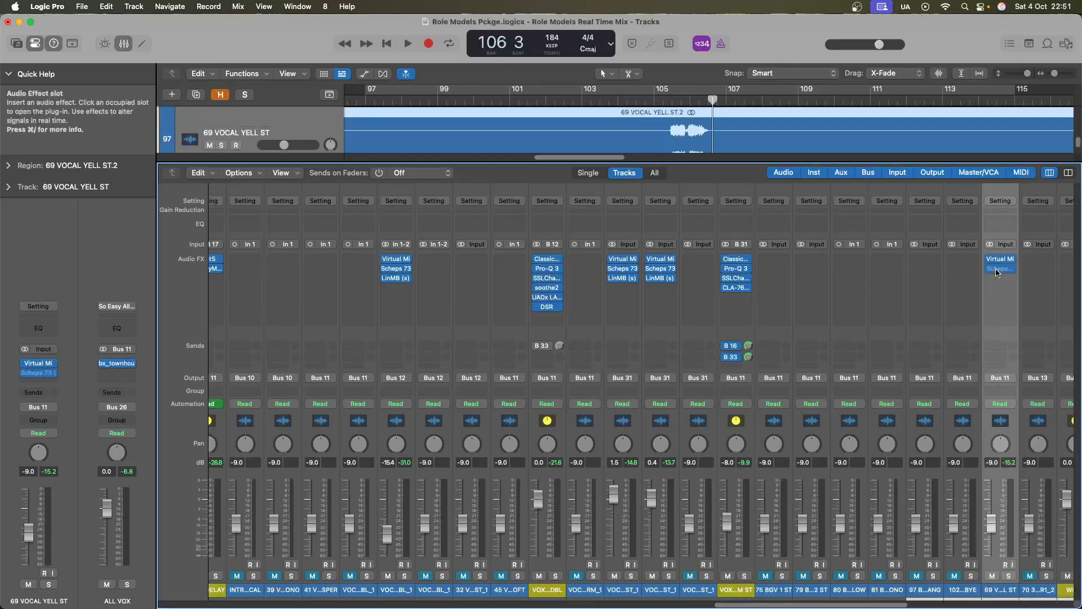
Raise the input level to 2.0 in the yell track's Scheps 73, closing the plug-in window and the mixer
left_click(1000, 268)
left_click_drag(531, 407, 533, 402)
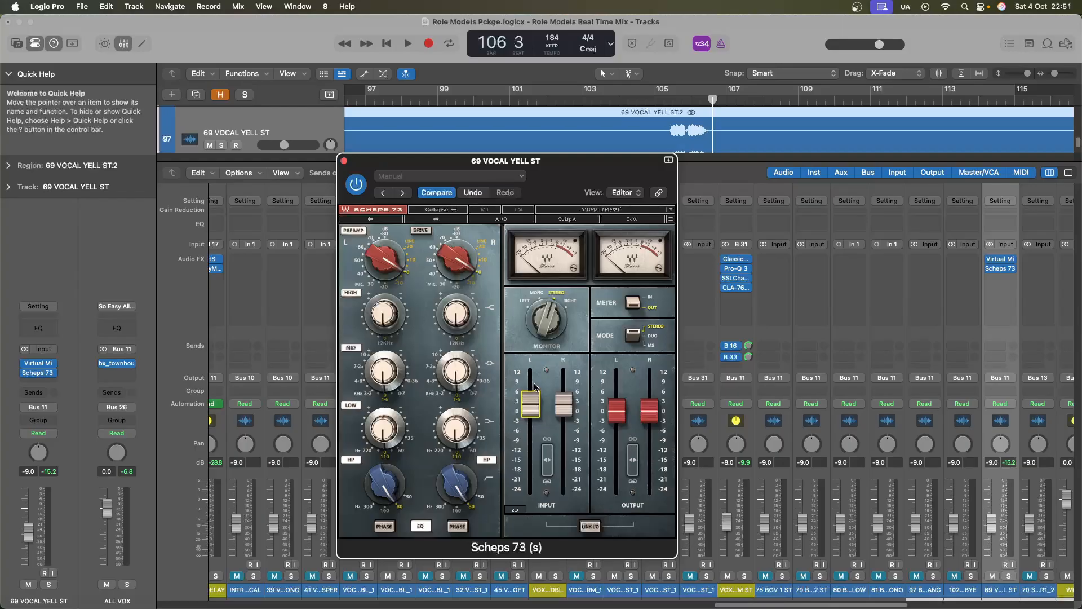
left_click(344, 160)
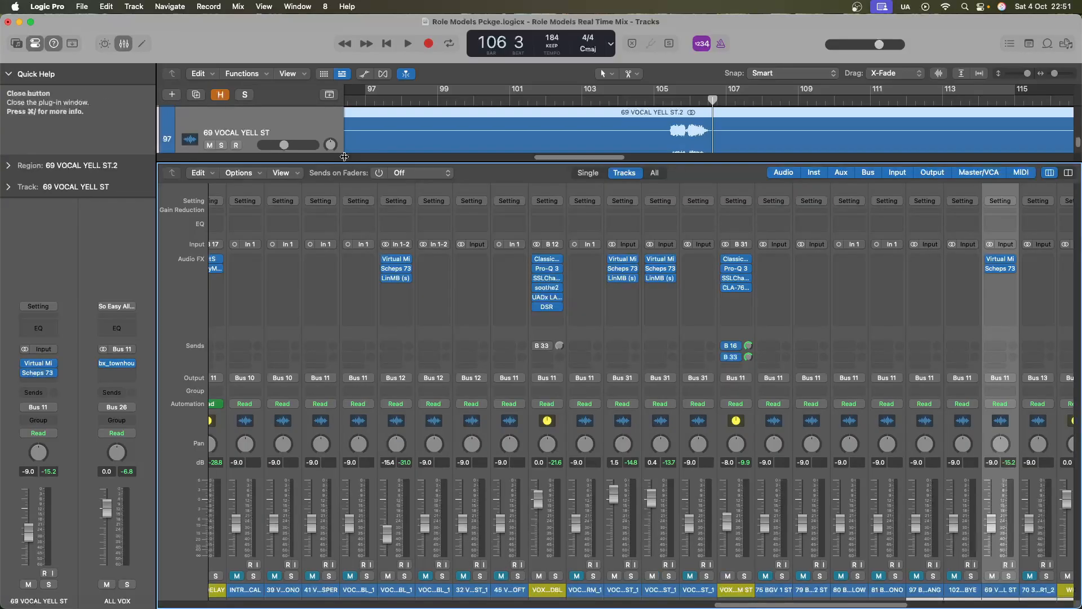
key("x")
Insert a stereo CLA-76 after the Scheps 73 on the yell track and set its ratio to 12
left_click(38, 382)
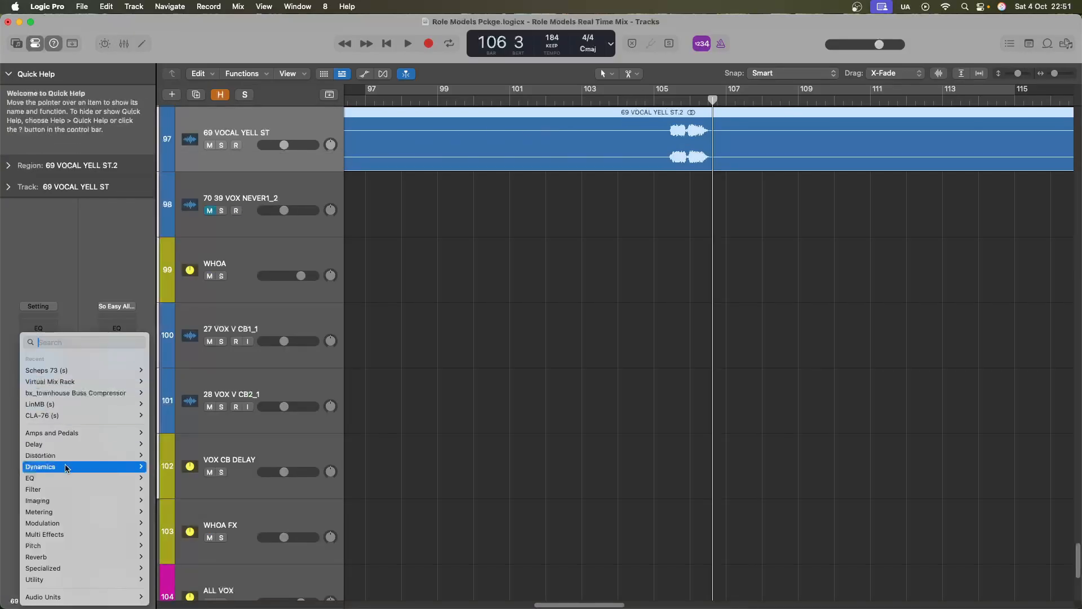
left_click(164, 415)
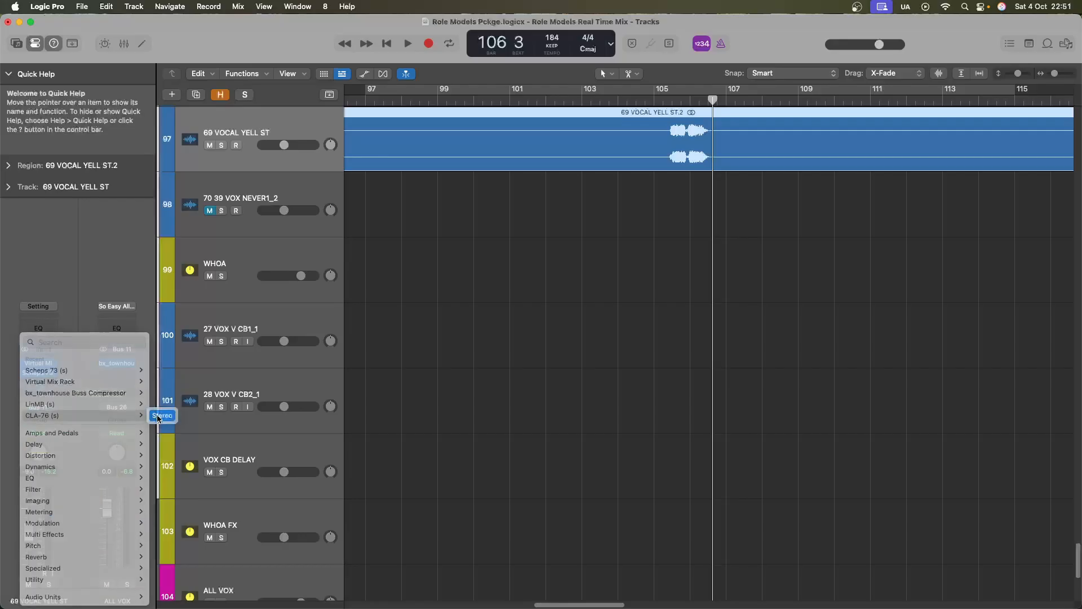
left_click(588, 259)
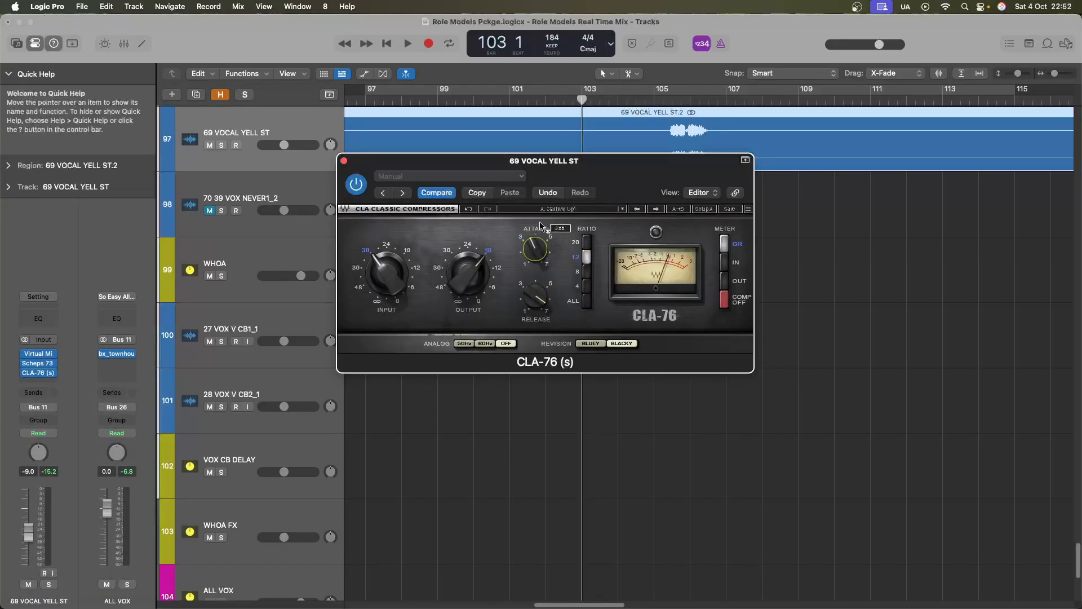
Play the yell from bar 103 while slightly raising the CLA-76 input, then stop and close the plug-in window
key("space")
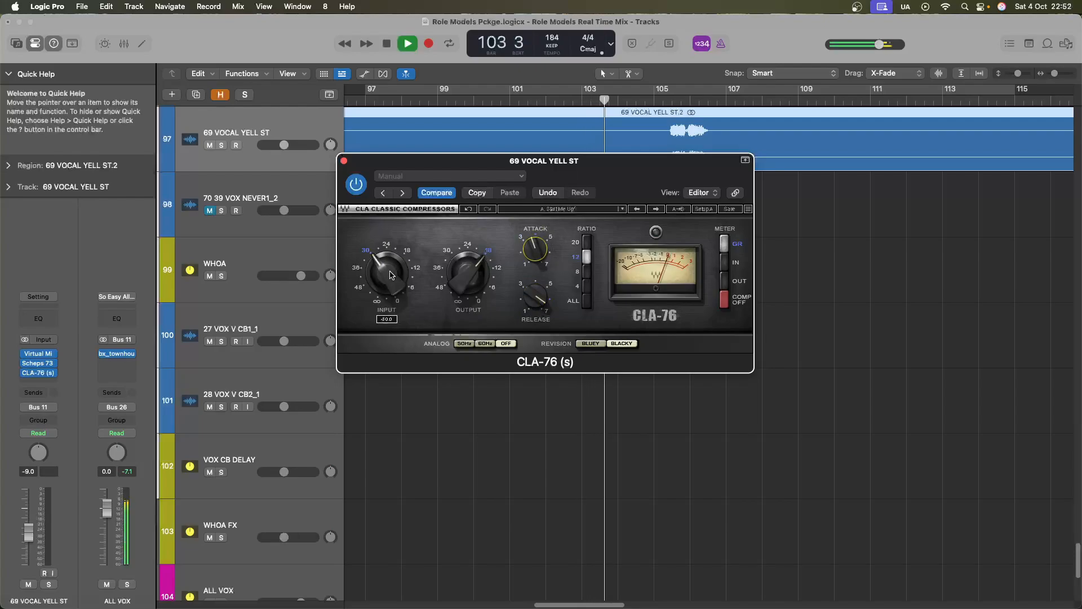
left_click_drag(392, 275, 395, 265)
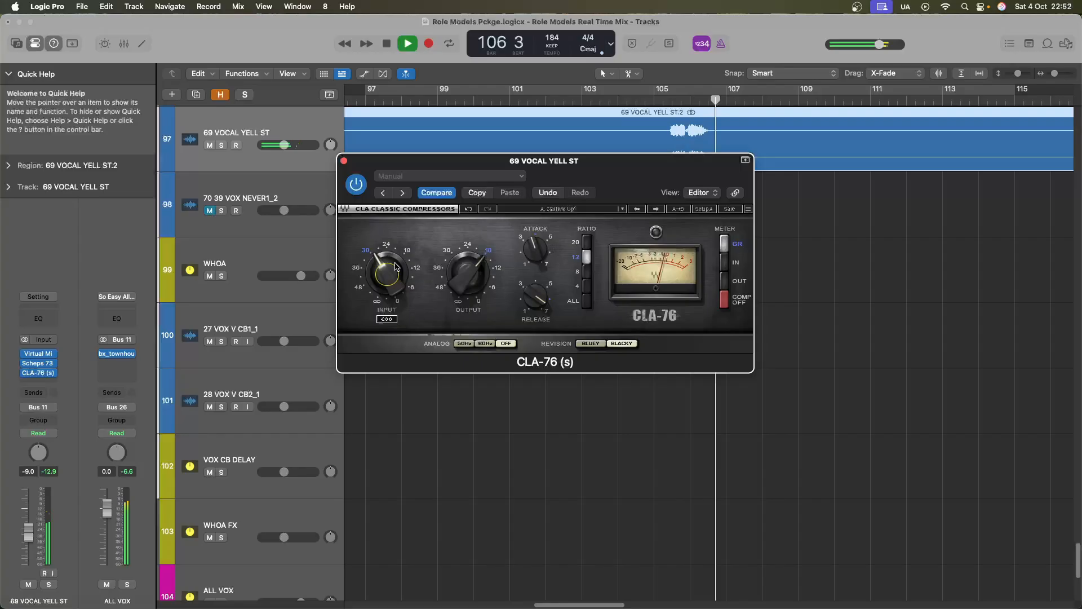
key("space")
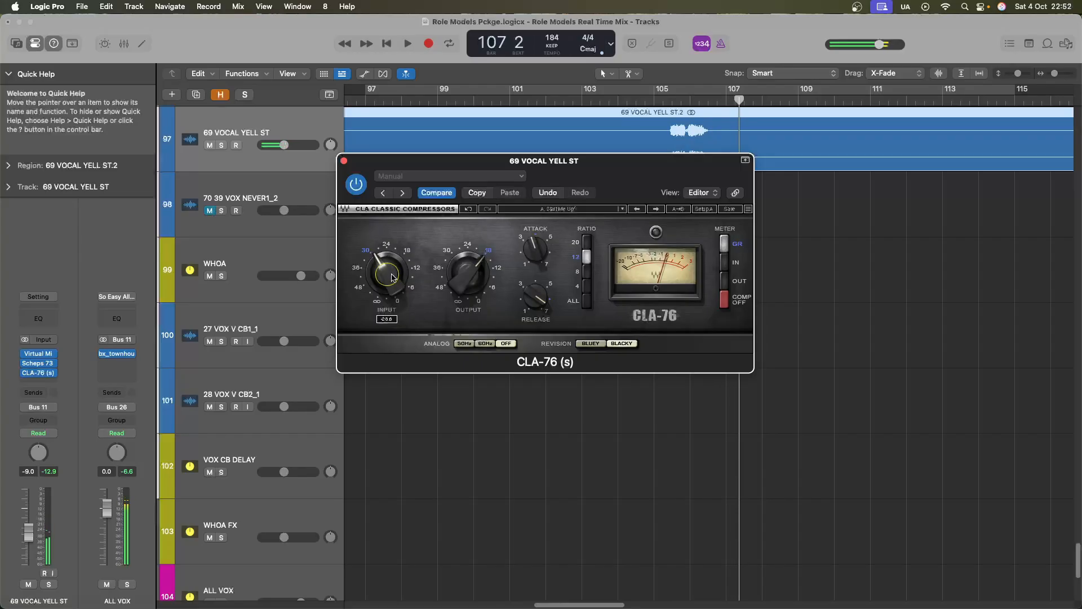
left_click(344, 160)
Play the compressed yell in the mix from bar 104 through bar 106
scroll(609, 162, "up", 1)
left_click(618, 101)
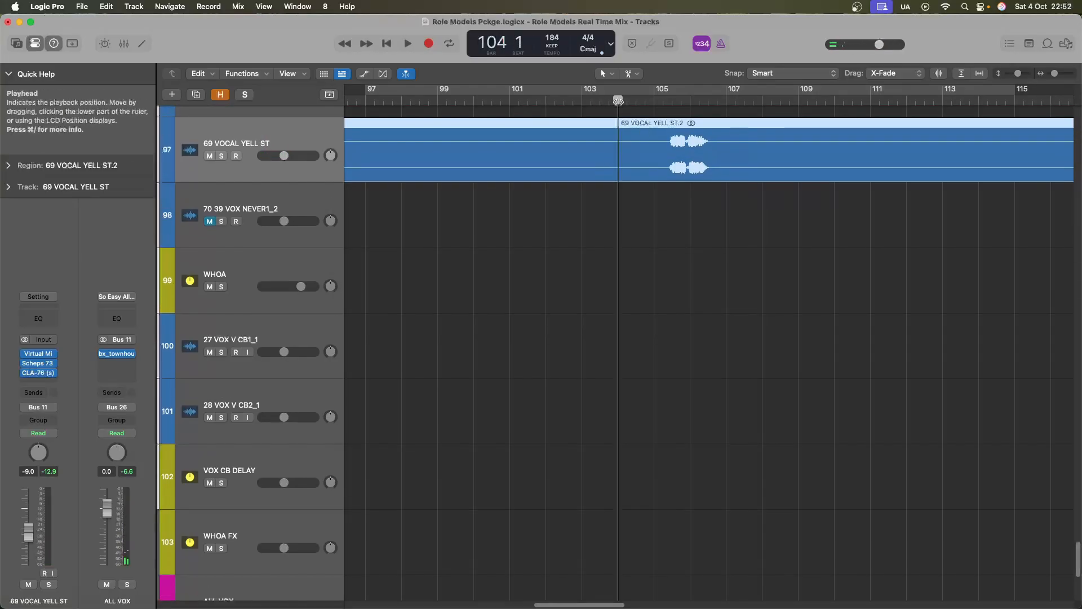
key("space")
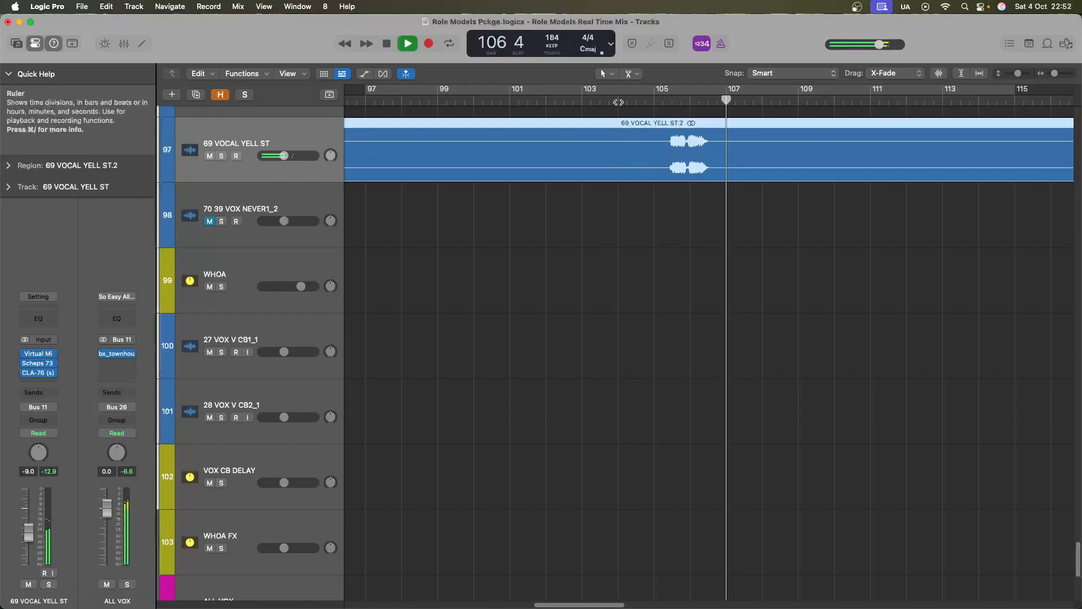
key("space")
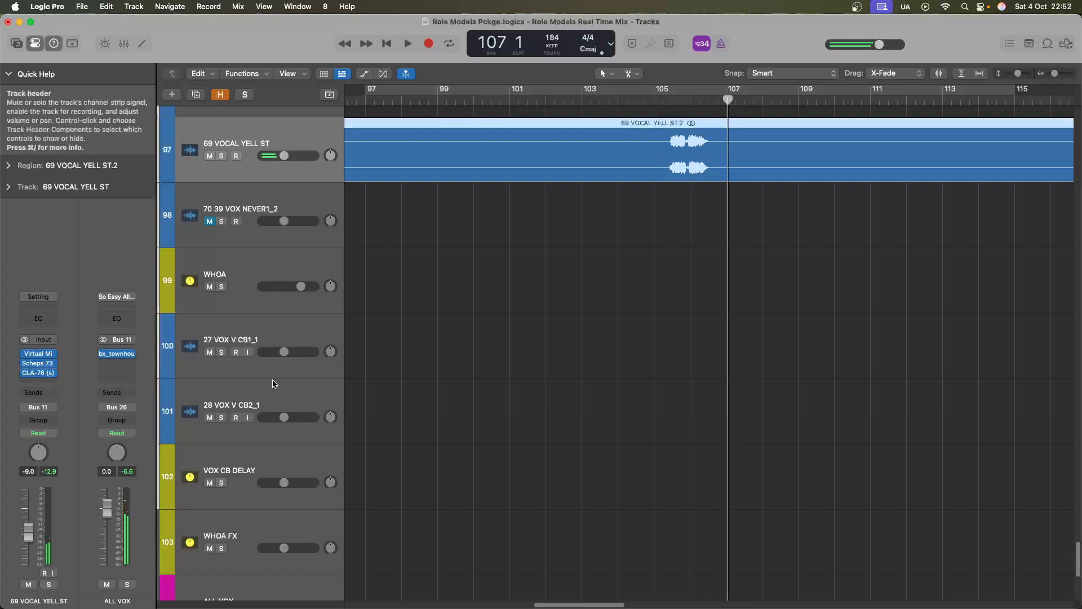
Set the Scheps 73 high-pass filter to 160 Hz on the yell track and replay the yell to check it
left_click(38, 363)
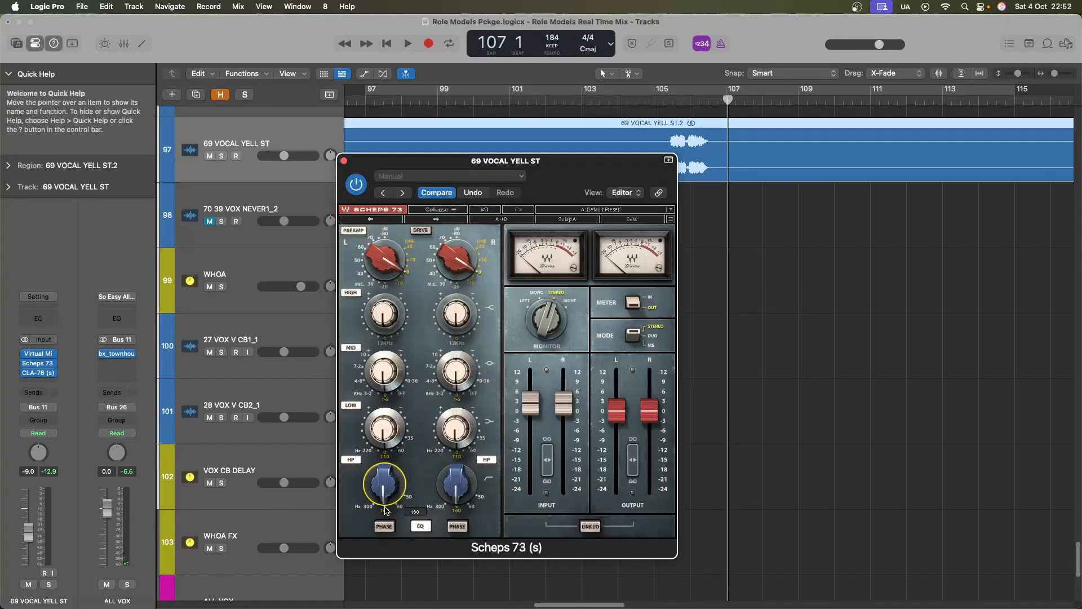
left_click(344, 161)
left_click(644, 101)
key("space")
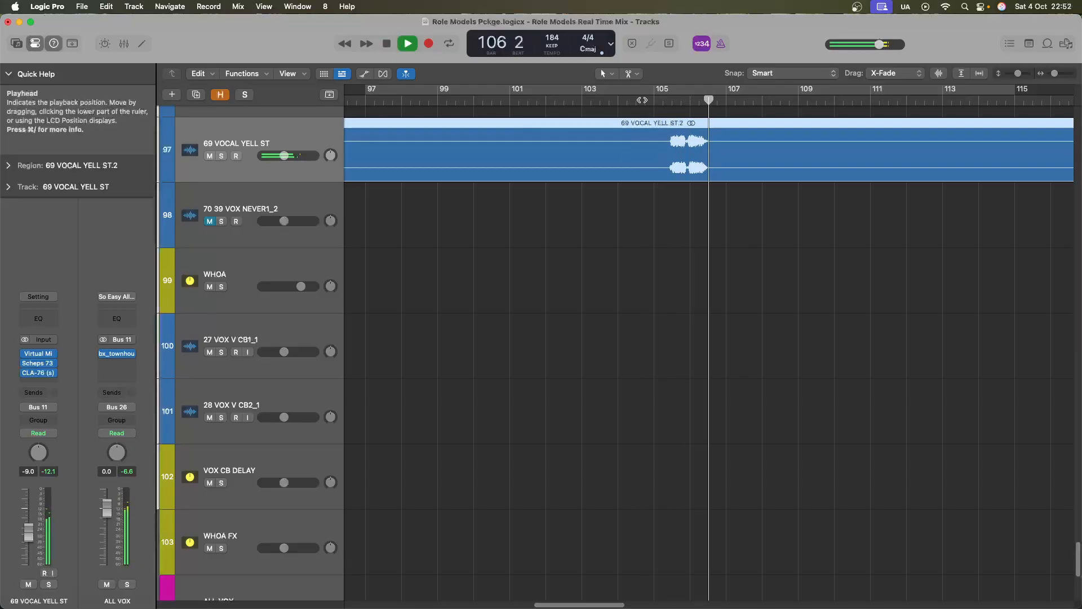
key("space")
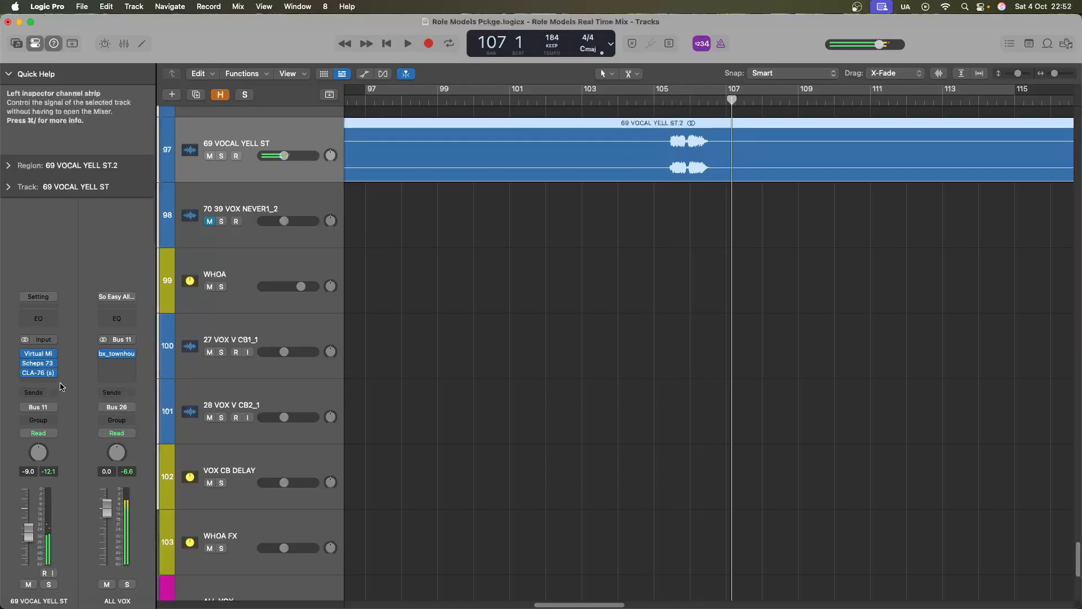
Add a send from the yell track to Bus 25 WHOLE DLY and insert the stereo Waves MannyM Delay on that bus
left_click(35, 396)
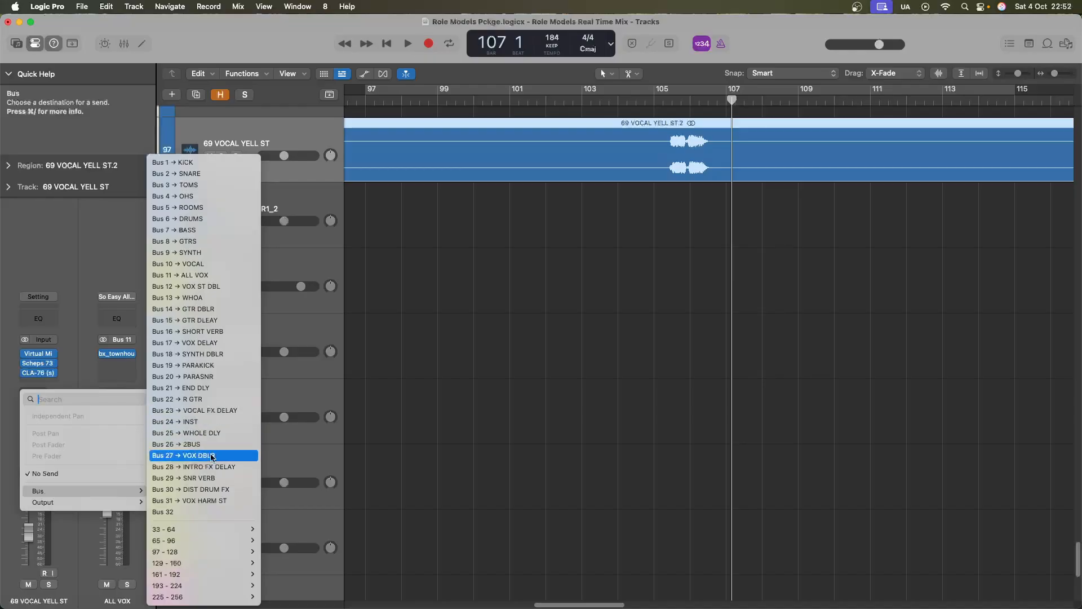
left_click(216, 432)
left_click(110, 350)
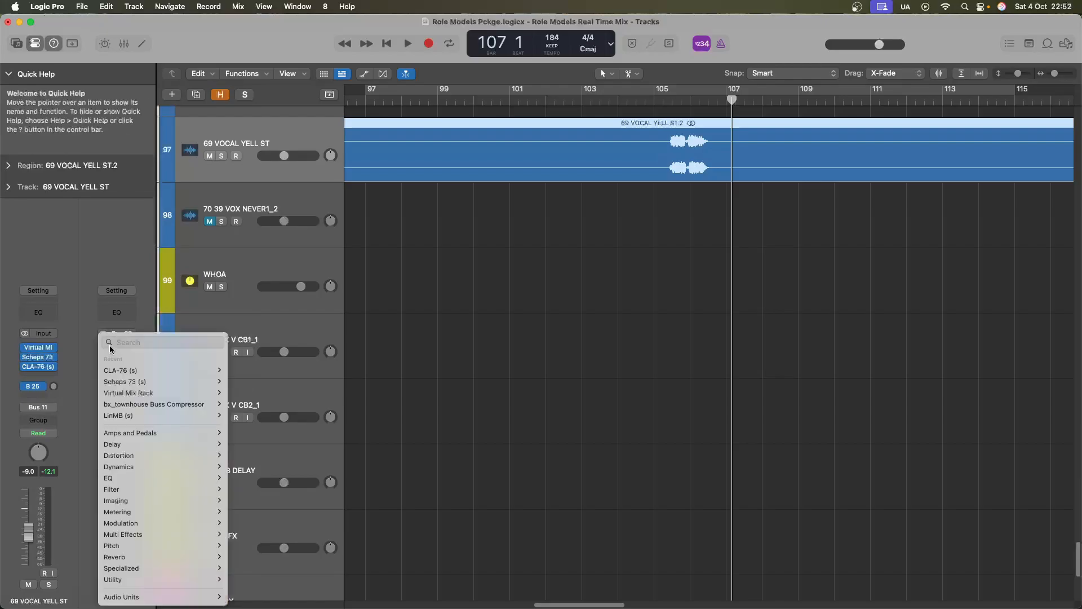
mouse_move(169, 597)
mouse_move(265, 588)
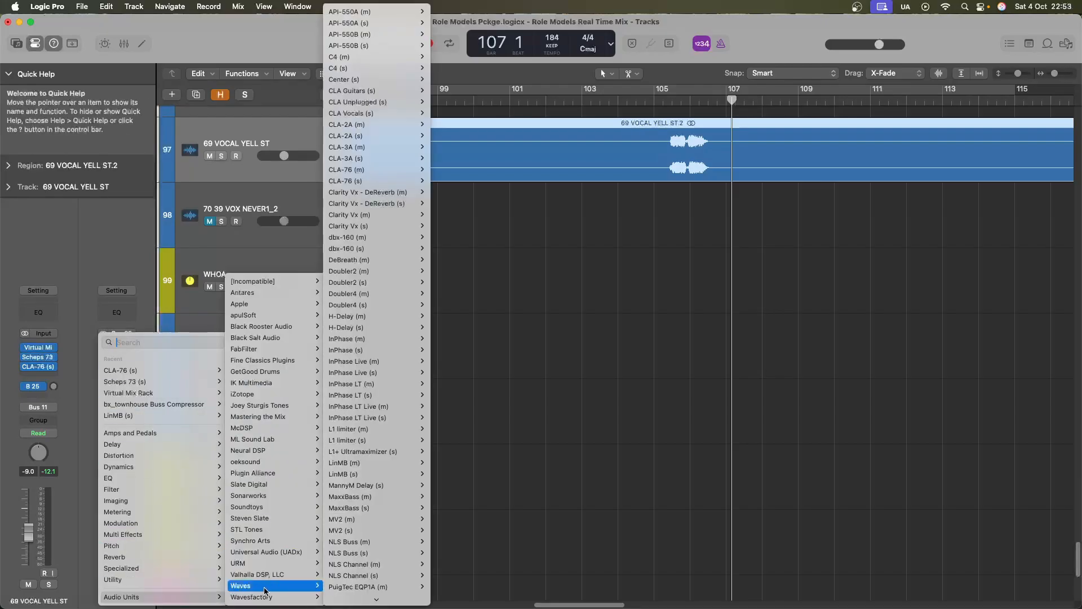
mouse_move(378, 487)
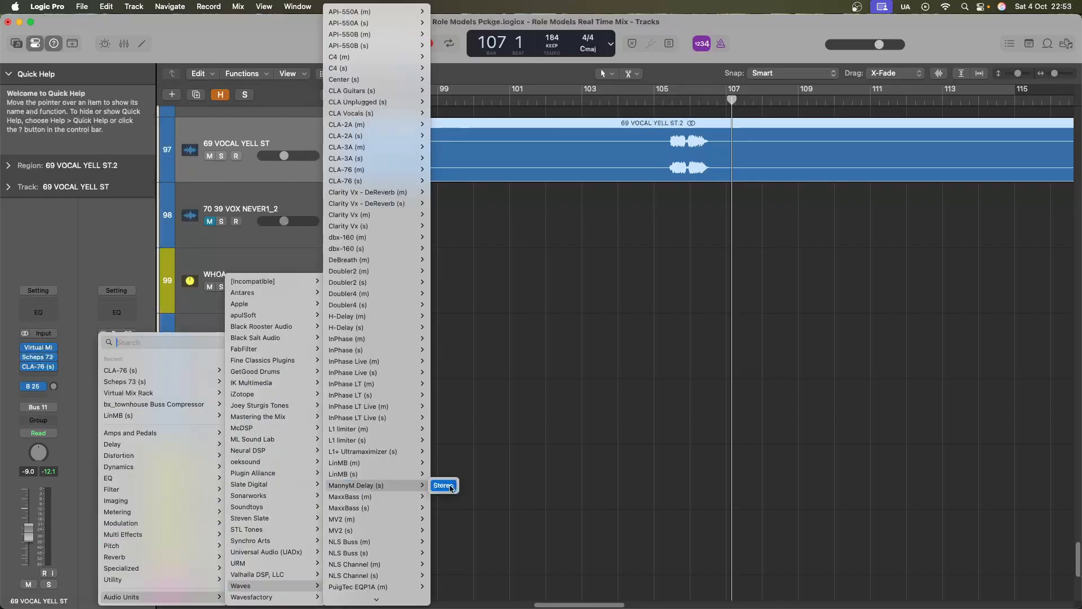
left_click(443, 486)
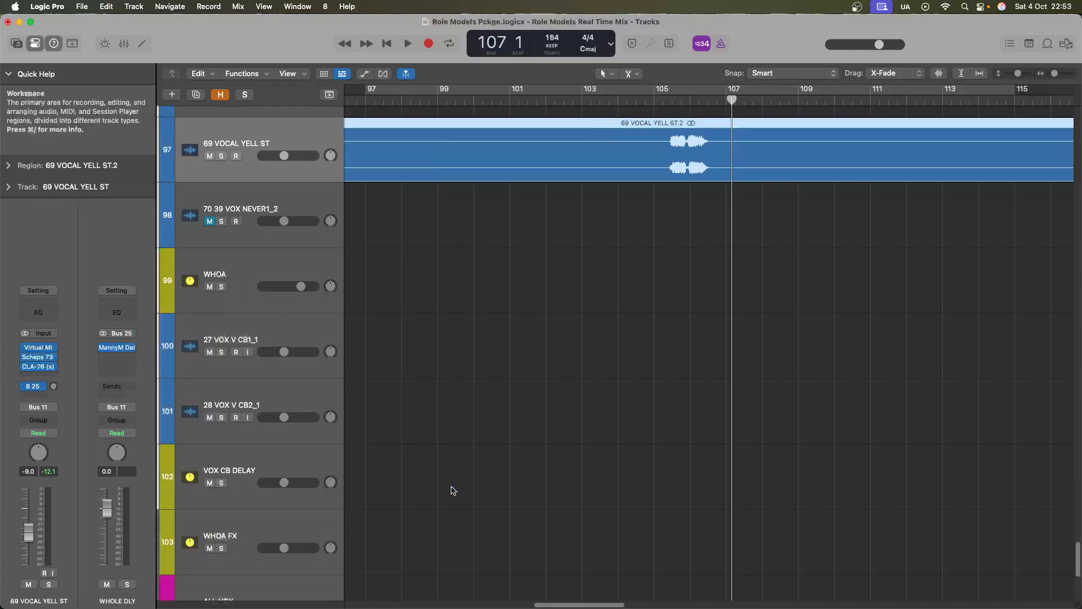
Bring the Bus 25 send up to unity, enable Verb and Doubler in MannyM Delay, and set both delay times to 1/2
left_click(117, 347)
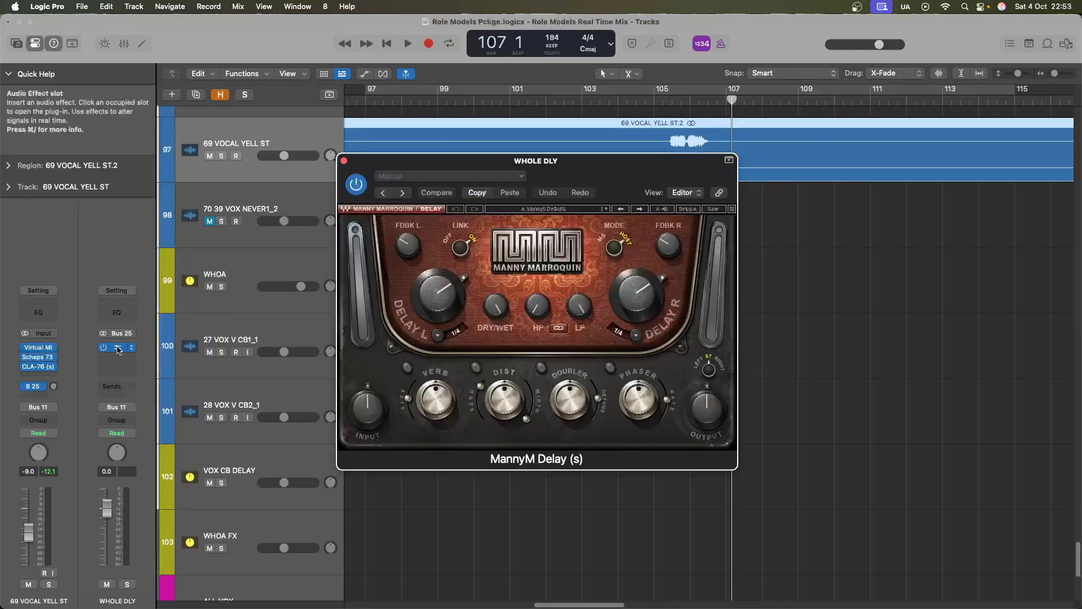
left_click(53, 387, "alt")
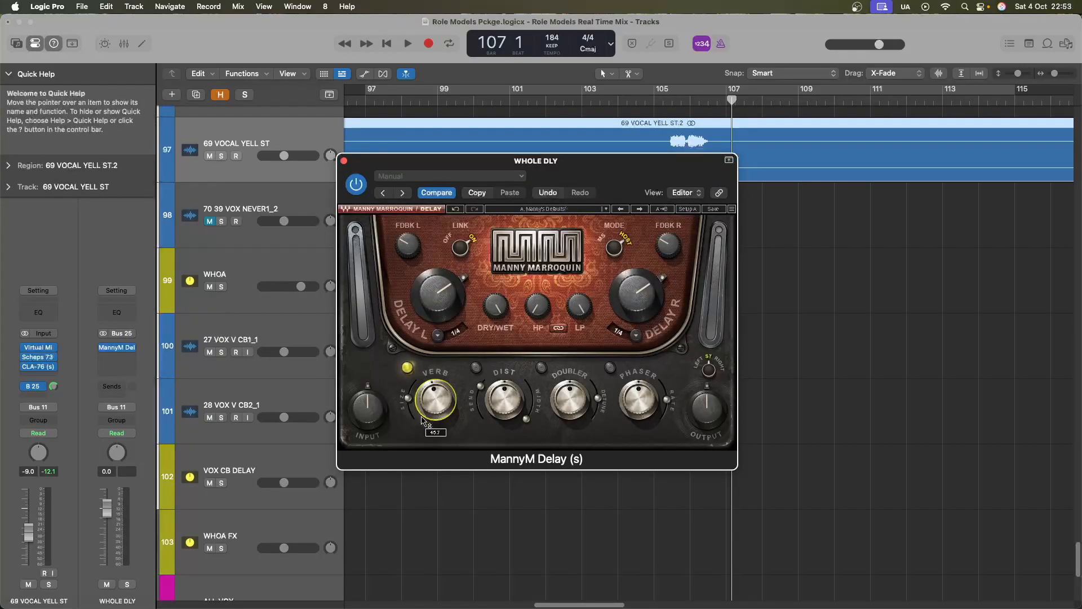
left_click(438, 335)
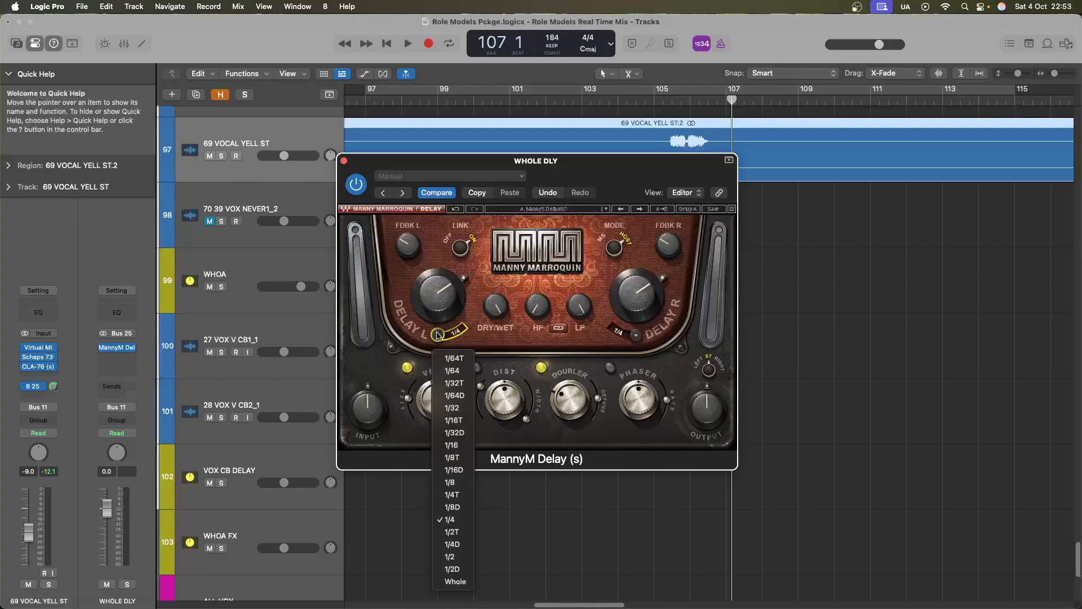
left_click(450, 557)
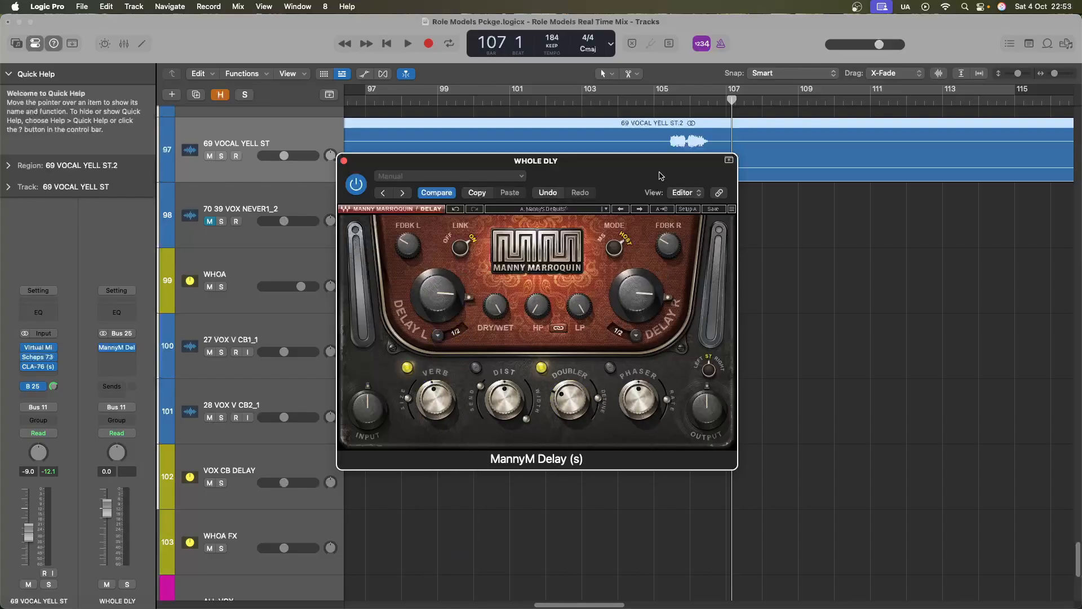
Audition the delayed yell in the mix, then solo the yell track and replay it from bar 105
key("space")
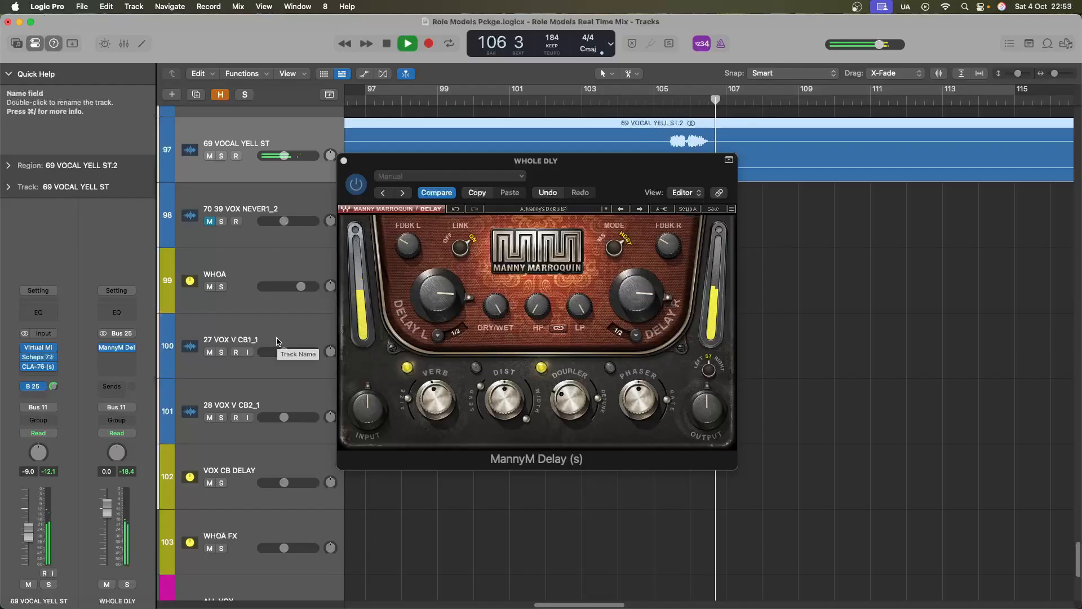
key("space")
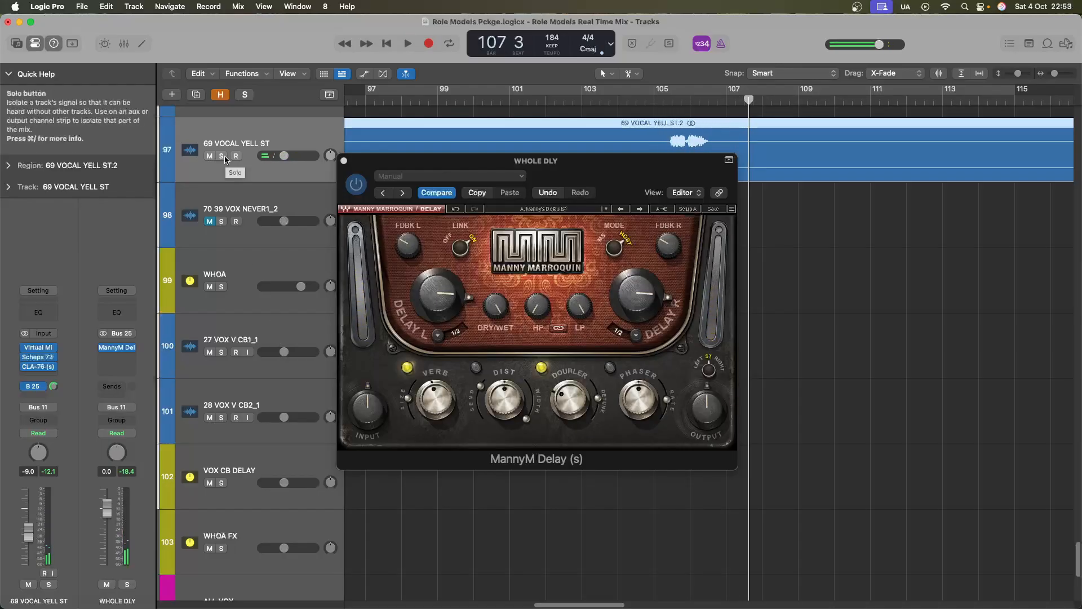
key("s")
left_click(652, 100)
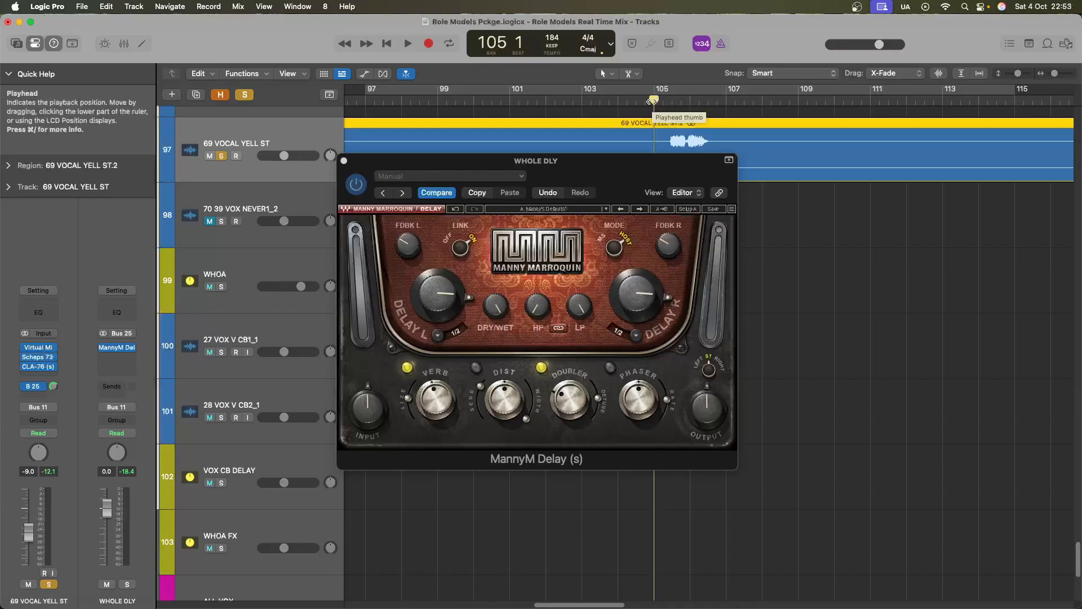
key("space")
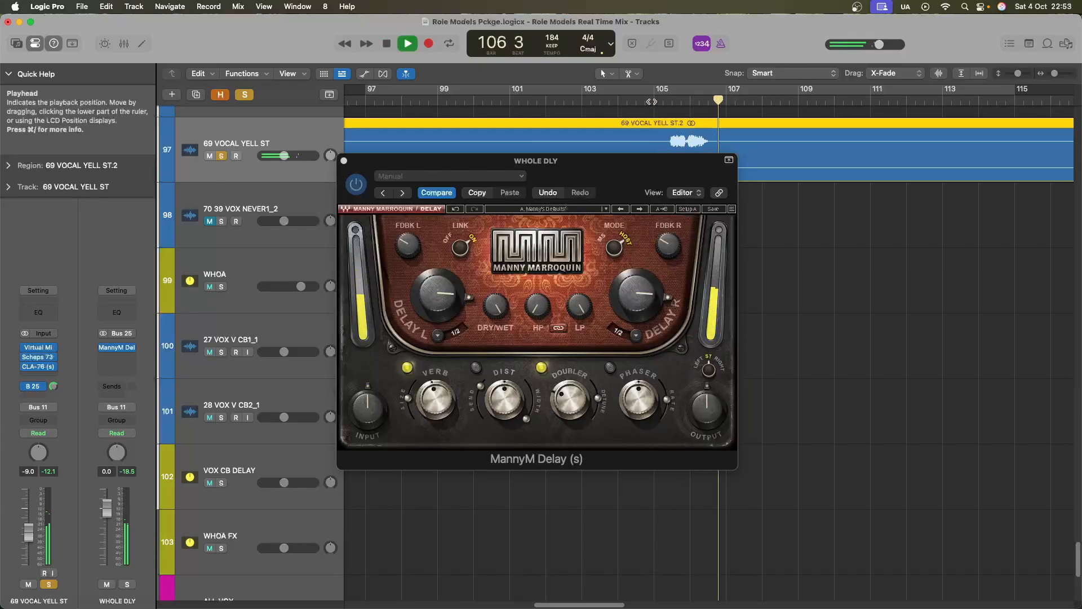
key("space")
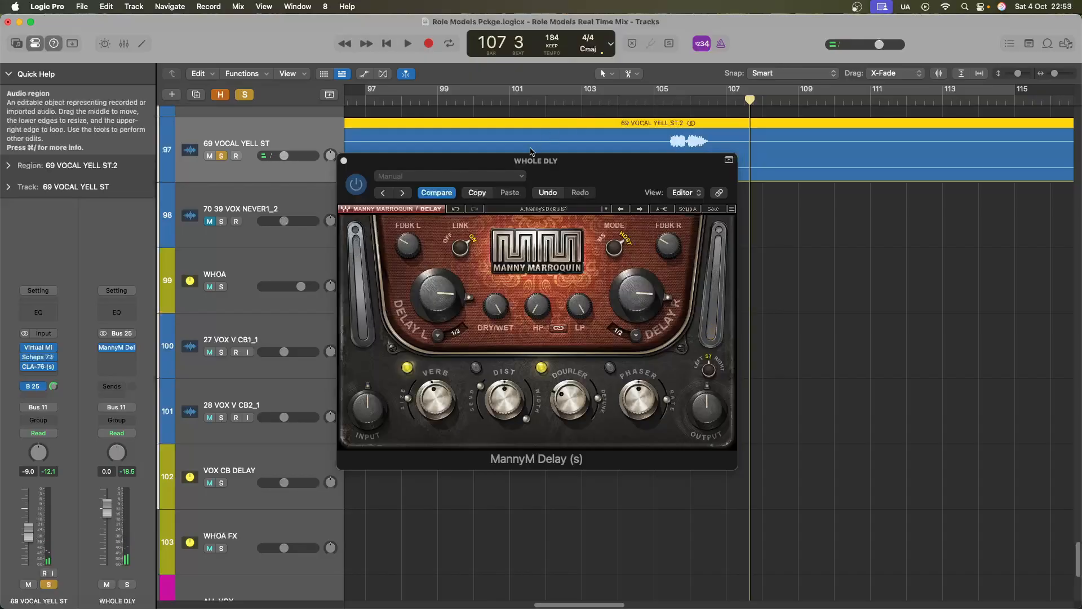
Set both MannyM Delay times to Whole and play the soloed yell from bar 104
left_click(408, 244)
left_click(437, 335)
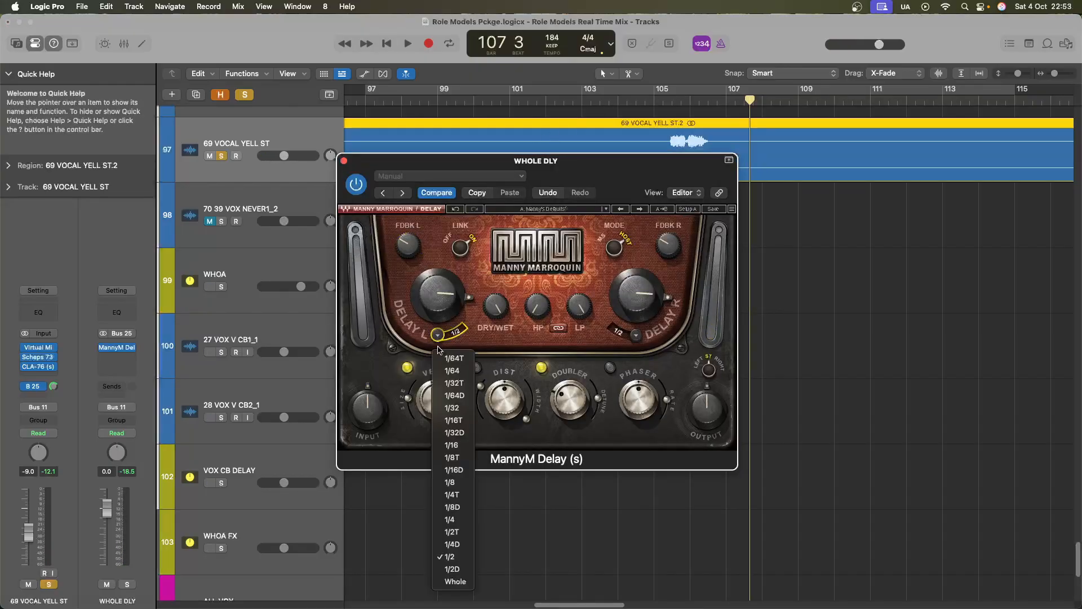
left_click(462, 583)
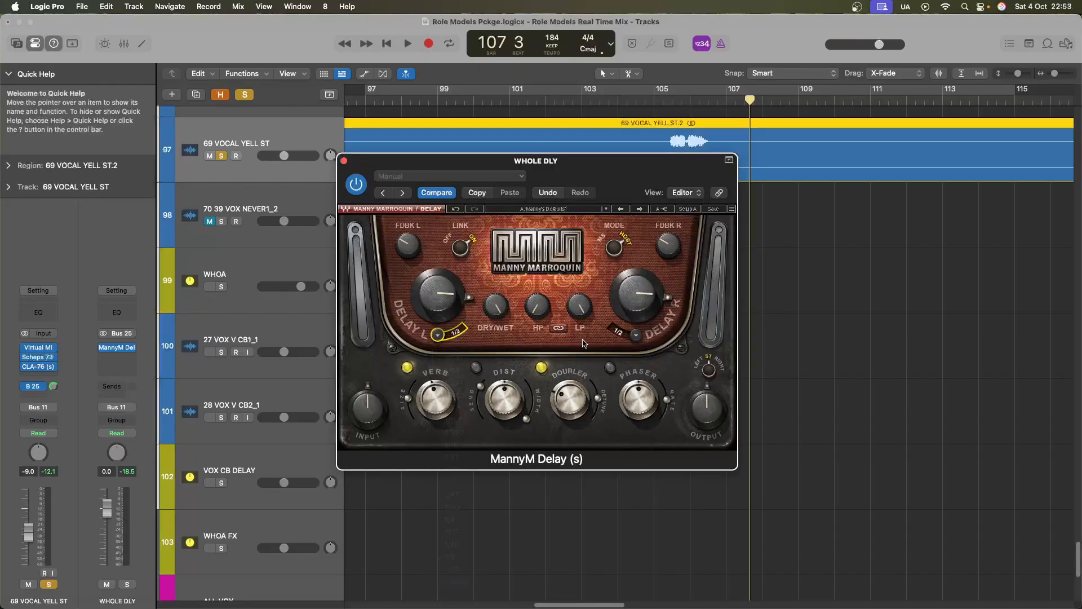
double_click(618, 100)
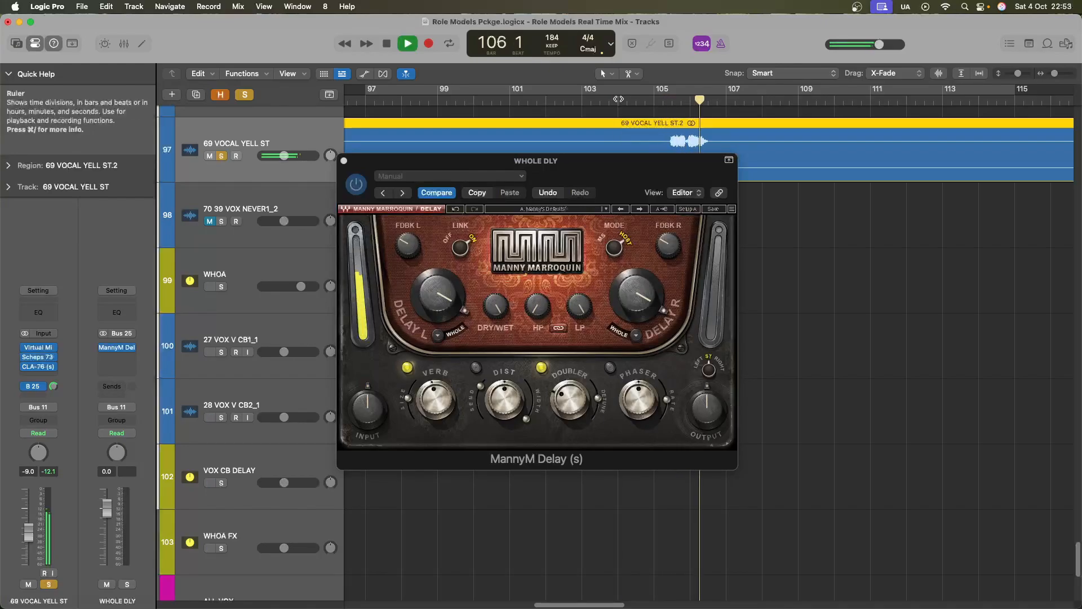
Close MannyM Delay, turn off the yell track's solo and audition the delayed yell in the full mix from bar 103
key("space")
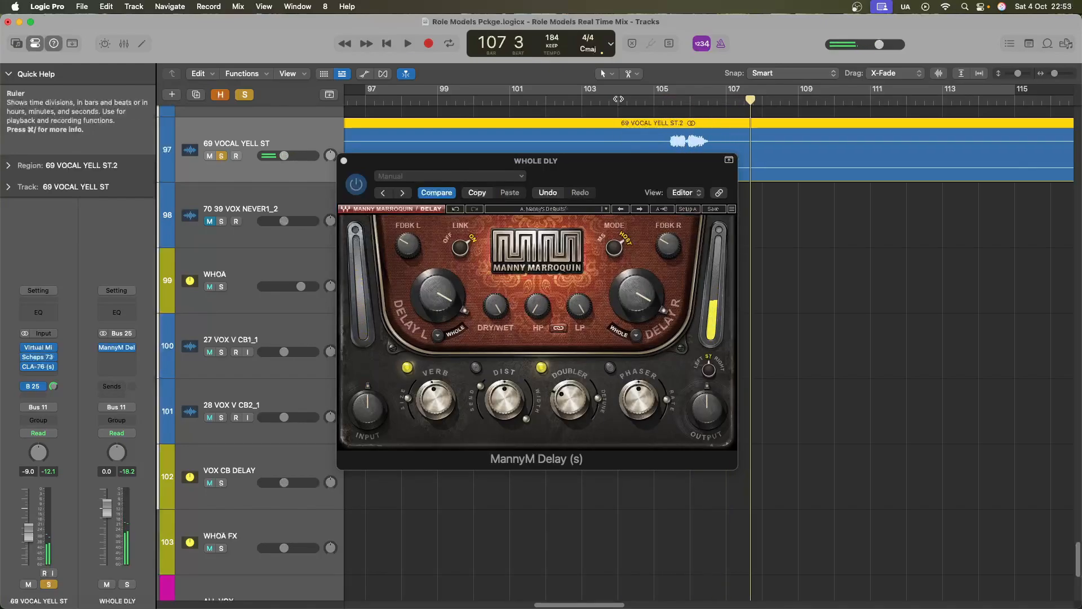
left_click(343, 161)
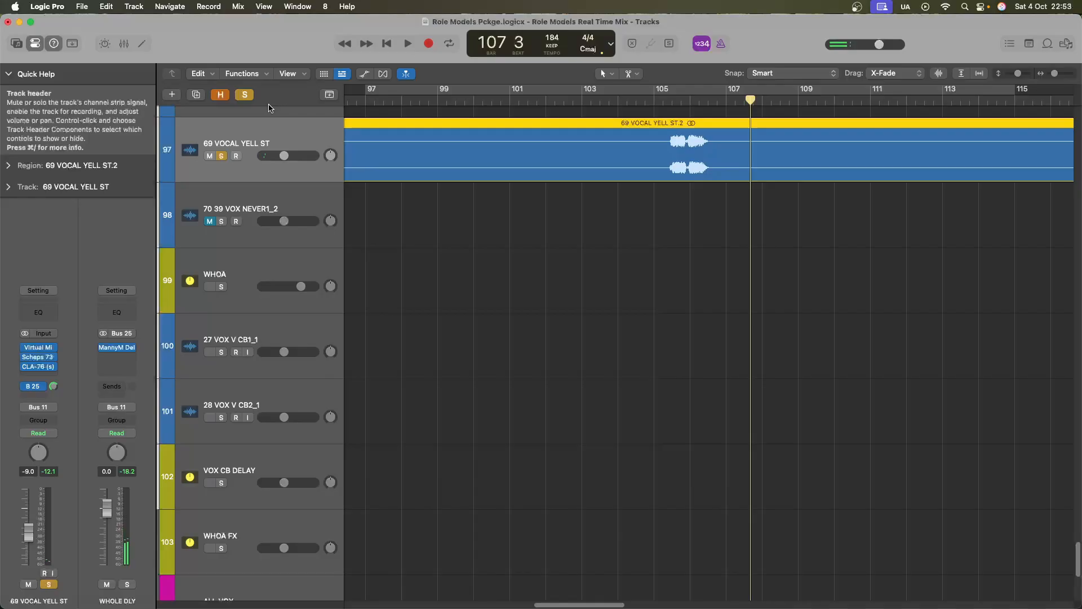
left_click(244, 94)
double_click(581, 102)
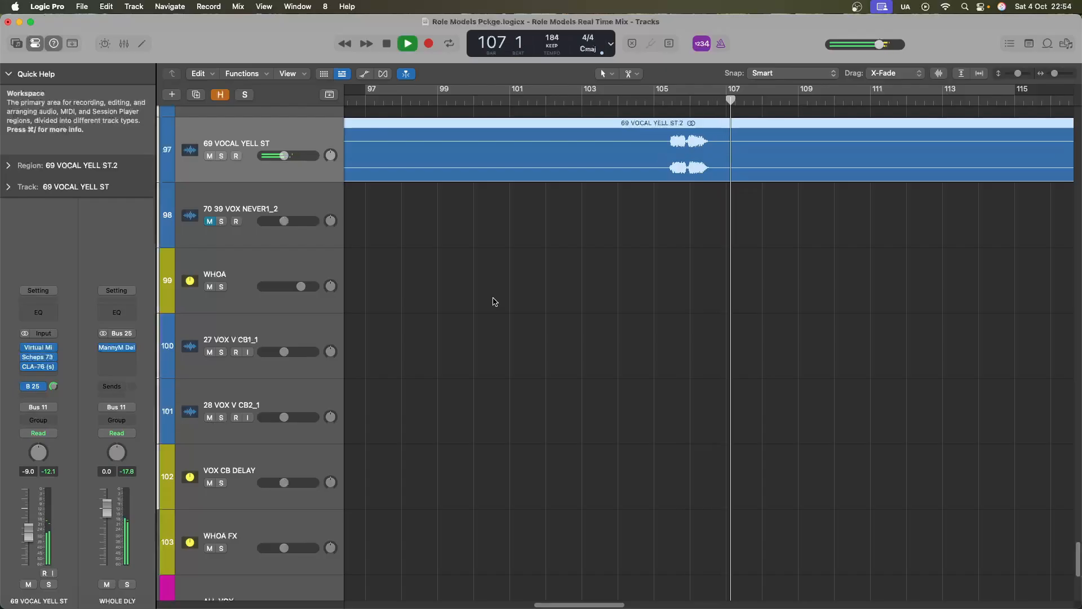
key("space")
Set both MannyM Delay times on the WHOLE DLY bus to 1/2 and replay the yell in the mix from bar 103
left_click(116, 347)
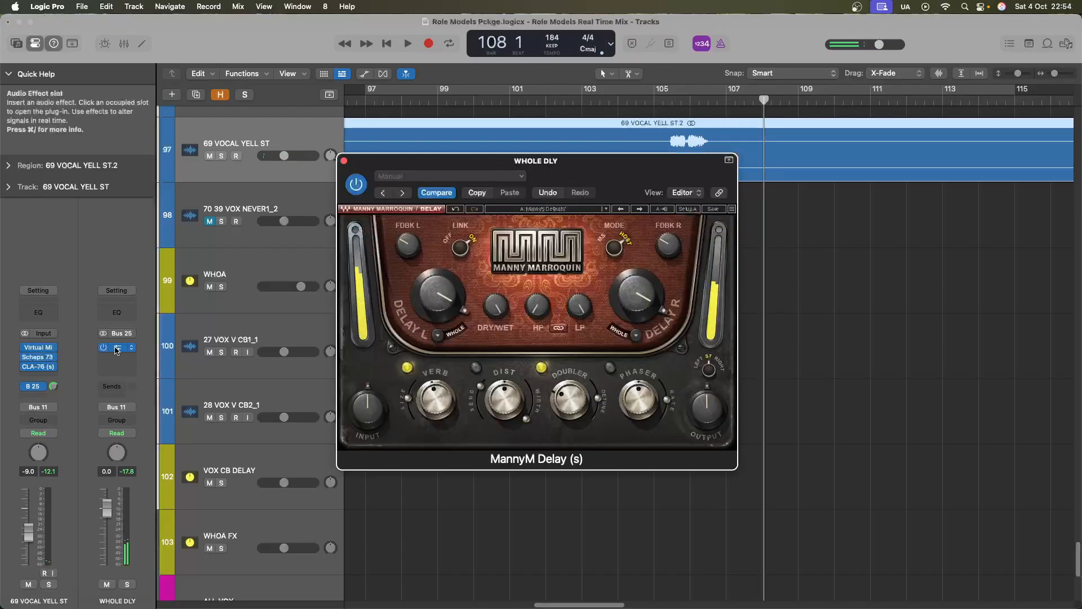
left_click(437, 335)
left_click(444, 395)
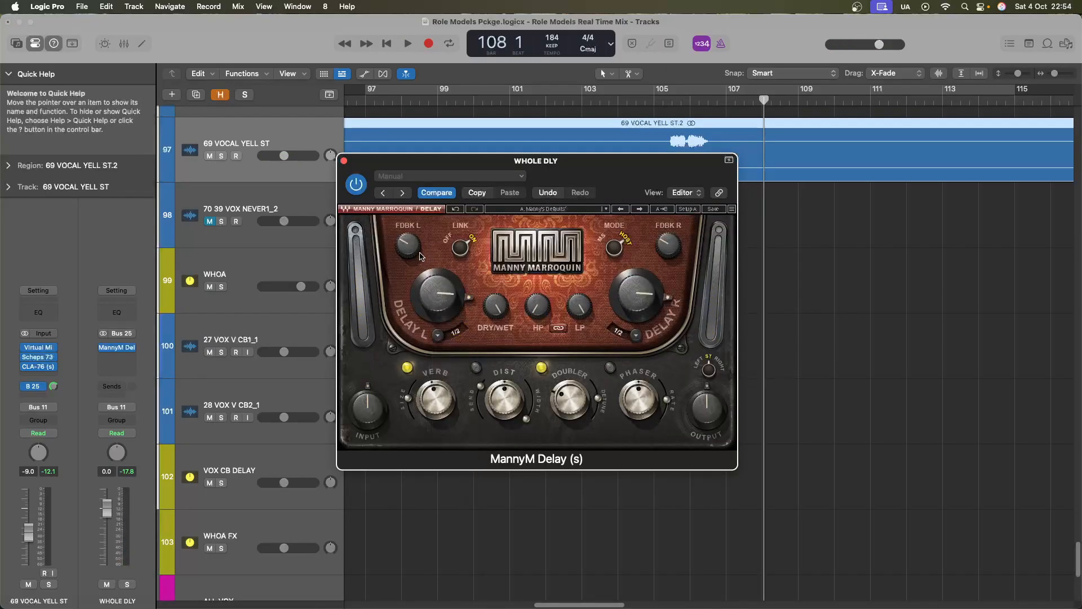
left_click(344, 161)
double_click(577, 99)
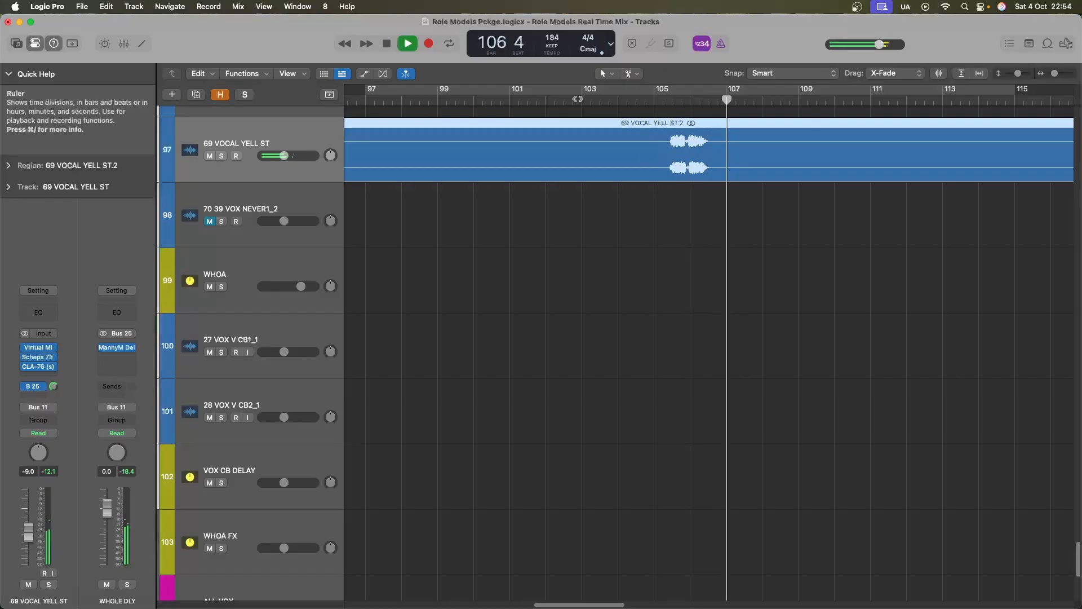
key("space")
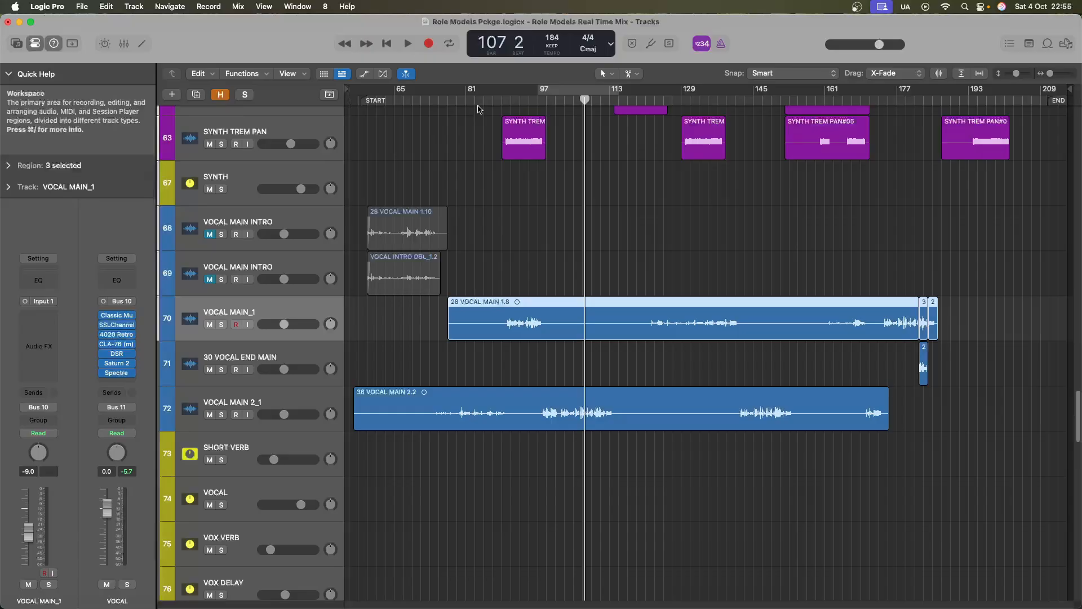
Check VOCAL MAIN_1 from bar 89, then copy VOCAL MAIN 2_1's plug-ins and Bus 16 and Bus 17 sends onto its channel strip
left_click(501, 101)
key("space")
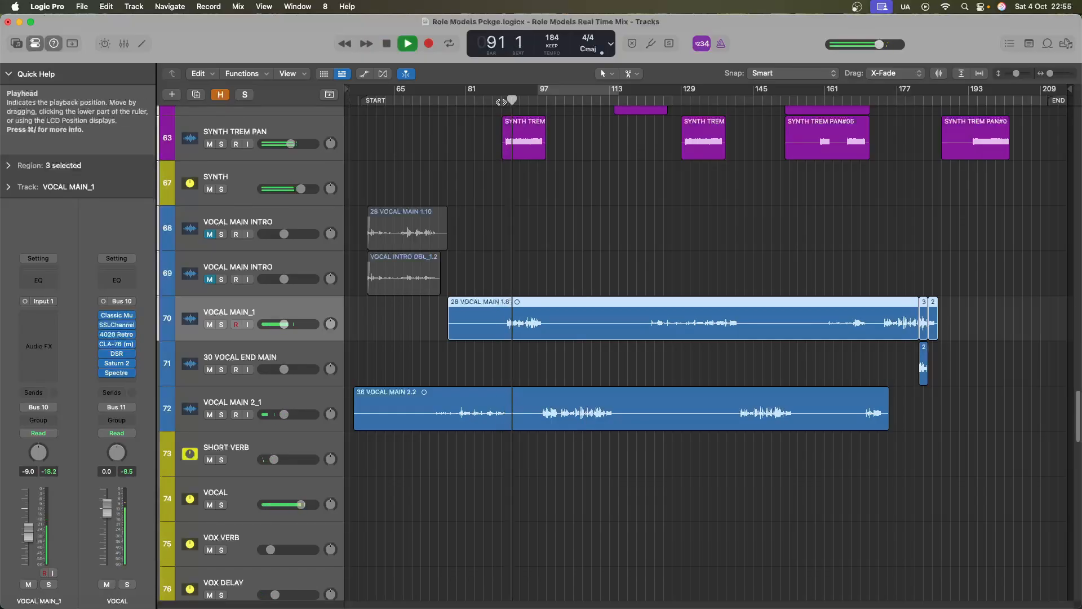
key("space")
key("x")
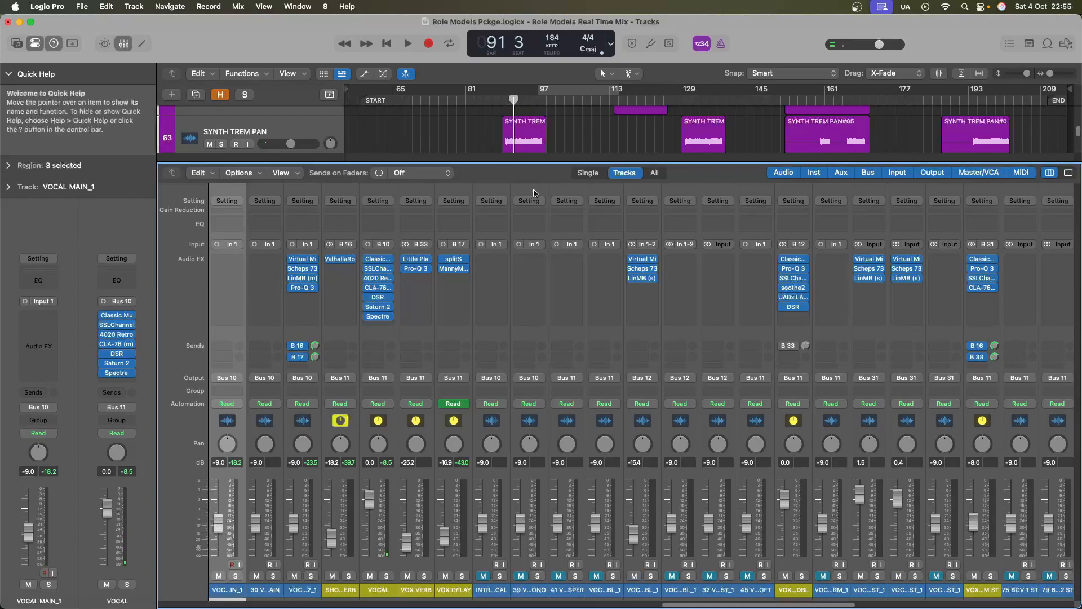
scroll(381, 326, "left", 2)
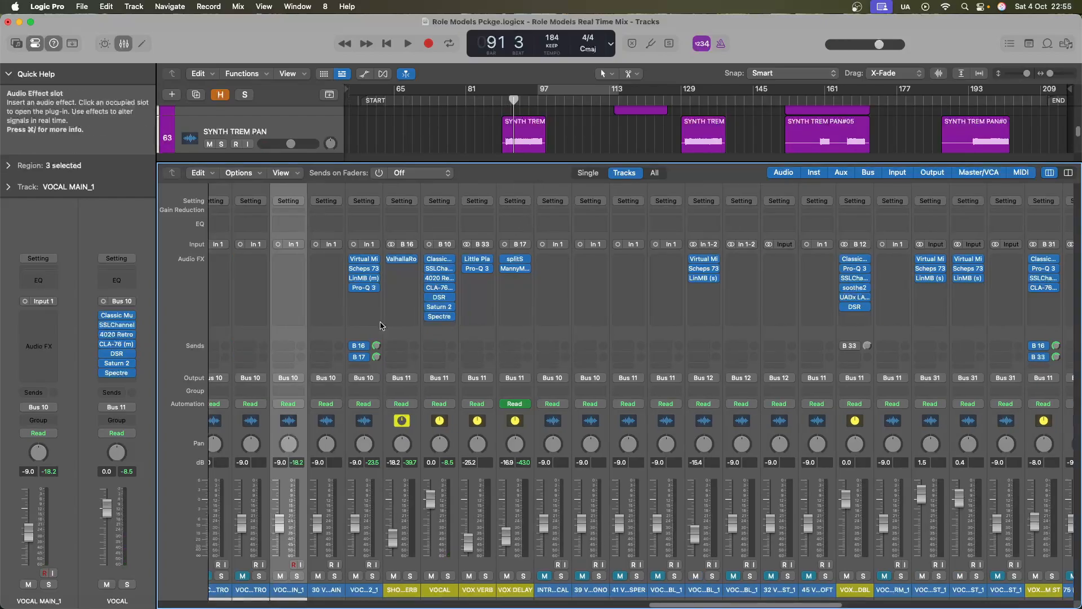
key("x")
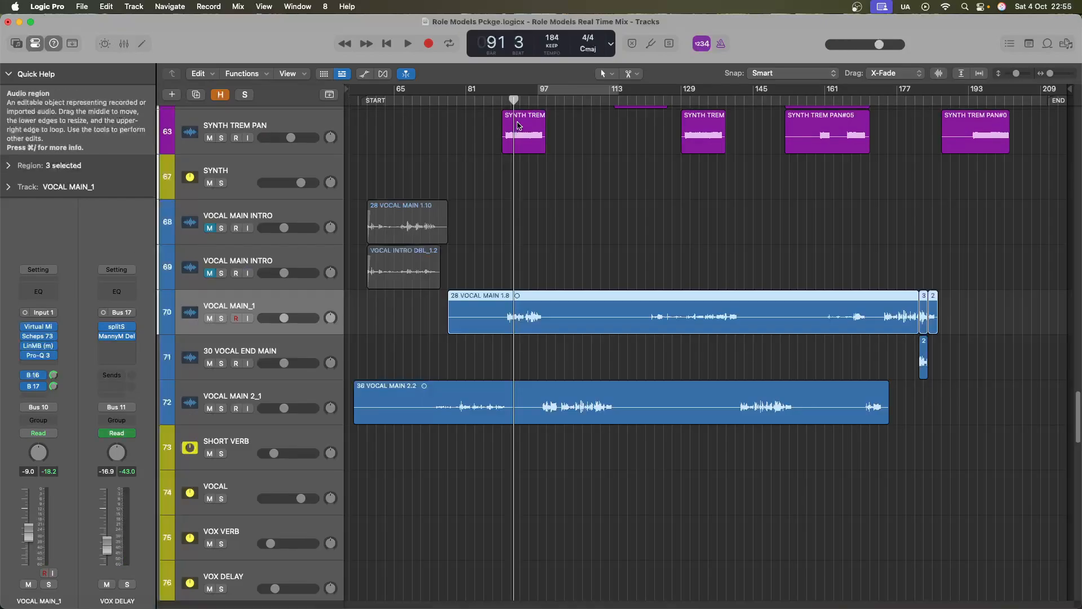
Play the lead vocals from about bar 86, where VOCAL MAIN 2_1 hands over to VOCAL MAIN_1
left_click_drag(513, 99, 488, 100)
key("space")
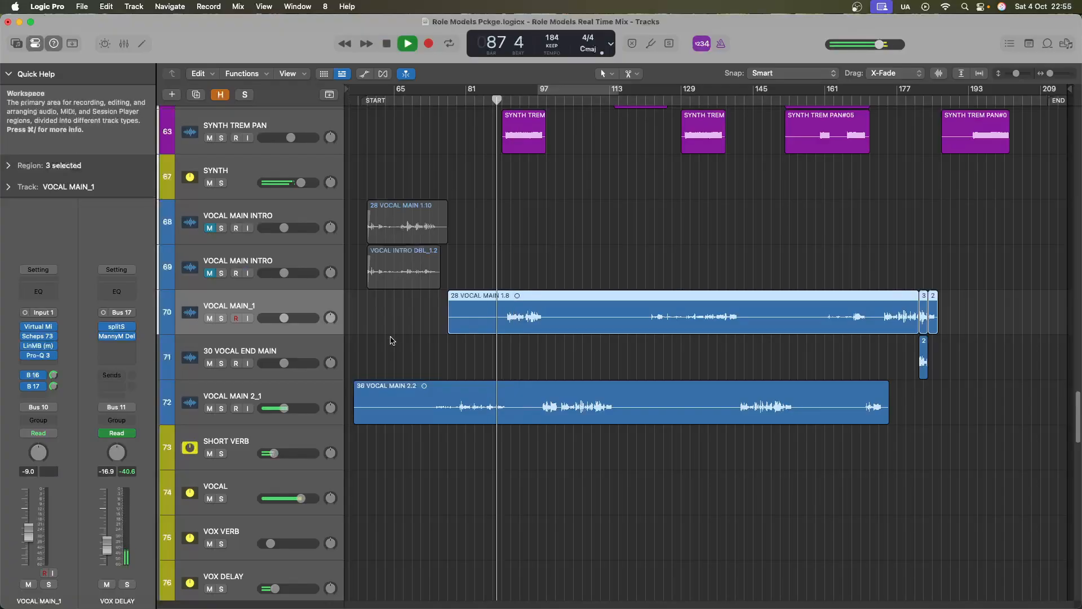
key("space")
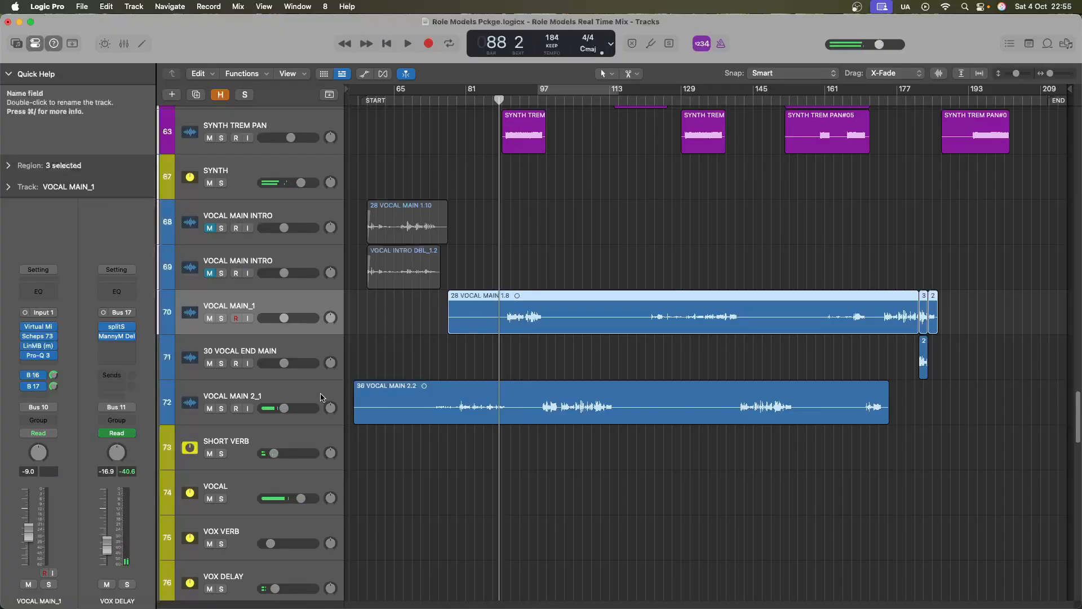
Mute VOCAL MAIN 2_1 briefly while playing from bar 88 to check which lead vocal is sounding, then unmute it
key("super+Down")
key("super+Down")
key("super+Down")
key("super+Down")
key("super+Down")
key("super+Down")
key("super+Right")
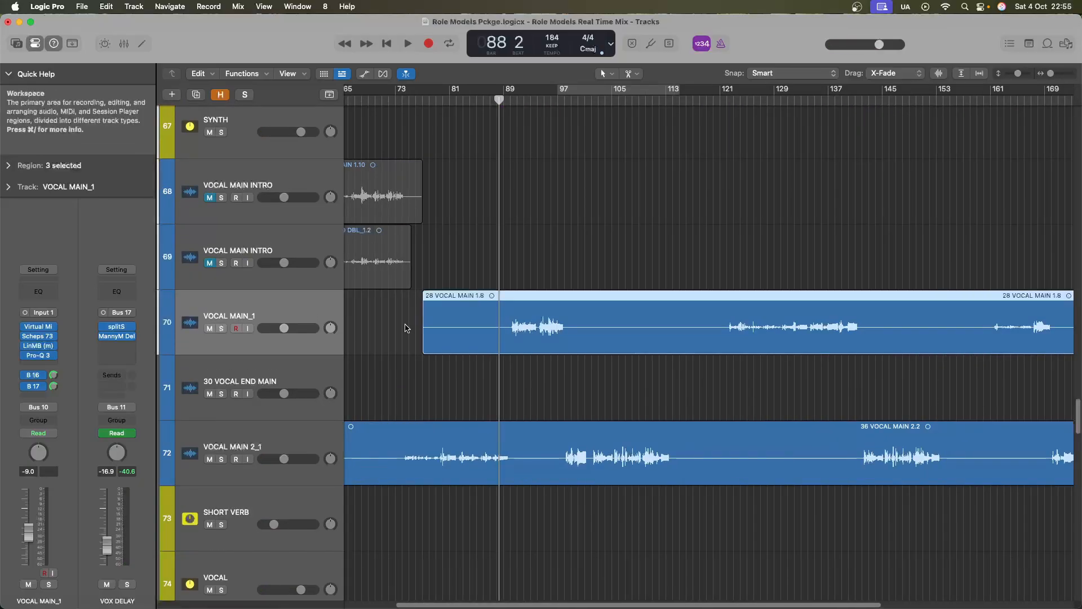
key("super+Right")
key("super+Down")
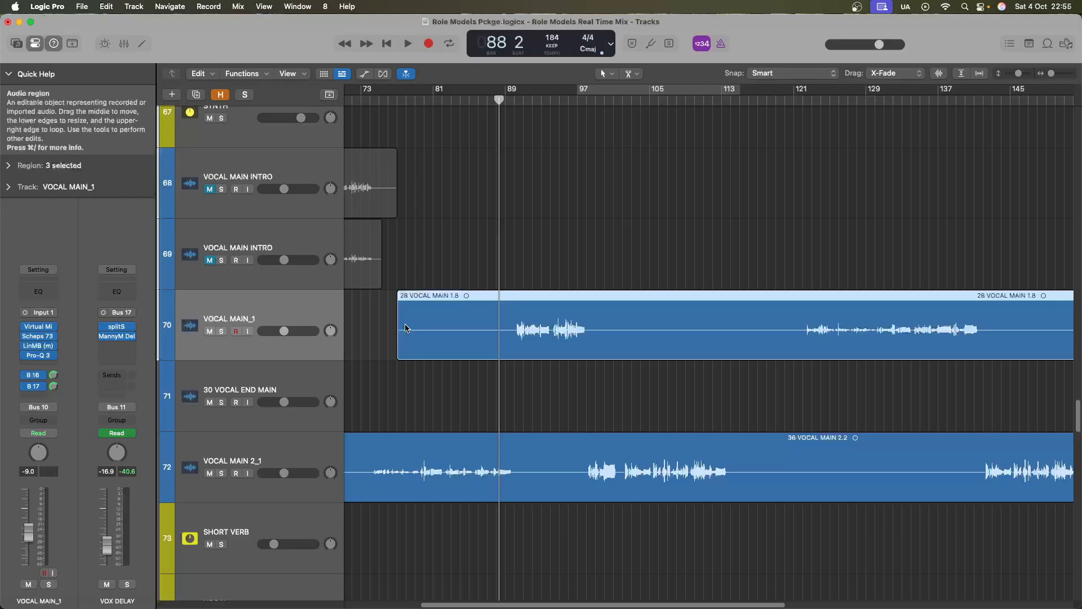
left_click(210, 474)
key("space")
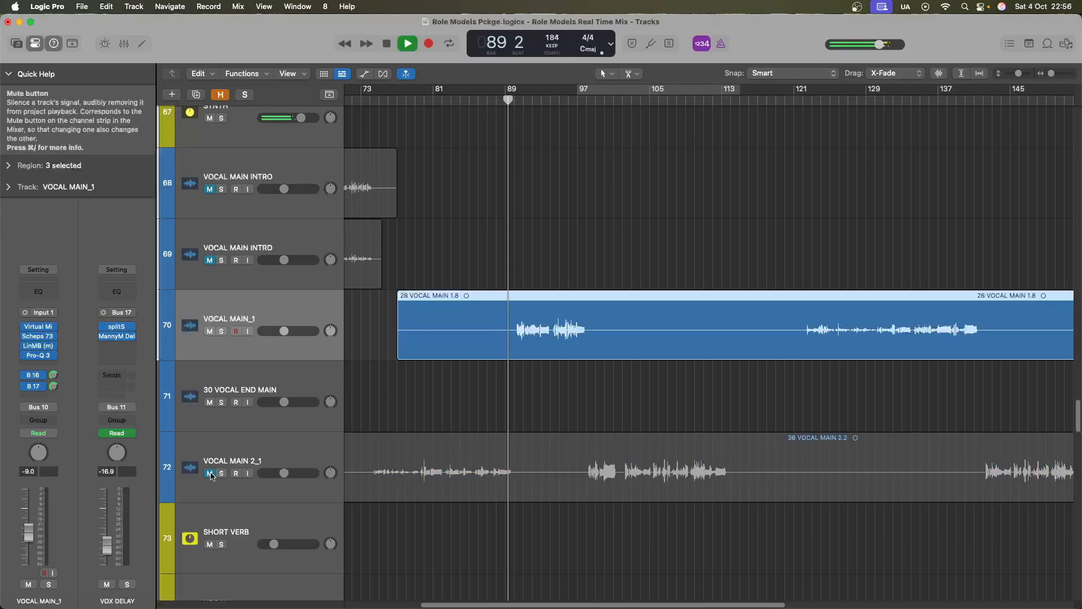
left_click(209, 474)
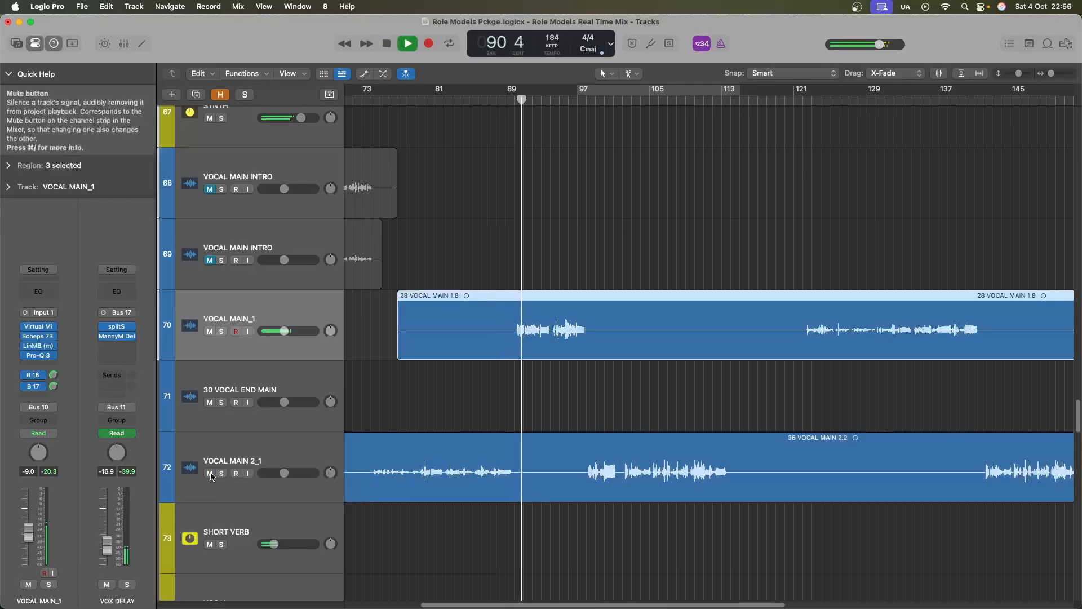
key("super+Up")
key("super+Left")
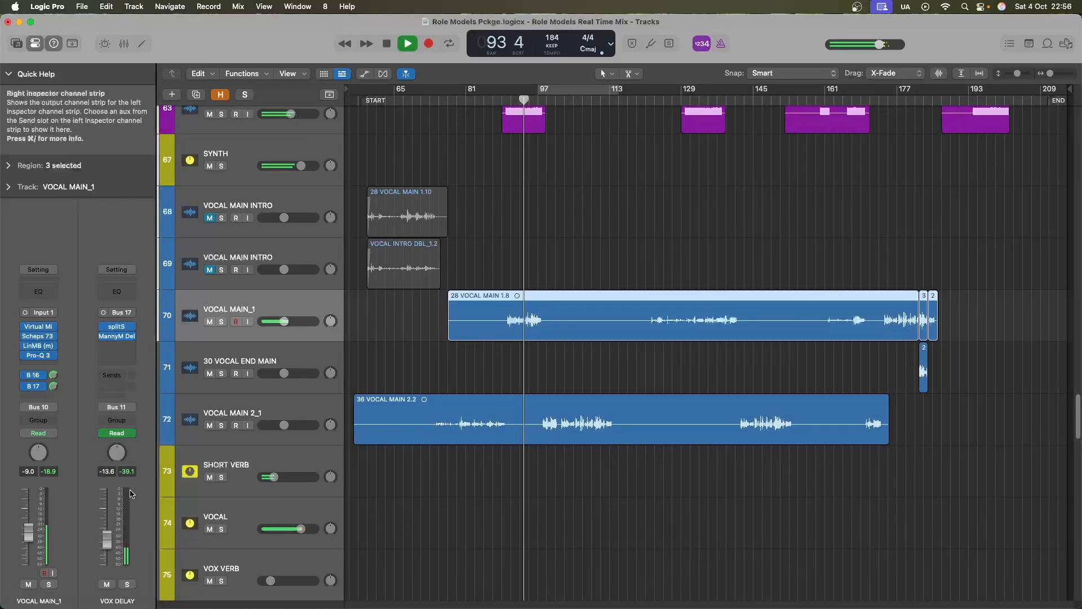
key("space")
Add a bell cut of about -2.1 dB at 857 Hz in VOCAL MAIN_1's Pro-Q 3 and replay the vocal from bar 89
left_click(39, 356)
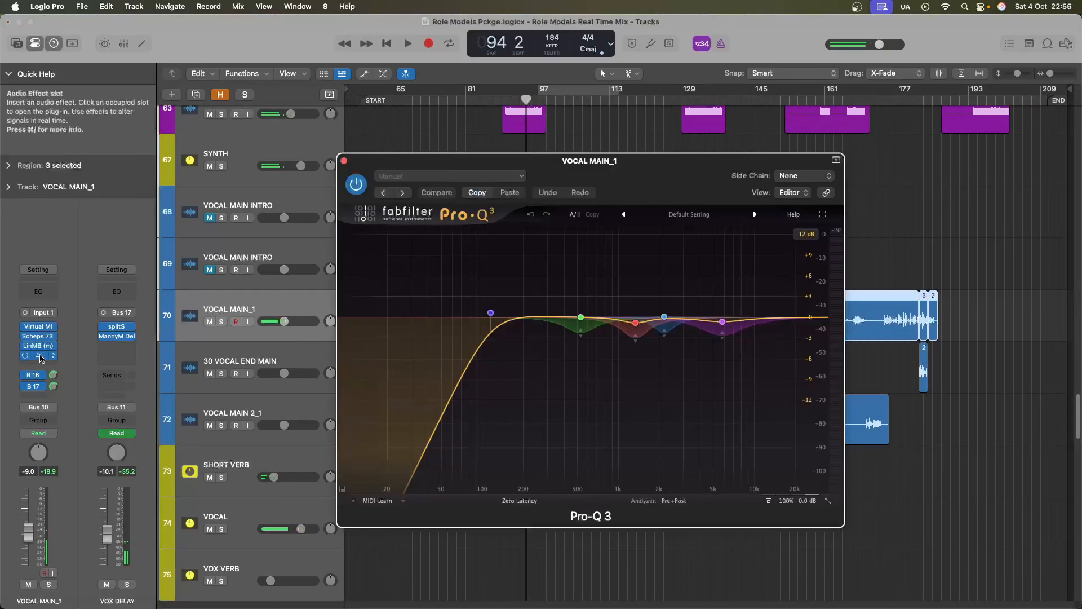
key("space")
left_click_drag(646, 317, 610, 333)
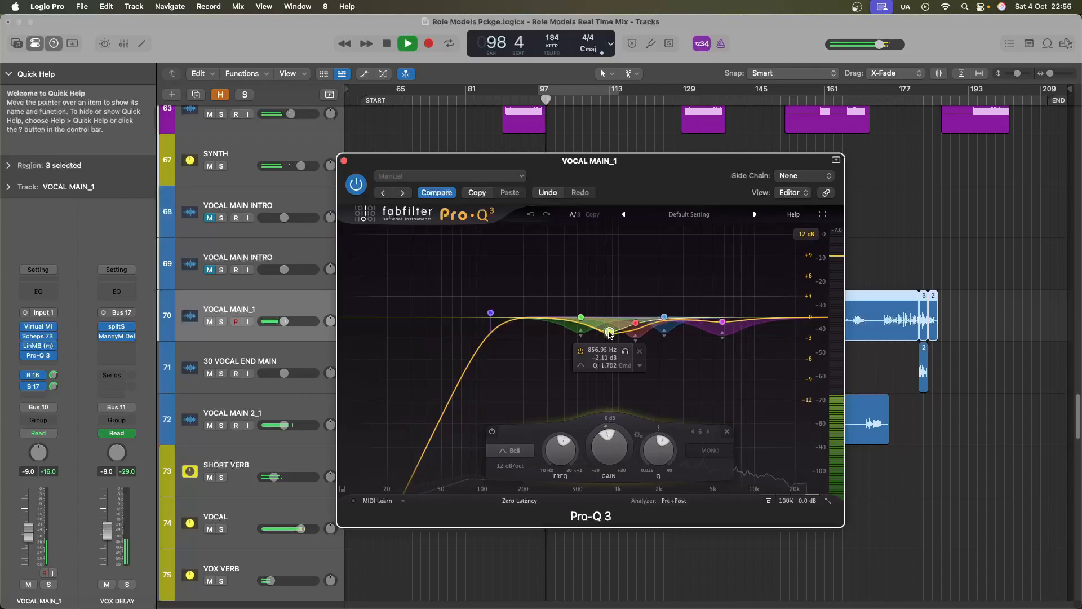
left_click(343, 161)
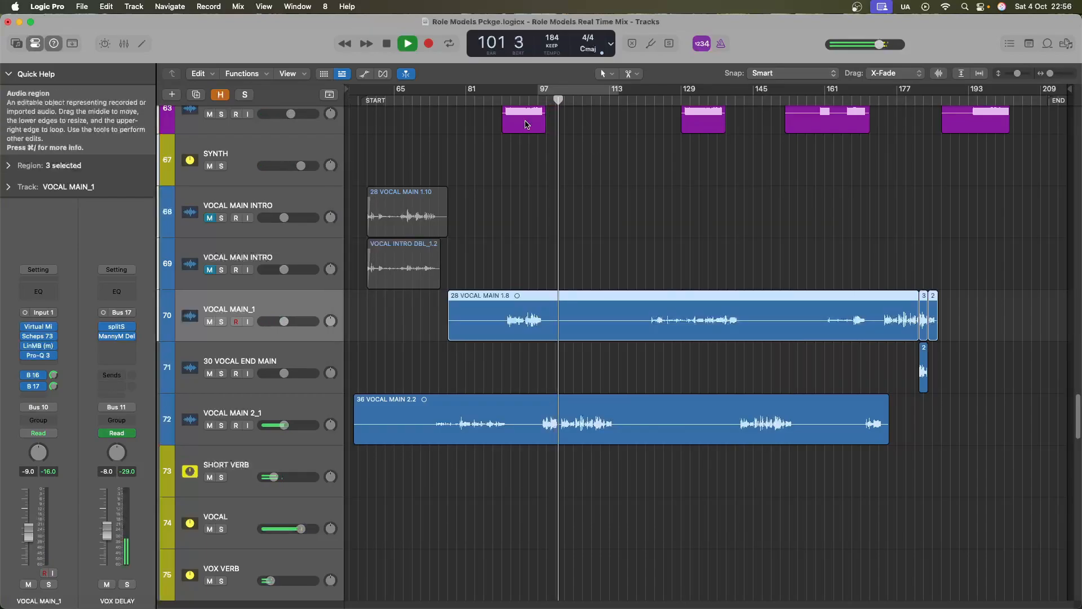
left_click(502, 99)
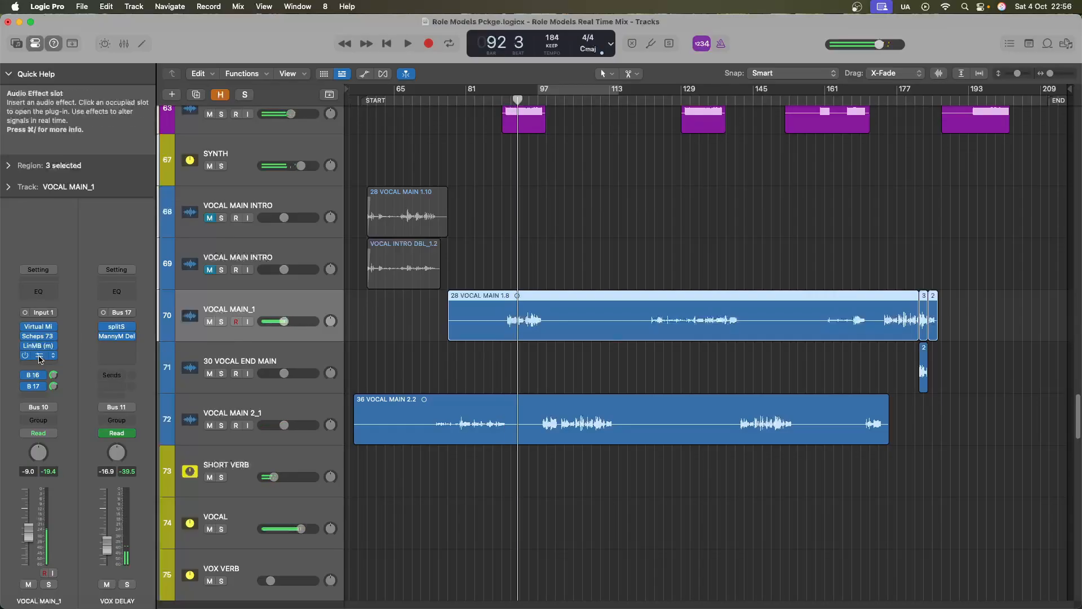
Split the VOCAL MAIN_1 region just before its first phrase near bar 90 and delete the silent part ahead of it
key("super+Down")
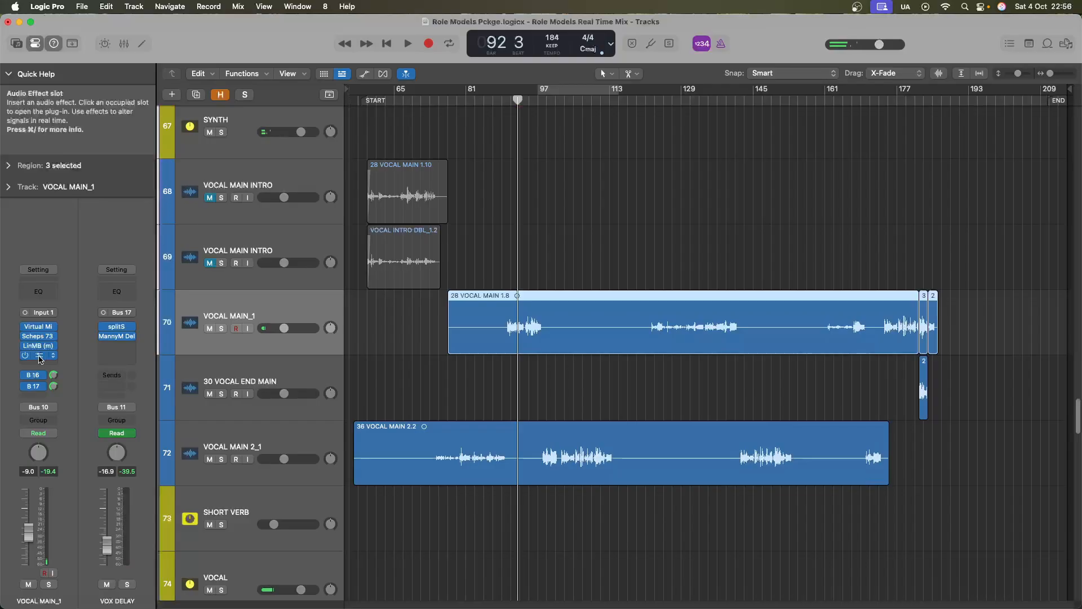
left_click(503, 361)
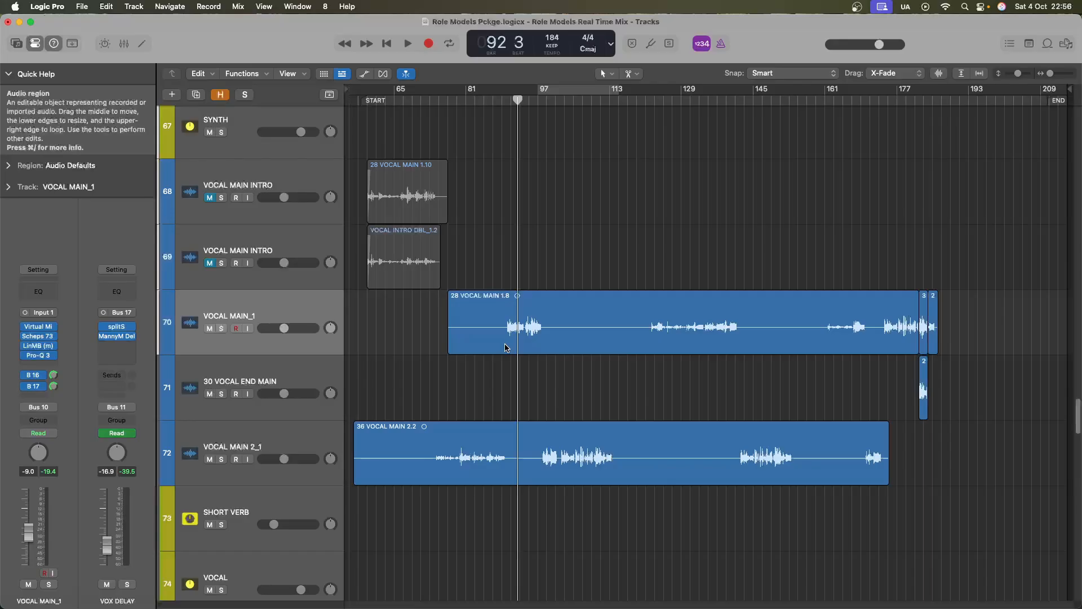
key("super+Down")
key("super+Right")
key("super+Right")
key("super+Right")
scroll(498, 356, "left", 5)
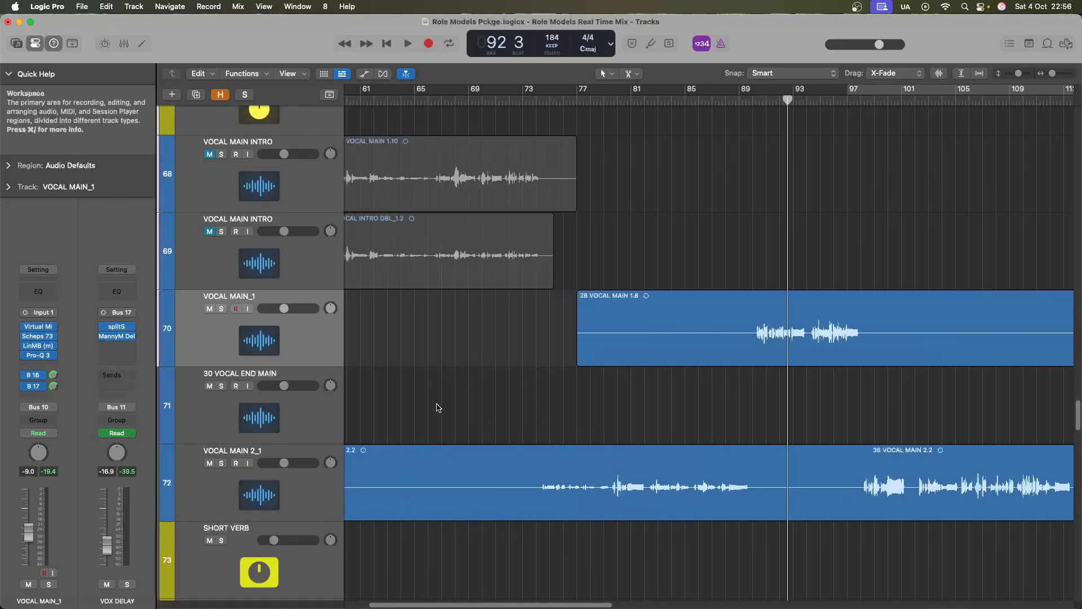
scroll(438, 408, "right", 3)
left_click(611, 346, "super")
left_click(583, 356)
key("Delete")
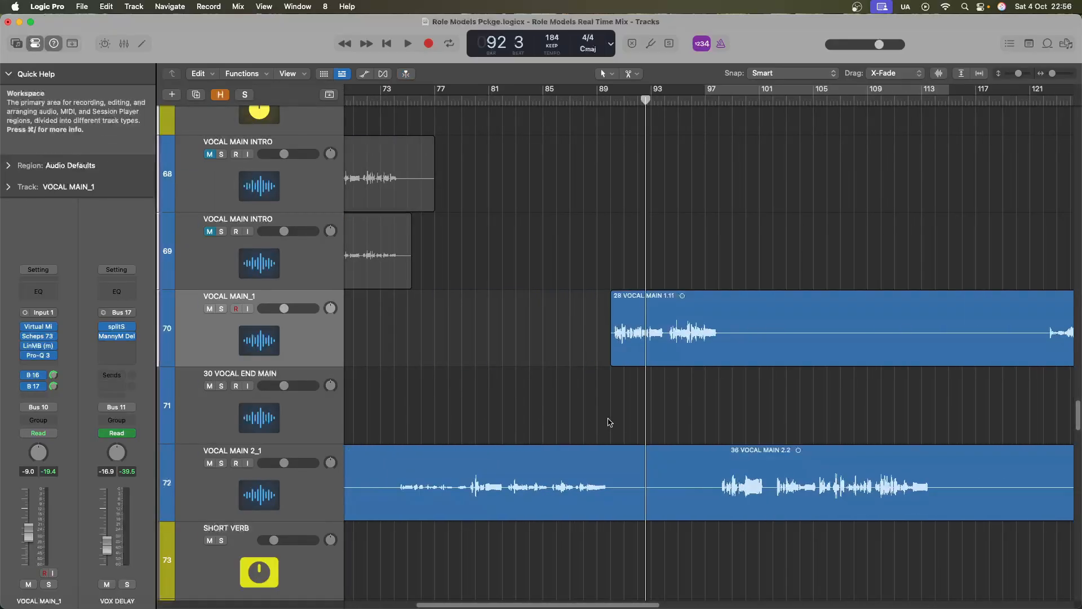
Split the VOCAL MAIN 2_1 region near bar 90, move its earlier part to VOCAL MAIN_1, and rename the source track VOCAL MAIN CHORUS
left_click(610, 520, "super")
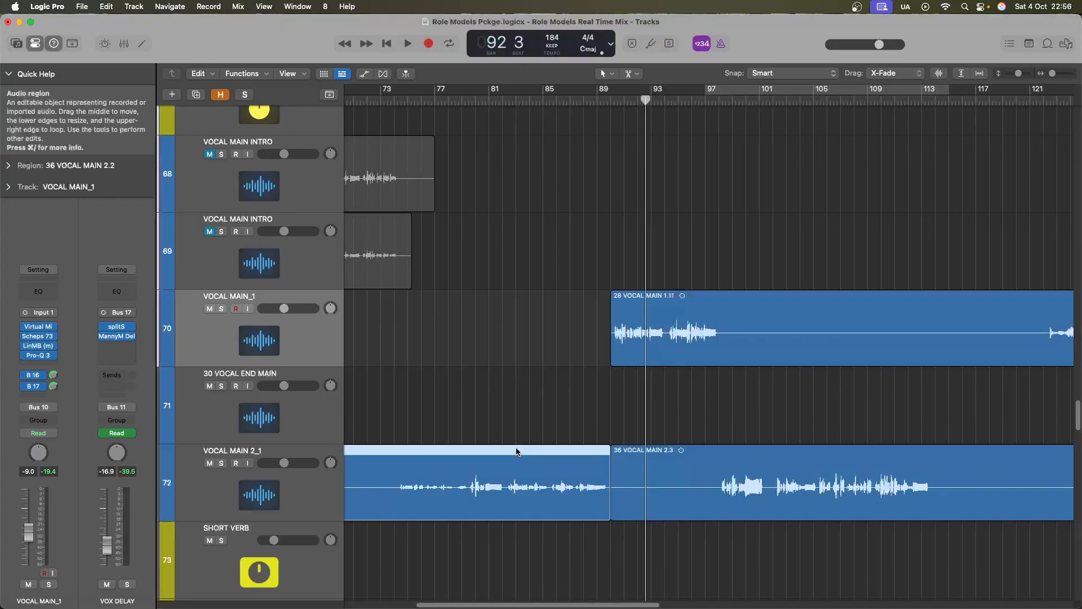
left_click_drag(514, 450, 515, 296)
left_click(252, 458)
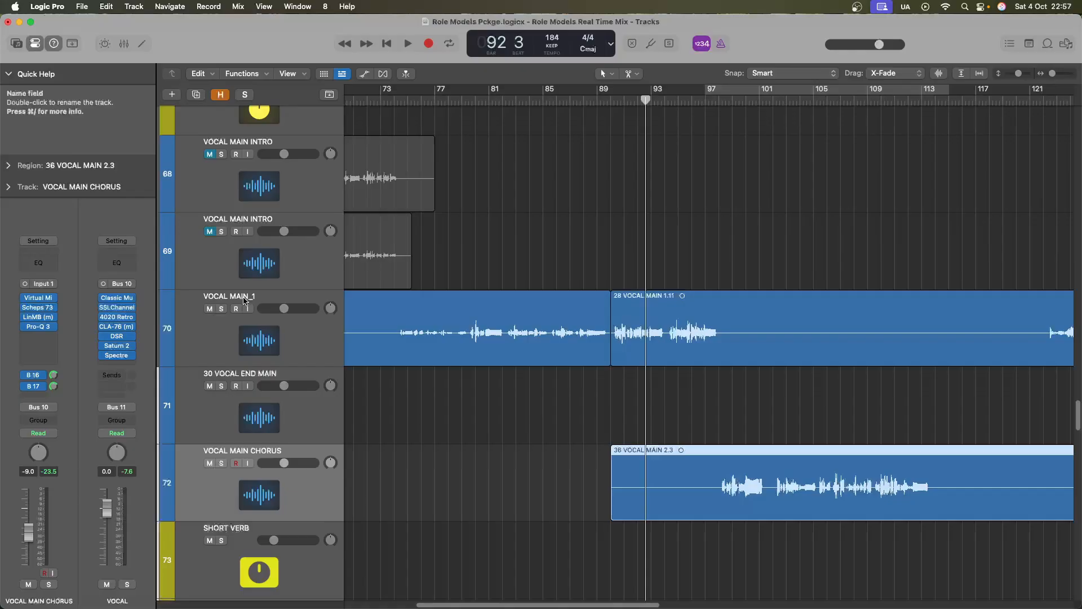
Play the verse vocal on VOCAL MAIN_1 and lower the track's volume to -12.0 dB
scroll(243, 300, "down", 5)
left_click(279, 317)
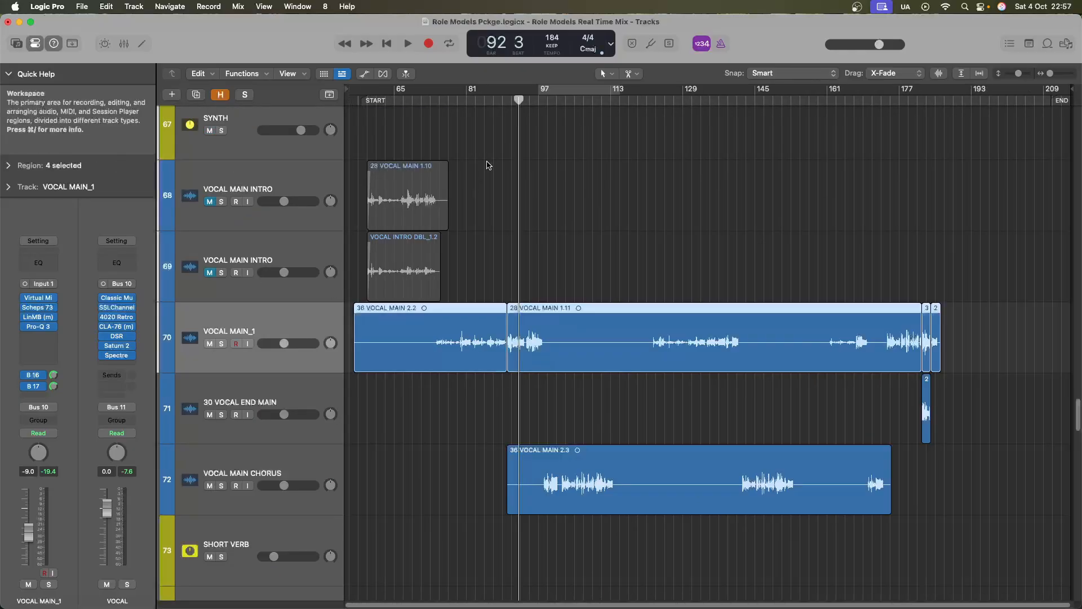
left_click(433, 141, "shift")
key("space")
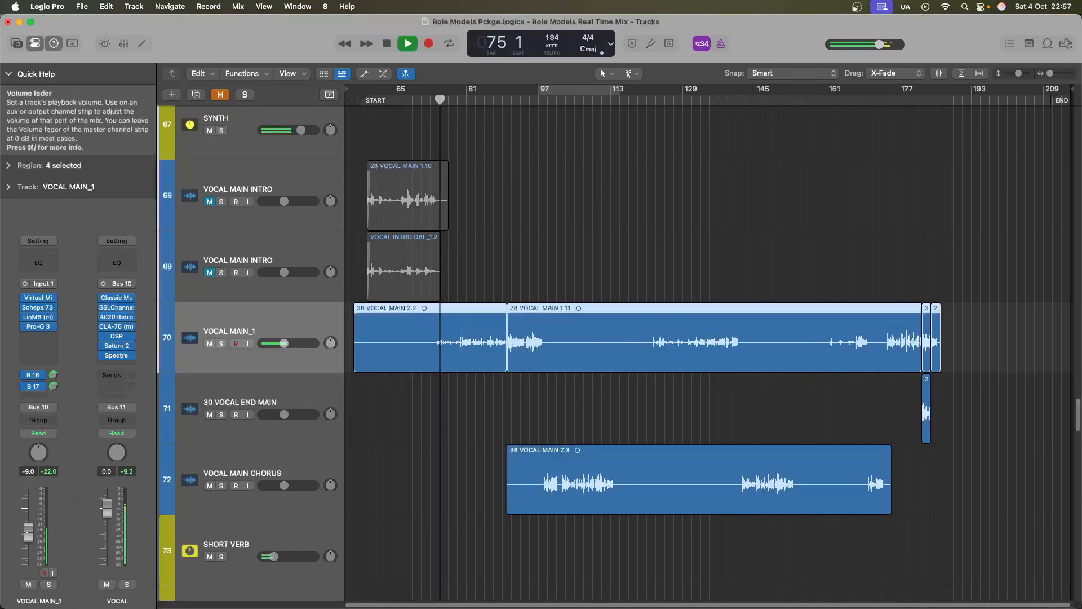
left_click_drag(28, 534, 29, 542)
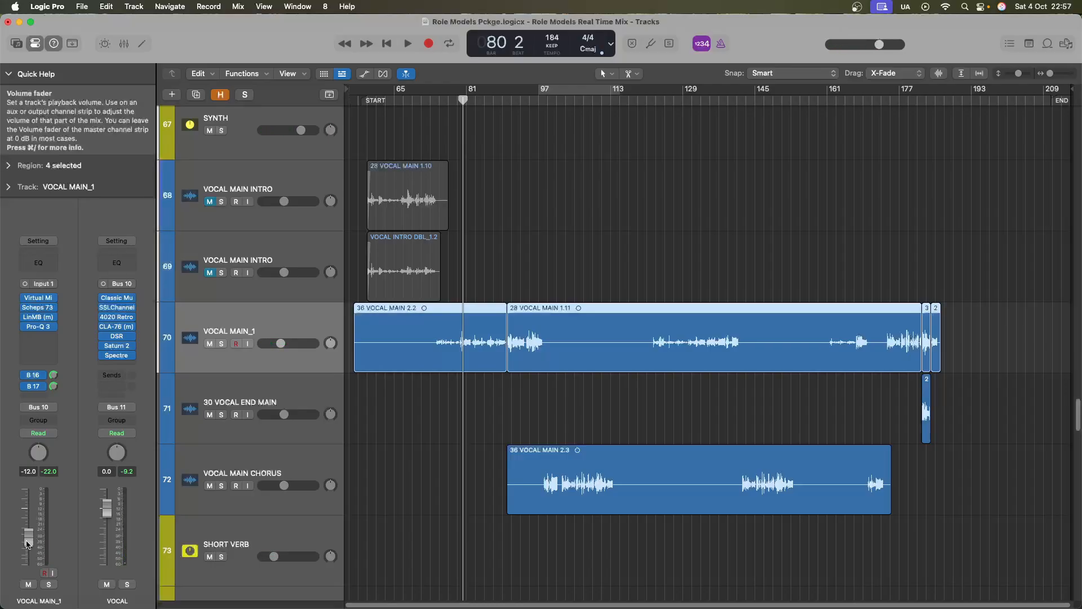
Route VOCAL MAIN_1's output to Bus 11 (ALL VOX) and audition the verse vocal from about bar 73
left_click(38, 407)
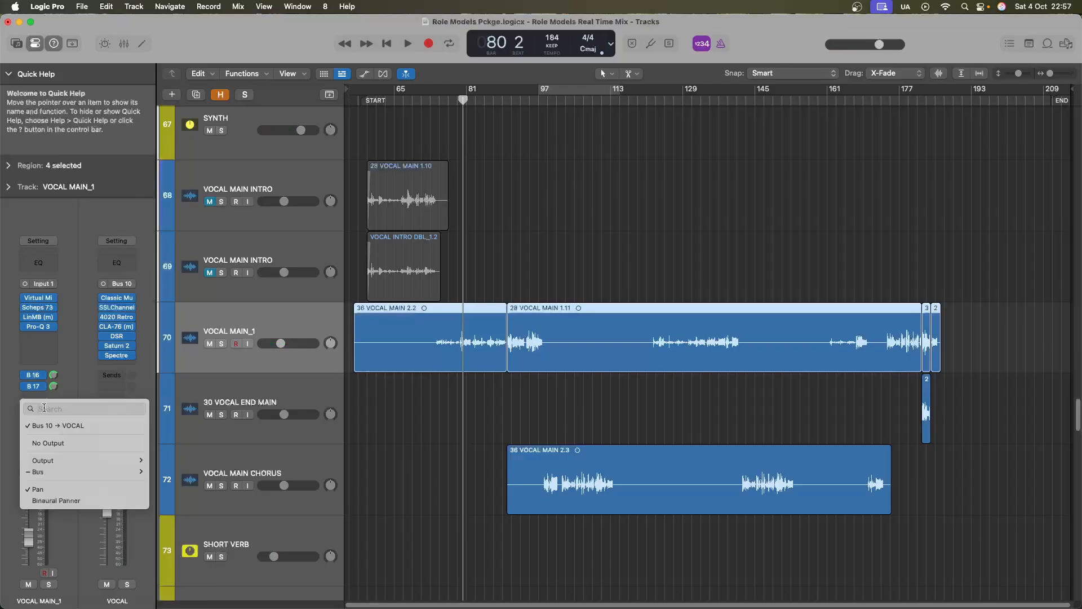
mouse_move(85, 472)
left_click(235, 276)
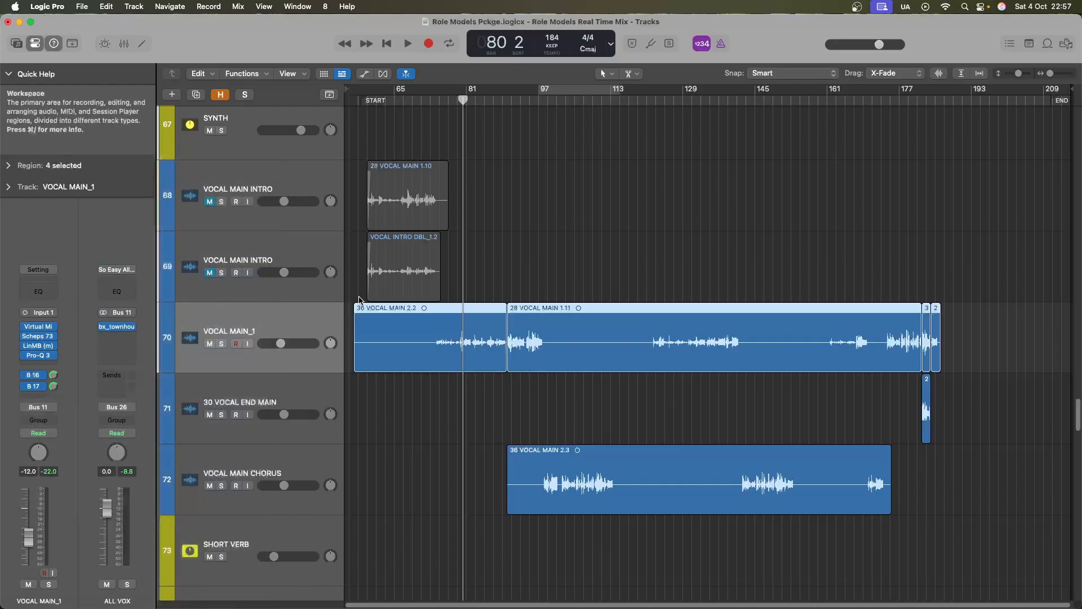
double_click(429, 101)
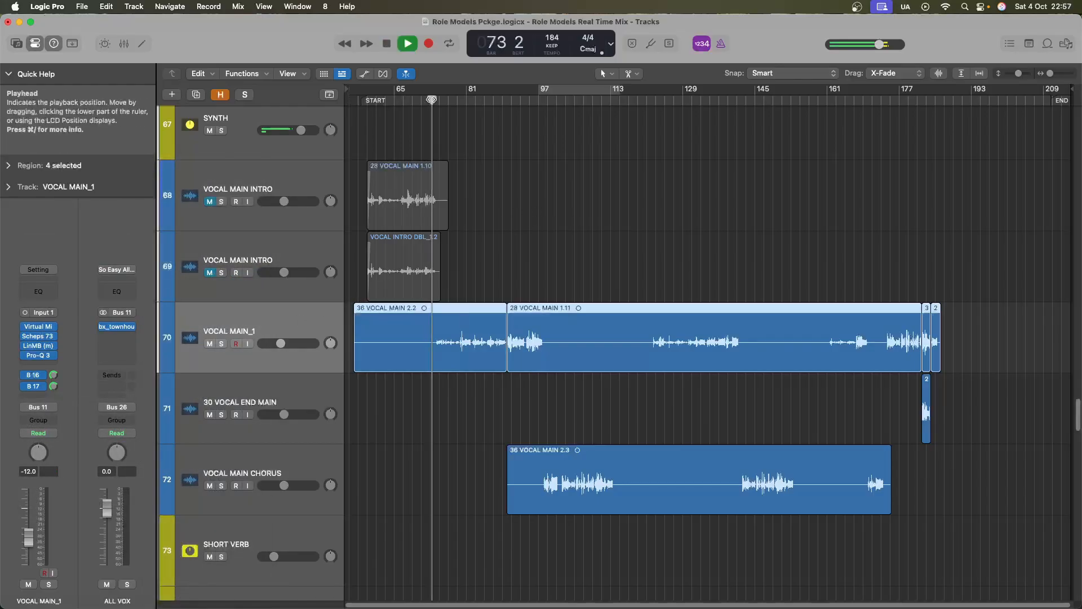
key("super+Down")
key("super+Right")
key("super+Right")
key("super+Right")
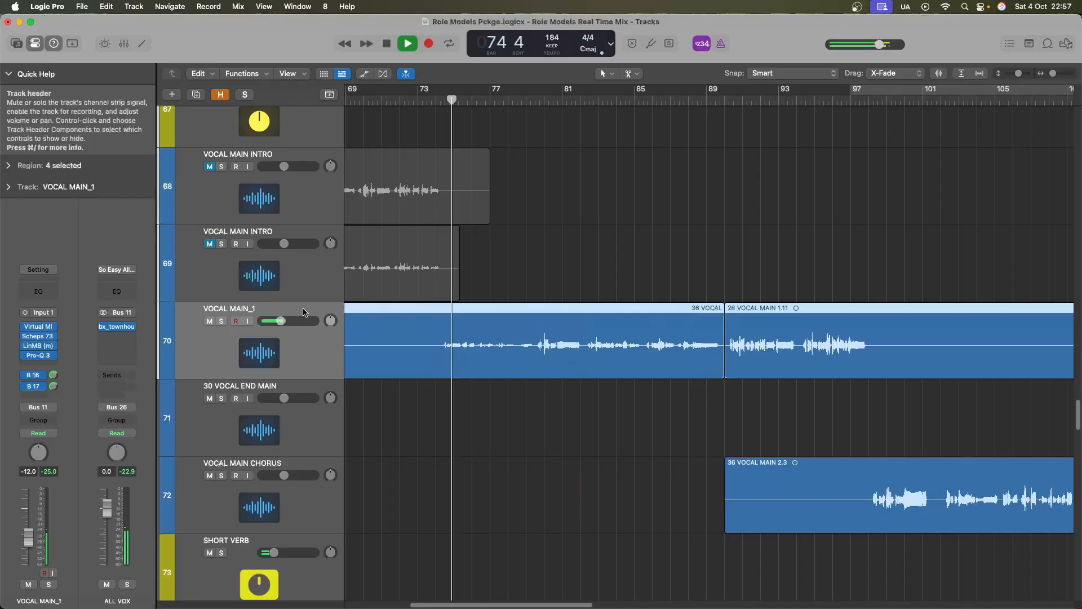
Raise VOCAL MAIN_1's volume to 0.0 dB while the verse plays
left_click_drag(31, 543, 30, 525)
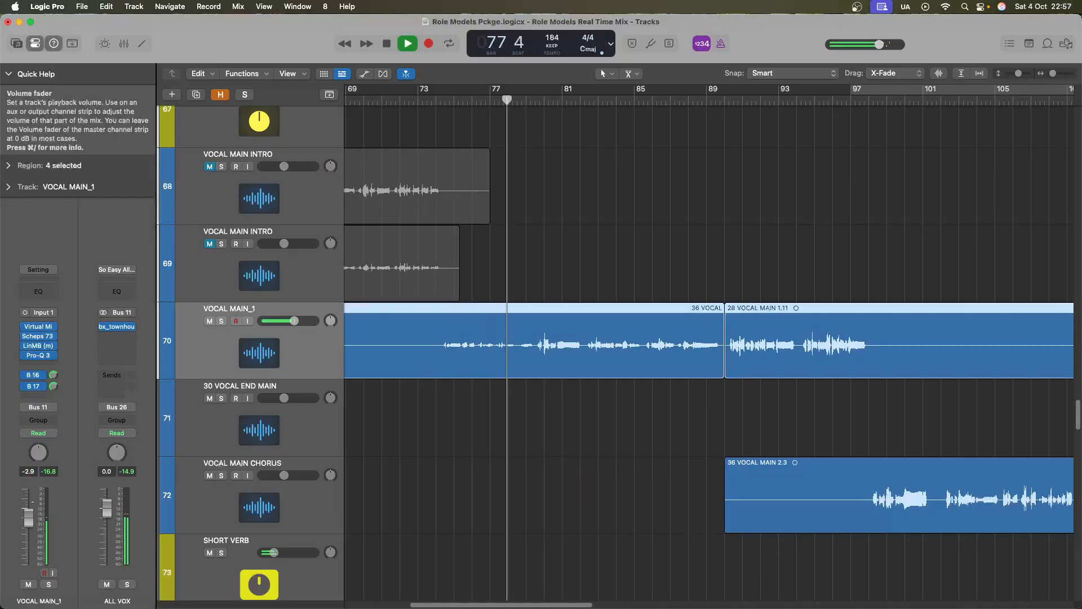
left_click_drag(29, 524, 30, 517)
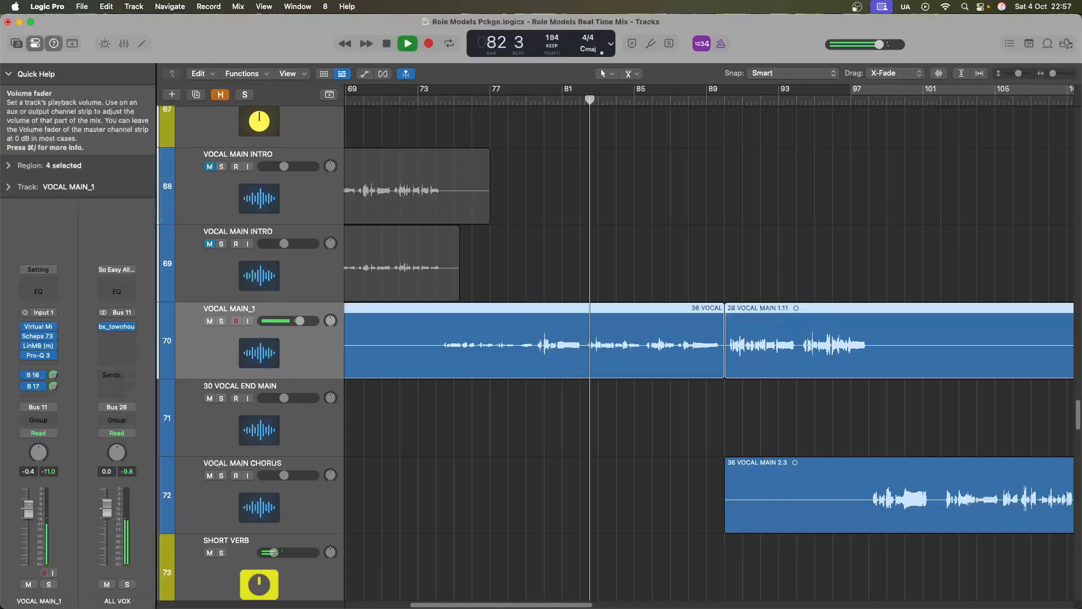
left_click_drag(30, 517, 31, 505)
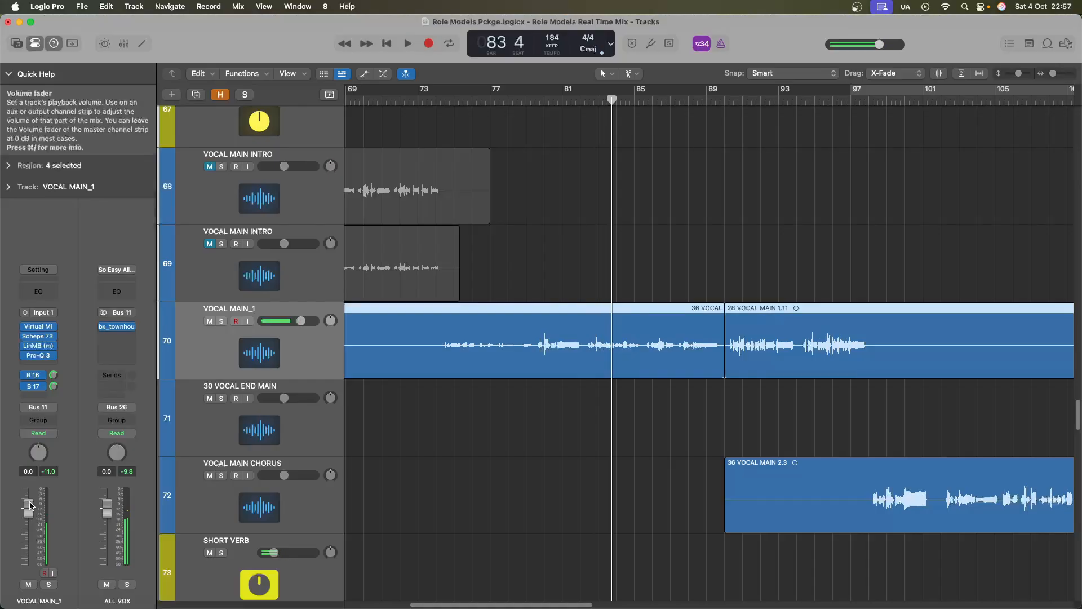
Insert a CLA-76 (m) compressor after Pro-Q 3 on VOCAL MAIN_1
key("x")
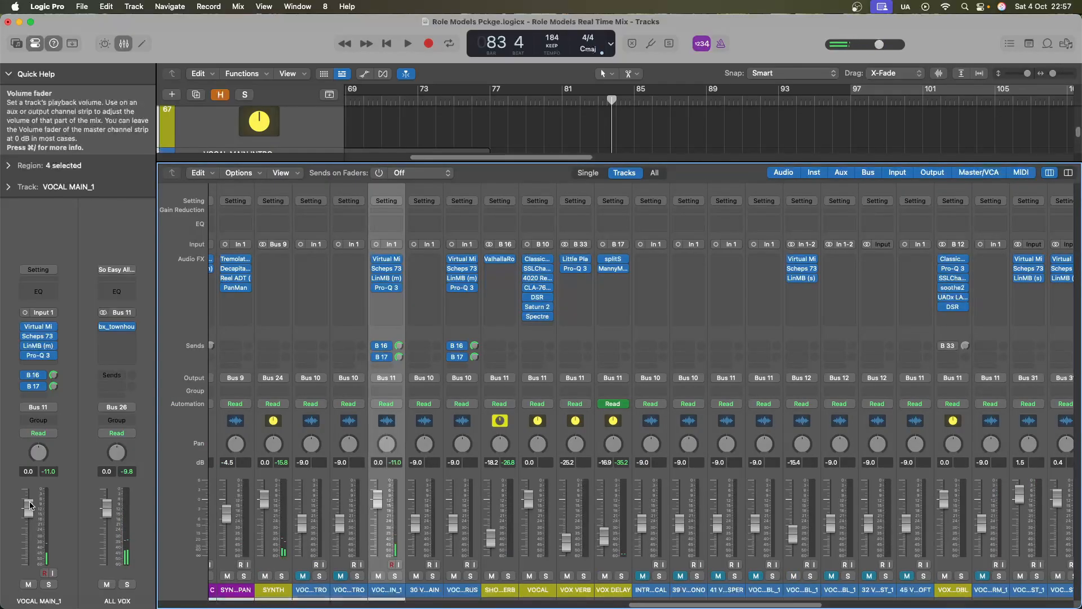
scroll(628, 271, "left", 2)
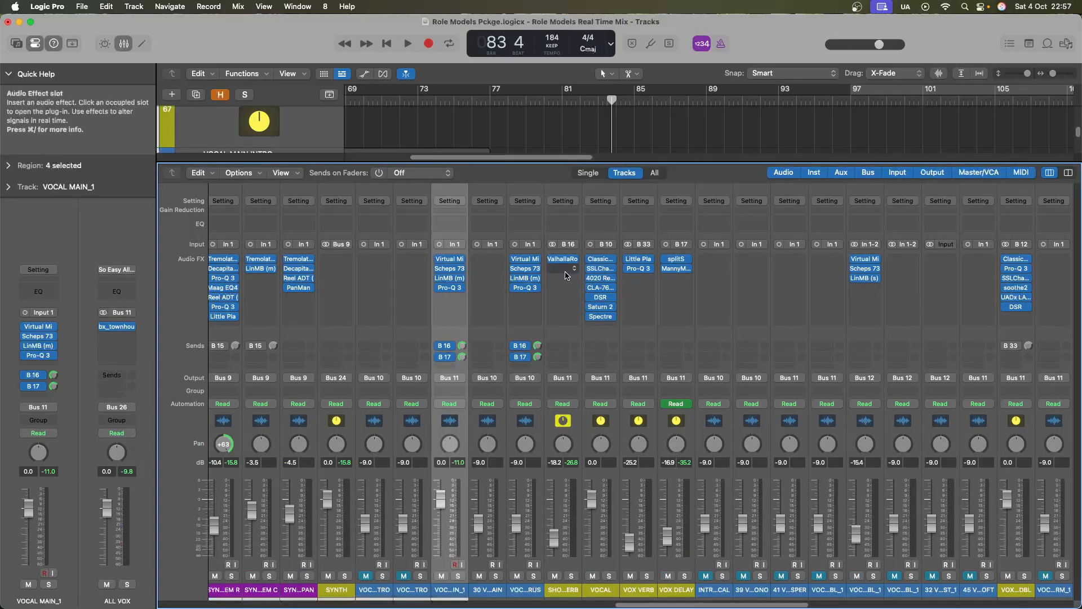
left_click(443, 301)
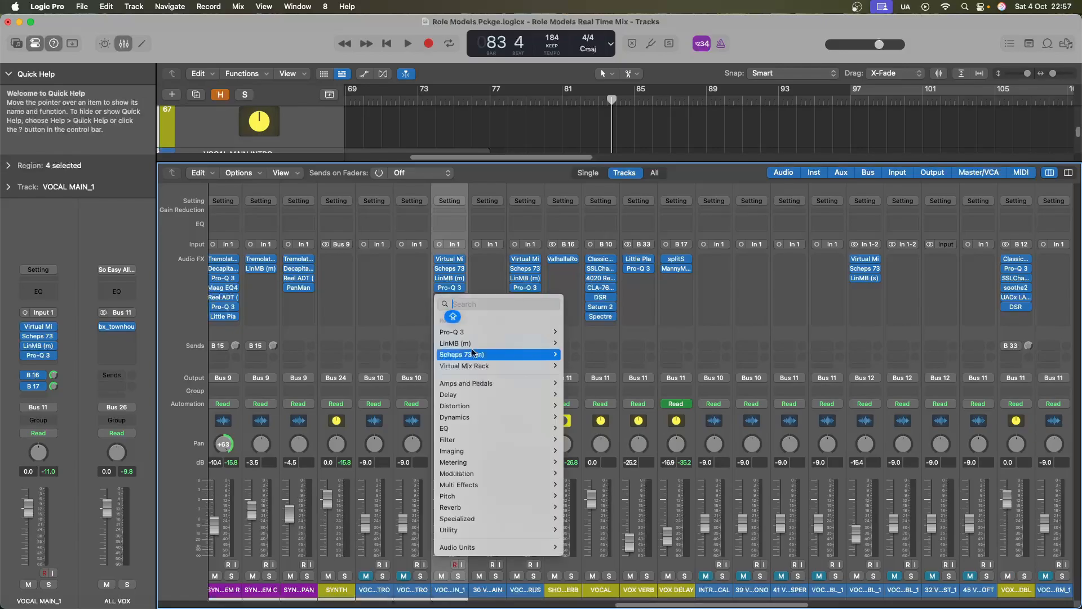
mouse_move(495, 548)
mouse_move(605, 584)
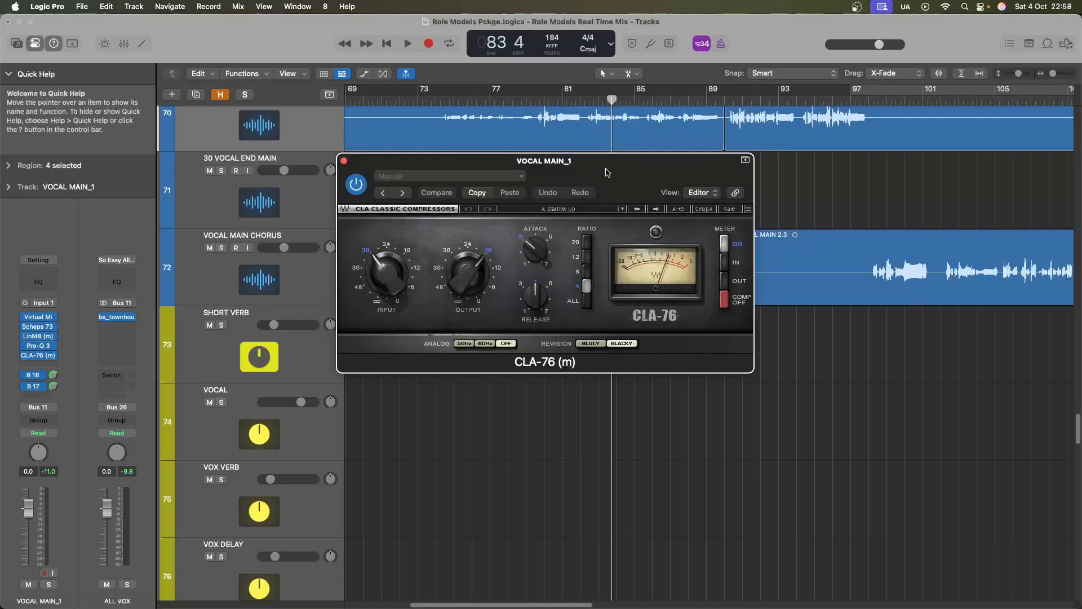
left_click_drag(605, 169, 643, 171)
Turn on cycle playback over the verse from about bar 74 to bar 98 and start playing it
left_click(436, 94)
key("space")
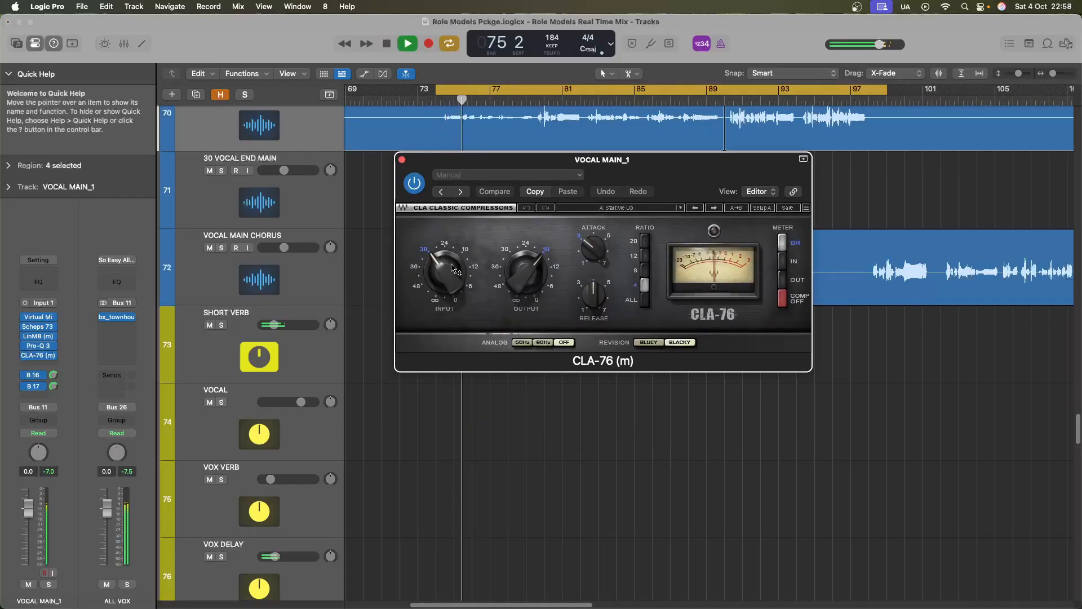
Adjust the CLA-76's release and attack, with its input at about -25 and output at about -22, during verse playback
left_click_drag(454, 269, 451, 230)
left_click(589, 298)
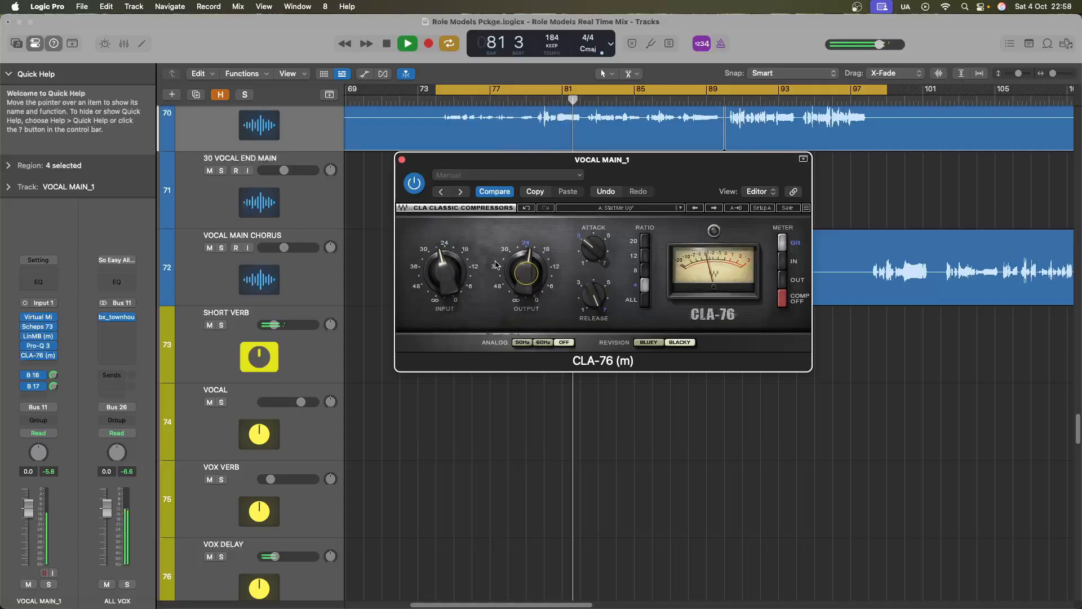
left_click_drag(452, 270, 455, 269)
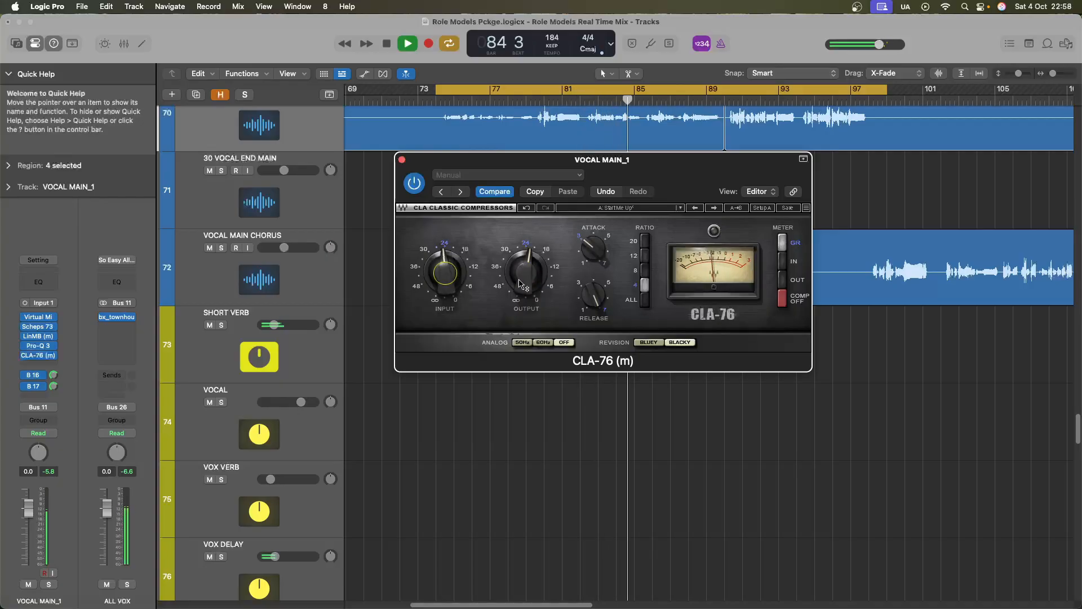
mouse_move(531, 278)
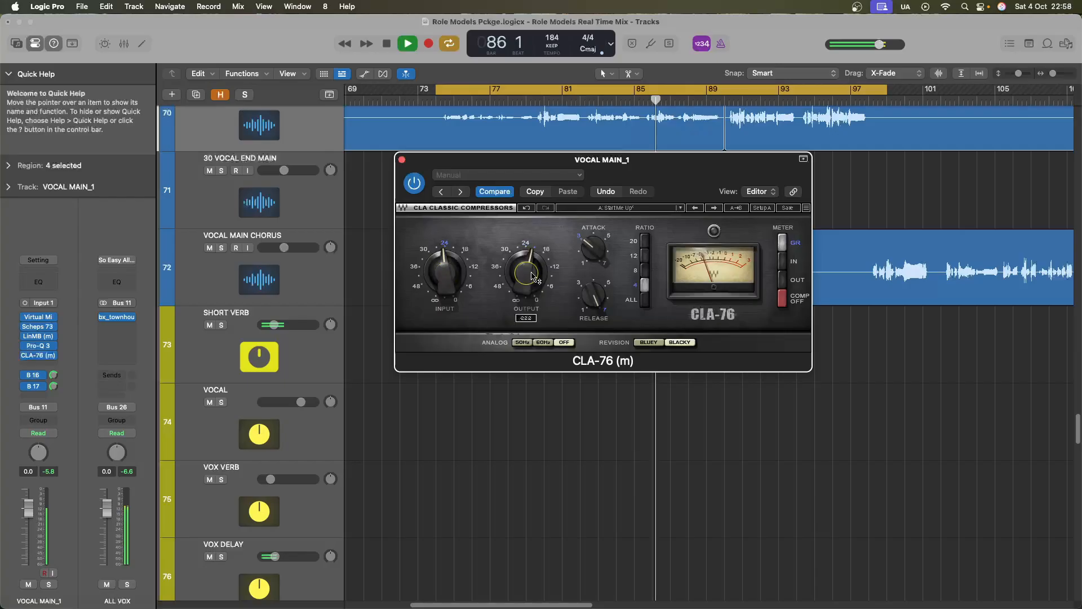
left_click_drag(598, 253, 604, 210)
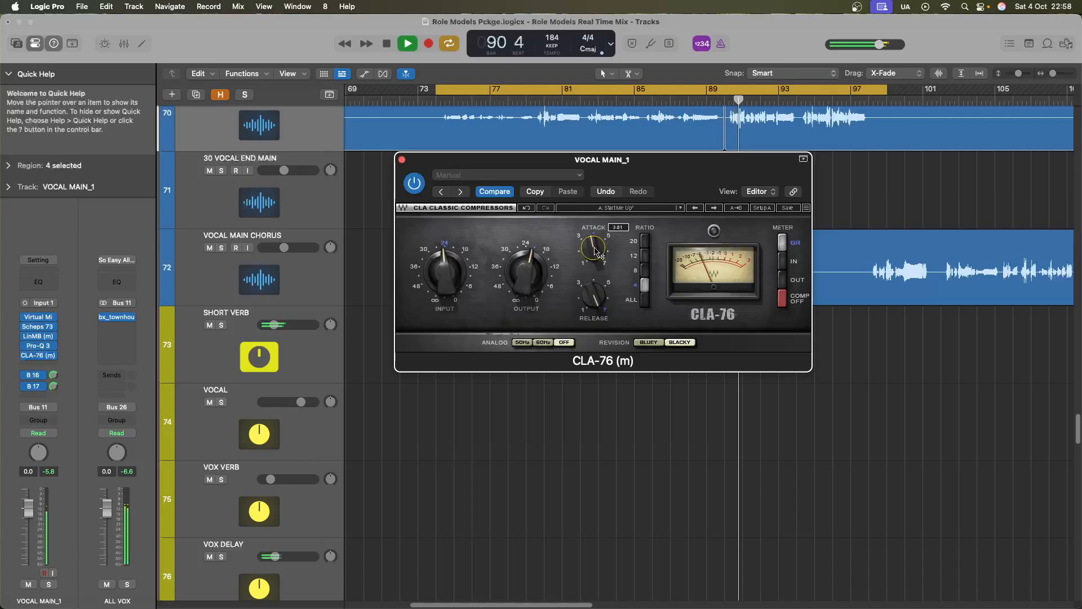
Set the CLA-76's ratio to 8 and fine-tune its input to about -26 and its output against the looped verse
key("space")
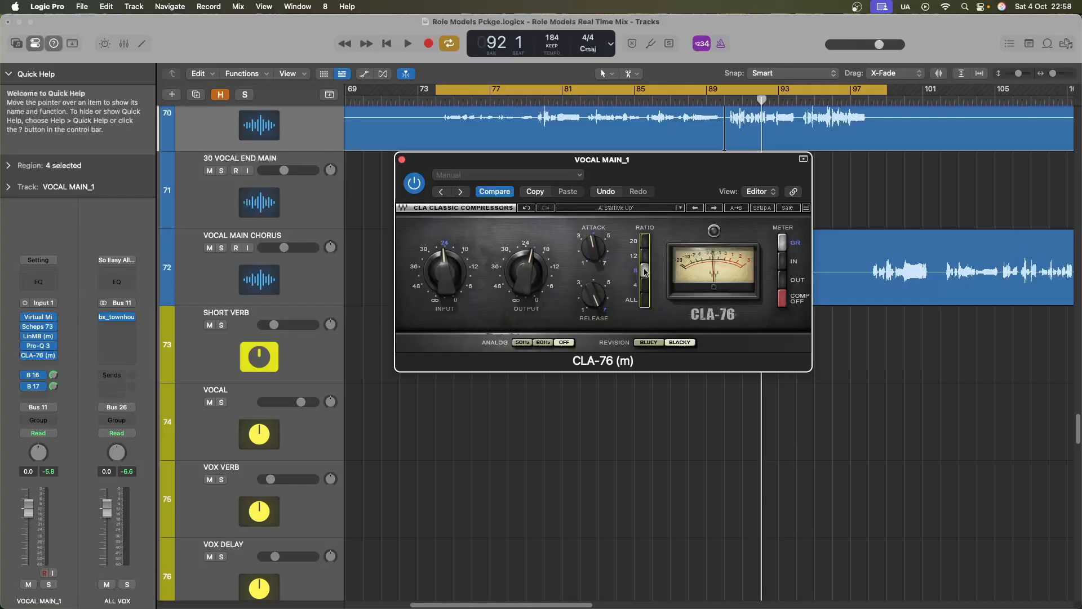
key("space")
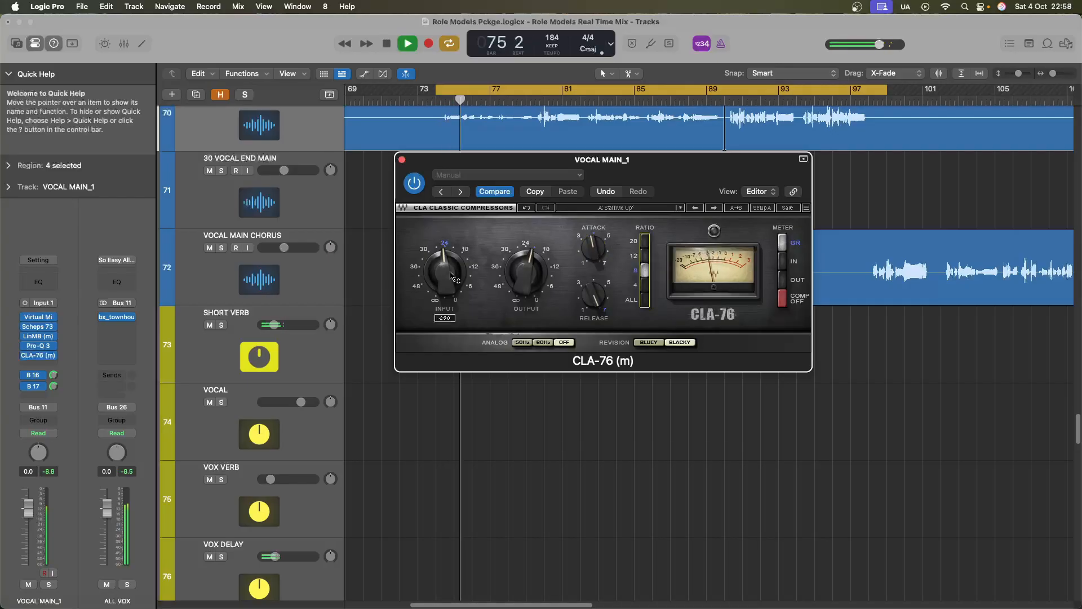
mouse_move(451, 277)
left_mouse_down()
mouse_move(446, 299)
mouse_move(446, 286)
left_mouse_up()
mouse_move(531, 278)
left_mouse_down()
mouse_move(534, 258)
mouse_move(524, 278)
left_mouse_up()
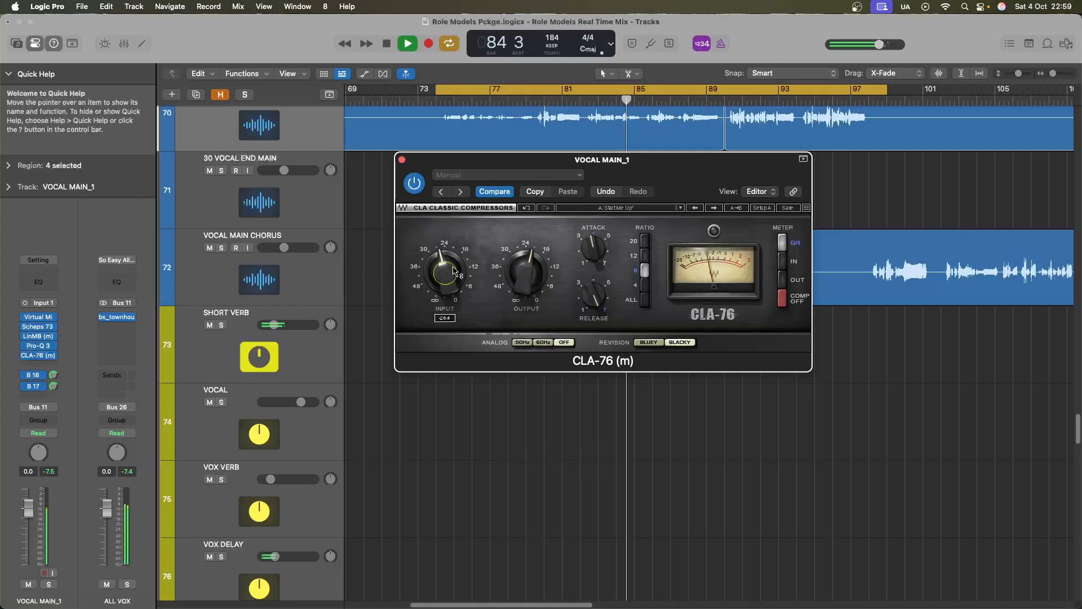
key("space")
left_click(402, 160)
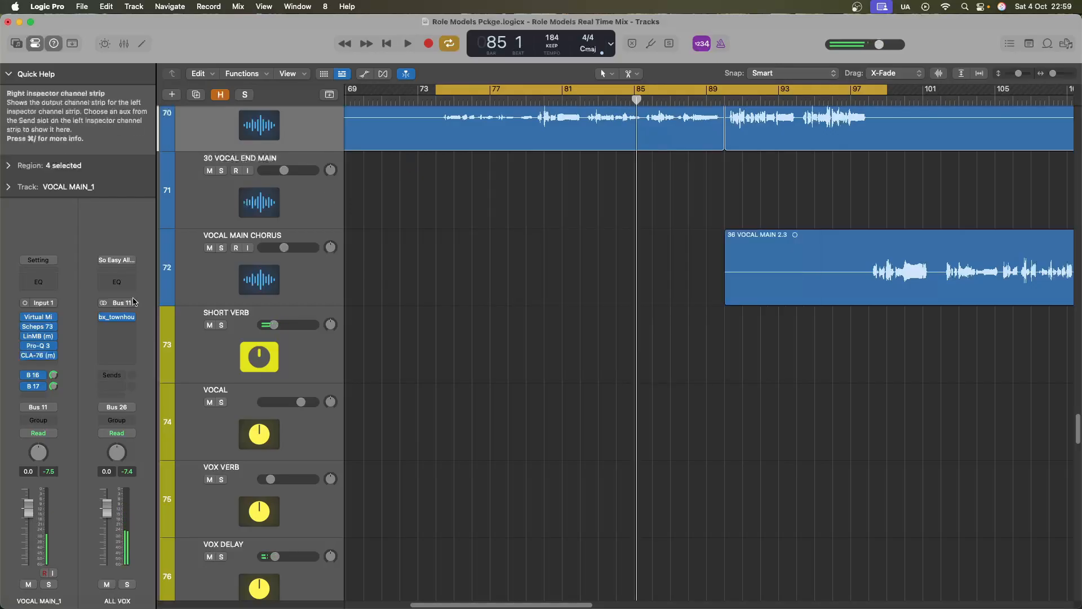
Replace CLA-76 on VOCAL MAIN_1 with IK Multimedia's Classic Multi Band Limiter and play the looped verse
left_click(48, 316)
mouse_move(85, 597)
mouse_move(208, 401)
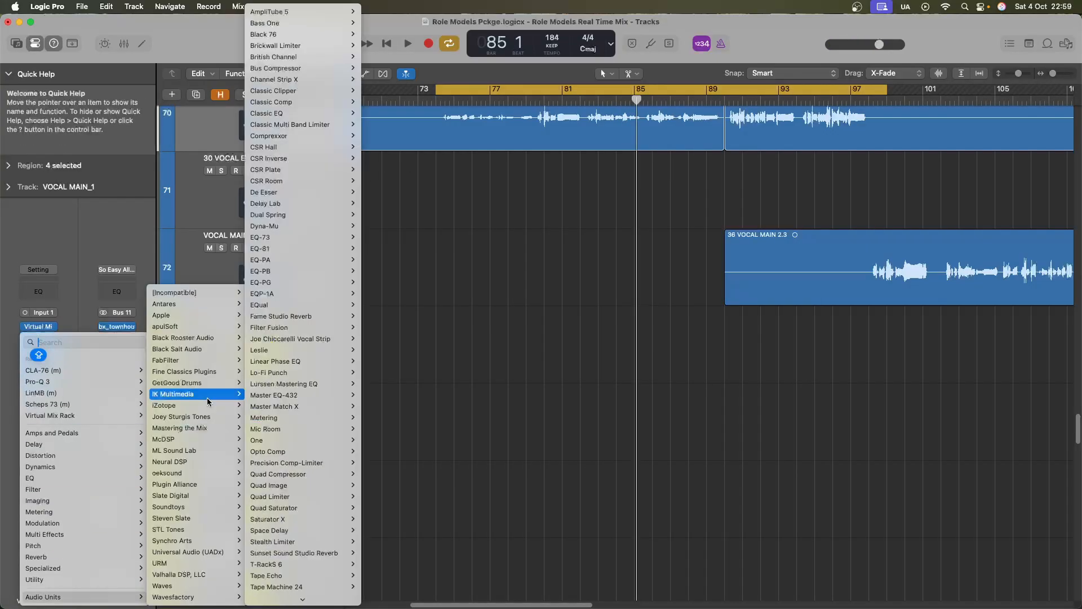
left_click(289, 124)
key("space")
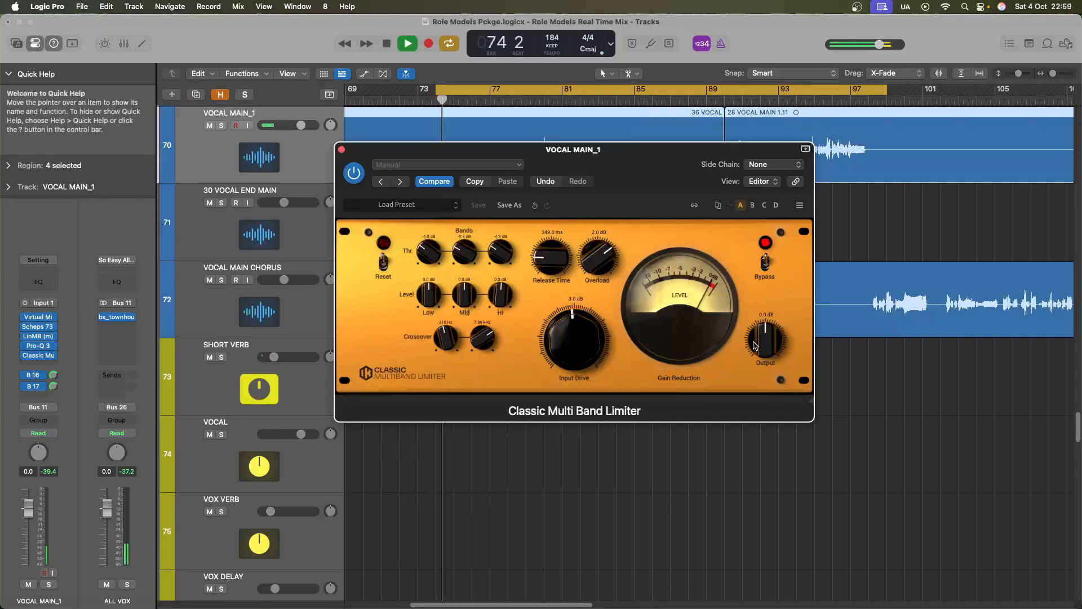
Set the Classic Multi Band Limiter's Input Drive to 11.6 dB and Output to -7.7 dB while listening to the verse
left_click_drag(770, 341, 764, 370)
left_click_drag(573, 348, 585, 301)
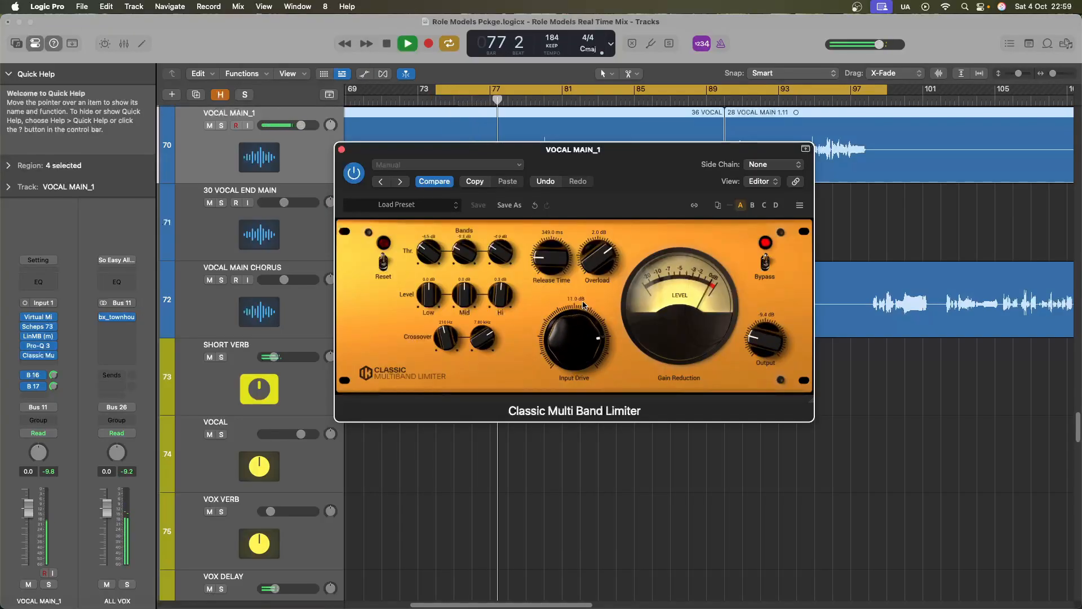
left_click_drag(584, 301, 590, 290)
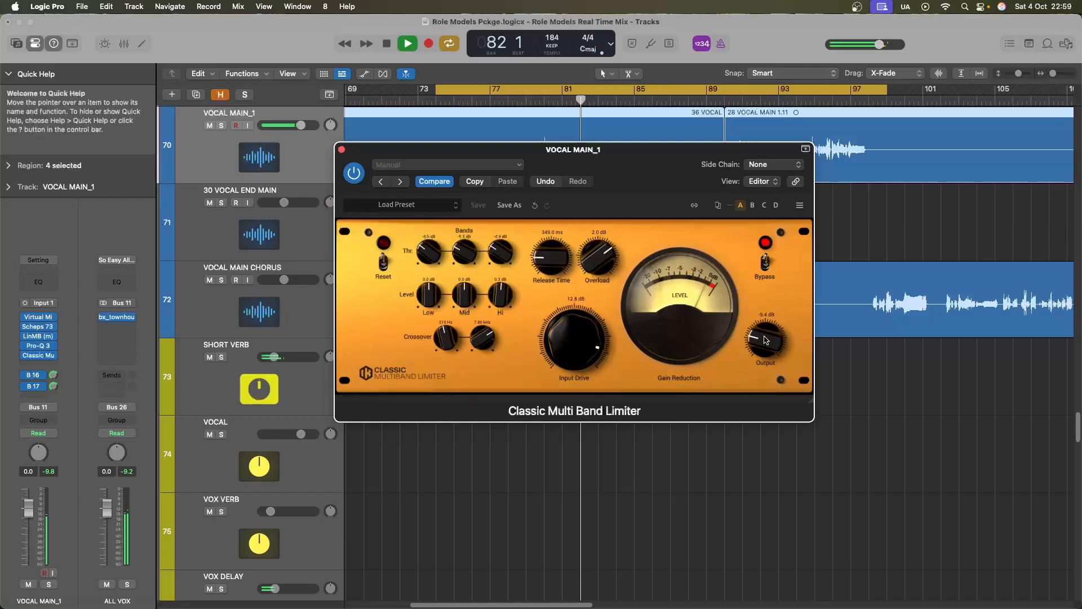
left_click_drag(764, 342, 759, 339)
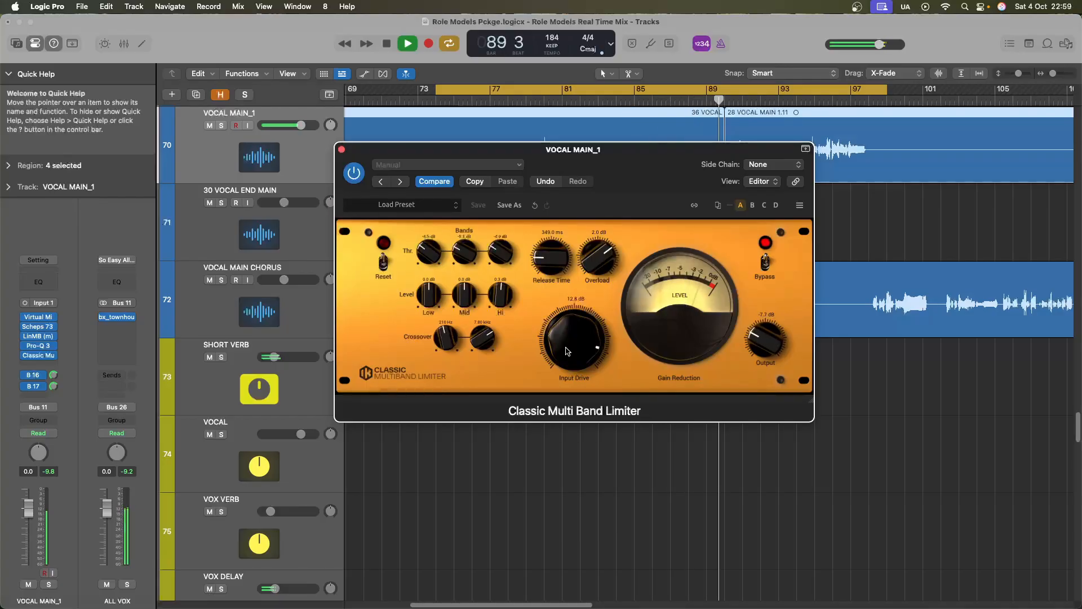
left_click_drag(563, 348, 561, 356)
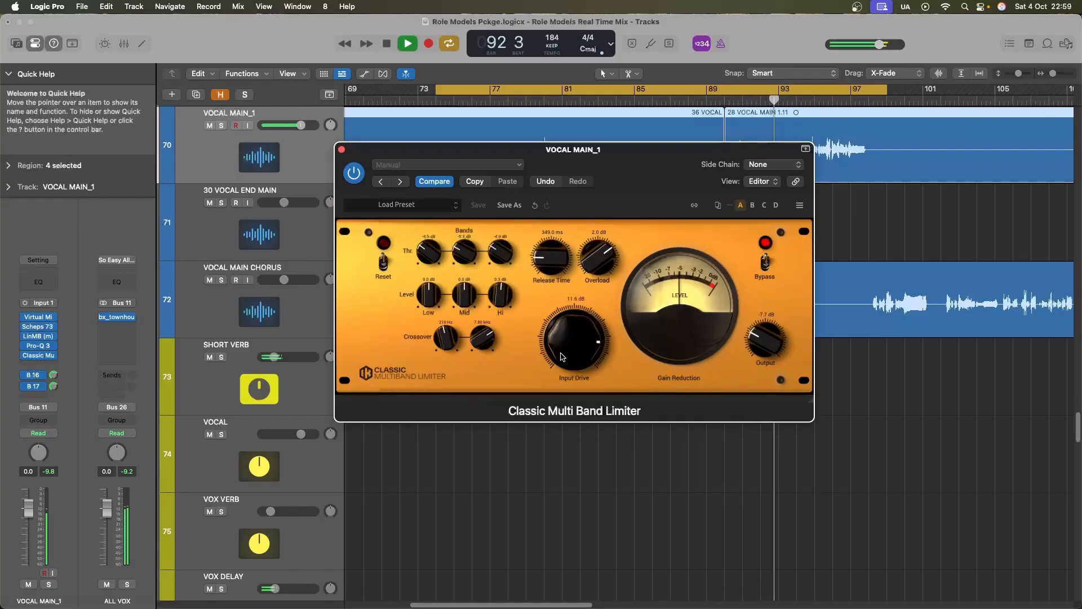
key("space")
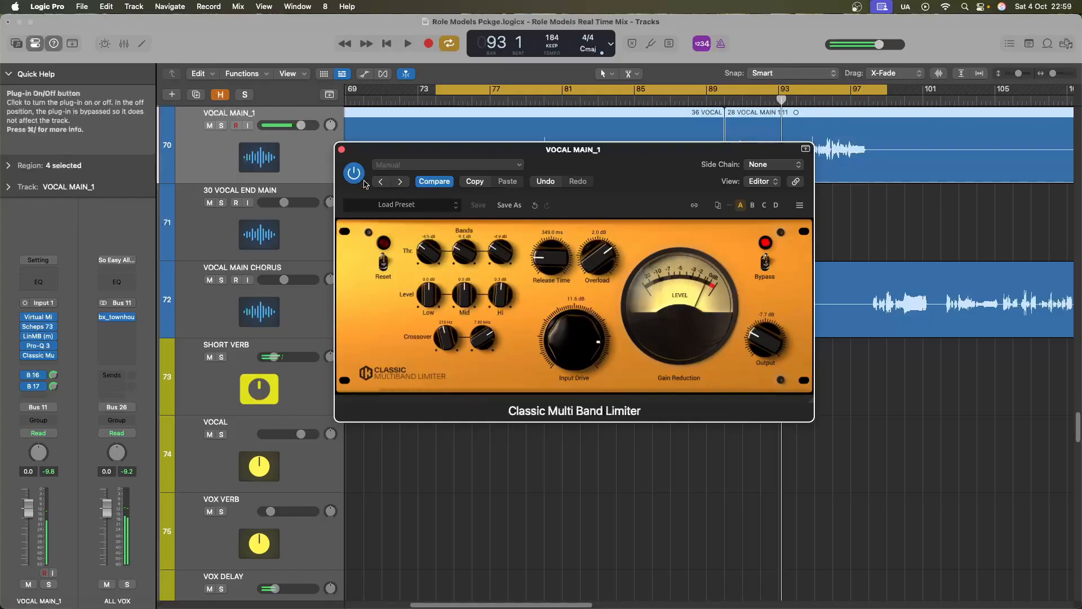
left_click(341, 149)
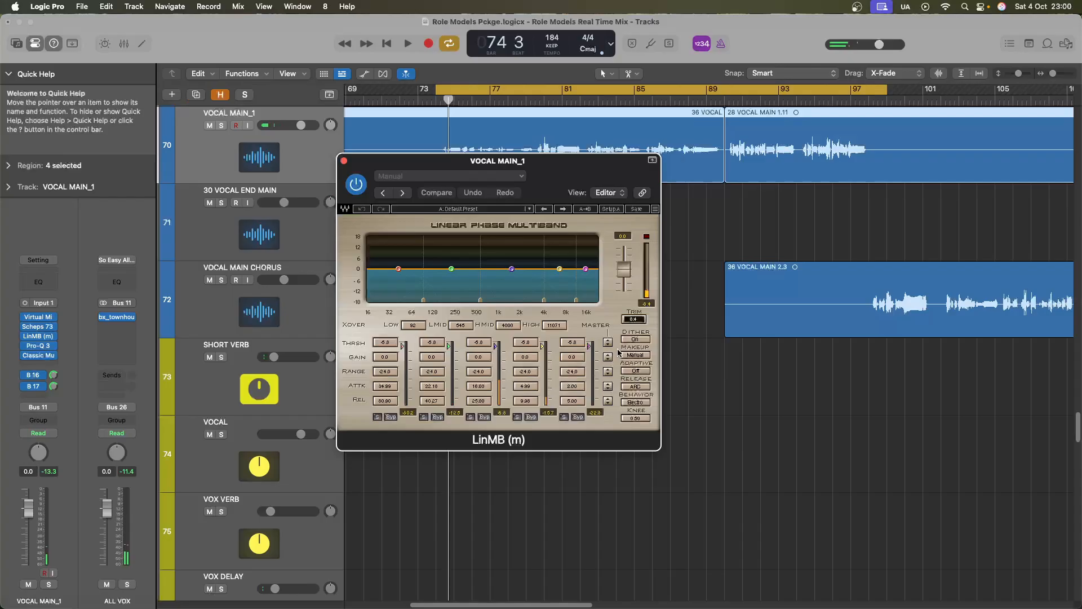
Lower the LinMB master threshold on VOCAL MAIN_1 to about -13 across all bands while playing the vocal, and close the plug-in
key("space")
left_click_drag(607, 342, 610, 388)
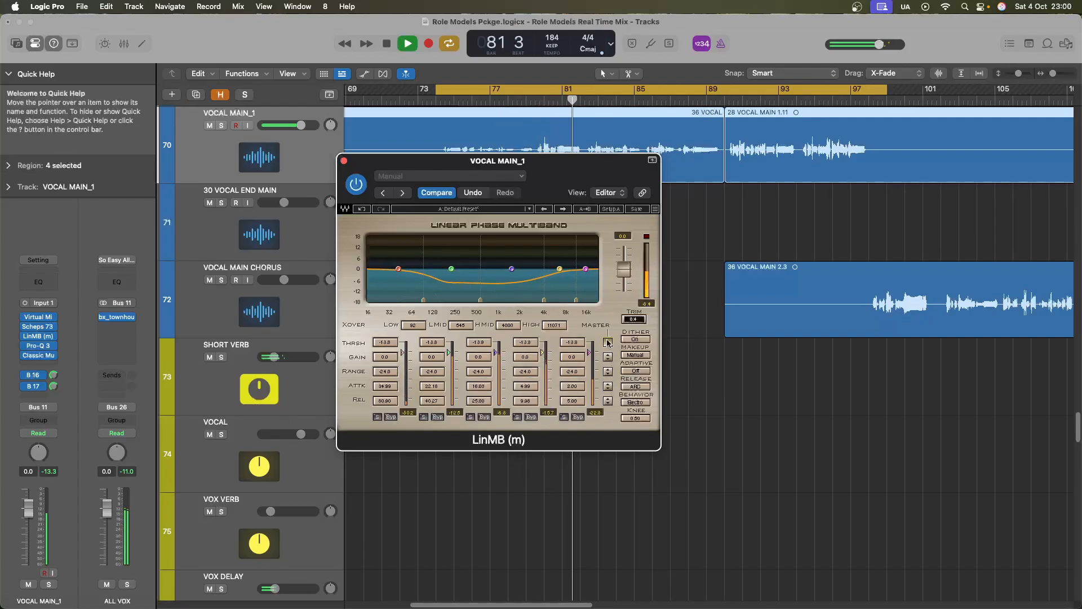
left_click(39, 336)
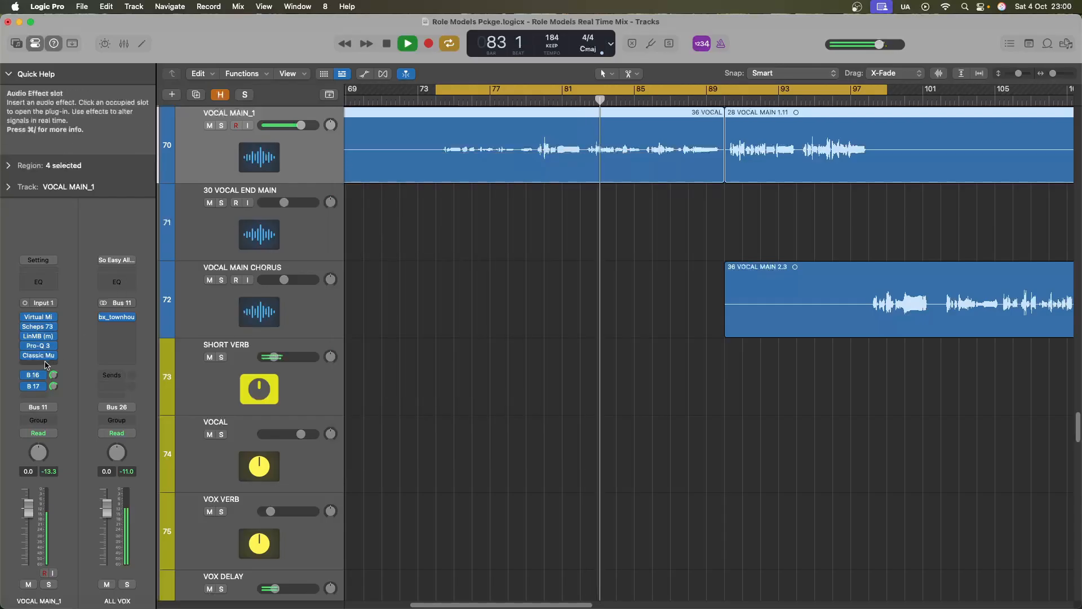
key("space")
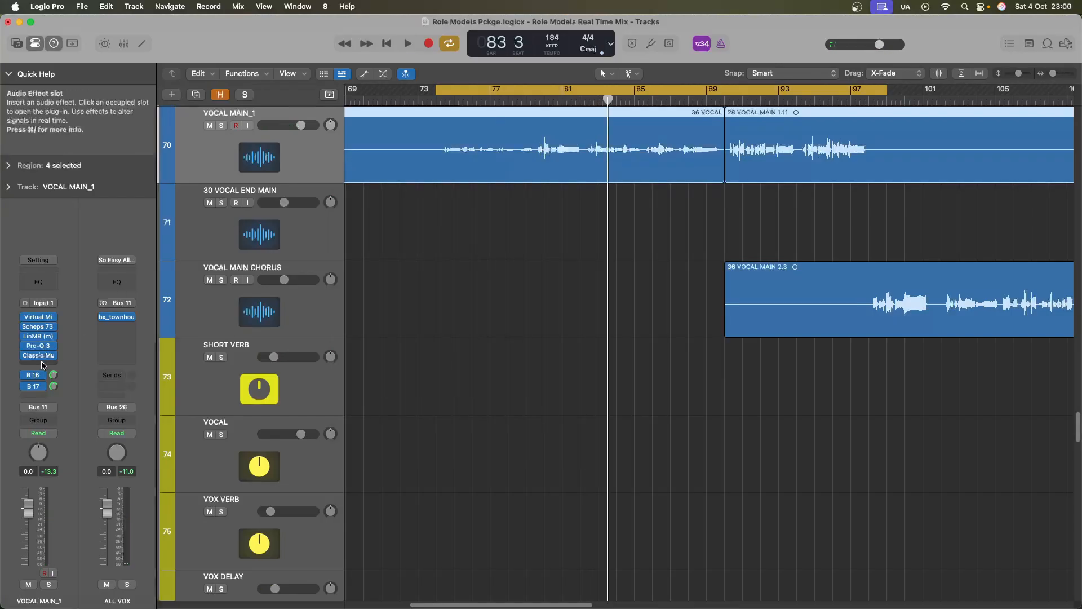
Insert the mono SSLChannel plug-in in the next free effect slot of VOCAL MAIN_1 and lower its compressor threshold during playback
left_click(42, 365)
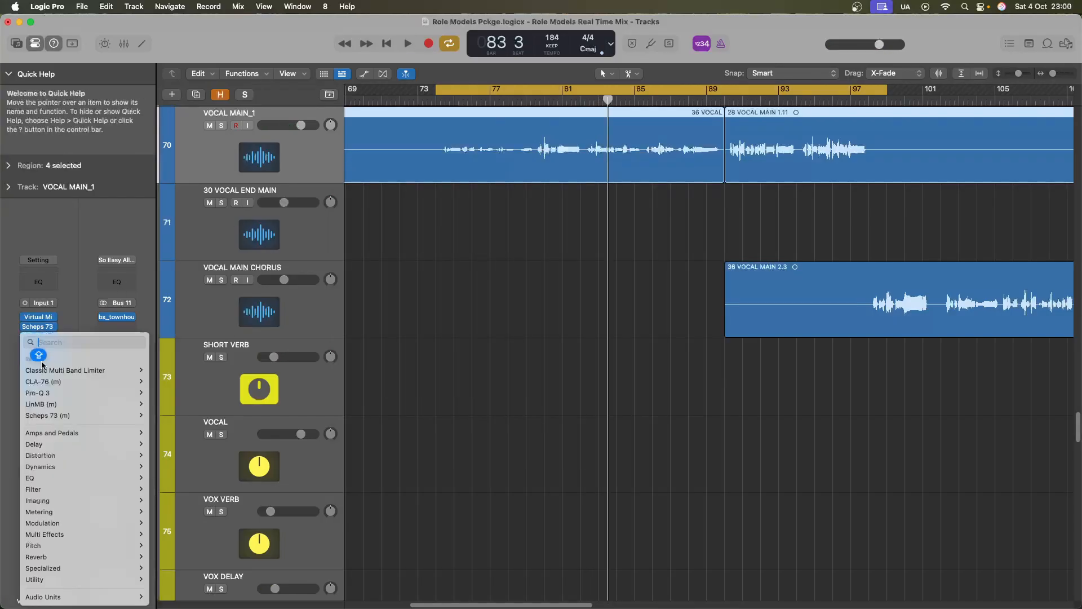
mouse_move(50, 596)
mouse_move(169, 585)
mouse_move(299, 551)
left_click(372, 552)
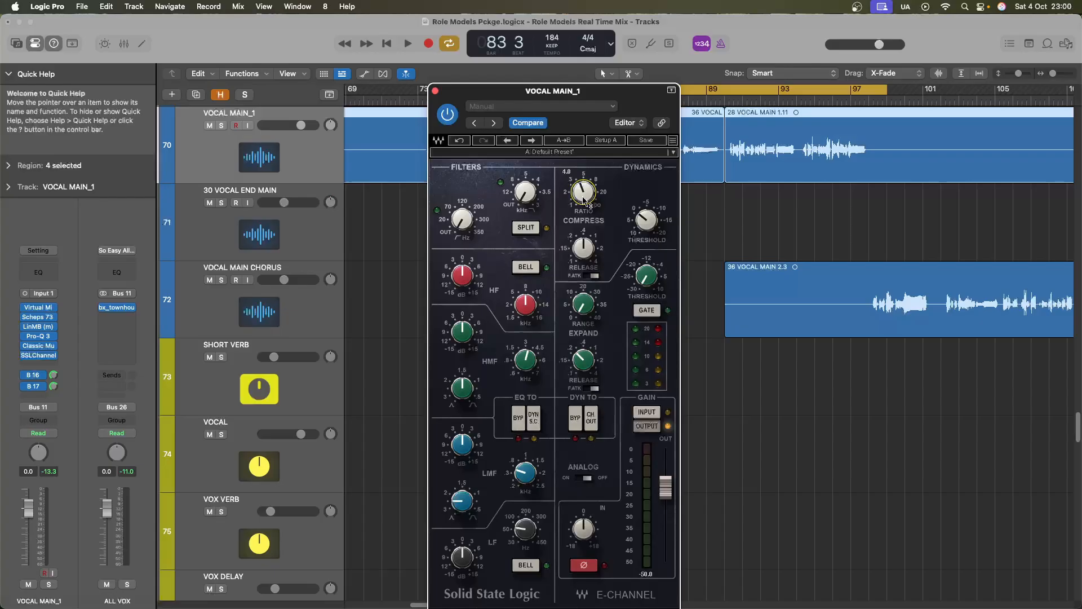
left_click_drag(647, 220, 659, 186)
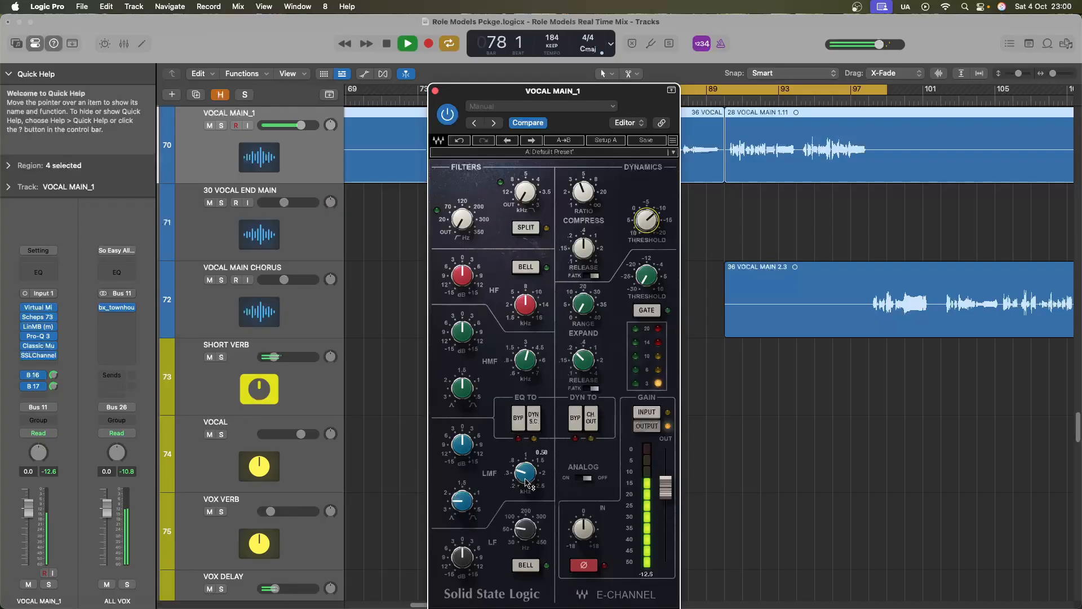
Sweep the SSL channel's LMF band around 1 kHz, setting its gain to about 1.8 dB and its Q to about 1.51
left_click_drag(528, 473, 537, 396)
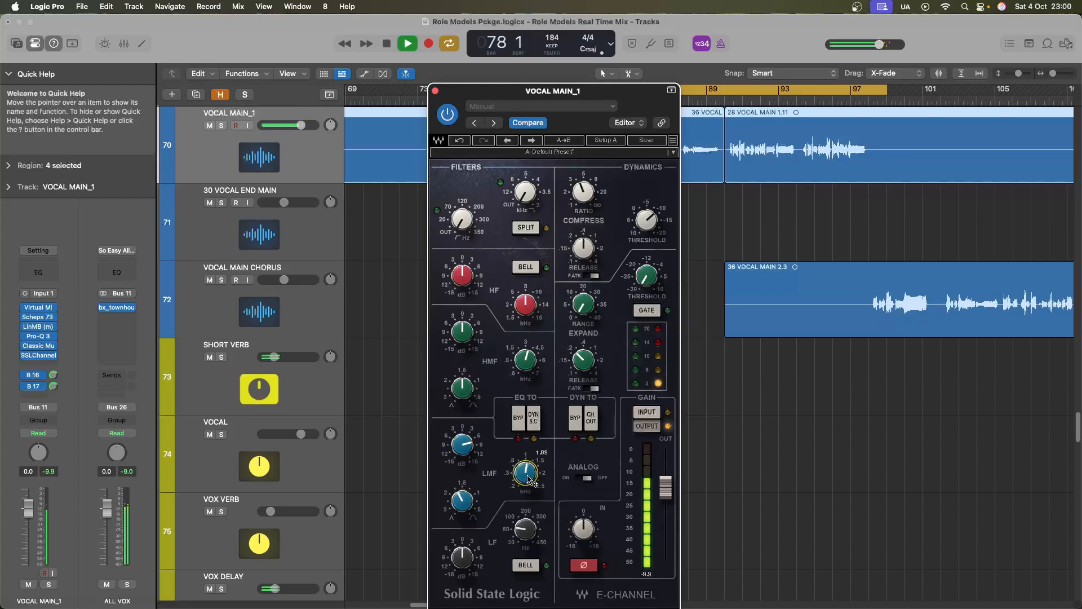
left_click_drag(519, 519, 522, 512)
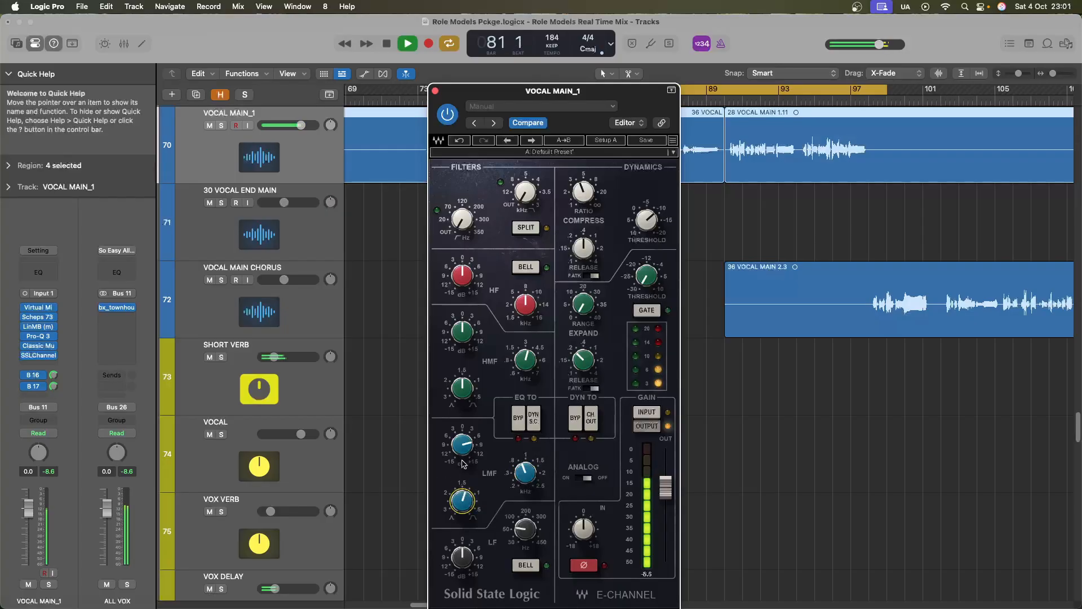
left_click_drag(468, 508, 470, 523)
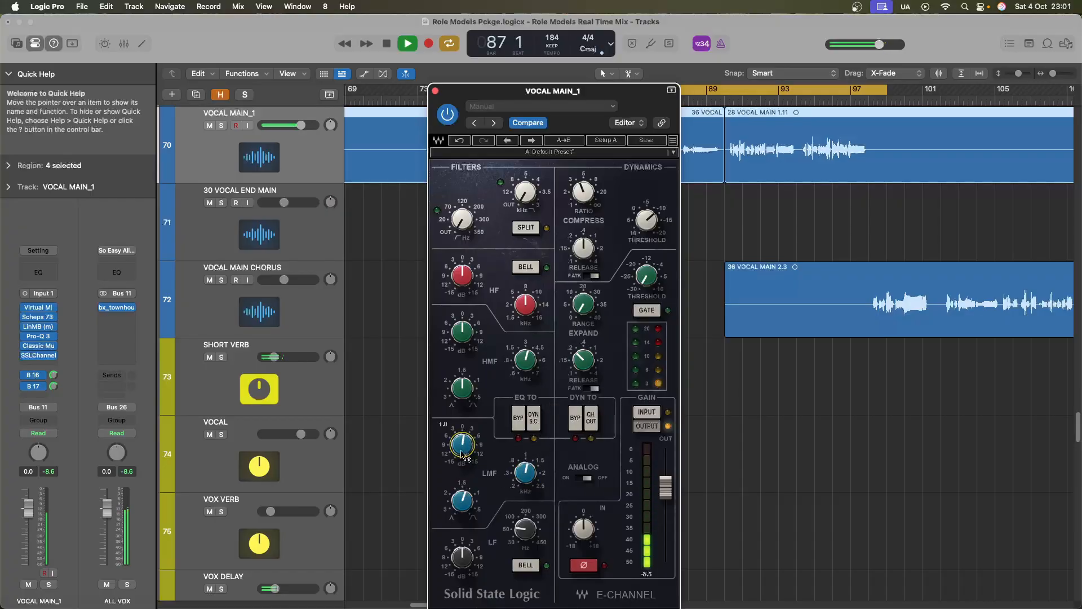
left_click_drag(464, 504, 464, 513)
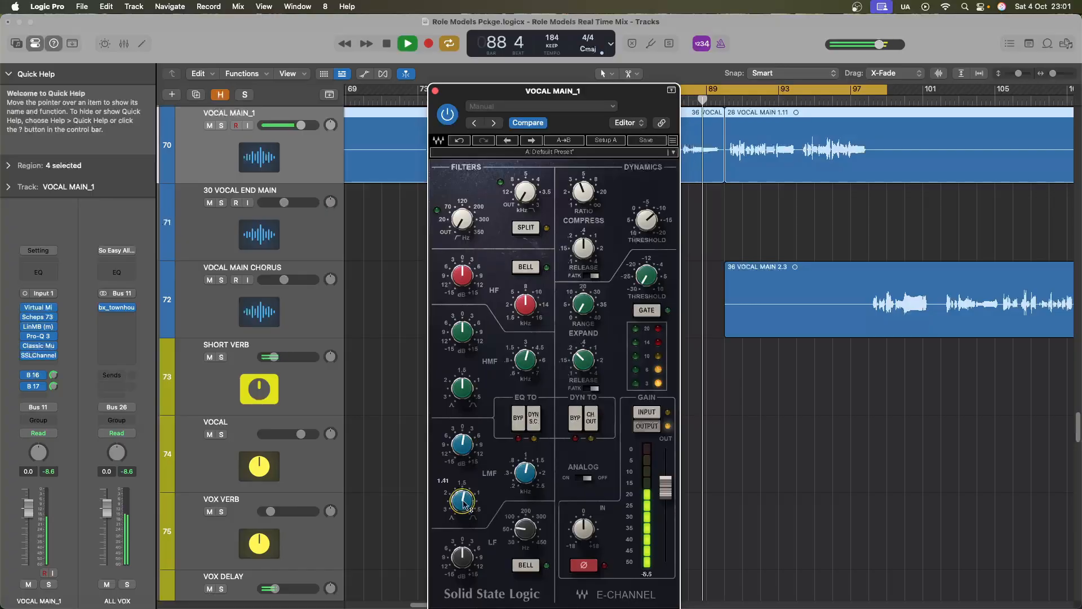
key("space")
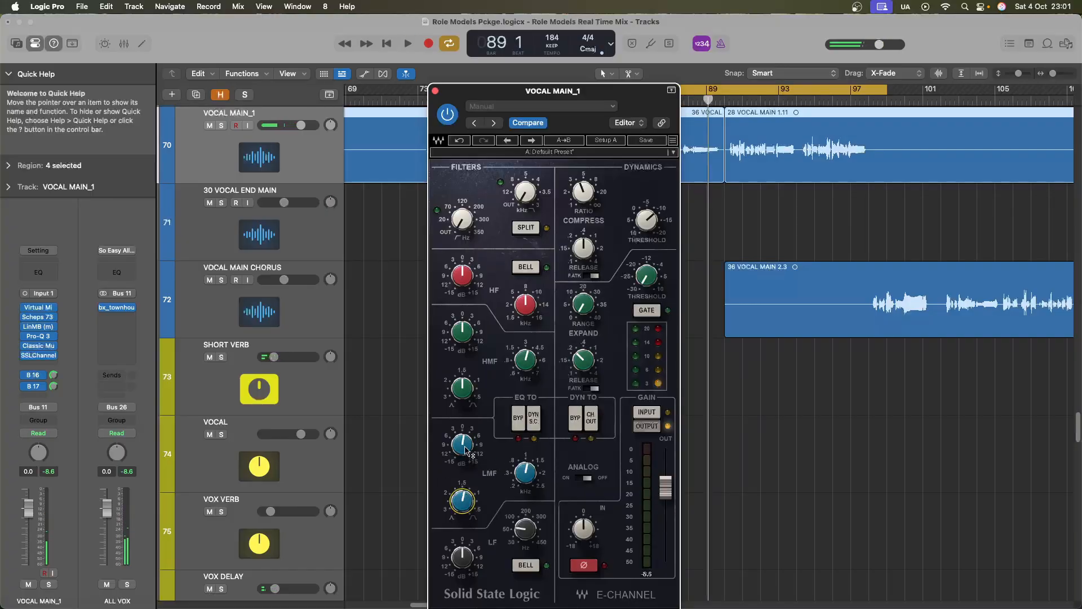
Raise the SSL channel's output fader slightly while replaying the vocal from the cycle start, and close the plug-in
double_click(420, 103)
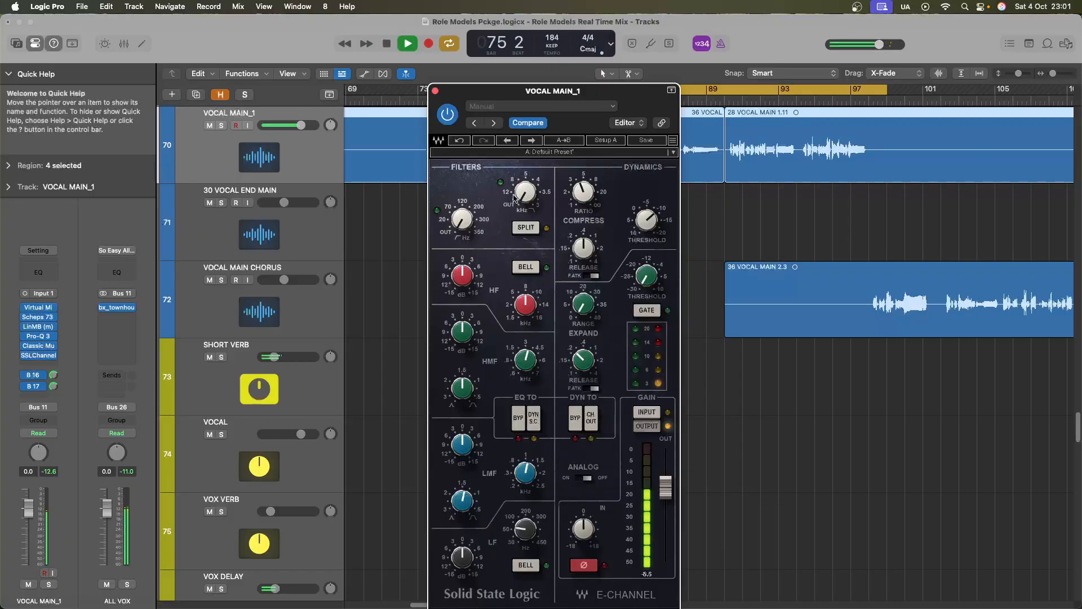
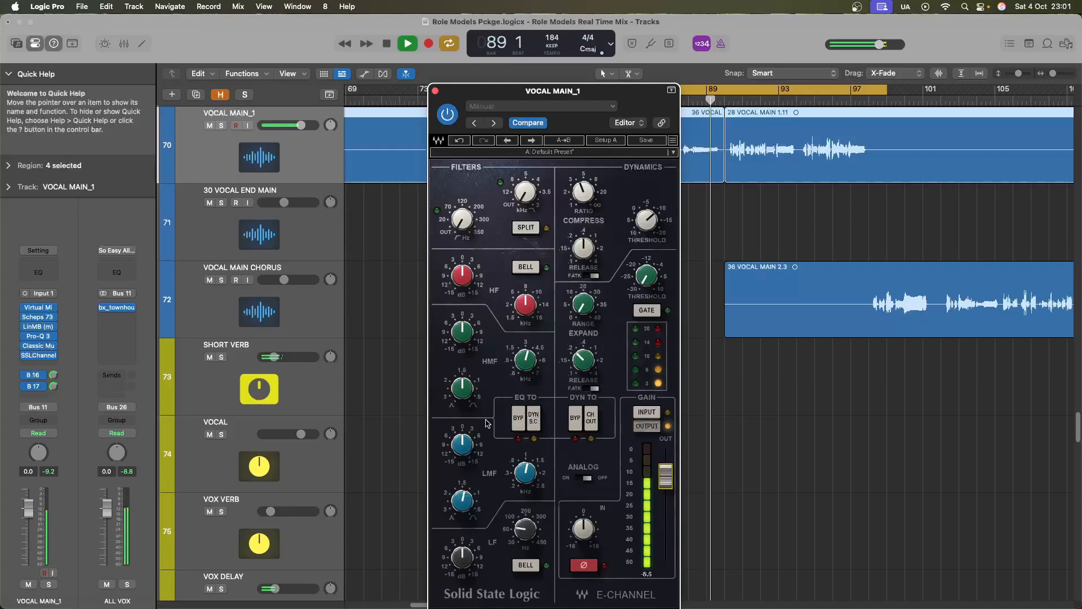
key("space")
key("super+w")
Add a bell band to the vocal's Pro-Q 3 at about 3327 Hz, -1.47 dB and Q 2.675 while listening
left_click(38, 336)
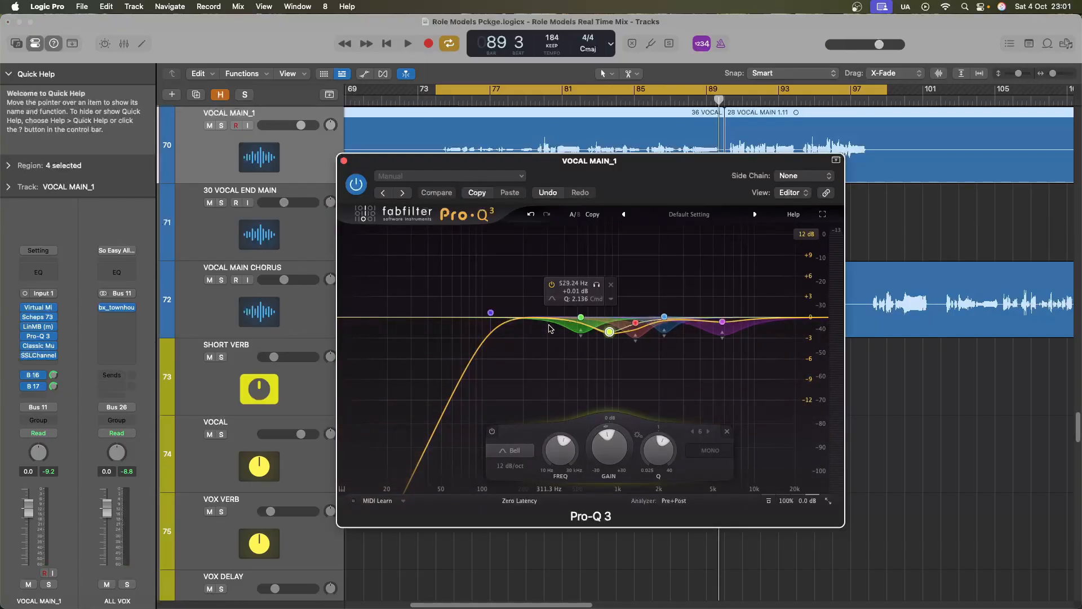
key("space")
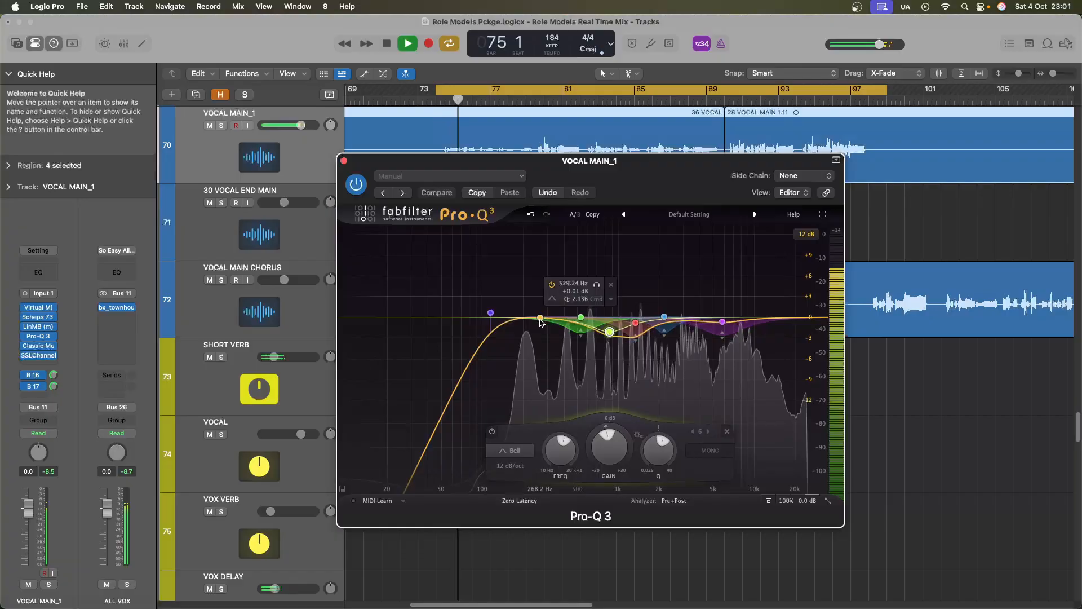
left_click_drag(540, 321, 690, 330)
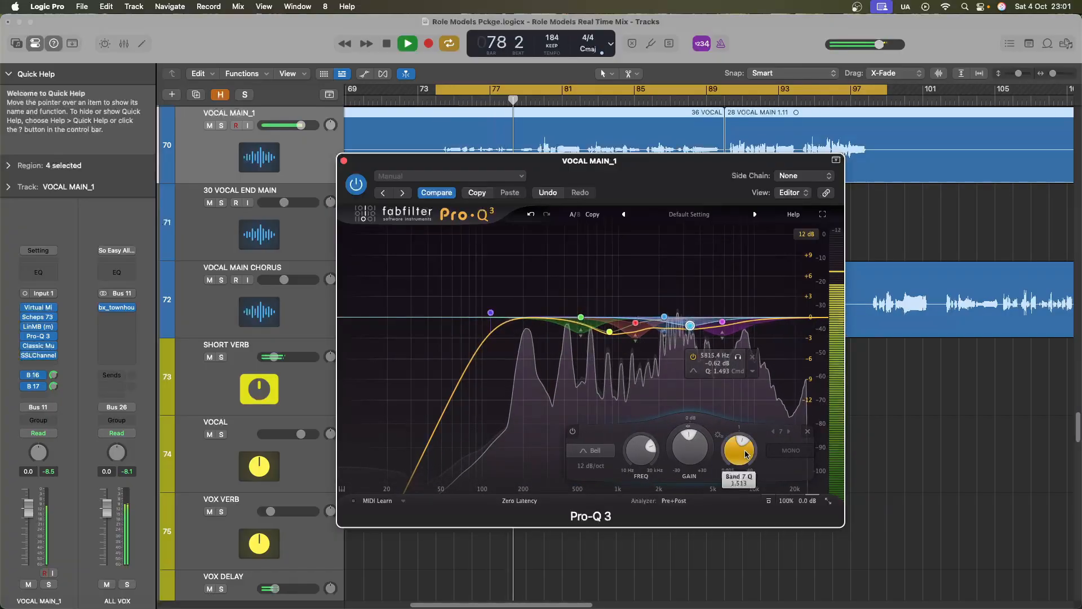
left_click_drag(745, 455, 746, 444)
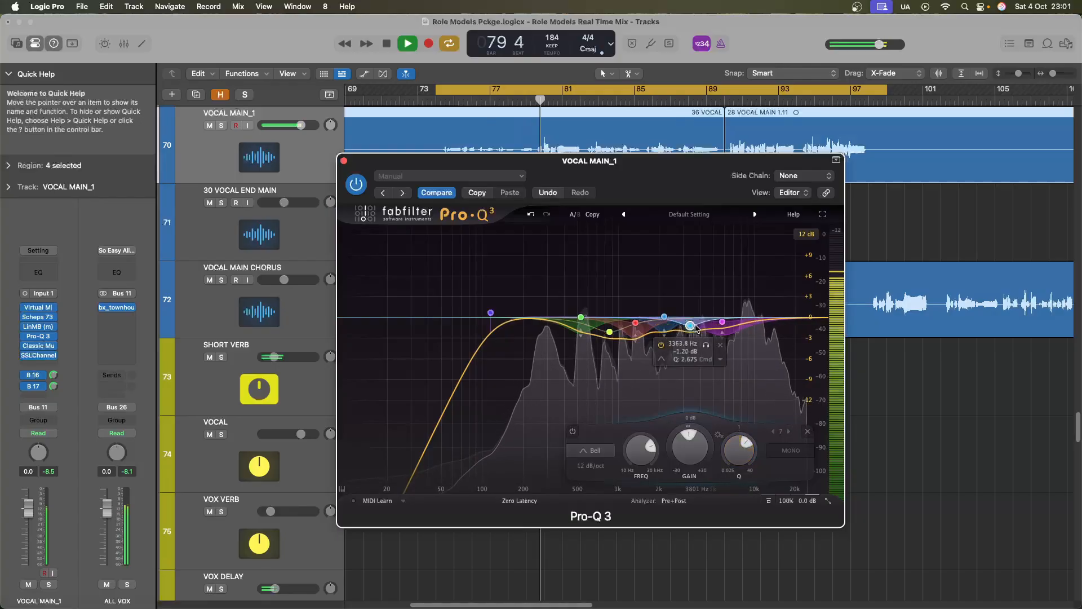
left_click_drag(696, 327, 689, 332)
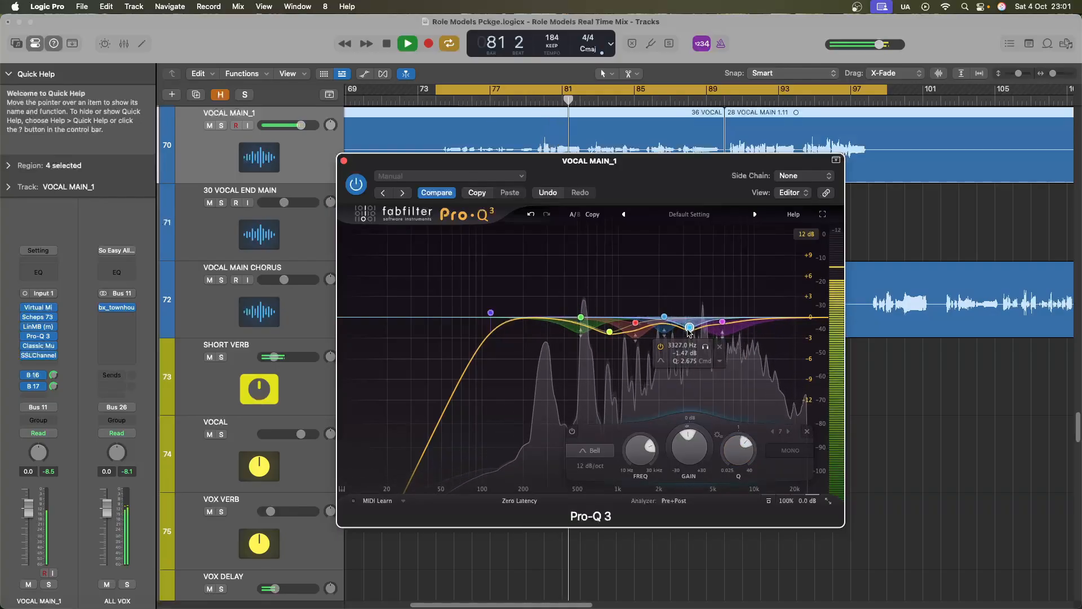
left_click(344, 161)
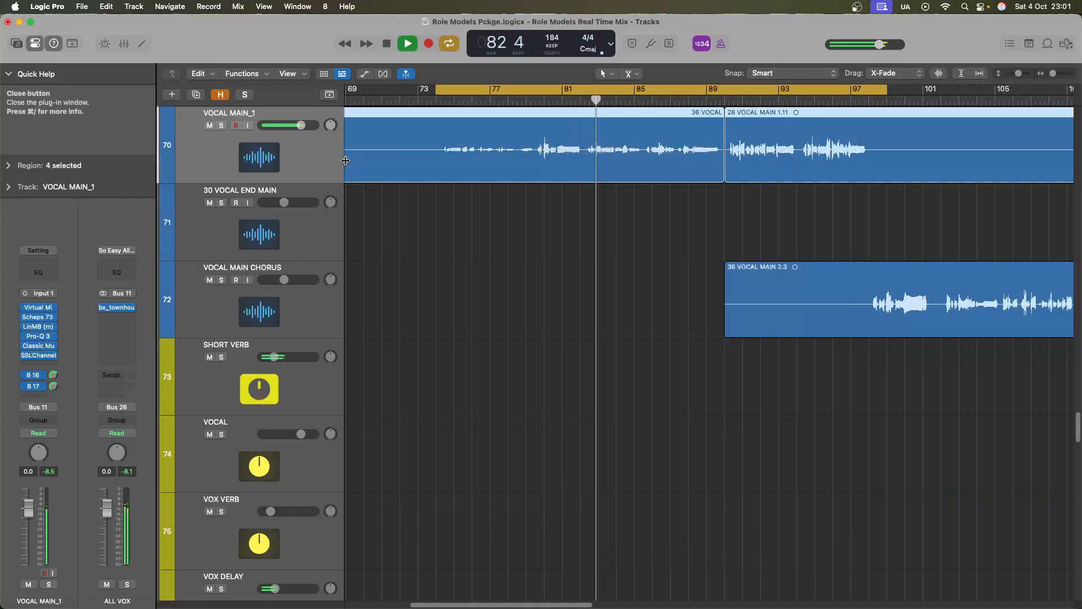
key("space")
Insert soothe2 in the next free effect slot of VOCAL MAIN_1 and load its Flat start preset
left_click(39, 364)
mouse_move(71, 599)
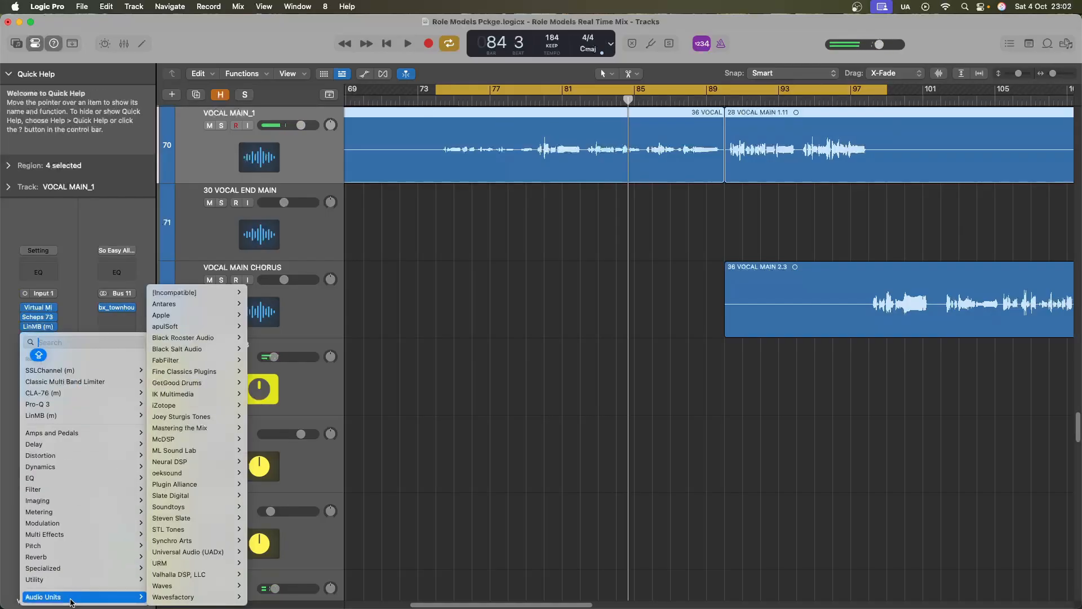
left_click(265, 474)
left_click(531, 211)
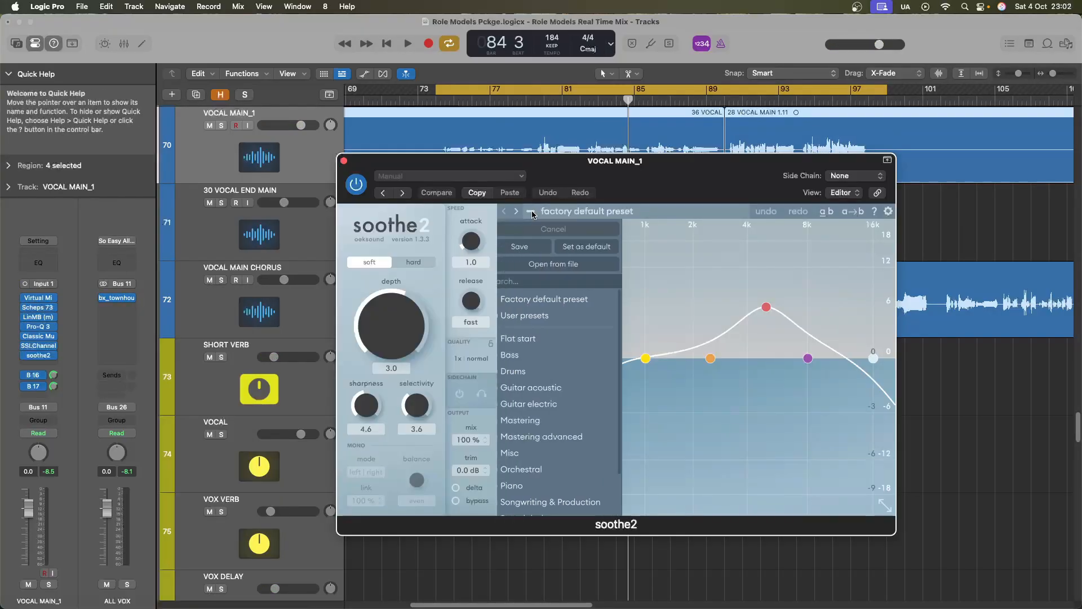
left_click(542, 338)
Set soothe2's depth to about 0.9 and its attack to 3.2 while playing the vocal, and close the plug-in
left_click_drag(392, 315, 393, 297)
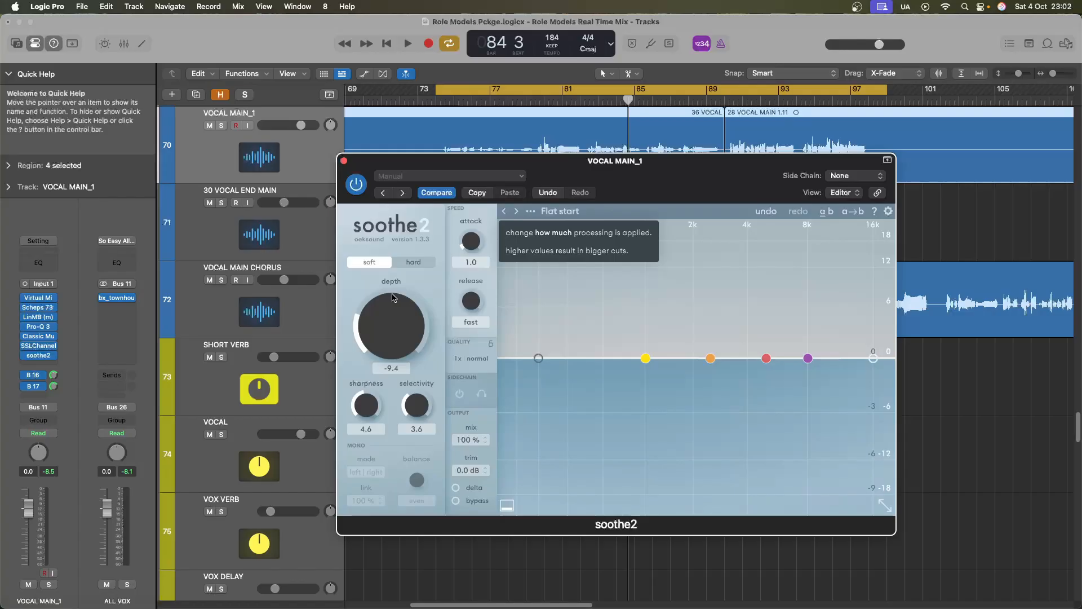
key("space")
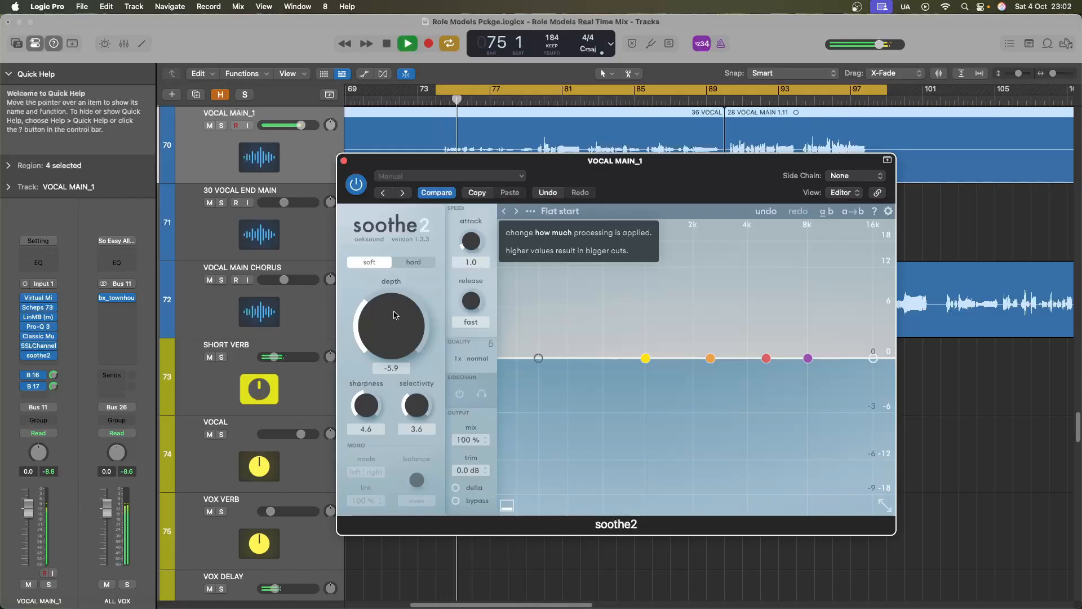
left_click_drag(395, 315, 399, 294)
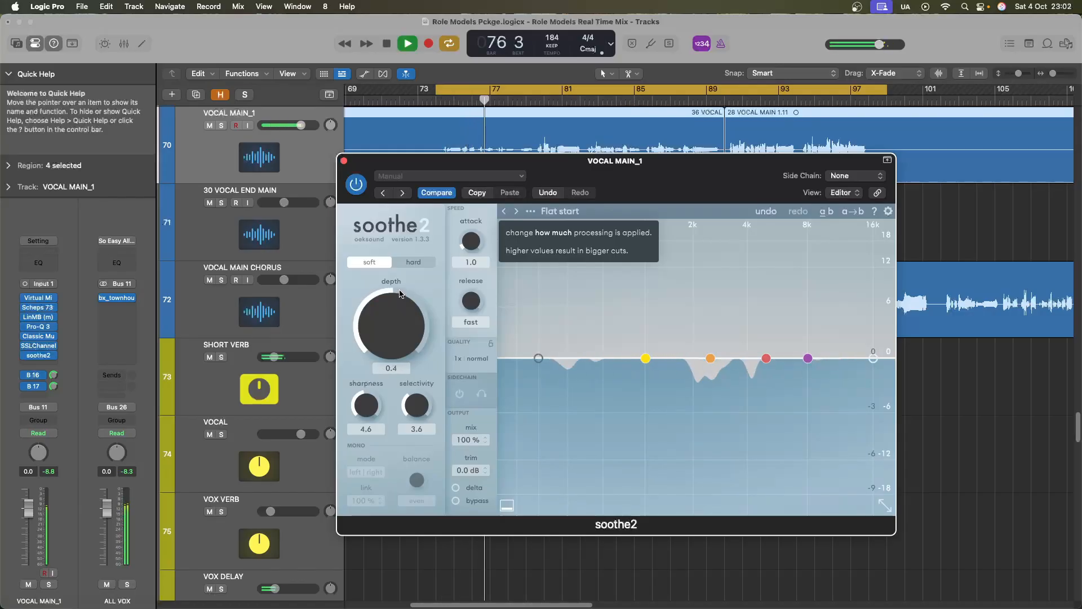
left_click_drag(471, 241, 483, 205)
left_click_drag(401, 336, 400, 331)
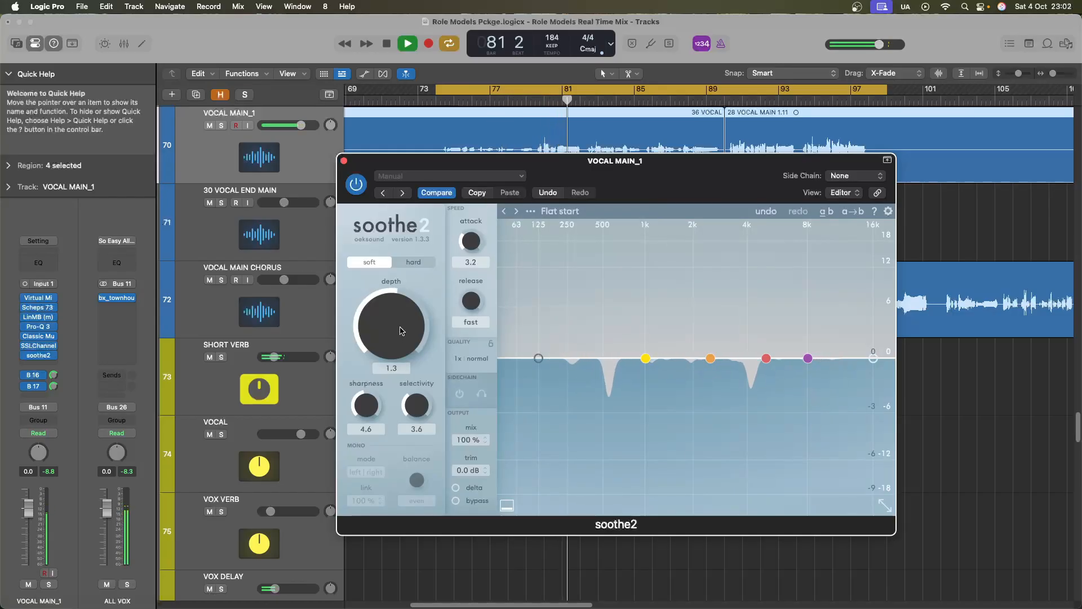
left_click_drag(401, 331, 400, 333)
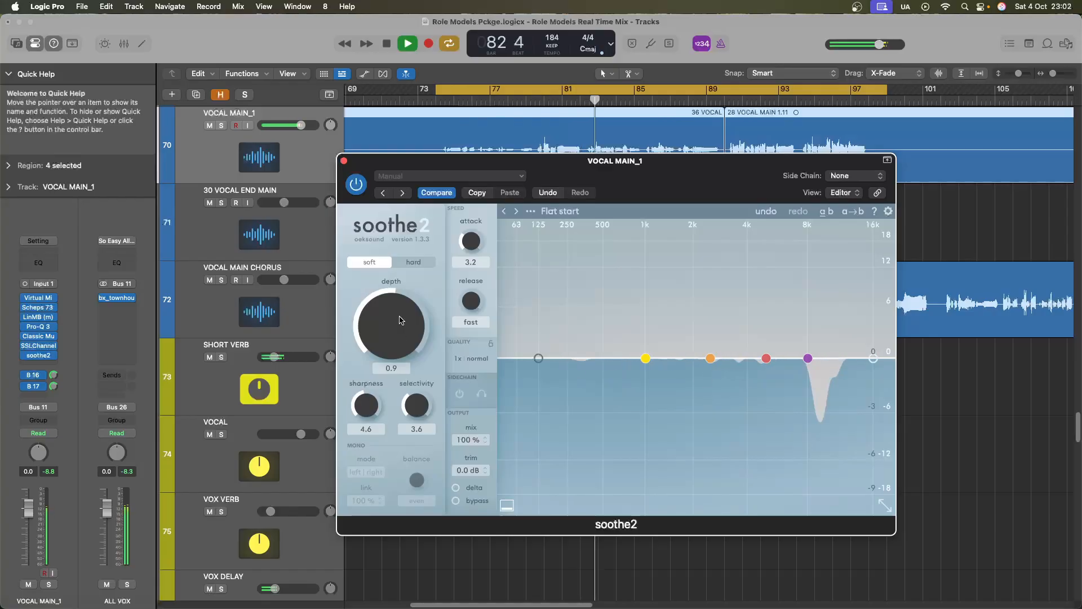
left_click(344, 161)
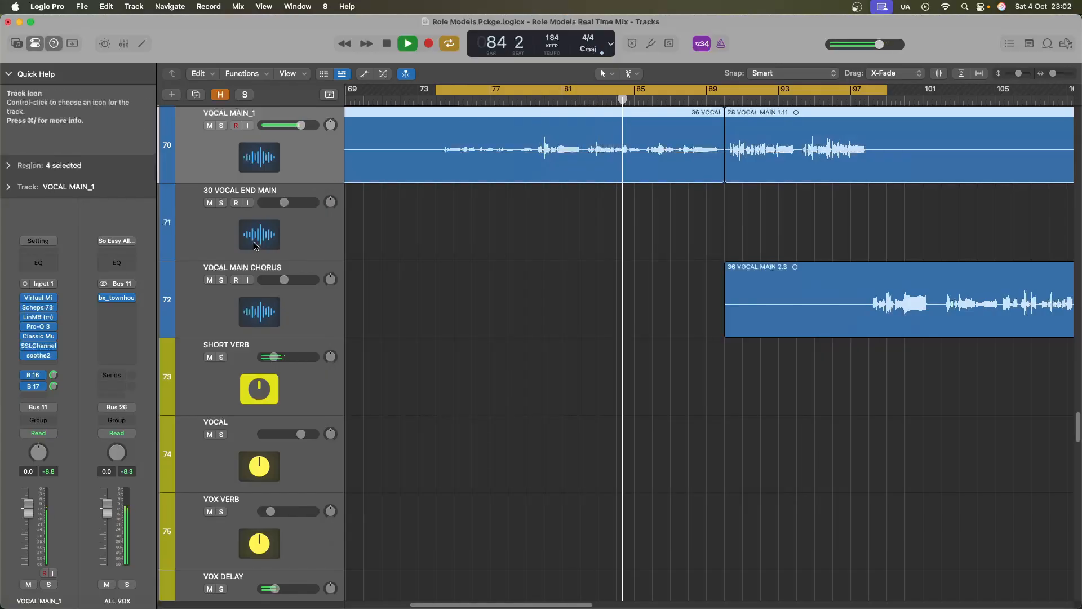
key("space")
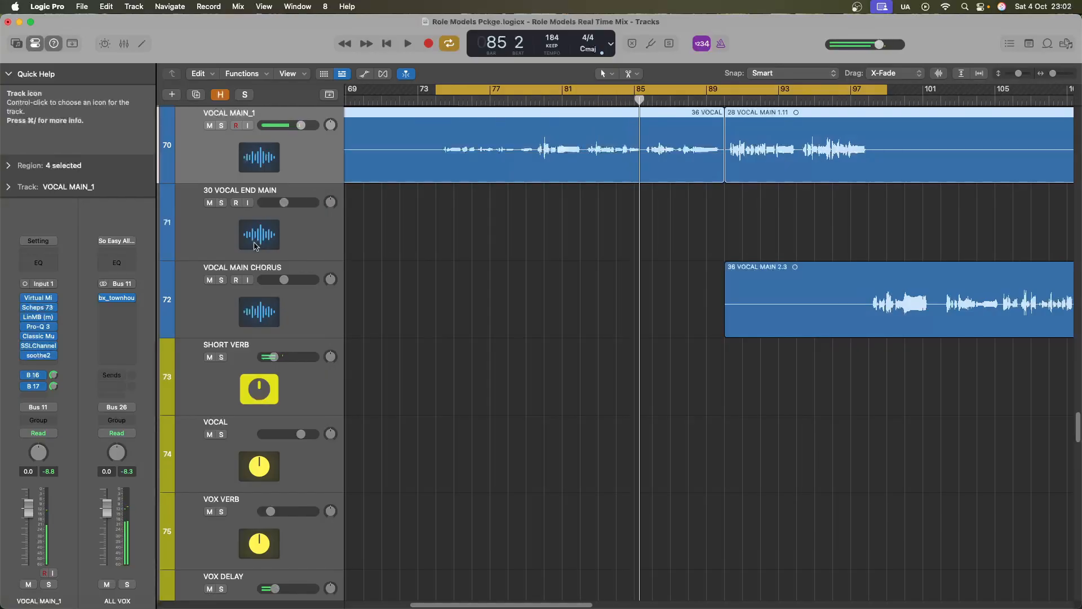
Insert the mono Wavesfactory Spectre plug-in in the slot after soothe2 on VOCAL MAIN_1
left_click(38, 363)
mouse_move(74, 596)
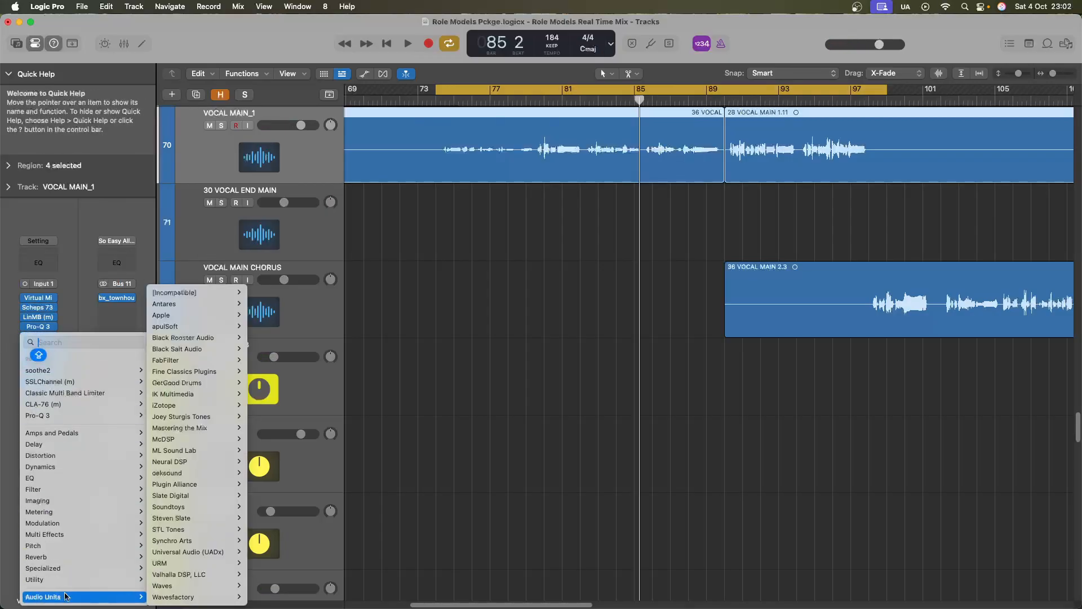
mouse_move(186, 586)
mouse_move(272, 589)
left_click(336, 587)
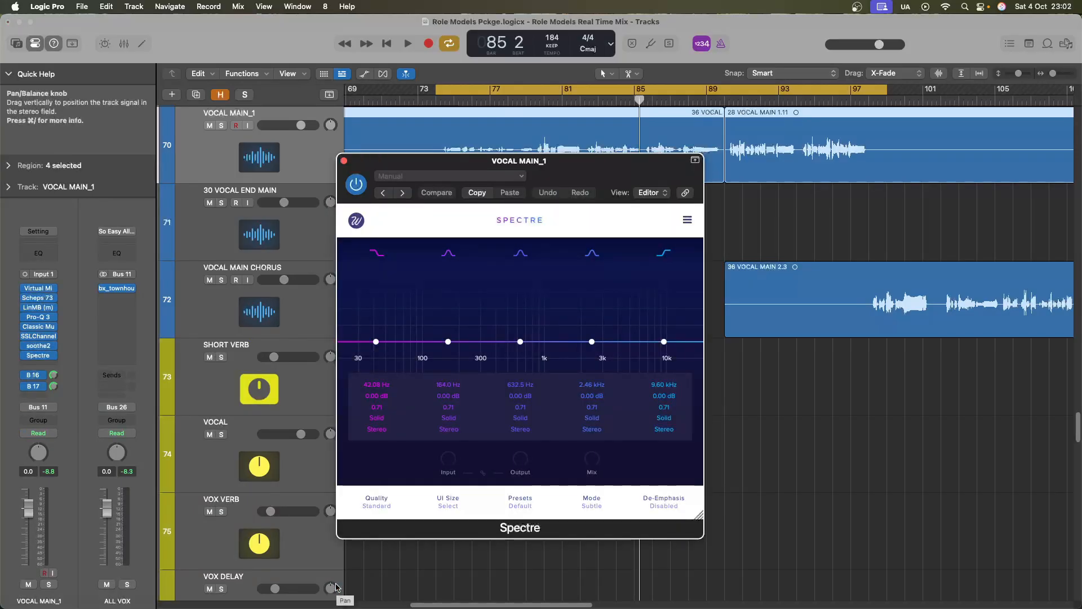
Boost Spectre's second band about 0.82 dB at 249 Hz and its third about 0.72 dB at 879 Hz during playback
key("space")
left_click_drag(449, 342, 473, 325)
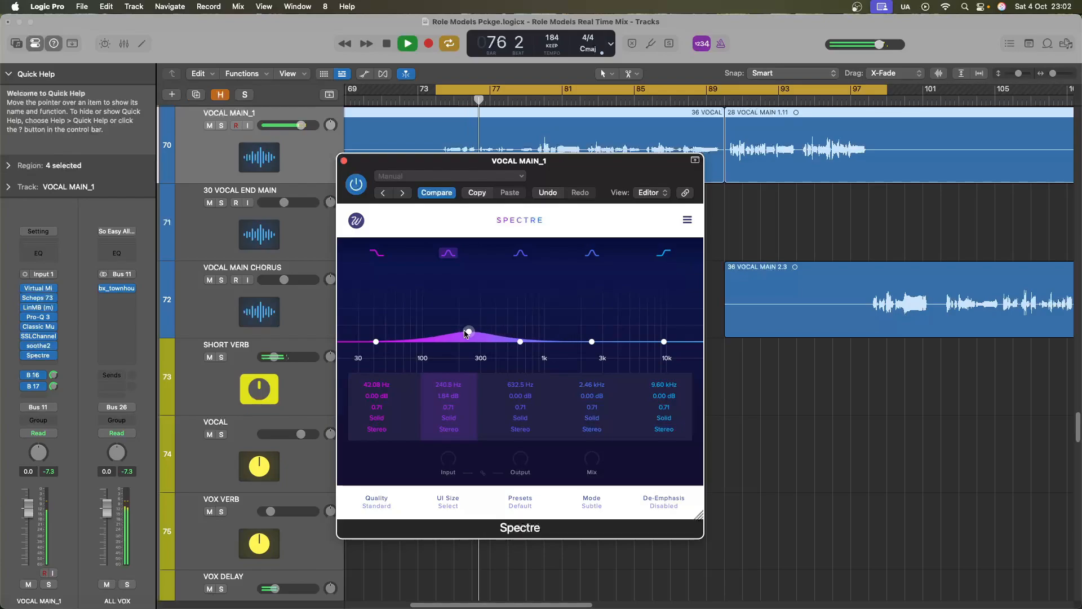
left_click_drag(520, 342, 536, 324)
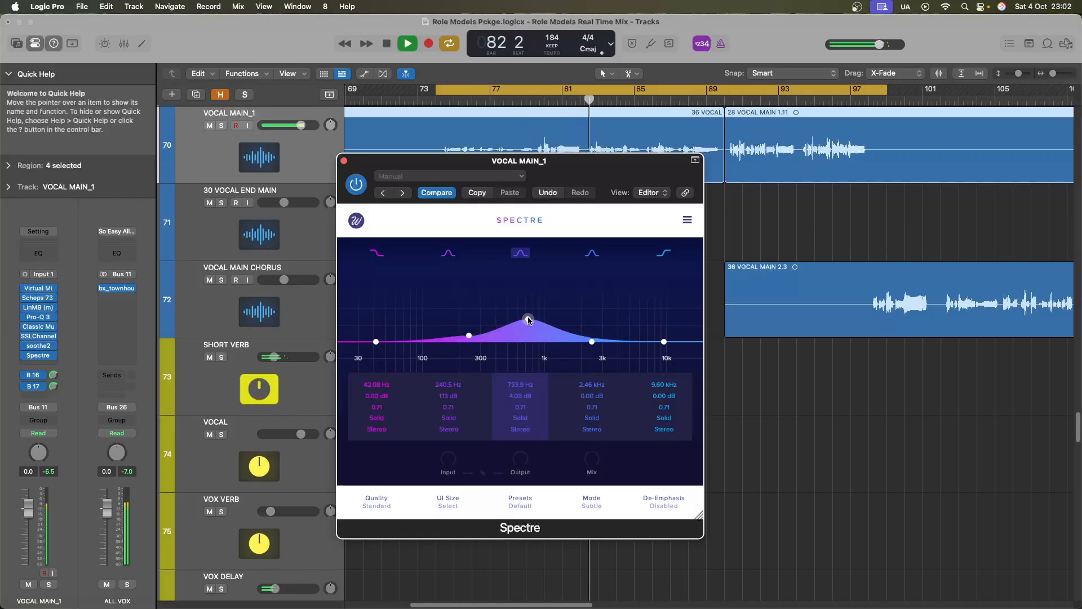
left_click_drag(545, 321, 535, 321)
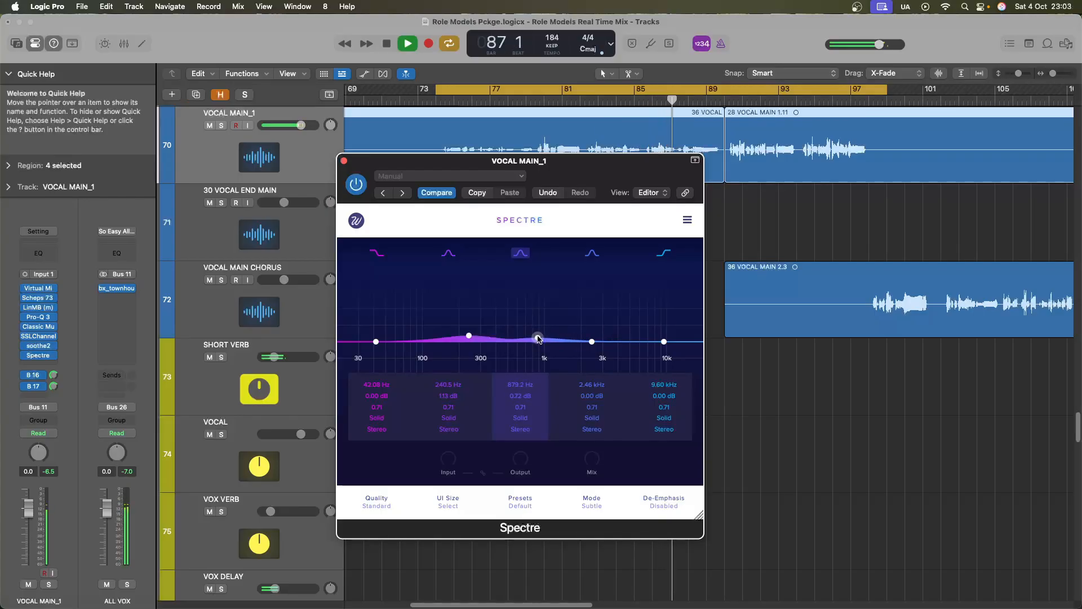
left_click(471, 337)
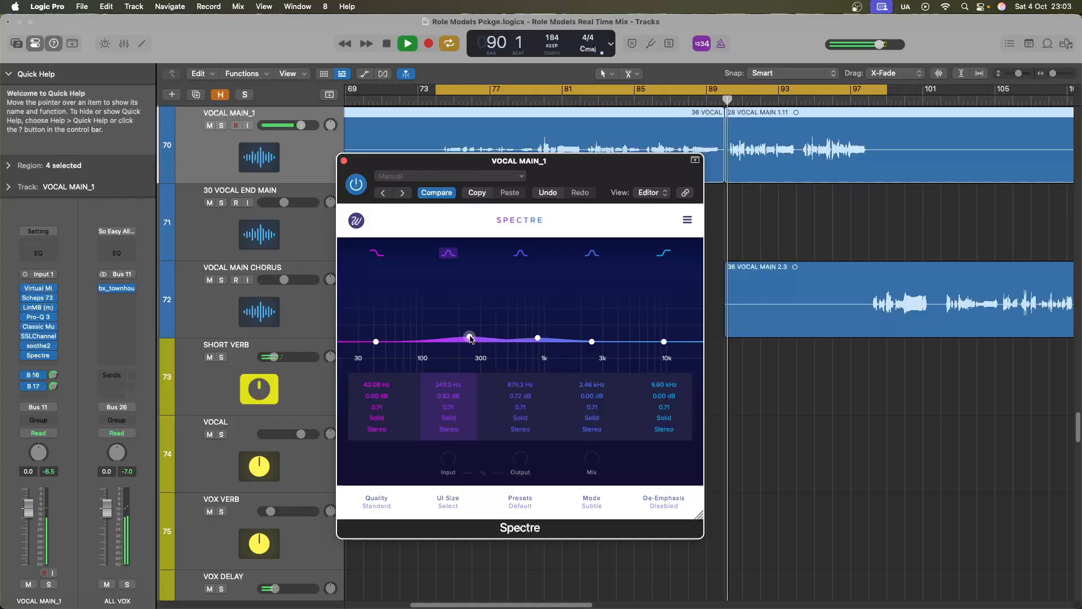
left_click(344, 161)
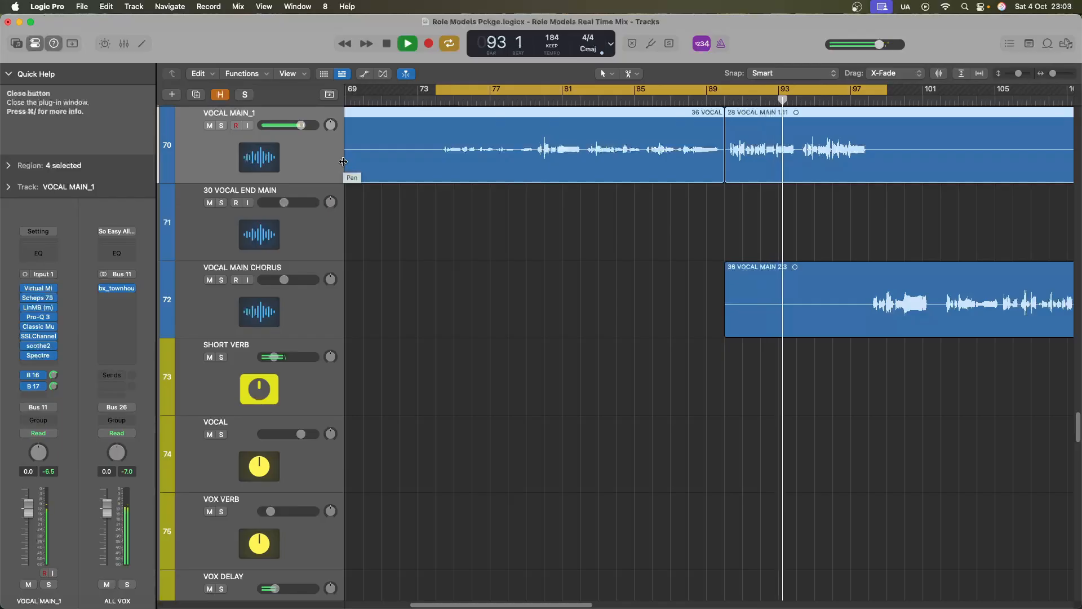
Stop playback and split the long 28 VOCAL MAIN region on VOCAL MAIN_1 at bar 99
key("space")
left_click(514, 265)
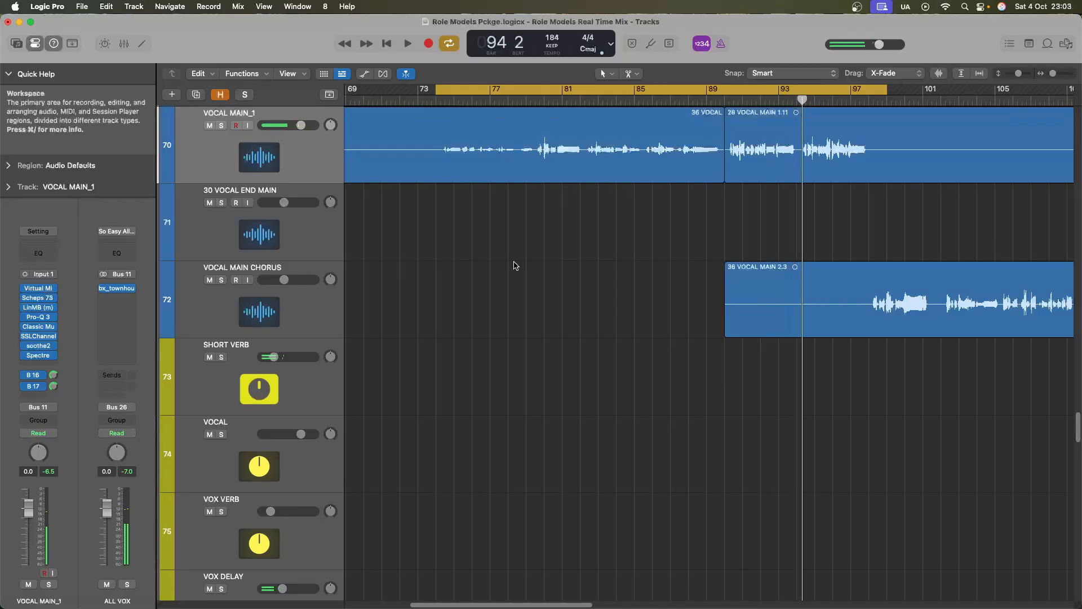
scroll(592, 243, "up", 1)
left_click(887, 179, "super")
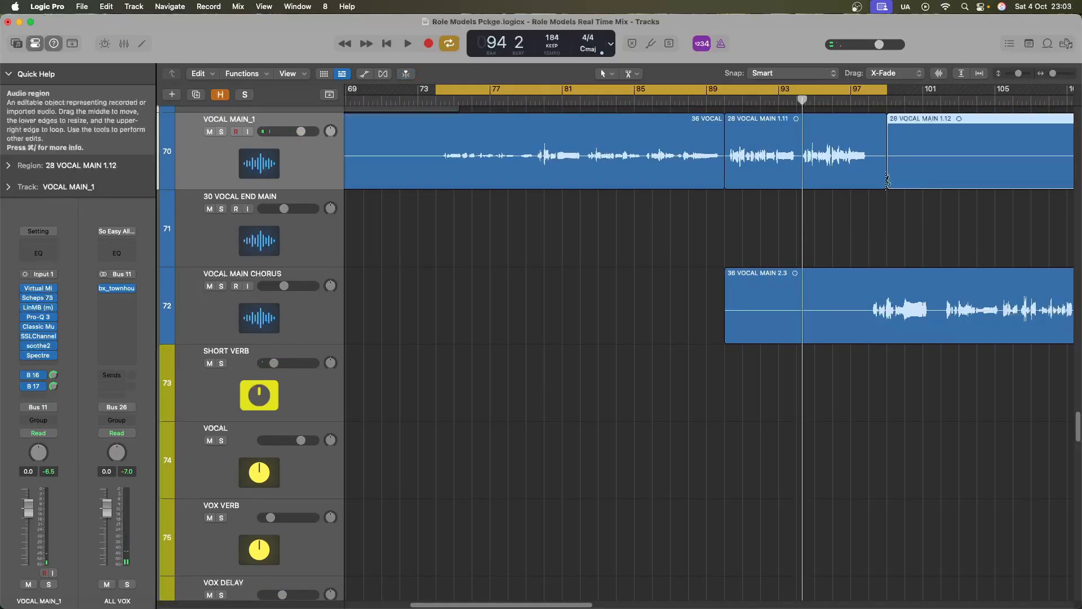
key("super+Up")
key("super+Left")
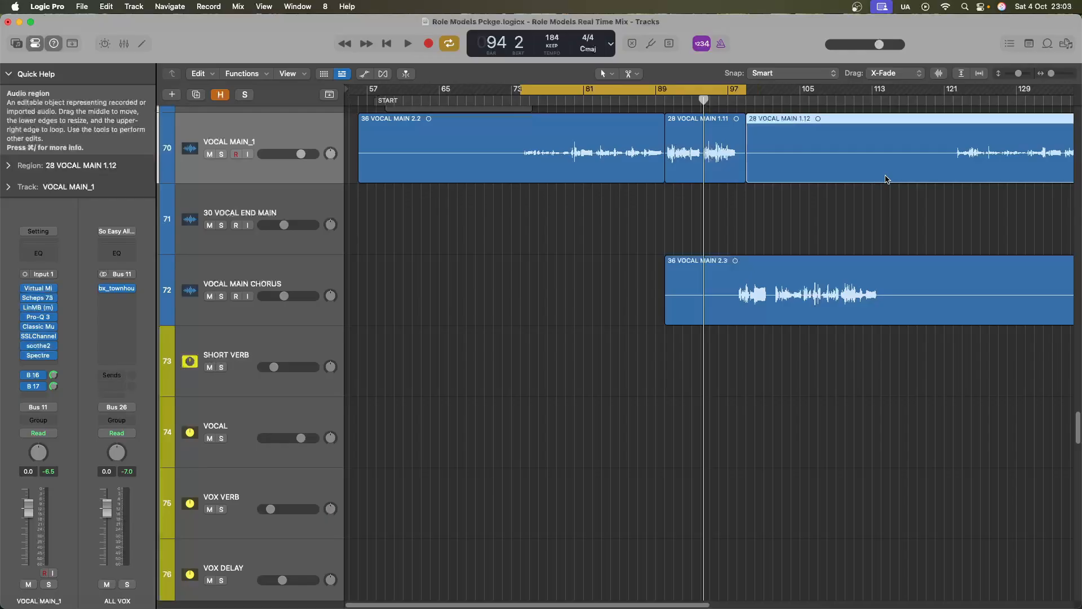
Split the 28 VOCAL MAIN 1.11 region at bar 98 and trim the VOCAL MAIN CHORUS region to start at bar 98
key("super+Down")
key("super+Right")
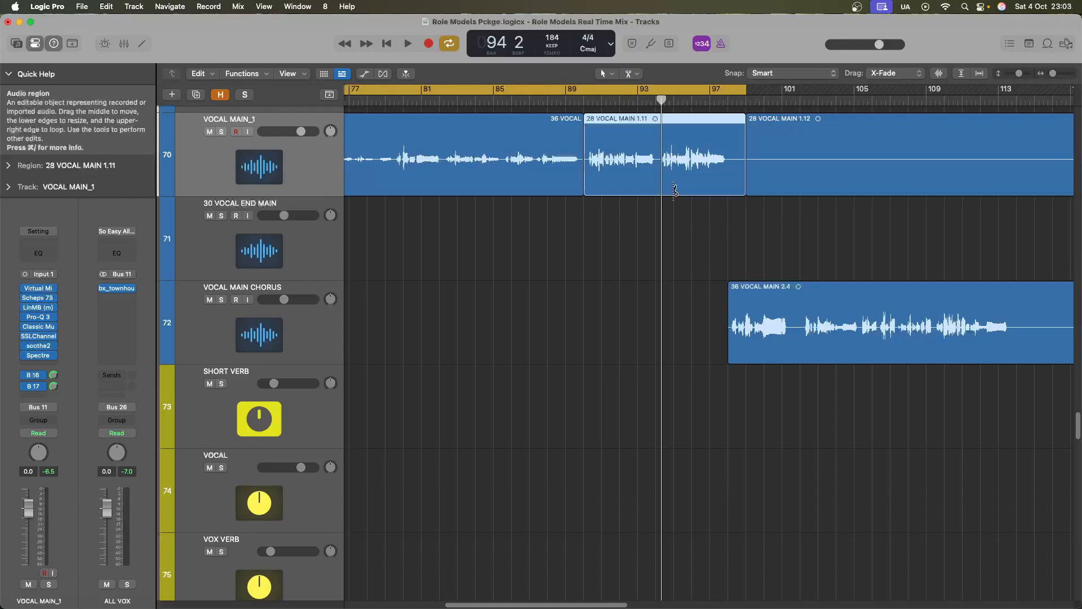
key("super+Right")
key("super+Right")
scroll(674, 190, "right", 2)
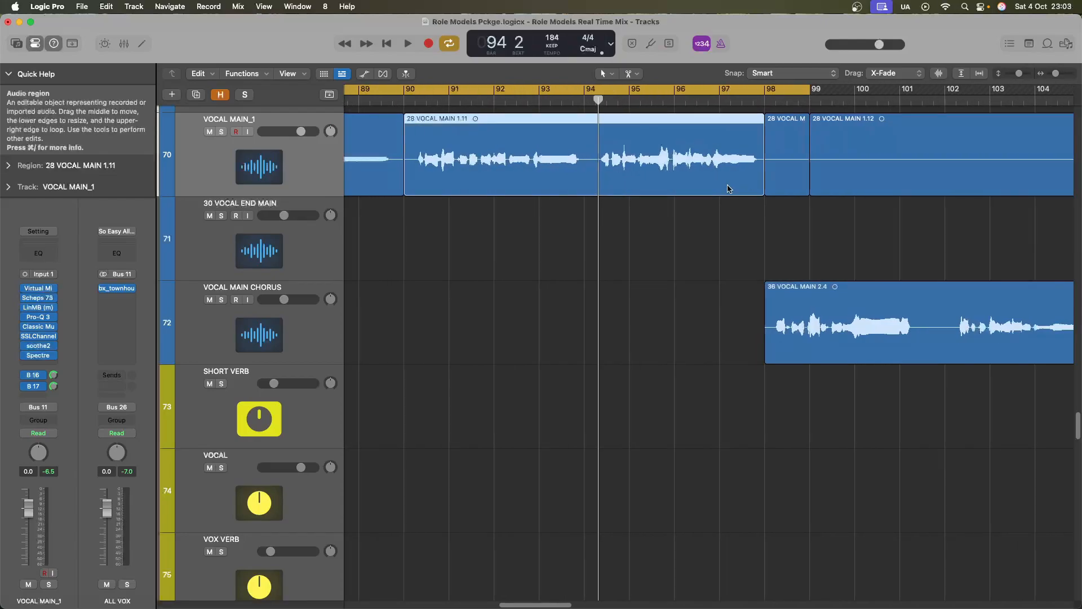
Move the bars 90 to 98 phrase from VOCAL MAIN_1 to VOCAL MAIN CHORUS and delete the leftover piece between bars 98 and 99
left_click_drag(691, 190, 691, 292)
key("super+Up")
key("super+Left")
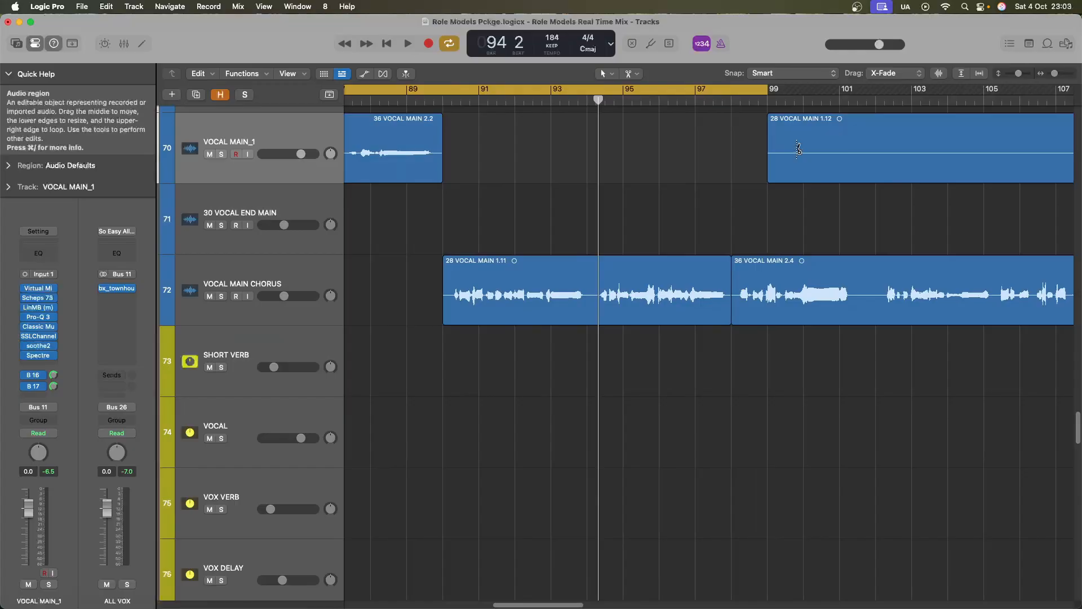
key("super+Up")
key("super+Left")
key("super+Left")
key("super+Left")
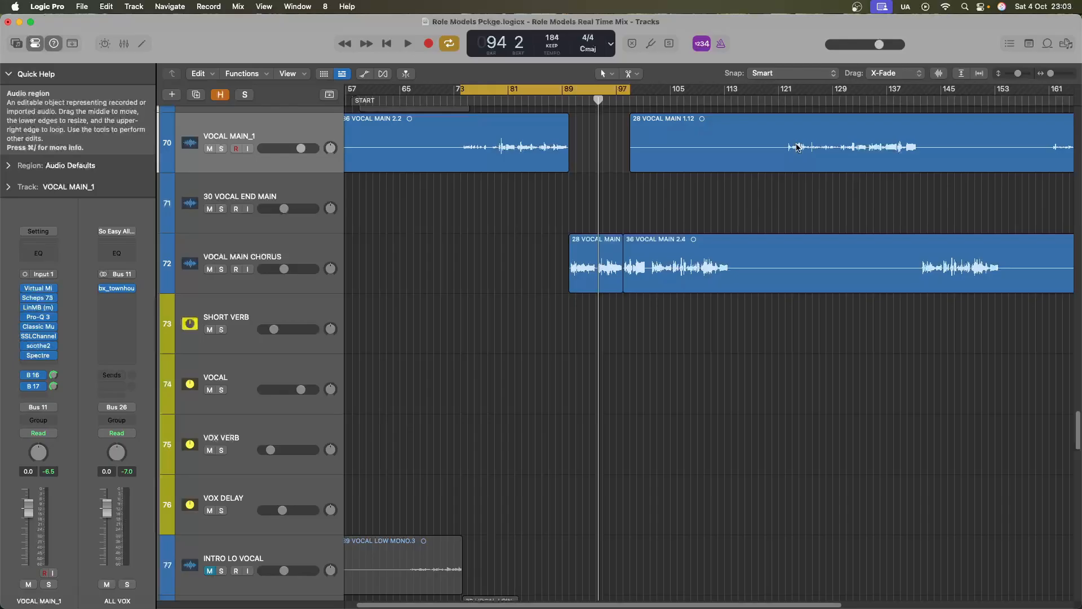
Play the cycled section to hear the vocal pass from VOCAL MAIN_1 to the moved phrase on VOCAL MAIN CHORUS
key("space")
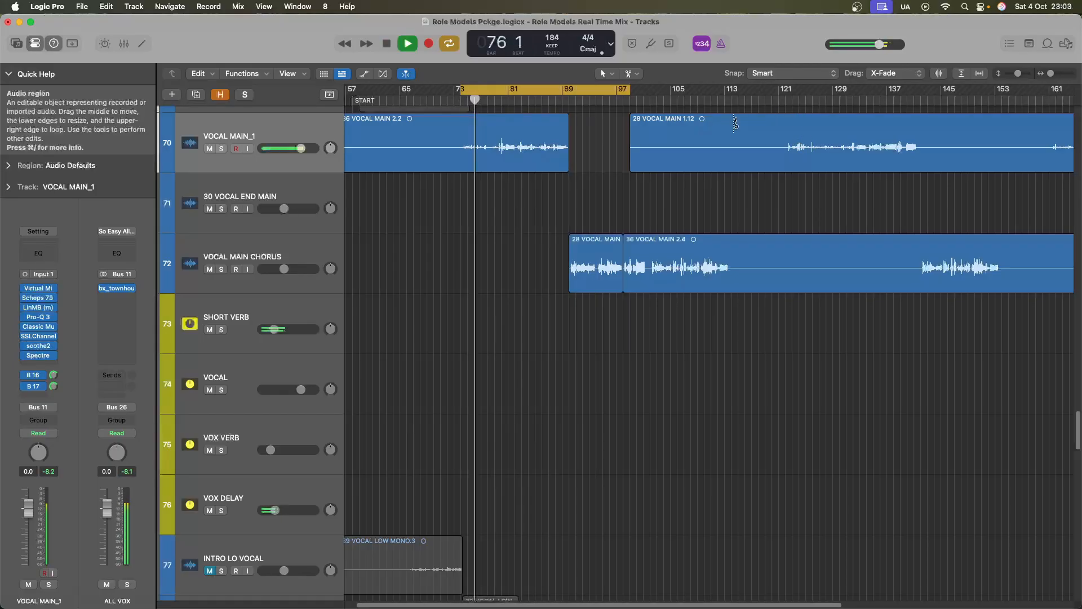
key("super+Down")
key("super+Right")
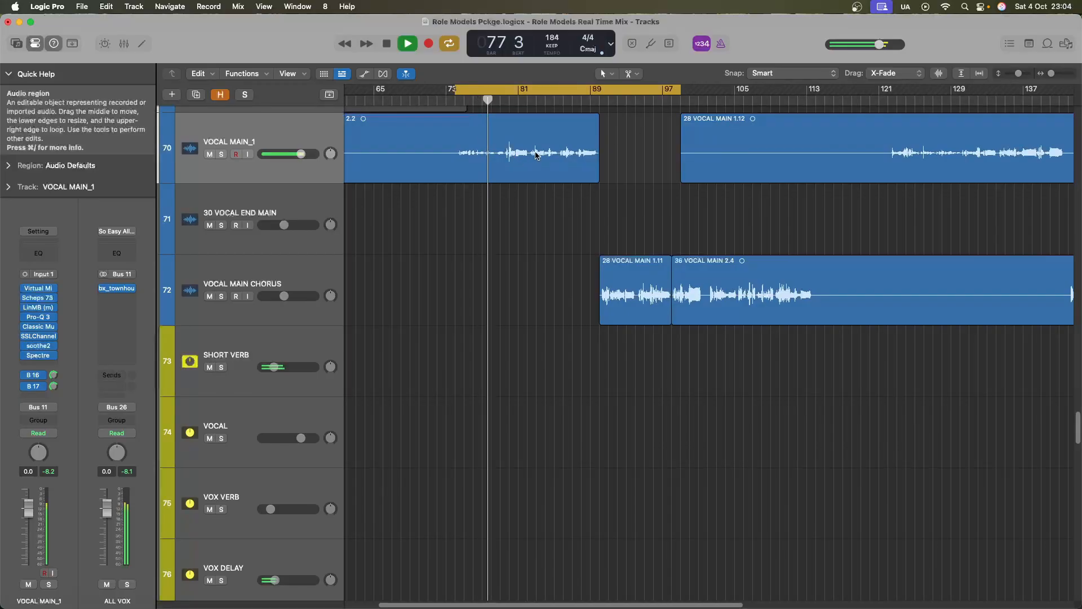
left_click(594, 104)
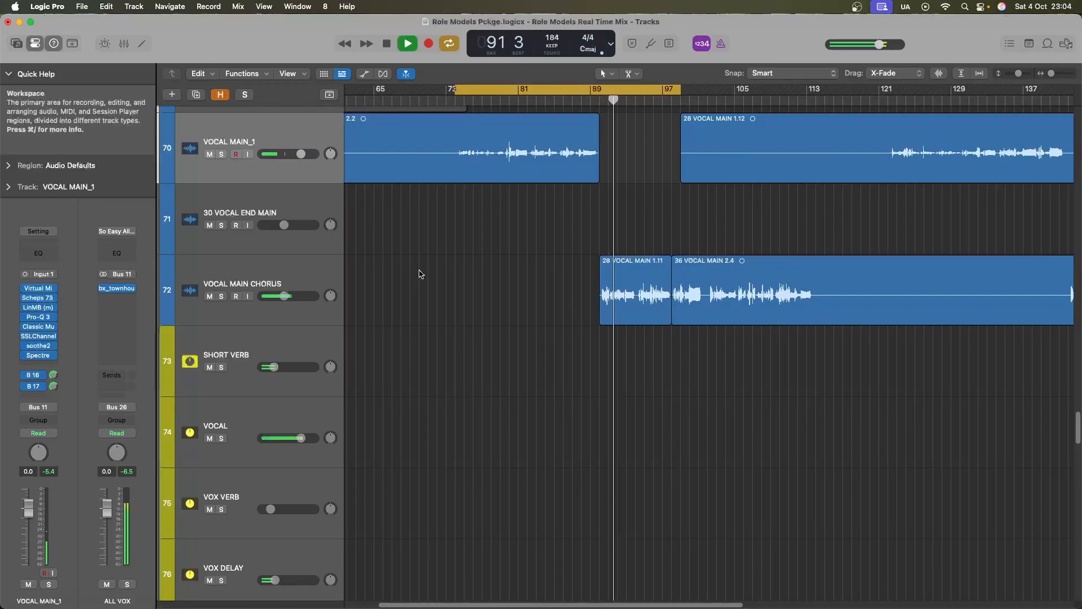
key("space")
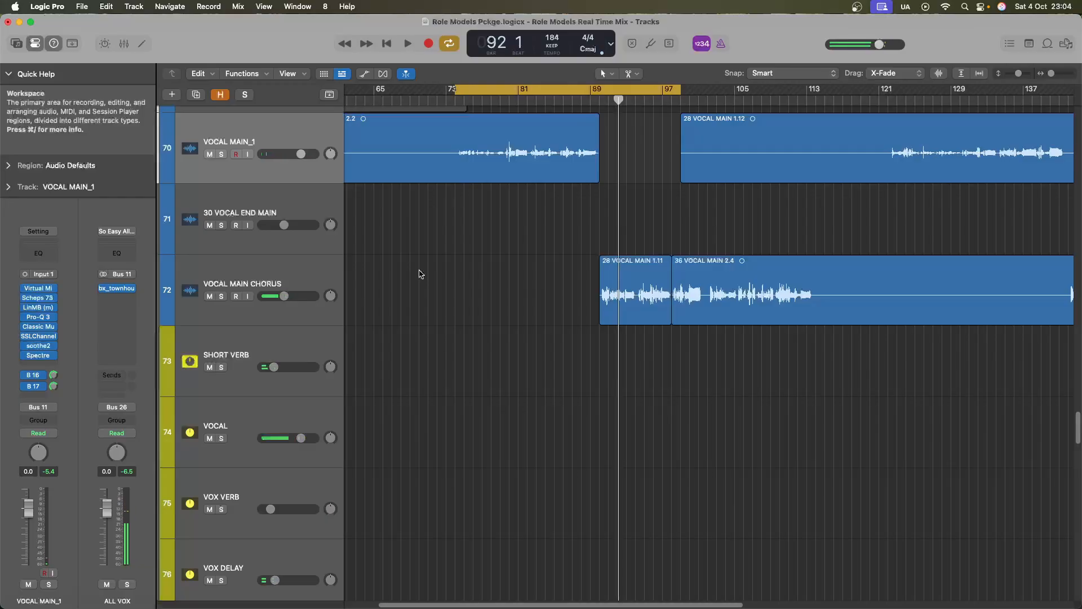
Duplicate the VOCAL MAIN_1 track with its settings and move the 28 VOCAL MAIN 1.11 region onto the new track
scroll(484, 287, "up", 4)
key("super+Left")
key("super+Up")
key("super+Left")
key("super+Up")
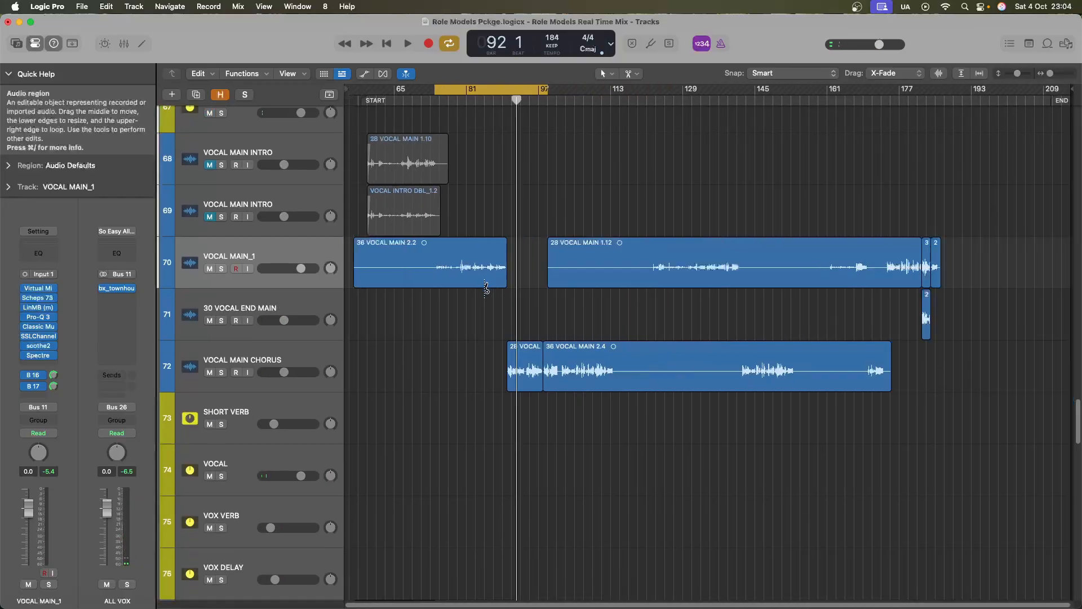
left_click(485, 285)
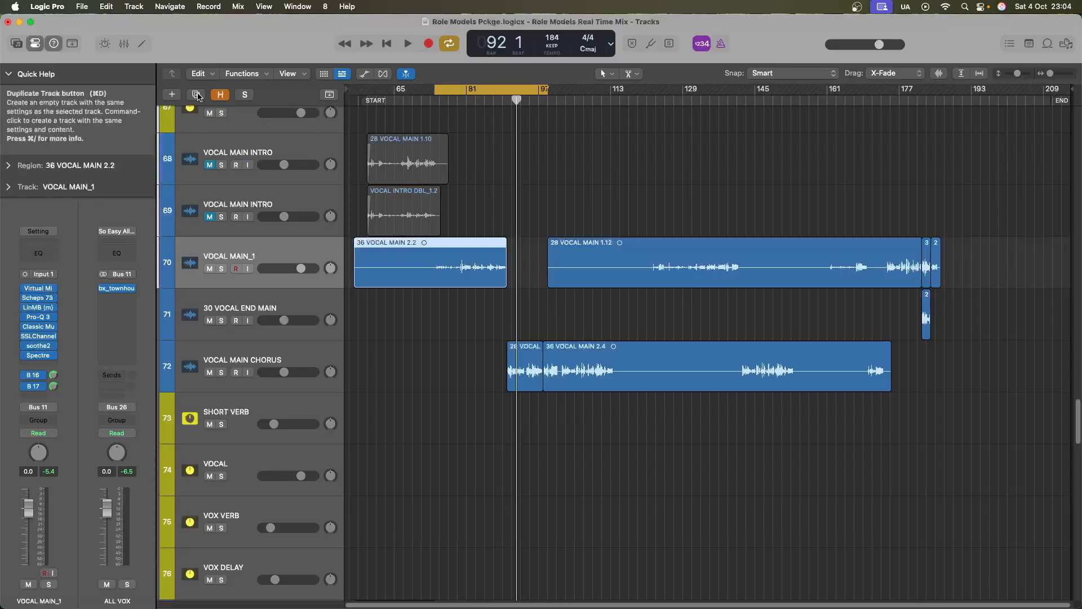
key("super+d")
left_click_drag(524, 401, 529, 337)
Add a third send on the duplicated VOCAL MAIN_1 track to Bus 33 (VOX VERB) at 0.0 dB
left_click(37, 375)
left_click(81, 342)
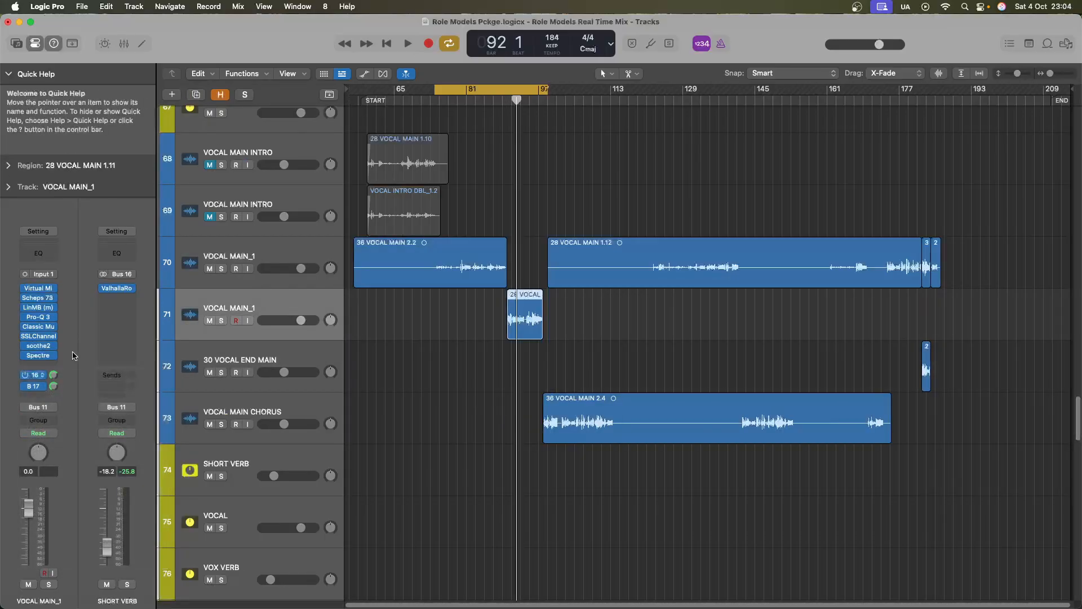
left_click(43, 387)
left_click(35, 402)
left_click(35, 399)
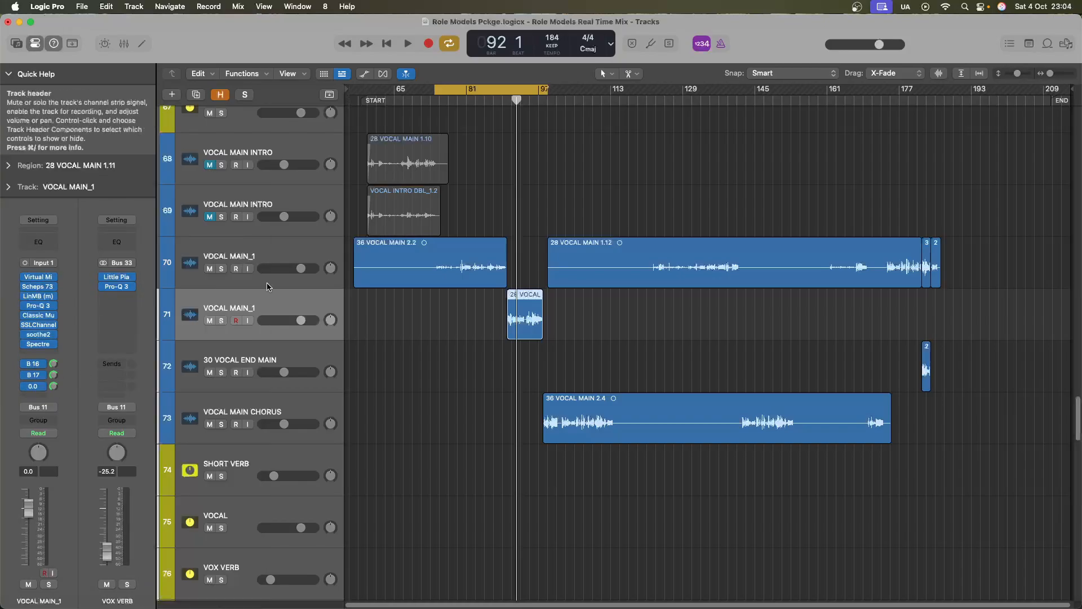
Play the section briefly and shorten the cycle range to bars 89 to 99 around the moved phrase
key("space")
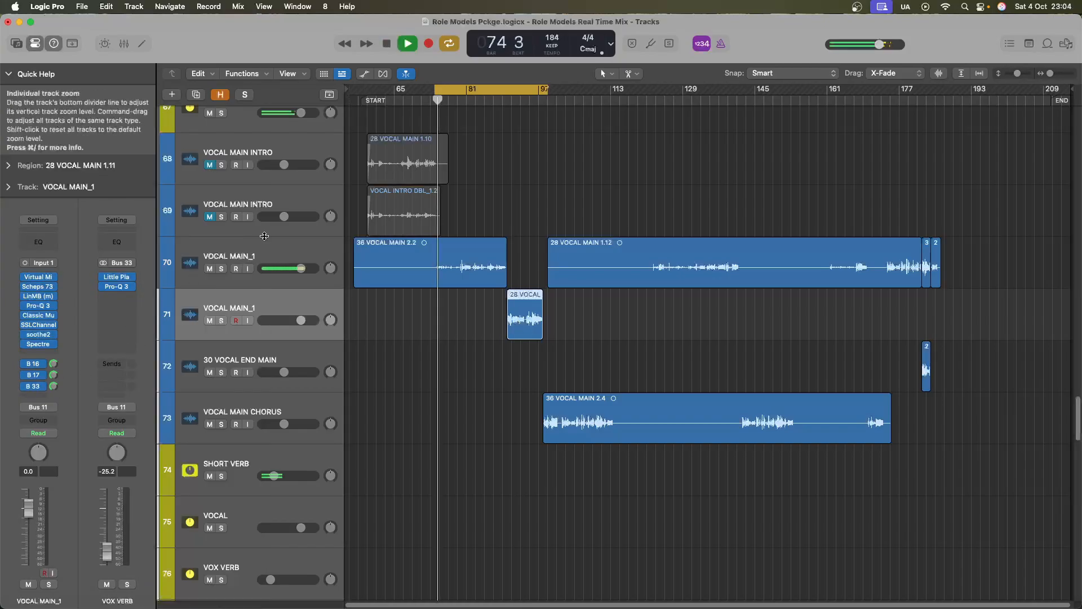
key("space")
left_click_drag(455, 93, 504, 98)
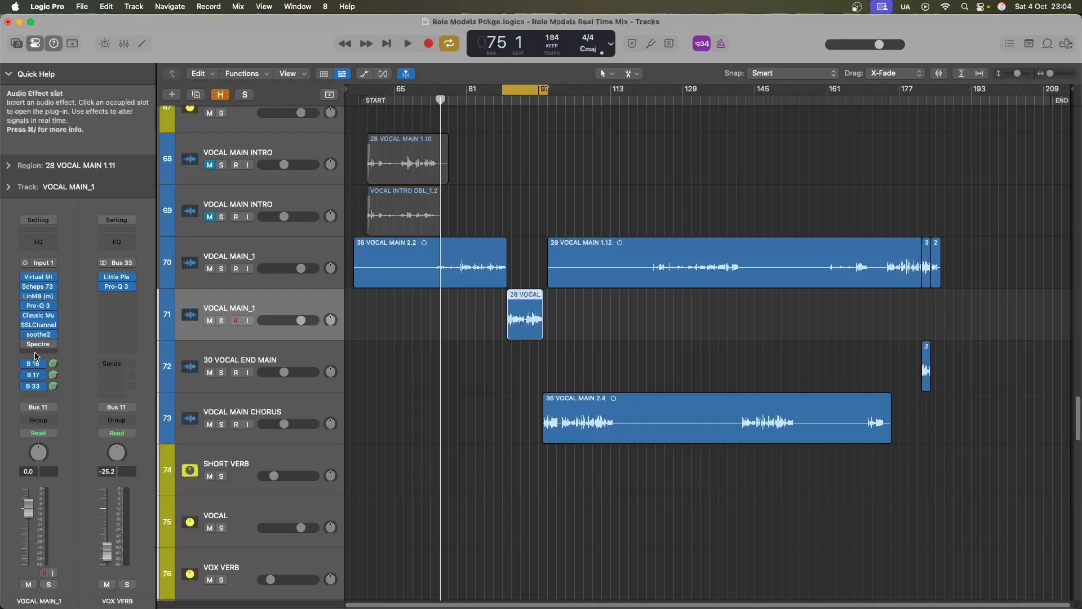
Insert the mono Black Salt Audio Telofi X plug-in after Spectre on the duplicated VOCAL MAIN_1 track
left_click(33, 355)
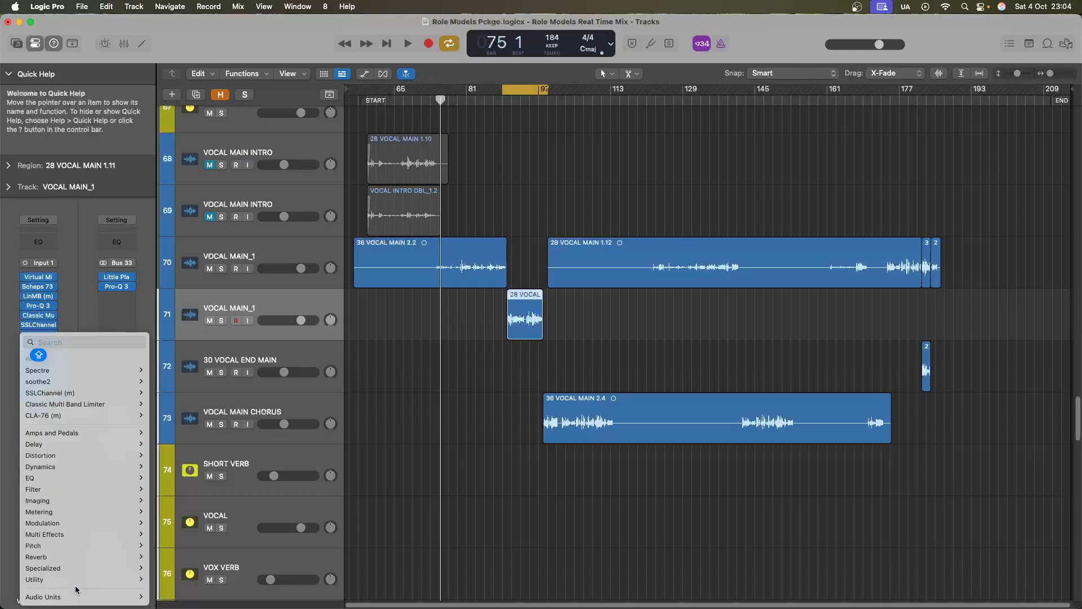
mouse_move(79, 597)
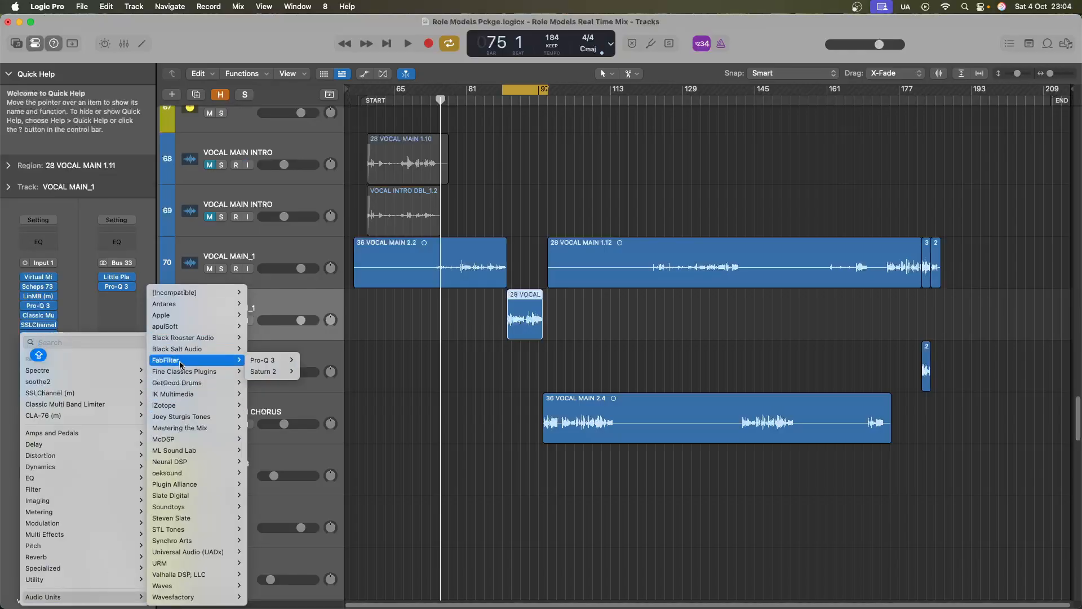
mouse_move(183, 349)
mouse_move(277, 432)
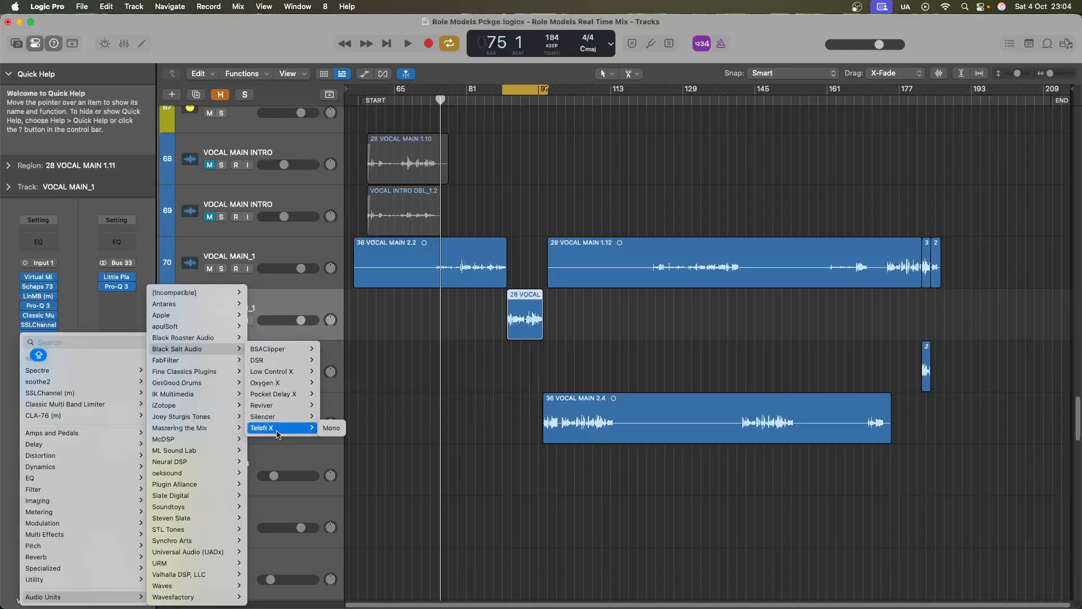
left_click(331, 429)
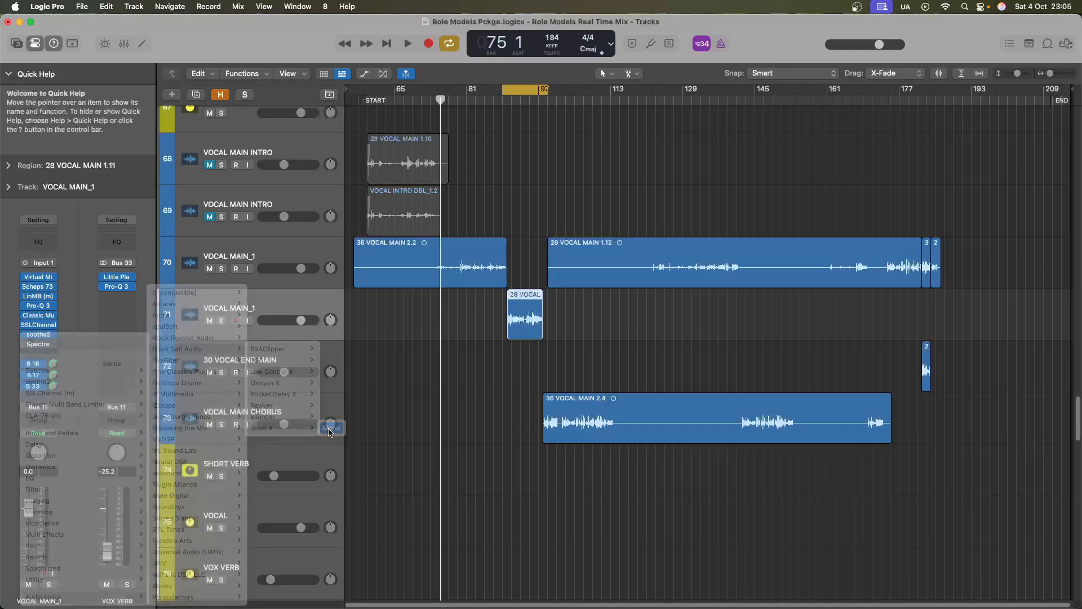
Set Telofi X's effect amount to 42% during playback with the original VOCAL MAIN_1 track muted, and close the plug-in
left_click_drag(432, 261, 444, 224)
key("space")
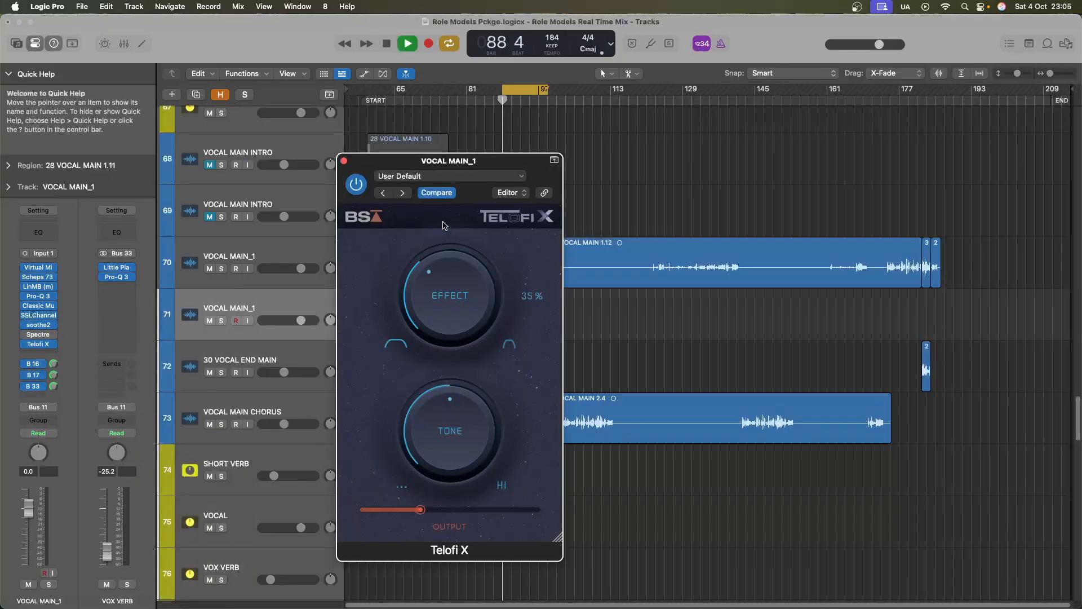
left_click_drag(527, 162, 853, 119)
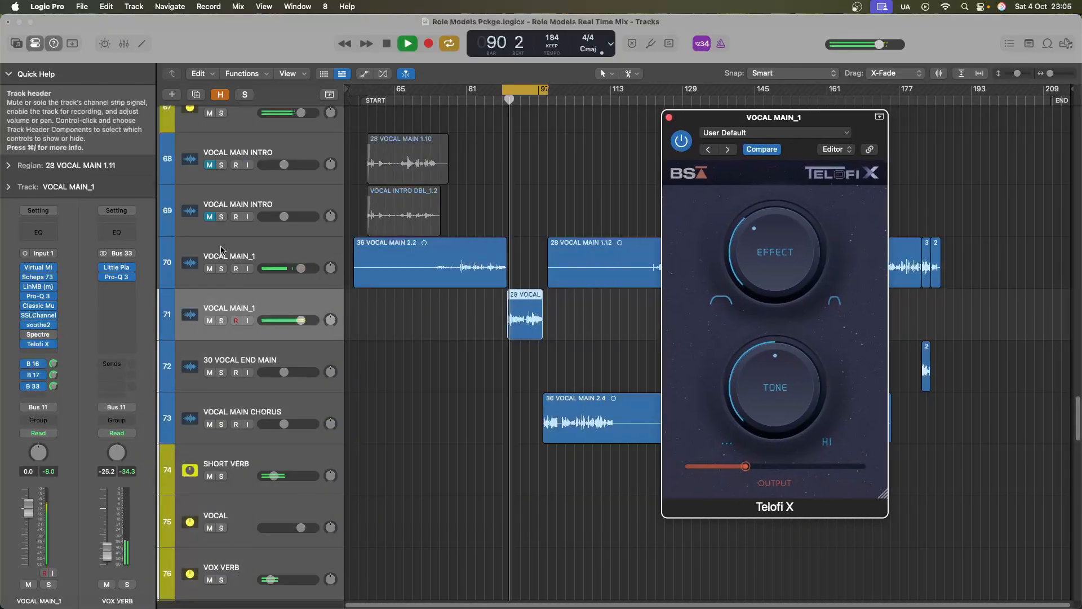
left_click(210, 269)
left_click_drag(769, 264, 773, 258)
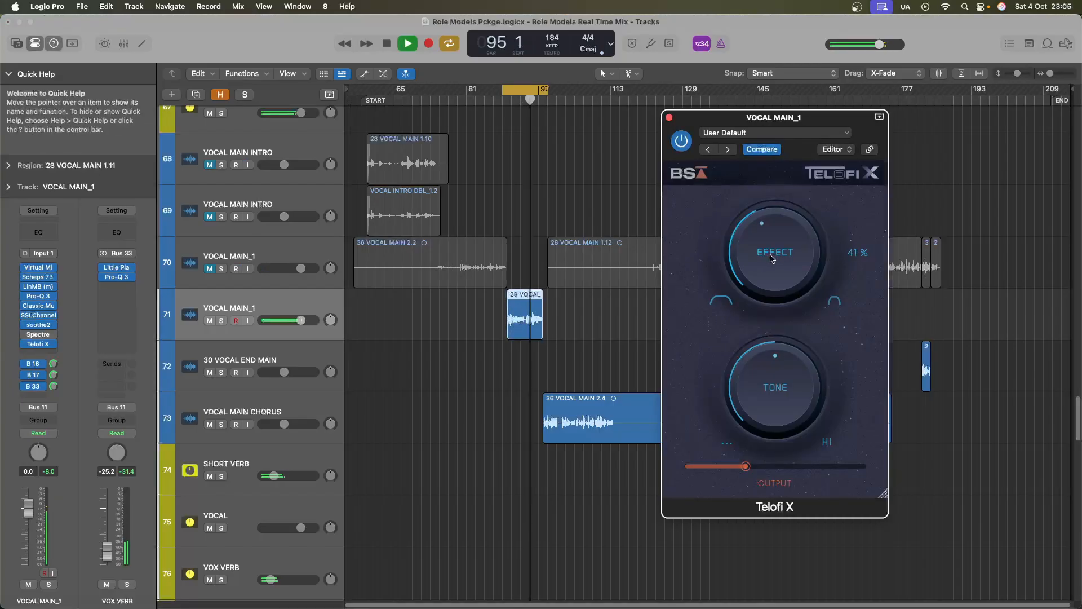
left_click_drag(773, 258, 773, 256)
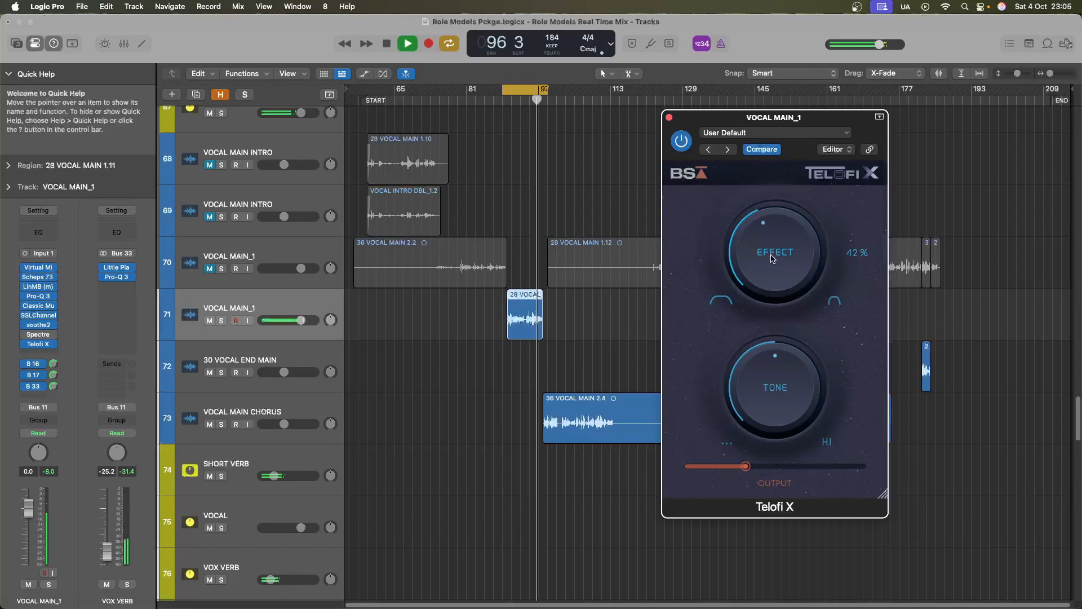
left_click(23, 336)
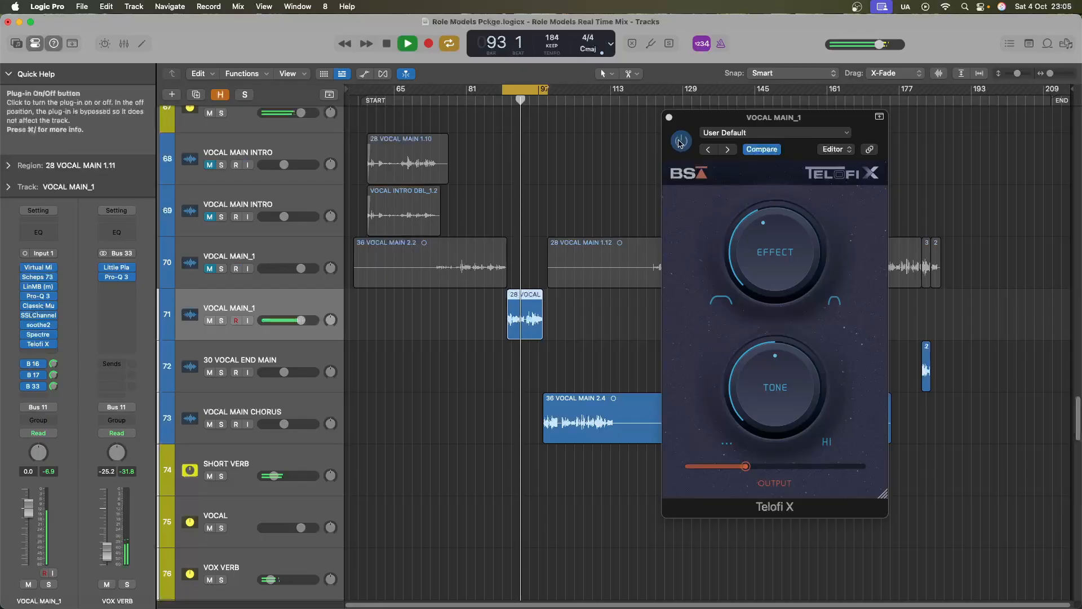
left_click(670, 118)
Stop playback and add a send to Bus 25 (WHOLE DLY) at 0.0 dB on the duplicated VOCAL MAIN_1 track
key("super+Down")
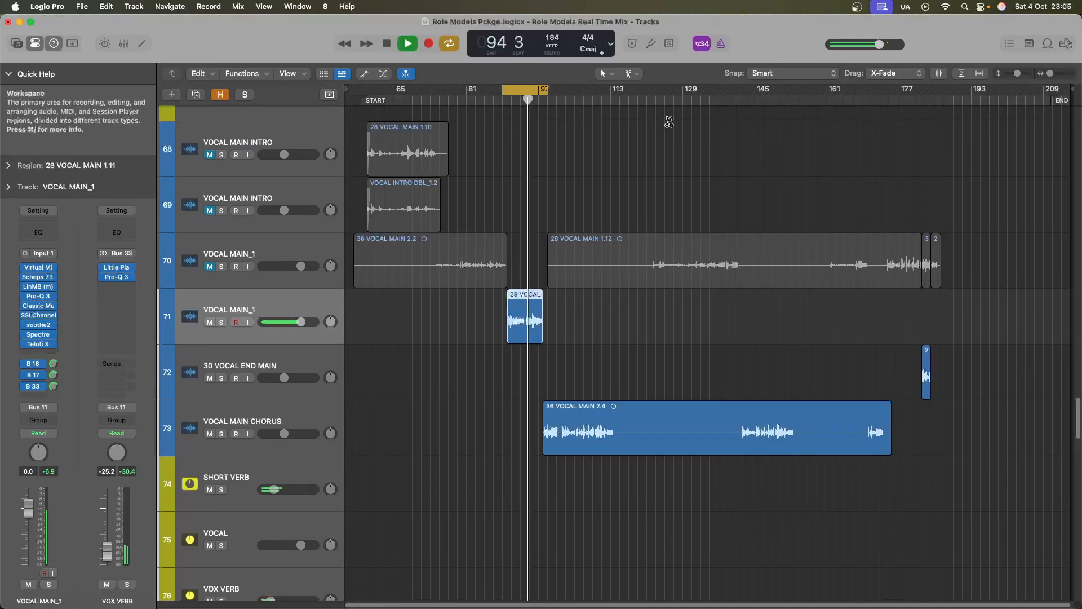
key("super+Right")
key("super+Right")
key("super+Right")
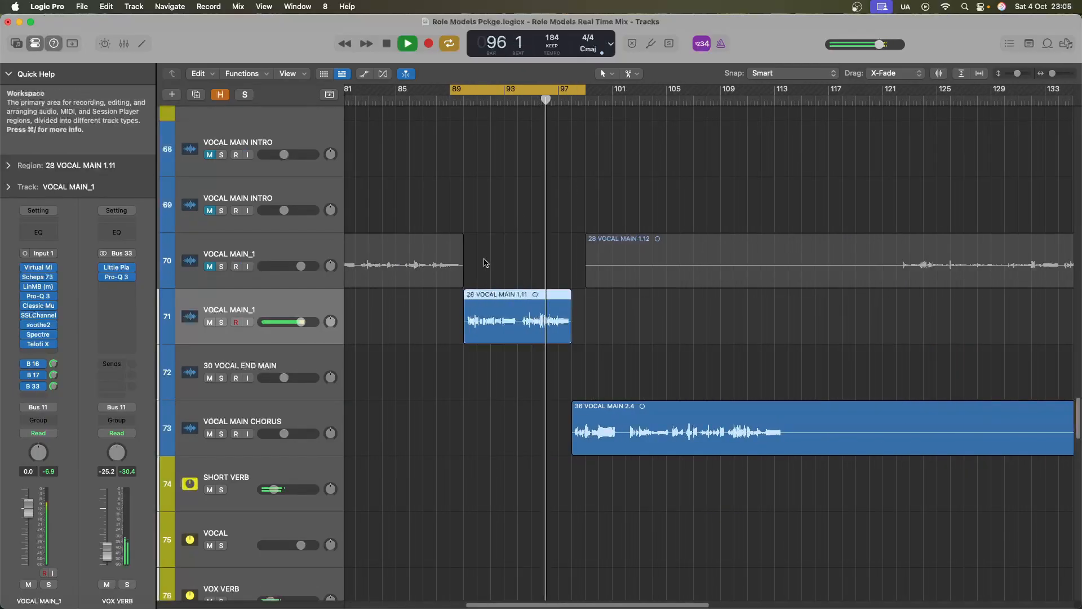
scroll(434, 341, "down", 10)
scroll(435, 345, "up", 10)
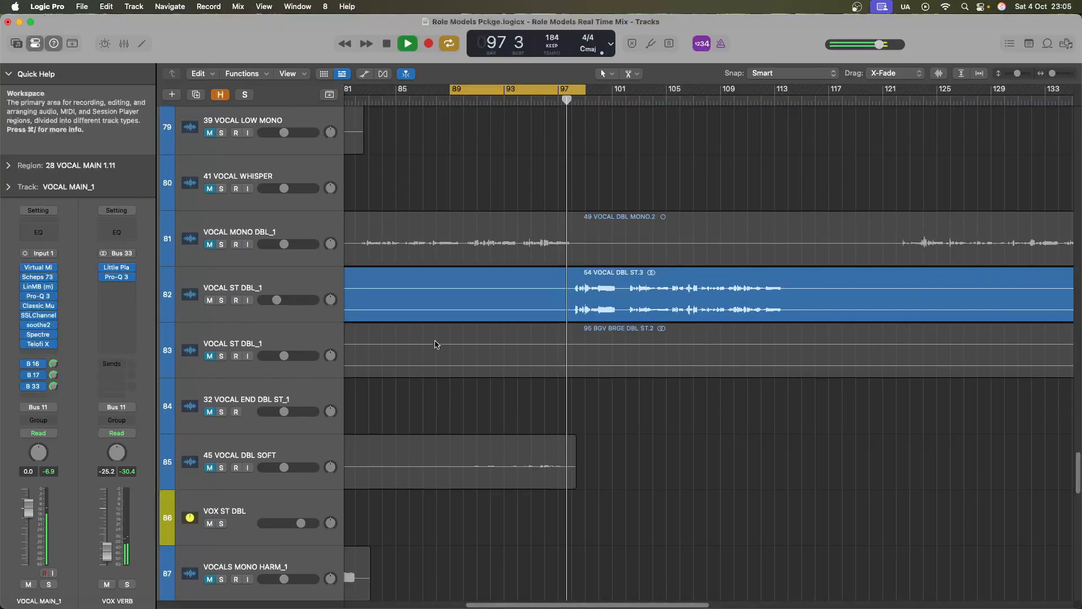
key("space")
scroll(435, 344, "up", 1)
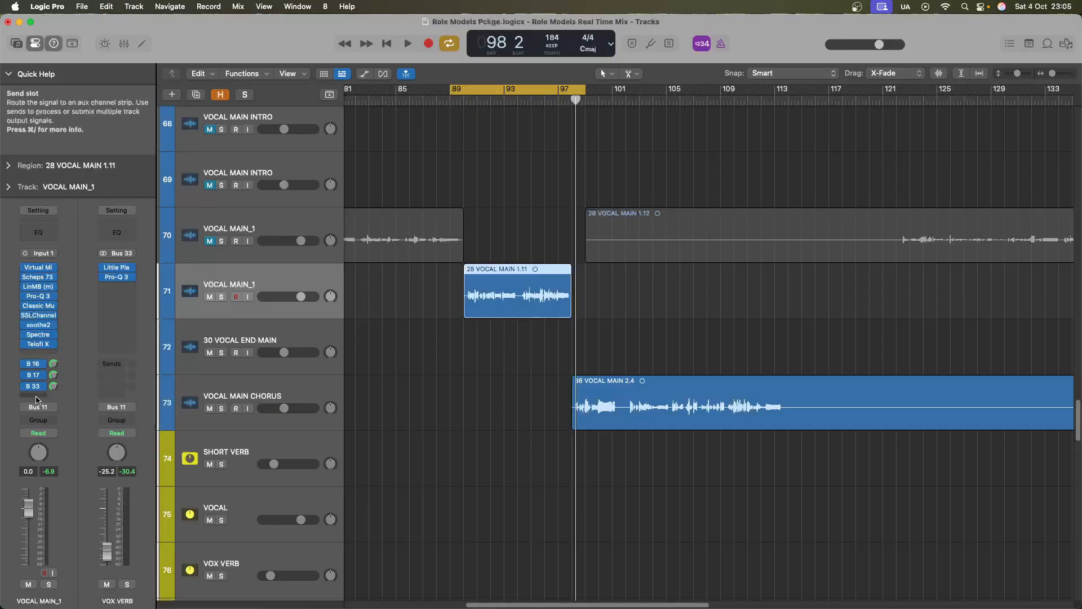
left_click(115, 364)
mouse_move(122, 493)
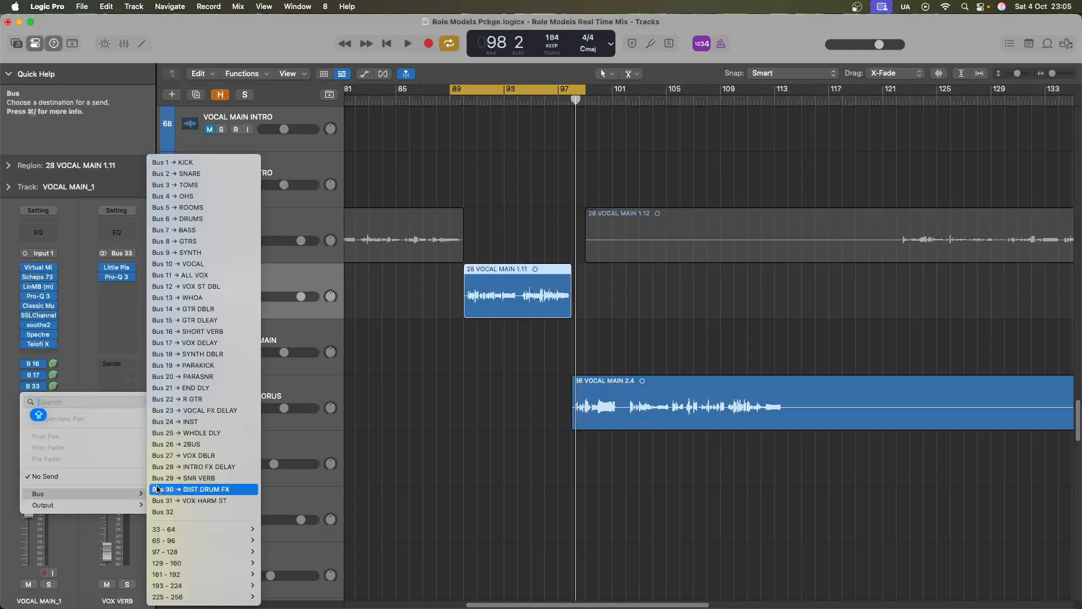
left_click(204, 433)
left_click_drag(55, 388, 55, 367)
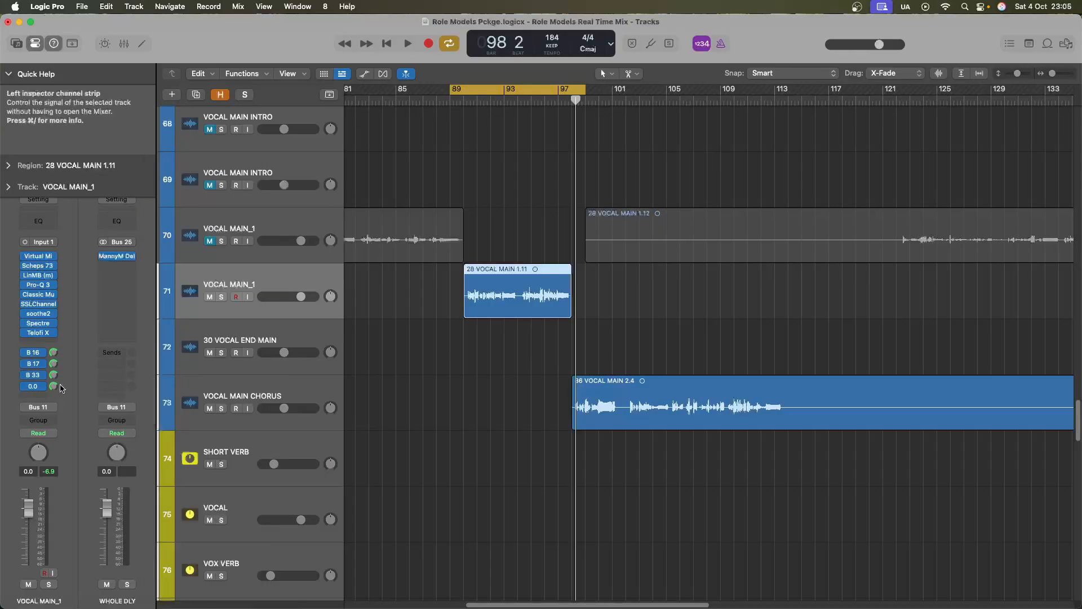
Lower the Bus 25 delay send on the duplicated track while playing the phrase, and turn off cycle mode
key("space")
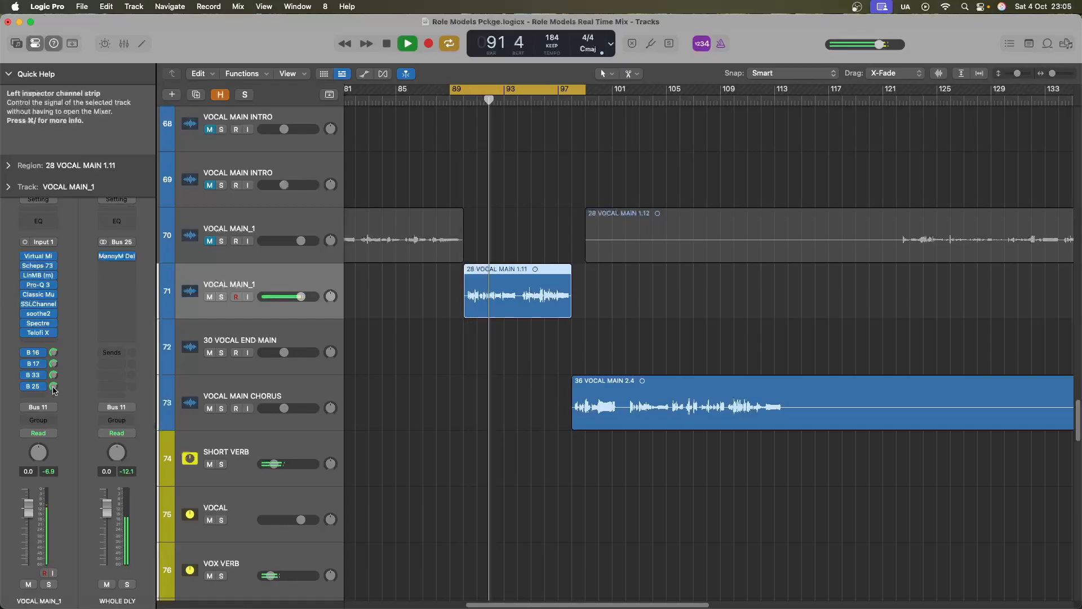
left_click_drag(54, 390, 57, 427)
key("space")
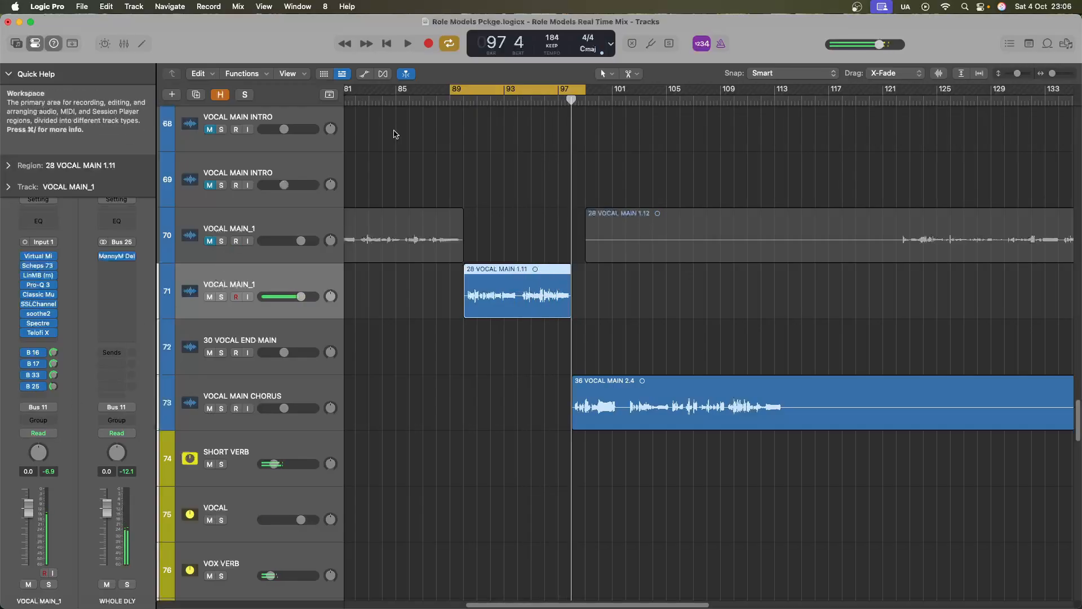
key("c")
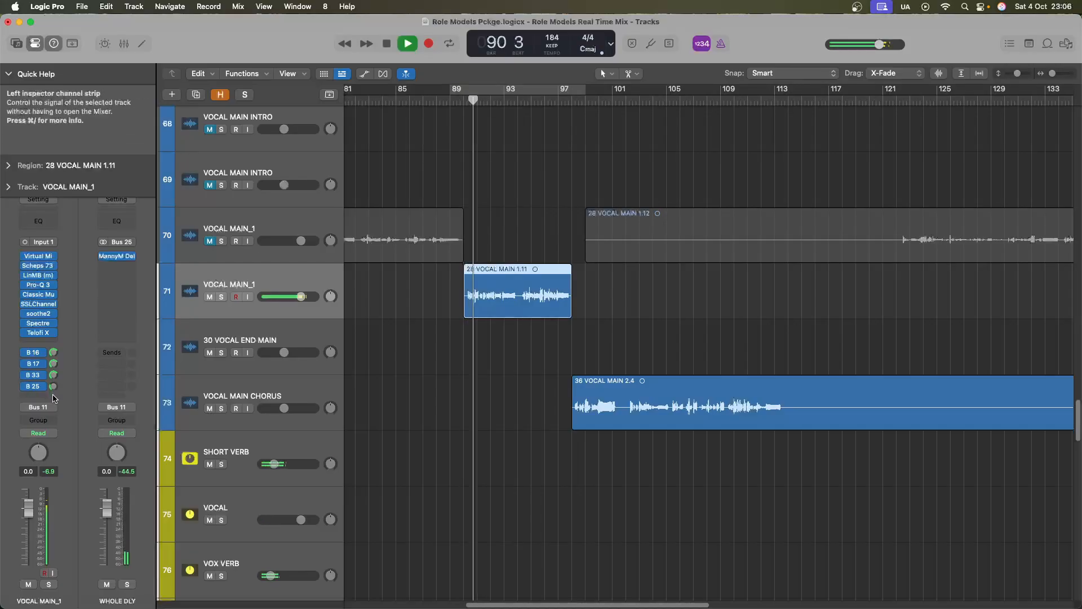
Set Telofi X's tone to 54% on the duplicated VOCAL MAIN_1 track while playing the phrase, and close the plug-in
key("space")
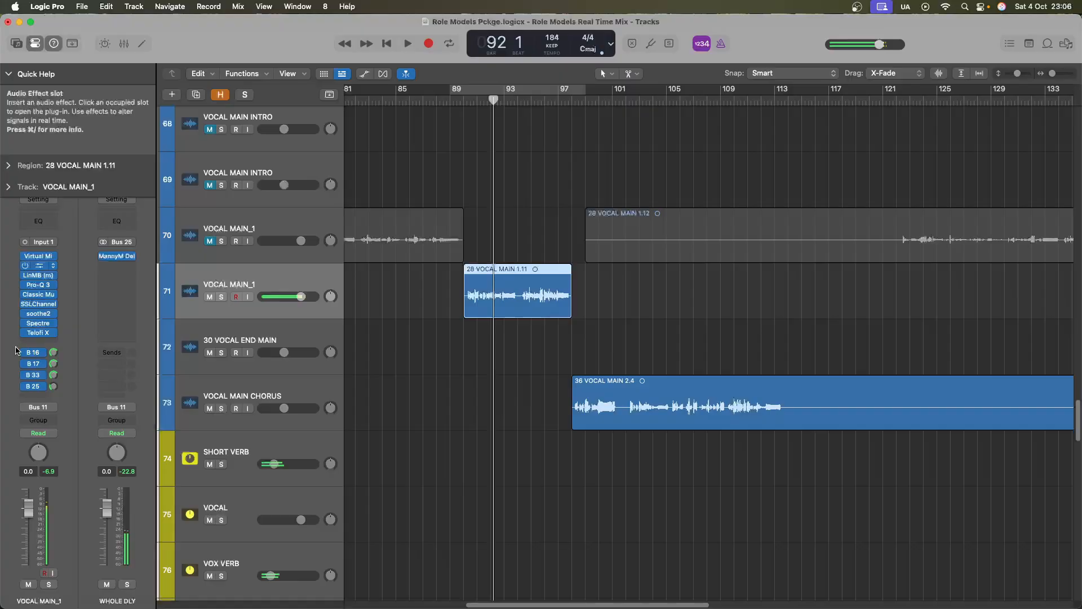
left_click(42, 334)
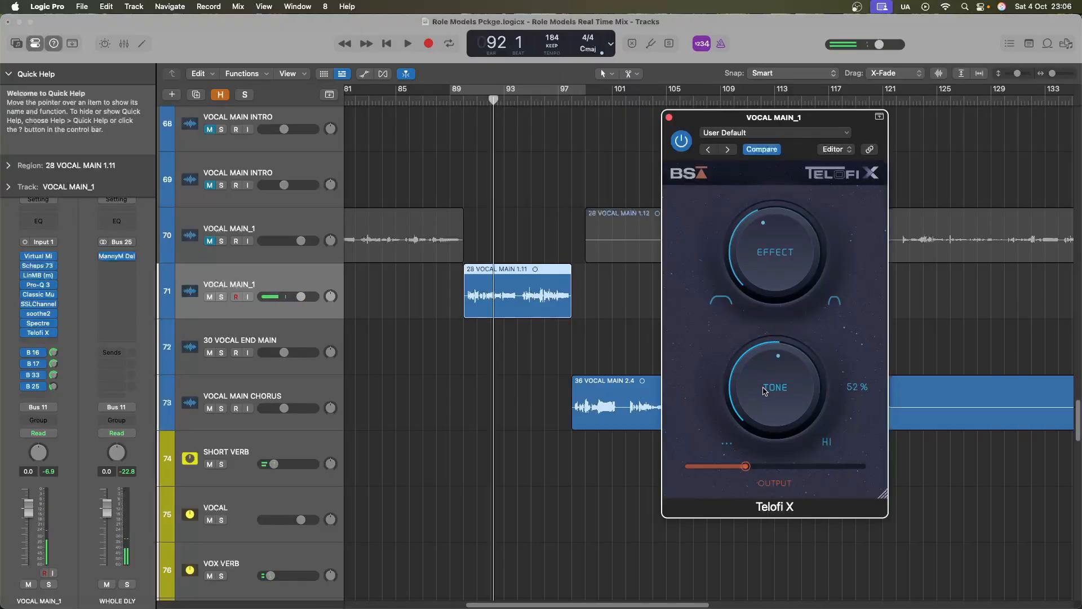
key("space")
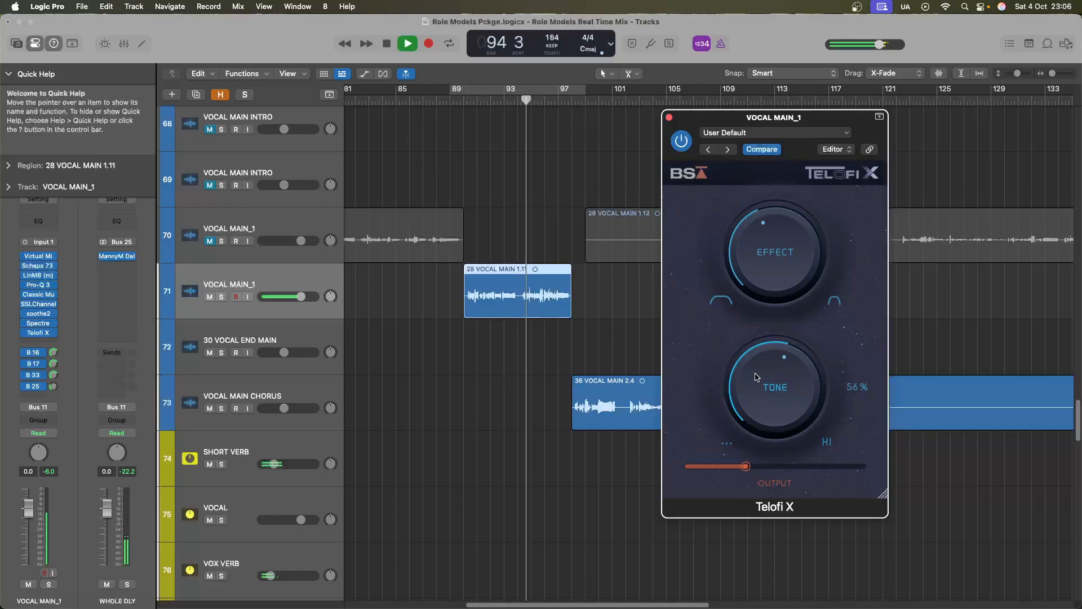
left_click_drag(755, 378, 756, 379)
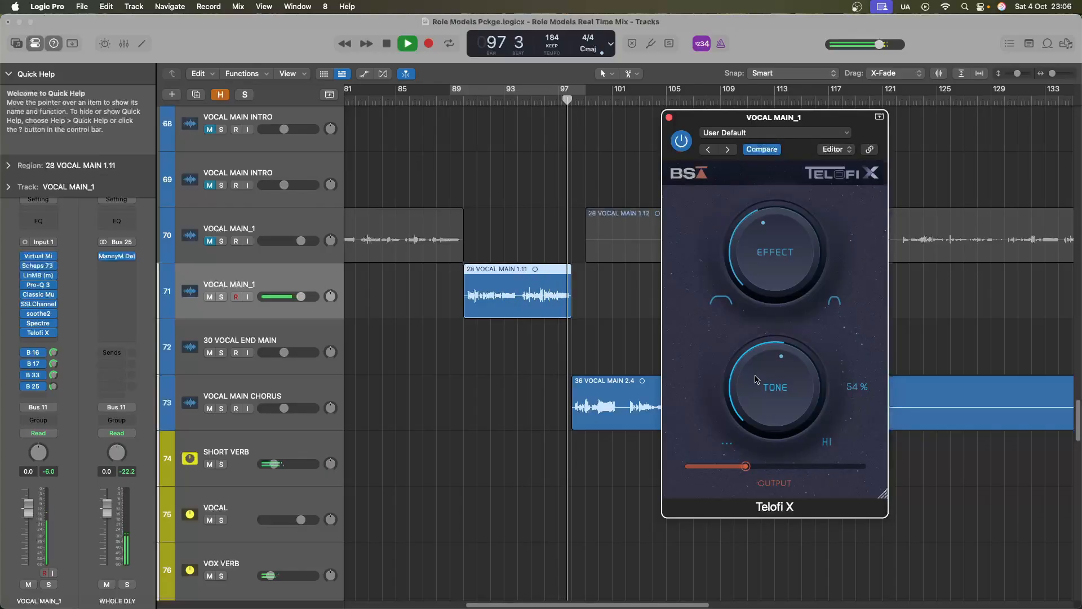
left_click(669, 118)
Unmute the original VOCAL MAIN_1 track, play the vocal passage that leads into the duplicated phrase, and select the original track
key("cmd+Up")
key("cmd+Left")
key("cmd+Left")
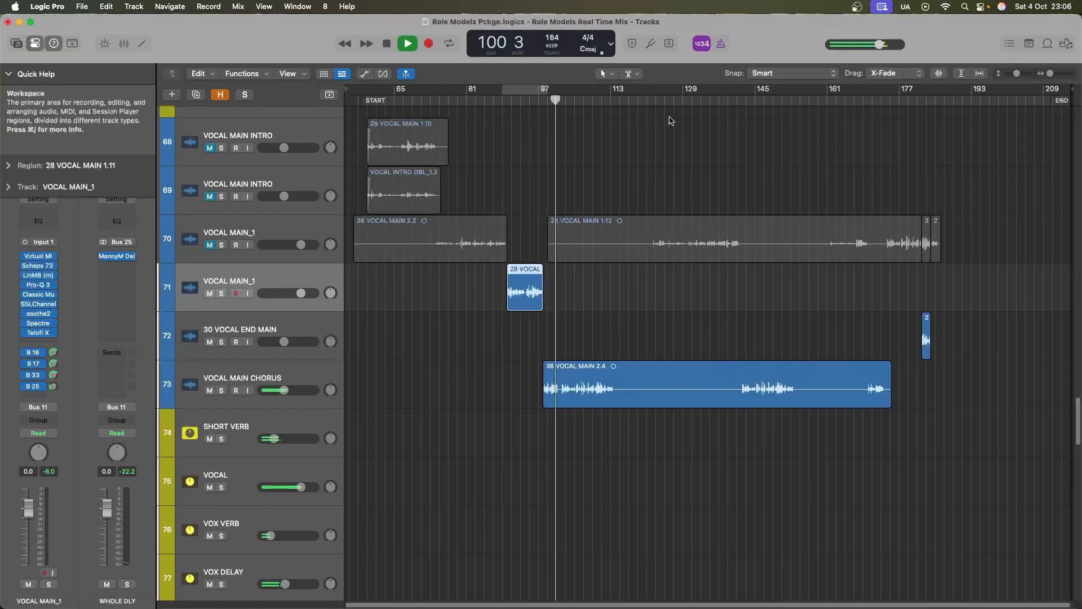
key("space")
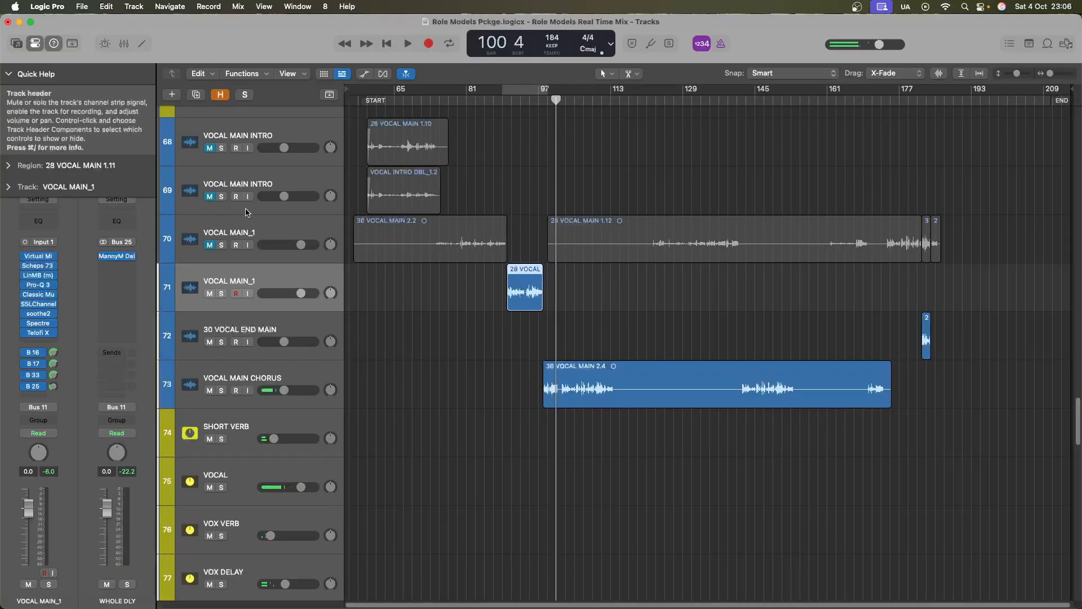
left_click(209, 244)
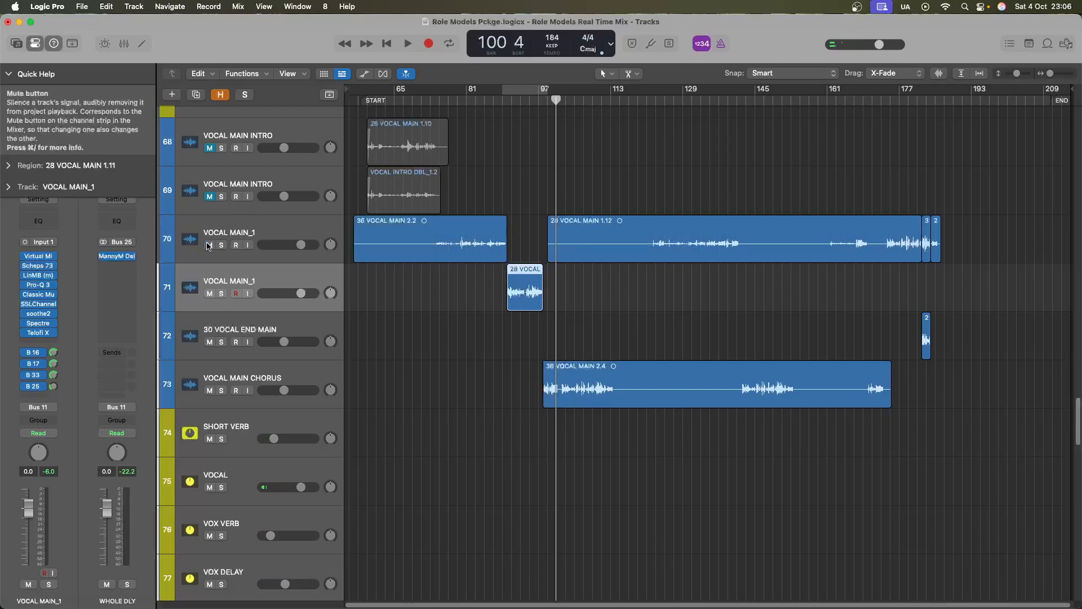
left_click(439, 102)
left_click(427, 102)
key("space")
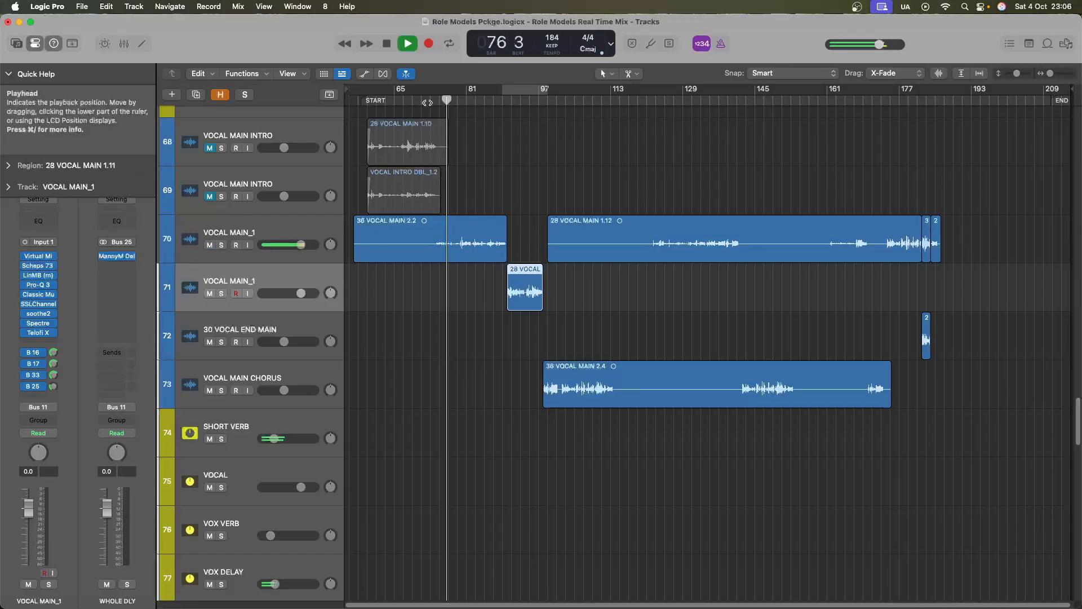
key("Up")
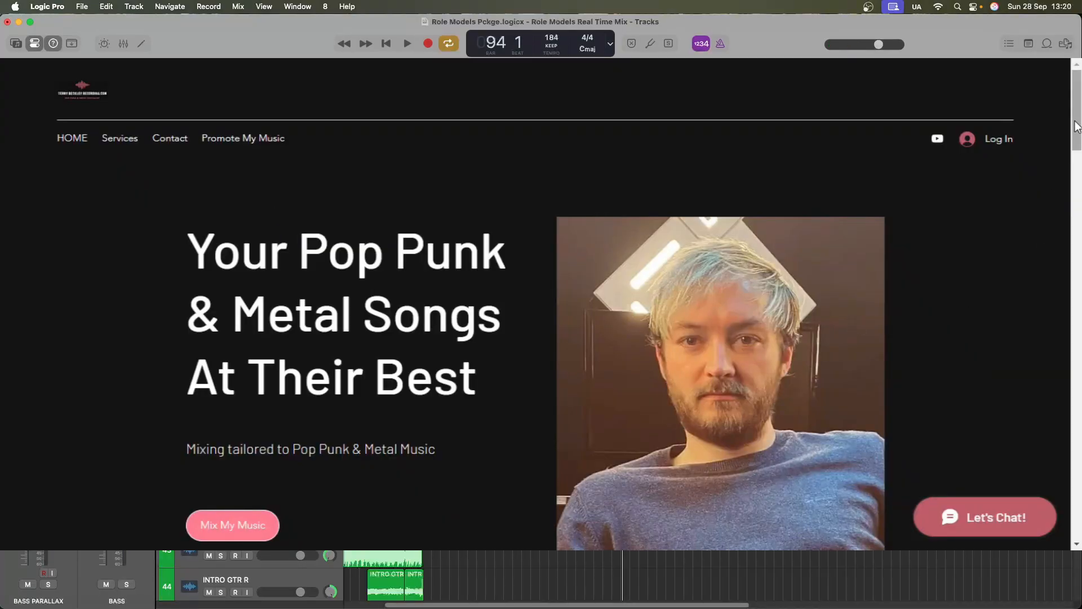
left_click_drag(1078, 122, 1077, 221)
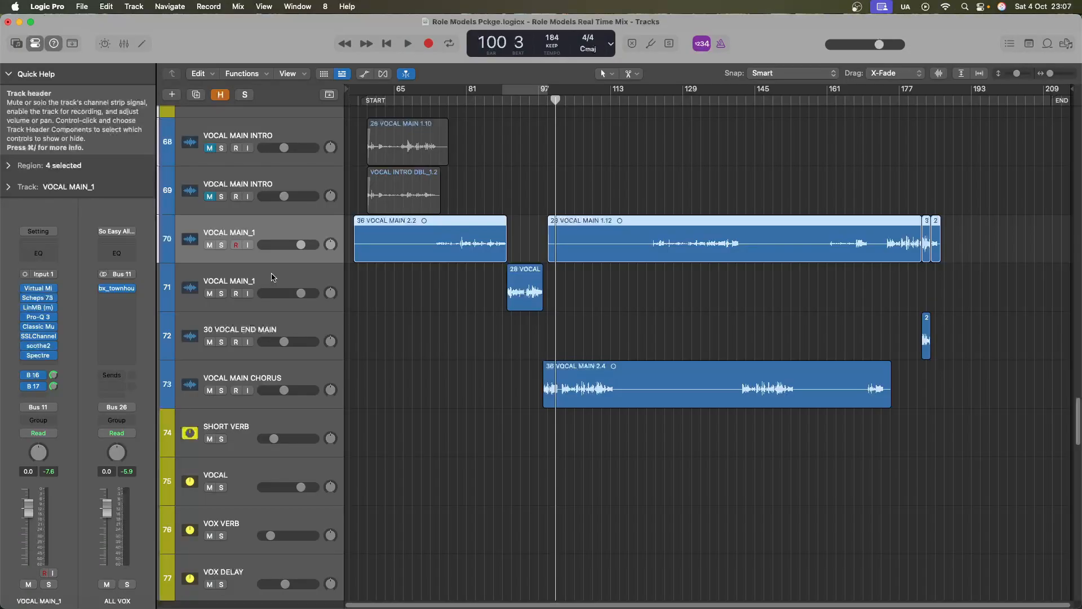
Unmute the 39 VOCAL LOW MONO track and raise its volume to -5.0 dB during playback from bar 75
key("super+Down")
key("super+Right")
key("super+Right")
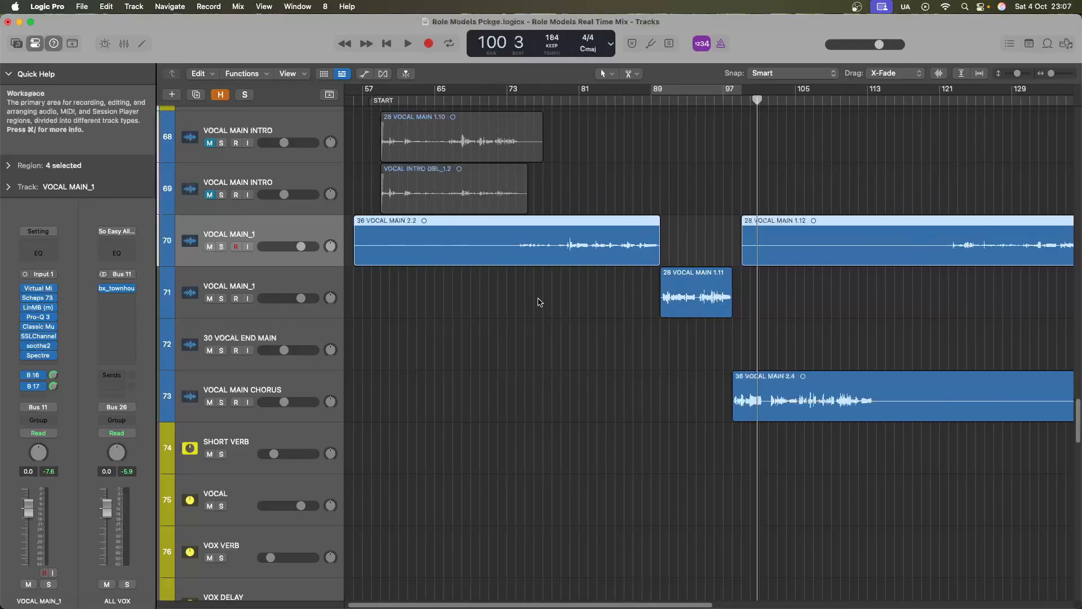
scroll(550, 324, "down", 5)
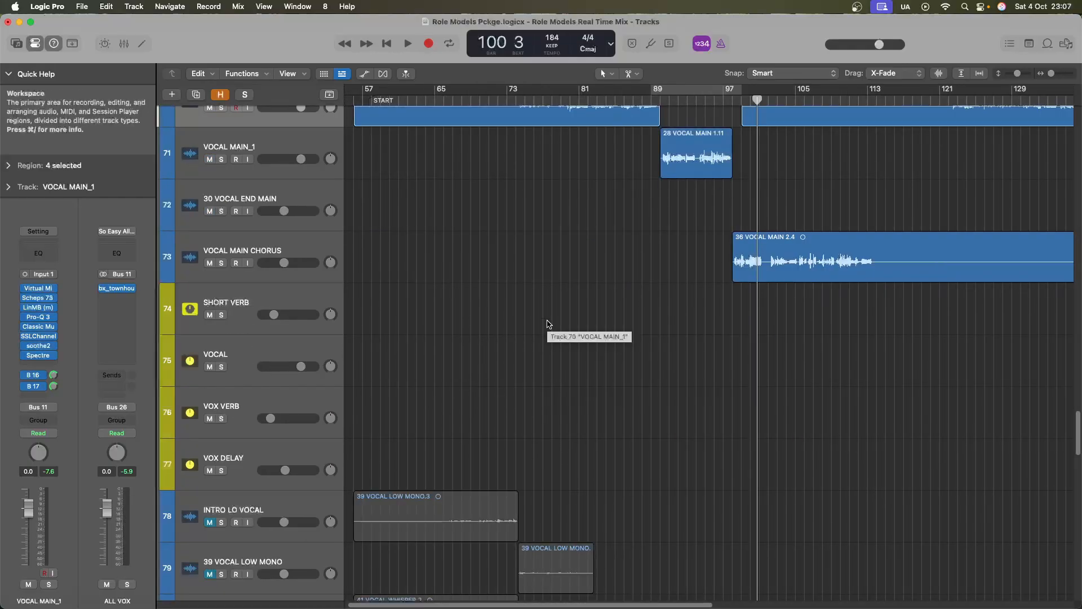
scroll(550, 324, "down", 3)
left_click(248, 397)
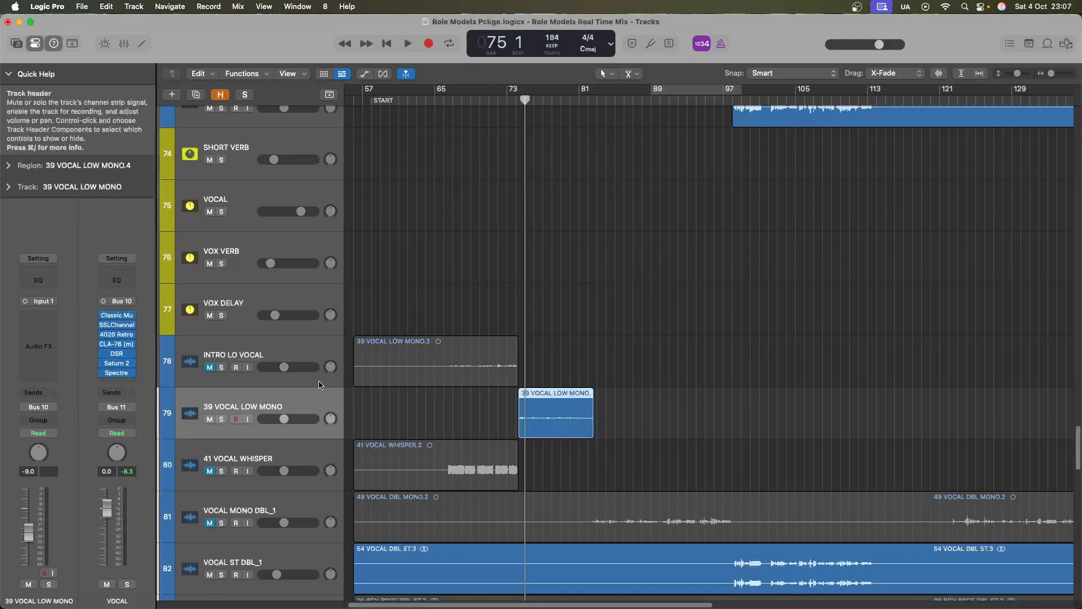
key("space")
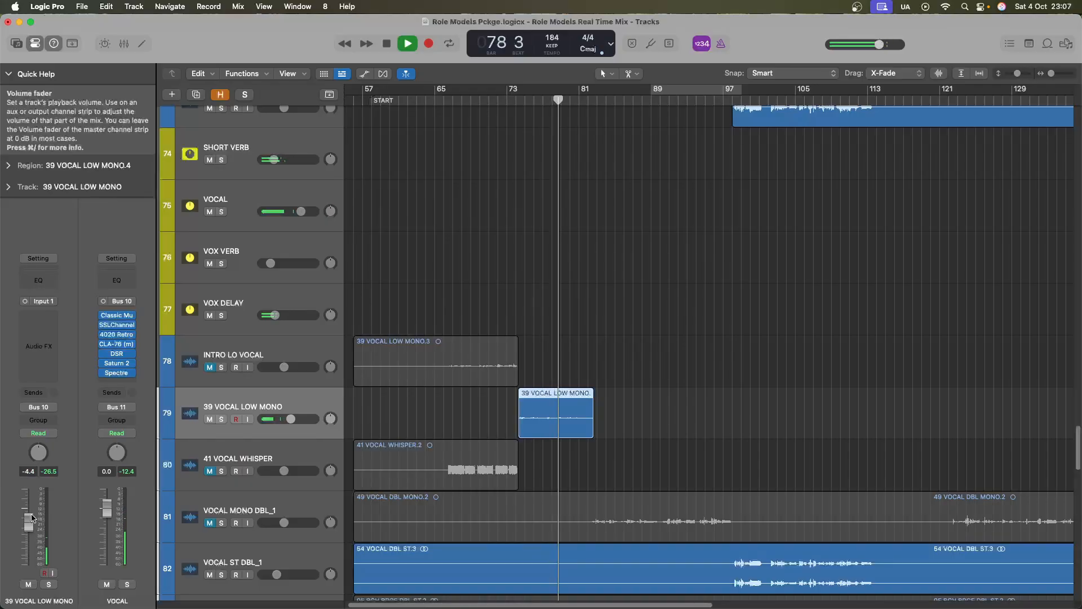
key("space")
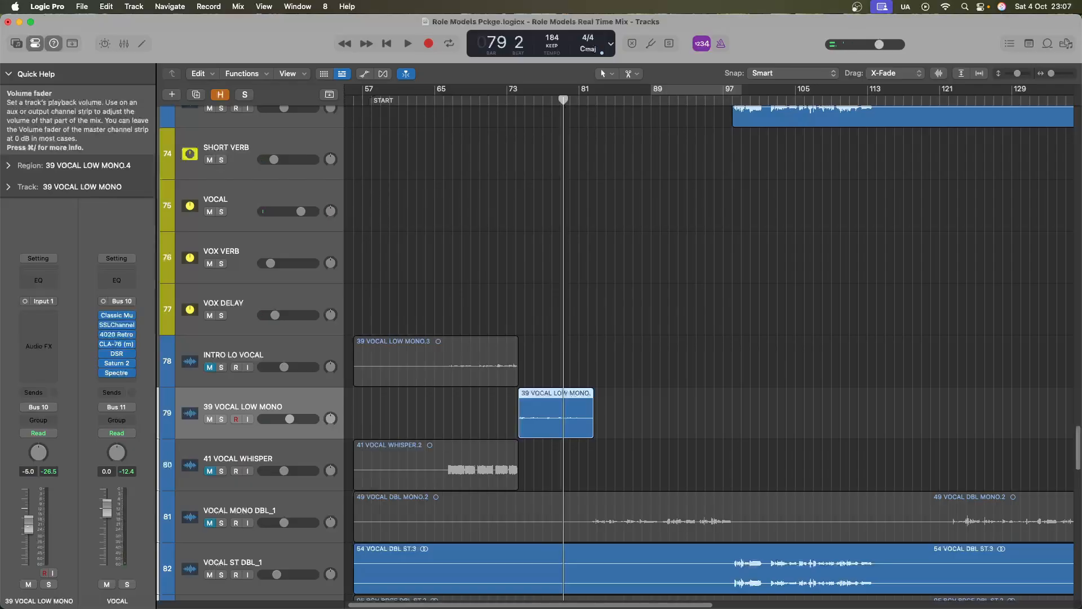
Insert Virtual Mix Rack, Scheps 73, LinMB and Pro-Q 3 on the 39 VOCAL LOW MONO track
key("super+Down")
key("super+Right")
key("super+Right")
key("super+Right")
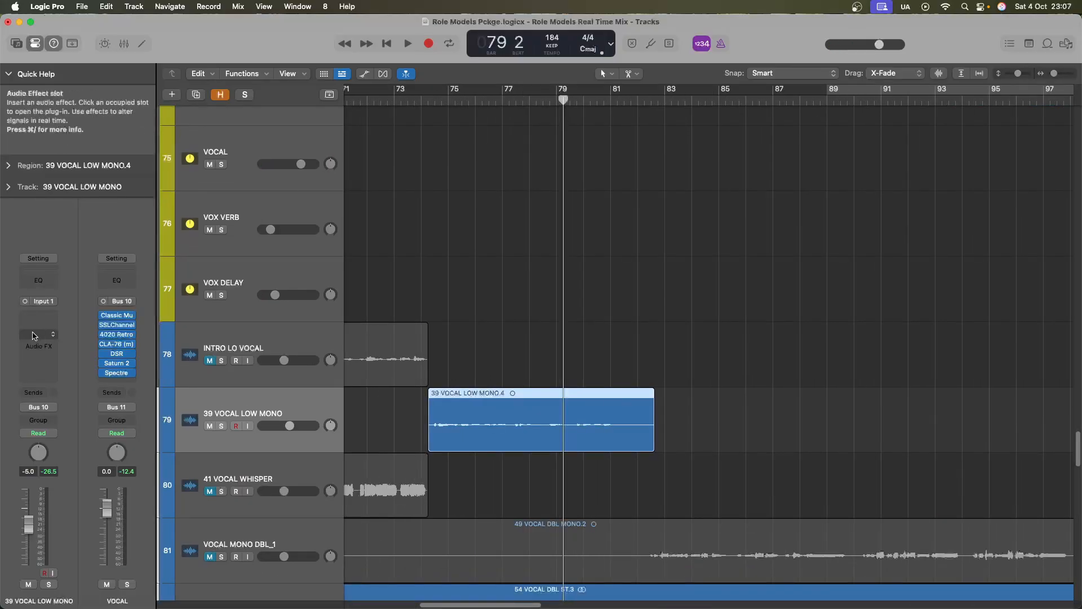
key("x")
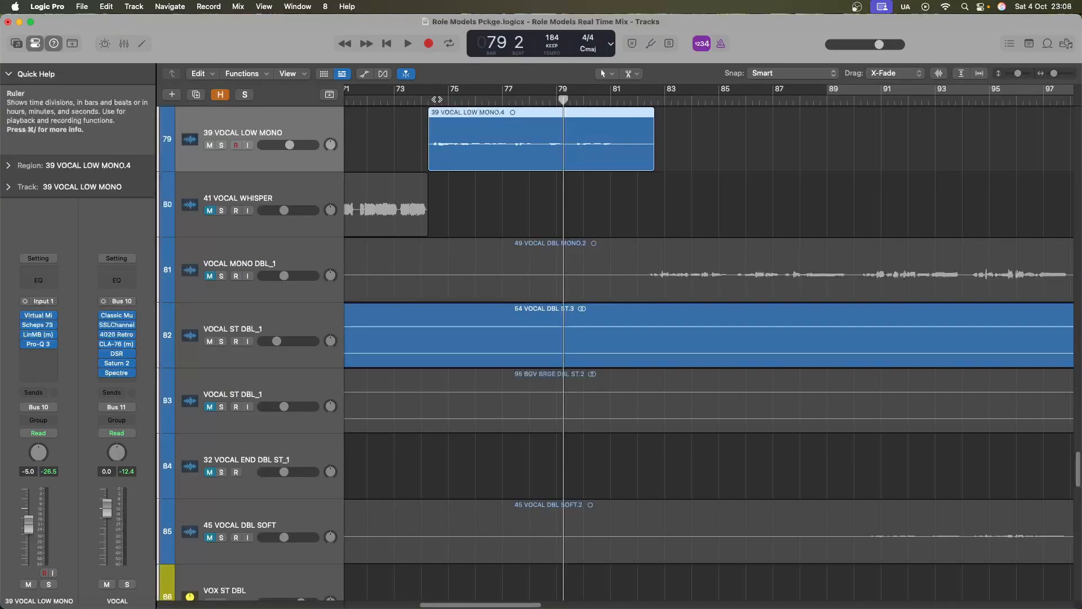
Lower the master threshold of all LinMB bands on 39 VOCAL LOW MONO while playing its region, and close the plug-in
double_click(428, 101)
scroll(384, 202, "up", 3)
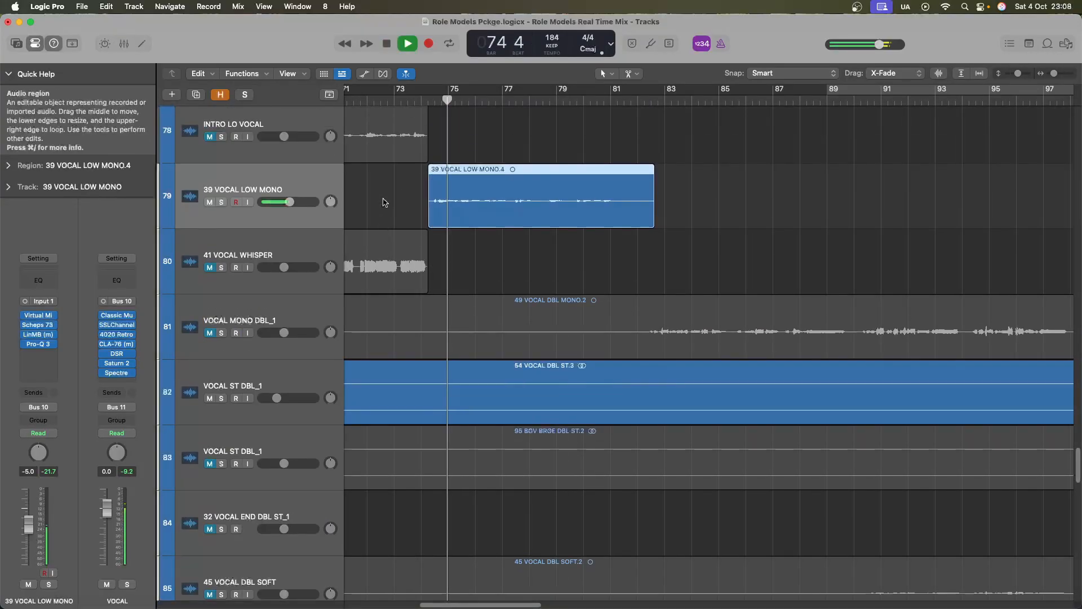
left_click(38, 335)
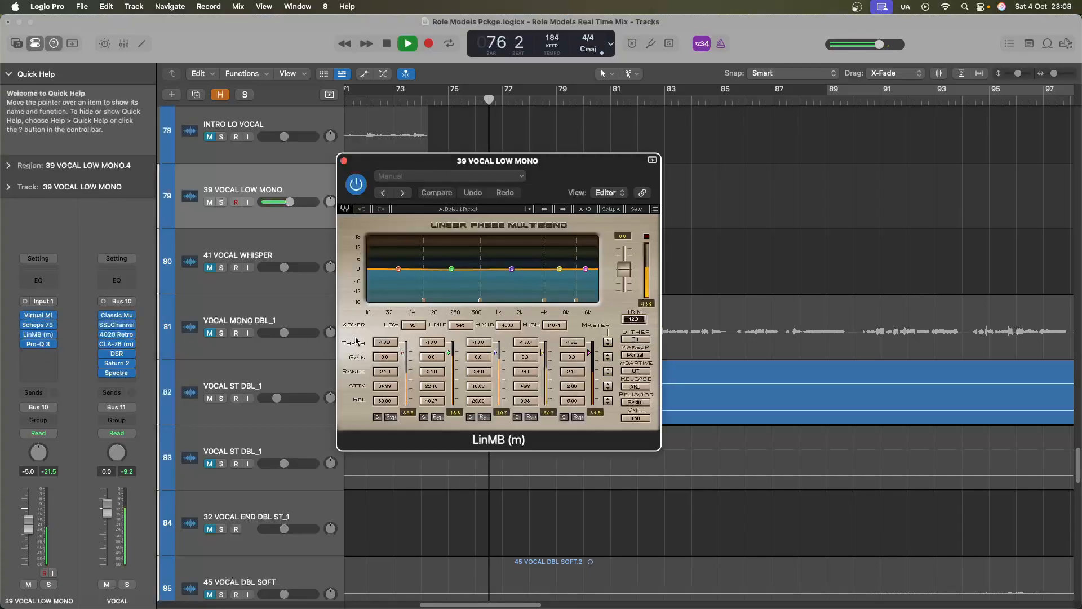
left_click_drag(607, 343, 610, 375)
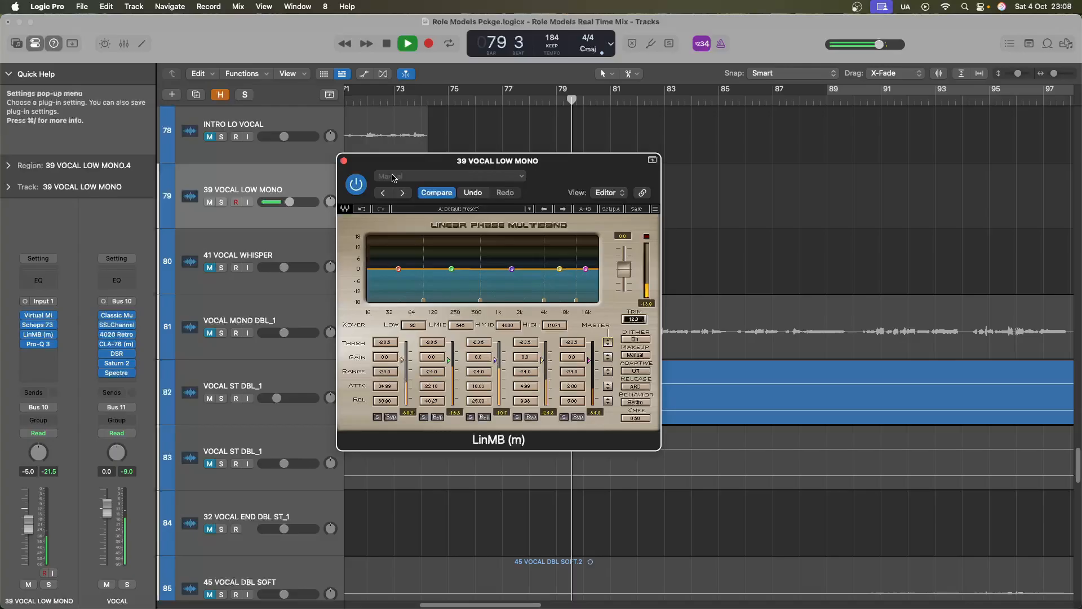
key("space")
left_click(344, 161)
Insert the mono SSLChannel after Pro-Q 3 on 39 VOCAL LOW MONO and set its high-pass filter to 227 Hz during playback
left_click(37, 353)
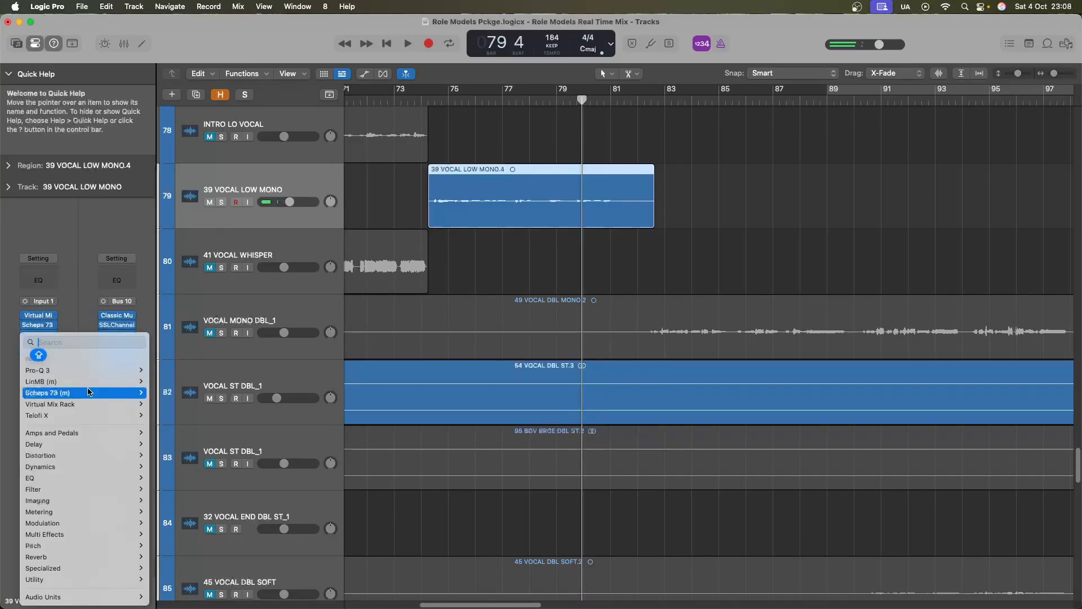
mouse_move(43, 597)
mouse_move(162, 585)
mouse_move(298, 557)
left_click(363, 551)
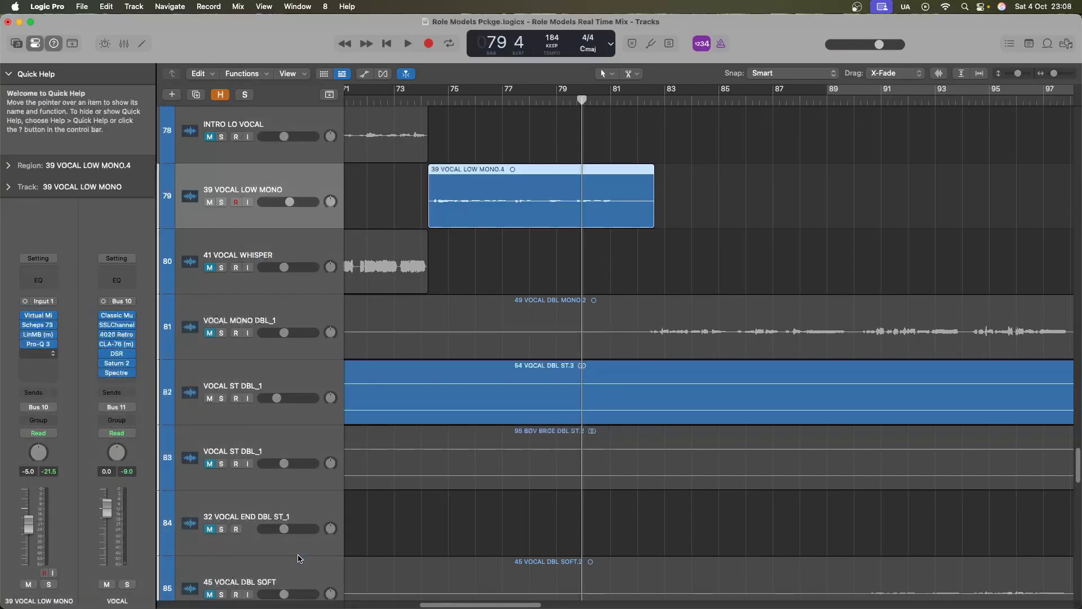
left_click(435, 103)
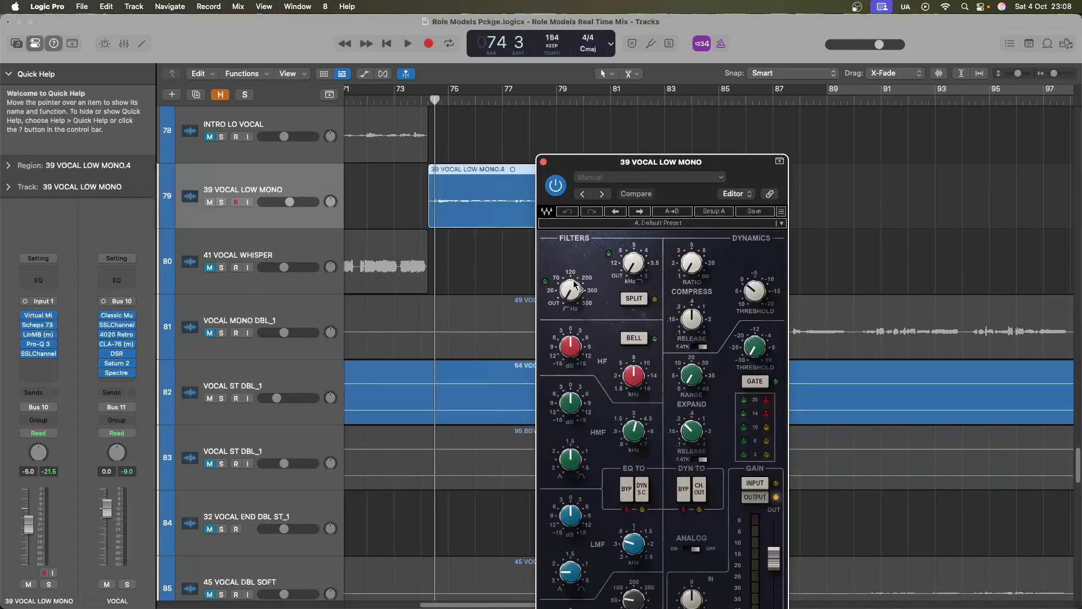
key("space")
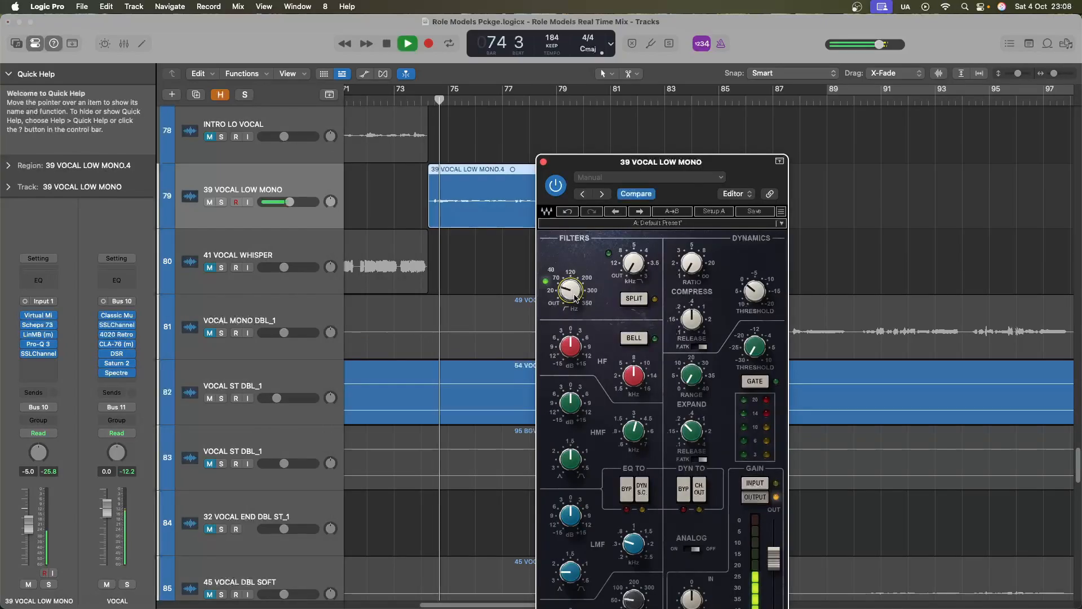
mouse_move(571, 290)
left_mouse_down()
mouse_move(569, 276)
mouse_move(584, 274)
left_mouse_up()
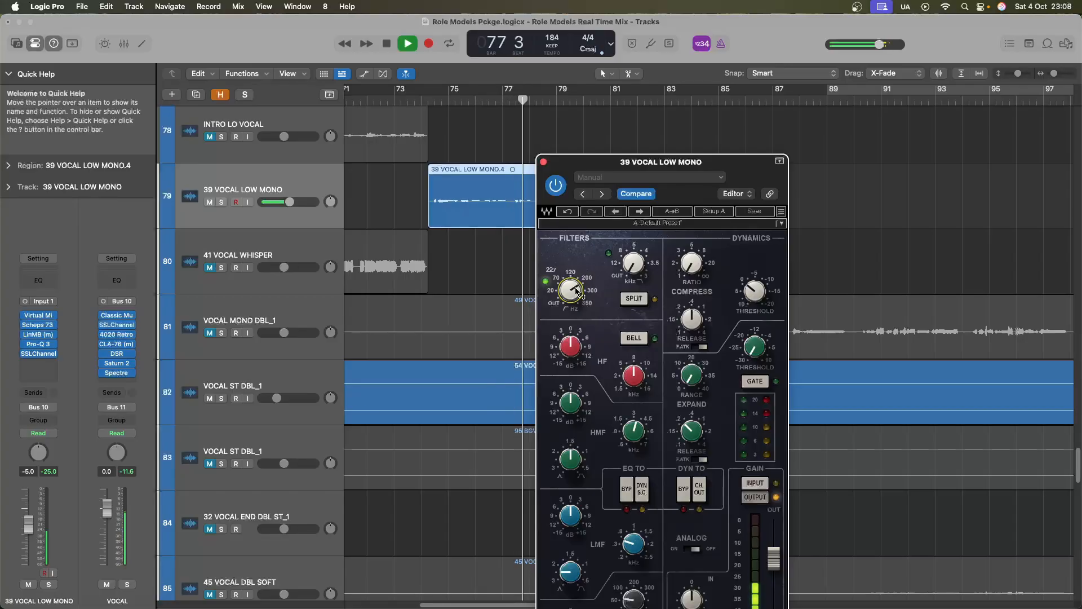
Slightly boost SSLChannel's HF band, raise the compression ratio and lower the compressor threshold on the low vocal
left_click_drag(738, 160, 743, 111)
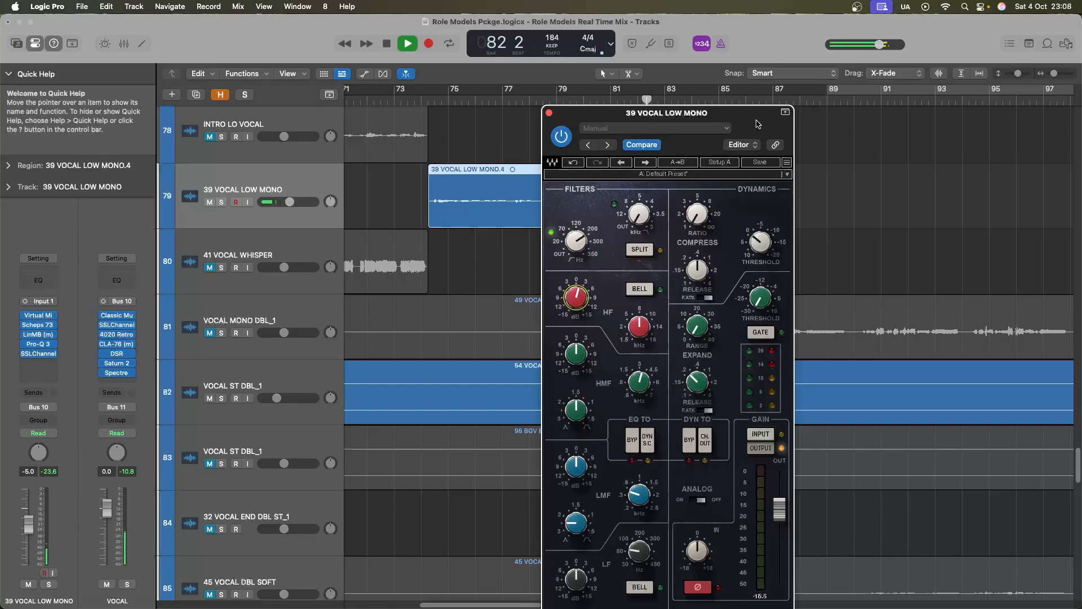
left_click_drag(752, 117, 748, 81)
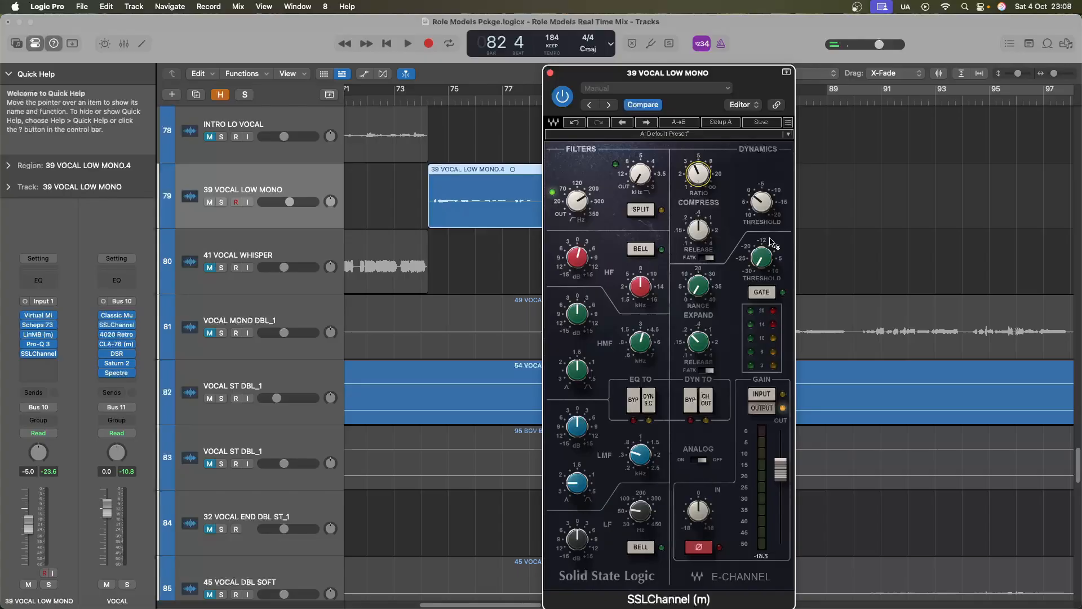
key("space")
mouse_move(762, 203)
left_mouse_down()
mouse_move(772, 140)
mouse_move(771, 193)
left_mouse_up()
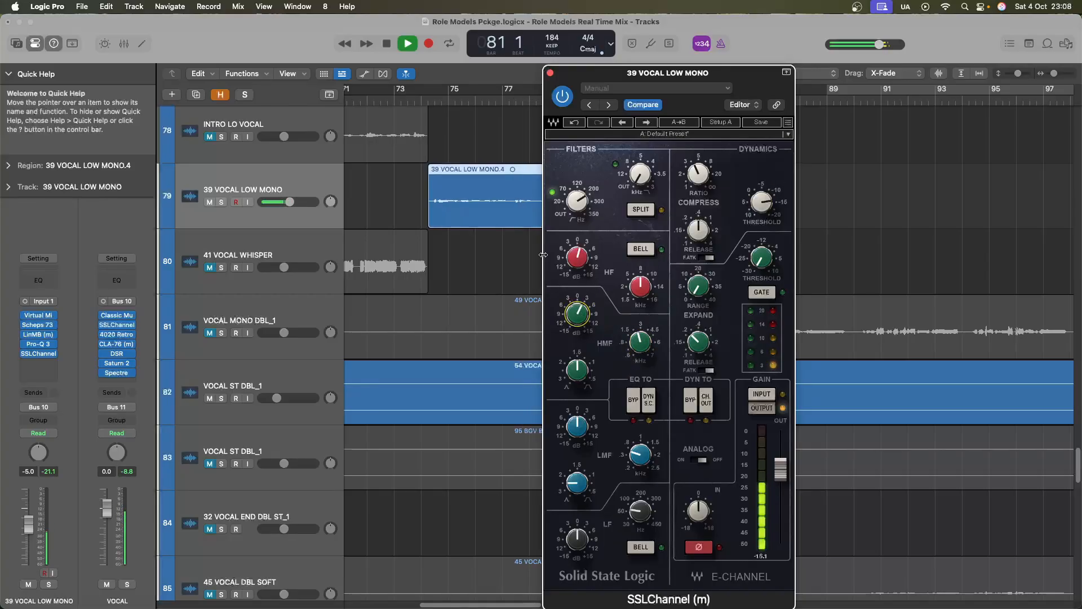
Set SSLChannel's HMF gain to 2.2 dB while replaying the low vocal from its region start, and close the plug-in
left_click(427, 99)
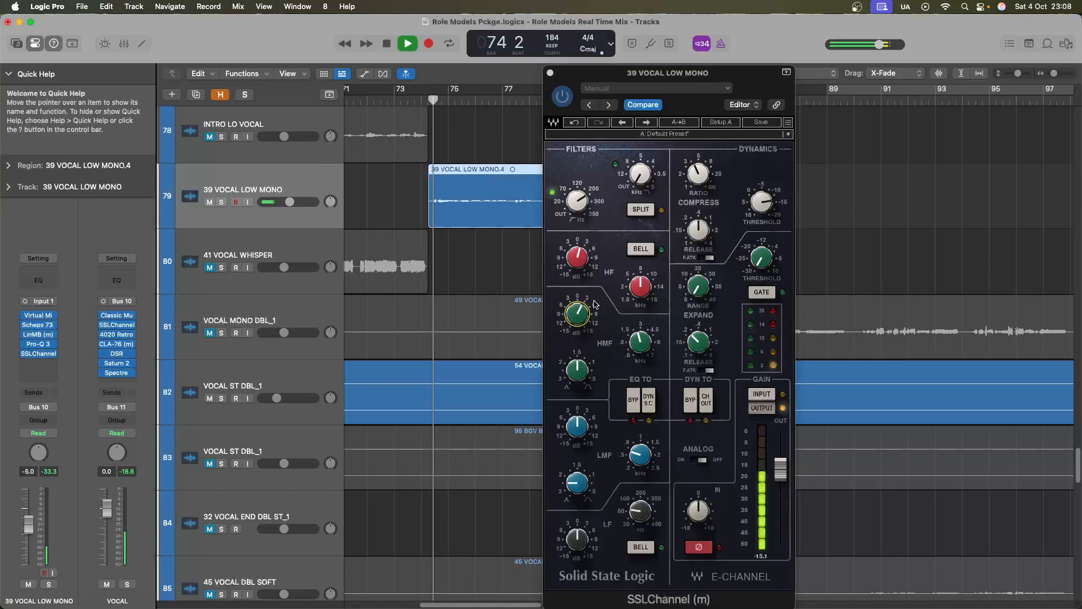
left_click(582, 319)
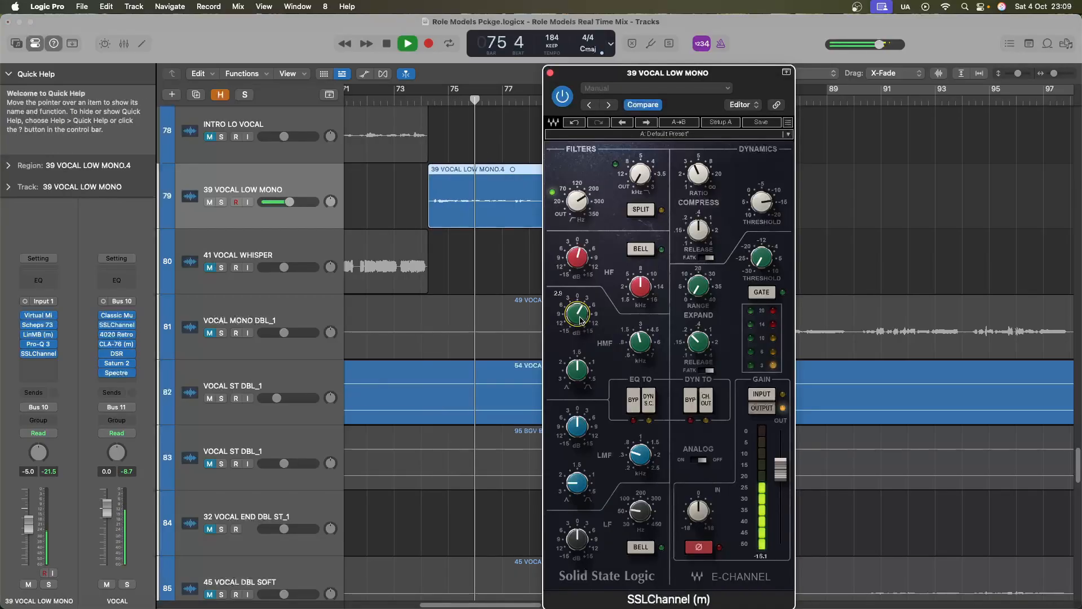
left_click_drag(581, 319, 579, 321)
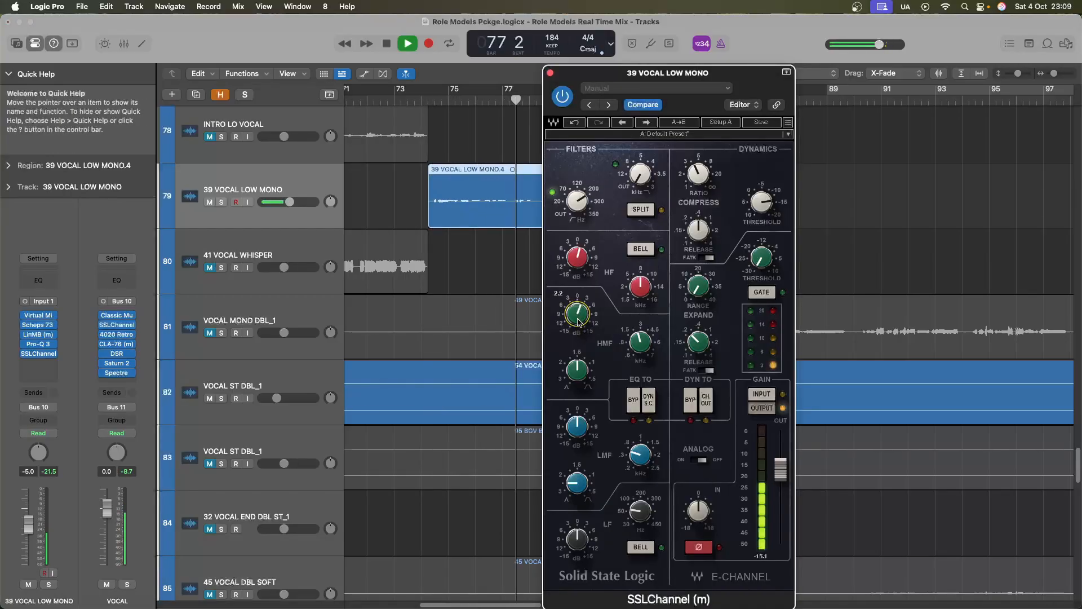
key("space")
left_click(550, 72)
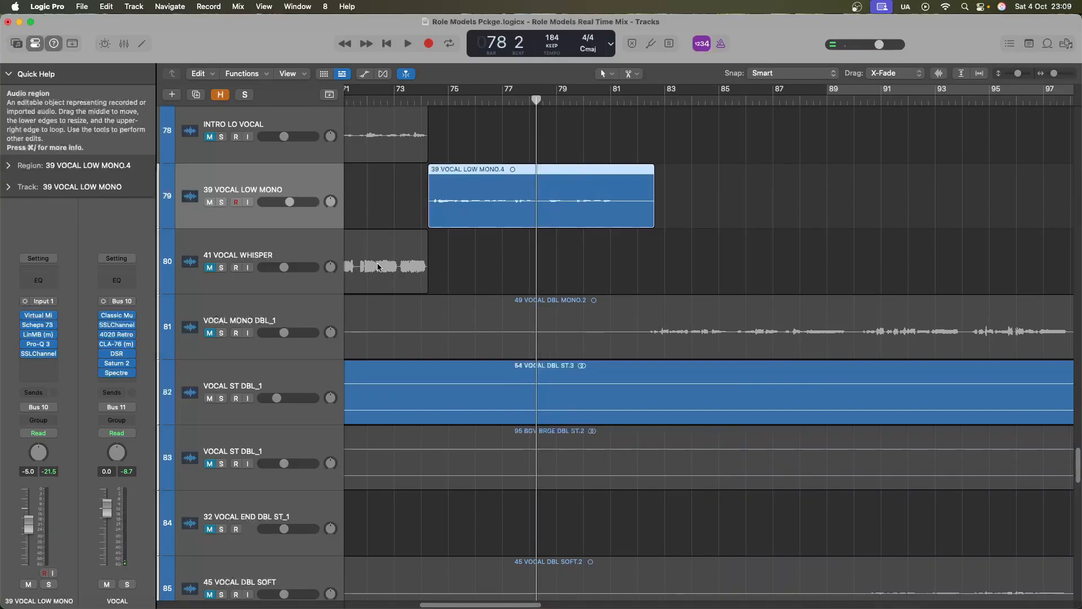
Insert the DSR de-esser after Spectre on VOCAL MAIN_1, set its threshold to about -27.2 dB during playback, and close it
scroll(377, 267, "up", 10)
left_click(308, 290)
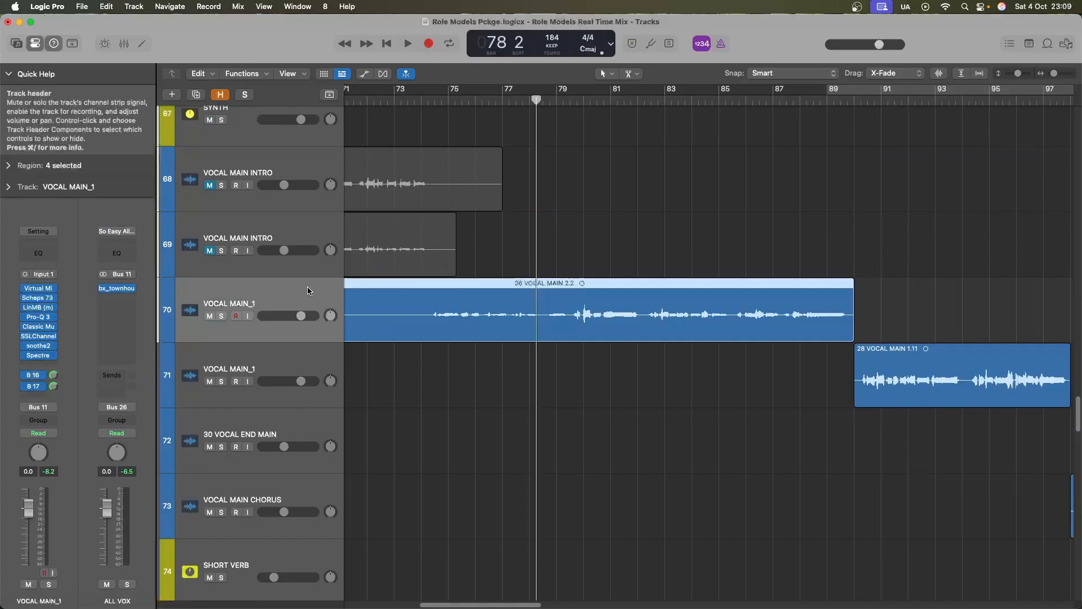
left_click(45, 364)
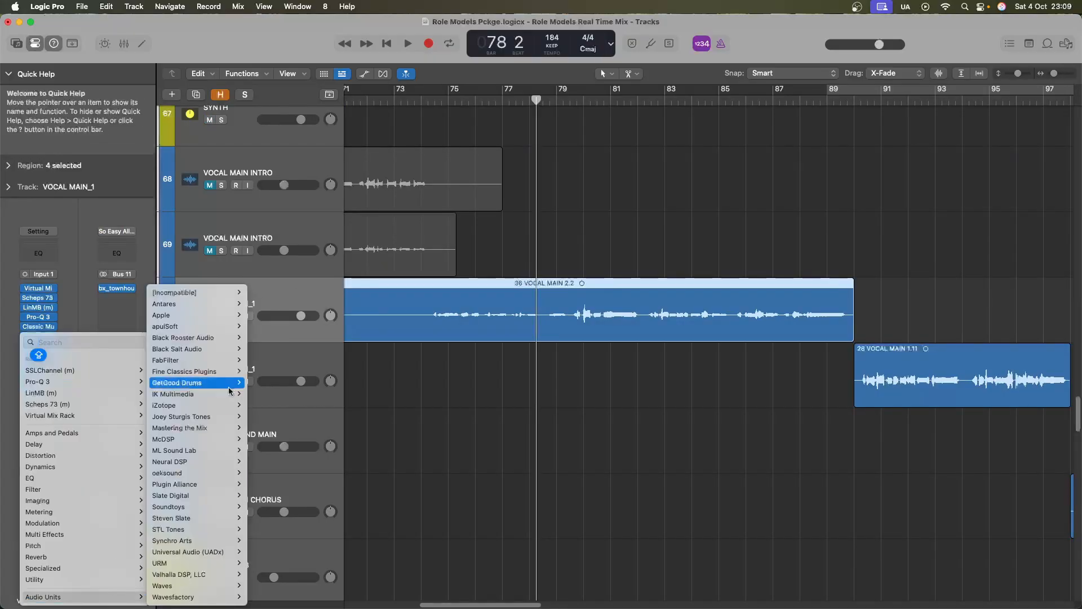
mouse_move(226, 339)
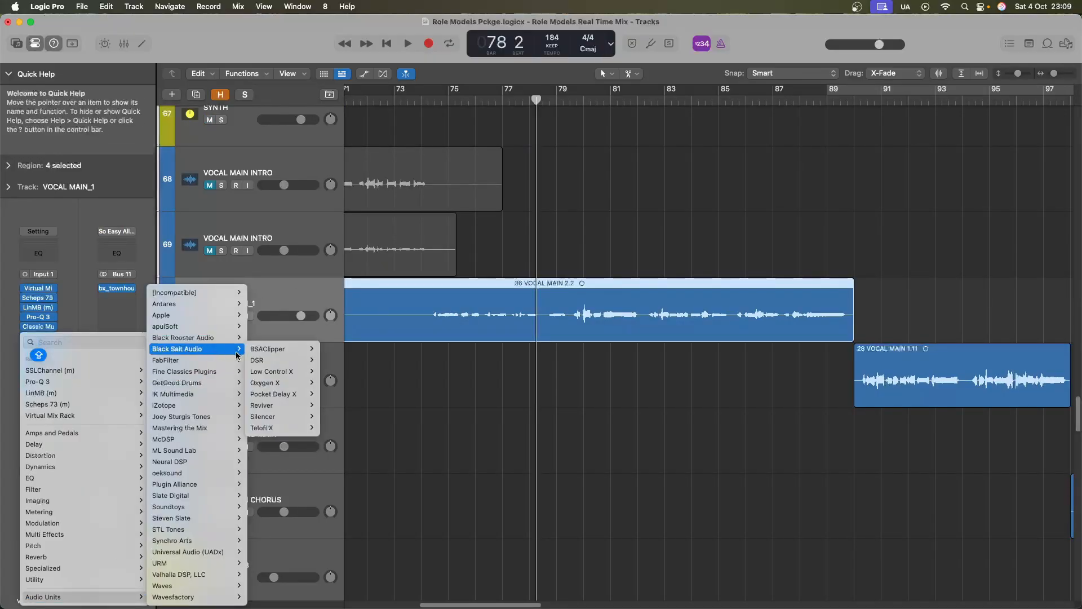
left_click(333, 360)
key("space")
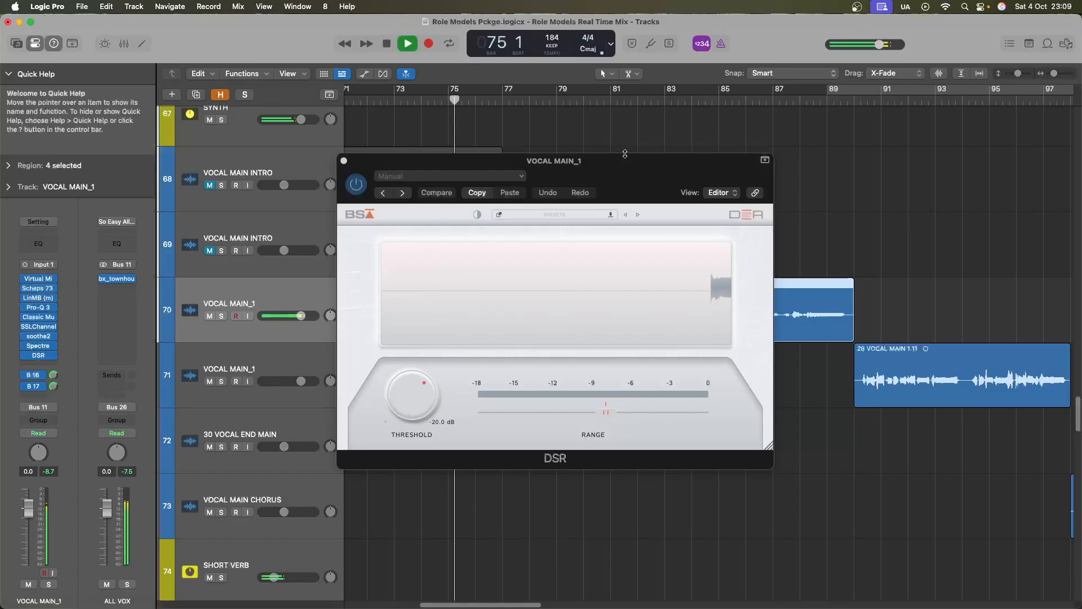
left_click_drag(412, 395, 415, 415)
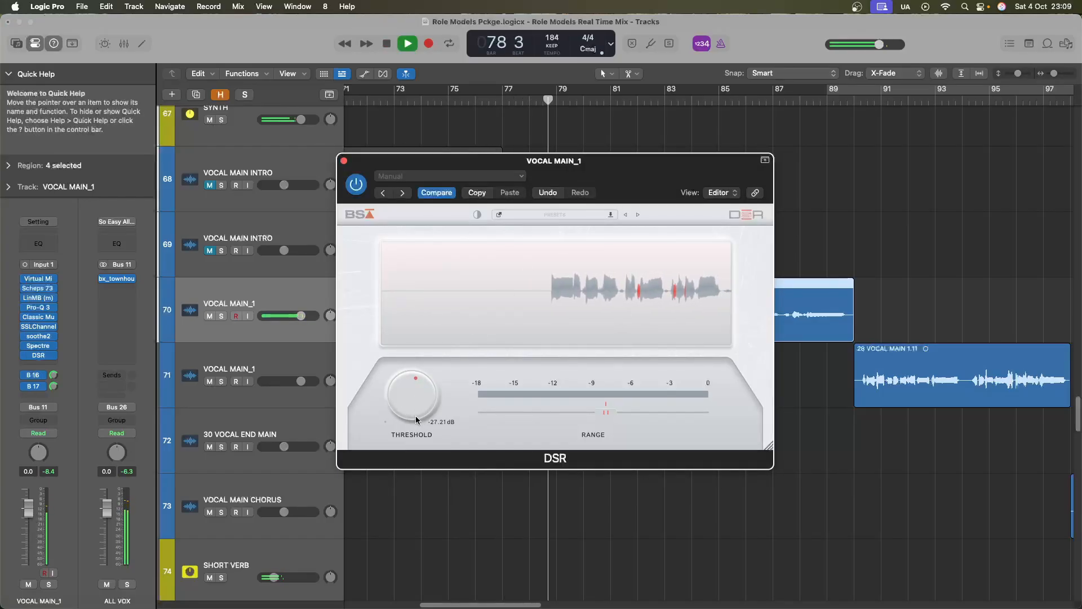
left_click(344, 161)
key("space")
Insert DSR after SSLChannel on 39 VOCAL LOW MONO, set its threshold to -36.9 dB during playback, and close it
scroll(370, 398, "down", 10)
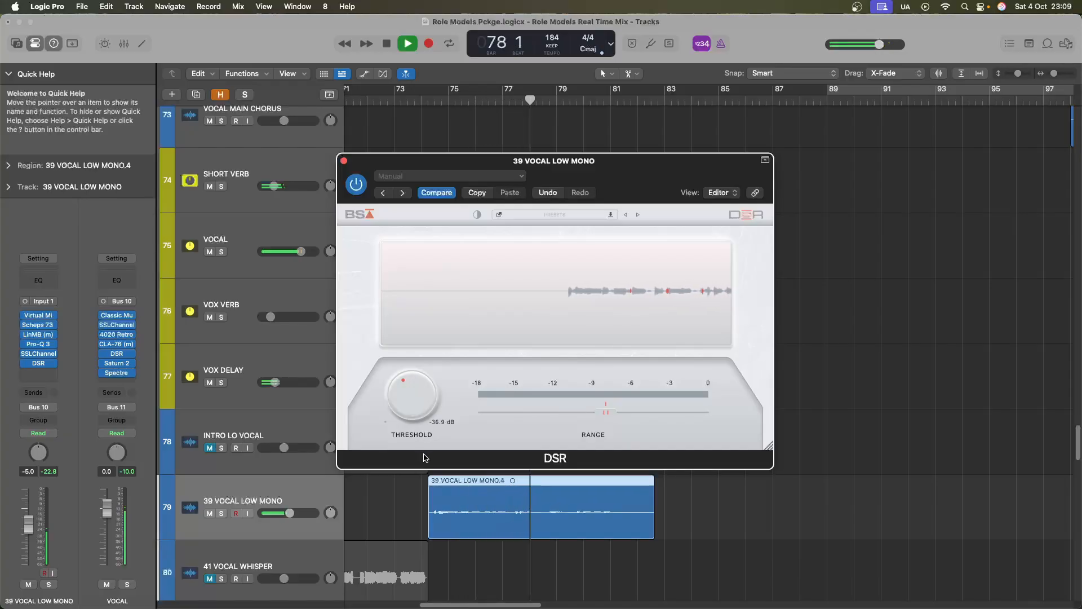
left_click(344, 161)
key("space")
Send 39 VOCAL LOW MONO to Bus 16 SHORT VERB and Bus 17 VOX DELAY, and lower its volume to -9.4 dB while playing its region
left_click(35, 393)
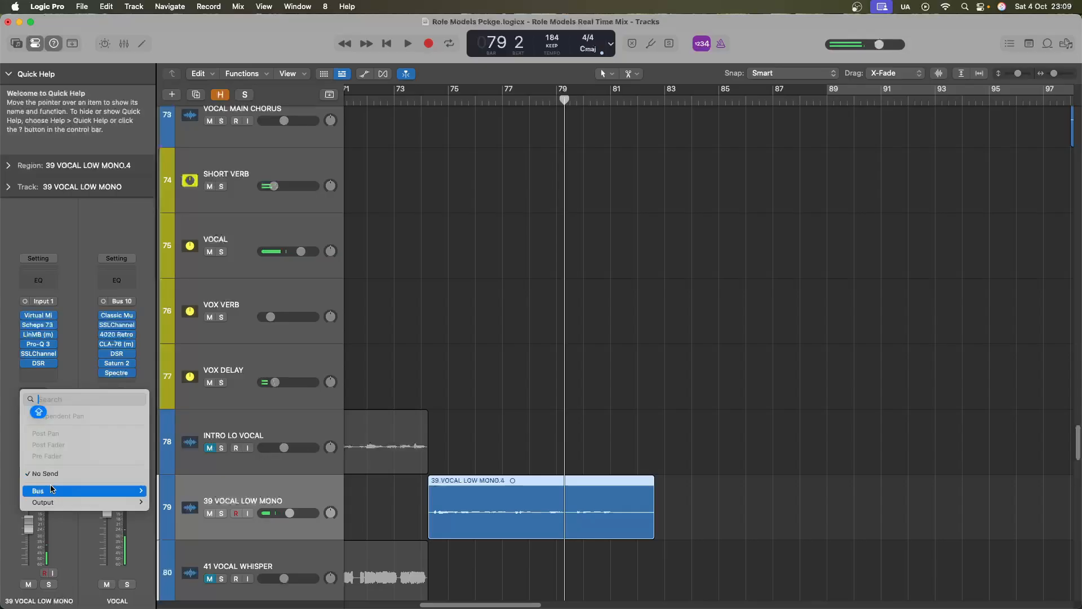
mouse_move(51, 488)
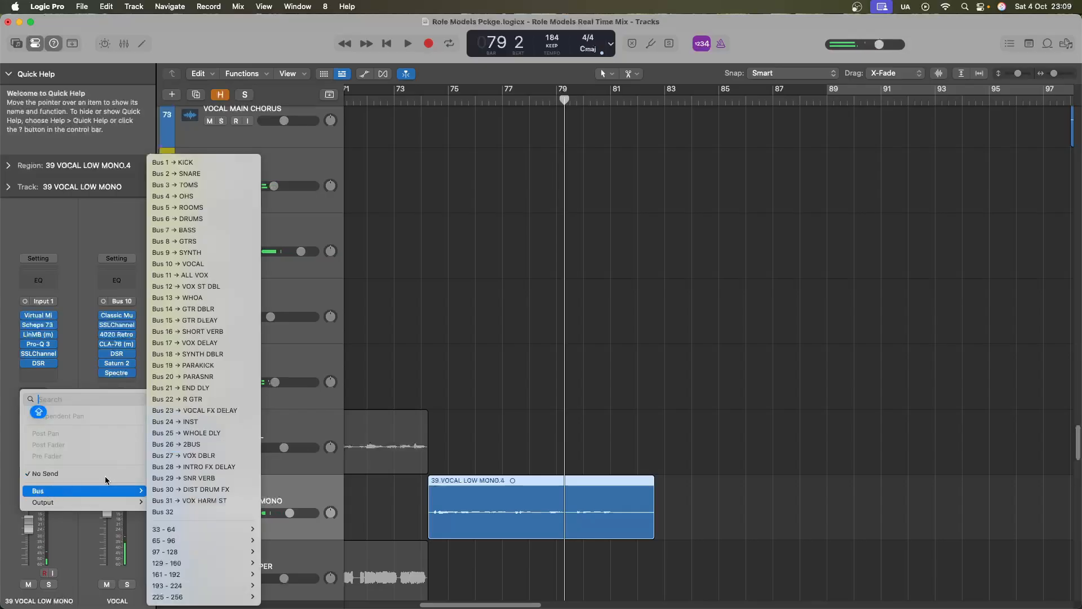
left_click(214, 332)
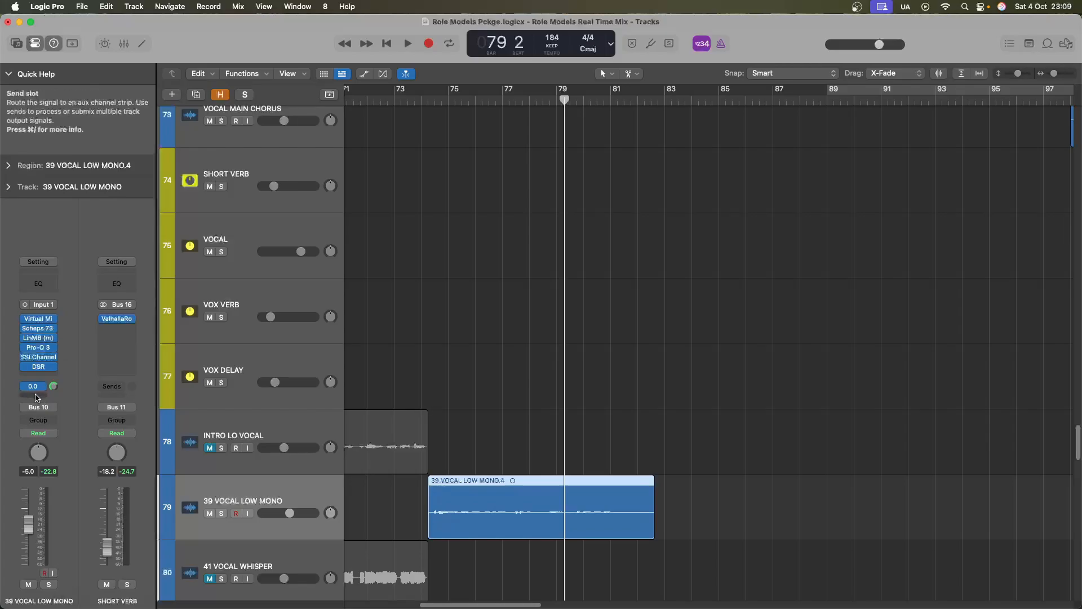
left_click(34, 387)
mouse_move(85, 494)
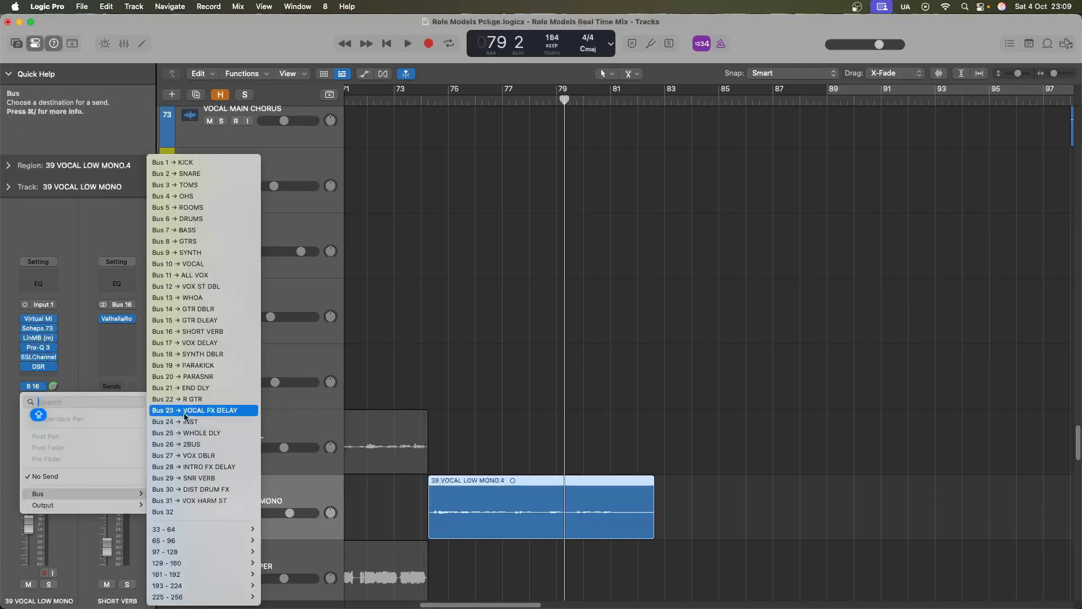
left_click(212, 344)
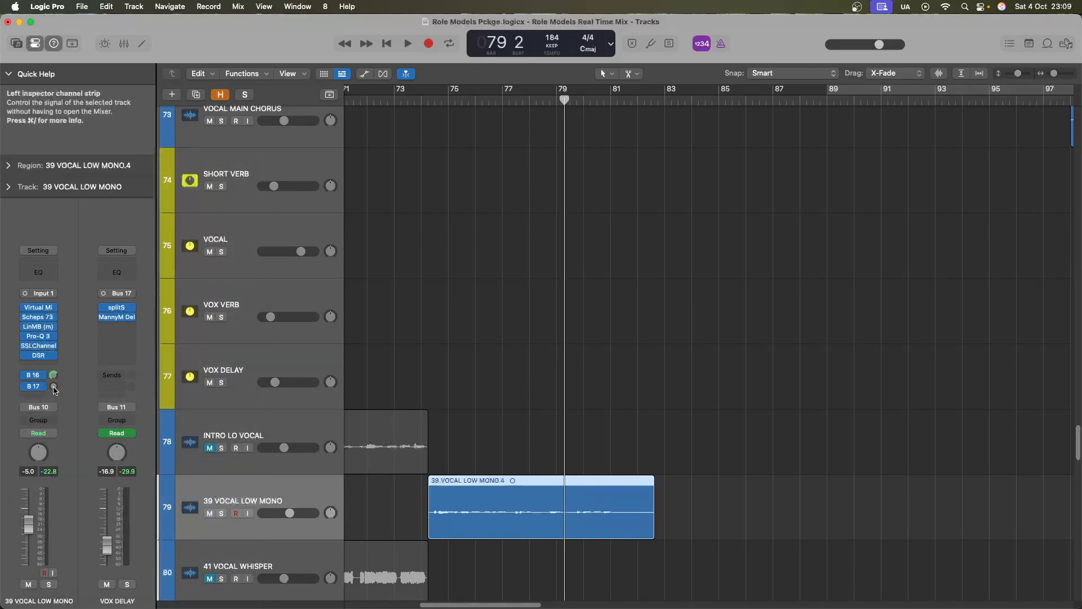
double_click(423, 100)
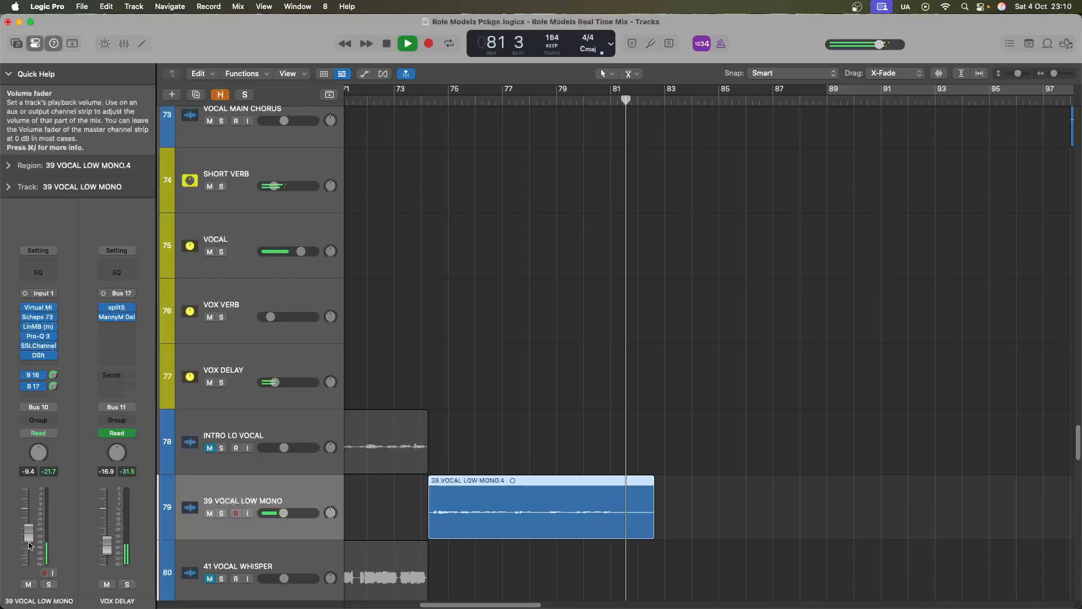
key("space")
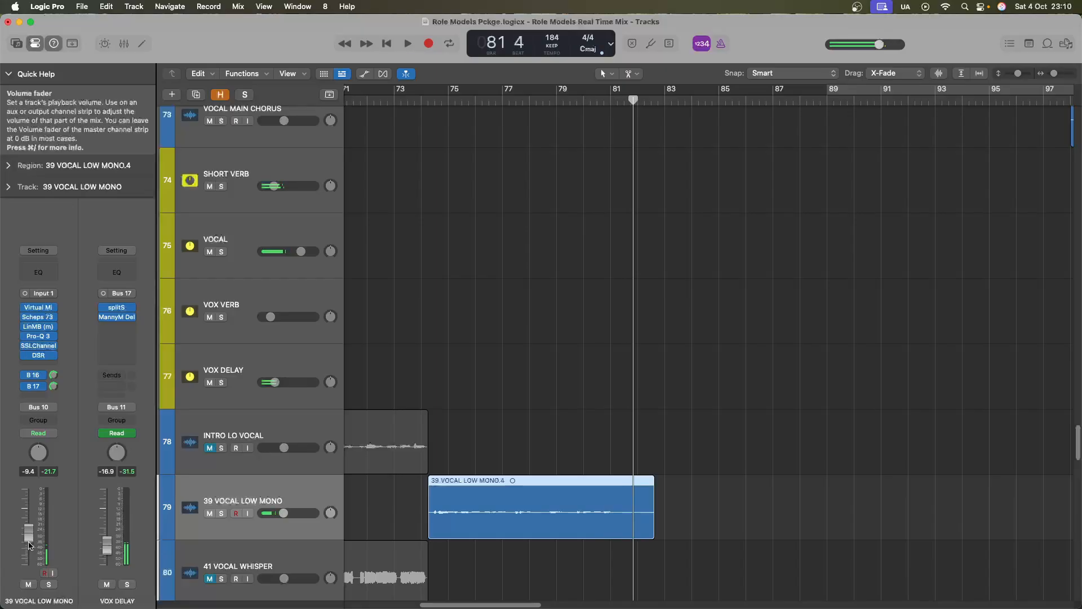
Insert the mono UADx LA-2A Tube Compressor after DSR on 39 VOCAL LOW MONO
left_click(39, 365)
mouse_move(81, 596)
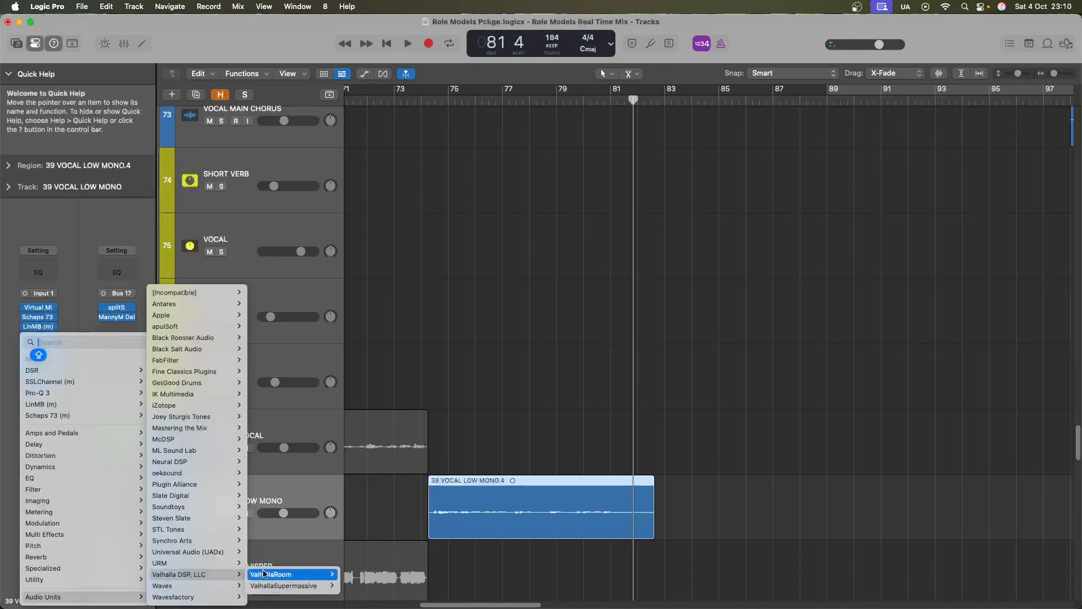
mouse_move(218, 552)
mouse_move(304, 552)
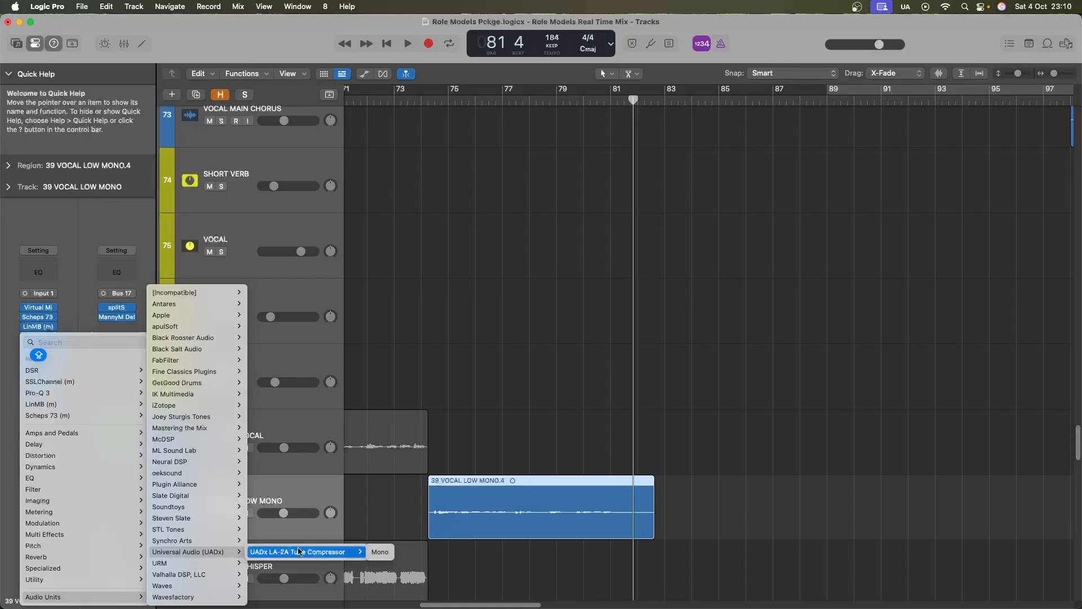
left_click(381, 551)
Raise the LA-2A's peak reduction and slightly lower its gain while playing the low vocal from its region start, and close the plug-in
left_click(423, 118)
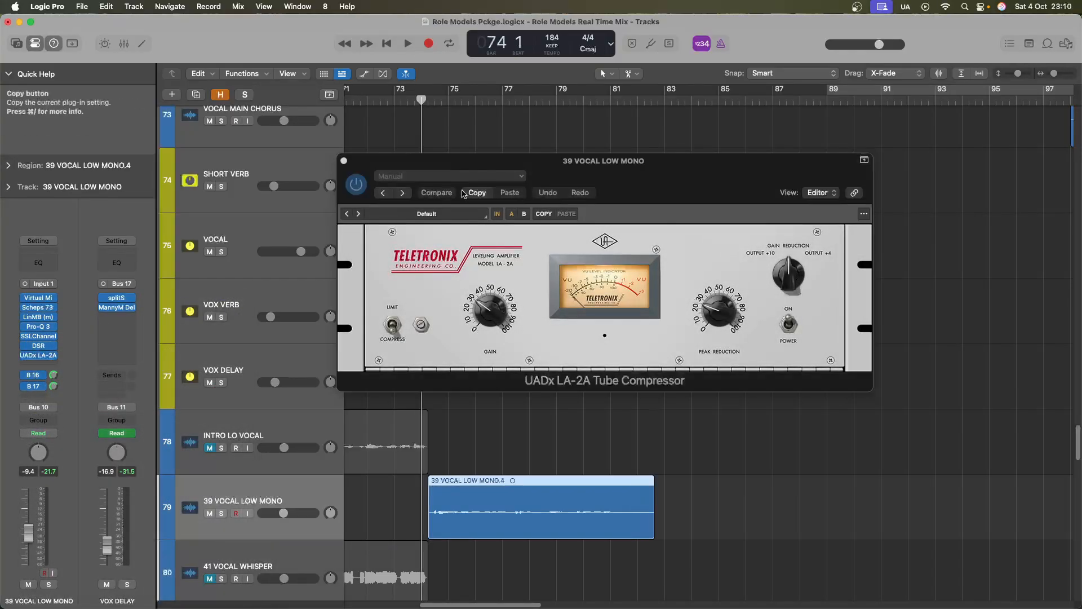
key("space")
left_click(768, 302)
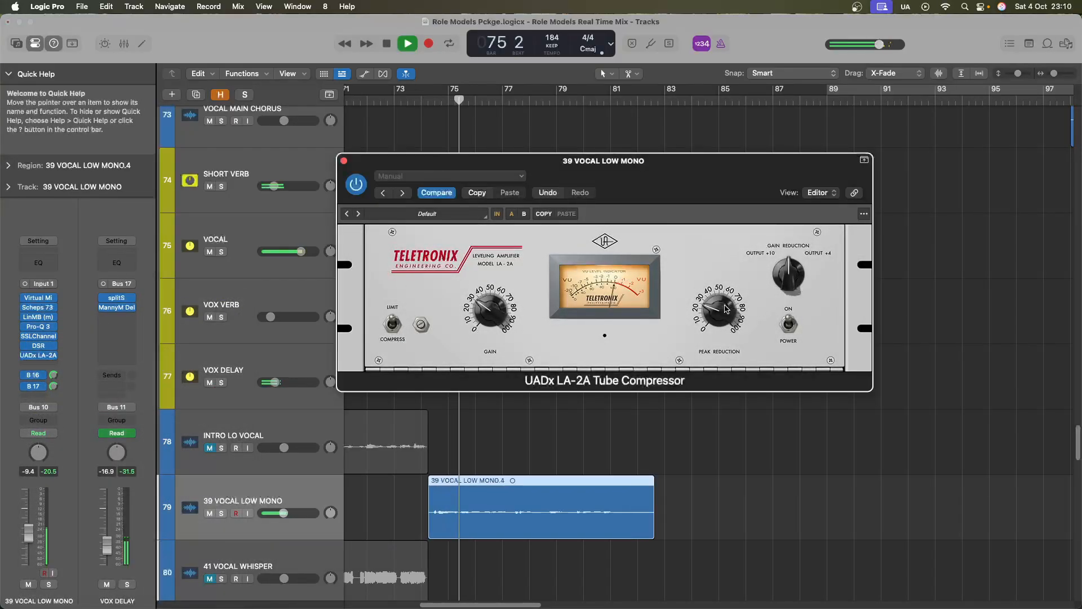
left_click_drag(727, 310, 729, 280)
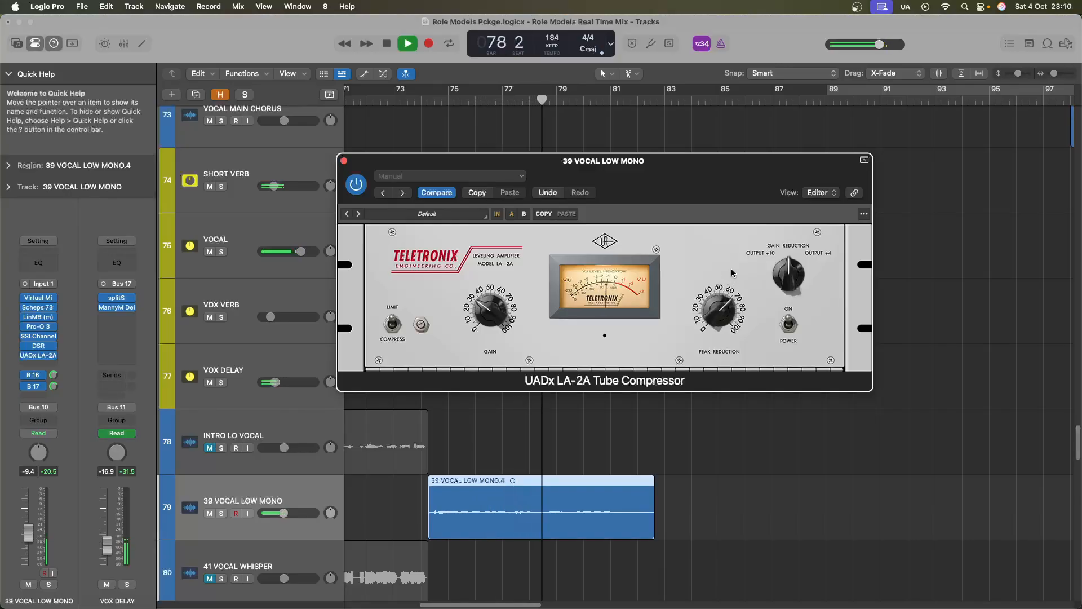
left_click_drag(490, 309, 486, 323)
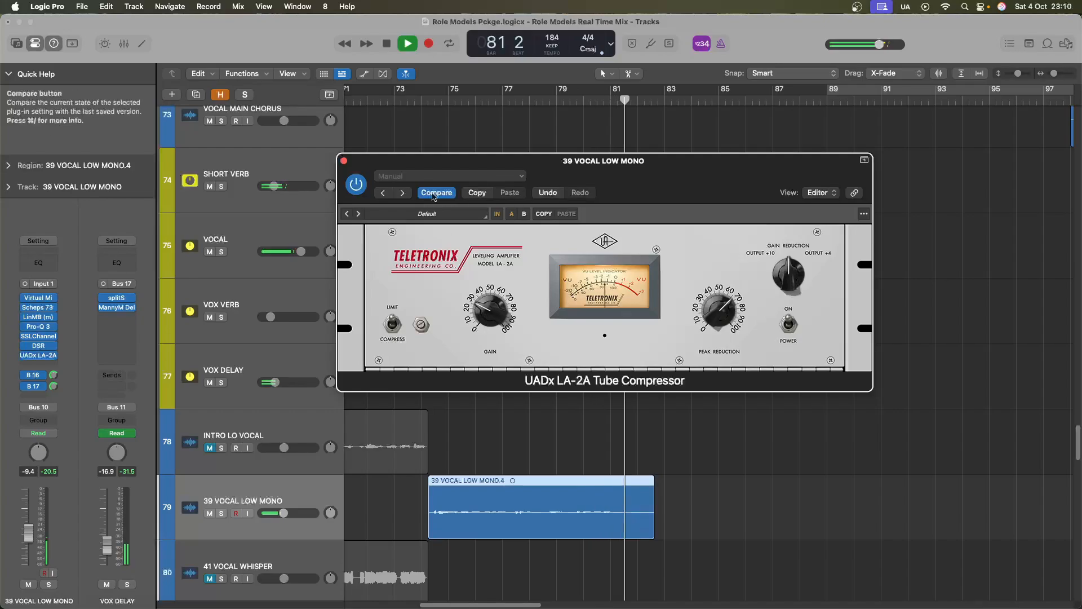
left_click(426, 99)
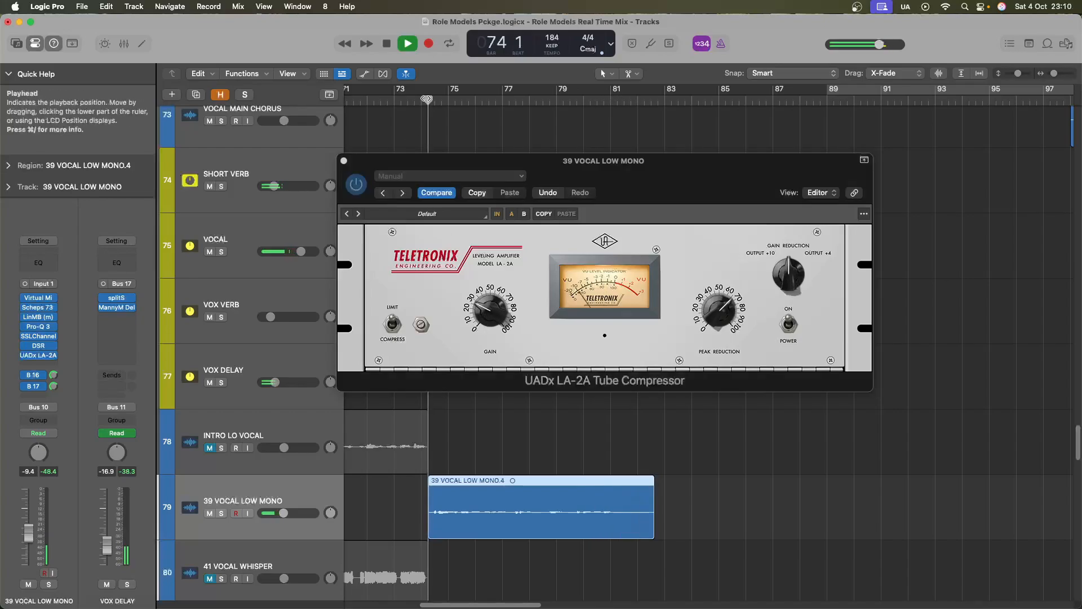
left_click(488, 309)
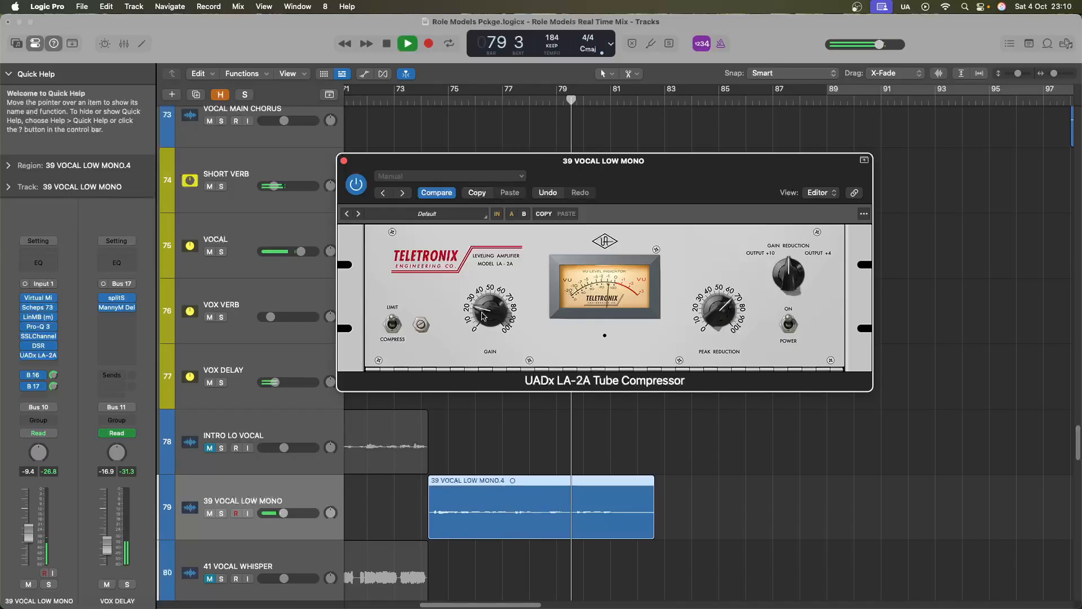
key("space")
left_click(343, 159)
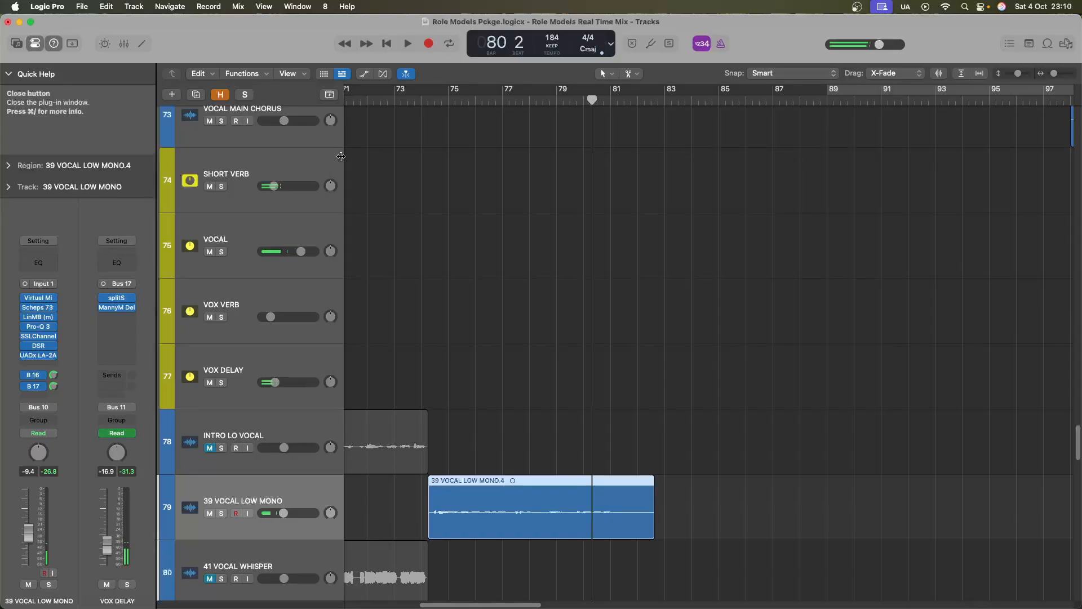
Select the VOCALS MONO HARM_1 track and unmute it
key("super+Up")
key("super+Left")
key("super+Left")
key("super+Left")
scroll(555, 202, "down", 3)
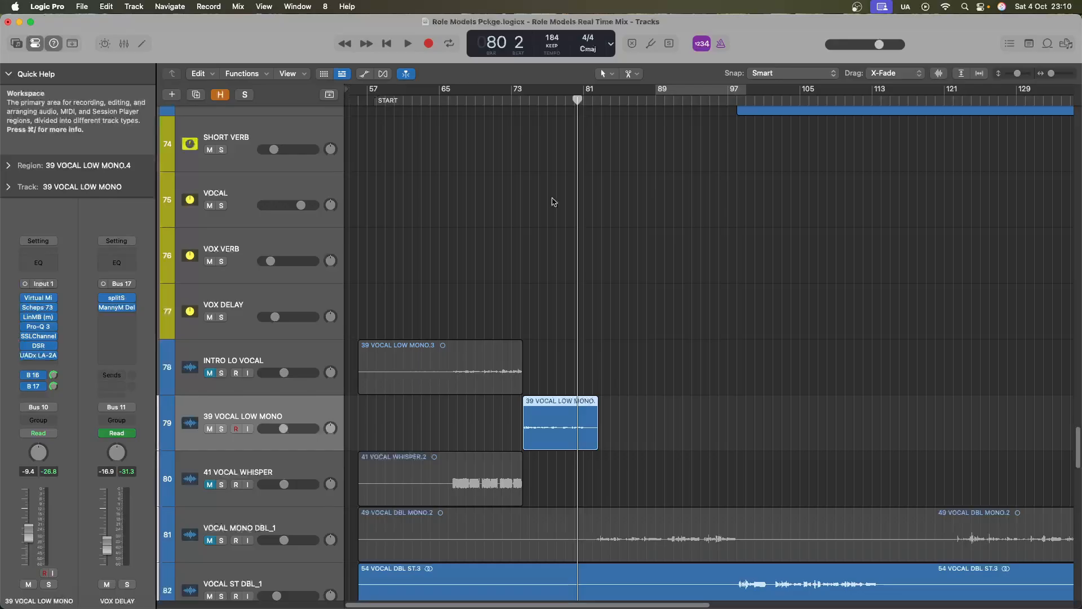
scroll(553, 202, "down", 8)
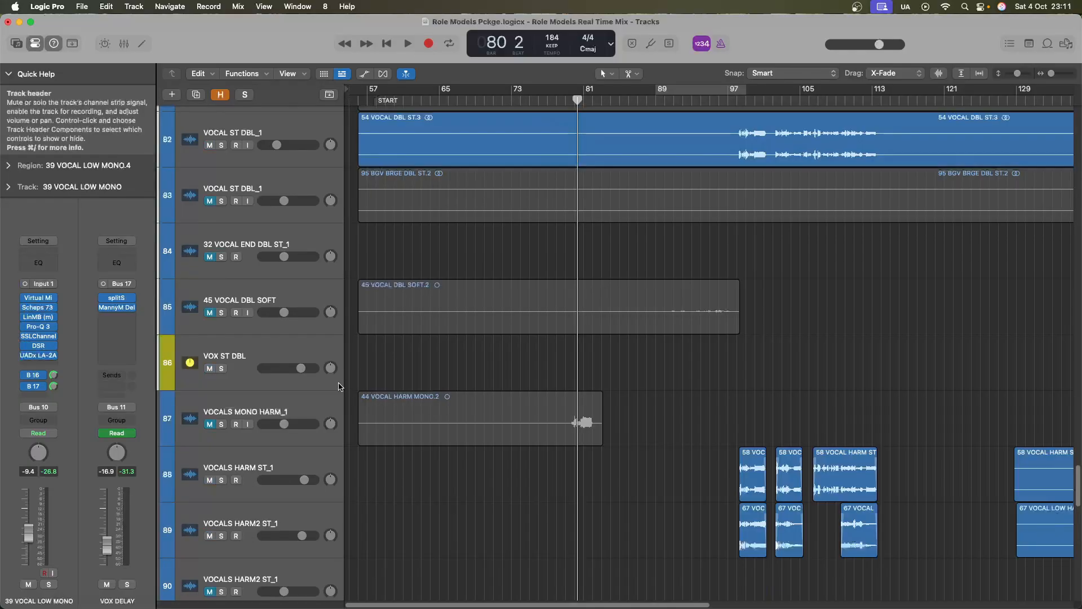
left_click(305, 411)
key("ctrl+m")
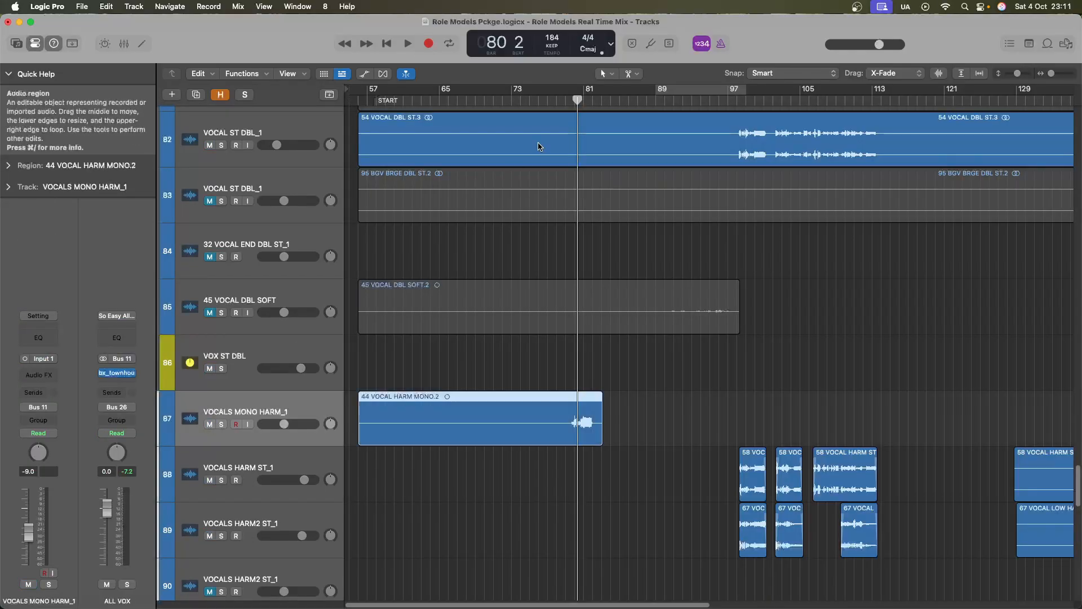
Raise the volume of VOCALS MONO HARM_1 to -4.0 dB while playing its harmony phrase around bars 78 to 82
left_click_drag(537, 103, 555, 102)
key("space")
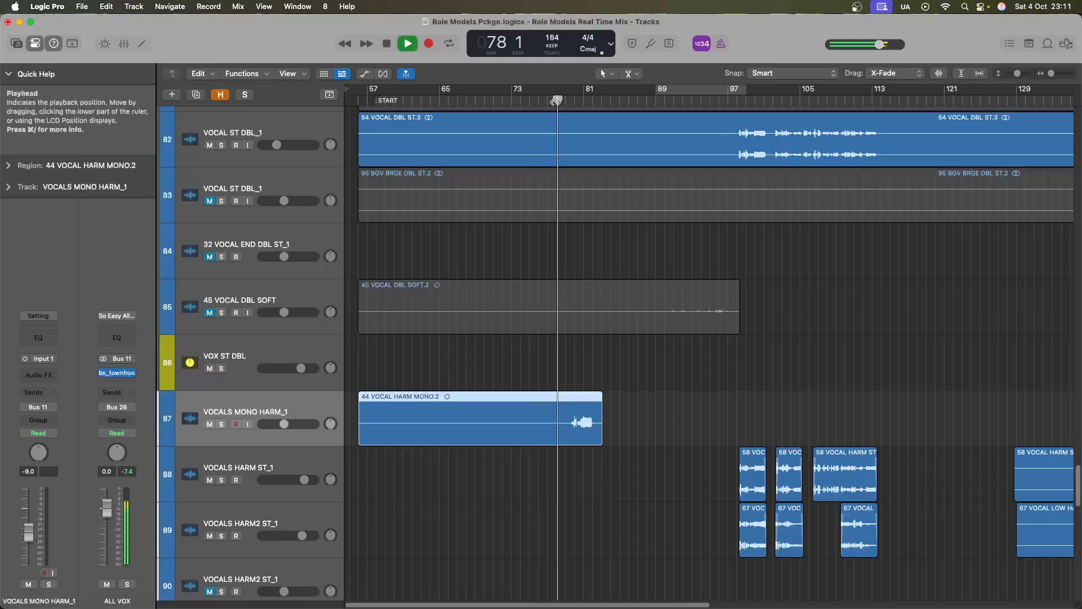
scroll(556, 103, "up", 5)
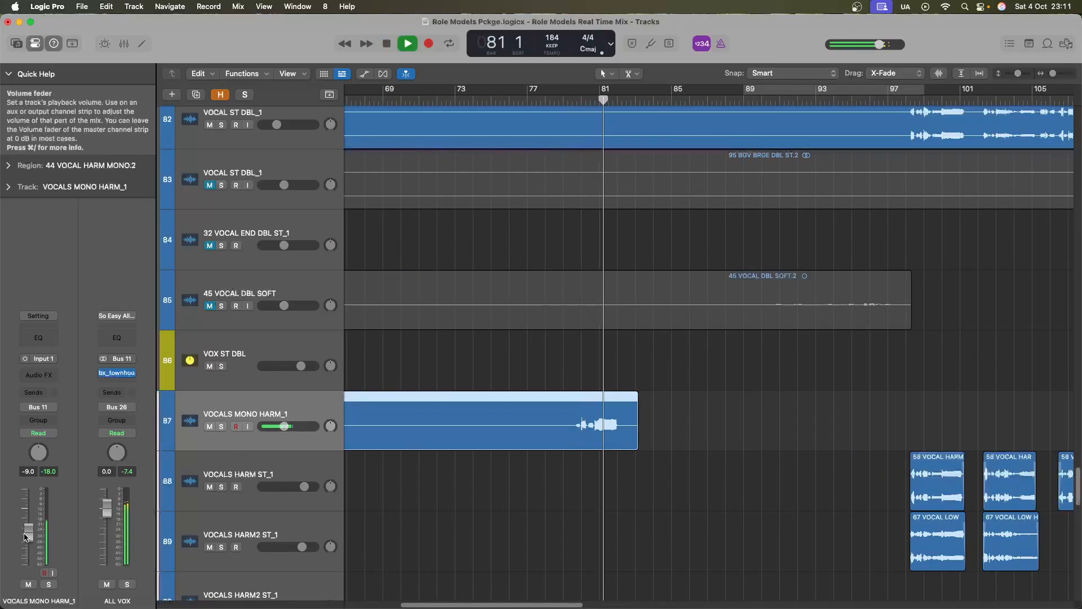
key("space")
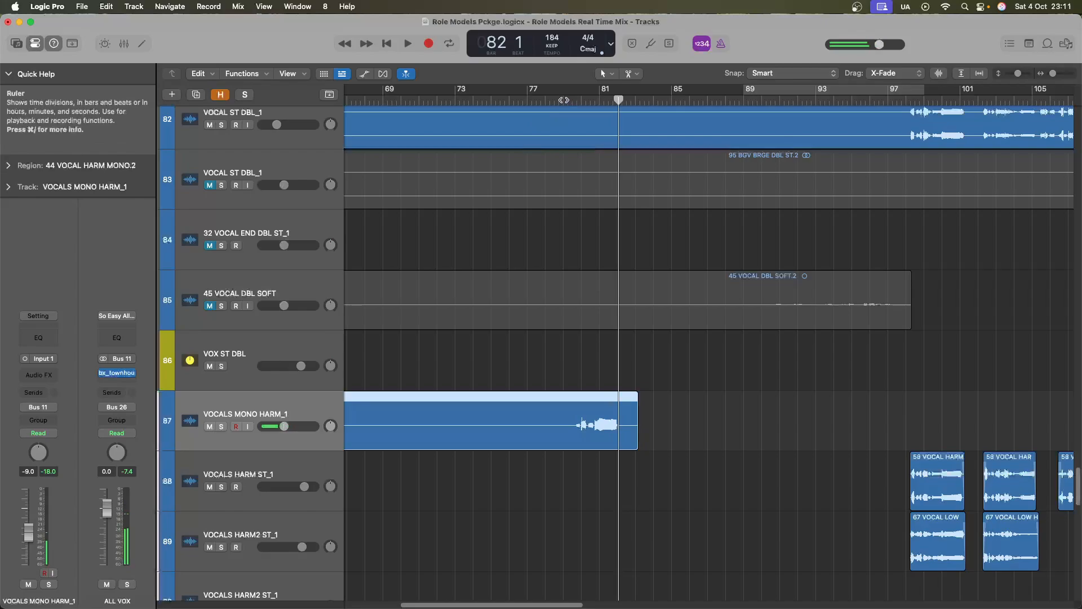
left_click(564, 100)
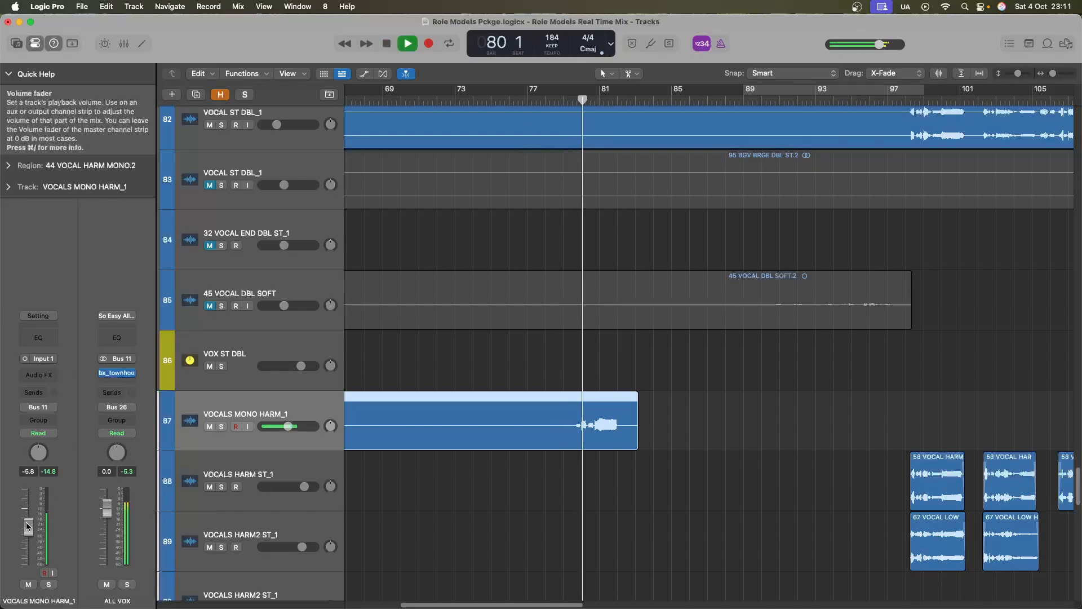
left_click_drag(27, 527, 30, 514)
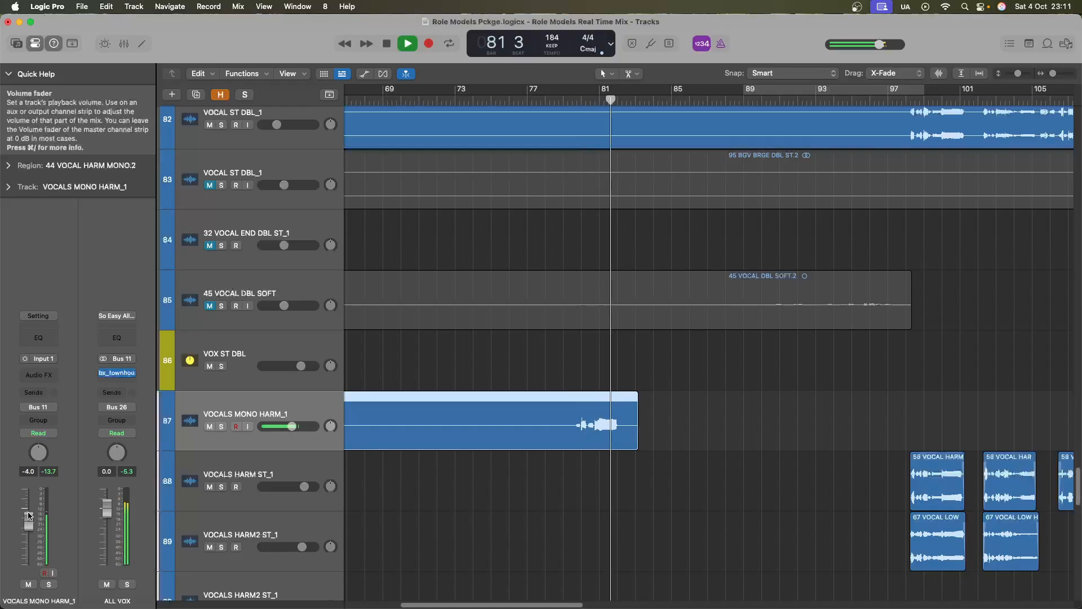
key("space")
Copy Virtual Mix Rack, Scheps 73, LinMB and Pro-Q 3 from the VOCAL MAIN_1 channel in the mixer to VOCALS MONO HARM_1
key("x")
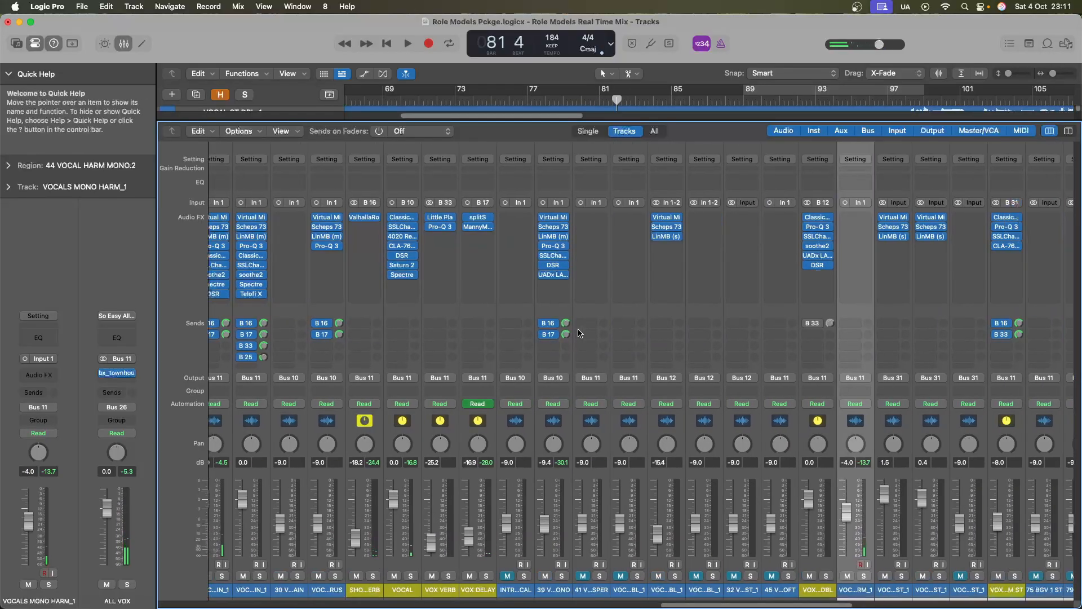
left_click_drag(251, 219, 404, 213)
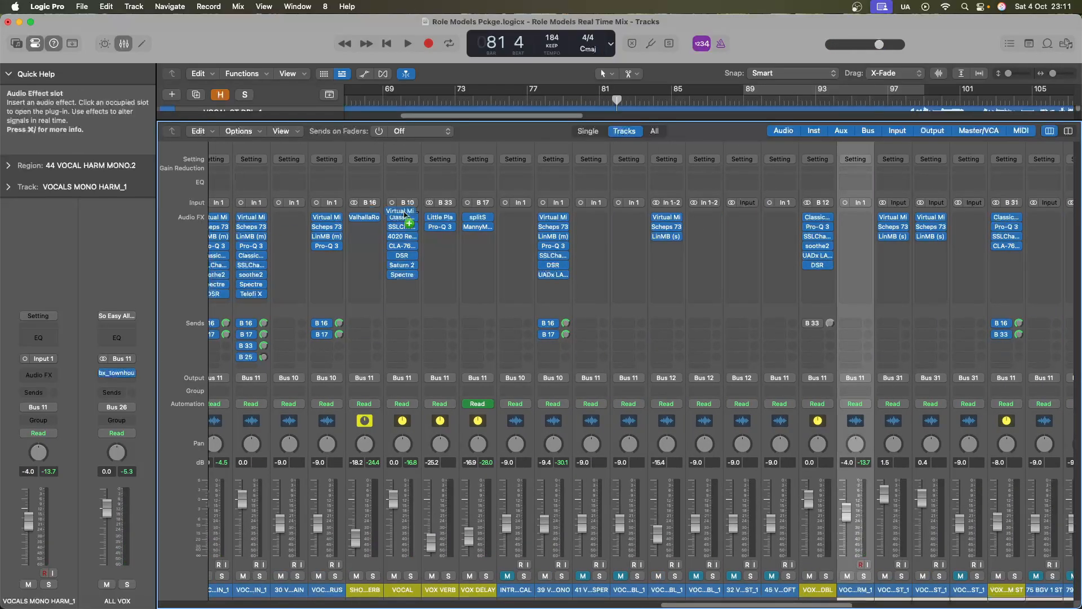
left_click_drag(851, 221, 852, 221)
key("x")
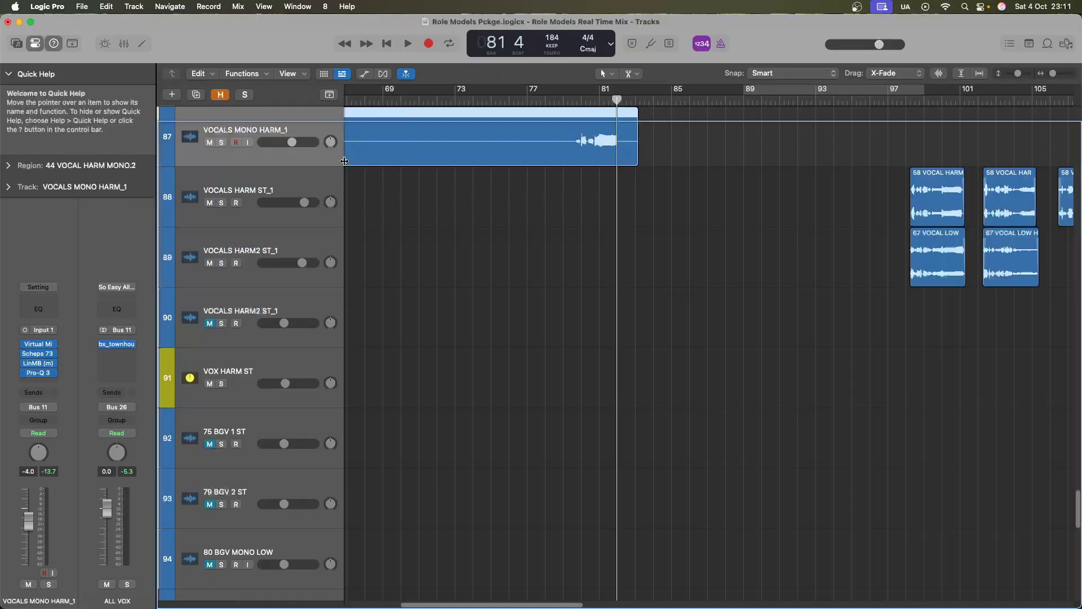
Set all LinMB band thresholds on VOCALS MONO HARM_1 together to -10.4 while playing the phrase around bars 79 to 82, and close the plug-in
left_click(563, 99)
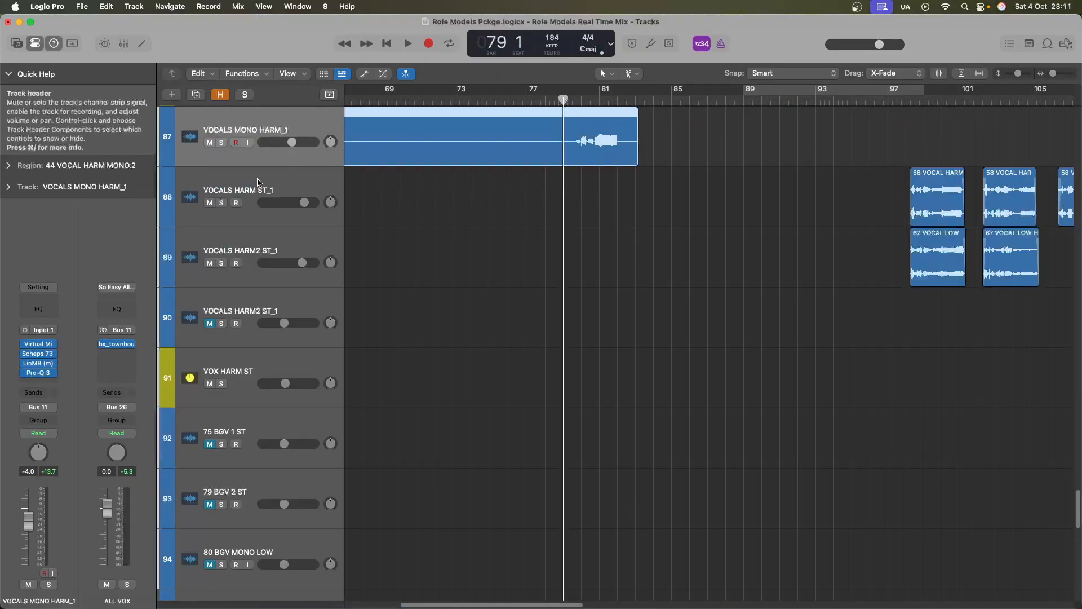
left_click(37, 363)
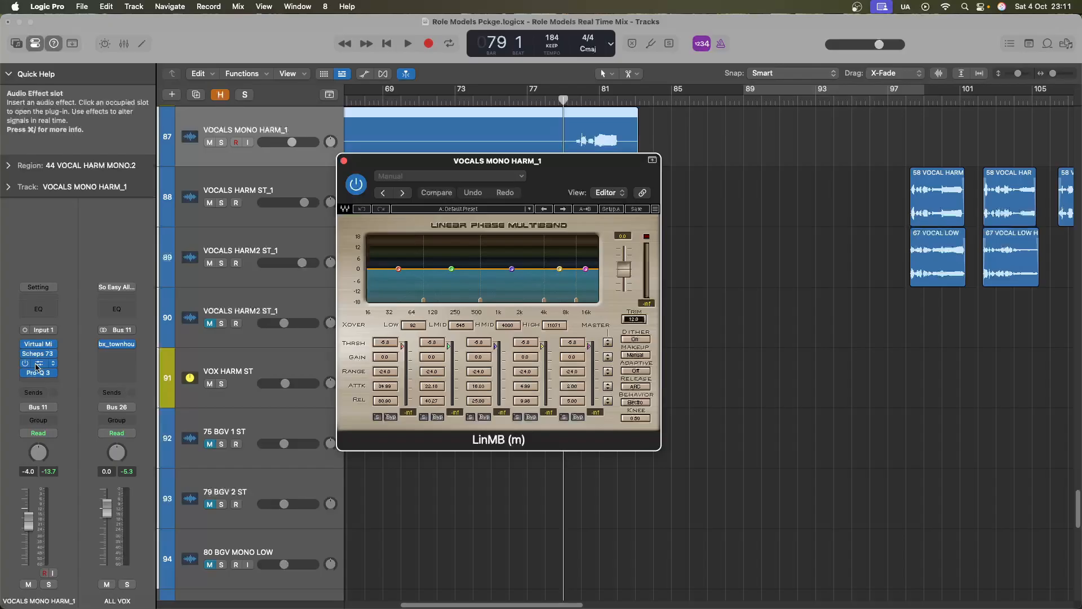
key("space")
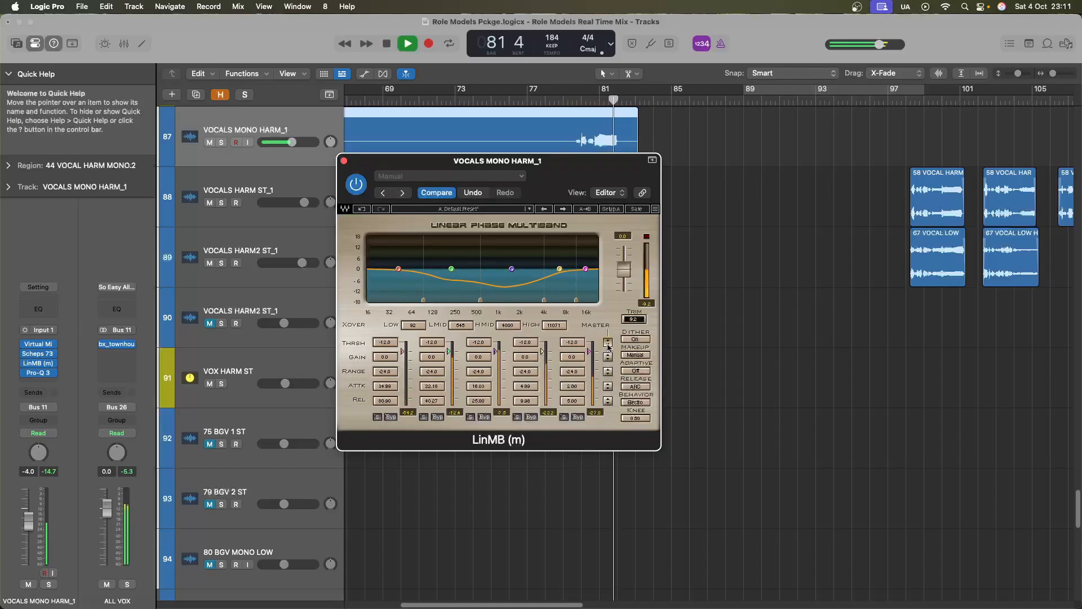
key("space")
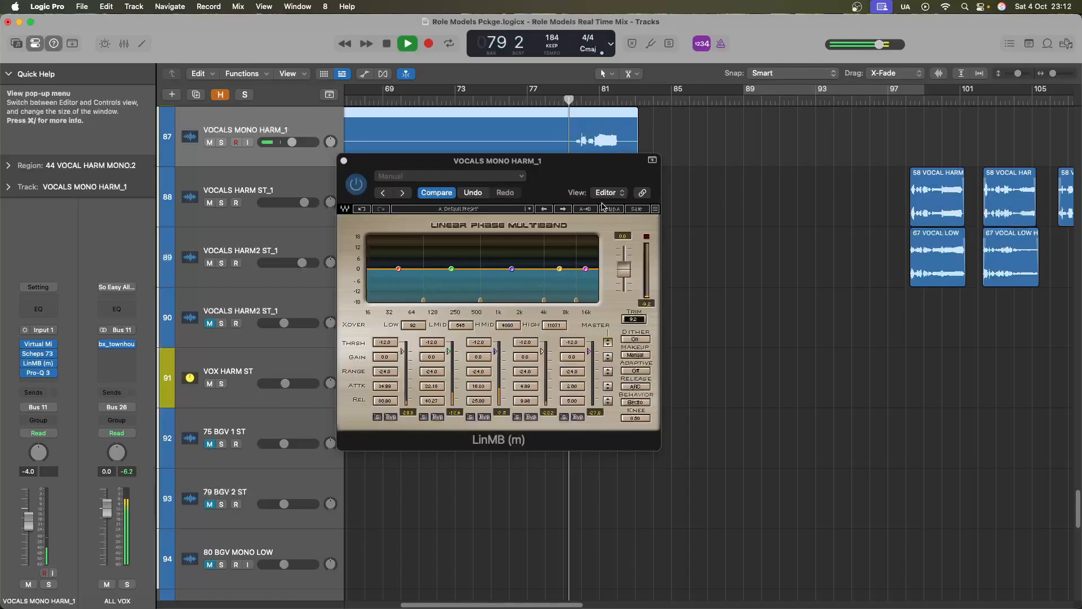
left_click(609, 345)
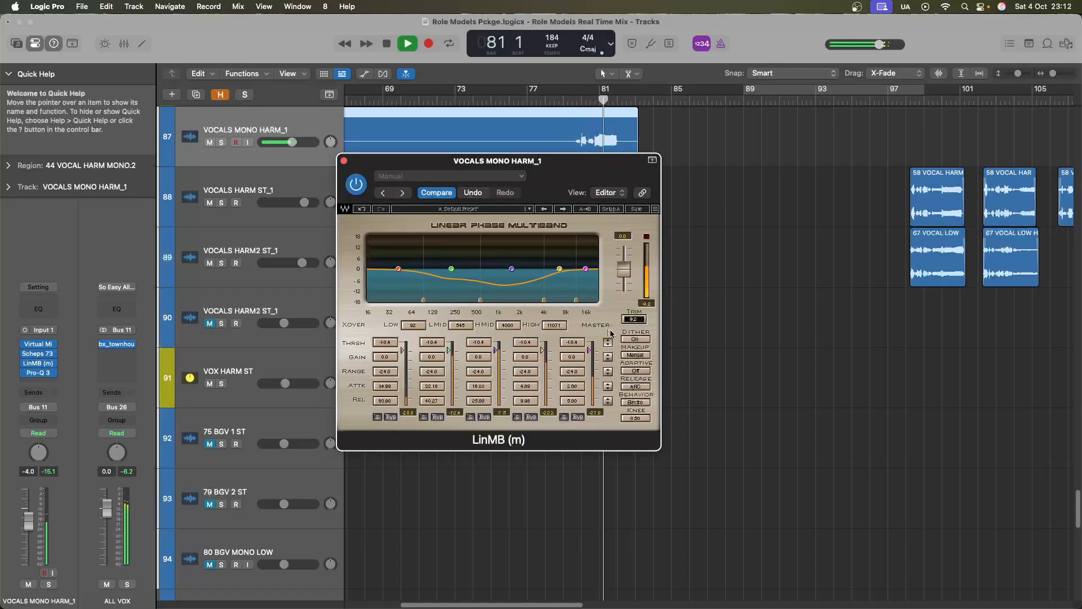
key("space")
left_click(344, 161)
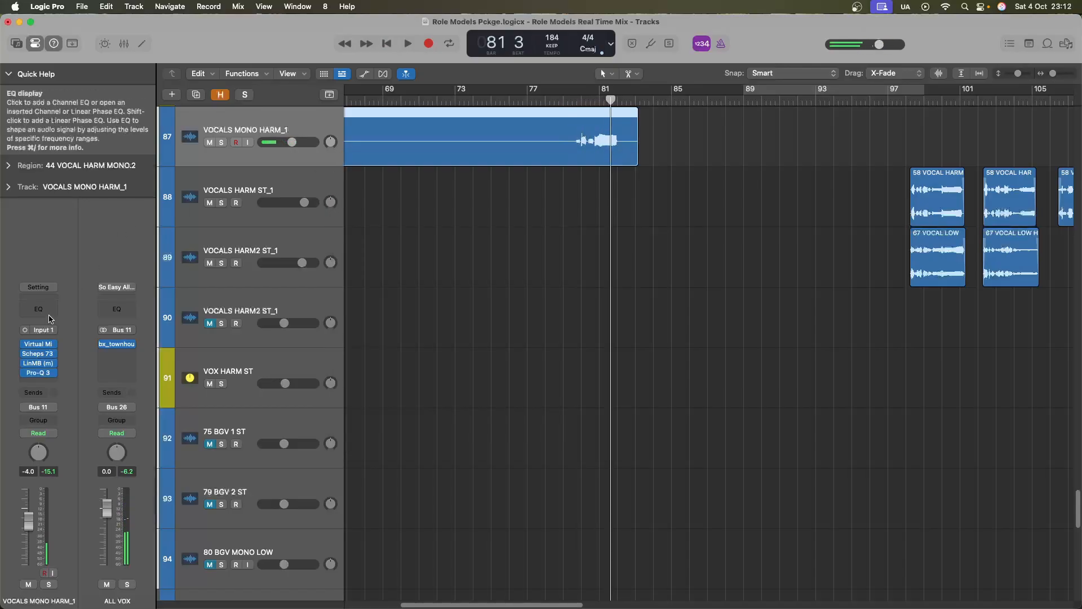
Turn the 174 Hz Pro-Q 3 band on VOCALS MONO HARM_1 into a low shelf at about 485 Hz and -4.85 dB
left_click(40, 372)
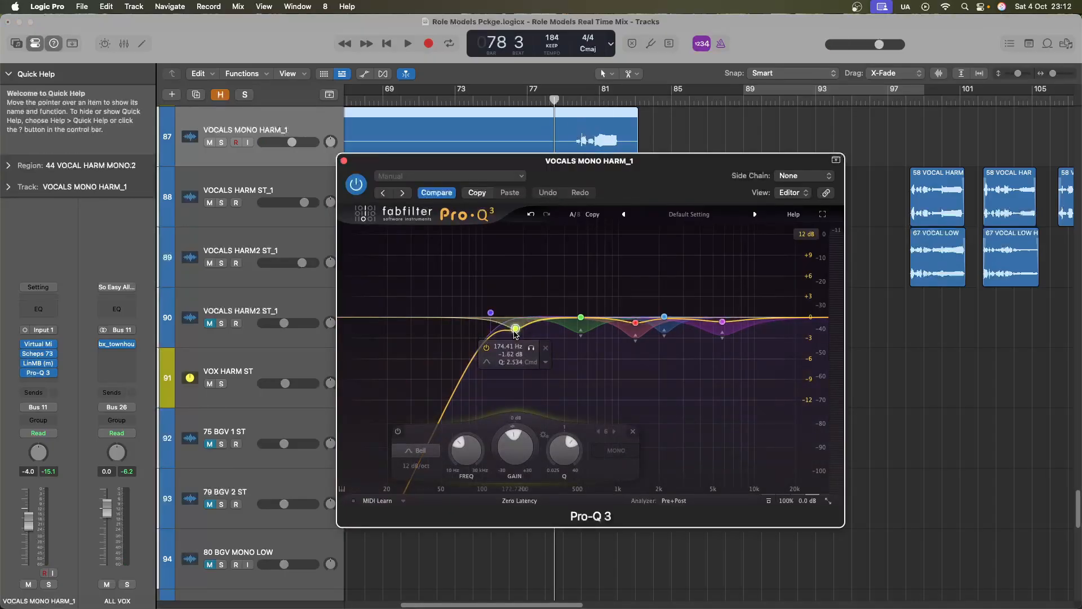
left_click(527, 375)
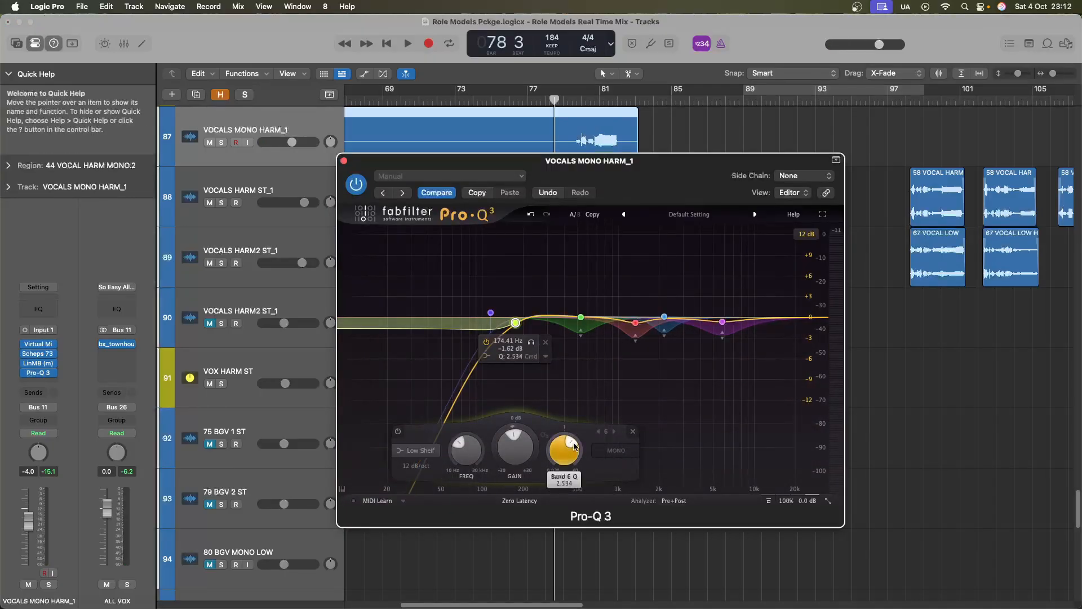
key("space")
left_click_drag(515, 322, 579, 345)
key("space")
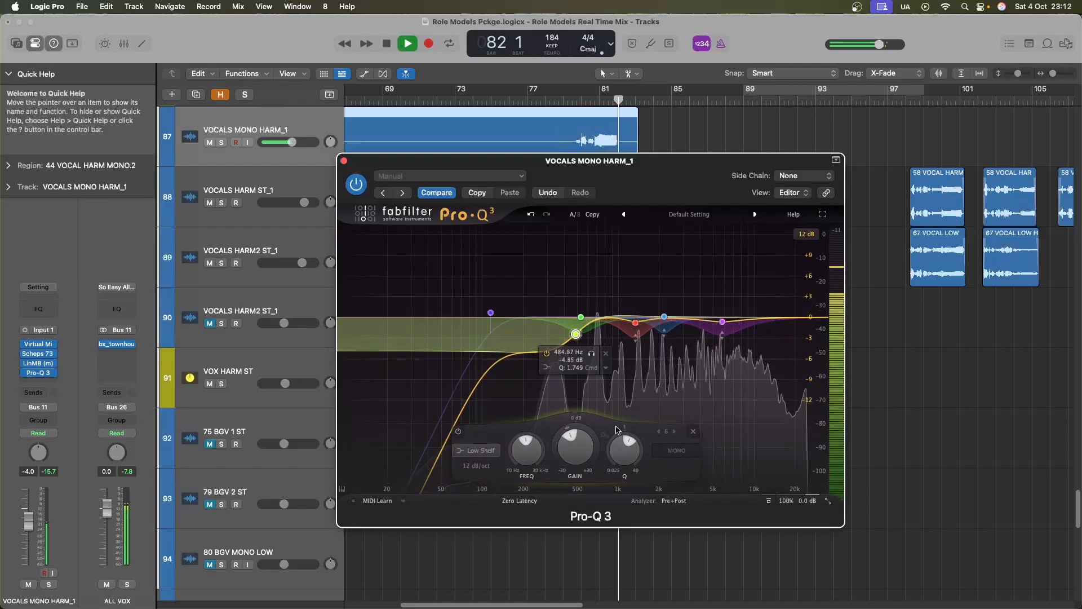
Set the low shelf's Q to 0.790, move it to about 615 Hz and -6.8 dB during playback, and close Pro-Q 3
scroll(631, 442, "down", 5)
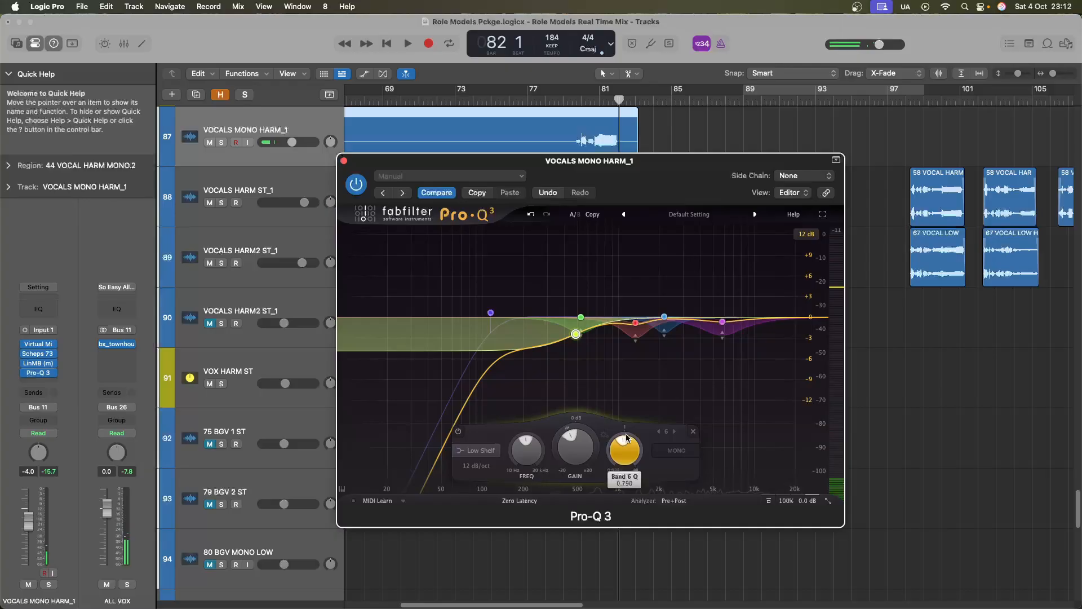
left_click(564, 101)
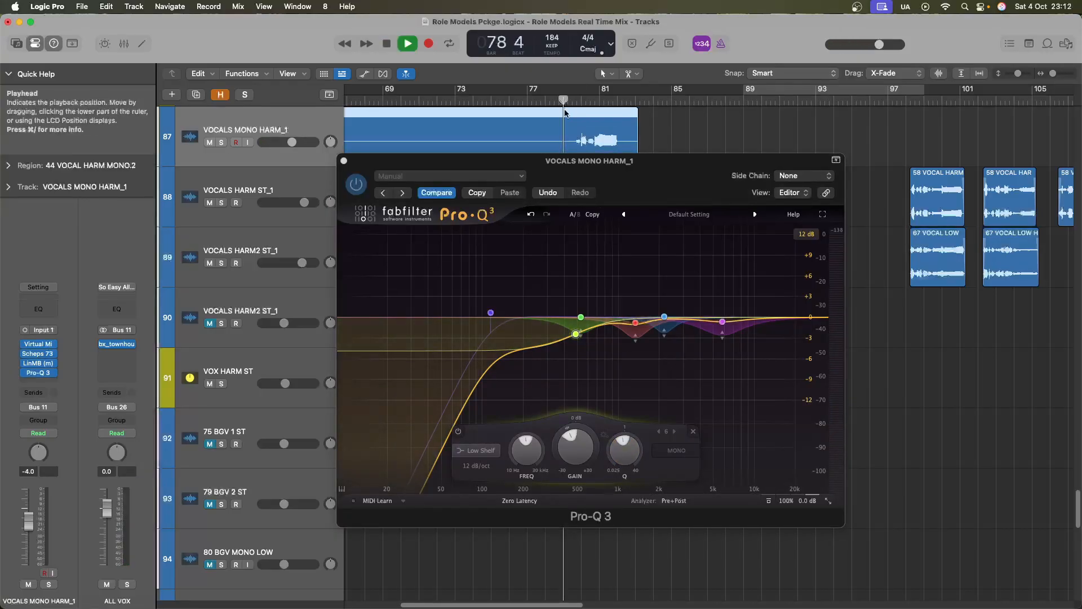
left_click_drag(577, 338, 589, 346)
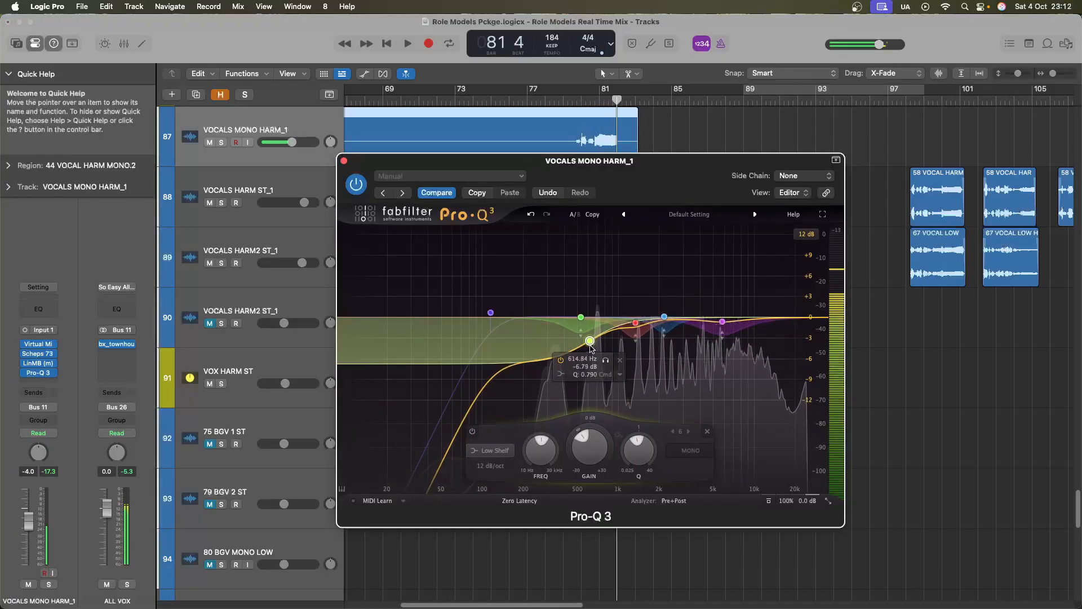
left_click(344, 162)
Check the output level of Scheps 73 on VOCALS MONO HARM_1, close the plug-in and play back the harmony phrase
left_click(35, 355)
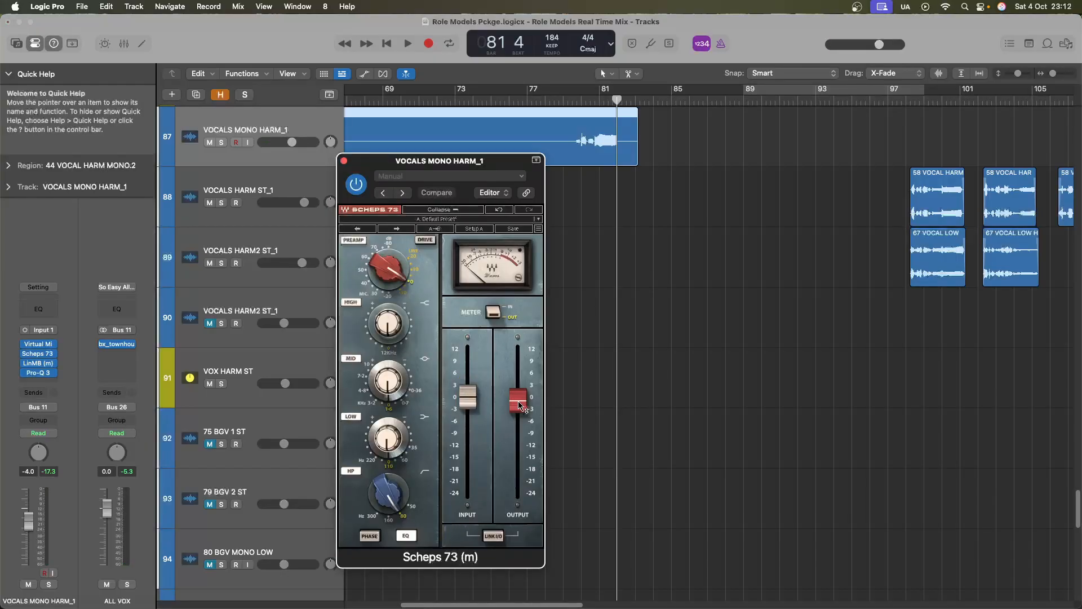
left_click_drag(525, 407, 525, 408)
left_click(343, 162)
key("space")
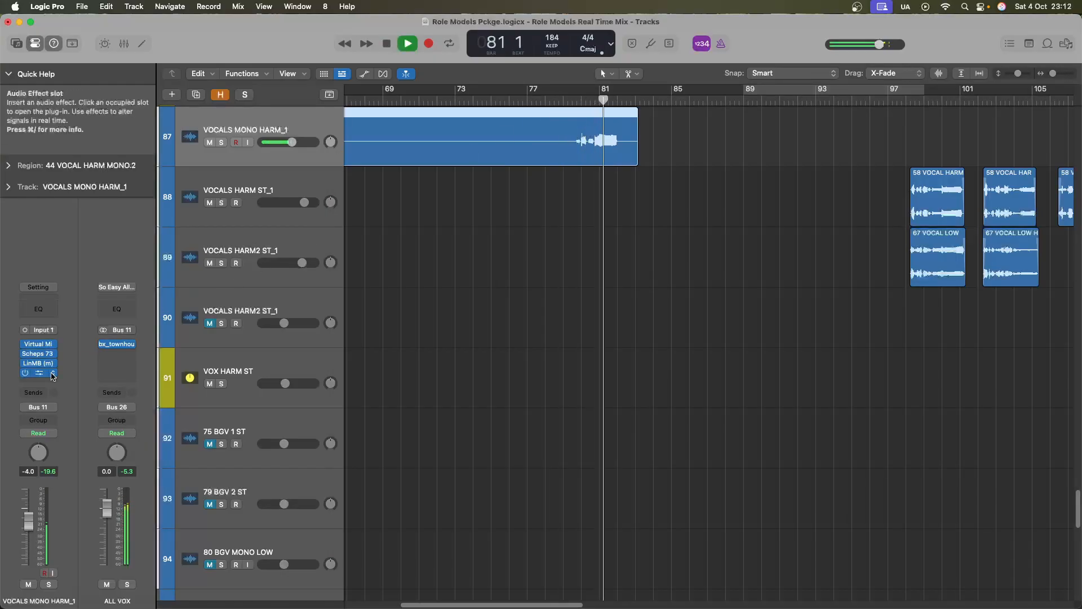
key("space")
Insert the mono Waves SSLChannel after Pro-Q 3 on VOCALS MONO HARM_1 and move its window clear of the harmony region
left_click(53, 375)
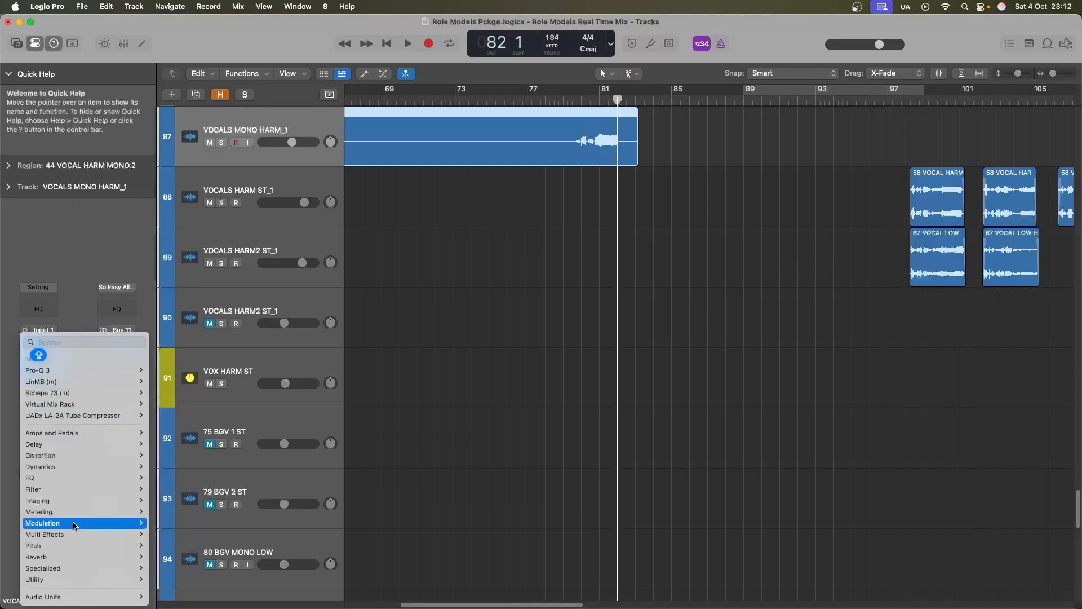
mouse_move(113, 597)
mouse_move(189, 587)
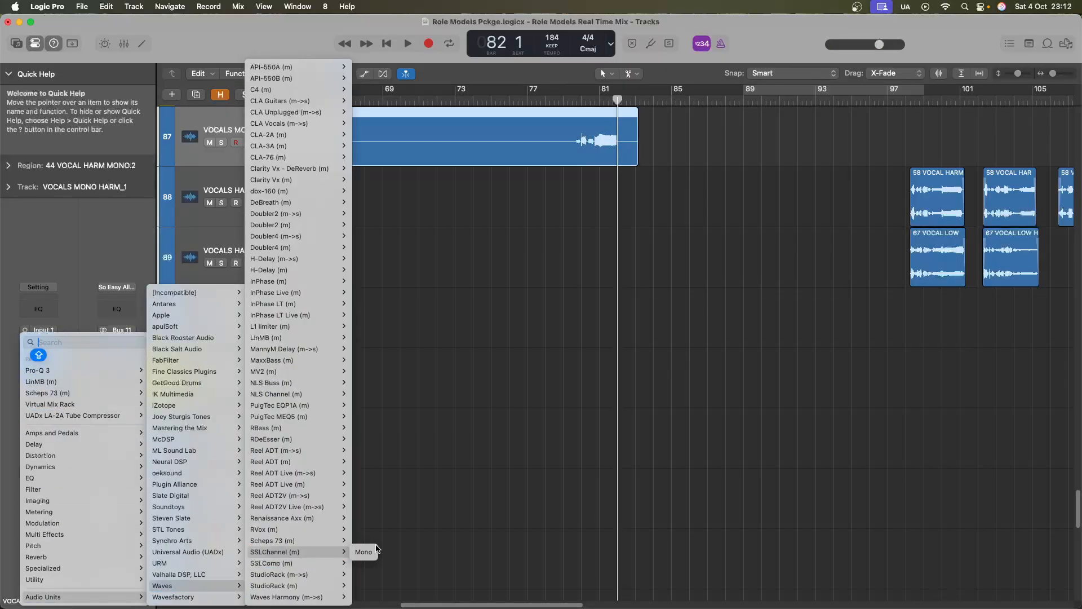
left_click(363, 552)
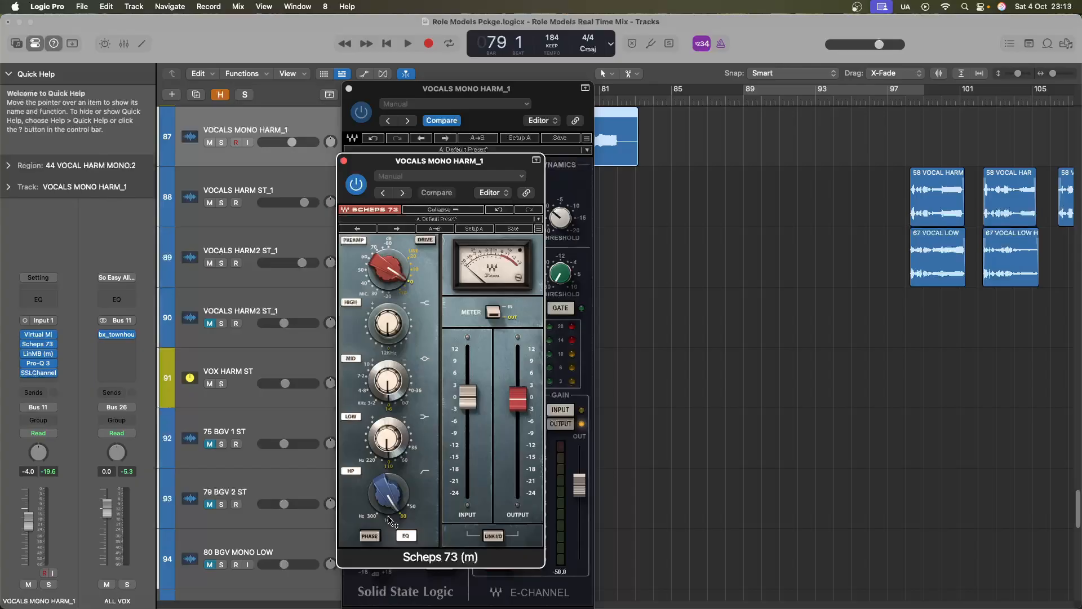
left_click(345, 162)
left_click_drag(510, 89, 808, 70)
Boost the SSLChannel's HF gain slightly while playing the mono harmony phrase from bar 77 to bar 82
left_click(528, 99)
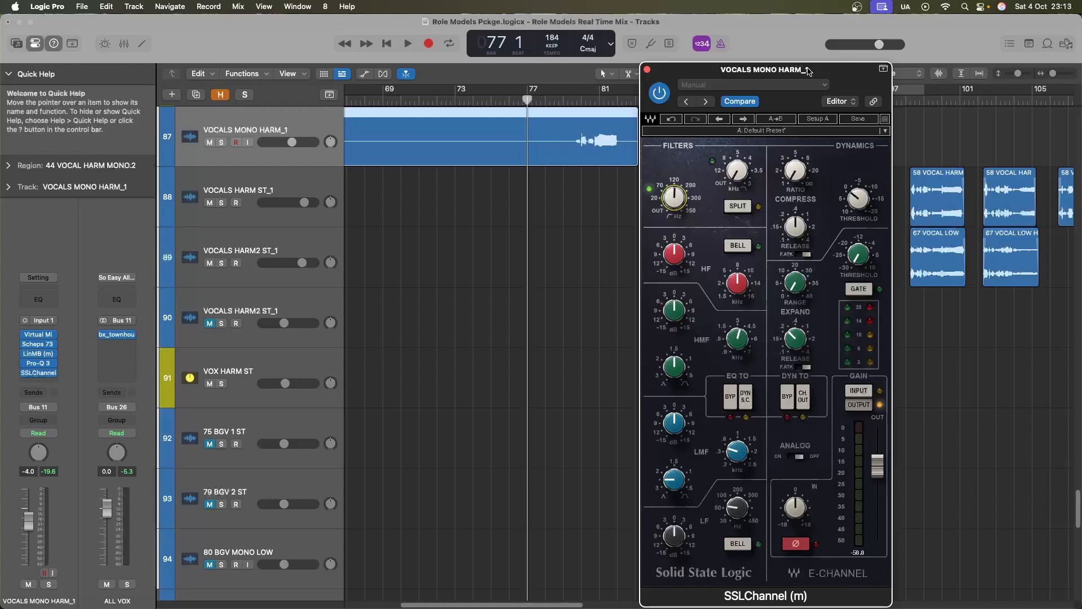
key("space")
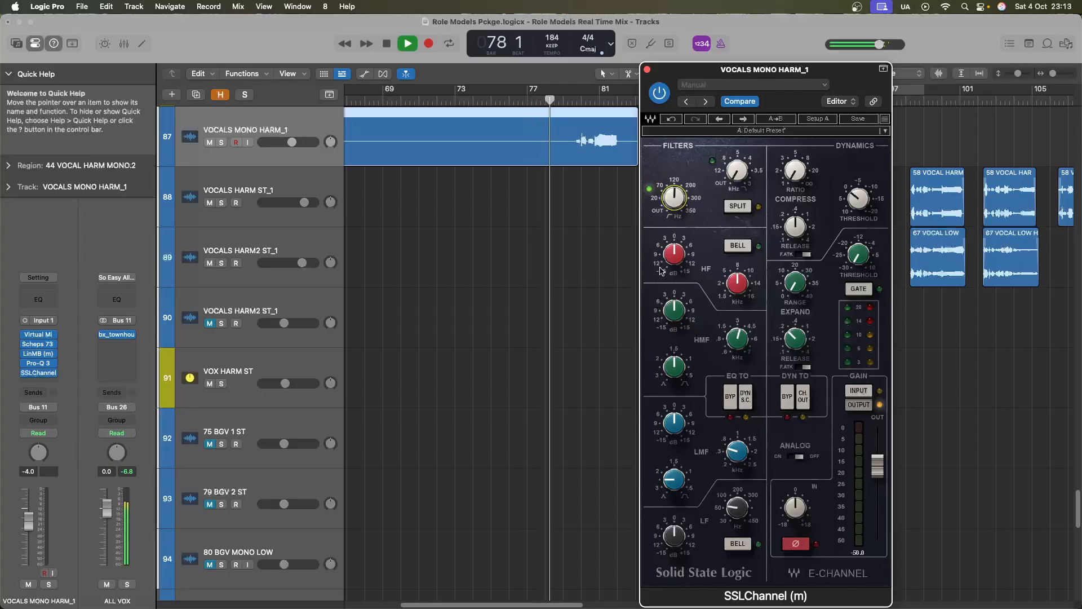
left_click_drag(661, 271, 693, 216)
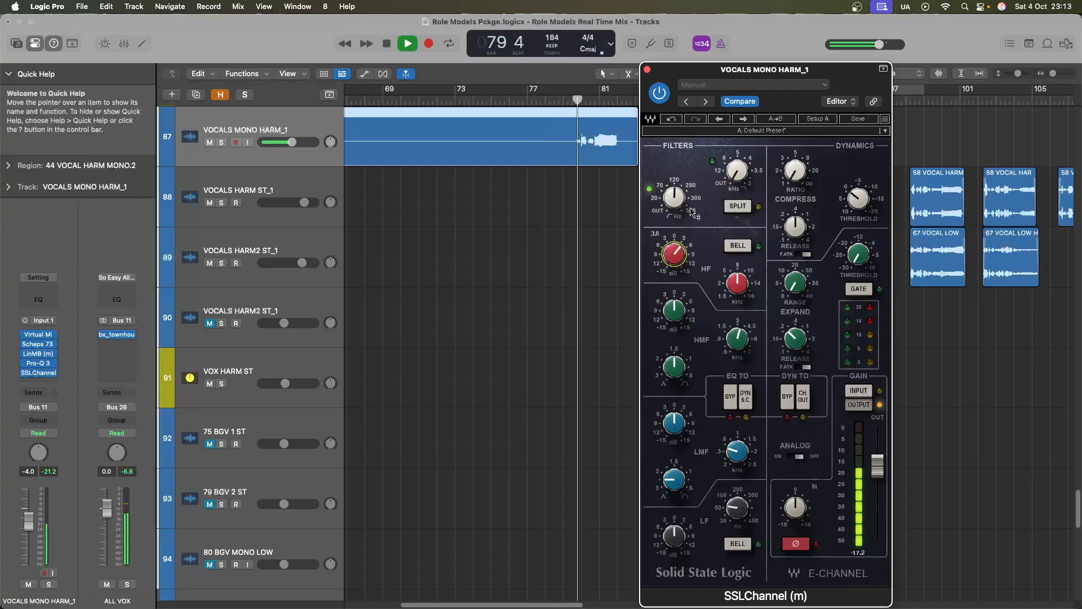
left_click_drag(693, 209, 678, 260)
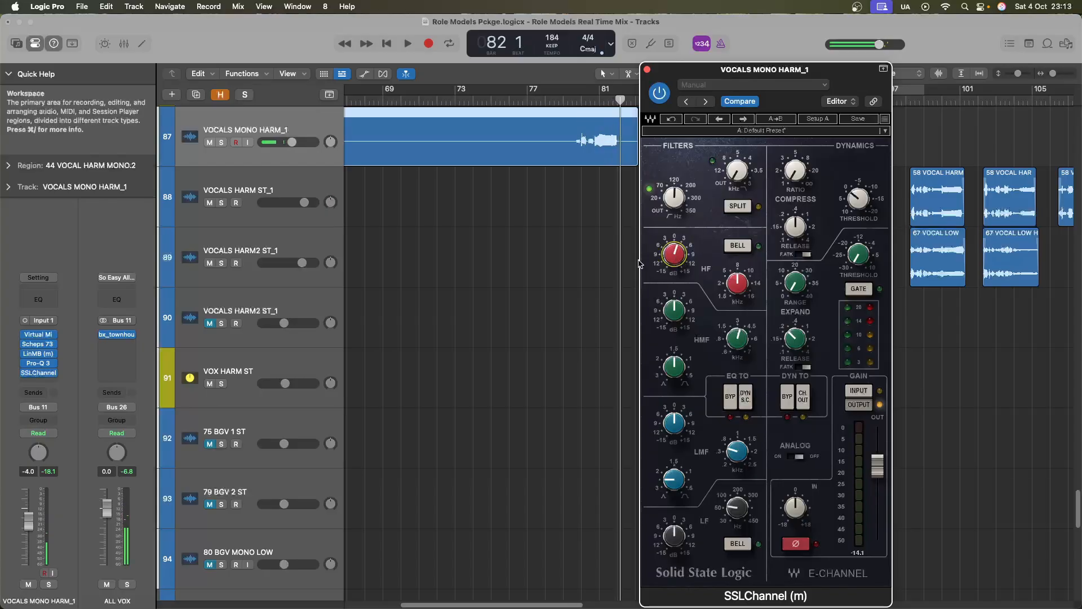
key("space")
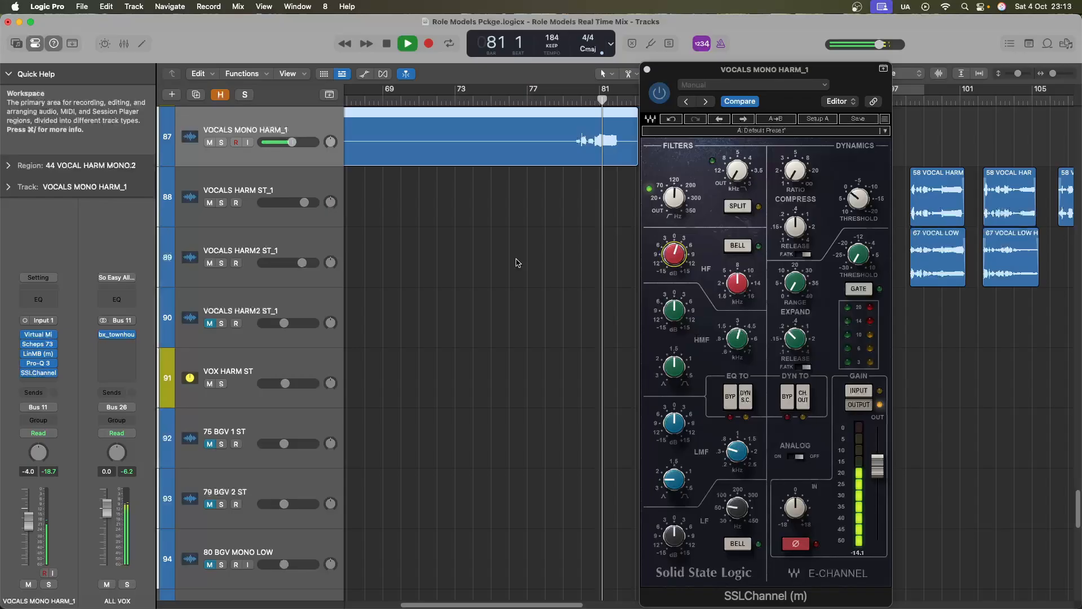
key("space")
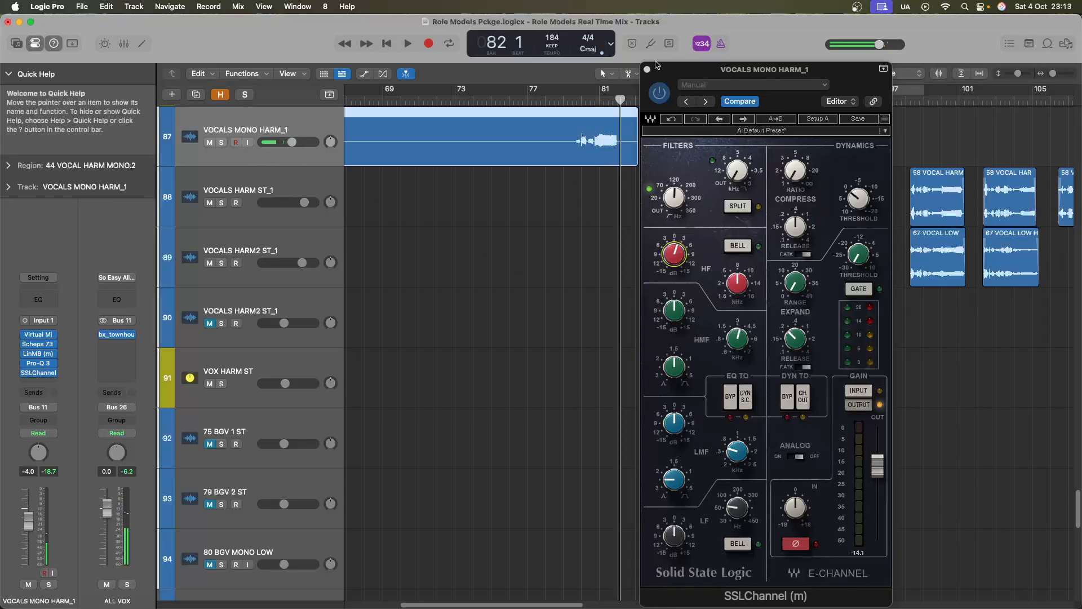
Hide the plug-in window and unmute the 39 VOCAL LOW MONO track while playing the phrase from around bar 79
key("v")
scroll(540, 203, "up", 5)
key("space")
scroll(540, 203, "up", 6)
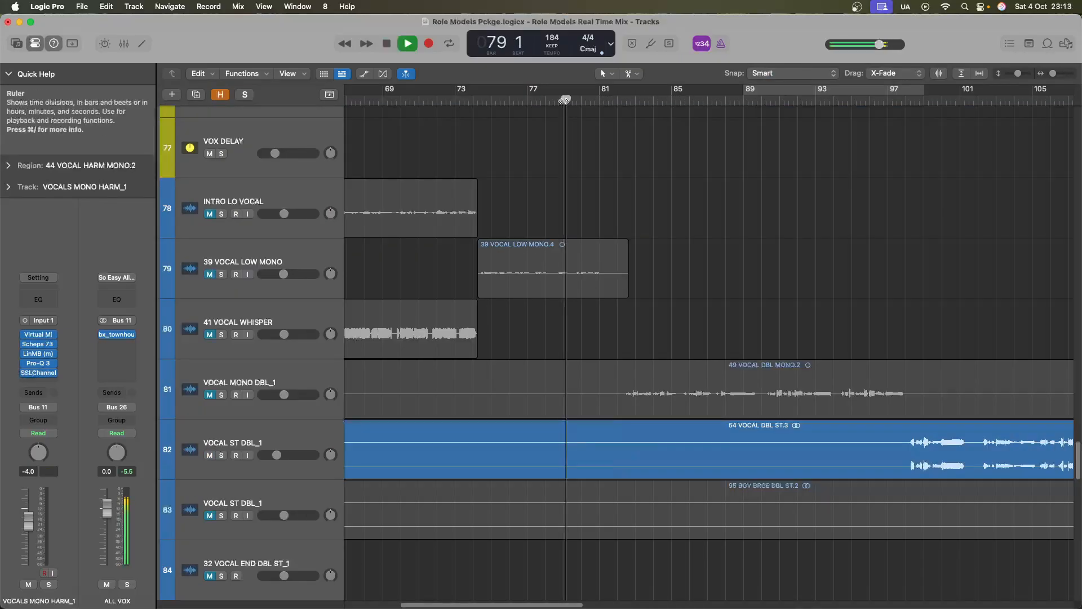
left_click(209, 275)
key("space")
scroll(228, 361, "down", 7)
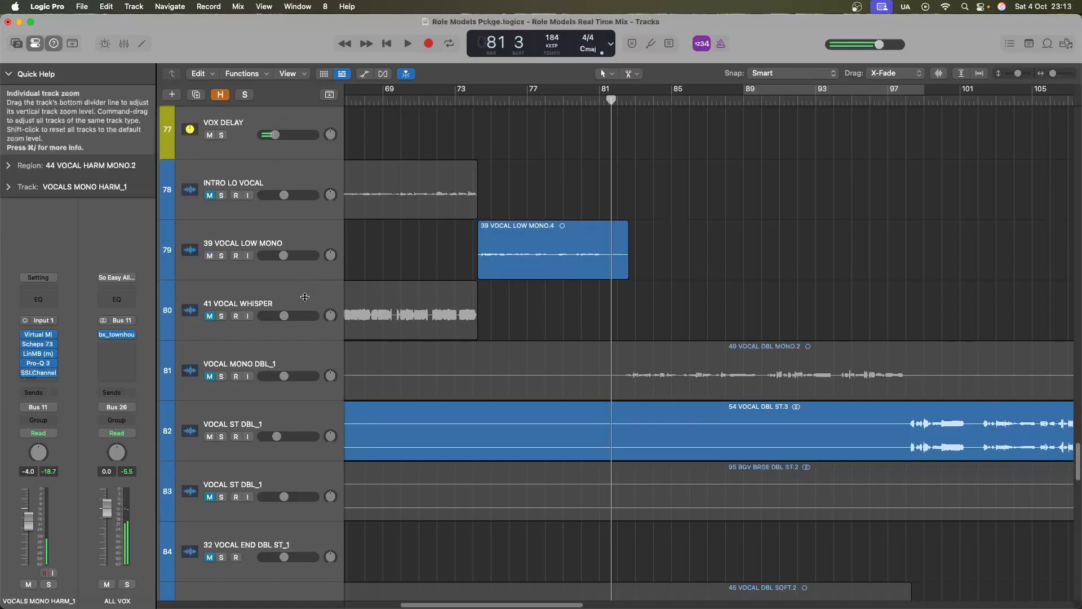
Compare the phrase from around bar 79 without VOCALS MONO HARM_1 by muting the track during playback and unmuting it
left_click(209, 351)
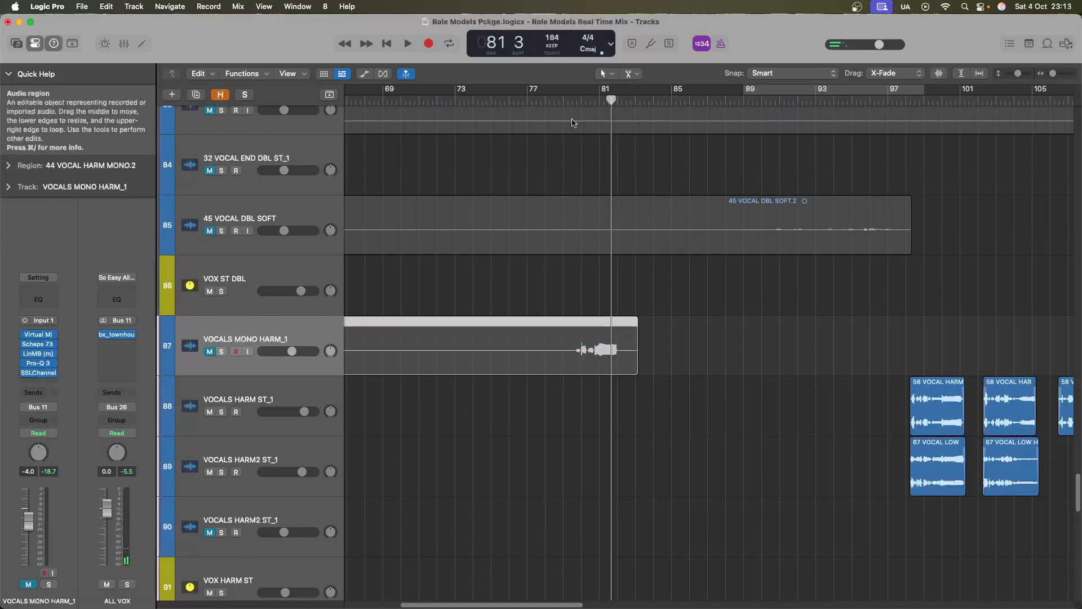
left_click(559, 100)
key("space")
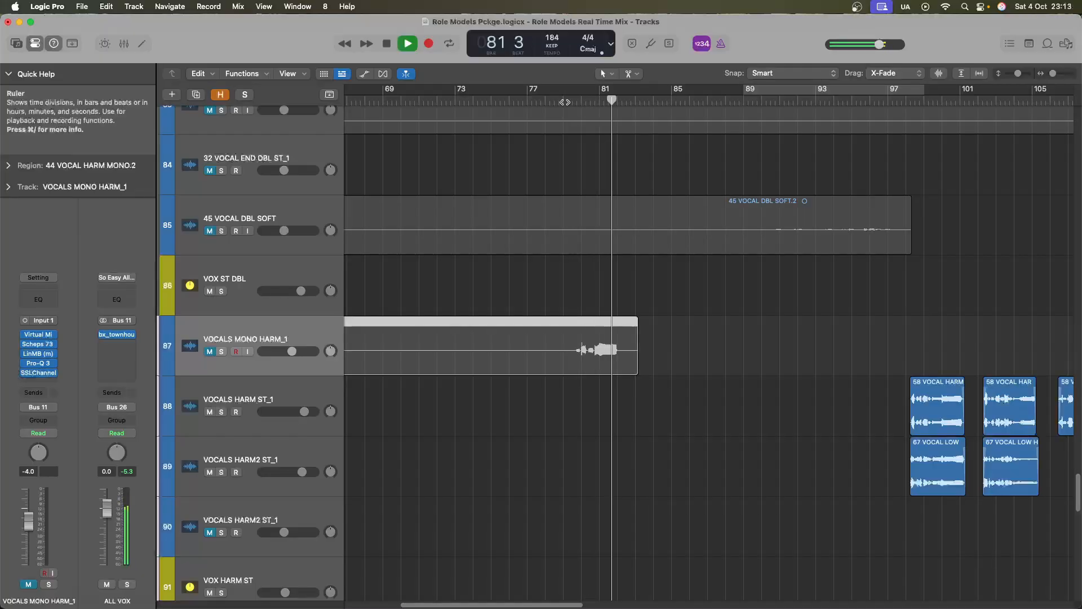
left_click(210, 351)
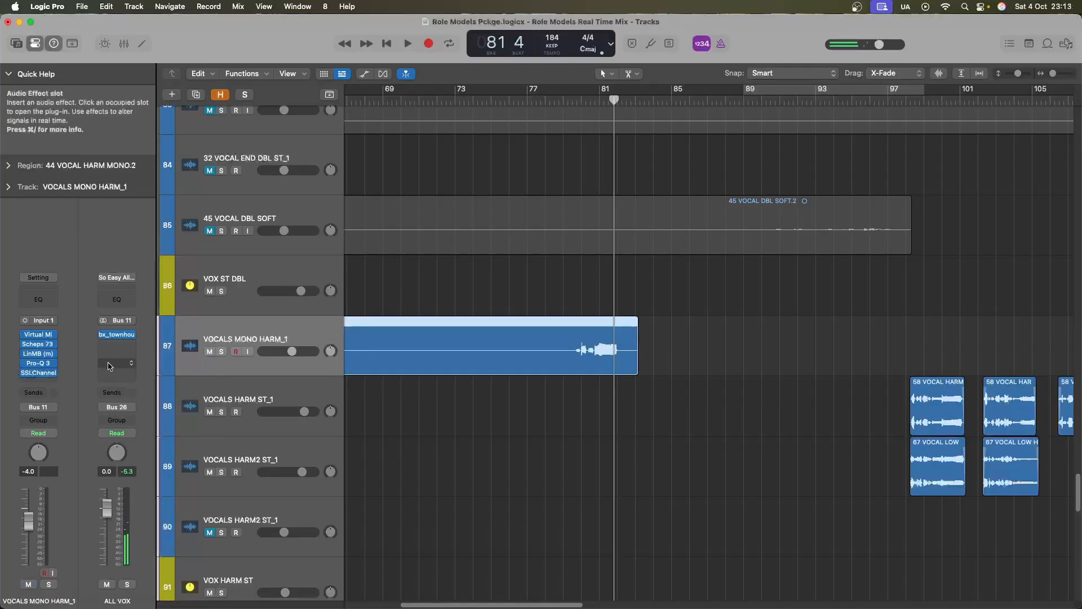
Solo the ALL VOX bus and play the mono harmony phrase around bars 79 to 82
scroll(259, 254, "up", 5)
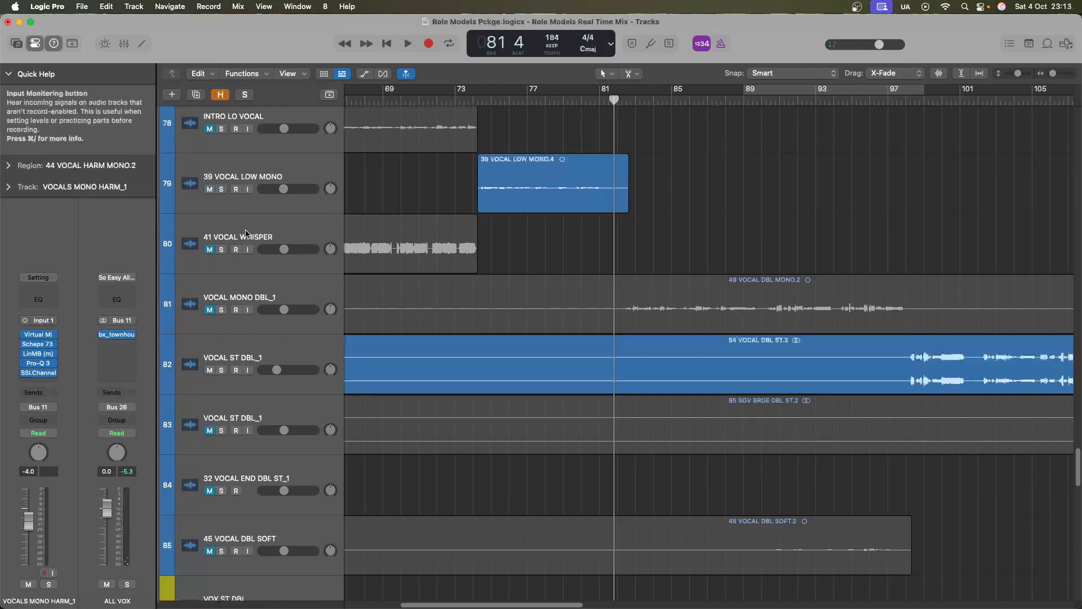
scroll(226, 244, "down", 10)
scroll(227, 282, "down", 8)
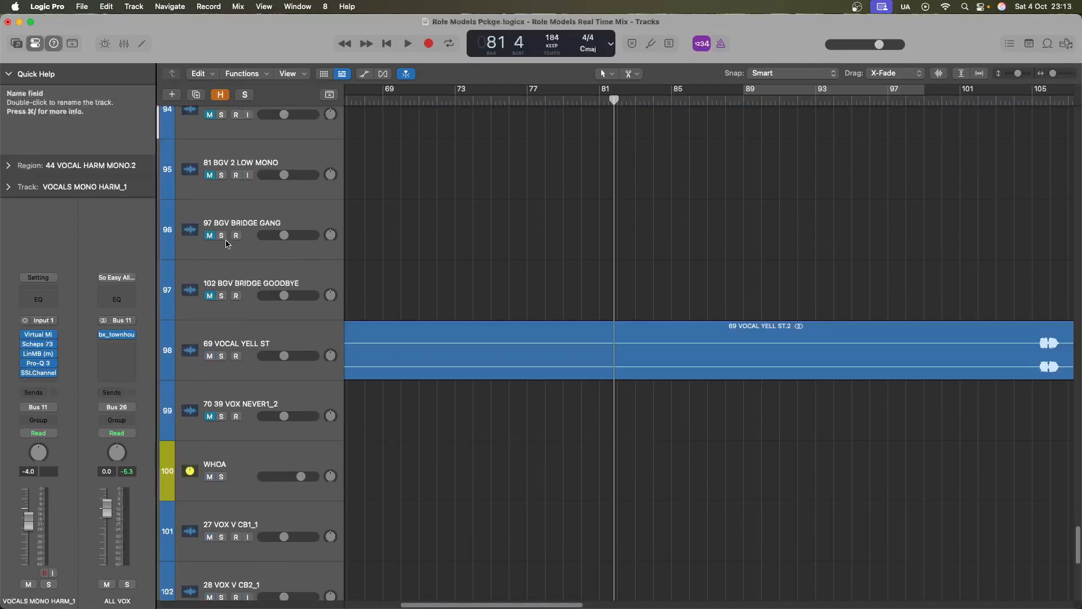
scroll(227, 332, "down", 5)
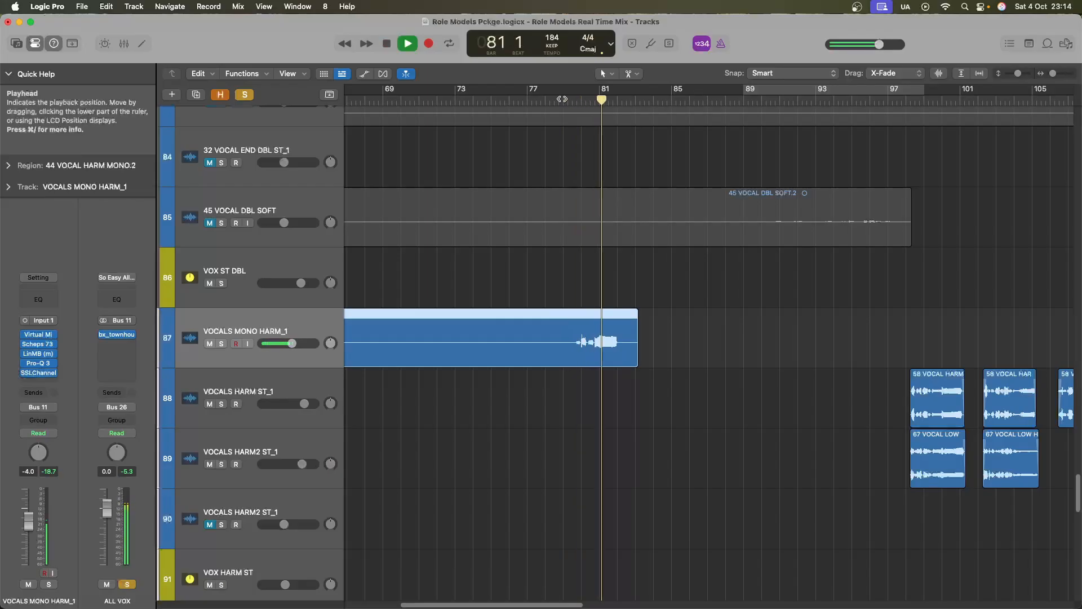
Split the sustained last note of the VOCALS MONO HARM_1 region into its own region, remove the silent tail after bar 82, and open its region parameters
key("super+Down")
key("super+Right")
key("super+Right")
key("super+Down")
key("super+Right")
key("super+Down")
key("super+Right")
key("space")
key("super+Right")
key("super+Right")
key("super+Down")
key("super+Down")
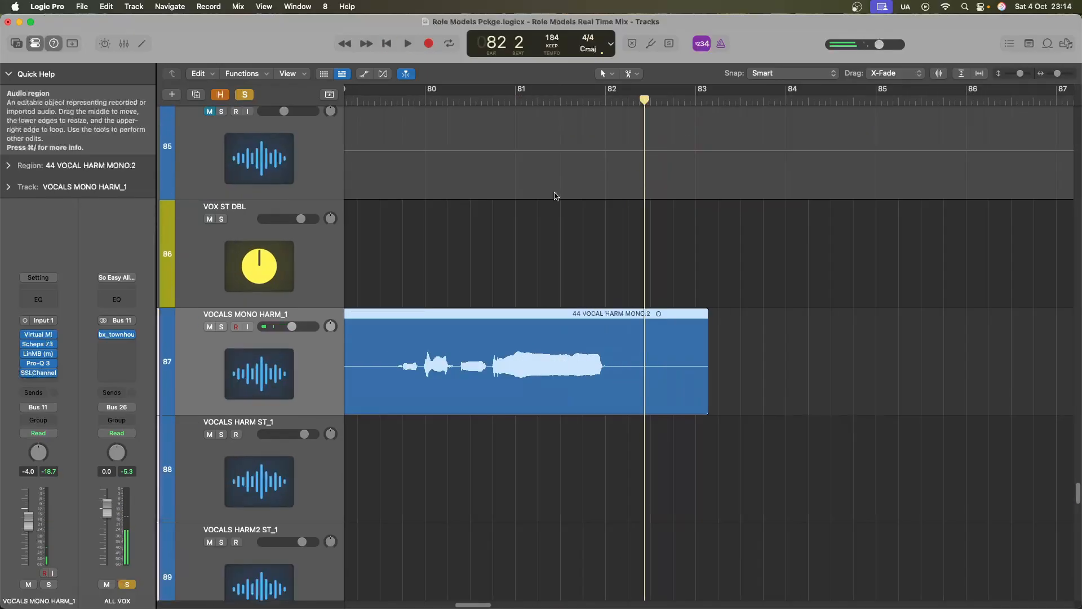
key("super+Down")
key("super+Right")
key("super+Down")
scroll(451, 403, "left", 2)
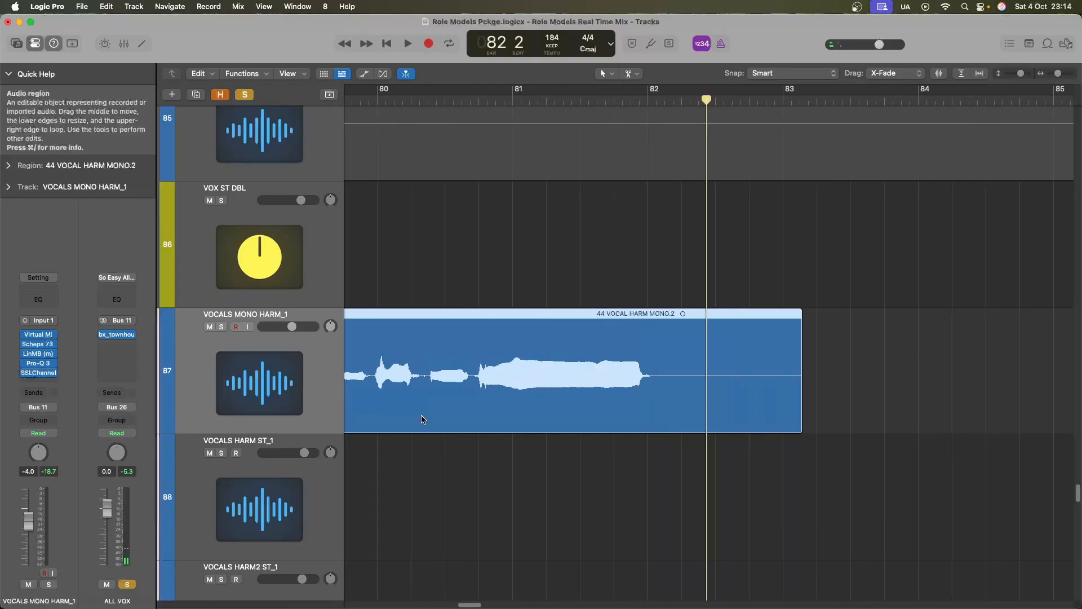
left_click(474, 425)
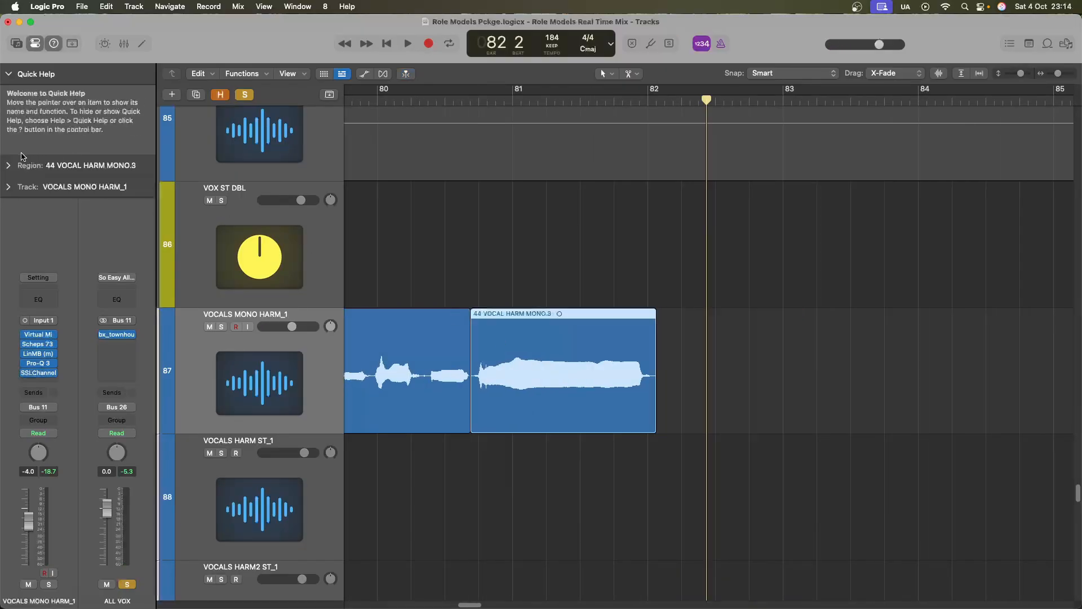
left_click(9, 165)
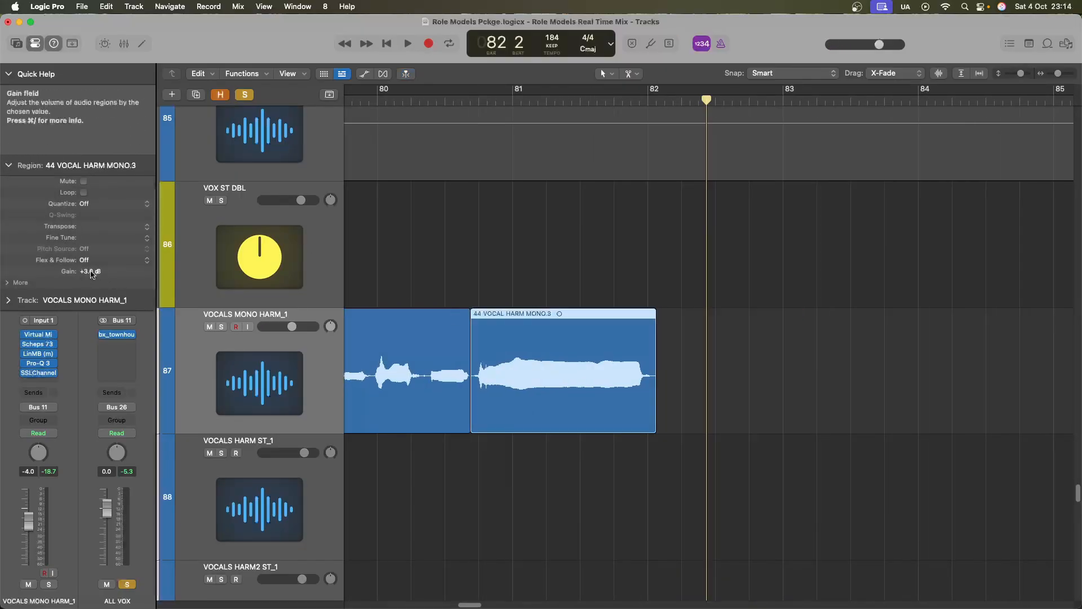
Set the gain of the split last-note region on VOCALS MONO HARM_1 to 0 dB and play the phrase around bars 80 to 81
left_click(399, 352)
left_click(311, 302)
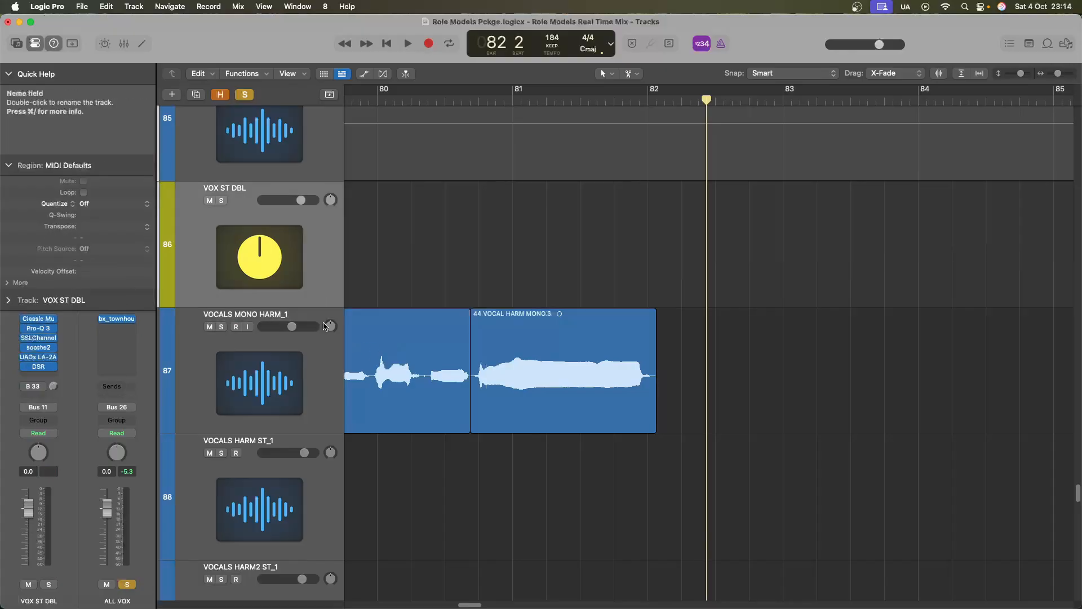
left_click(325, 327)
left_click(426, 338)
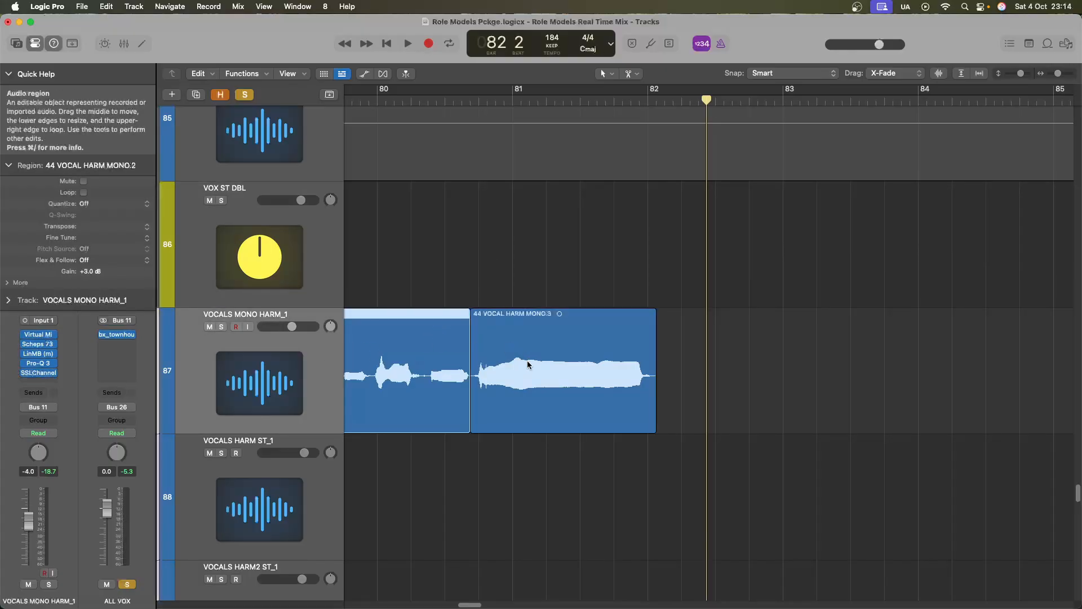
left_click(529, 382)
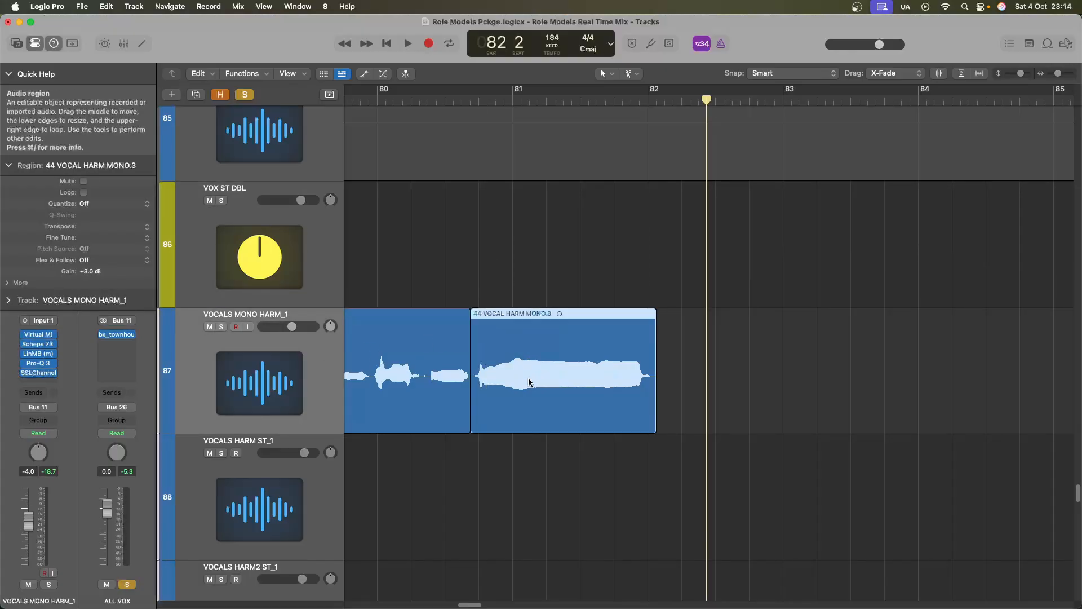
double_click(89, 273)
type("9")
key("Return")
type("0")
key("Return")
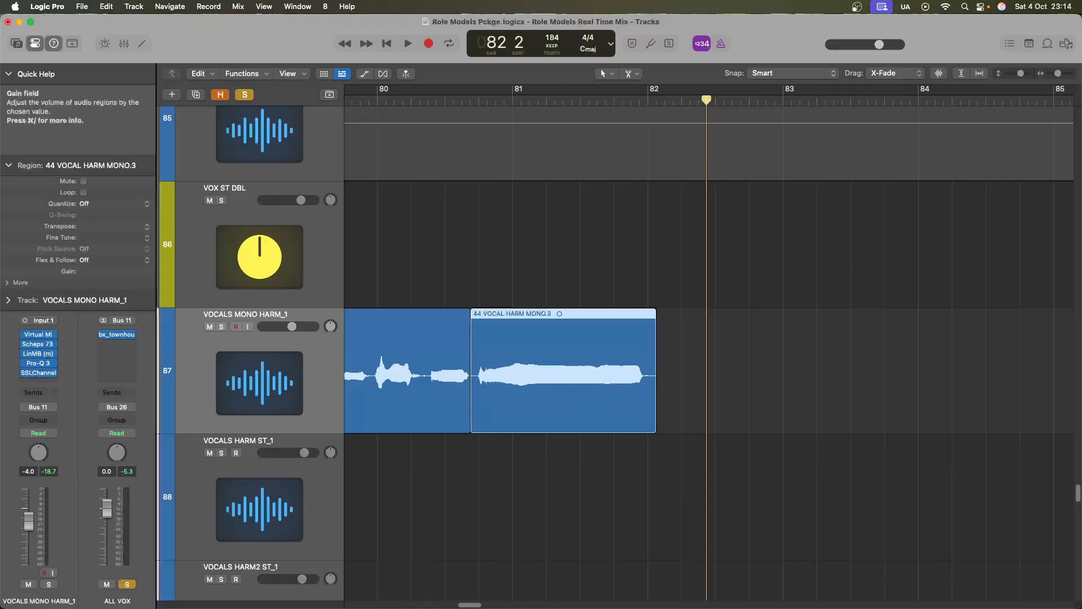
double_click(363, 103)
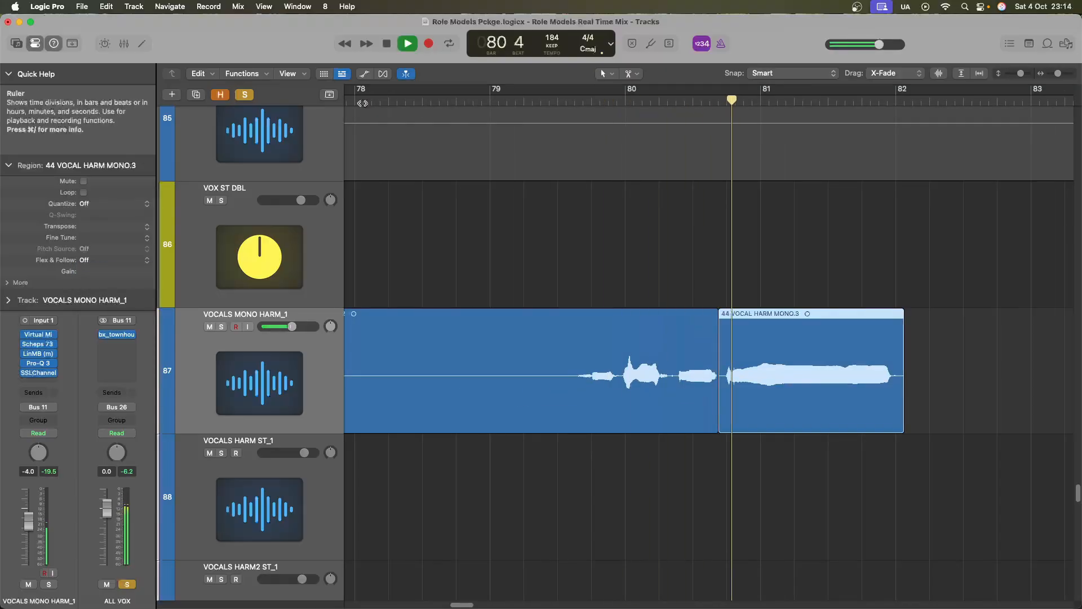
key("space")
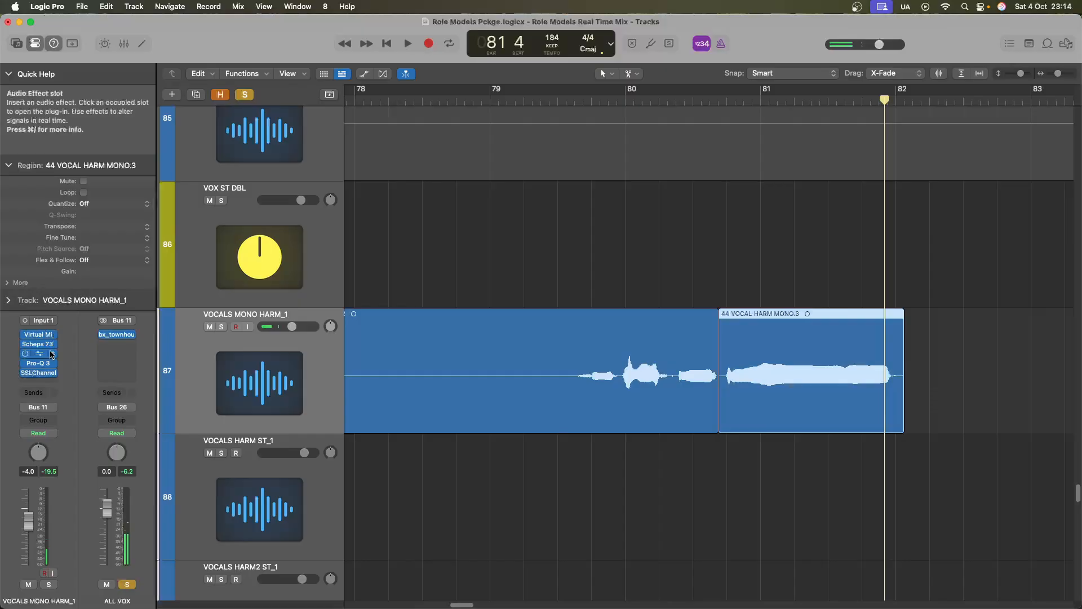
Deepen the LMF cut in the mono harmony's SSLChannel while playing the phrase from bar 79
left_click(40, 365)
left_click(599, 102)
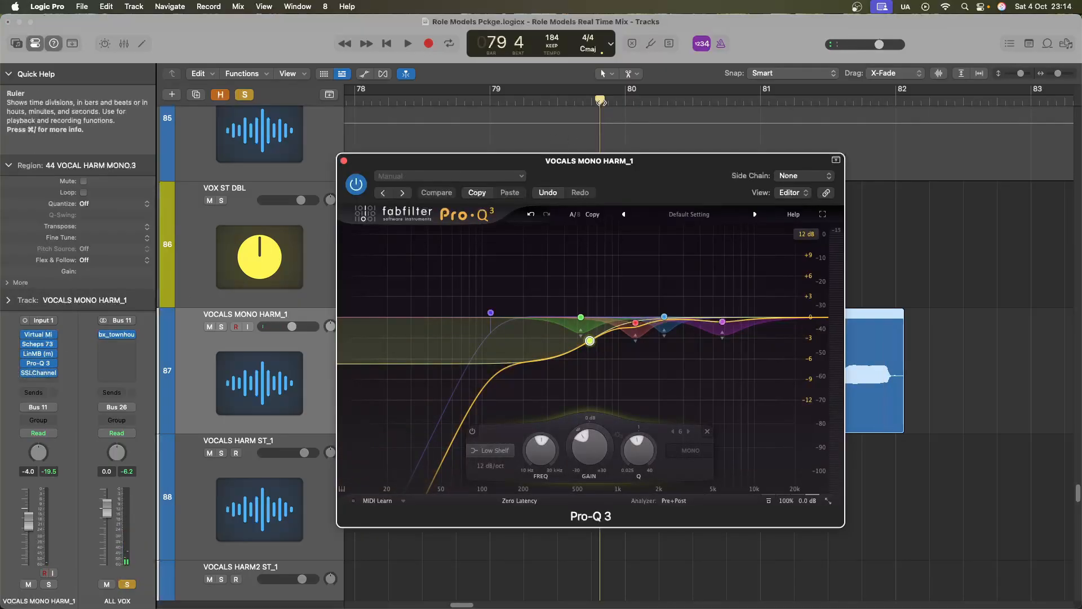
key("v")
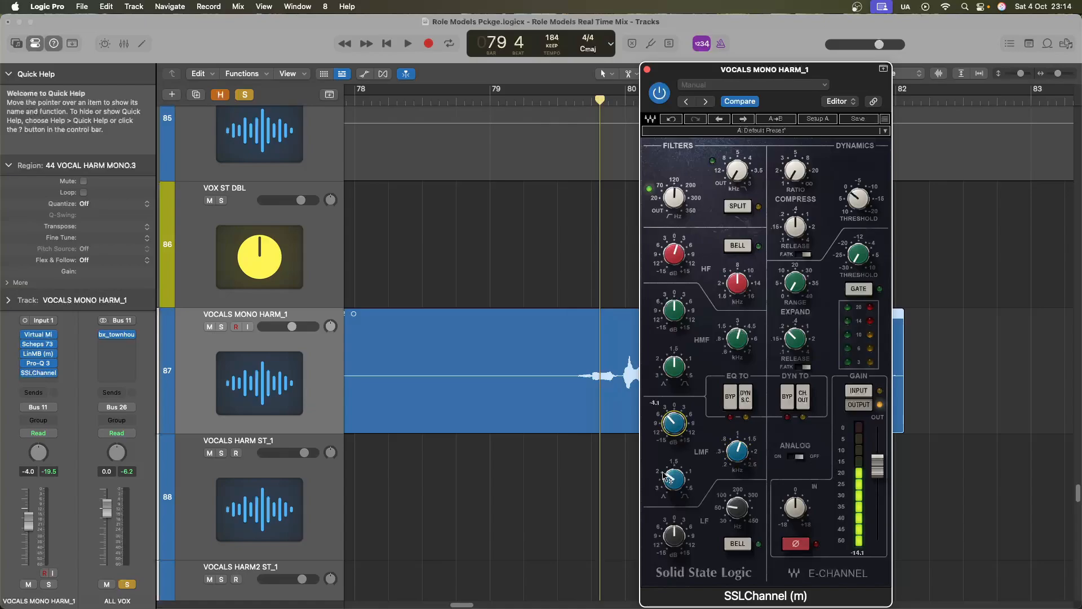
left_click(558, 101)
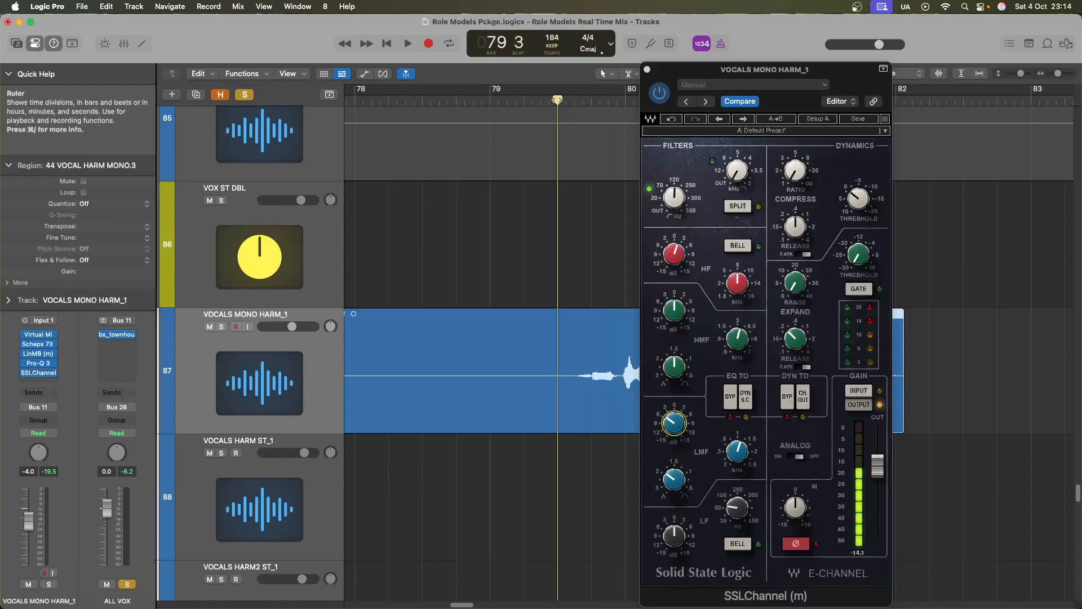
key("space")
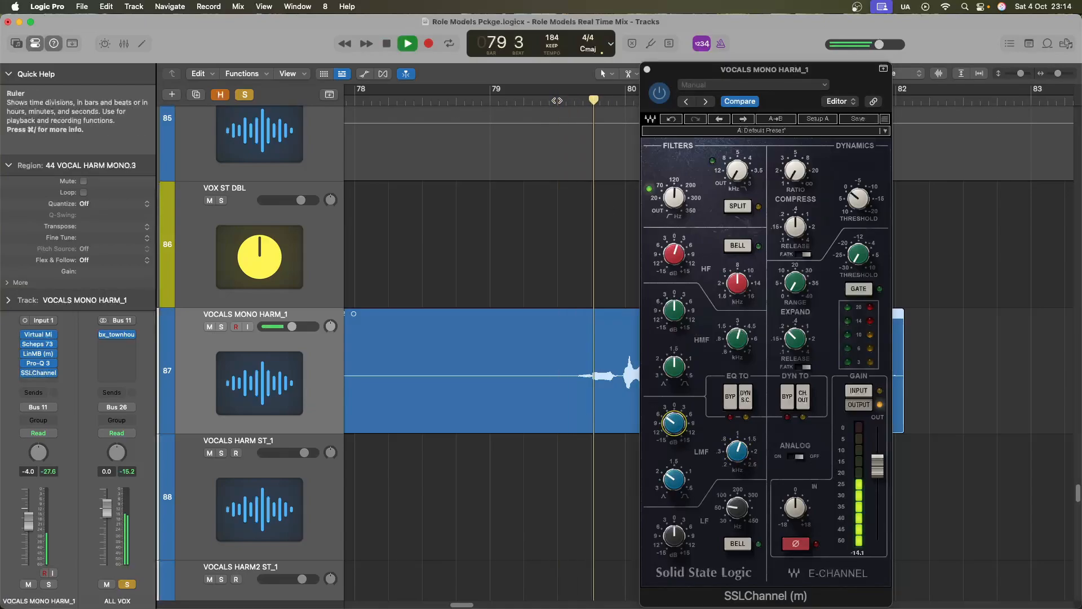
left_click_drag(672, 431, 672, 443)
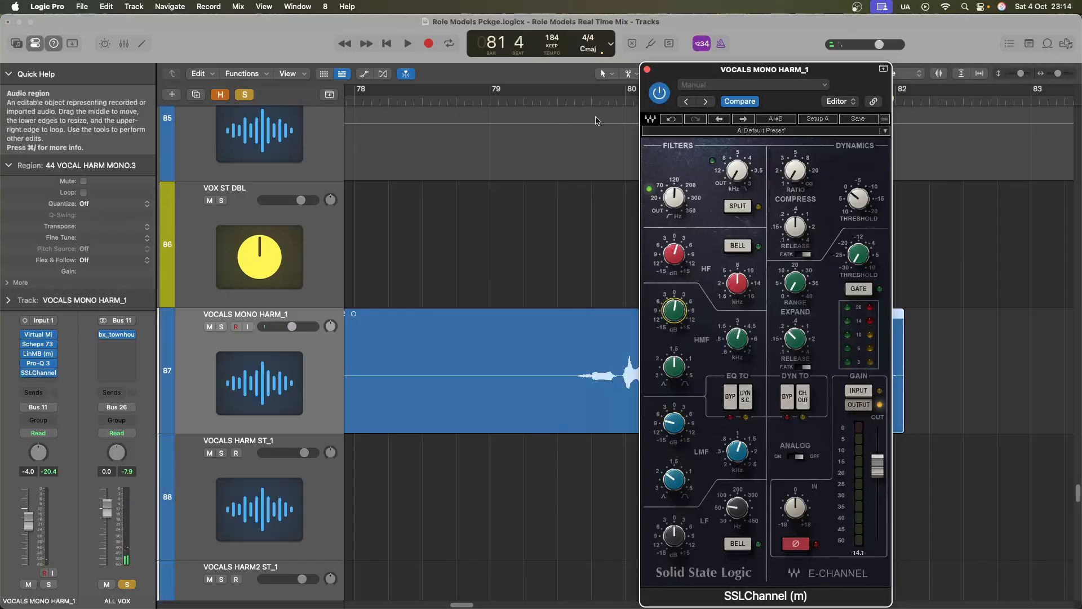
Raise the HMF frequency in SSLChannel and boost the HMF gain to about 2.4 dB while replaying the phrase from bar 79
left_click(554, 102)
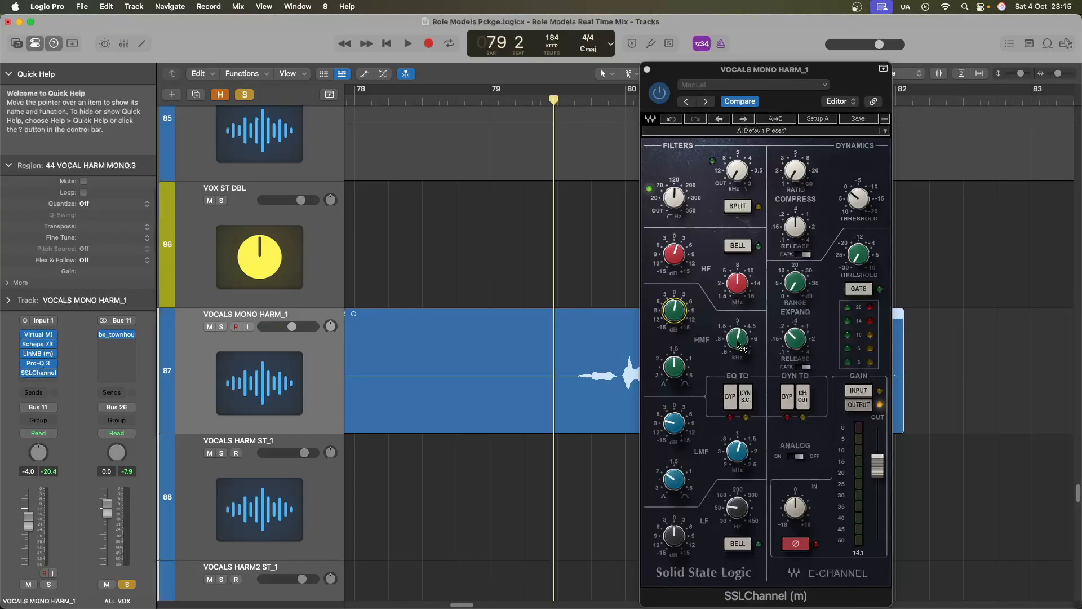
left_click_drag(739, 345, 745, 316)
key("space")
left_click_drag(691, 296, 686, 289)
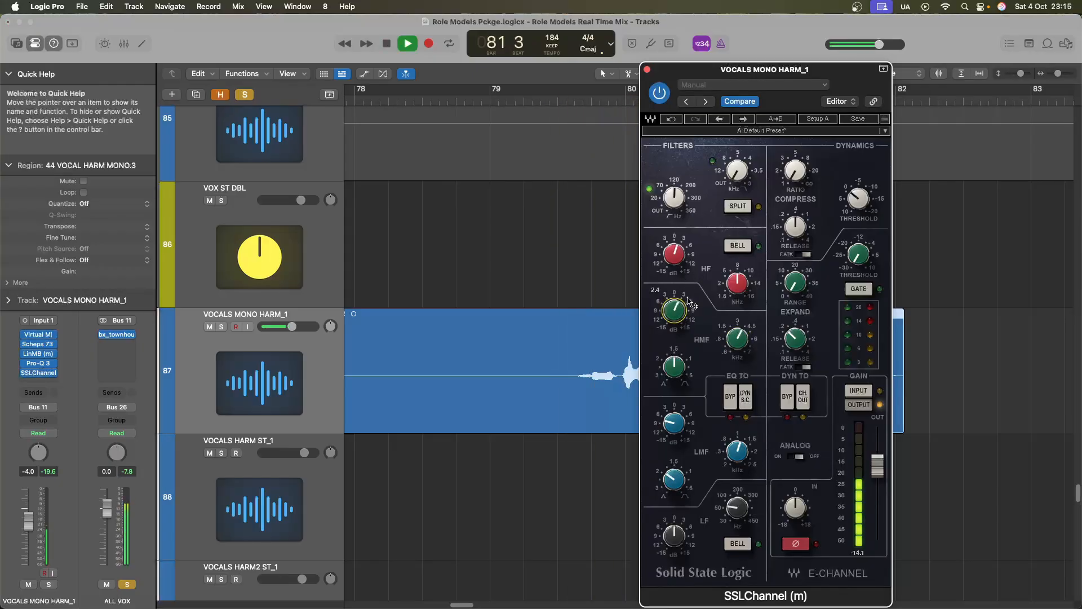
Adjust the SSLChannel compressor's ratio and threshold during playback, and set the VOCALS MONO HARM_1 volume to -5.0 dB
key("space")
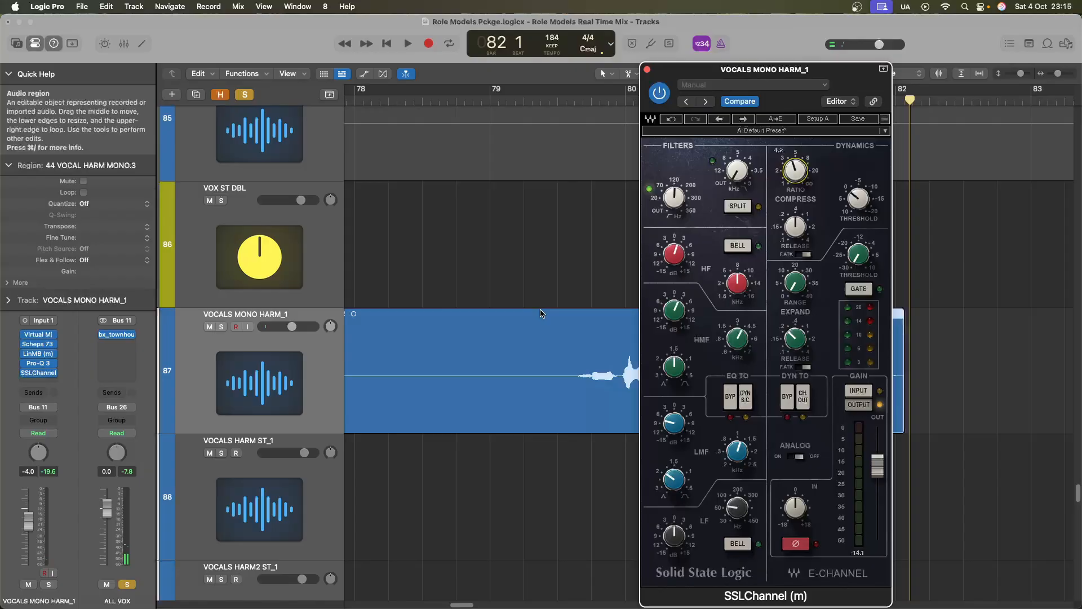
key("space")
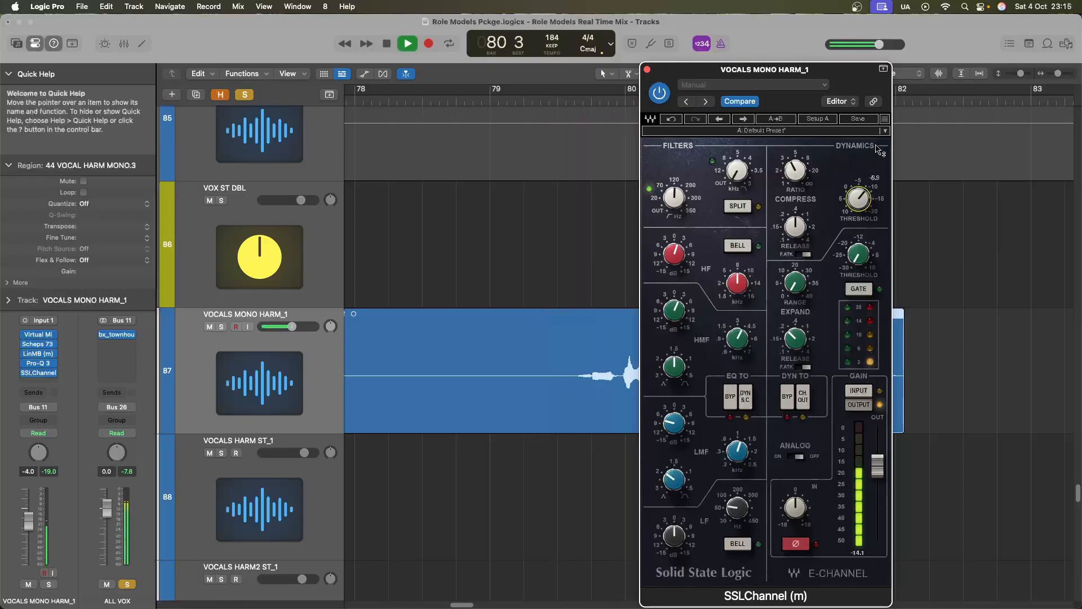
key("space")
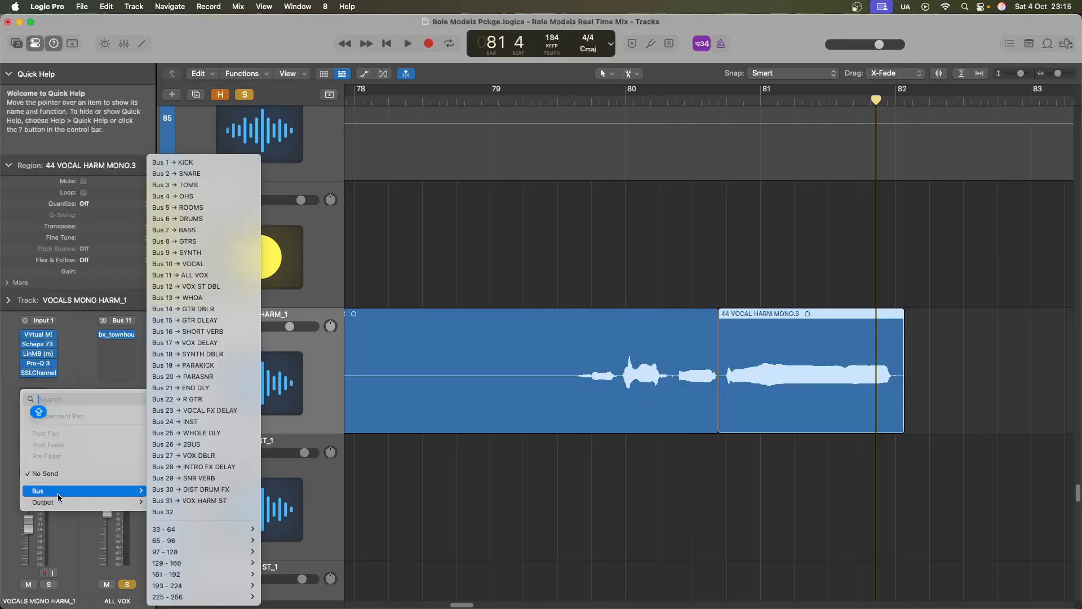
Add sends from VOCALS MONO HARM_1 to Bus 16 SHORT VERB and Bus 17 VOX DELAY at 0 dB
left_click(238, 332)
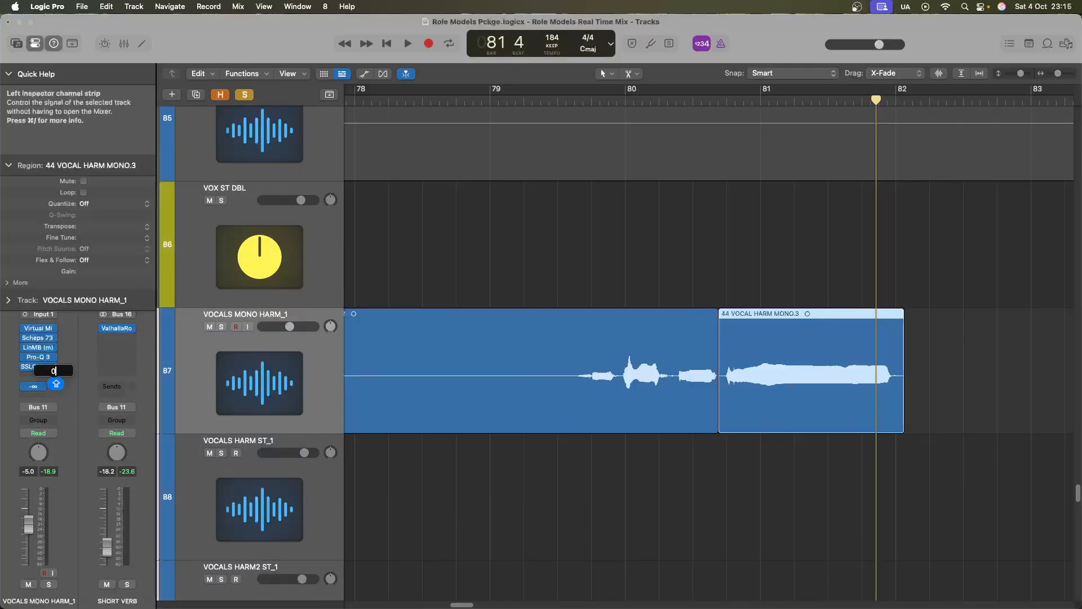
left_click(52, 387)
mouse_move(48, 494)
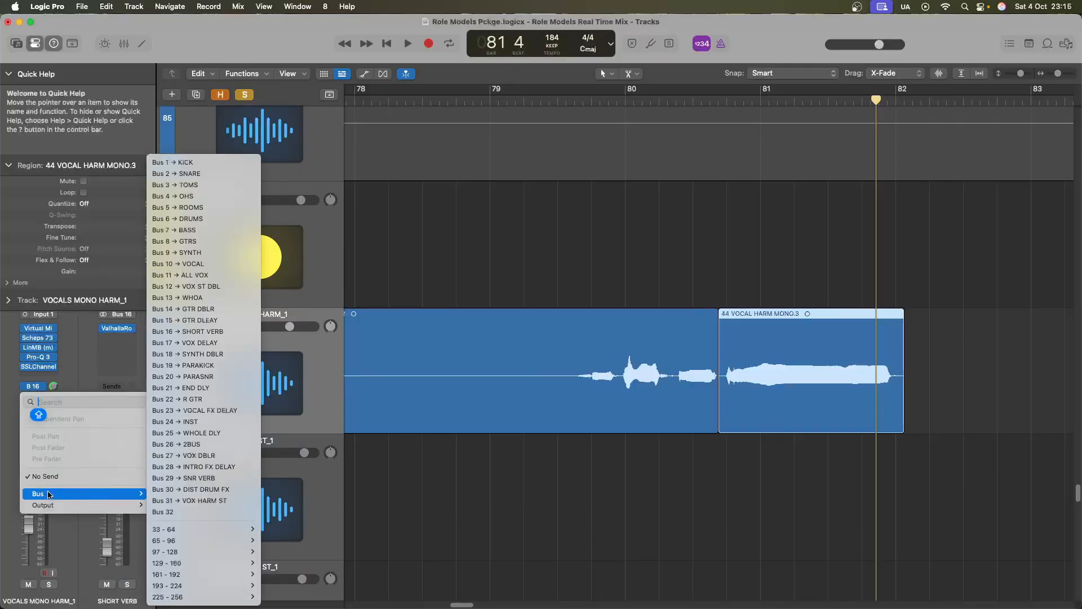
left_click(205, 343)
left_click(53, 387, "alt")
Clear the active solo and play the mono harmony phrase within the full mix from bar 78
left_click(244, 94)
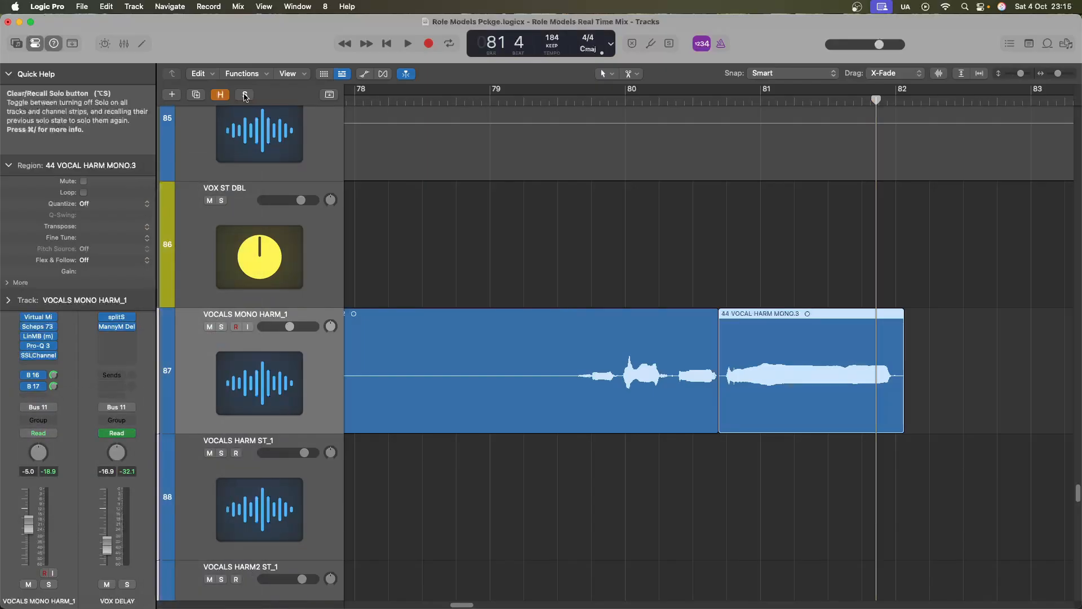
key("super+Up")
key("super+Up")
key("super+Left")
key("super+Left")
key("super+Left")
double_click(702, 104)
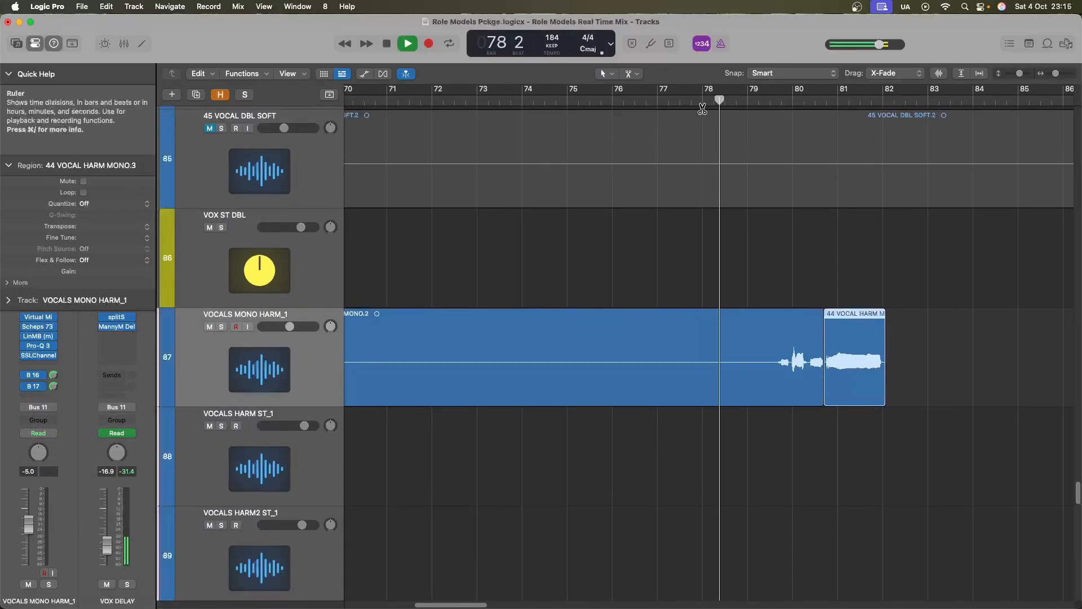
key("super+Left")
key("super+Left")
key("super+Up")
key("super+Left")
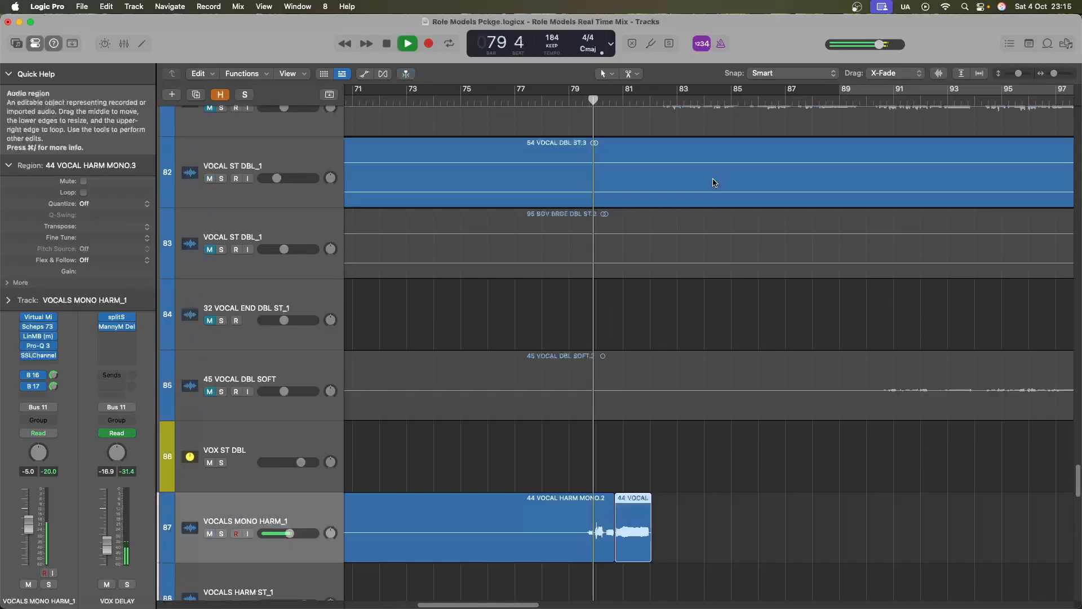
scroll(714, 182, "down", 1)
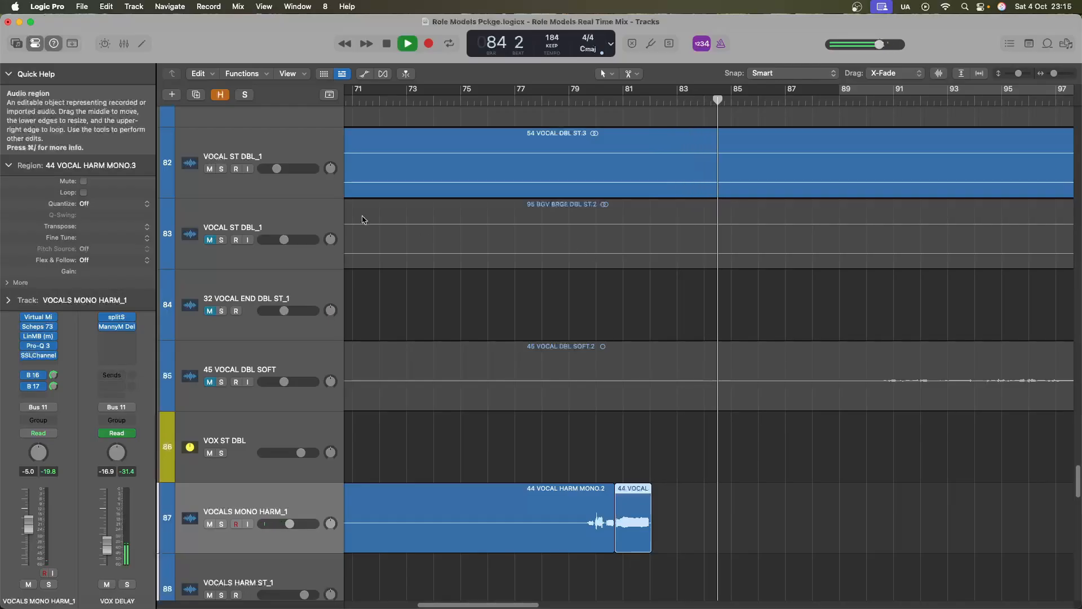
Examine the ALL VOX bus compressor bx_townhouse while playing the phrase around bar 81, and close its window
left_click(9, 165)
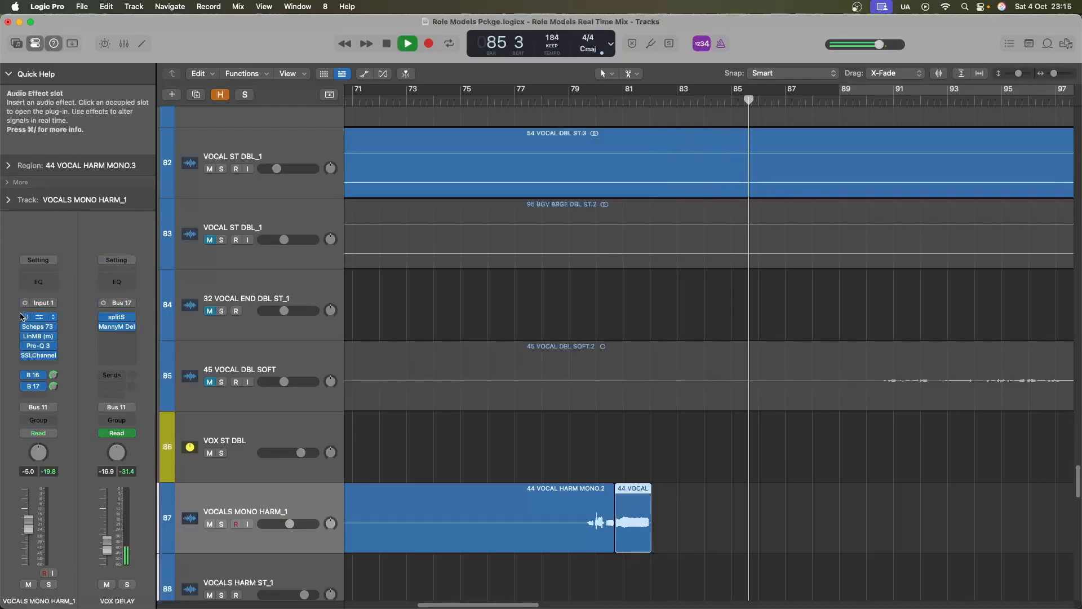
left_click(36, 407)
left_click(75, 364)
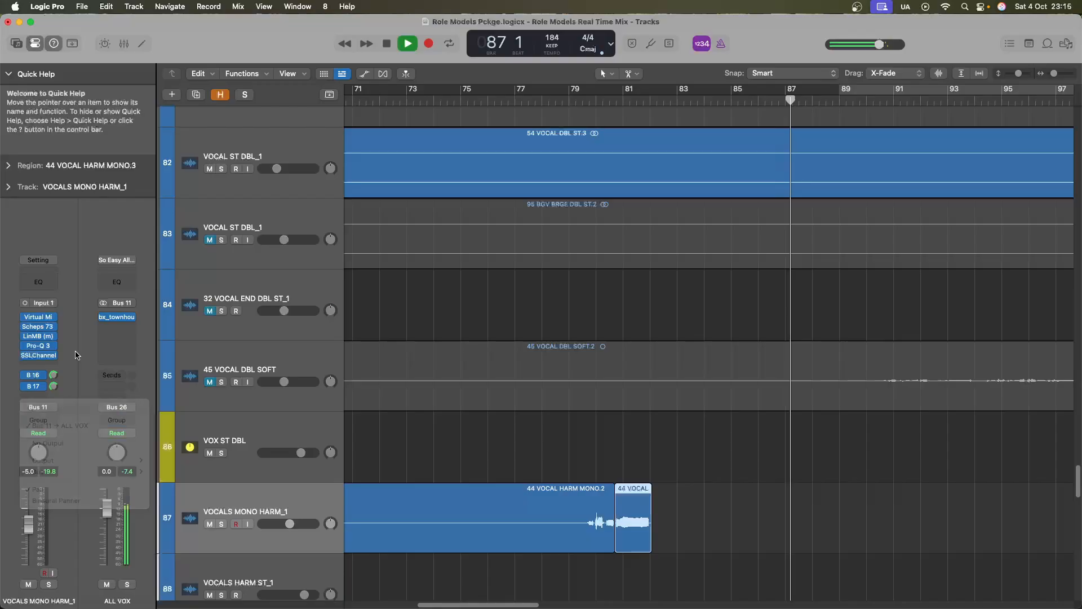
key("space")
left_click(117, 317)
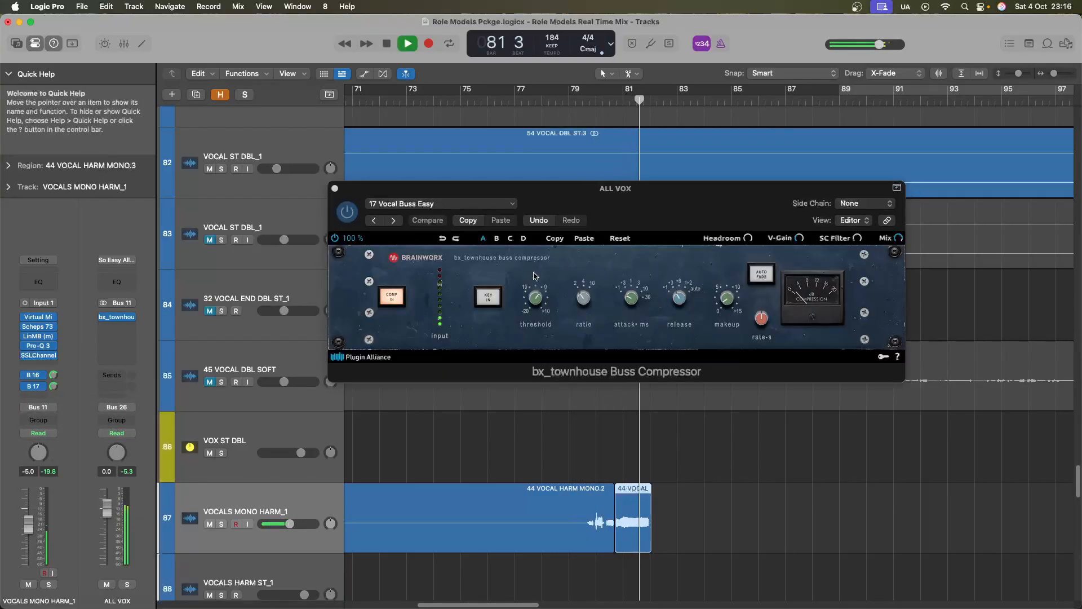
left_click(334, 189)
Look over the vocal, double and harmony tracks across the whole arrangement to see which parts are still muted
key("super+Up")
key("super+Up")
key("super+Left")
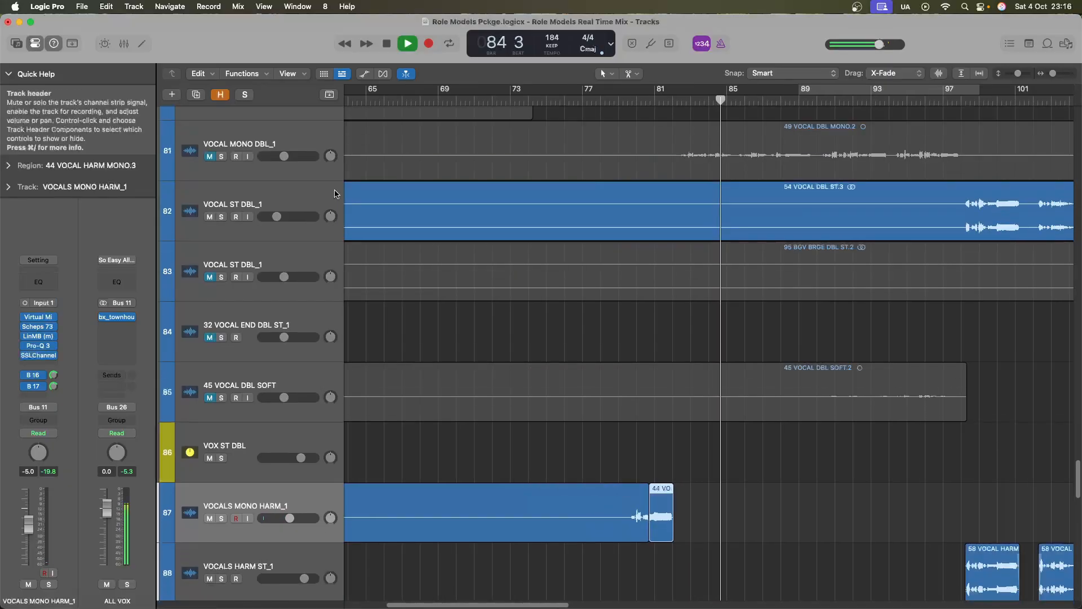
key("super+Up")
key("super+Left")
key("super+Up")
key("super+Left")
key("super+Left")
key("super+Up")
key("super+Left")
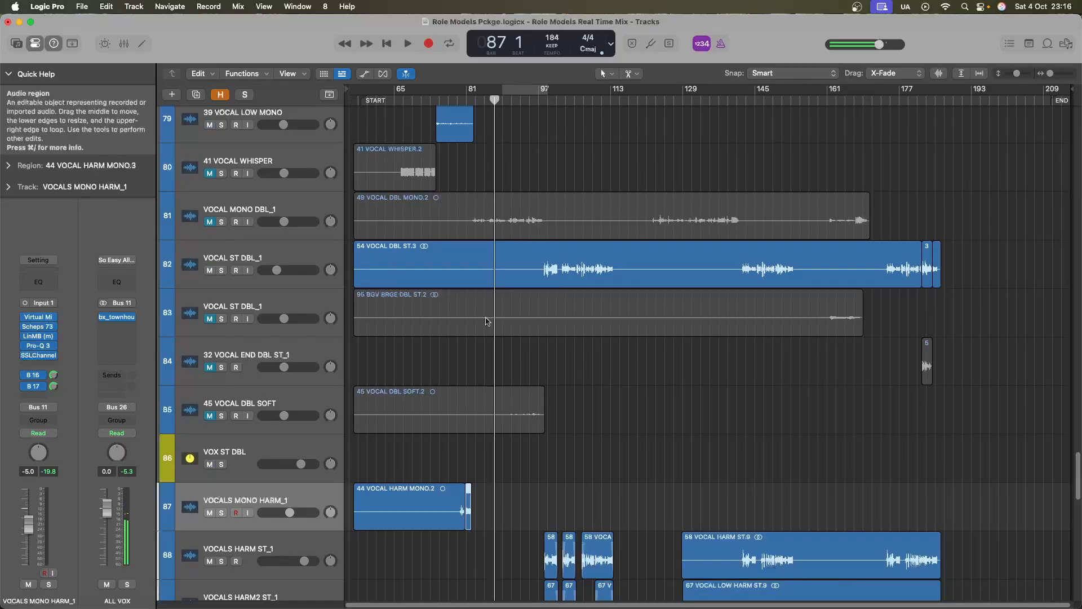
scroll(487, 321, "down", 8)
scroll(487, 321, "up", 3)
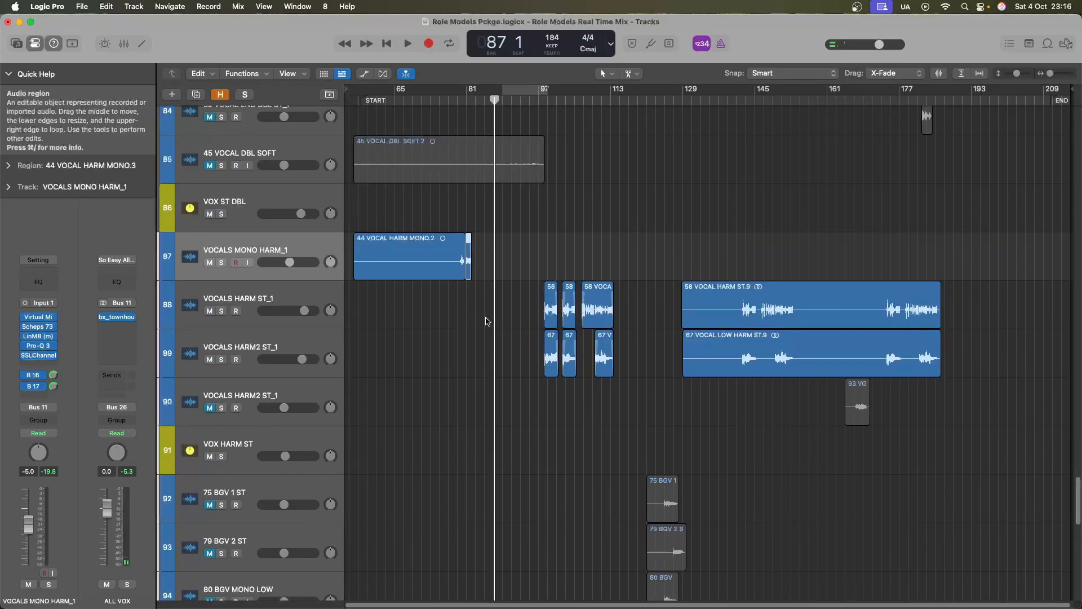
scroll(488, 321, "up", 7)
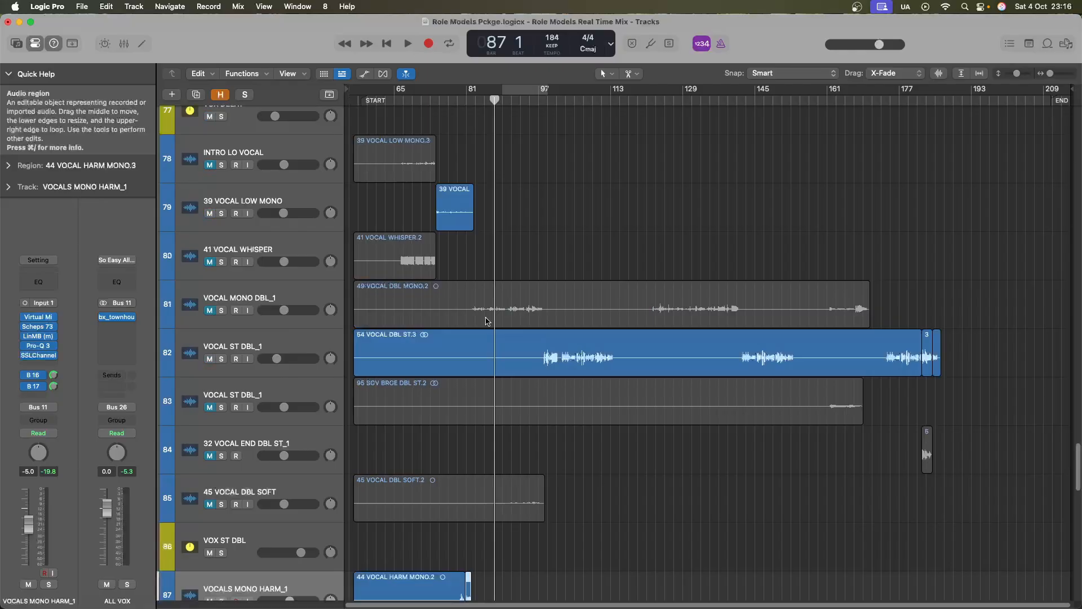
Unmute the VOCAL MONO DBL_1 track and look through the remaining harmony and BGV tracks
left_click(302, 297)
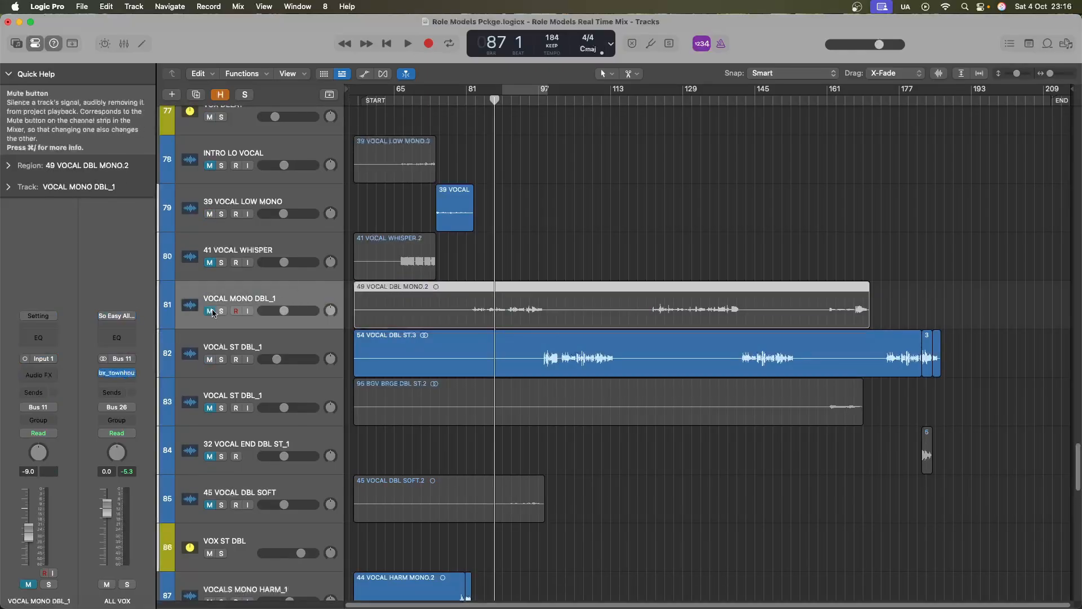
left_click(383, 307)
scroll(382, 377, "down", 5)
scroll(382, 376, "down", 3)
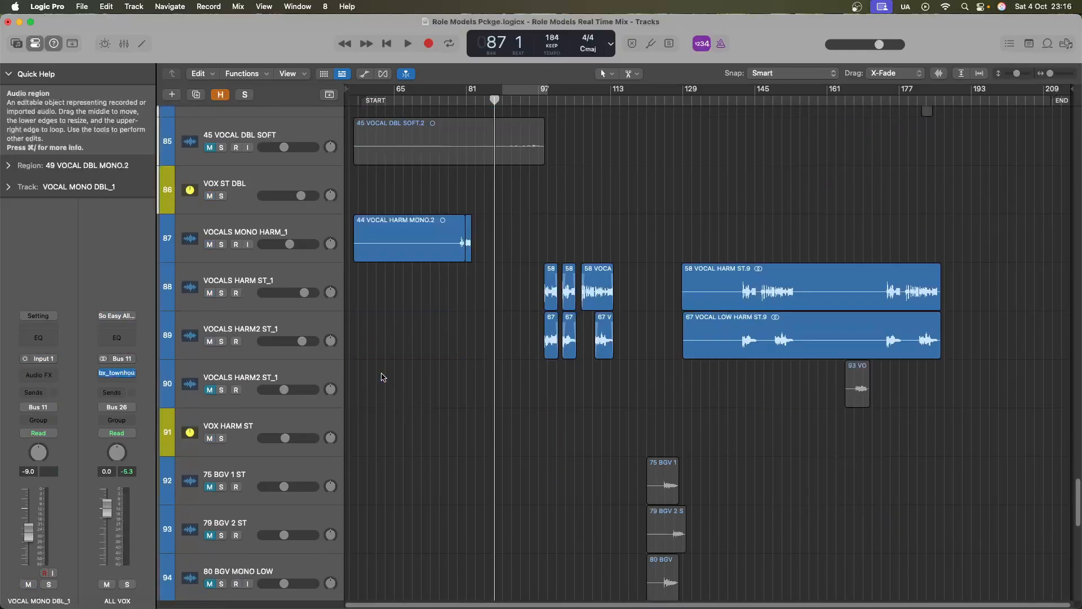
scroll(382, 377, "down", 3)
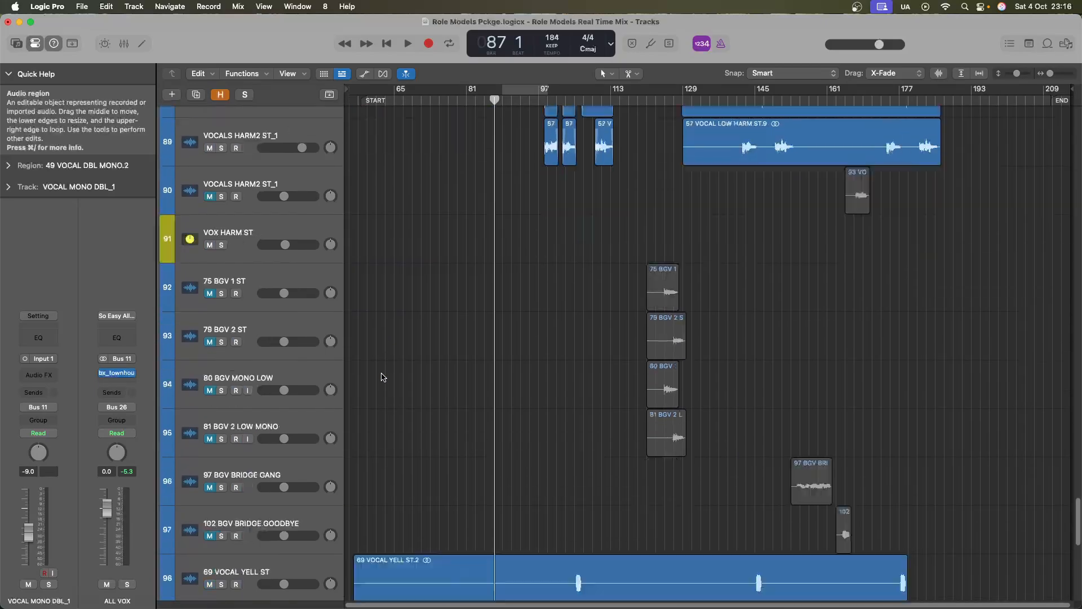
scroll(382, 377, "up", 10)
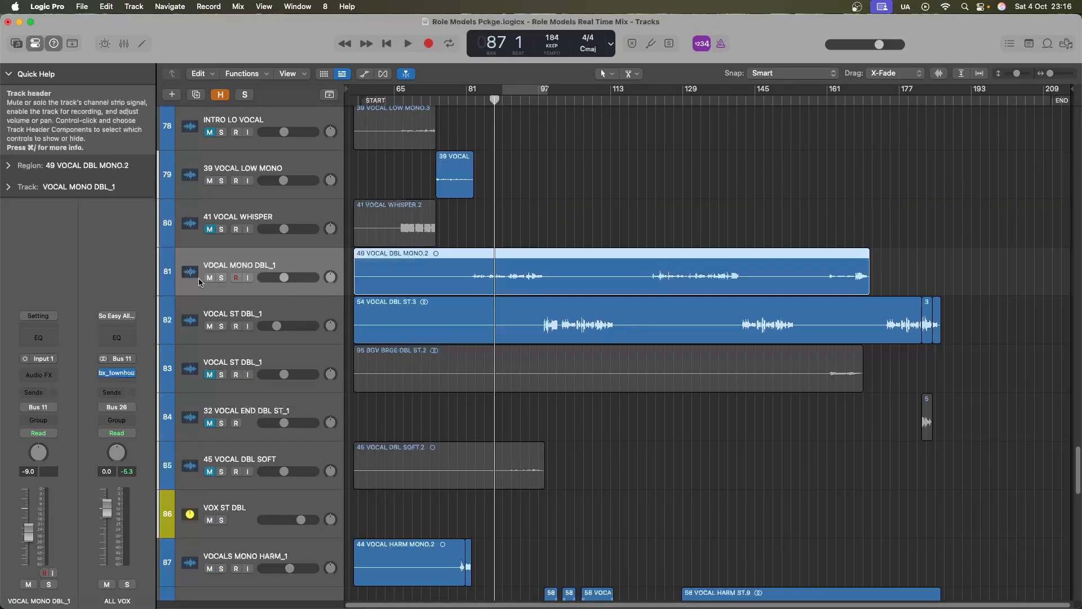
Copy the Virtual Mix, Scheps 73, LinMB and Pro-Q 3 plug-ins onto VOCAL MONO DBL_1 in the mixer and play from around bar 81
key("x")
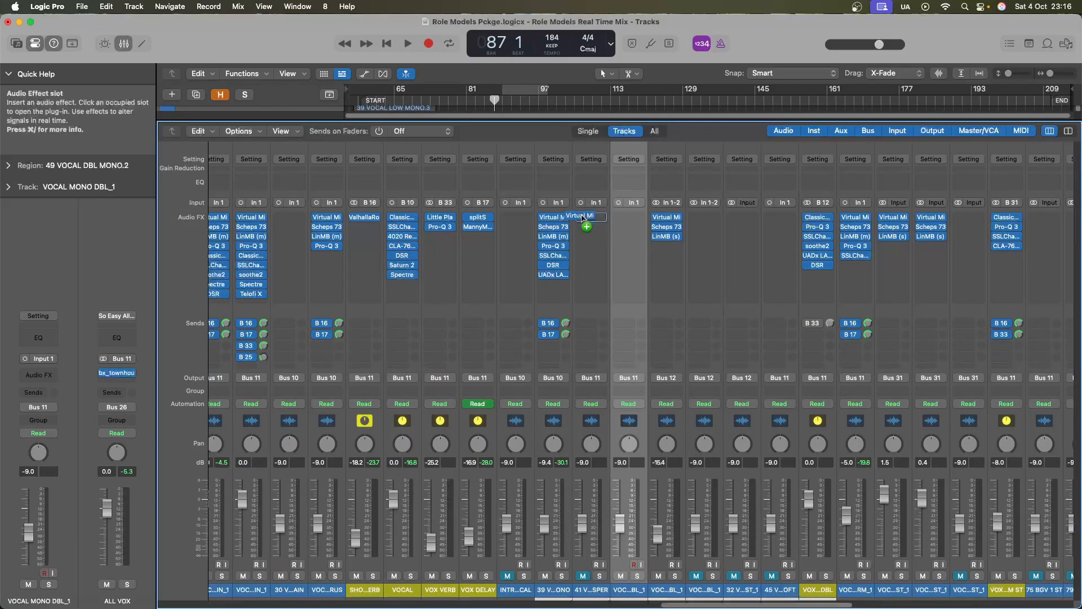
key("x")
key("space")
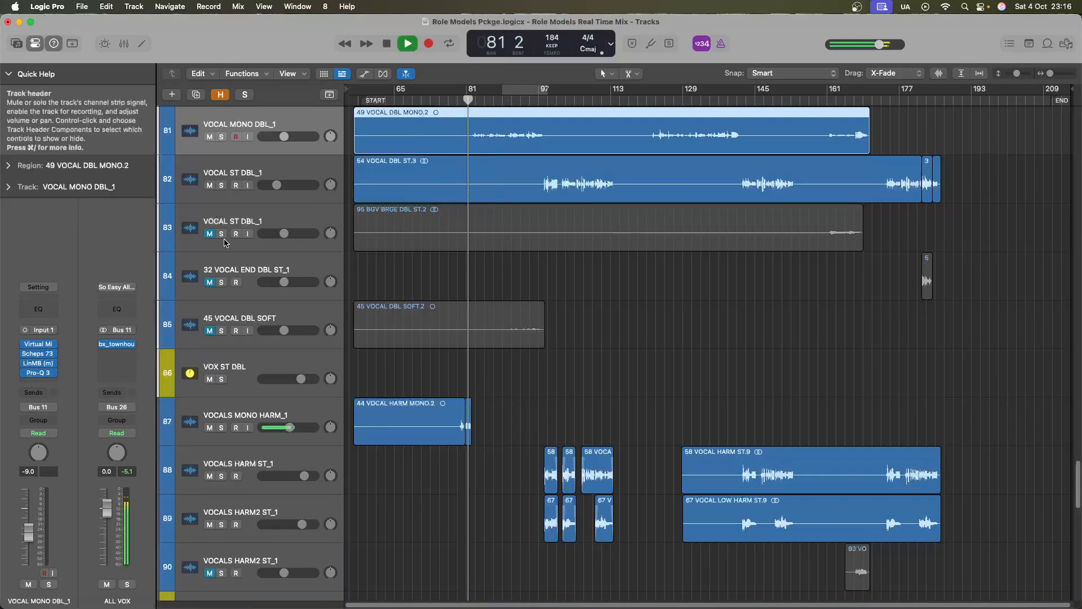
Raise the VOCAL MONO DBL_1 volume to -2.0 dB during playback, and stop
mouse_move(29, 538)
left_mouse_down()
mouse_move(28, 490)
mouse_move(31, 517)
left_mouse_up()
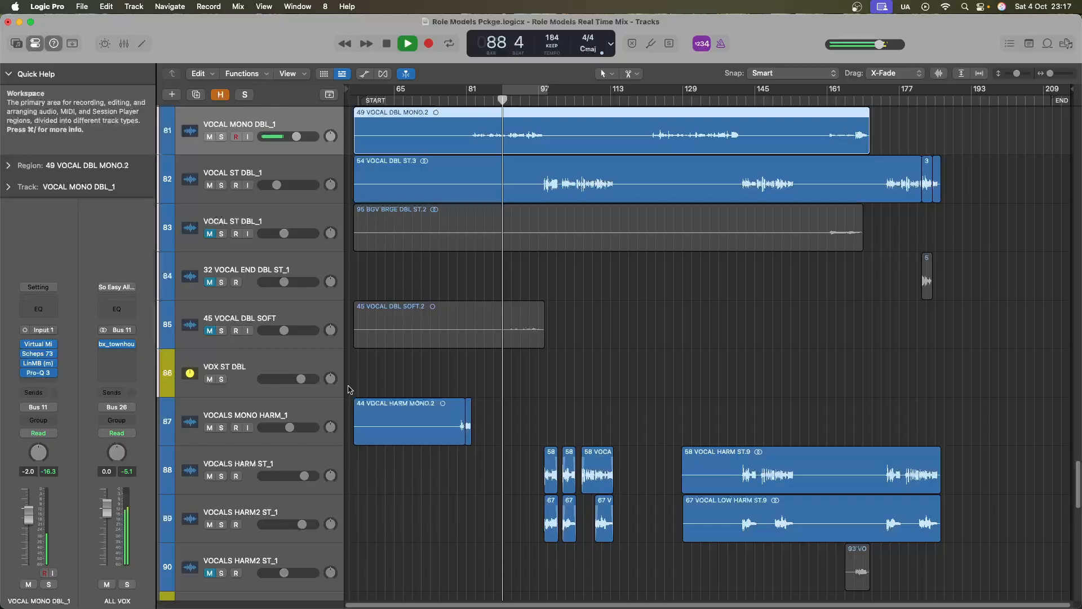
scroll(436, 357, "up", 5)
key("space")
Insert a mono SSLChannel after Pro-Q 3 on the VOCAL MONO DBL_1 channel strip
key("super+Down")
key("super+Down")
key("super+Down")
key("super+Down")
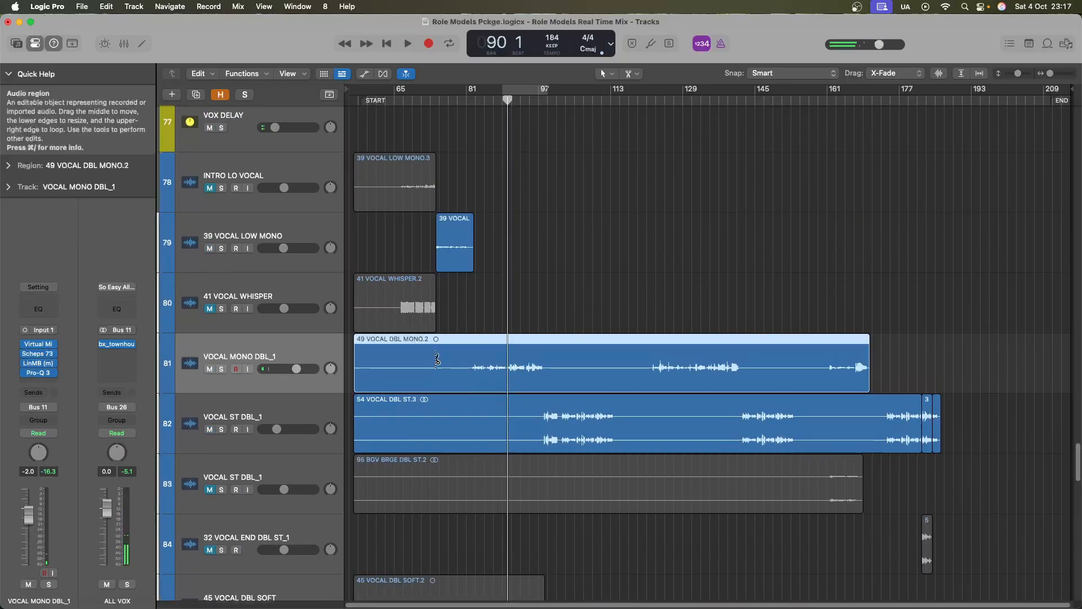
key("super+Right")
key("super+Down")
key("super+Down")
key("super+Down")
key("super+Right")
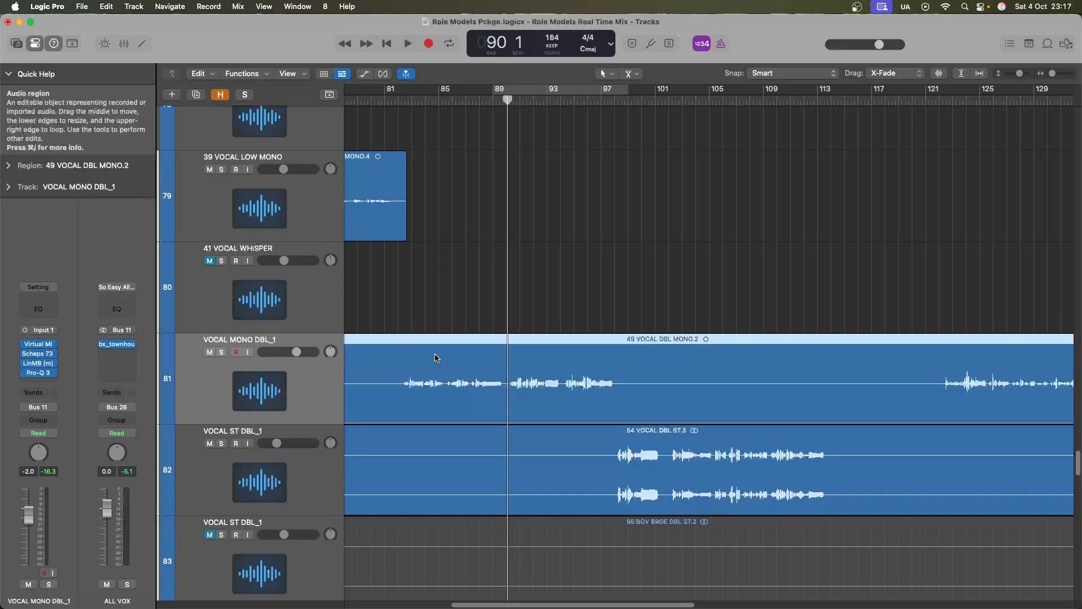
key("x")
key("x")
left_click(116, 372)
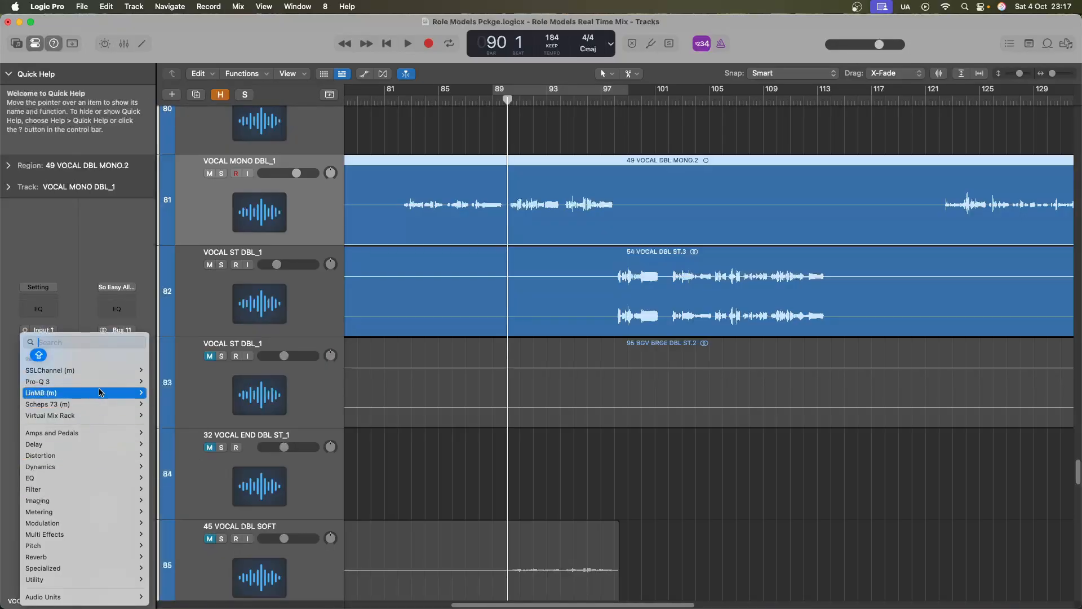
left_click(161, 371)
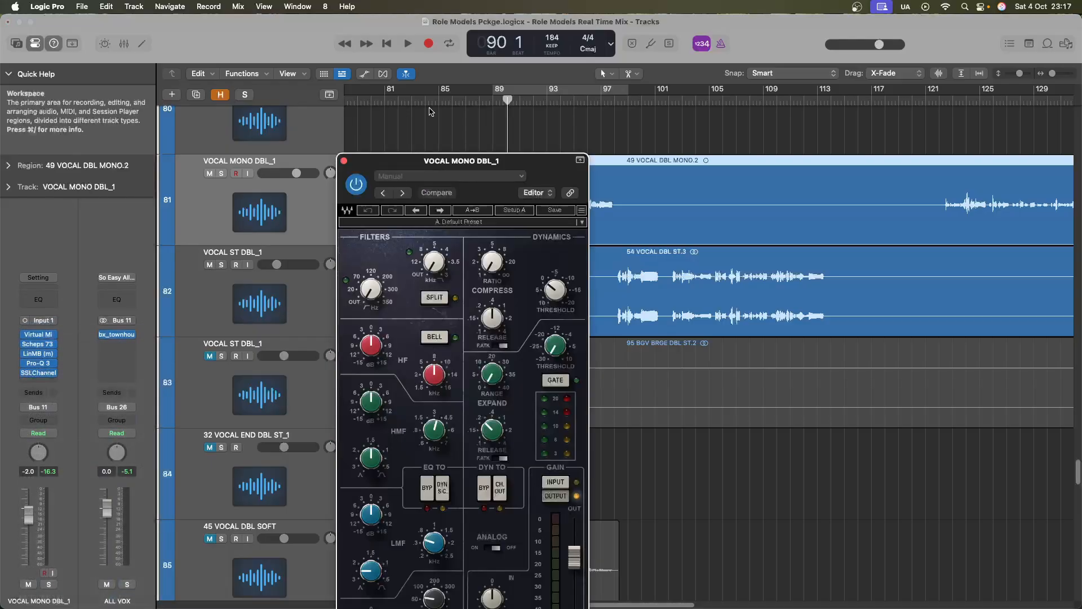
Cycle bars 81 to about 98, and set SSLChannel's compressor to a 4.8 ratio with a lower threshold and slightly higher output gain
left_click(391, 90)
left_click_drag(744, 205, 755, 65)
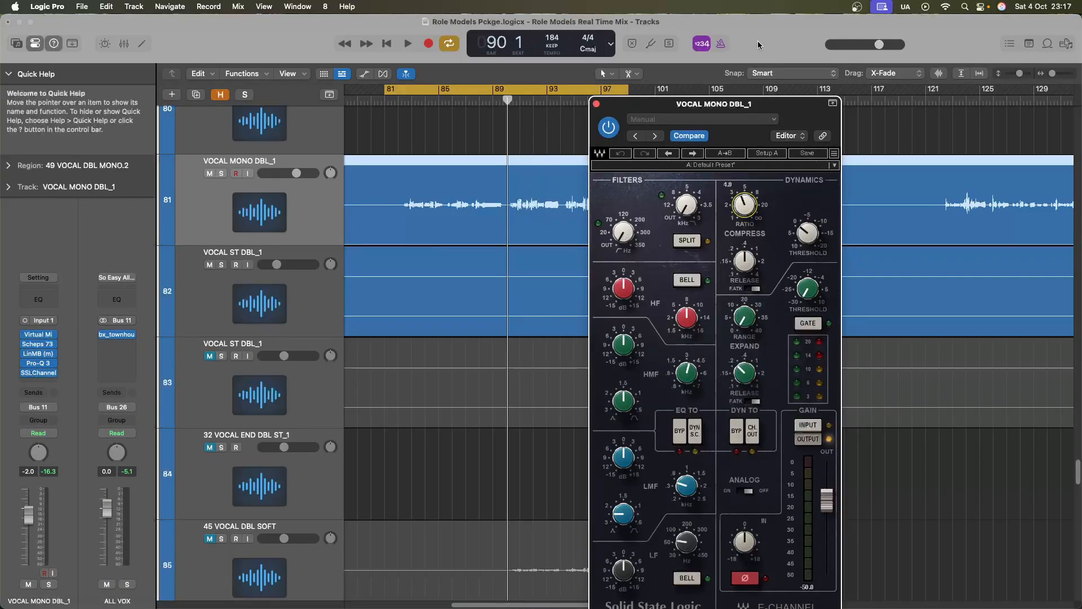
key("space")
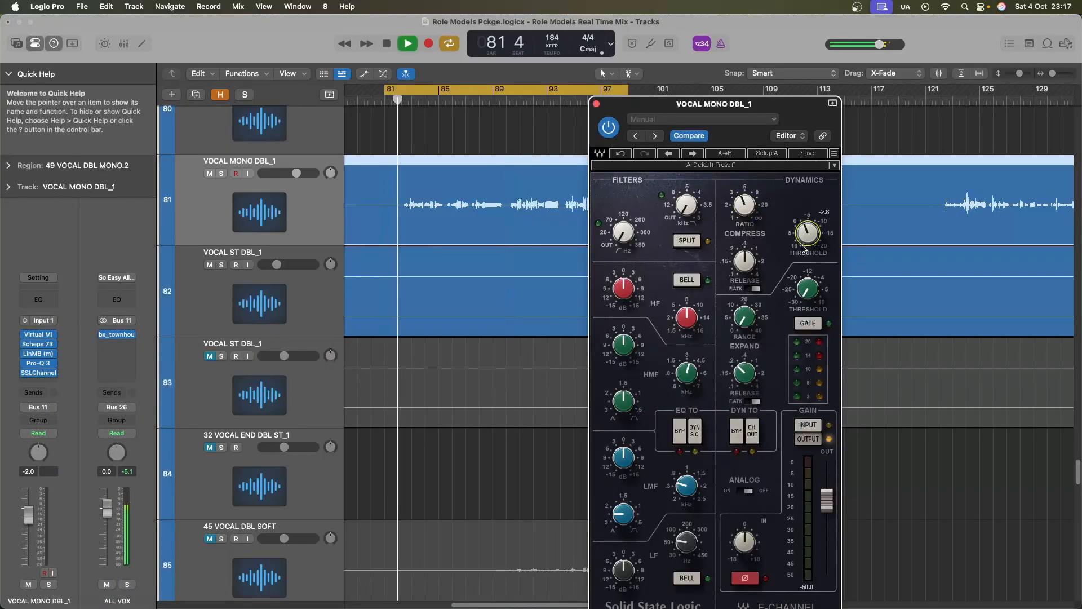
left_click_drag(813, 233, 845, 102)
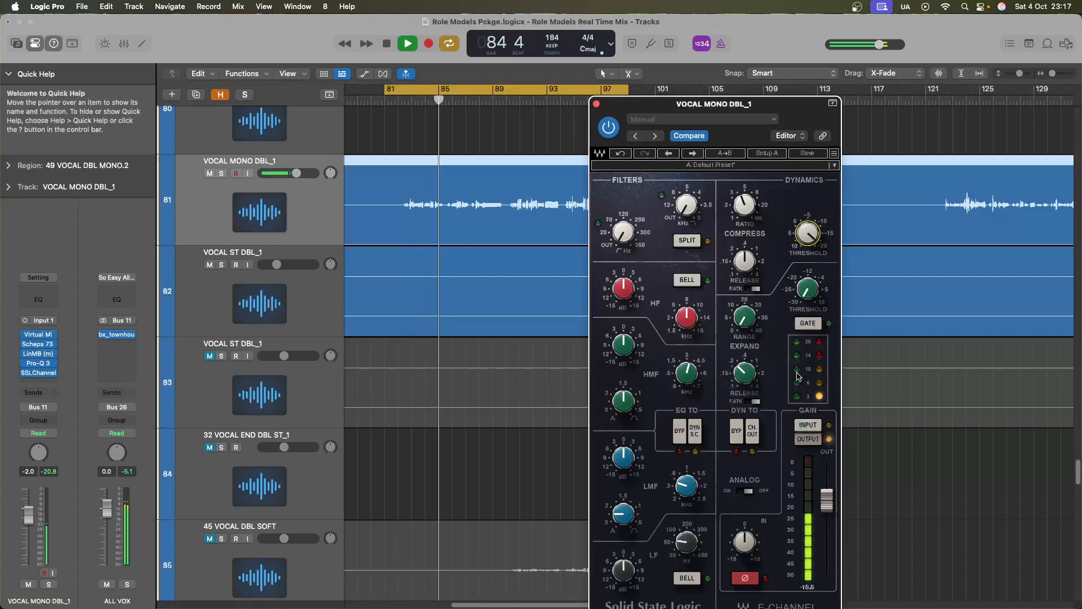
left_click_drag(830, 507, 829, 500)
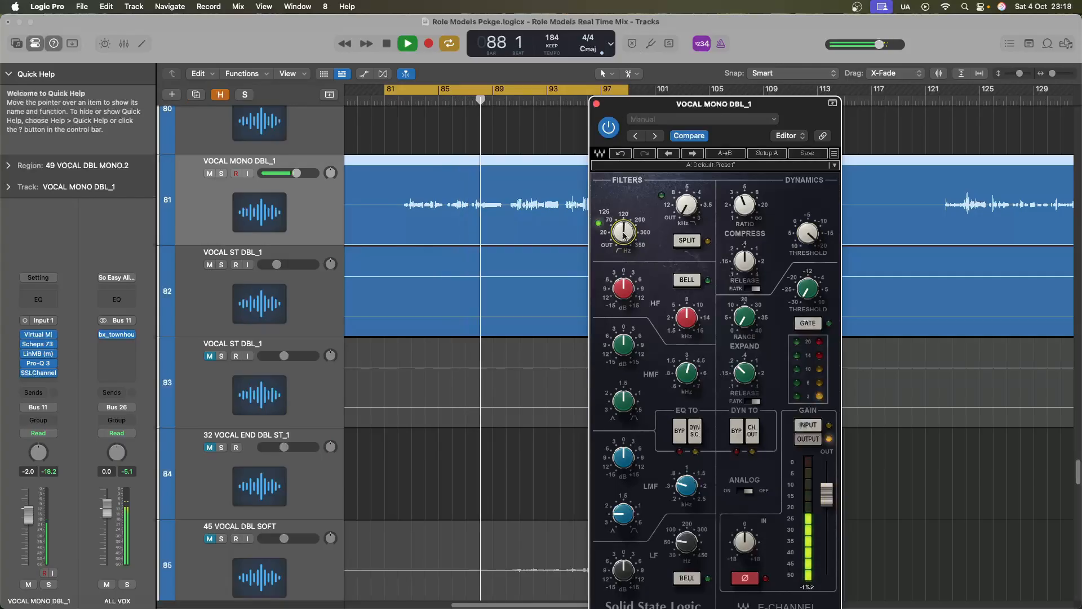
Set SSLChannel's high-pass filter to about 125 Hz and low-pass to about 12 kHz, and boost the HF gain slightly
left_click_drag(683, 209, 683, 135)
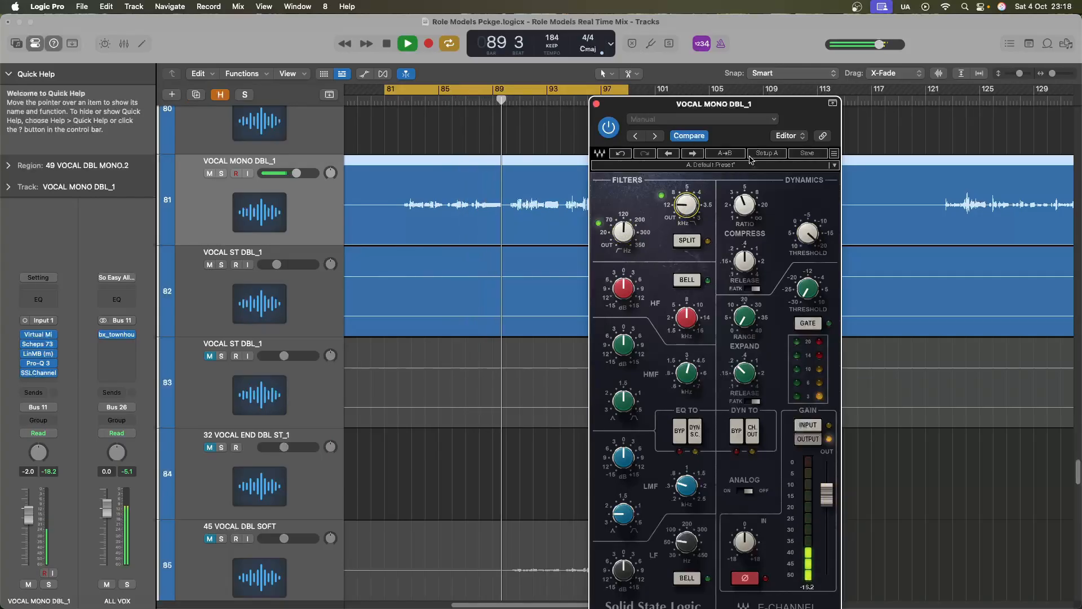
left_click_drag(811, 129, 783, 53)
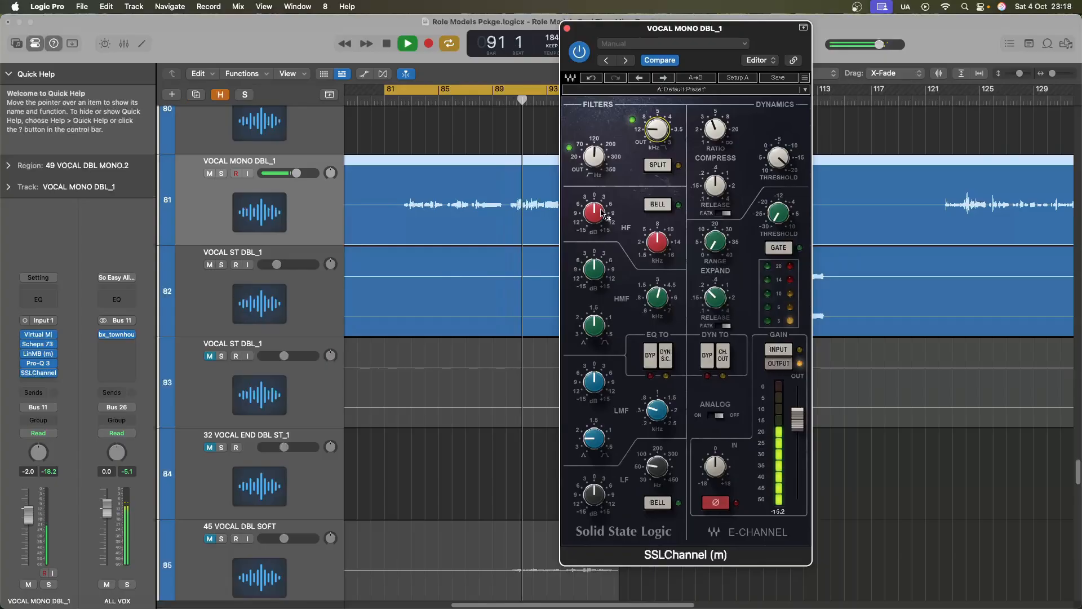
key("space")
key("space")
left_click_drag(602, 211, 612, 213)
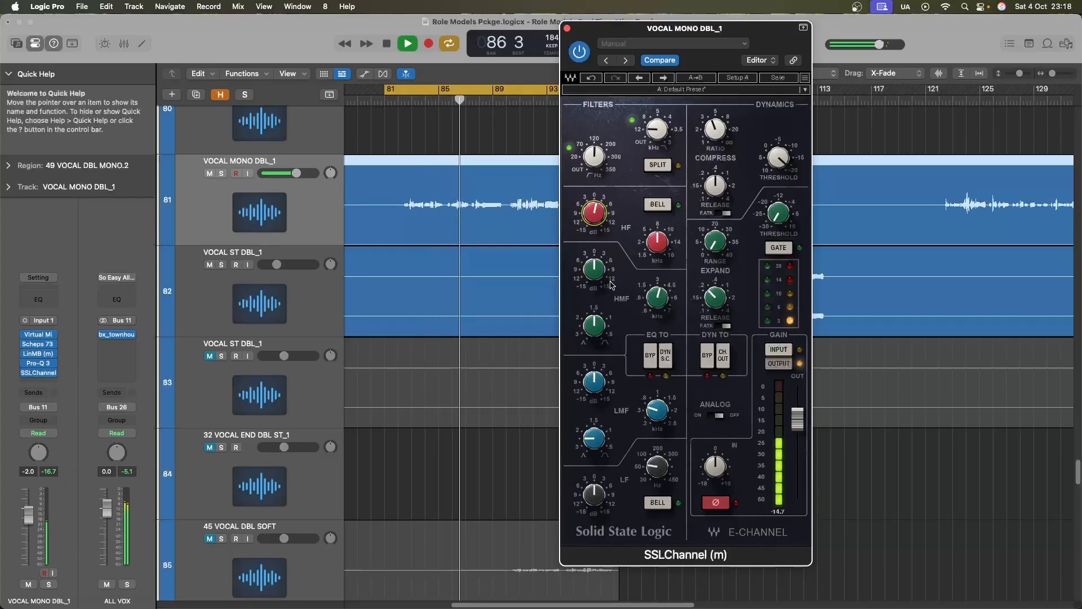
key("space")
Set VOCAL MONO DBL_1 to 0.0 dB, and add a send to Bus 16 SHORT VERB while looping the section
left_click(38, 393)
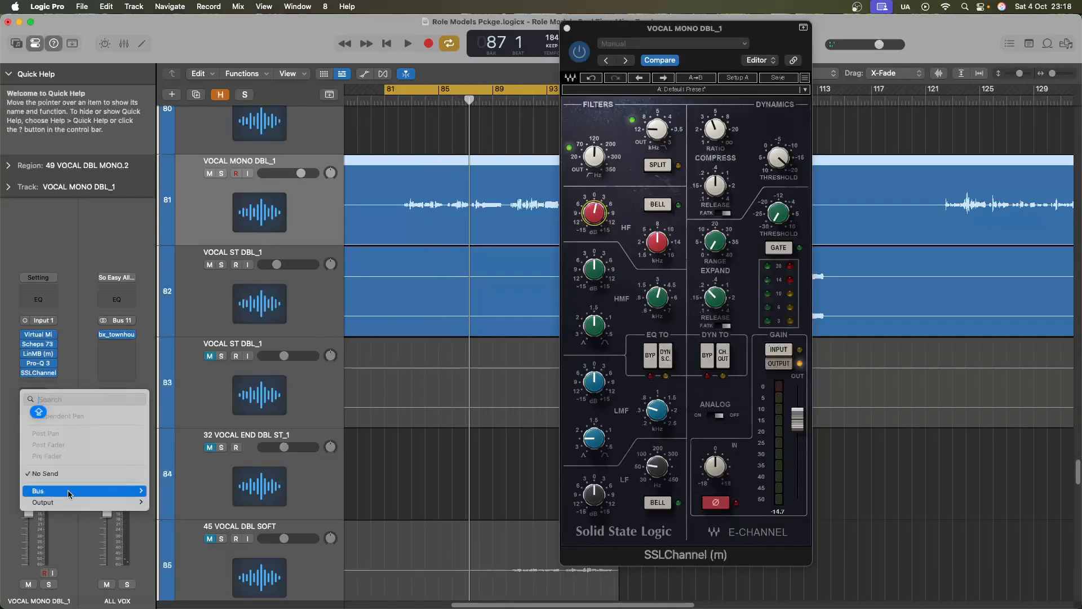
mouse_move(68, 493)
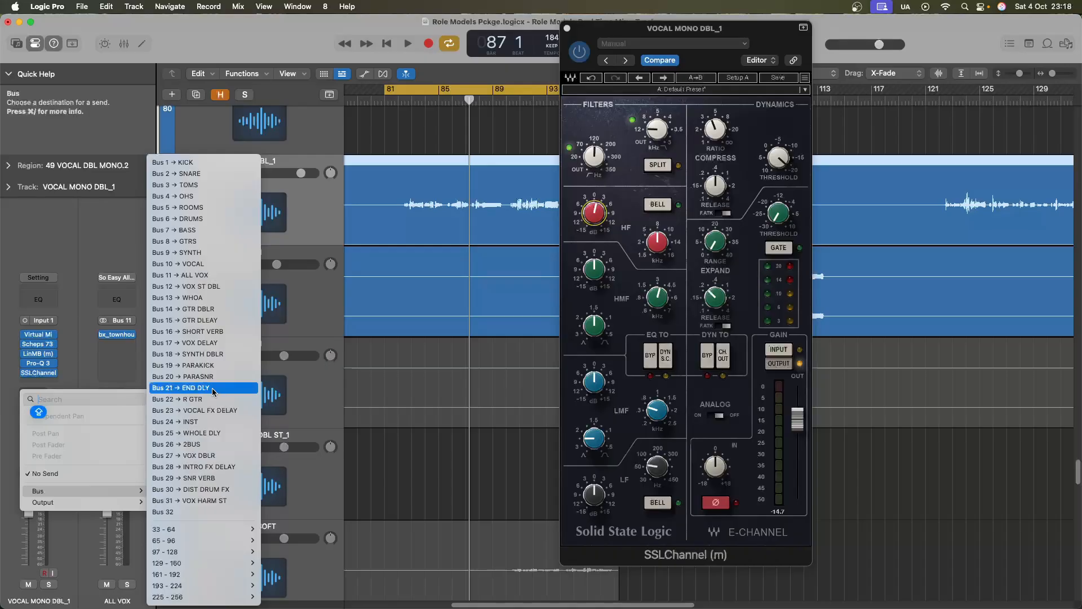
left_click(218, 332)
key("space")
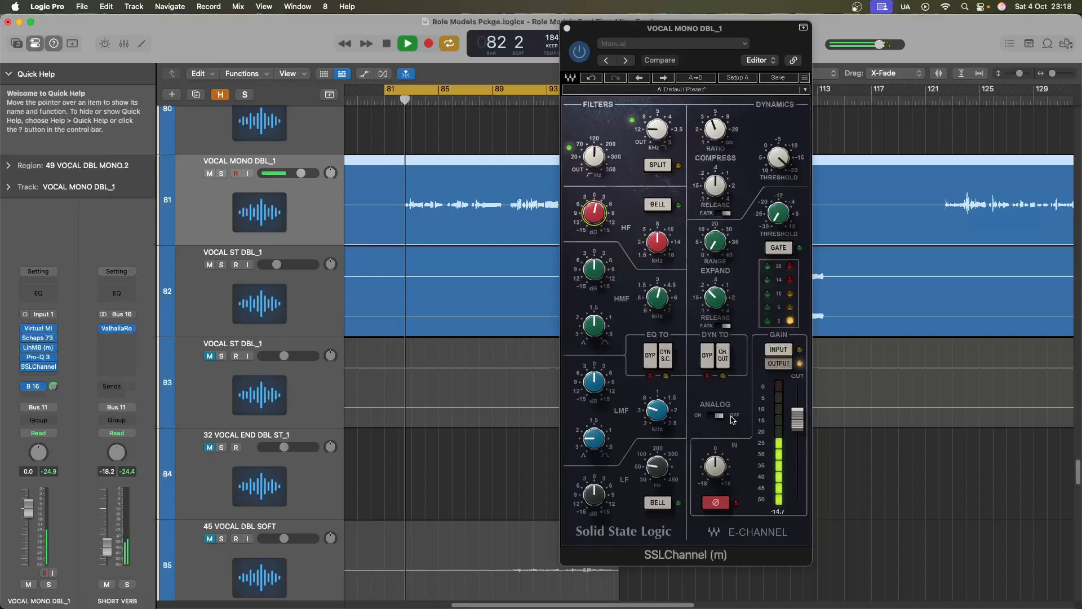
Lower SSLChannel's output gain slightly during playback, and hide the plug-in window
left_click(804, 429)
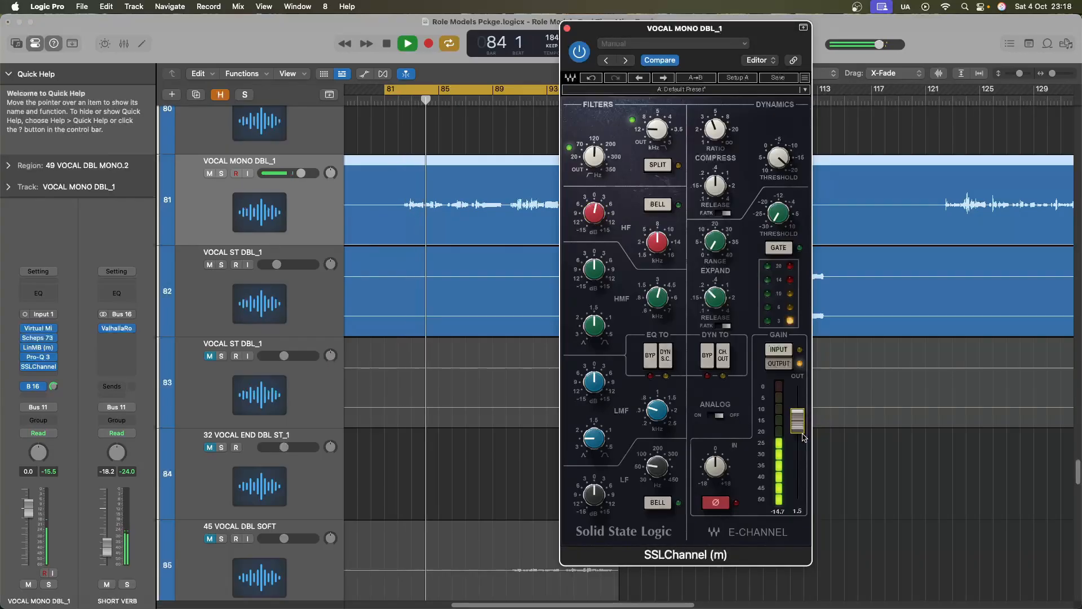
left_click_drag(804, 429, 804, 445)
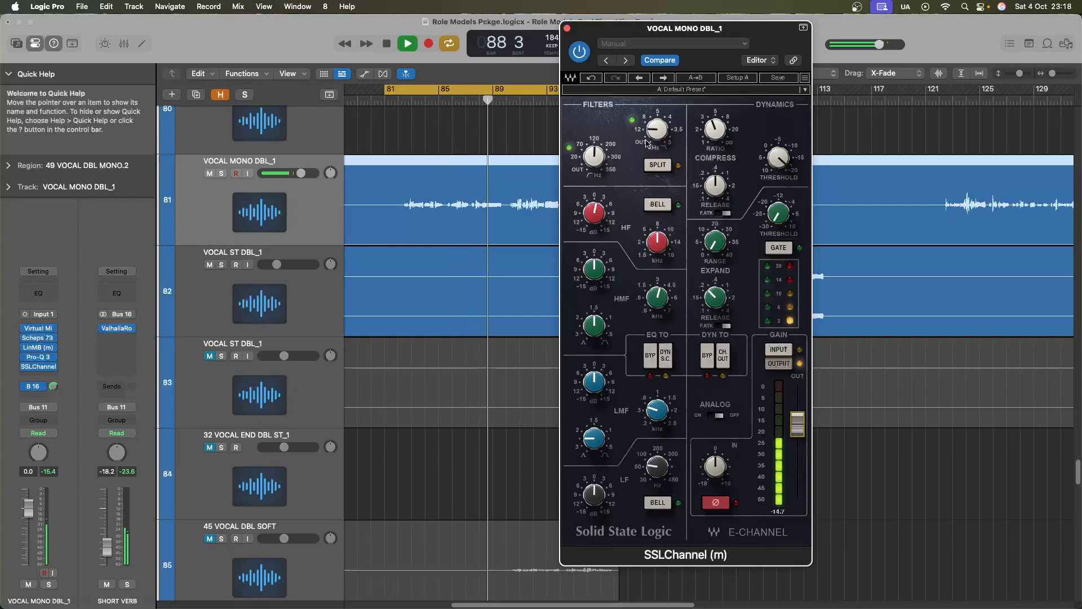
key("v")
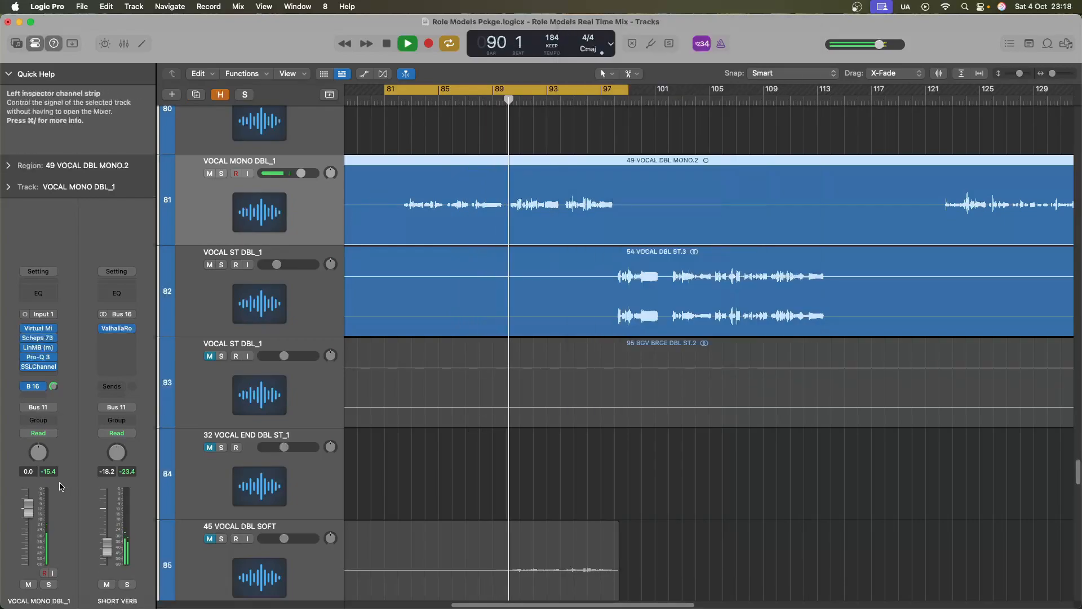
Balance the VOCAL MONO DBL_1 volume against the looped mix, settling on 1.0 dB
left_click_drag(27, 509, 27, 504)
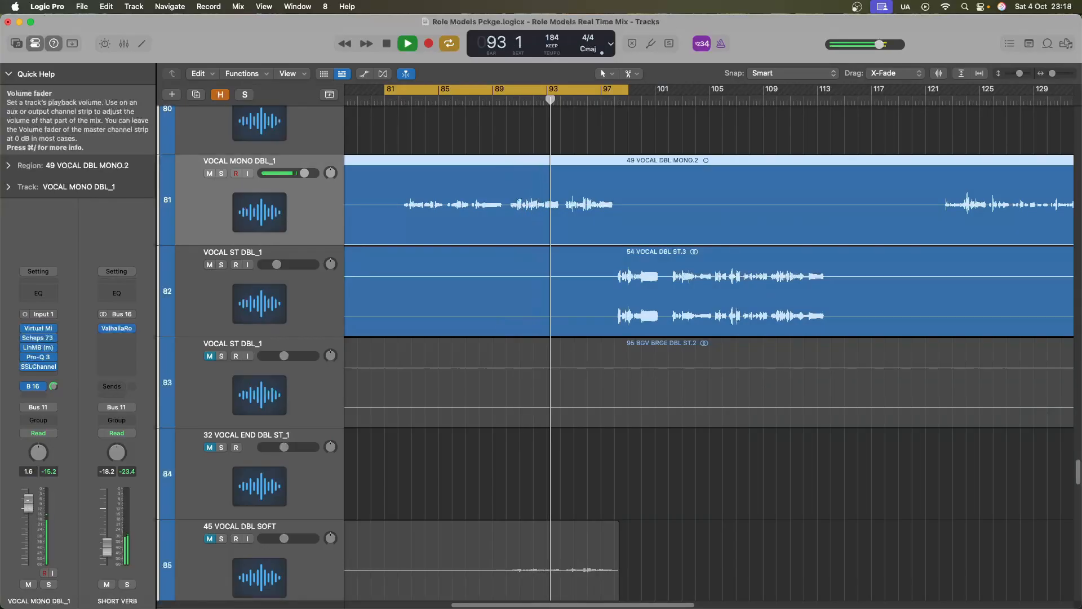
key("space")
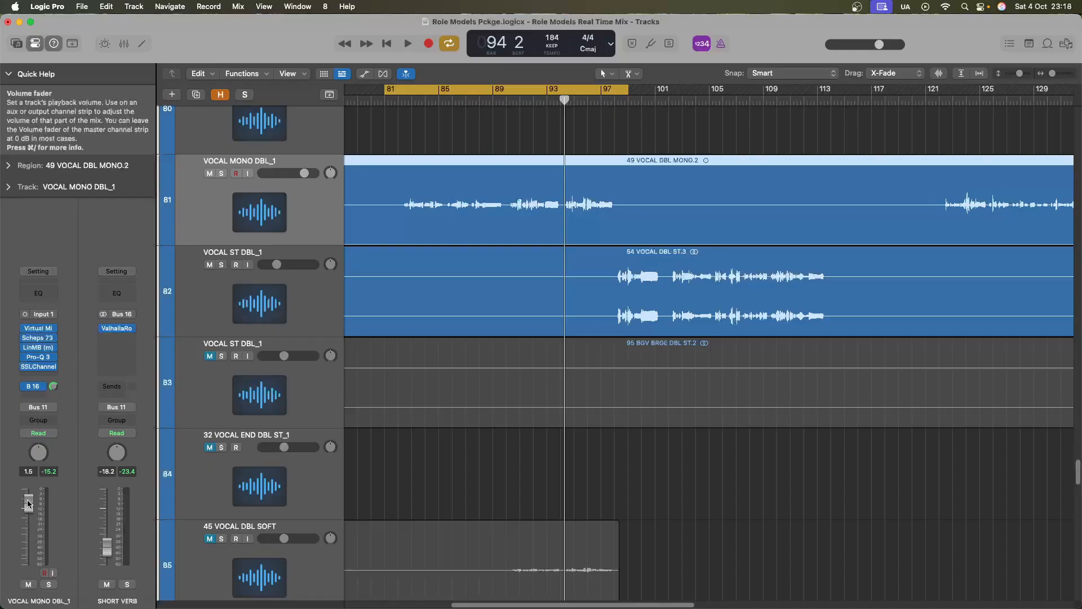
key("space")
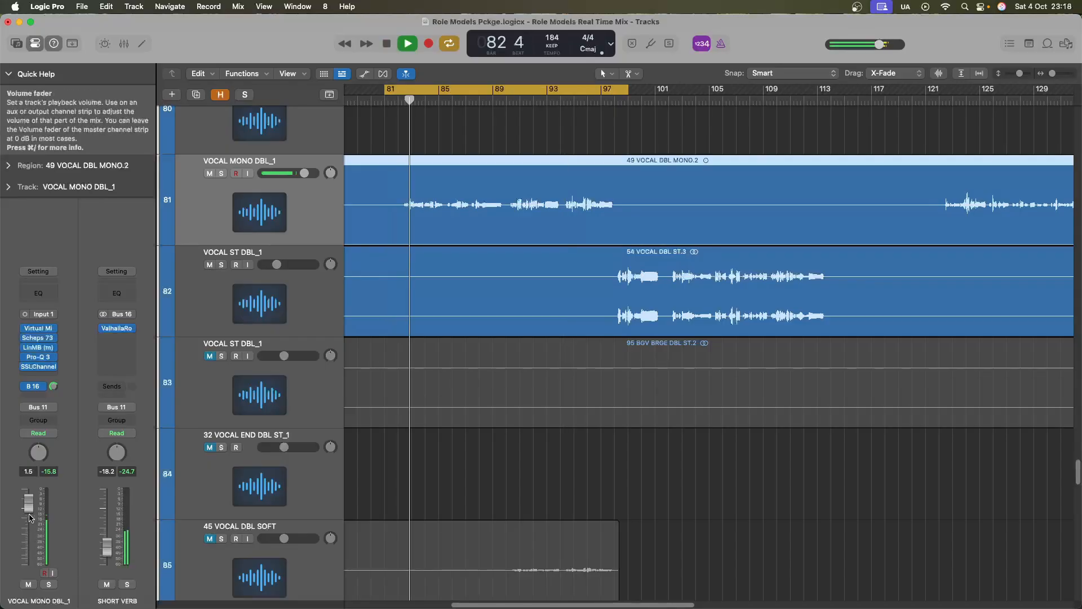
left_click_drag(29, 501, 31, 513)
Add a send to Bus 17 VOX DELAY on VOCAL MONO DBL_1 and raise its send level
left_click(33, 386)
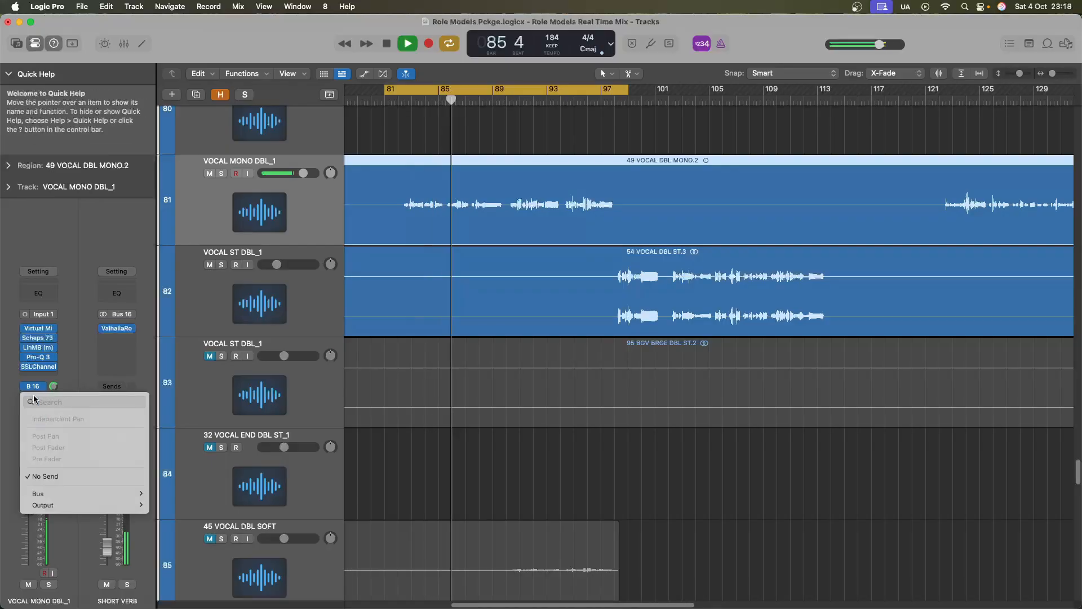
mouse_move(54, 494)
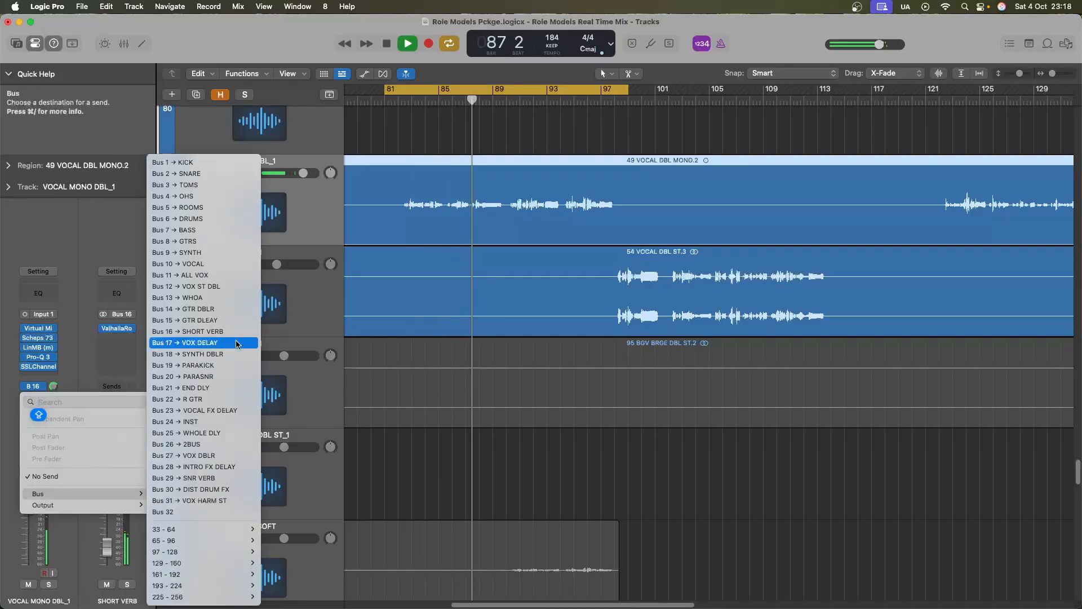
left_click(192, 343)
left_click_drag(53, 389, 53, 367)
Insert a mono Waves CLA-76 after SSLChannel on VOCAL MONO DBL_1, adjust its release, and move its window aside
key("super+Down")
key("super+Down")
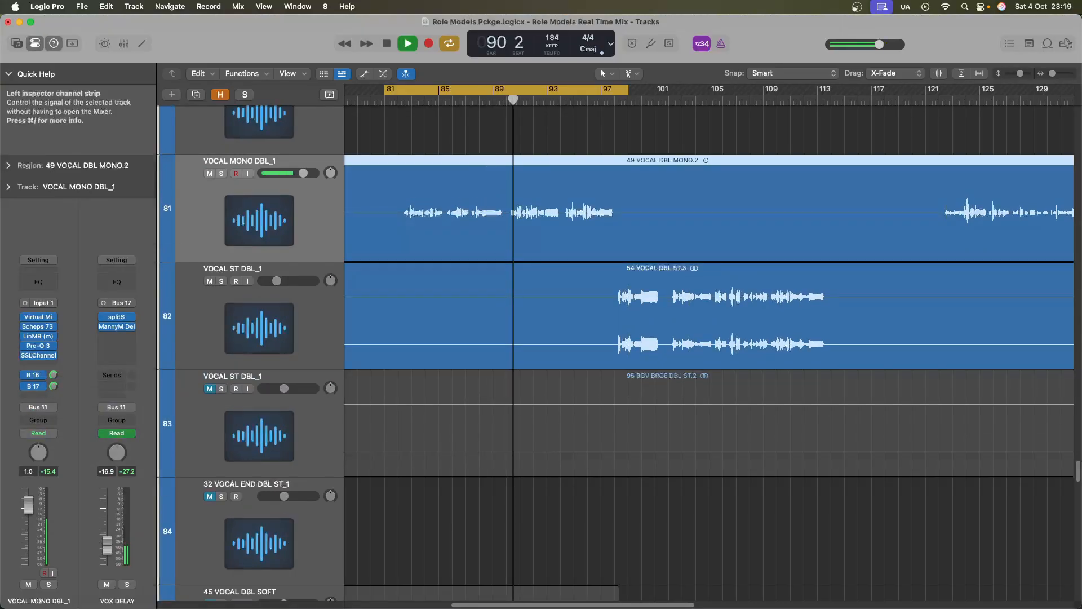
key("super+Up")
key("super+Left")
key("super+Up")
key("super+Up")
key("super+Left")
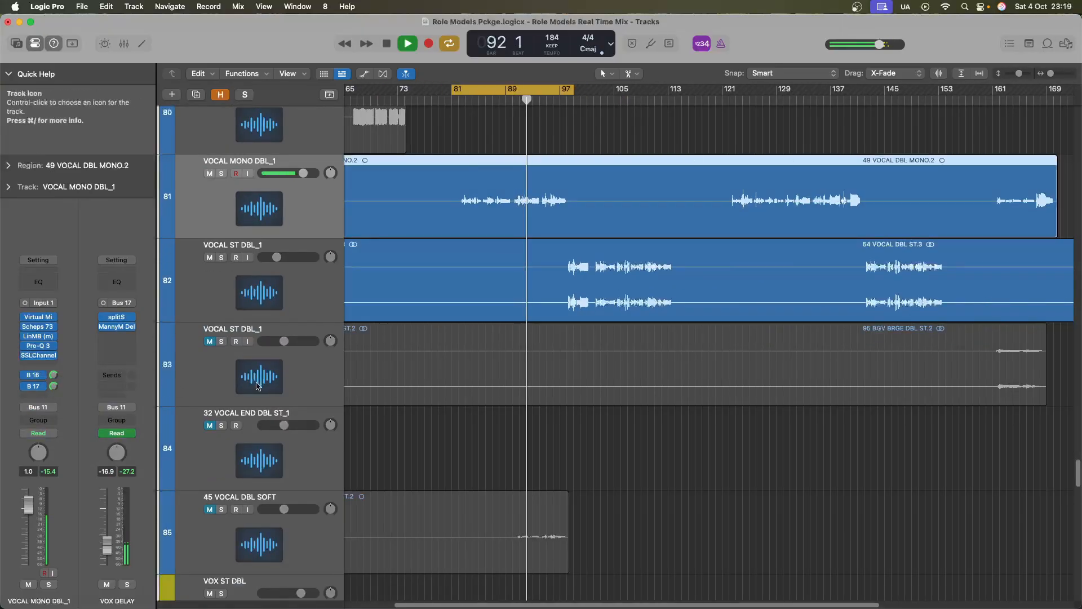
scroll(480, 377, "up", 4)
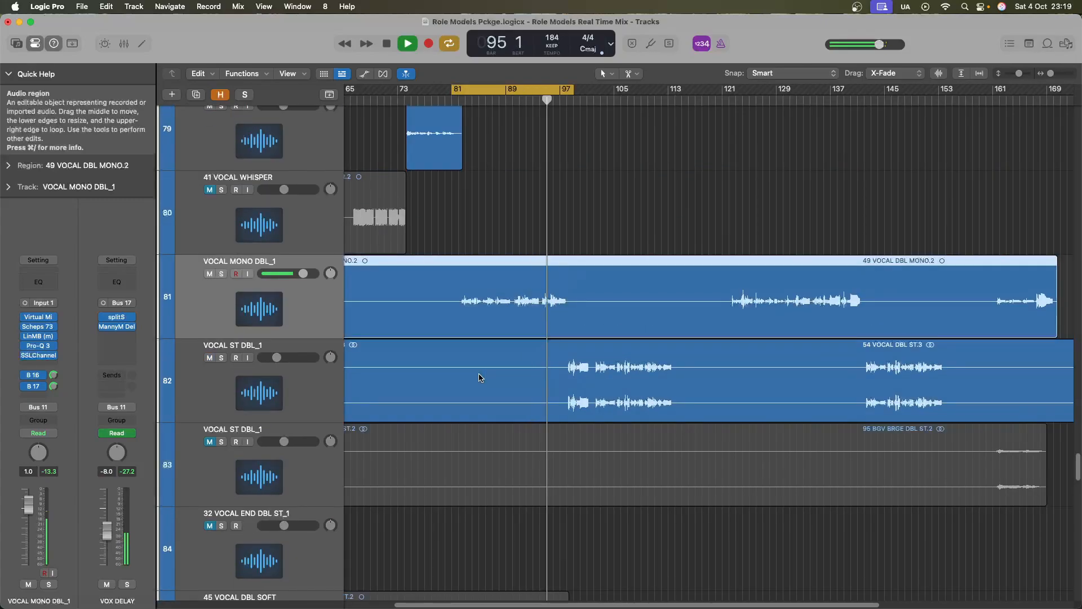
key("space")
left_click(35, 364)
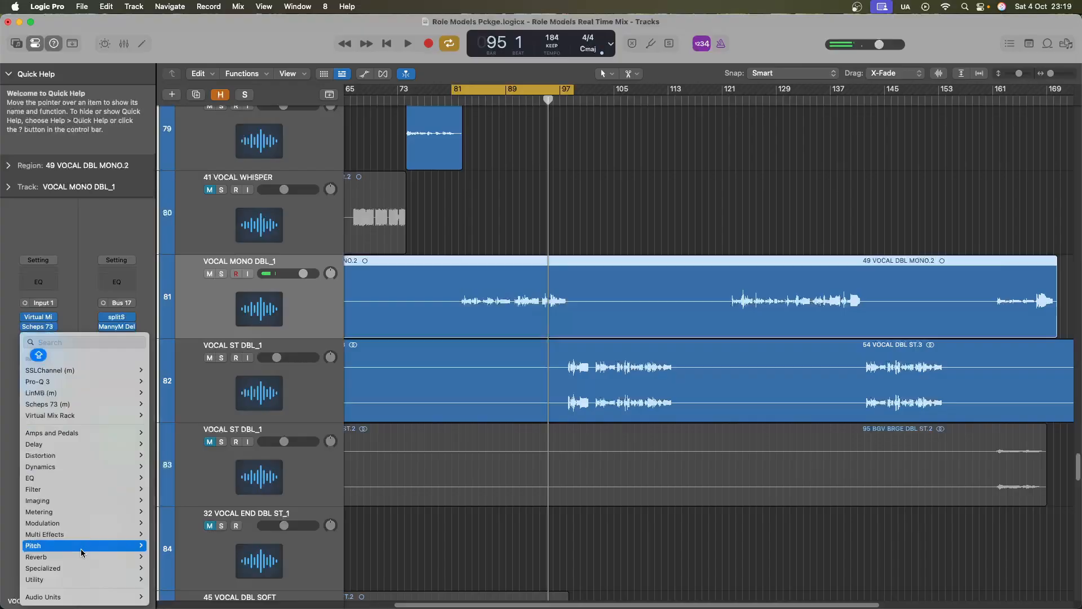
mouse_move(84, 596)
mouse_move(170, 585)
mouse_move(333, 151)
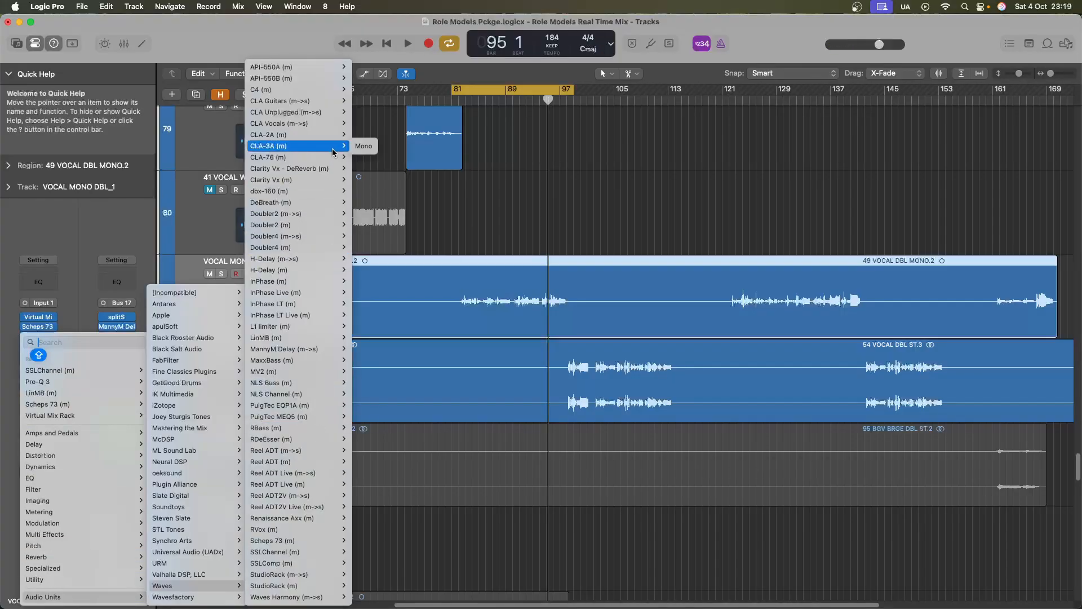
left_click(370, 159)
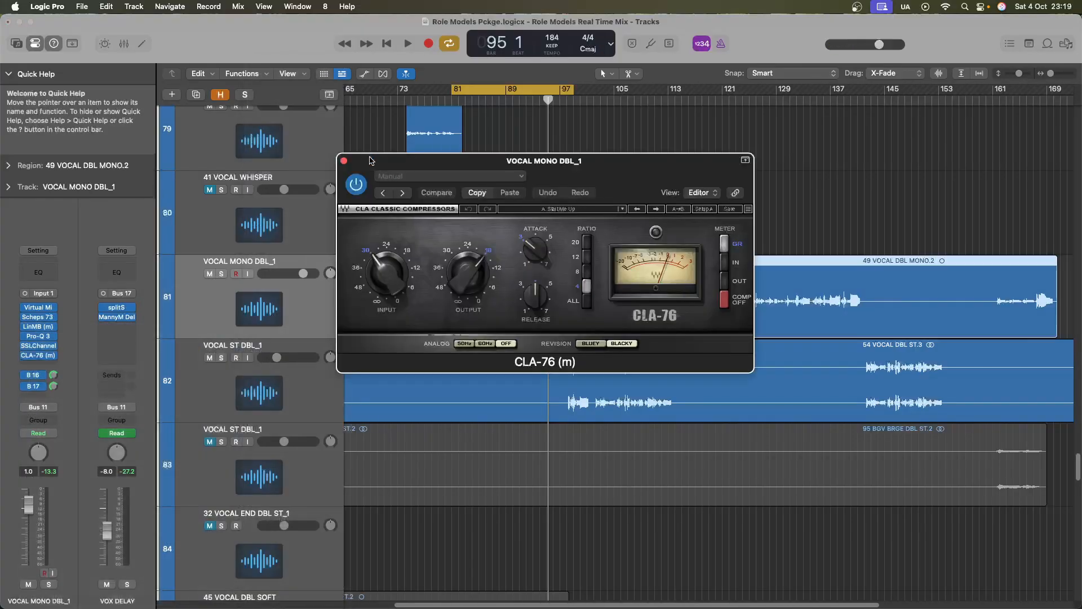
left_click_drag(622, 164, 771, 163)
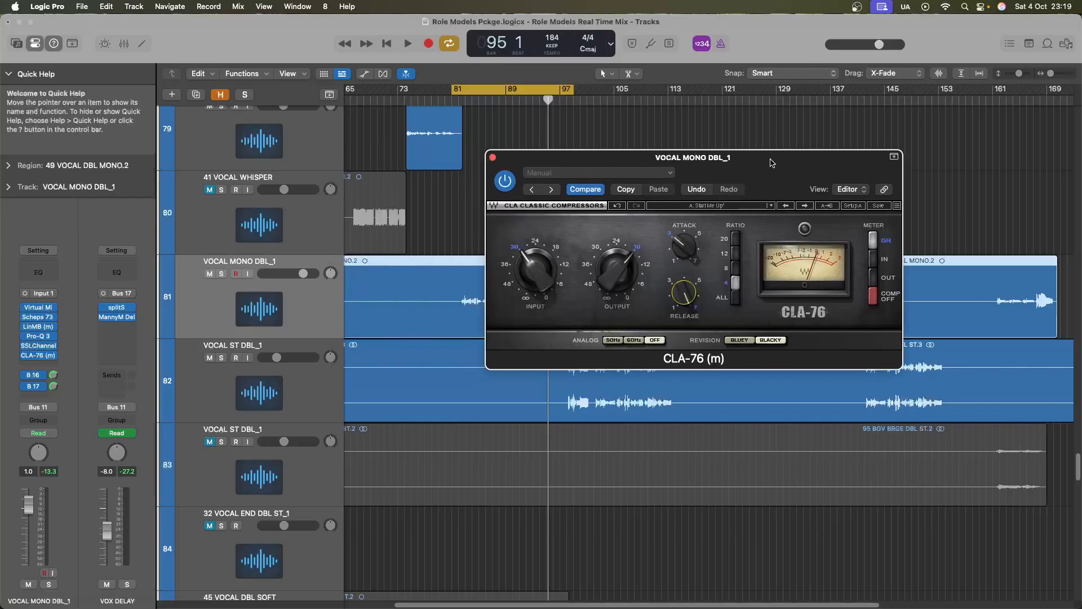
During looped playback, adjust the CLA-76's attack on VOCAL MONO DBL_1, raise its input to about -18 and lower its output
key("space")
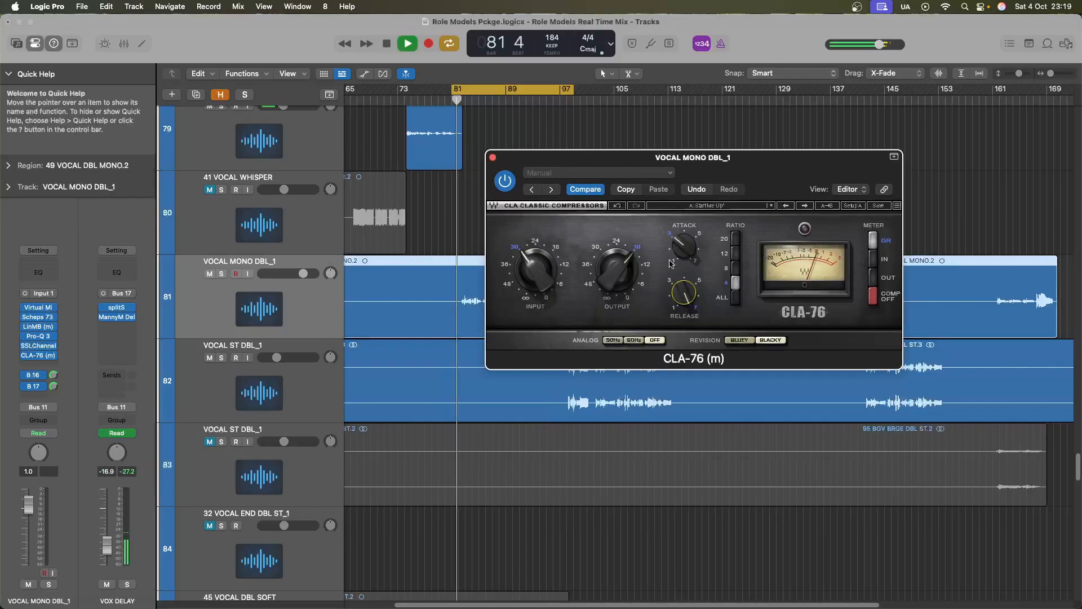
left_click_drag(687, 245, 700, 181)
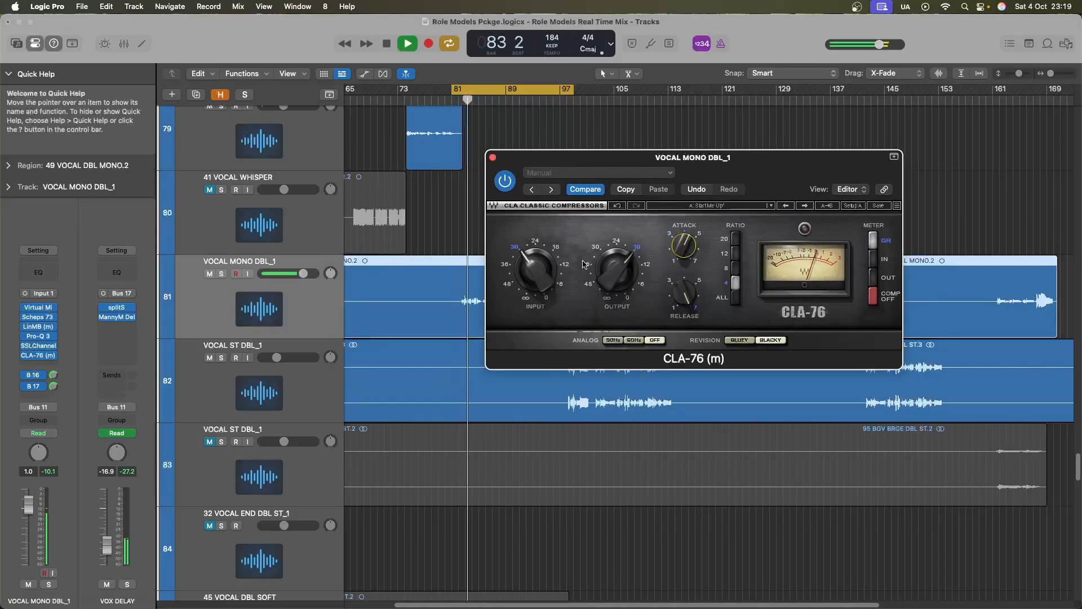
left_click_drag(536, 272, 537, 254)
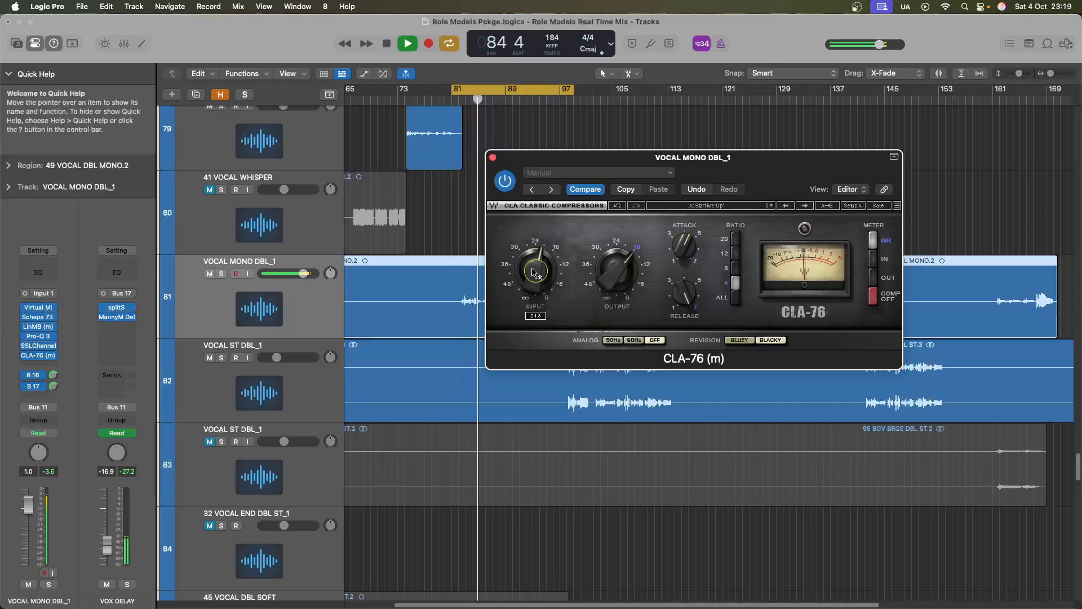
left_click_drag(616, 275, 622, 327)
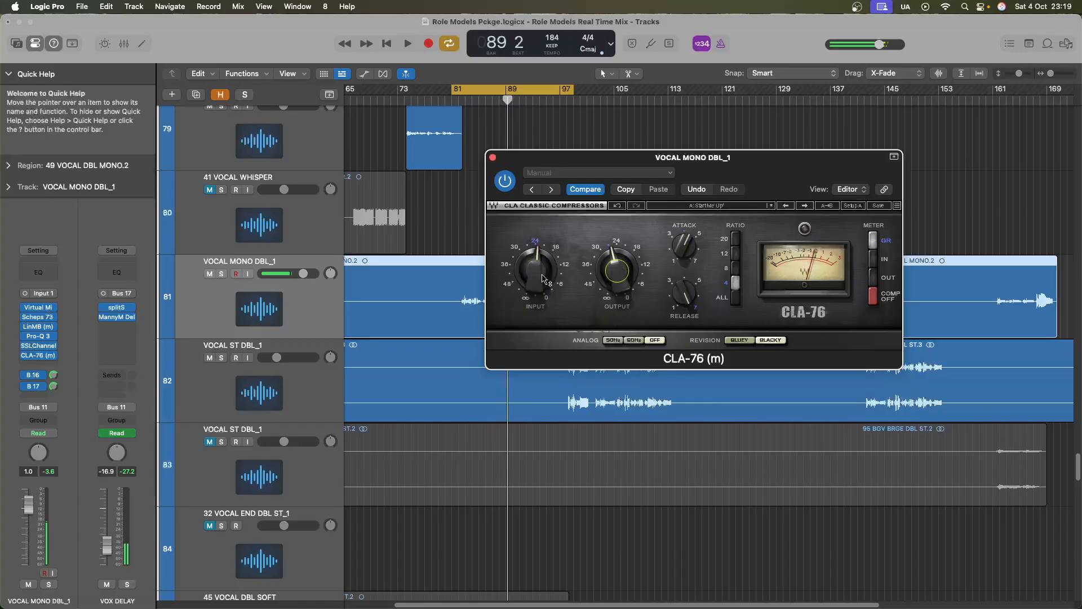
key("space")
left_click_drag(544, 278, 545, 265)
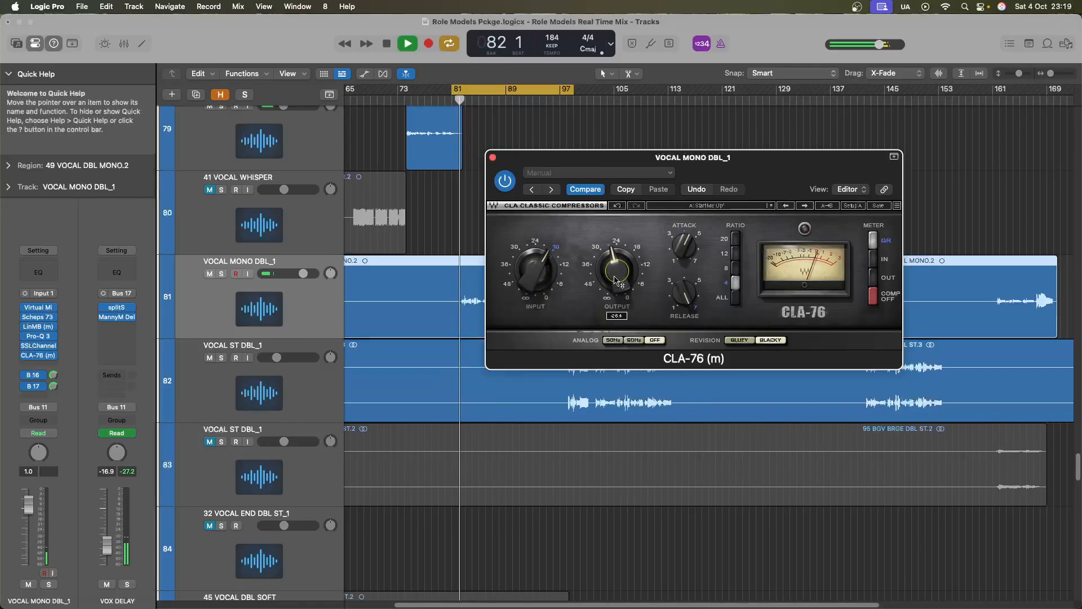
Fine-tune the CLA-76's input against the loop, settle its output at about -30, and close the plug-in
left_click_drag(616, 280, 615, 306)
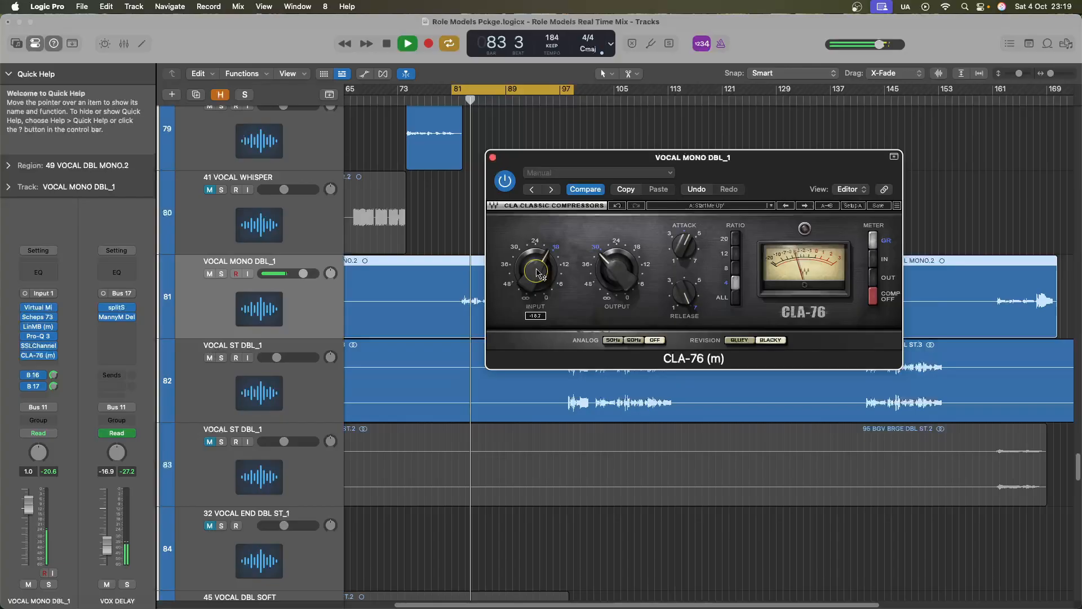
left_click_drag(539, 275, 538, 279)
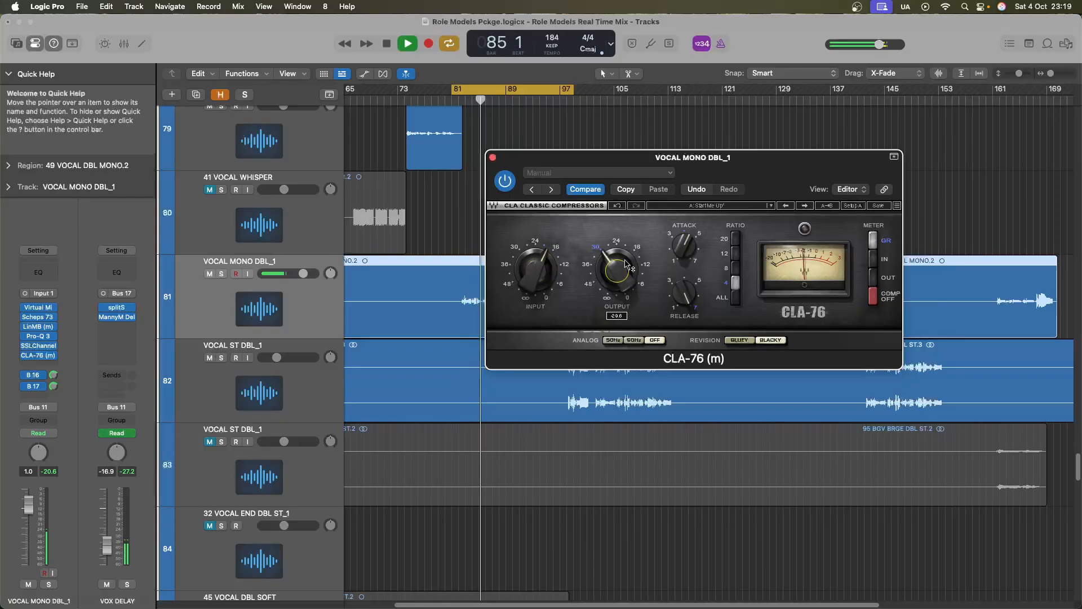
left_click_drag(629, 262, 630, 257)
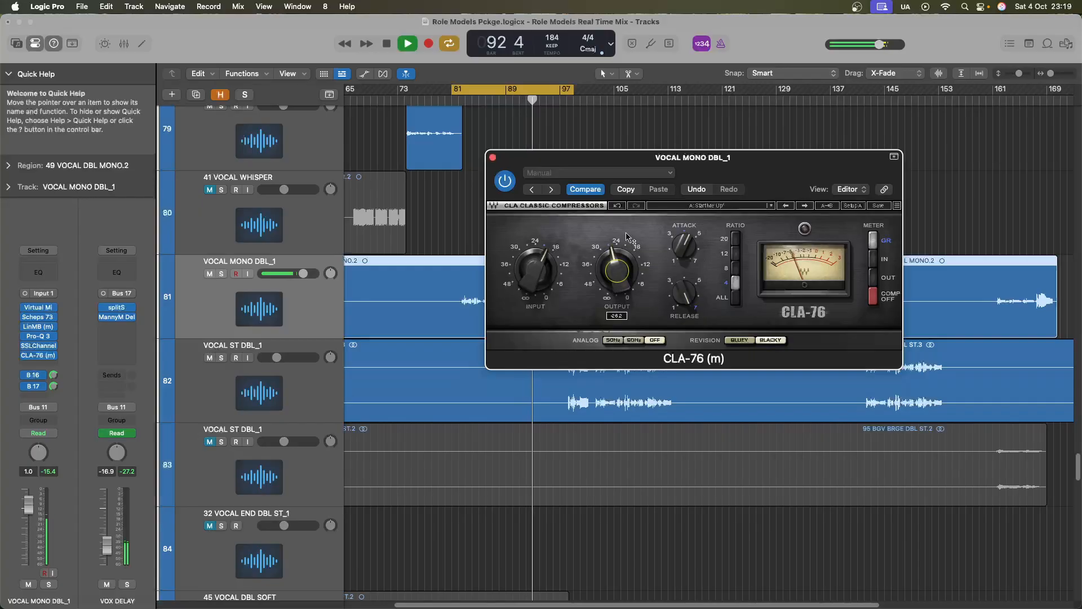
left_click_drag(624, 250, 630, 256)
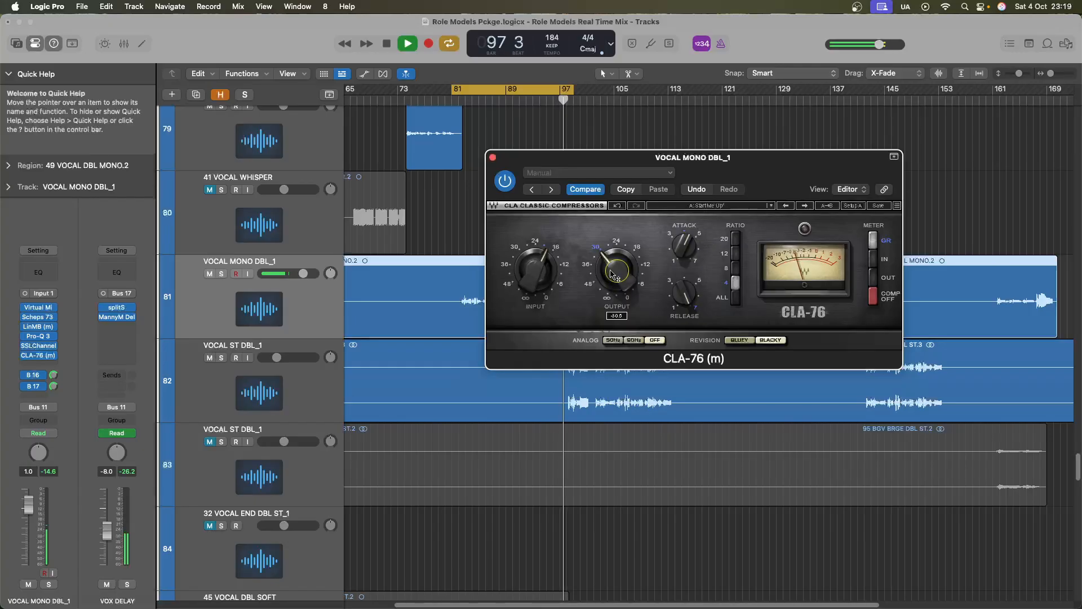
key("space")
left_click(493, 158)
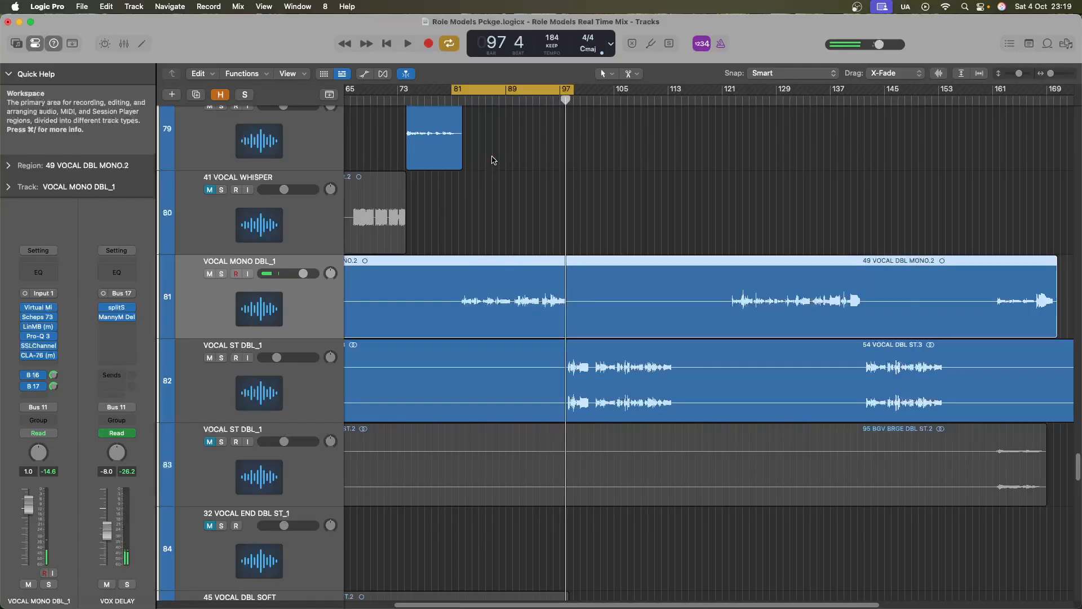
Play the looped section to check the compressed VOCAL MONO DBL_1 in the mix
key("space")
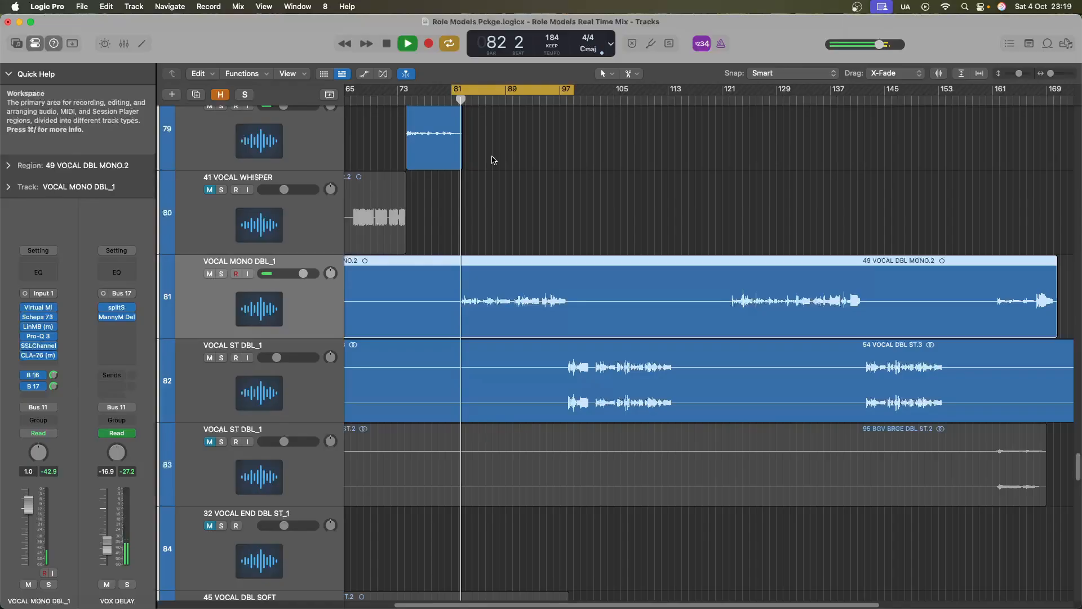
key("super+Up")
key("super+Up")
key("super+Up")
key("super+Left")
key("super+Down")
key("super+Down")
key("super+Down")
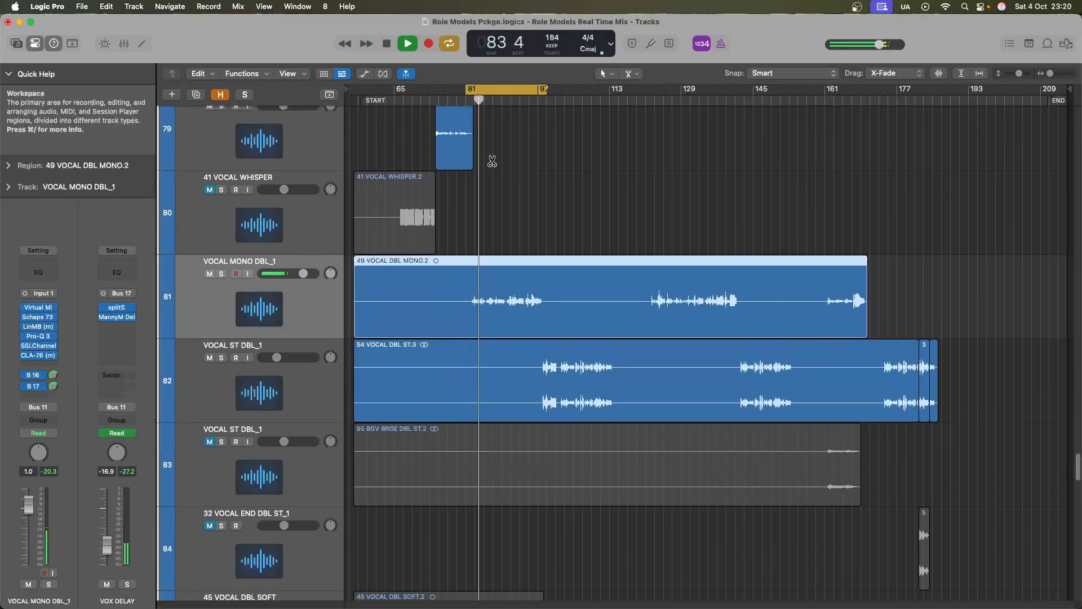
key("space")
Insert the DSR de-esser after CLA-76 on VOCAL MONO DBL_1 and lower its threshold to about -37.6 dB during playback
left_click(54, 336)
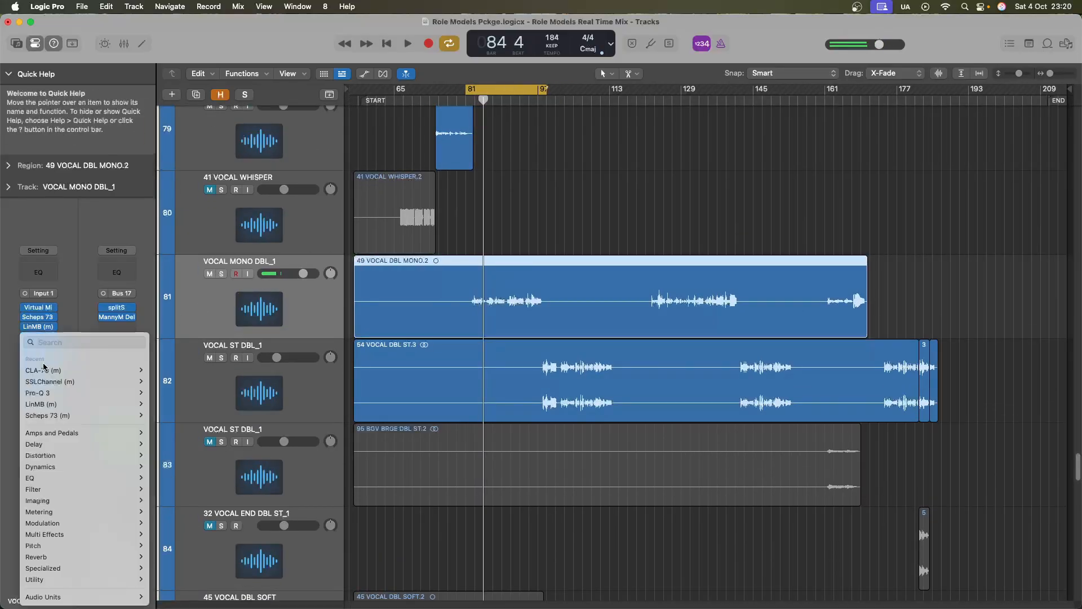
left_click(429, 306)
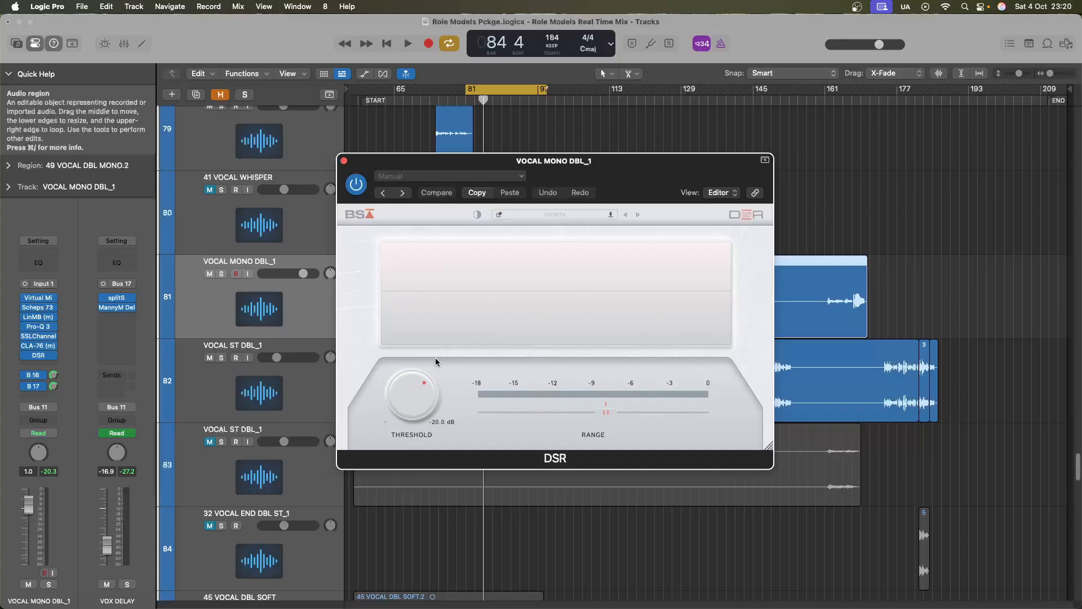
key("space")
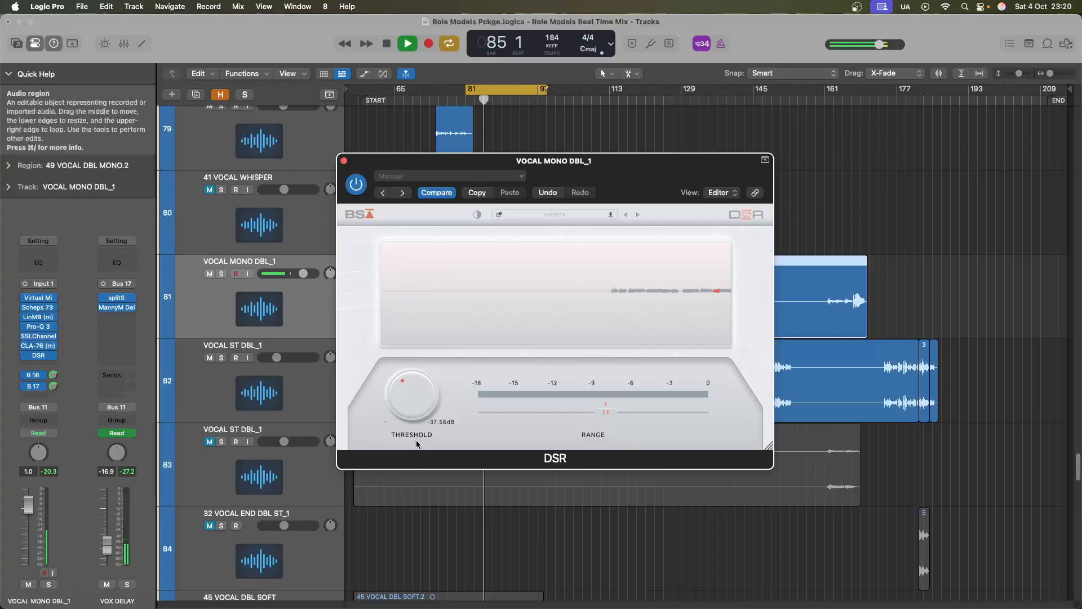
left_click(343, 161)
Unmute the 45 VOCAL DBL SOFT track and raise its volume to 6.0 dB while the mix plays
key("super+Up")
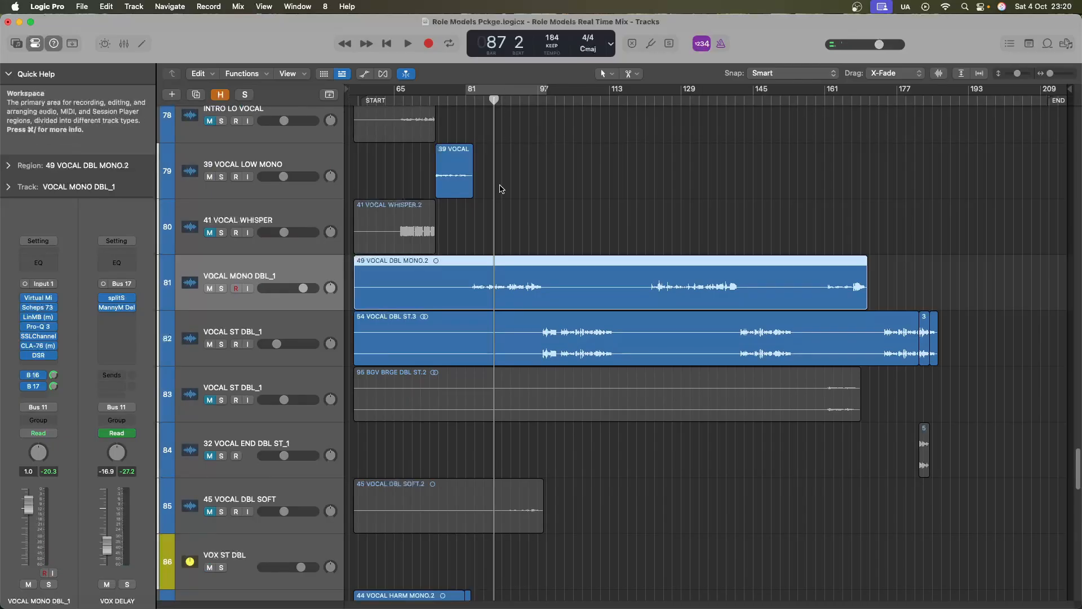
scroll(471, 227, "up", 6)
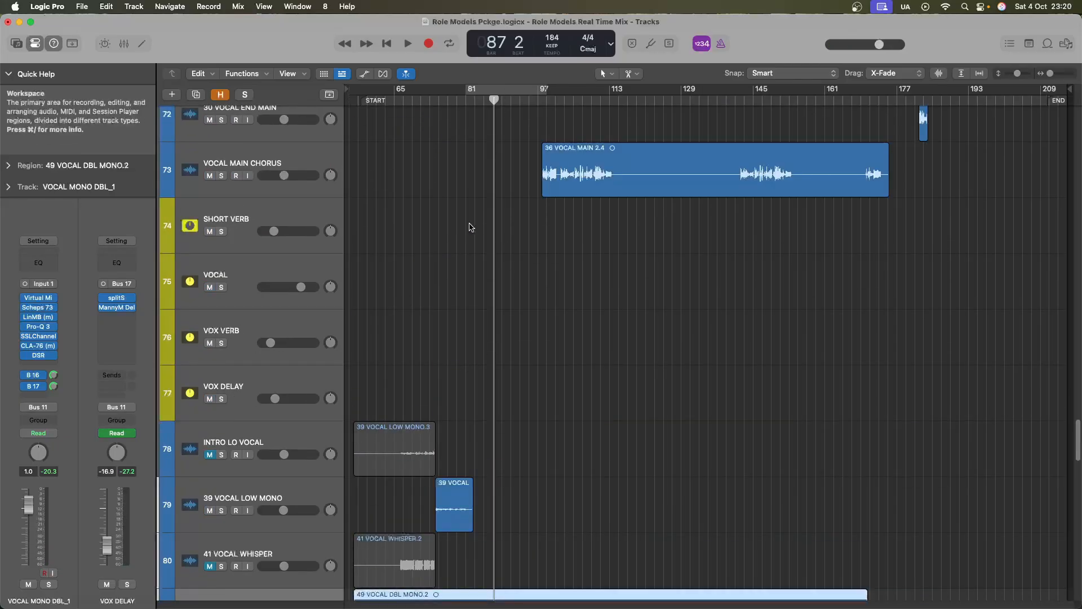
key("super+Up")
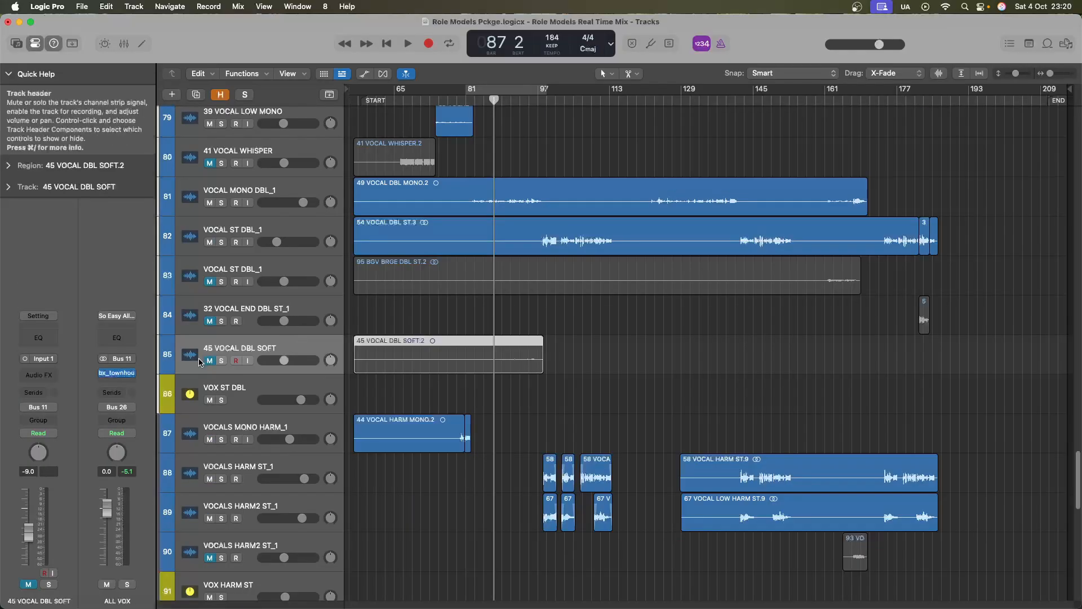
left_click(208, 361)
key("super+Down")
key("super+Down")
key("super+Down")
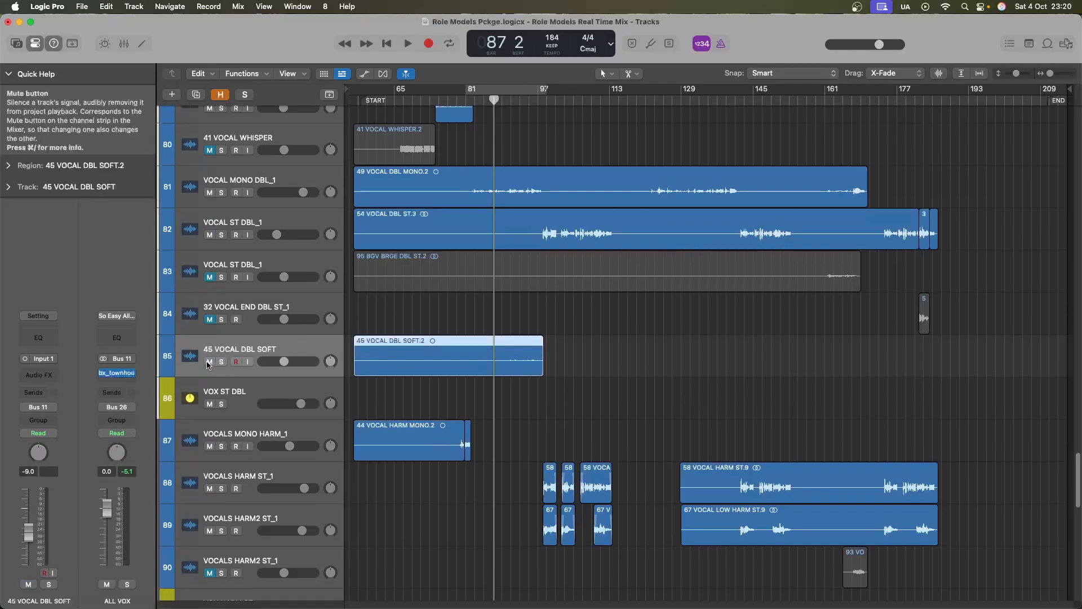
key("super+Right")
key("space")
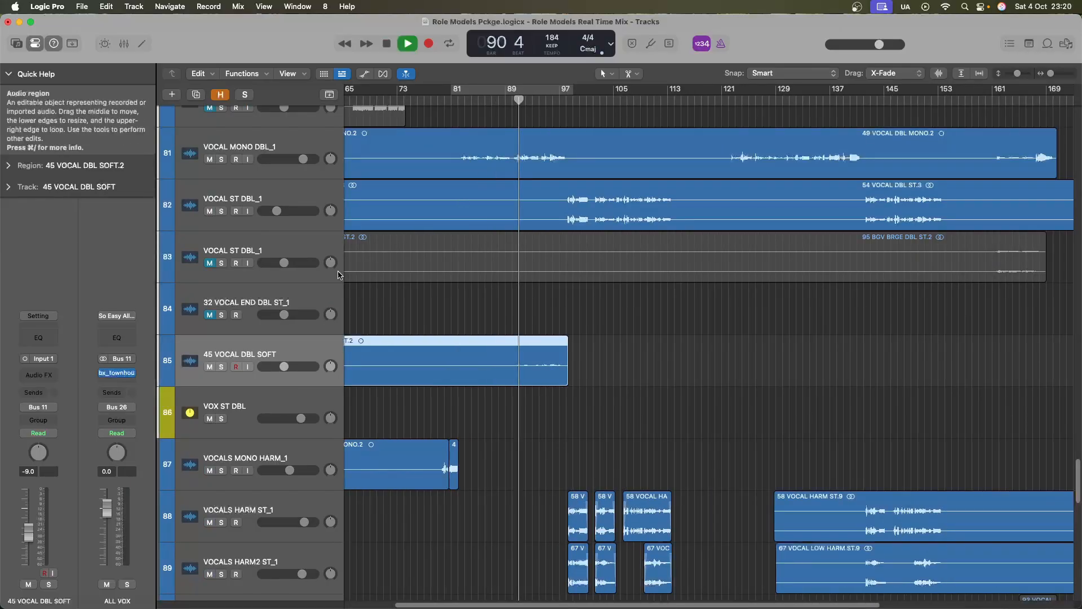
left_click_drag(300, 367, 313, 366)
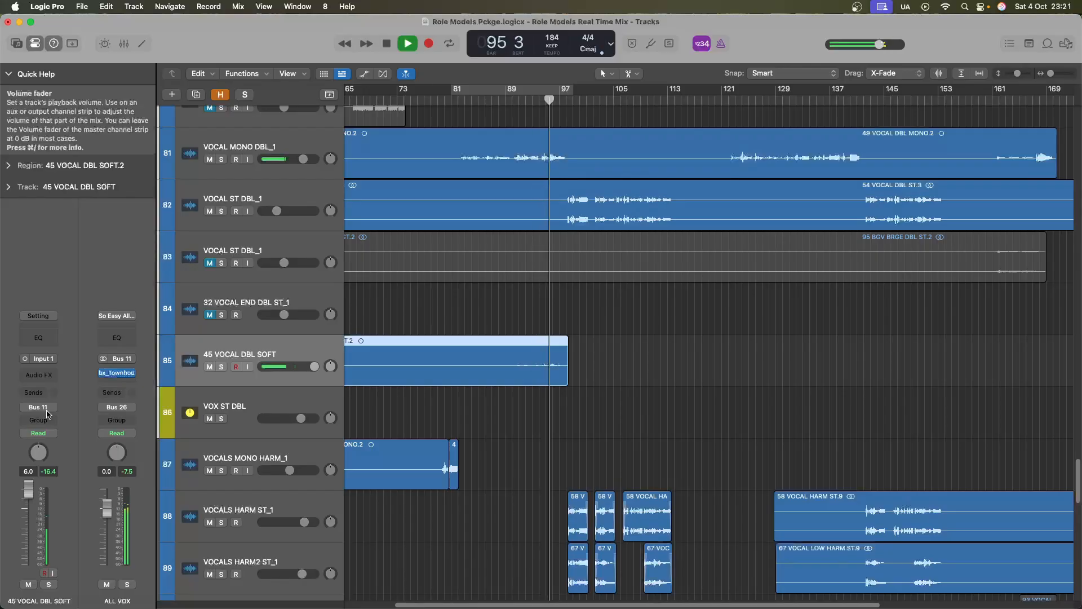
key("space")
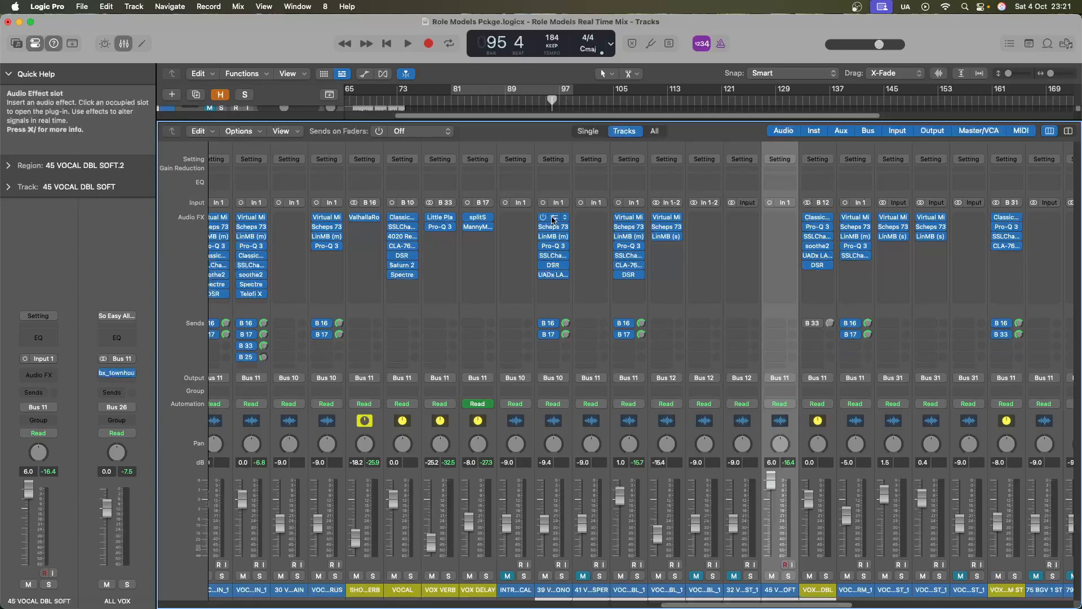
Copy the Virtual Mix Rack, Scheps 73, LinMB and Pro-Q 3 chain onto the 45 VOCAL DBL SOFT channel
left_click_drag(777, 219, 778, 218)
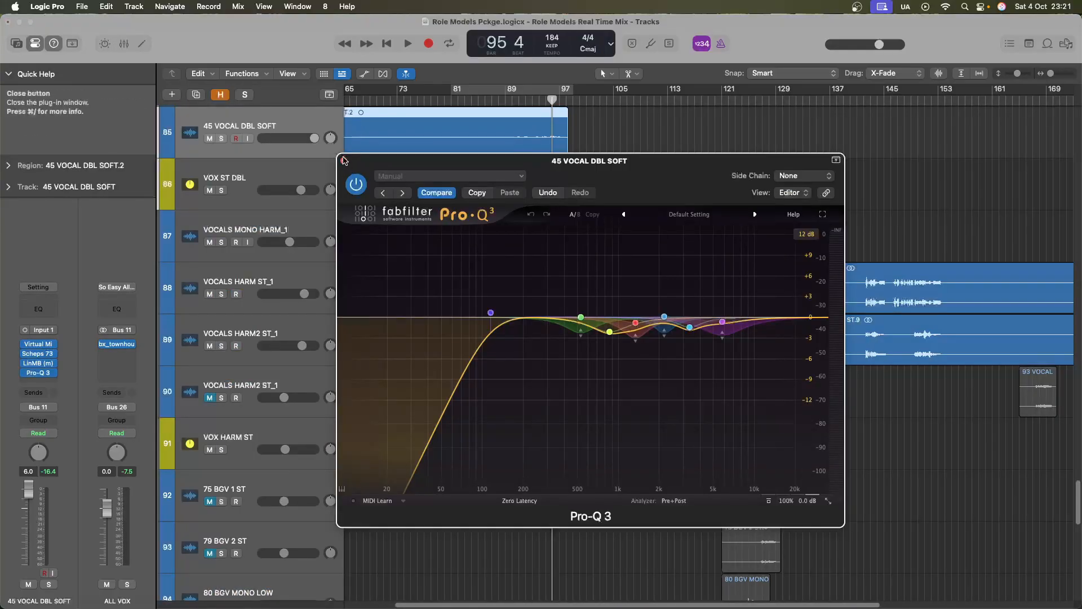
key("super+w")
Adjust LinMB's master threshold on 45 VOCAL DBL SOFT while playing from bar 90, and close the plug-in
left_click(512, 100)
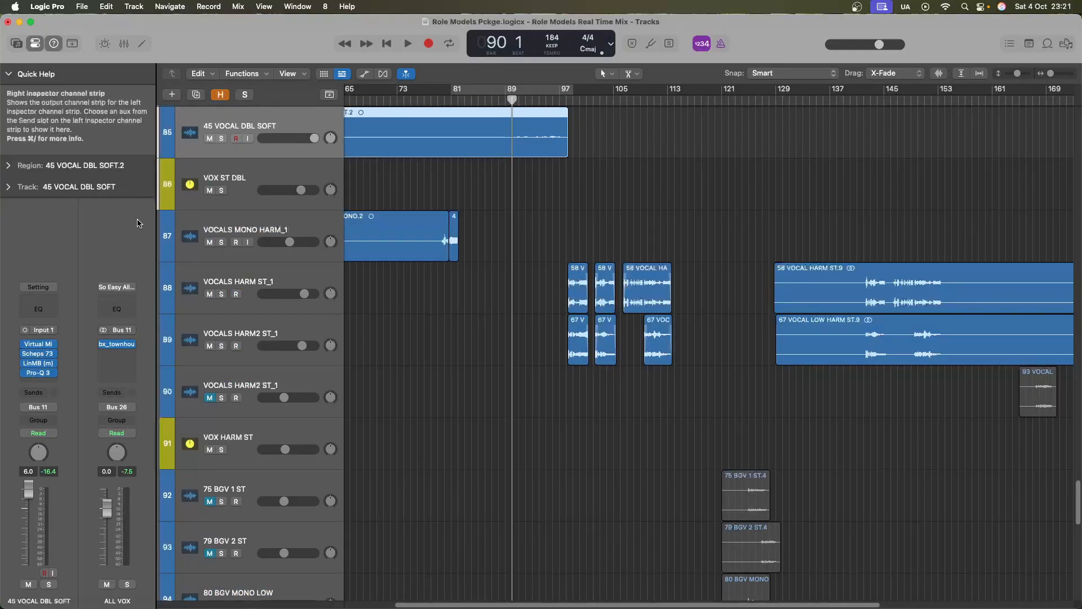
left_click(37, 363)
key("space")
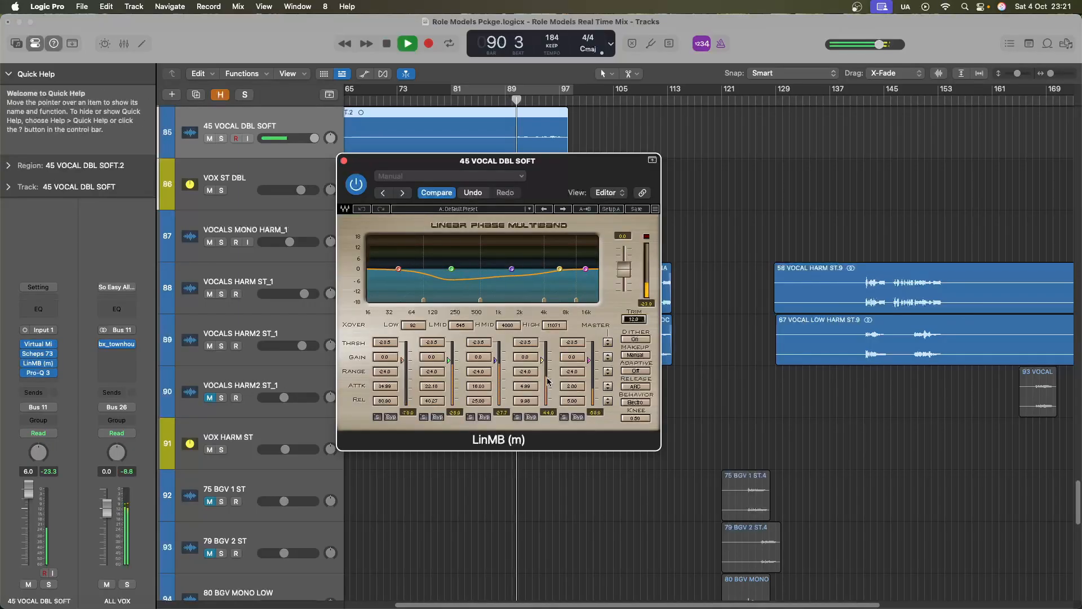
left_click_drag(608, 342, 601, 337)
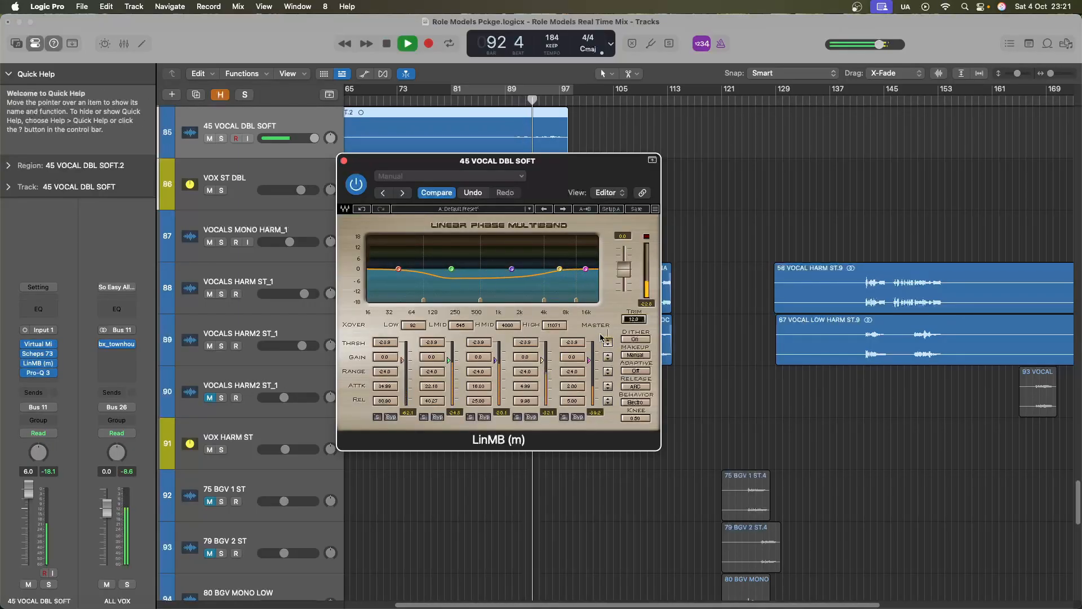
left_click(344, 161)
Insert IK Multimedia's Classic Multi Band Limiter after Pro-Q 3 on 45 VOCAL DBL SOFT
scroll(253, 282, "up", 3)
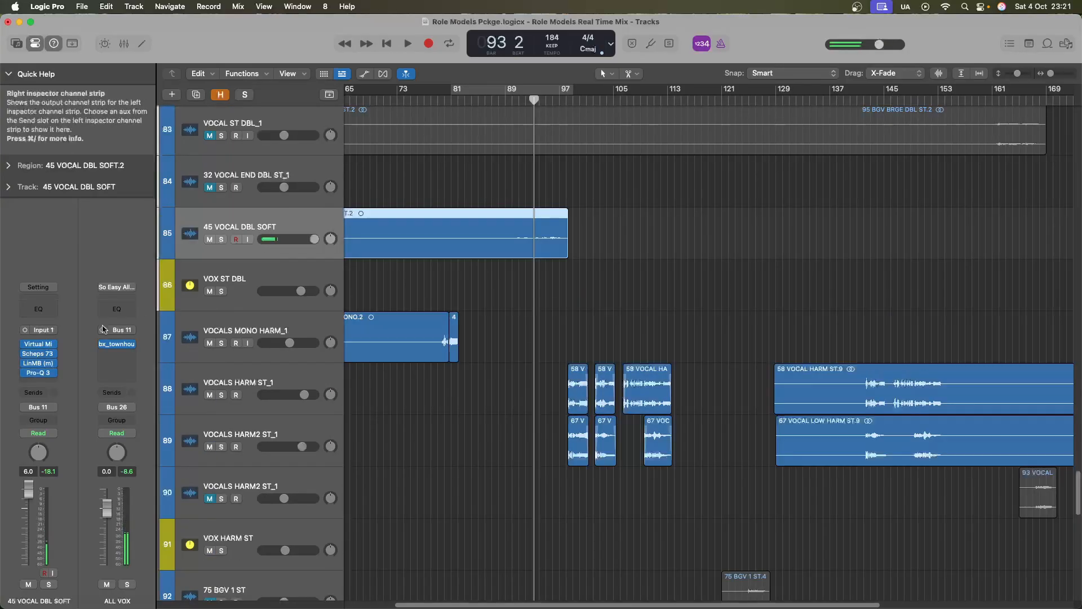
left_click(41, 383)
mouse_move(85, 597)
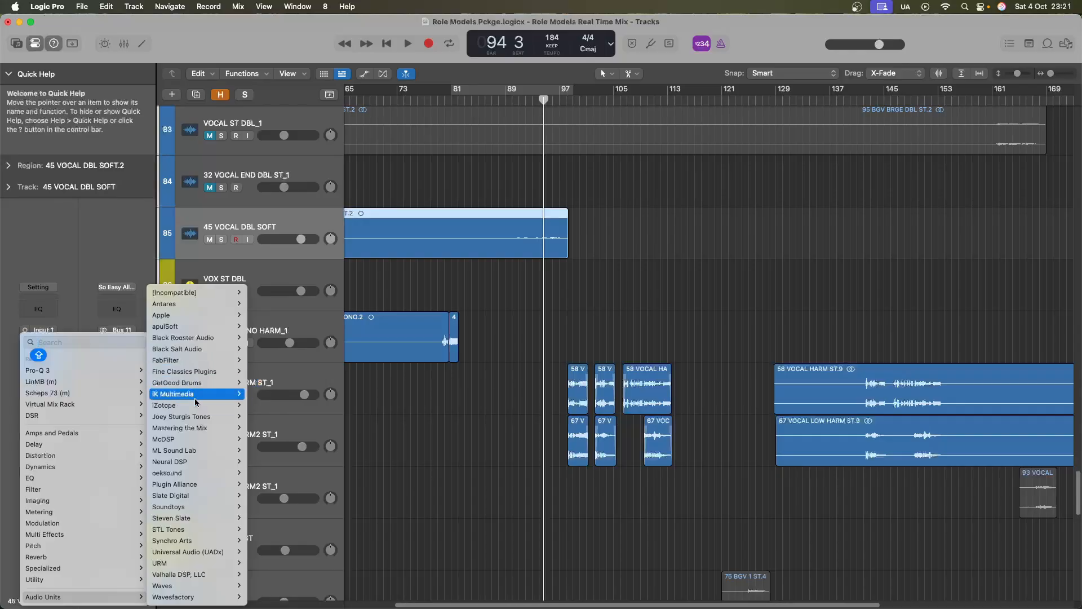
mouse_move(196, 397)
mouse_move(340, 124)
left_click(379, 124)
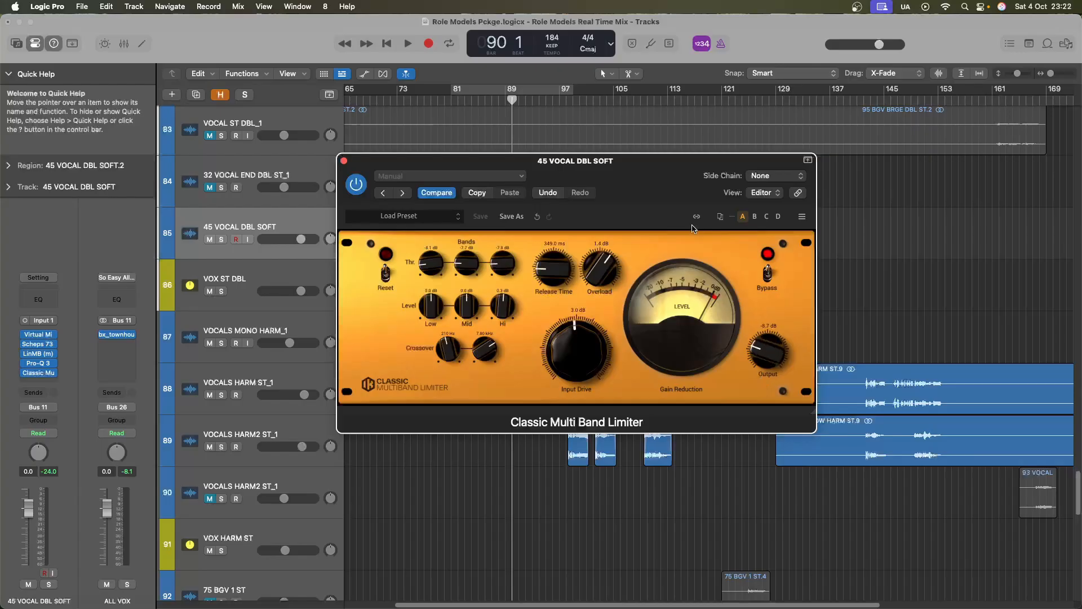
During playback, set the Classic Multi Band Limiter's input drive to 16.0 dB and output to -5.7 dB, and close it
left_click_drag(693, 228, 918, 232)
key("space")
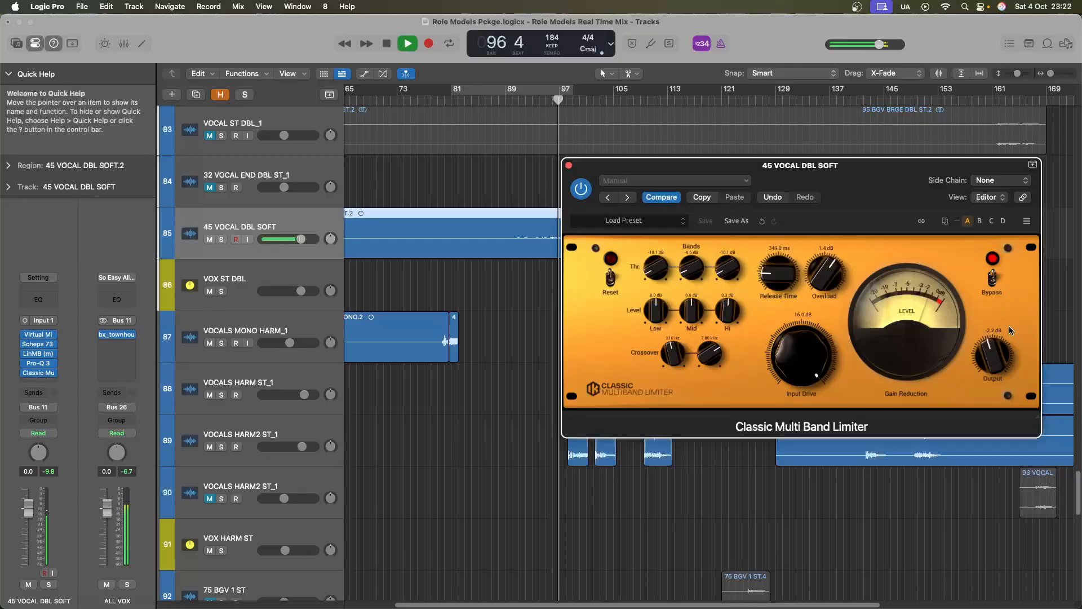
left_click(518, 101)
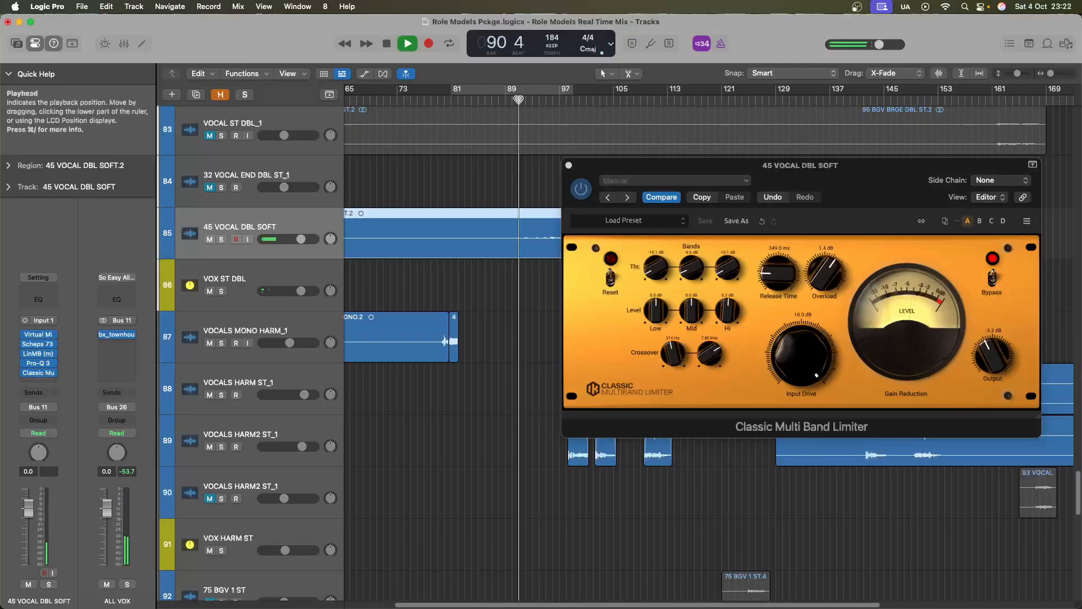
left_click(993, 363)
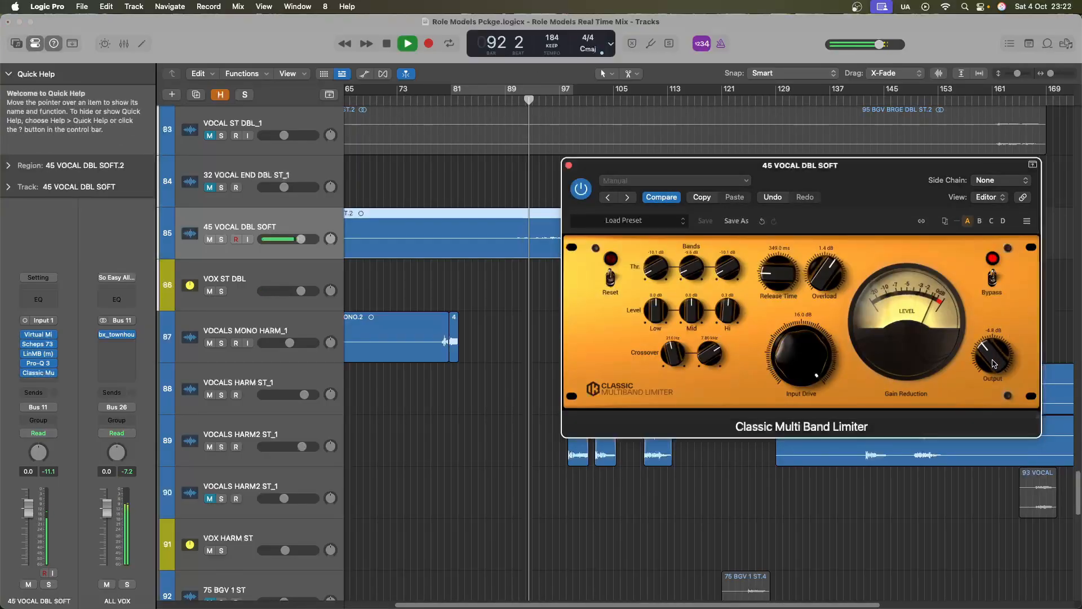
key("space")
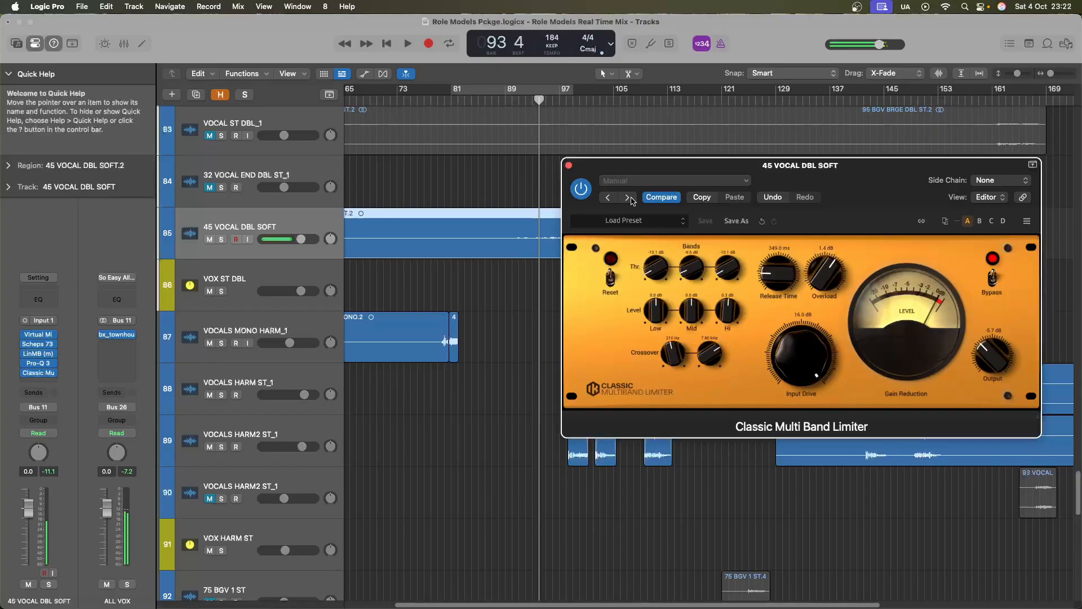
left_click(568, 165)
Solo 45 VOCAL DBL SOFT and play it back on its own
left_click(221, 240)
key("space")
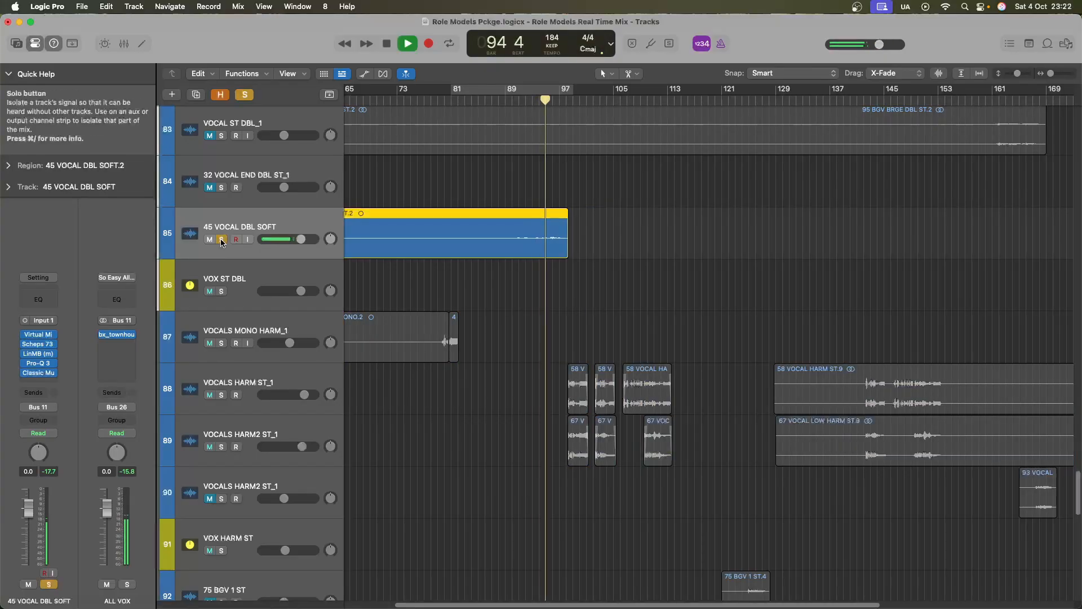
Stop playback, unsolo the 45 VOCAL DBL SOFT track, and insert the Waves Reel ADT (m->s) plugin at the end of its effects chain
key("space")
left_click(221, 239)
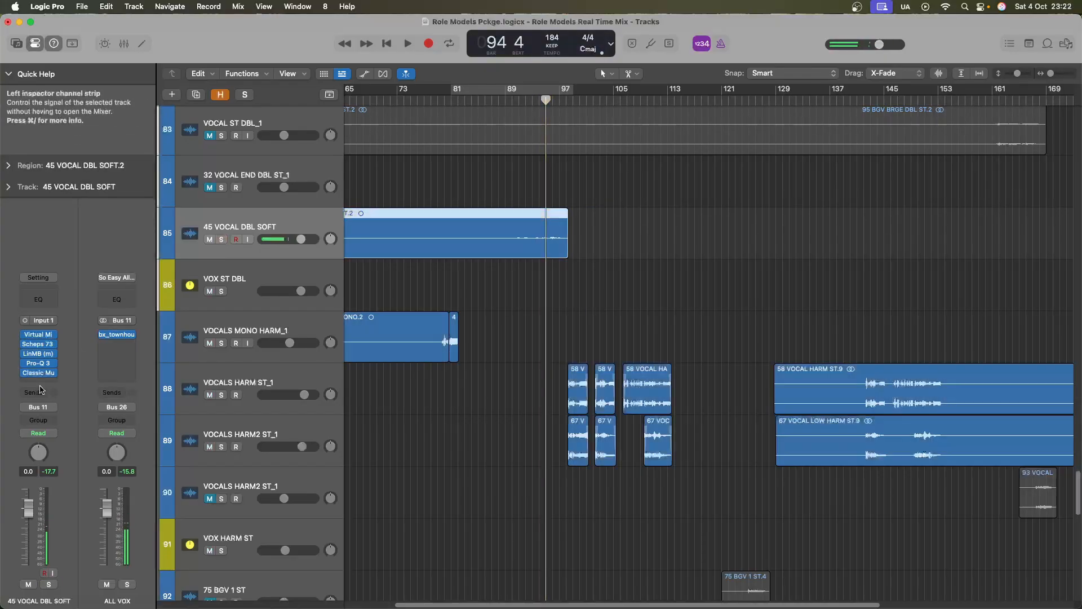
left_click(40, 389)
mouse_move(78, 596)
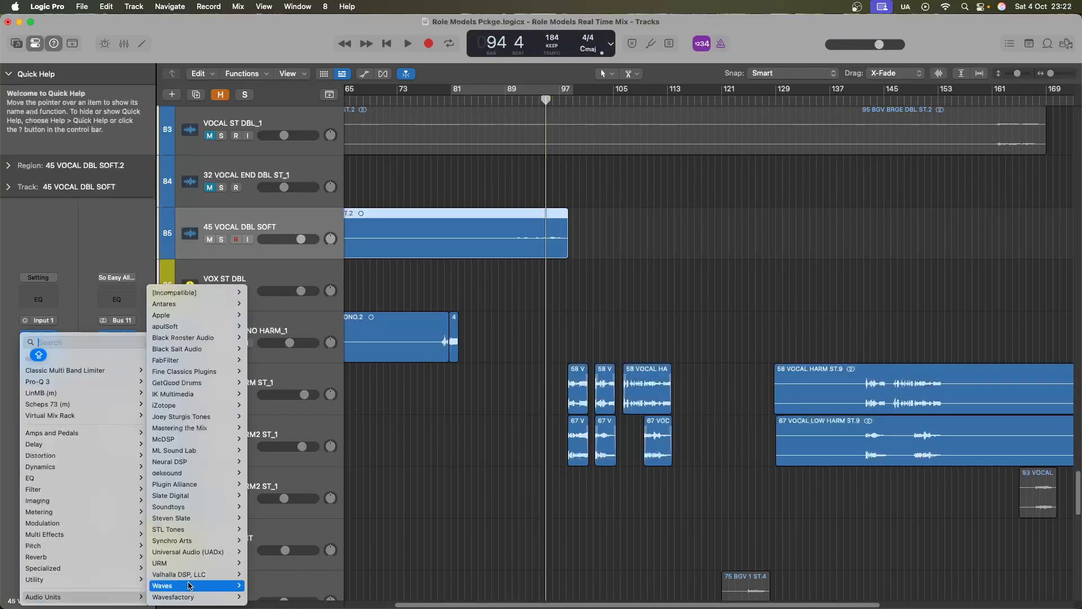
mouse_move(191, 584)
mouse_move(318, 462)
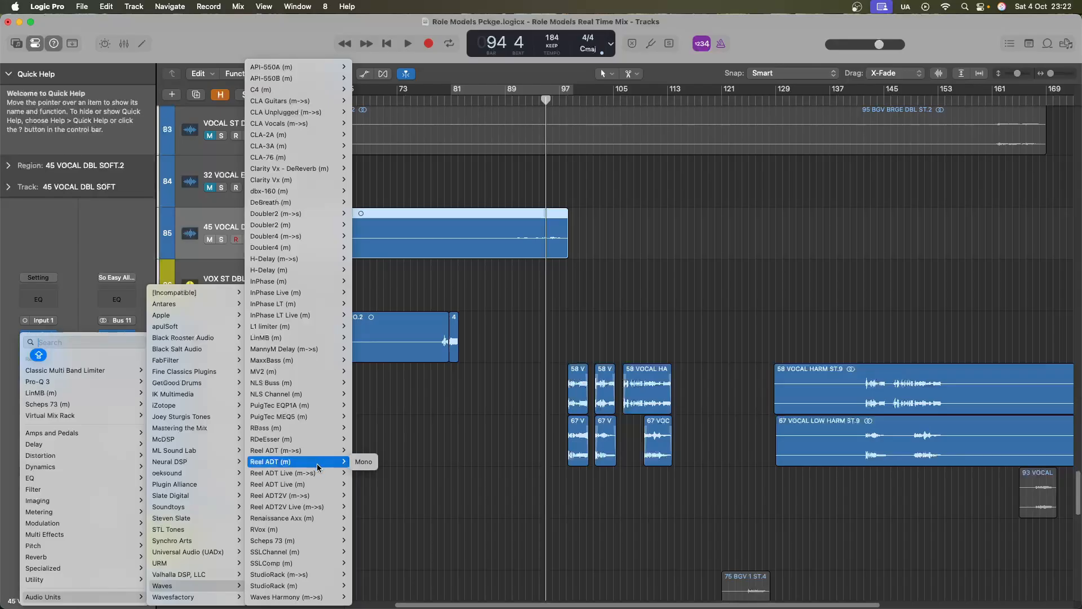
left_click(373, 451)
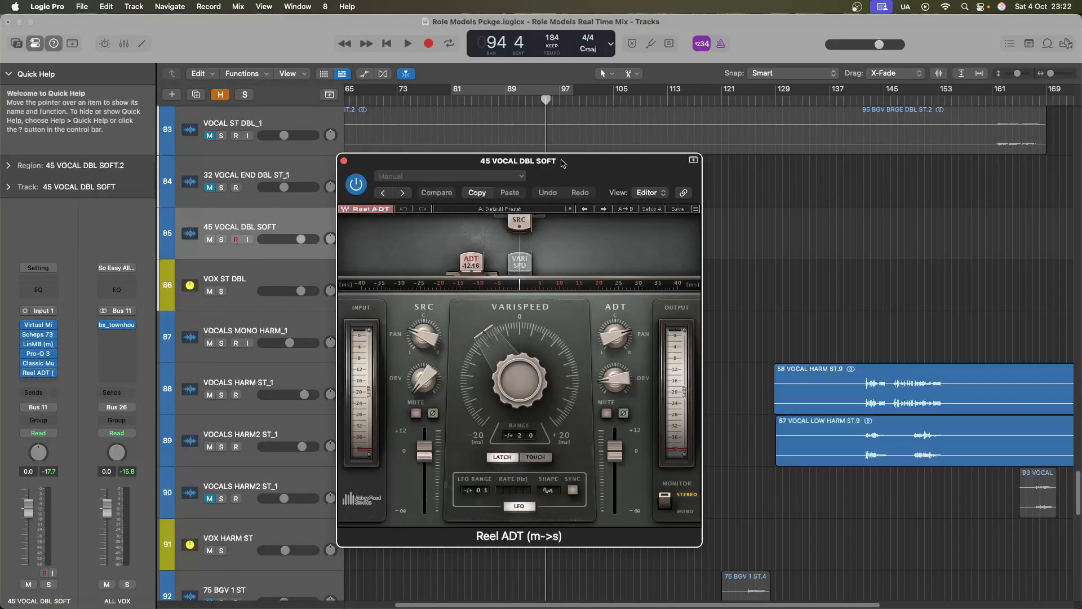
Balance the 45 VOCAL DBL SOFT fader to -5.0 dB during playback from about bar 90, closing the Reel ADT window
left_click_drag(428, 161, 630, 159)
left_click(512, 102)
key("space")
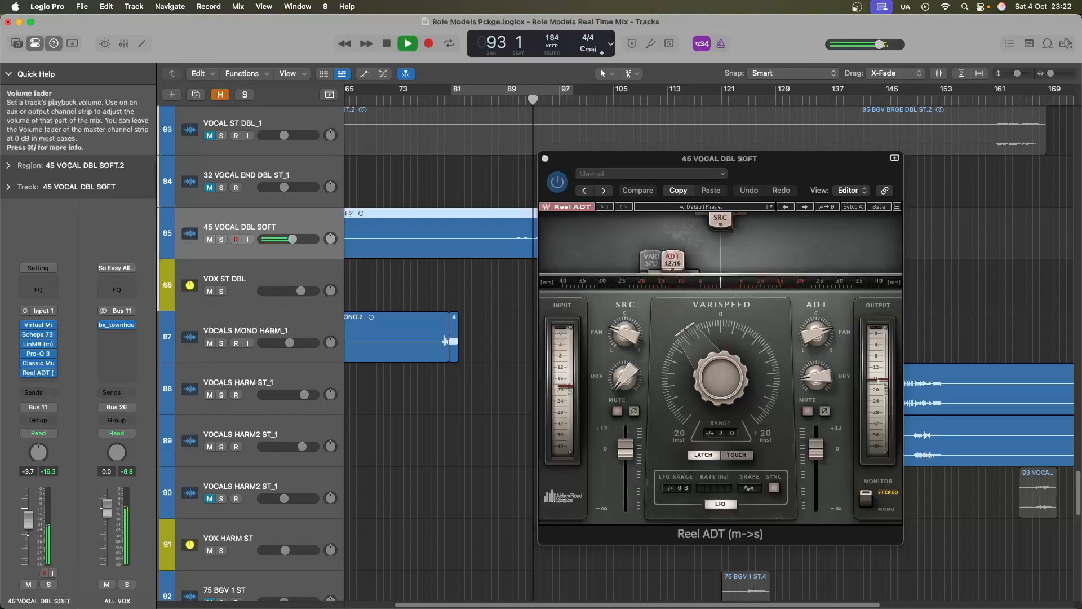
key("space")
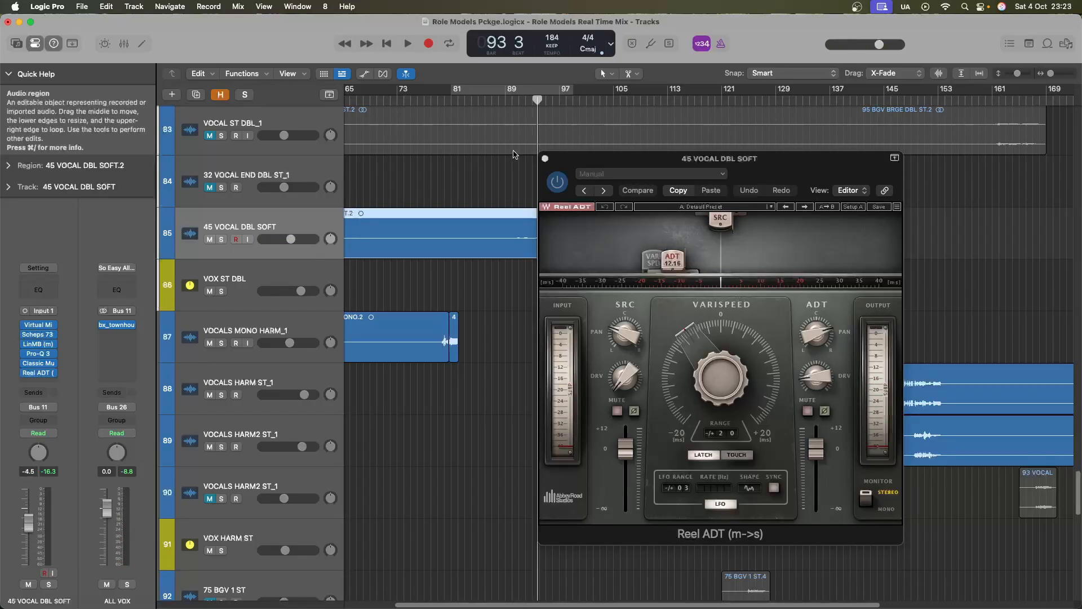
left_click(545, 159)
left_click(513, 99)
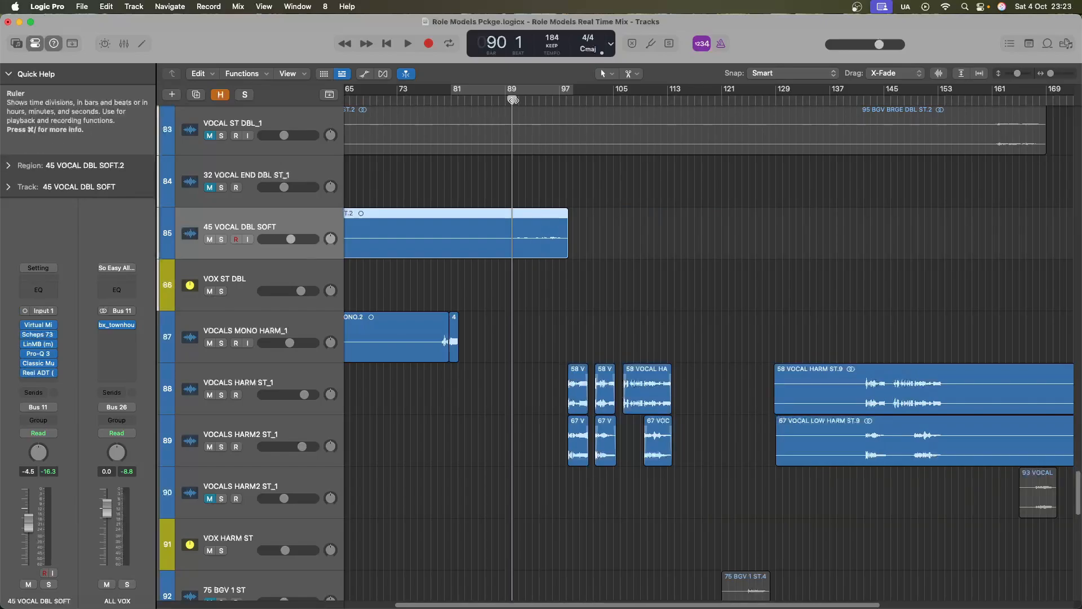
key("space")
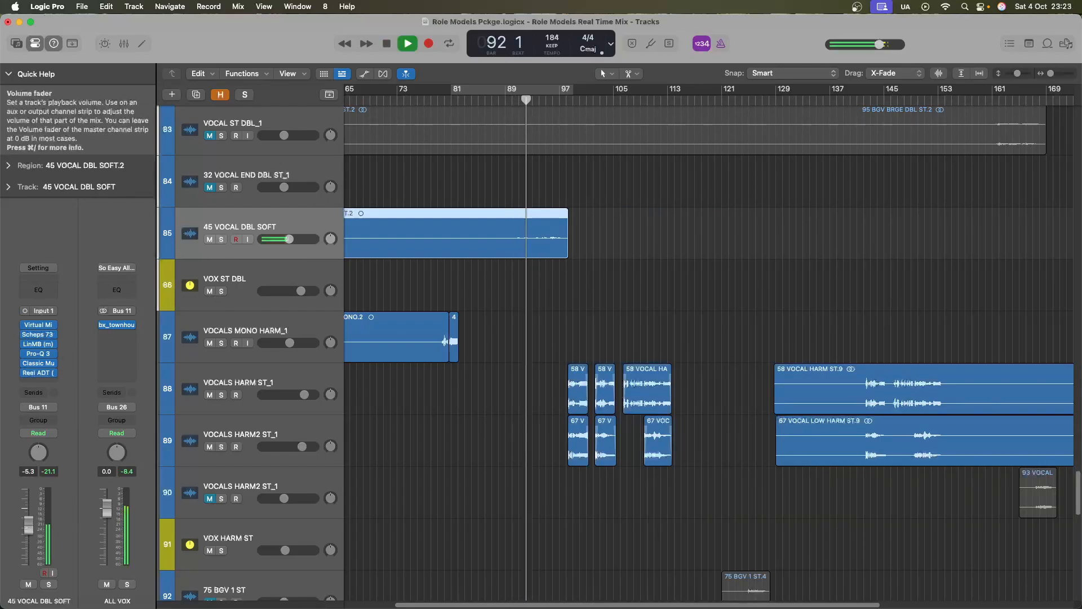
key("space")
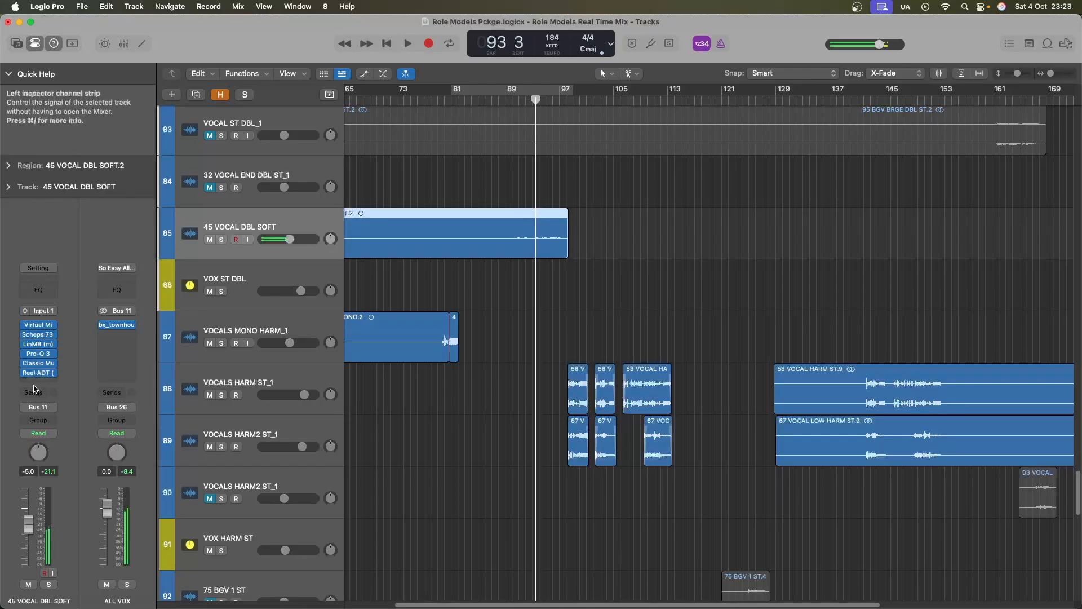
Add a send to Bus 17 (VOX DELAY) on the 45 VOCAL DBL SOFT track and turn up its level
left_click(36, 392)
mouse_move(84, 490)
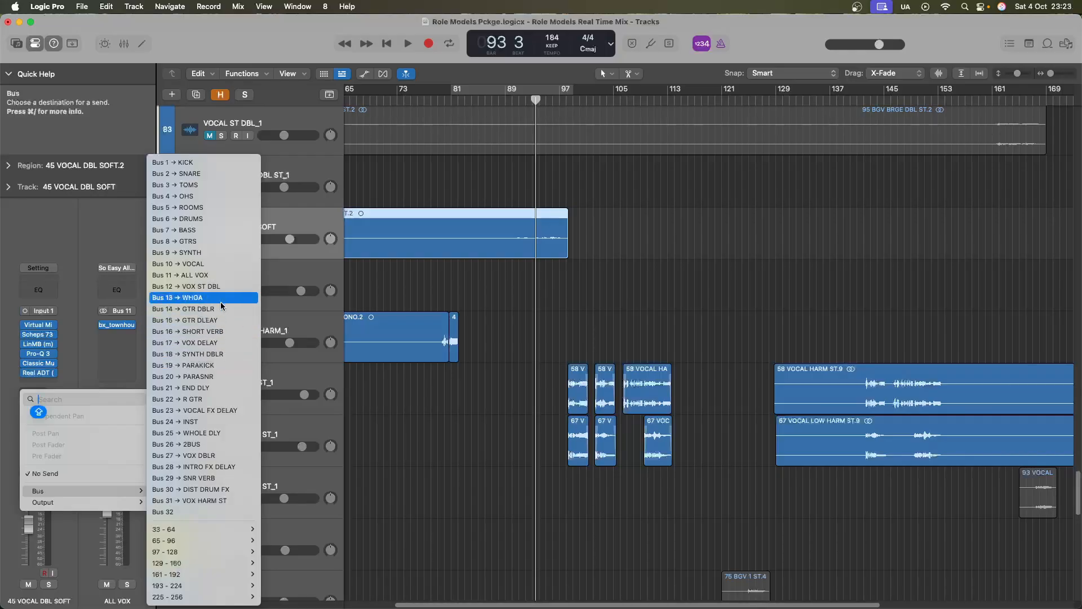
left_click(194, 342)
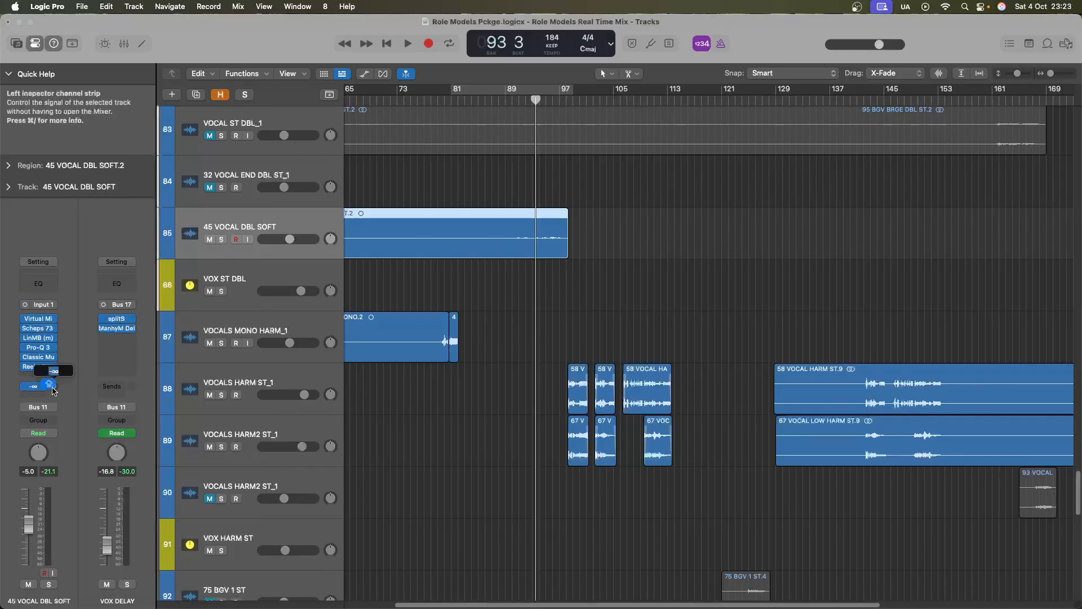
Compare the soft double muted and unmuted during playback, and raise its fader to -2.5 dB
key("space")
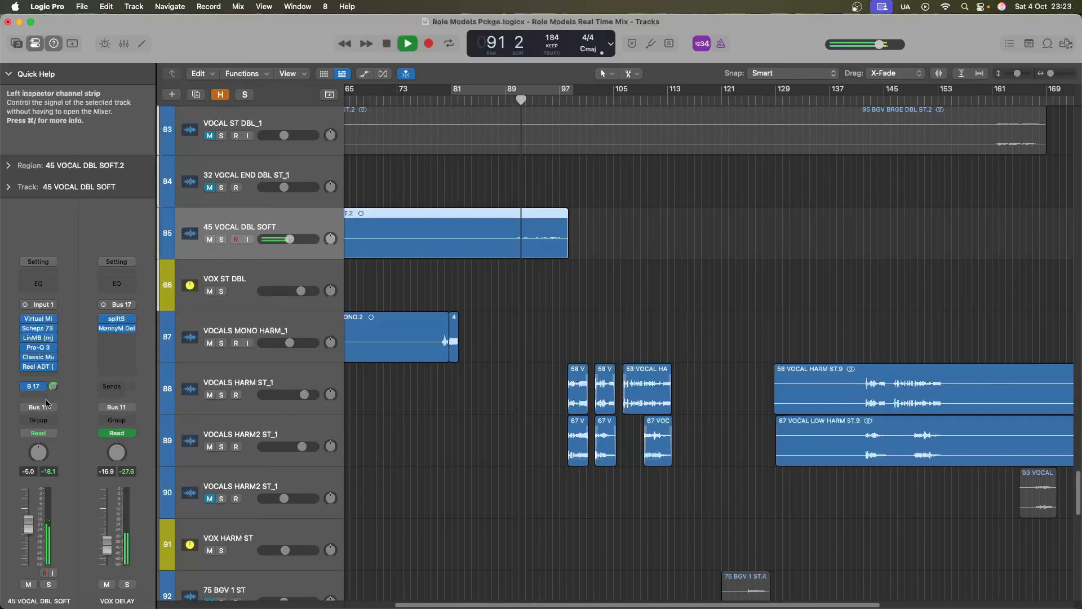
left_click(29, 584)
left_click(31, 584)
mouse_move(29, 529)
left_mouse_down()
mouse_move(29, 503)
mouse_move(29, 519)
left_mouse_up()
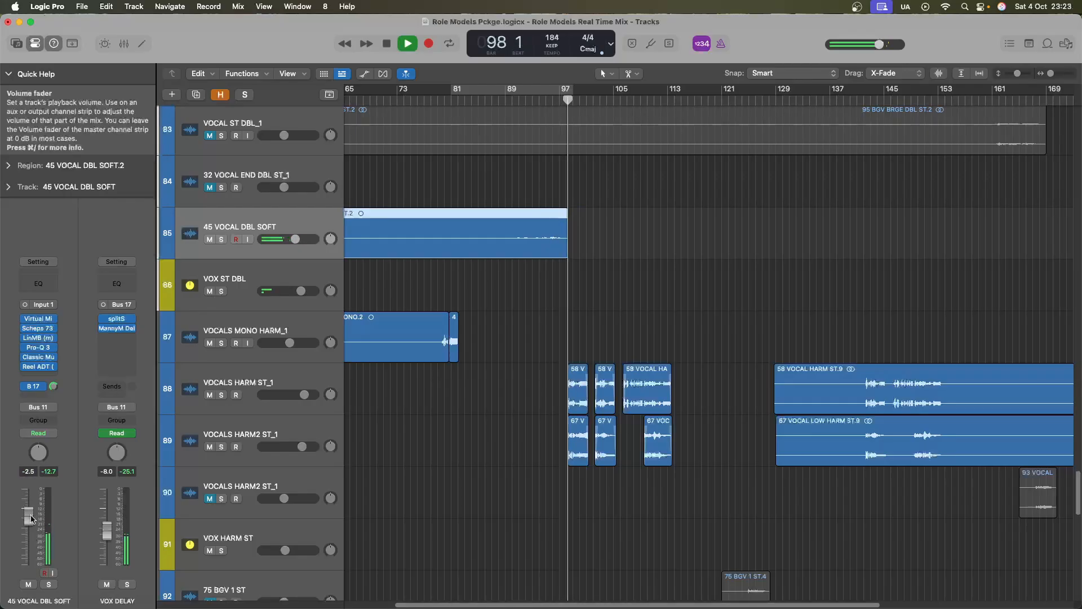
key("space")
Insert Pro-Q 3 after Reel ADT, with a bell cut near 520 Hz and a low-shelf cut of about -5.3 dB near 56 Hz
left_click(38, 376)
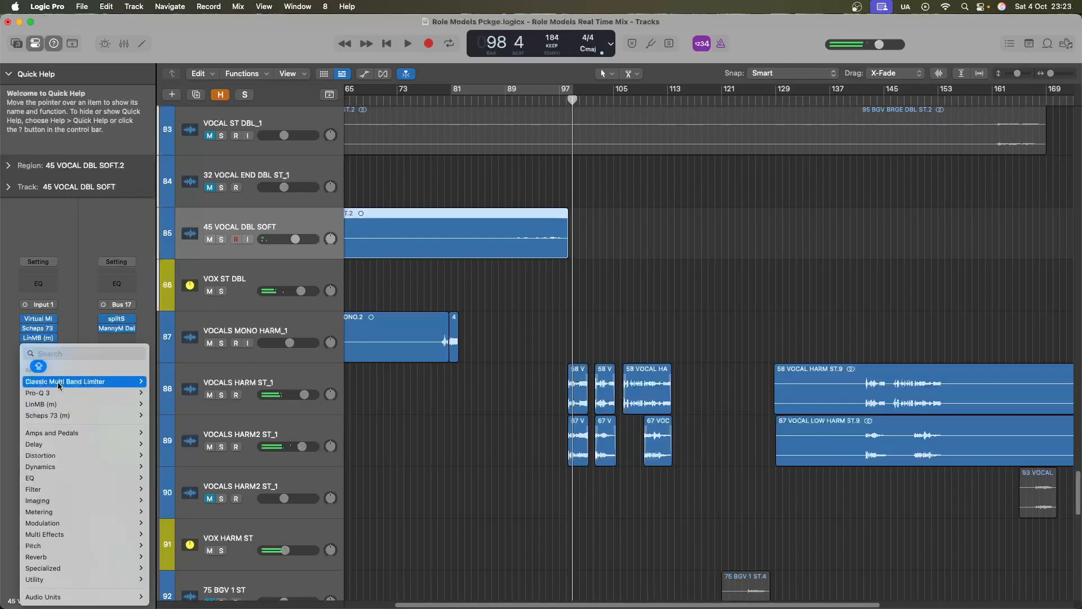
mouse_move(59, 393)
left_click(183, 394)
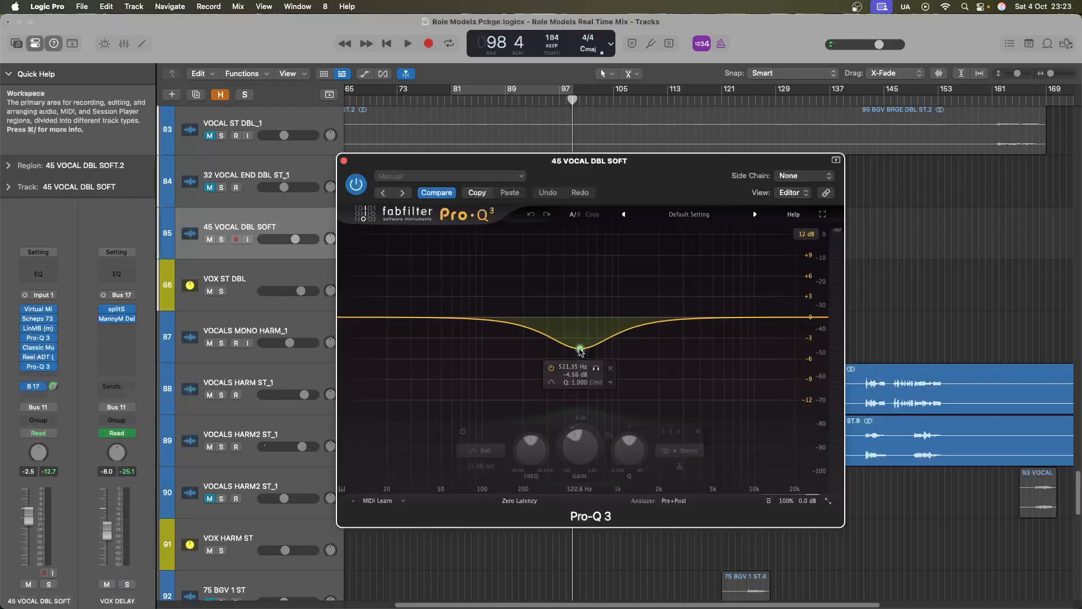
left_click_drag(345, 318, 448, 335)
key("space")
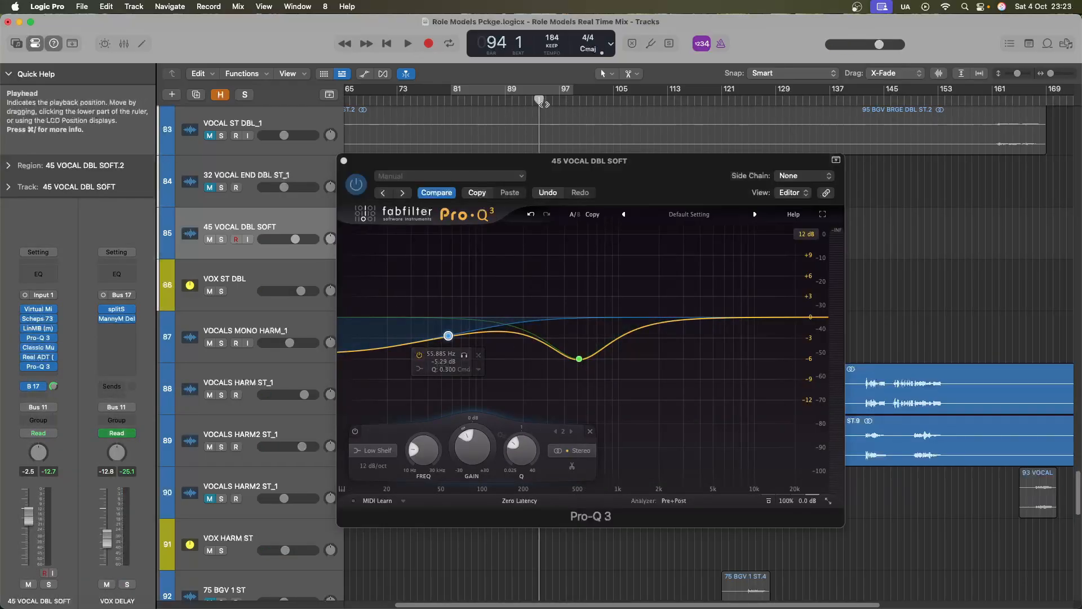
Refine the bell cut and move the low shelf to about 204 Hz at -9.3 dB, then close the Pro-Q 3 window
left_click_drag(496, 161, 738, 172)
left_click_drag(827, 371, 836, 379)
left_click_drag(690, 348, 766, 361)
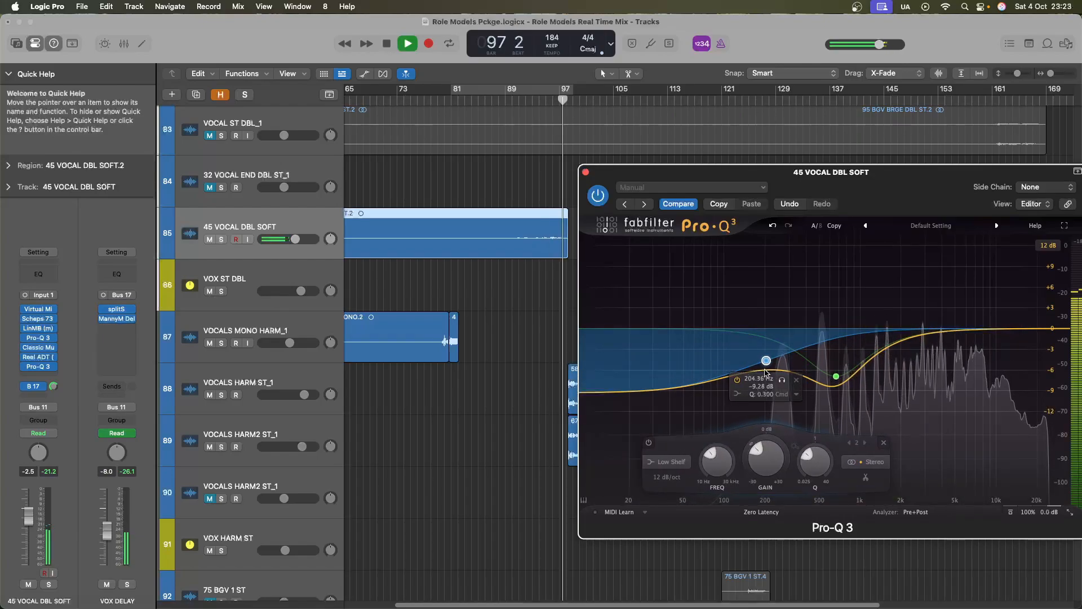
left_click(586, 172)
Replay the end of the 45 VOCAL DBL SOFT region and set the track's fader to -2.0 dB
scroll(586, 175, "down", 5)
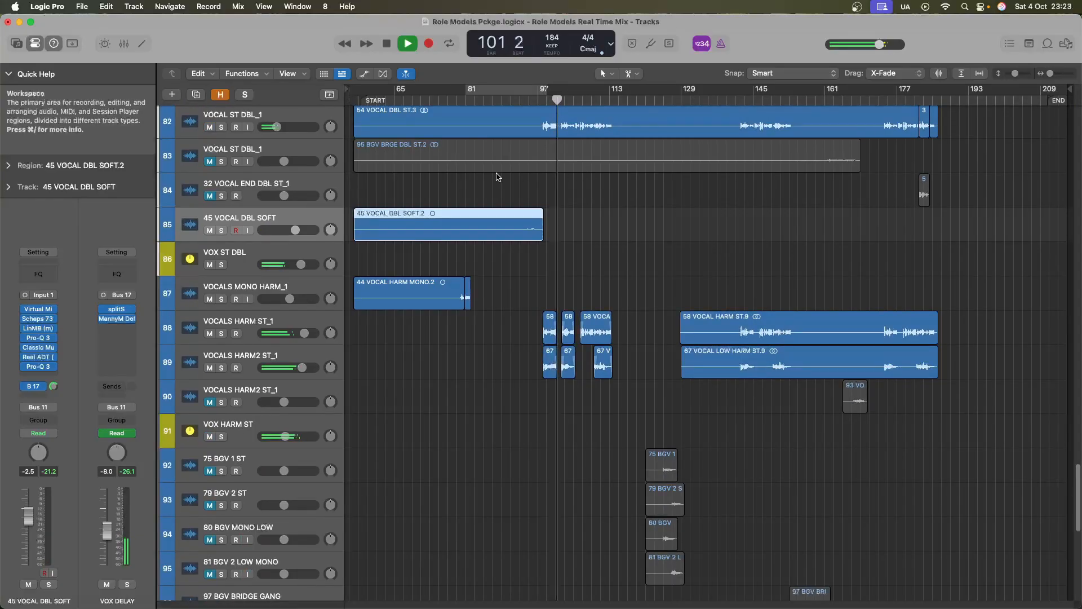
left_click(521, 99)
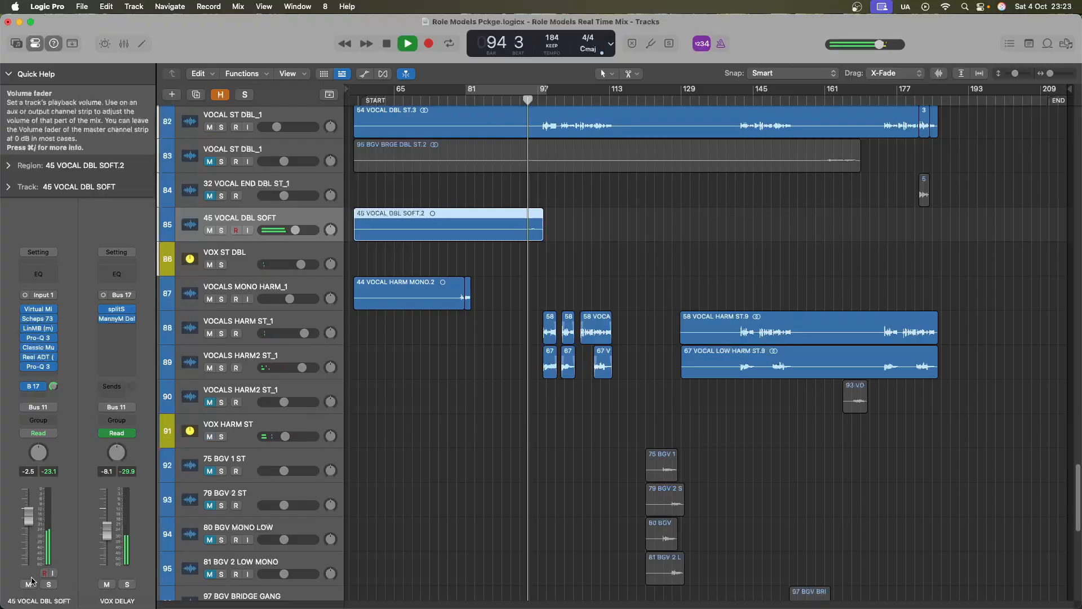
left_click_drag(28, 516, 28, 510)
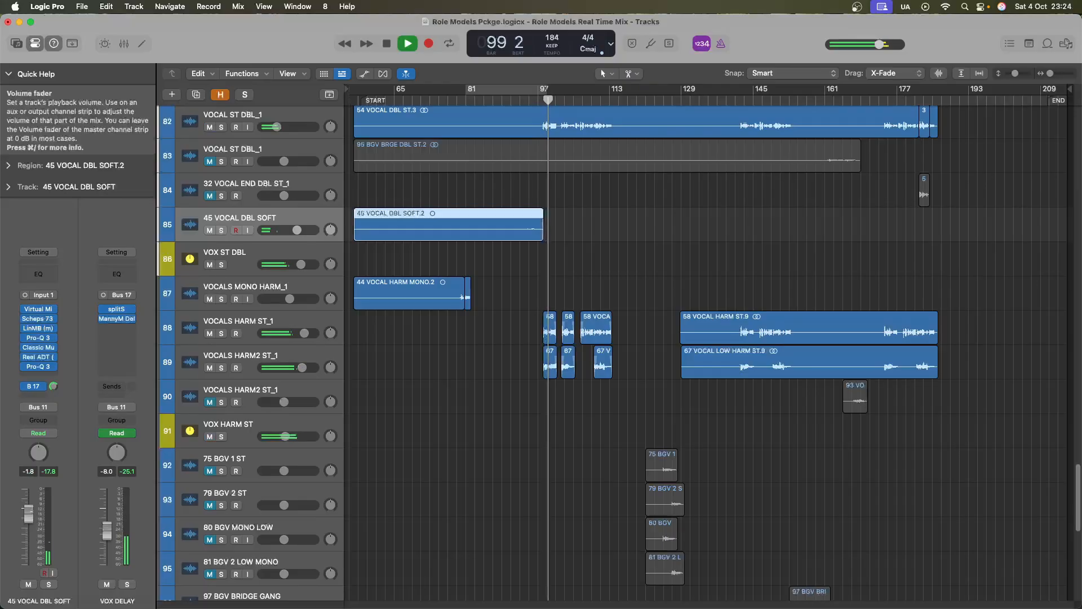
left_click_drag(28, 513, 32, 515)
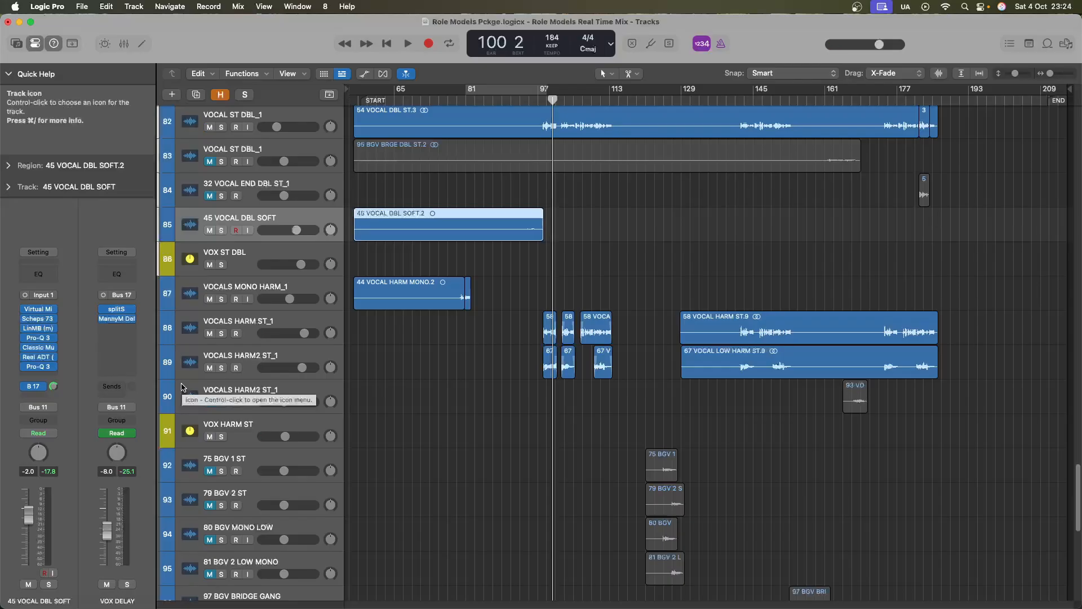
Unmute the VOCALS HARM2 ST_1 track that holds the bridge harmony region and play that section
key("super+Down")
key("super+Right")
key("super+Left")
key("super+Down")
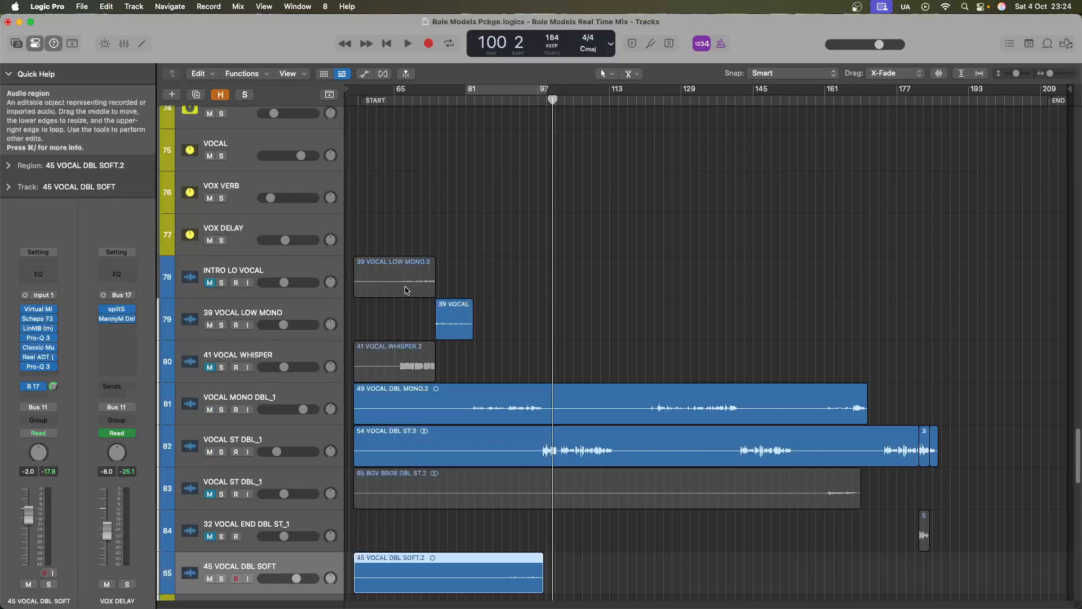
left_click(293, 475)
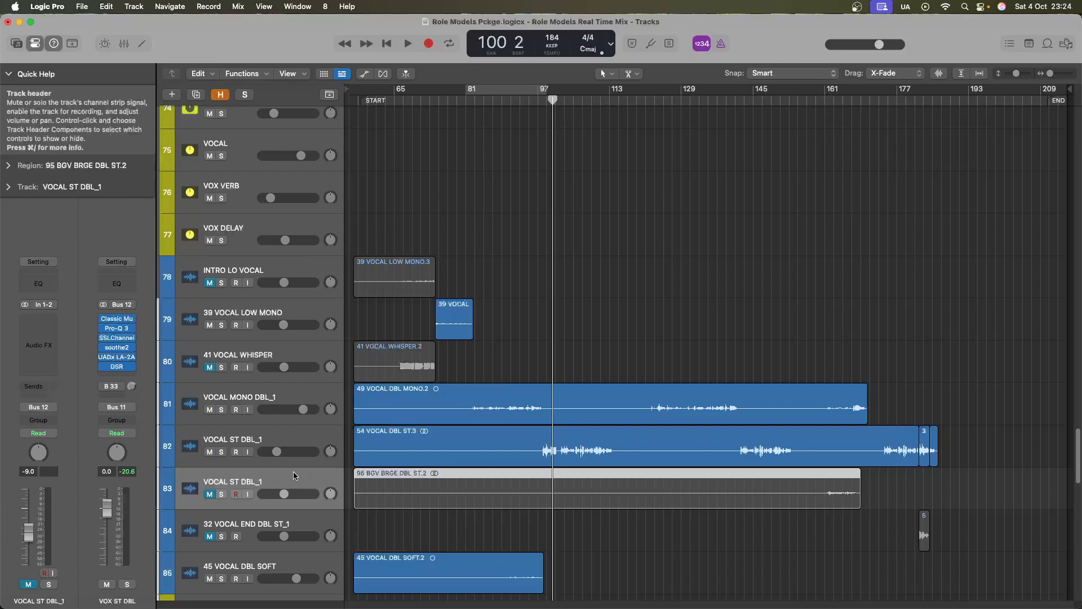
left_click(300, 517)
scroll(434, 511, "down", 5)
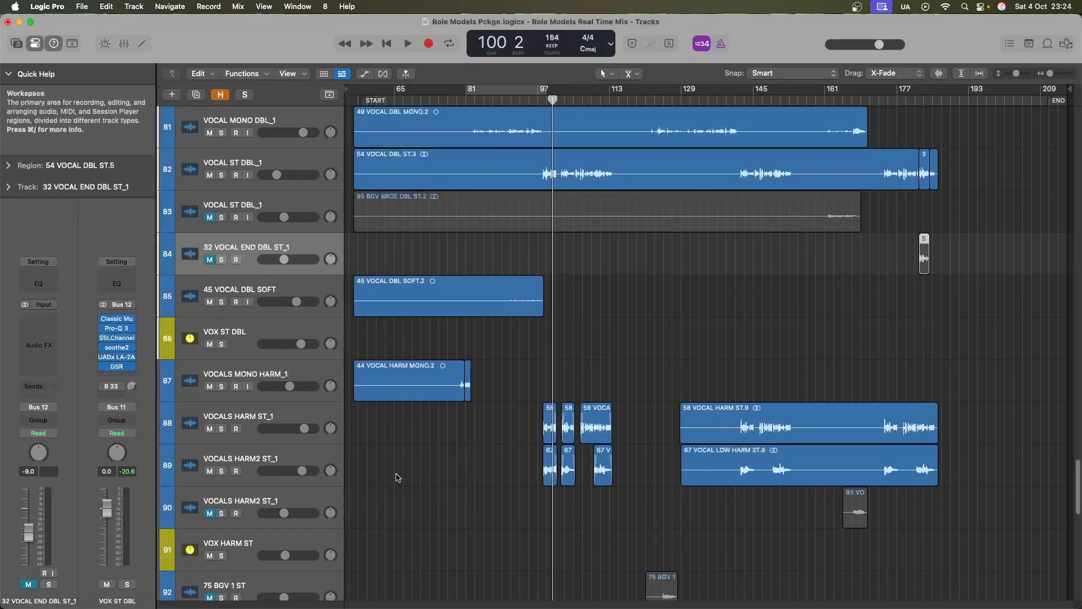
scroll(397, 476, "down", 3)
left_click(853, 101)
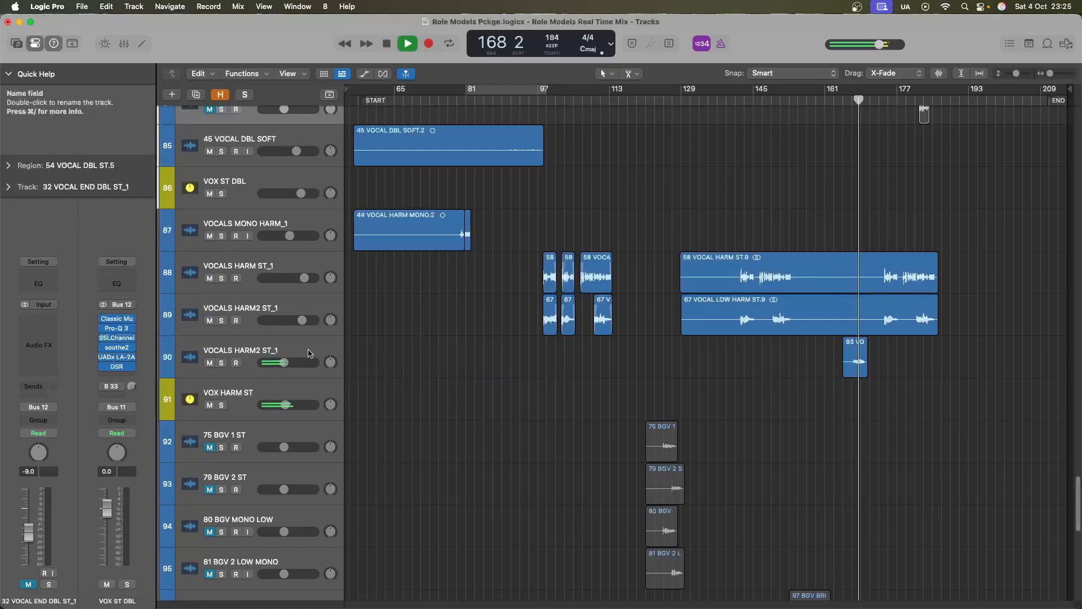
key("space")
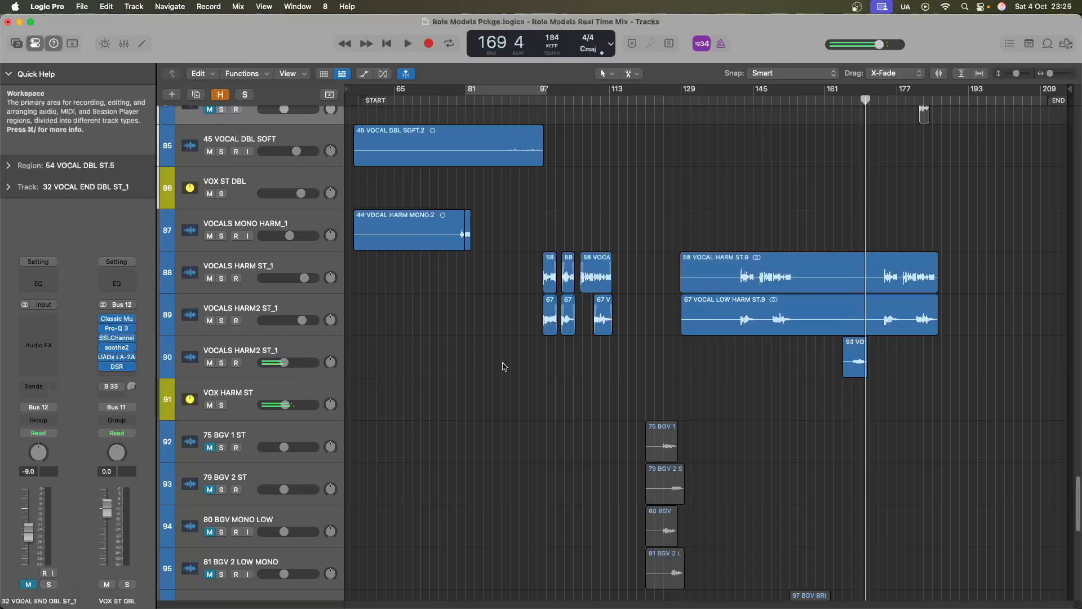
Inspect the VOX HARM ST and bridge harmony channel strips, and replay the bridge harmony region
left_click(502, 389)
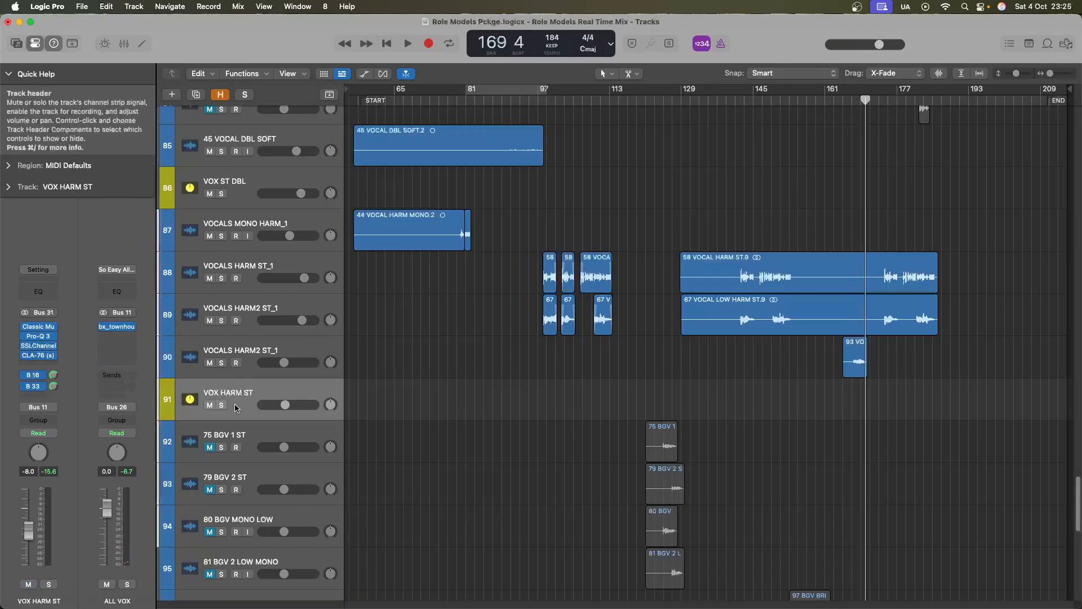
left_click(255, 370)
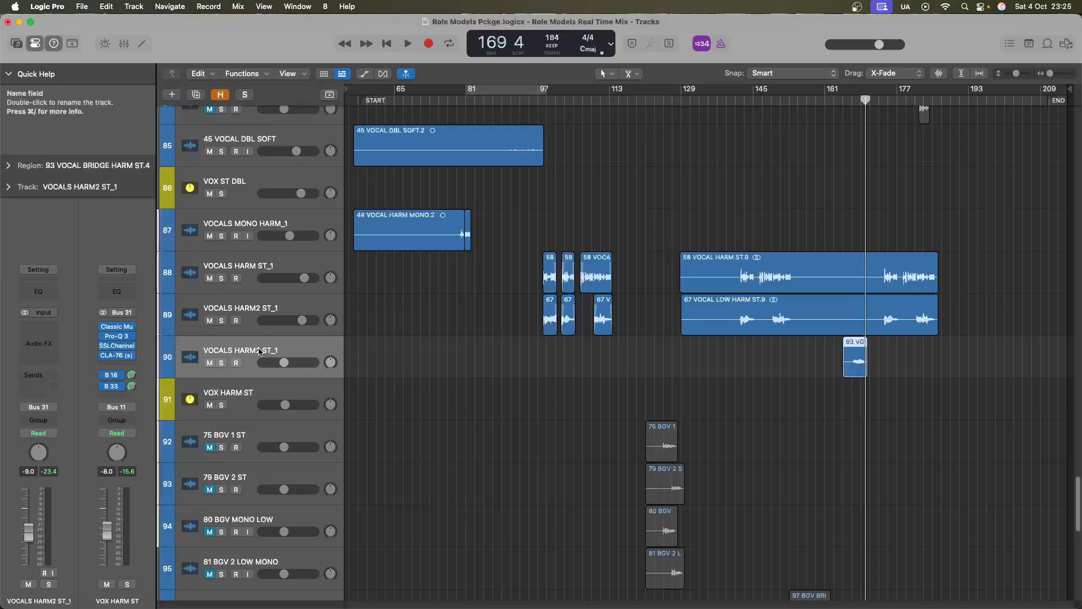
left_click(852, 101)
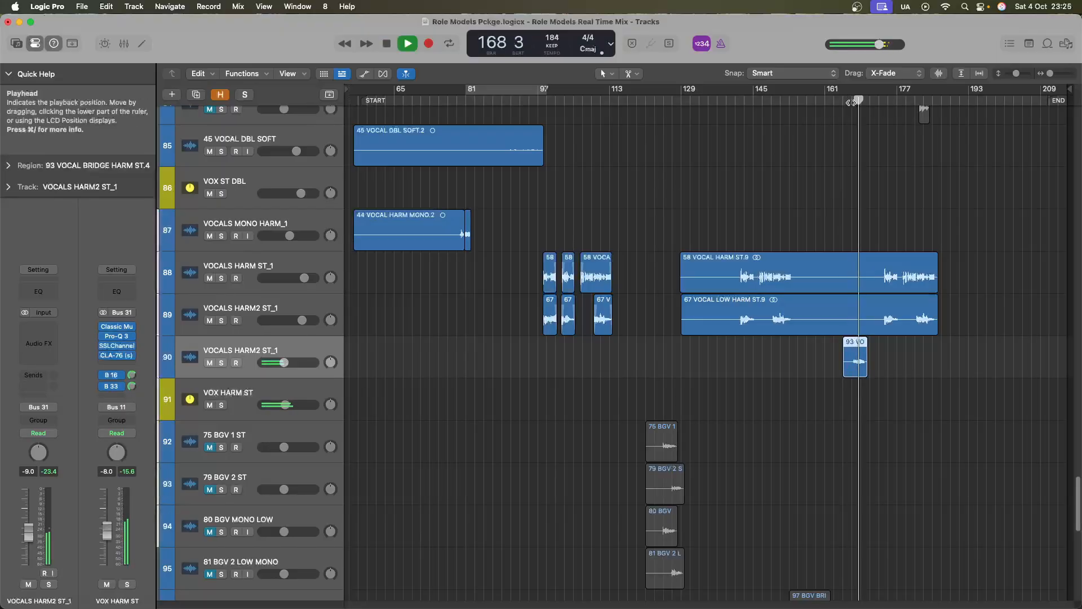
key("space")
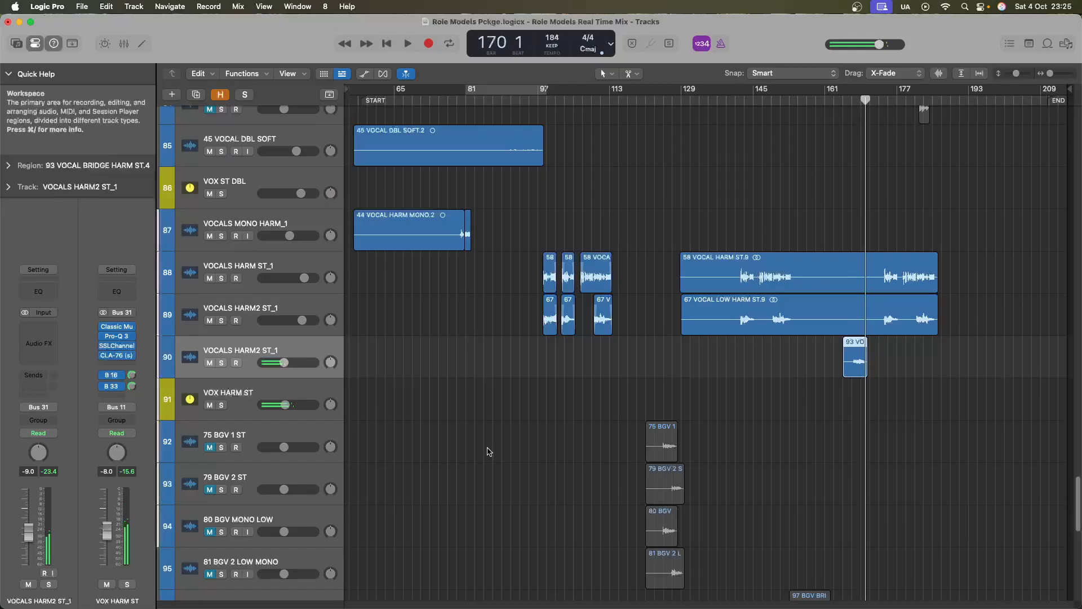
Unmute the VOCAL ST DBL_1 track containing the 95 BGV BRGE DBL ST.2 region and play it from bar 161
scroll(488, 451, "down", 5)
scroll(488, 451, "up", 5)
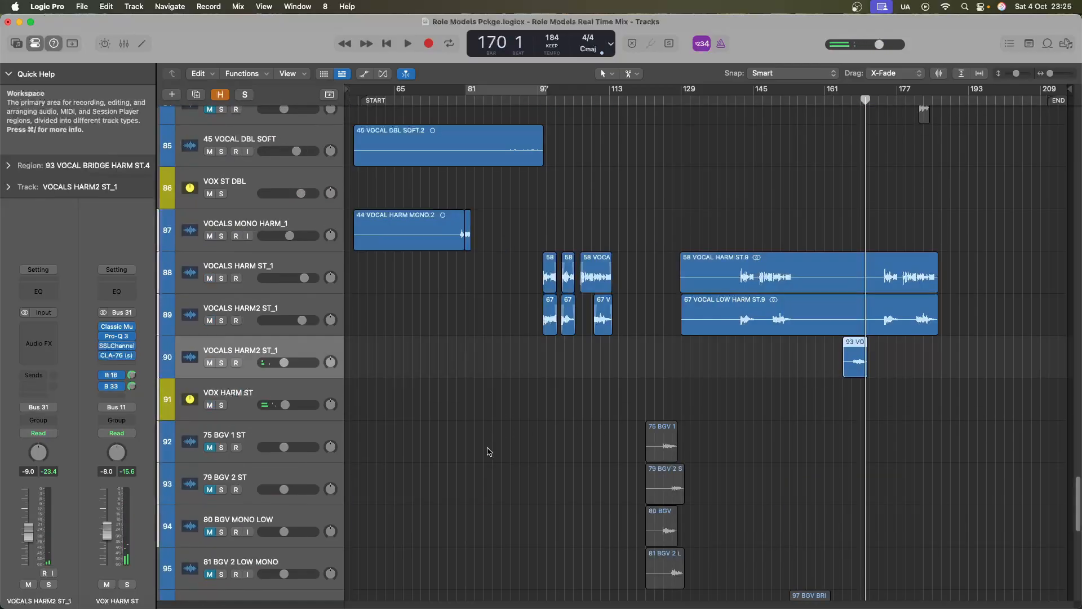
scroll(344, 422, "down", 1)
scroll(343, 421, "down", 5)
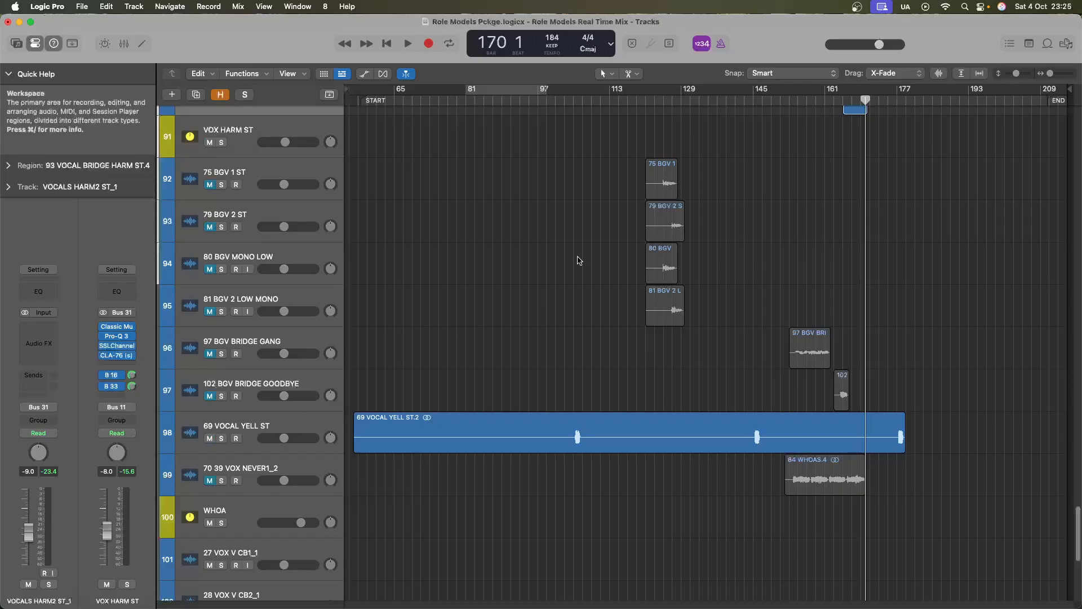
scroll(578, 261, "up", 11)
left_click(224, 267)
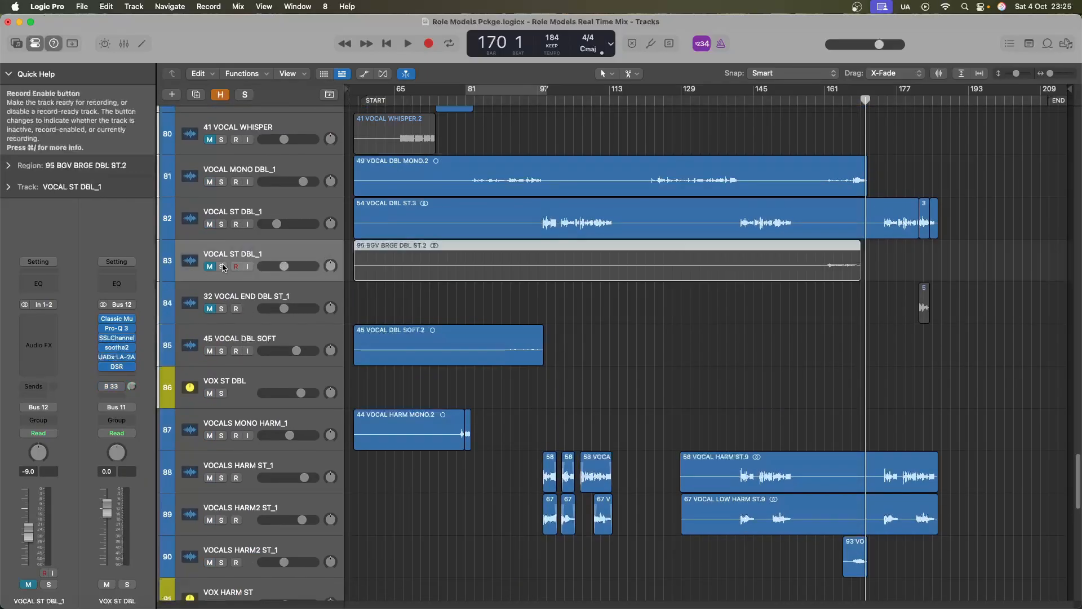
left_click(210, 266)
left_click(826, 101)
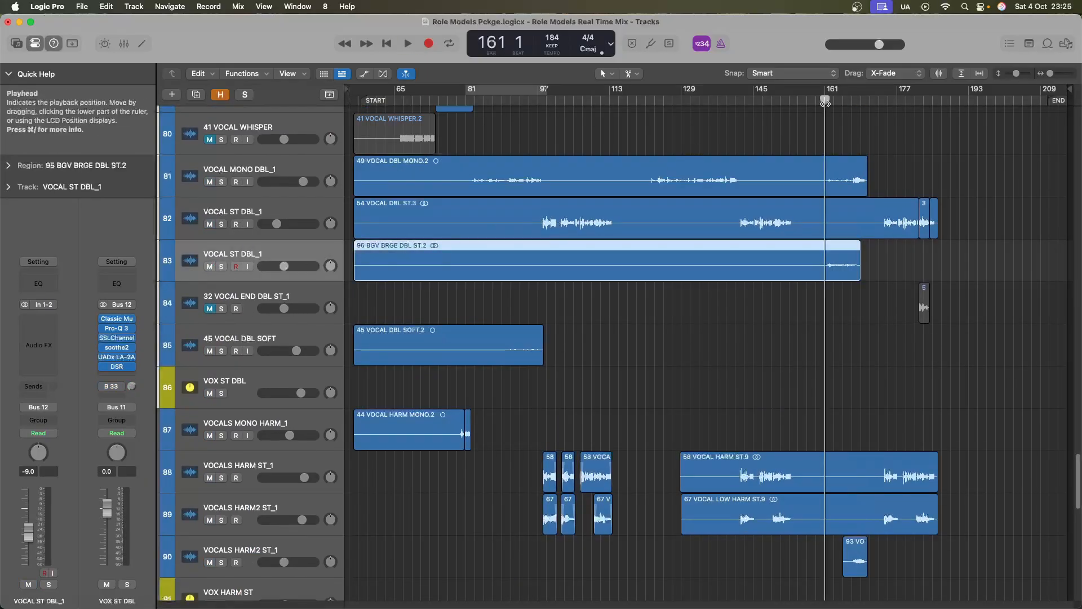
key("space")
key("super+Down")
key("super+Right")
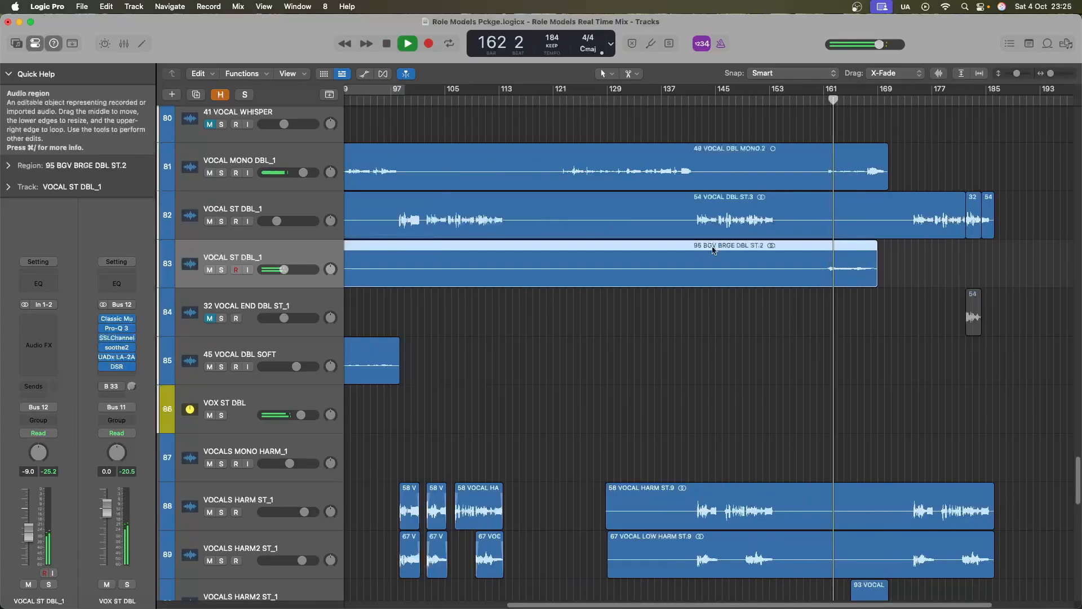
Listen to the bridge section up to bar 168 while checking the main vocal and double tracks
scroll(620, 293, "up", 1)
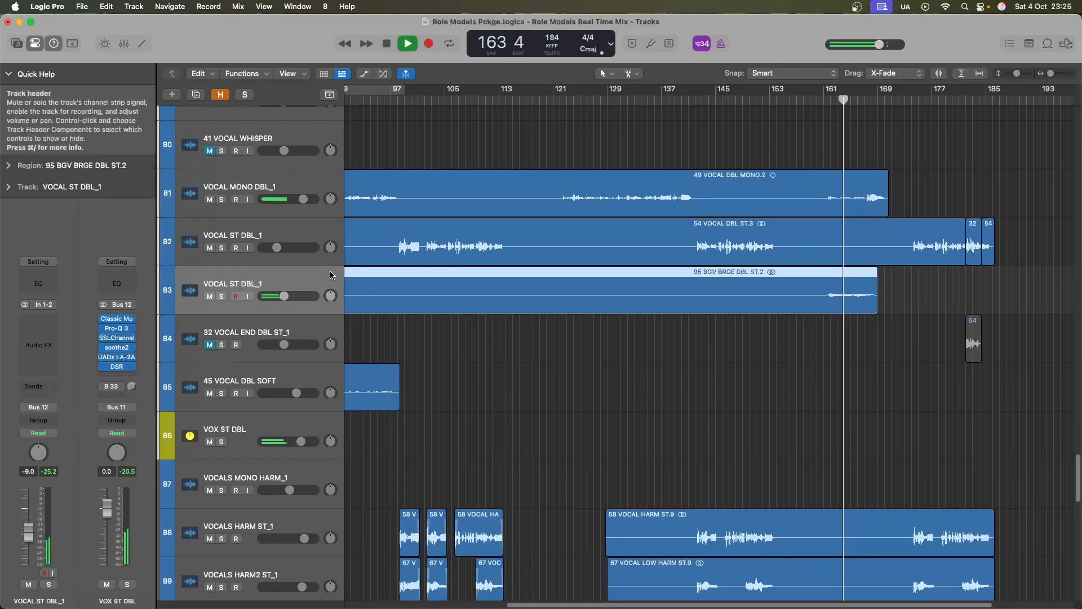
scroll(330, 275, "up", 5)
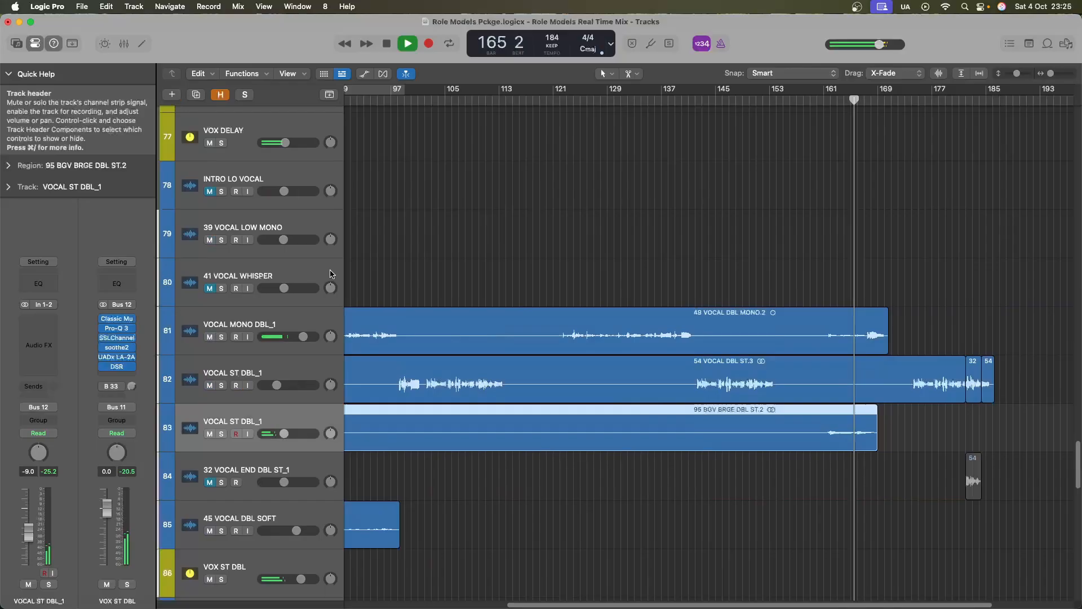
scroll(331, 274, "up", 12)
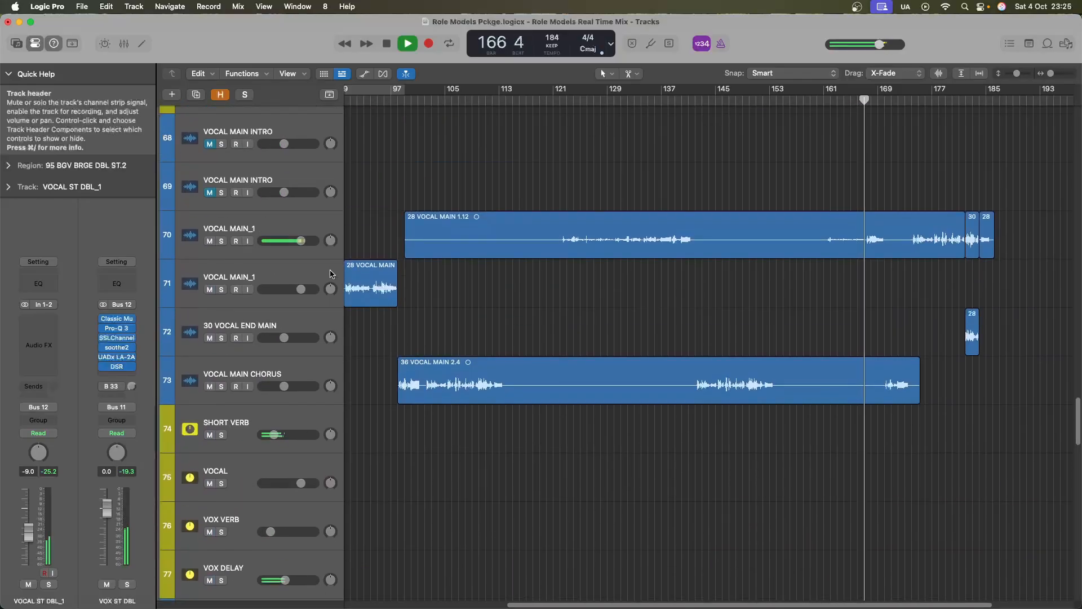
scroll(331, 274, "down", 13)
key("space")
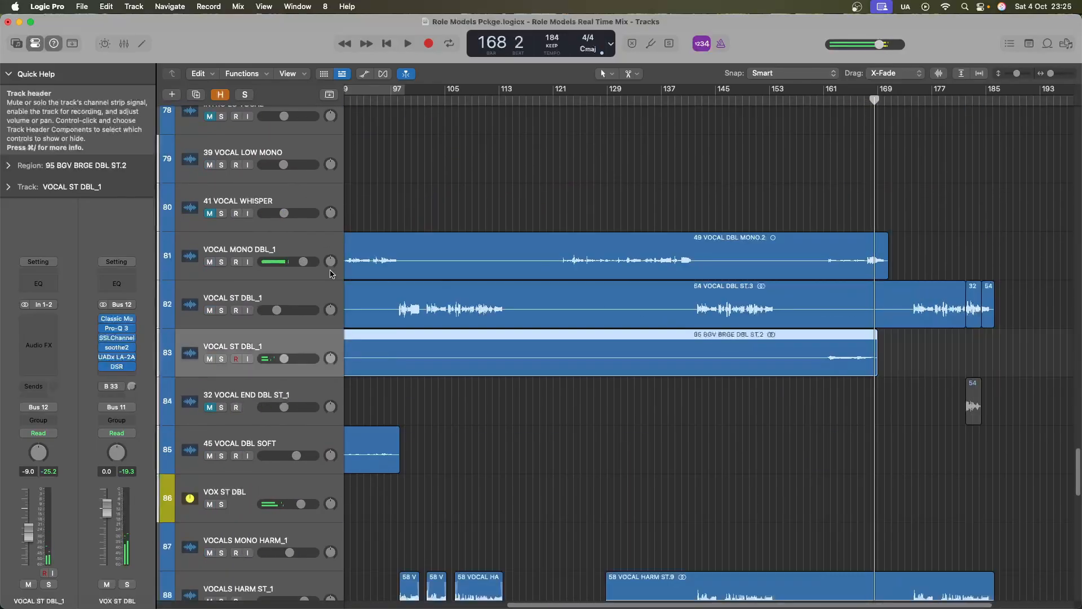
Cut the bridge section out of the 54 VOCAL DBL ST.3 region and fill the gap with the matching 95 BGV BRGE DBL section
key("super+Down")
left_click(314, 275)
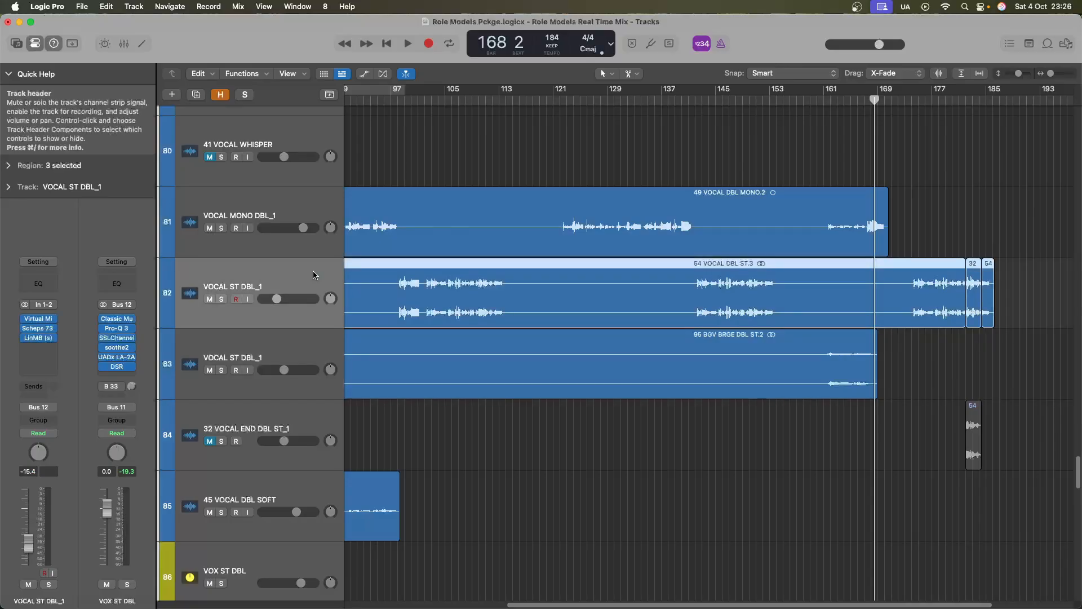
left_click(471, 340)
key("super+Down")
key("super+Right")
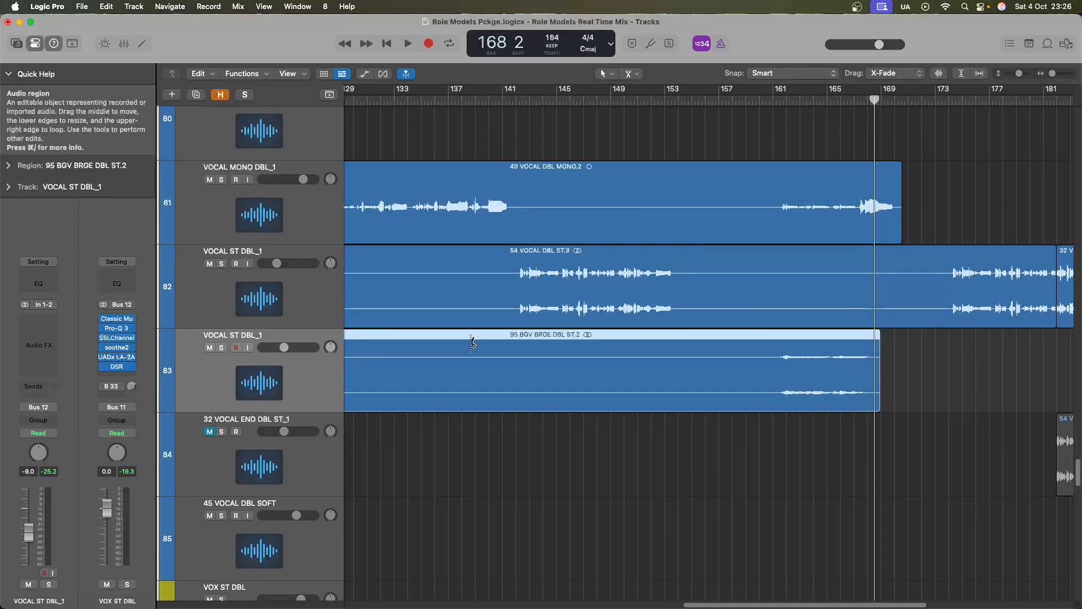
left_click(768, 314)
left_click(759, 314, "super")
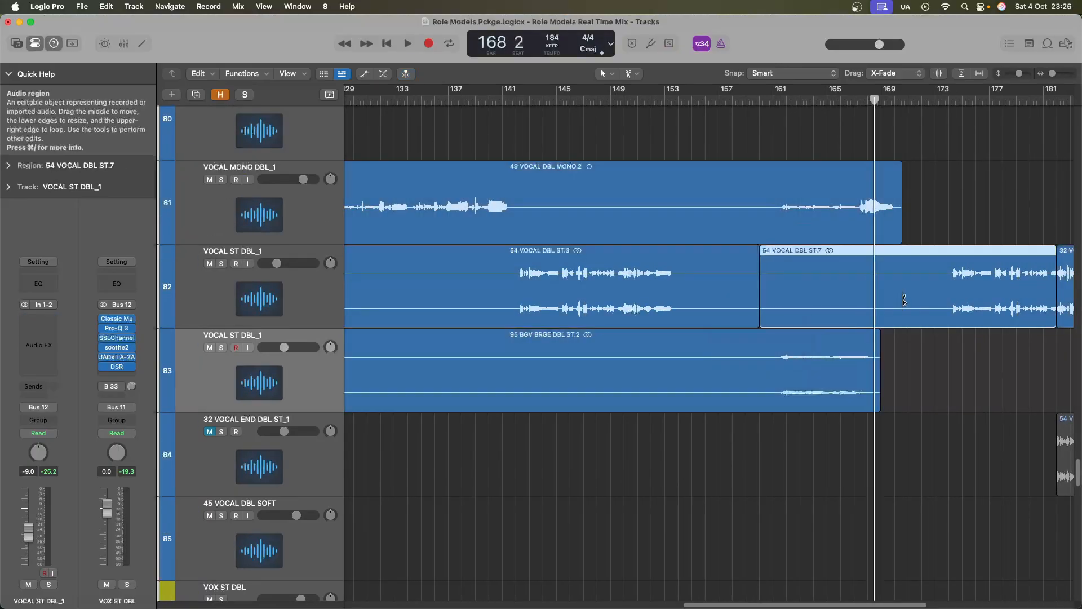
left_click(882, 312, "super")
left_click(845, 310)
key("Delete")
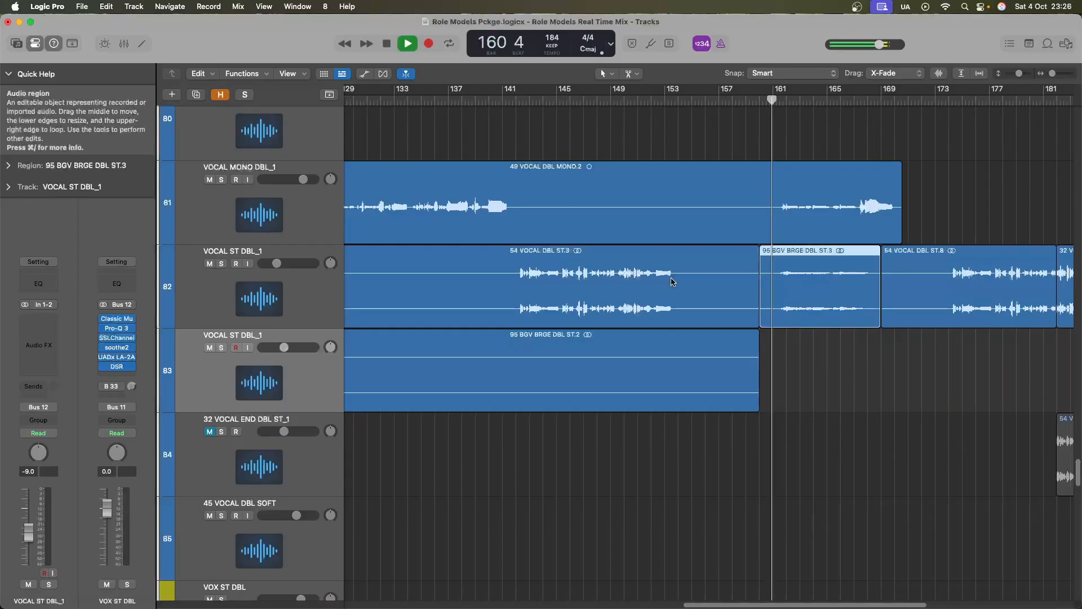
Play the bridge, return the 95 BGV BRGE DBL ST.3 region to track 83 at bar 160, and delete that track's leftover ST.2 region
key("super+Up")
key("super+Left")
key("super+Left")
key("super+Up")
key("super+Up")
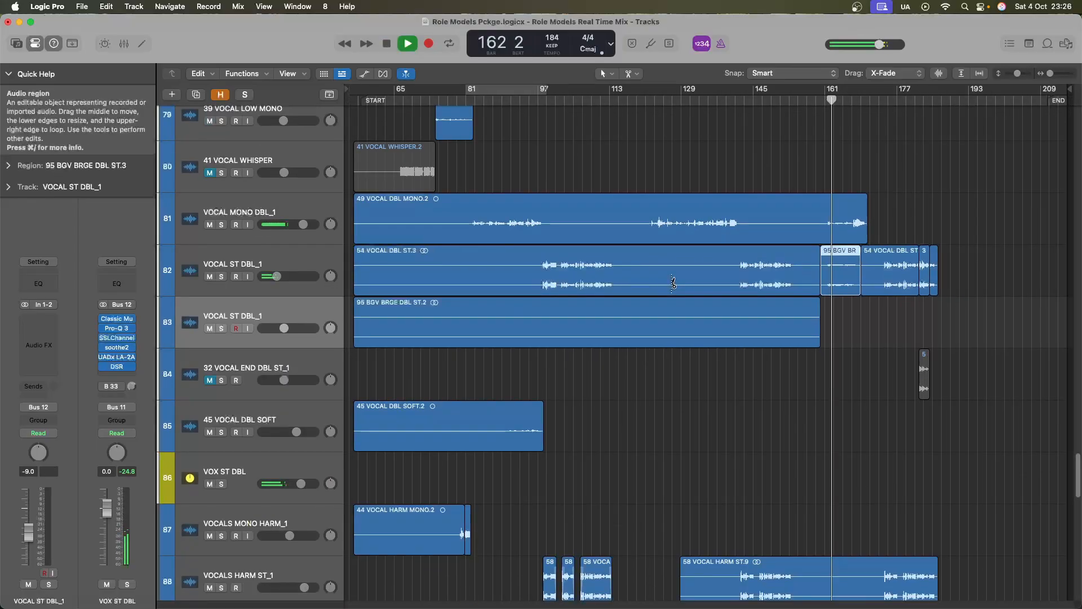
left_click(296, 256)
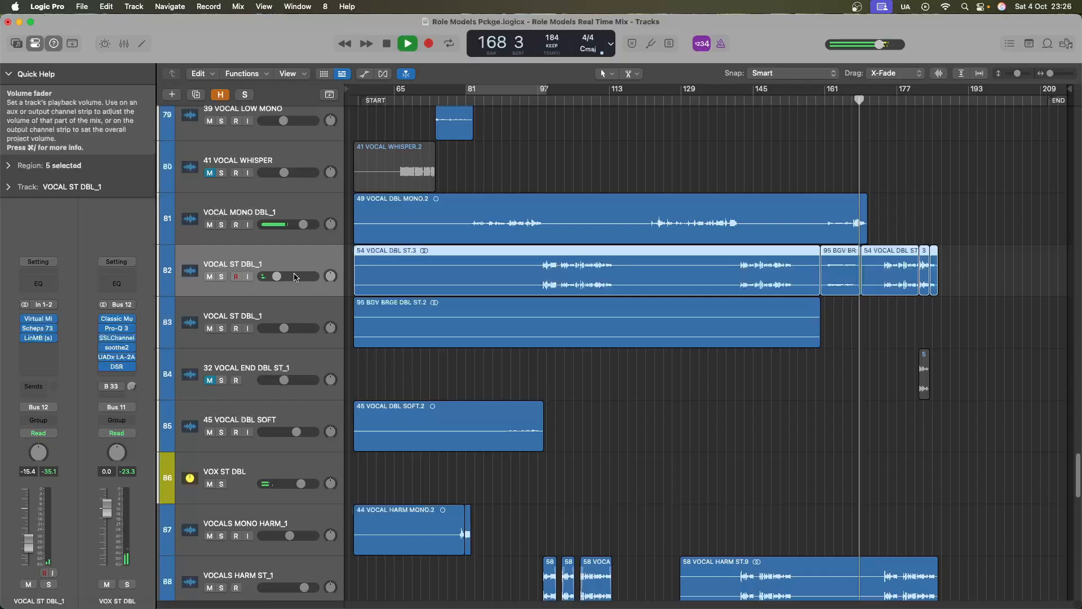
left_click_drag(849, 294, 848, 322)
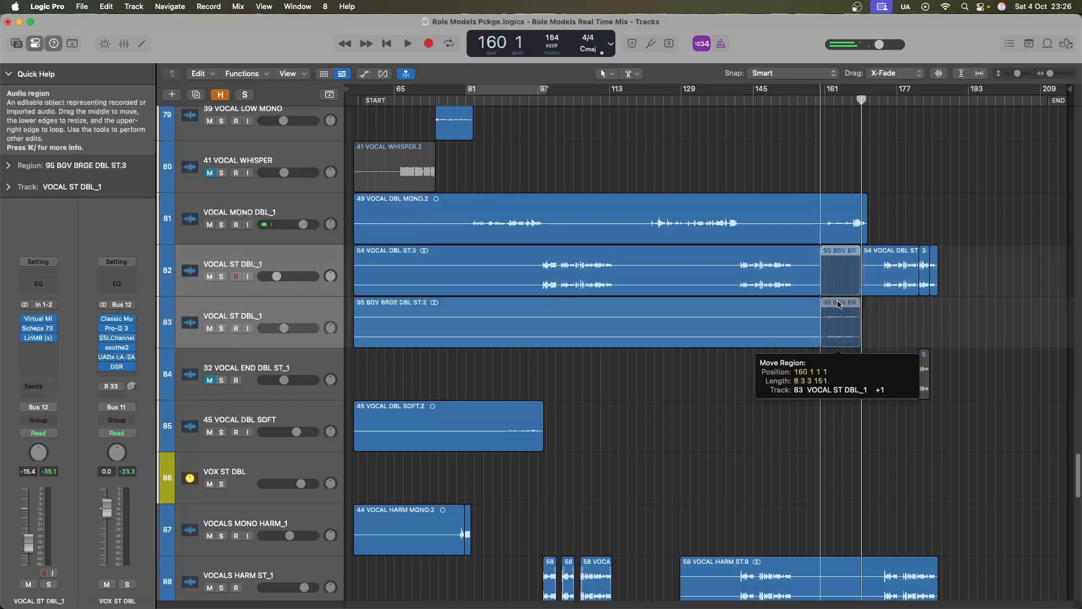
left_click(738, 325)
Copy the Virtual Mix, Scheps 73 and LinMB effects from the neighbouring stereo double onto track 83, VOCAL ST DBL_1
key("x")
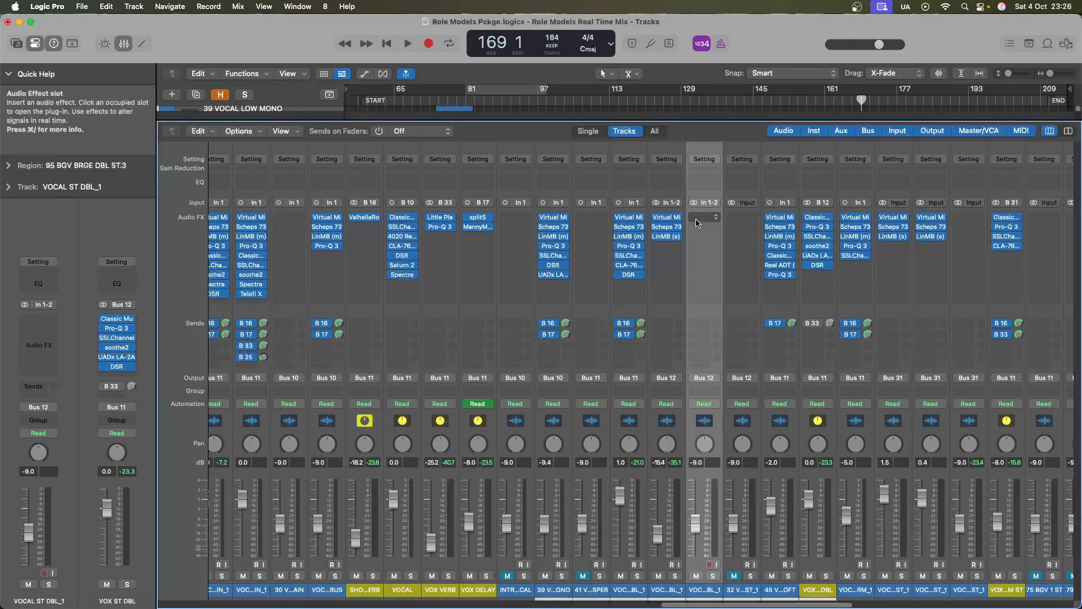
key("super+w")
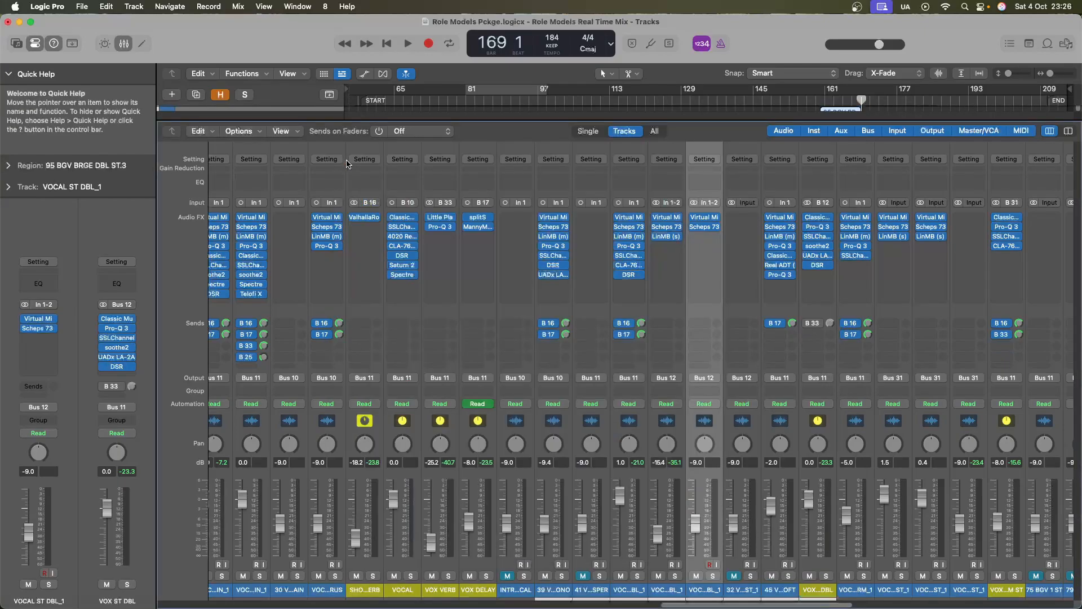
key("x")
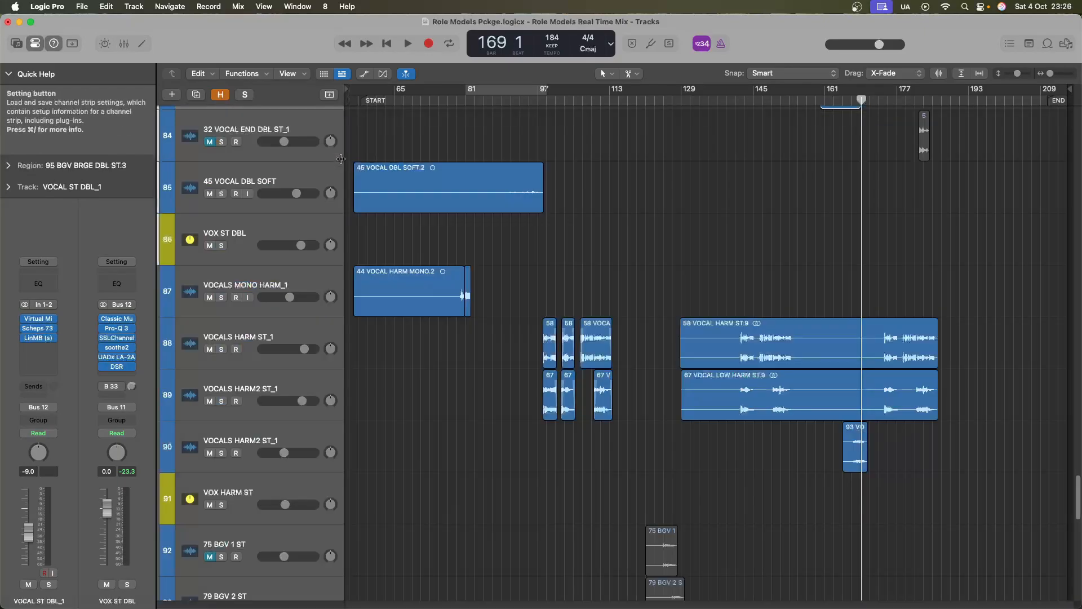
Play the 93 VOCAL BRIDGE HARM ST.4 region and raise its track's fader to -1.9 dB
left_click(854, 446)
key("space")
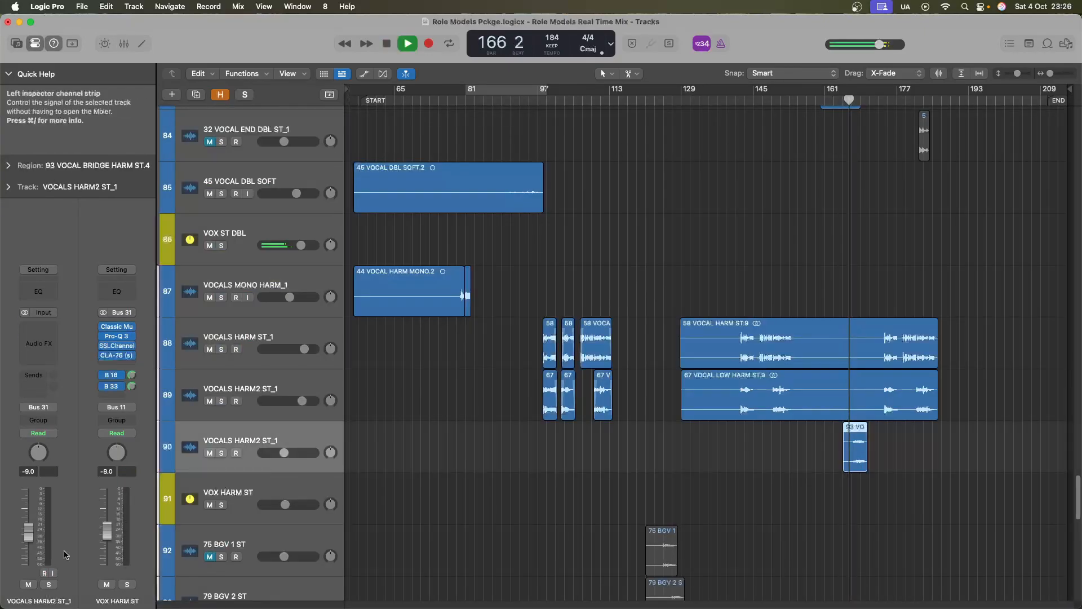
left_click_drag(29, 530, 30, 520)
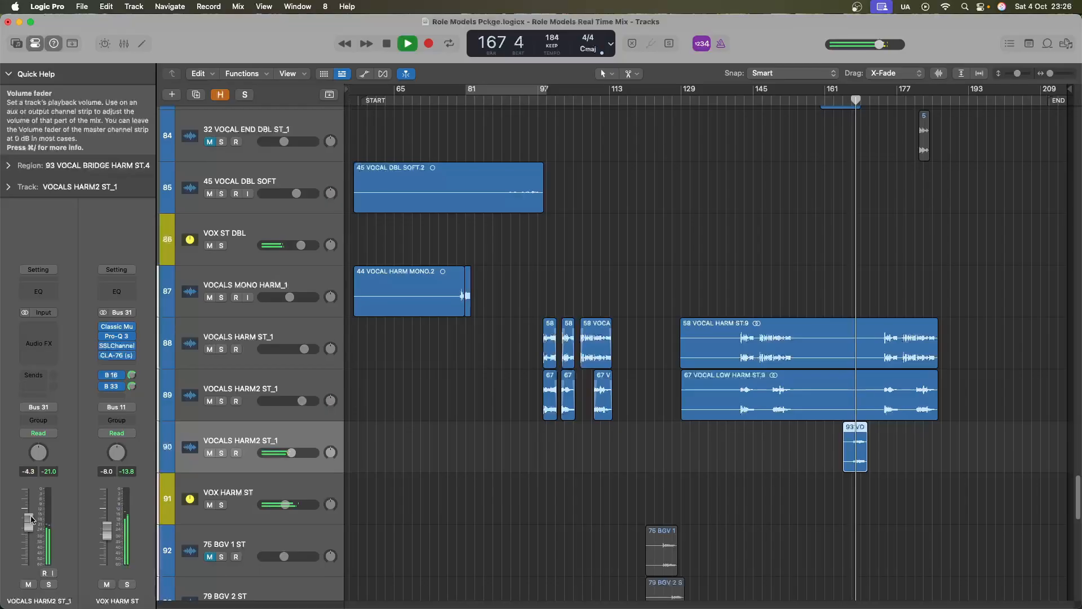
key("space")
scroll(460, 340, "up", 3)
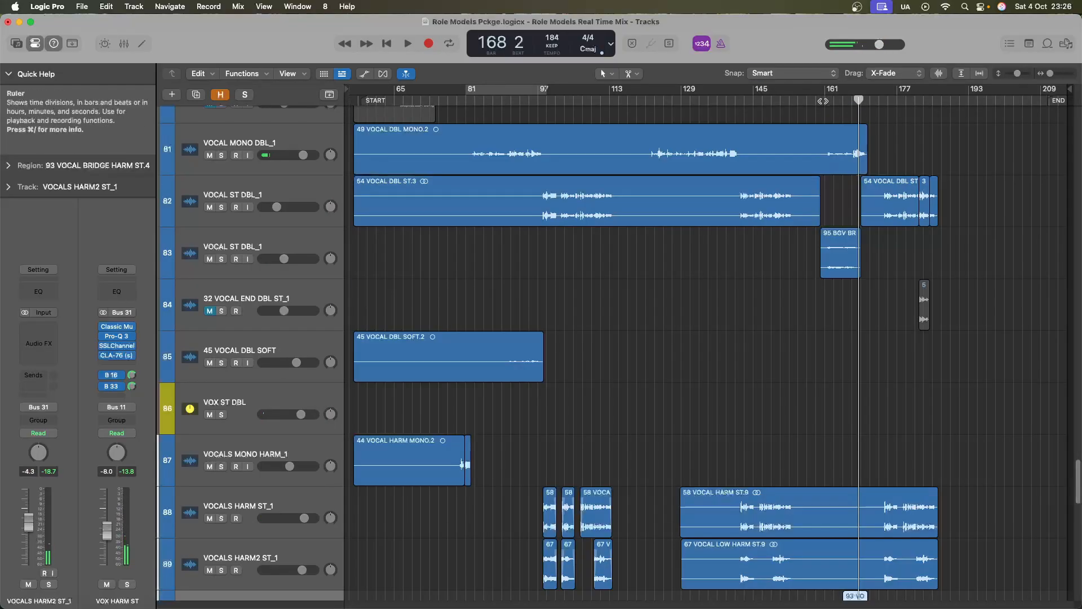
key("space")
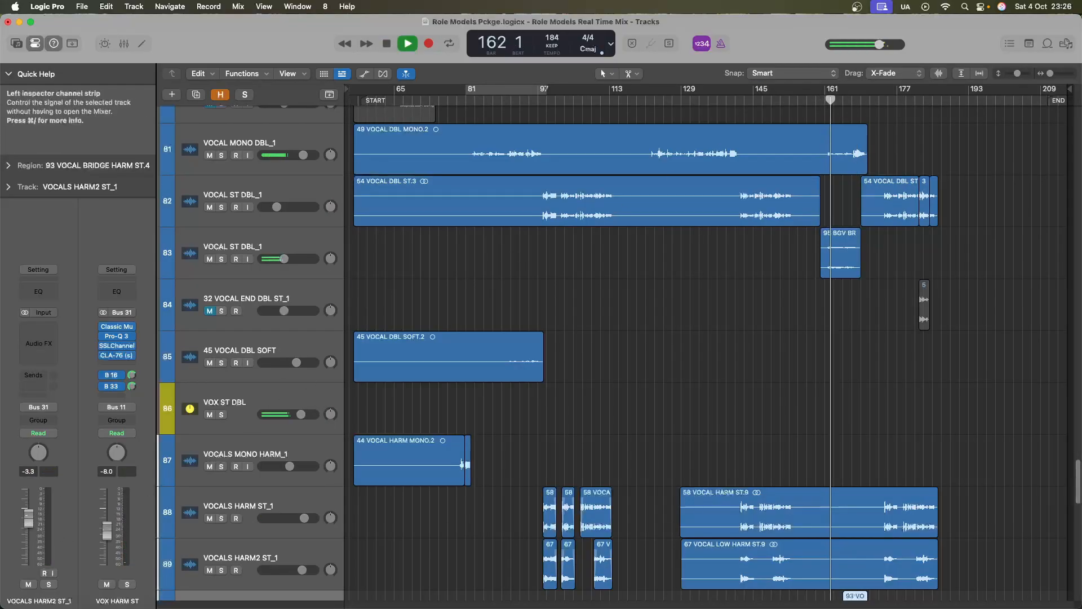
key("space")
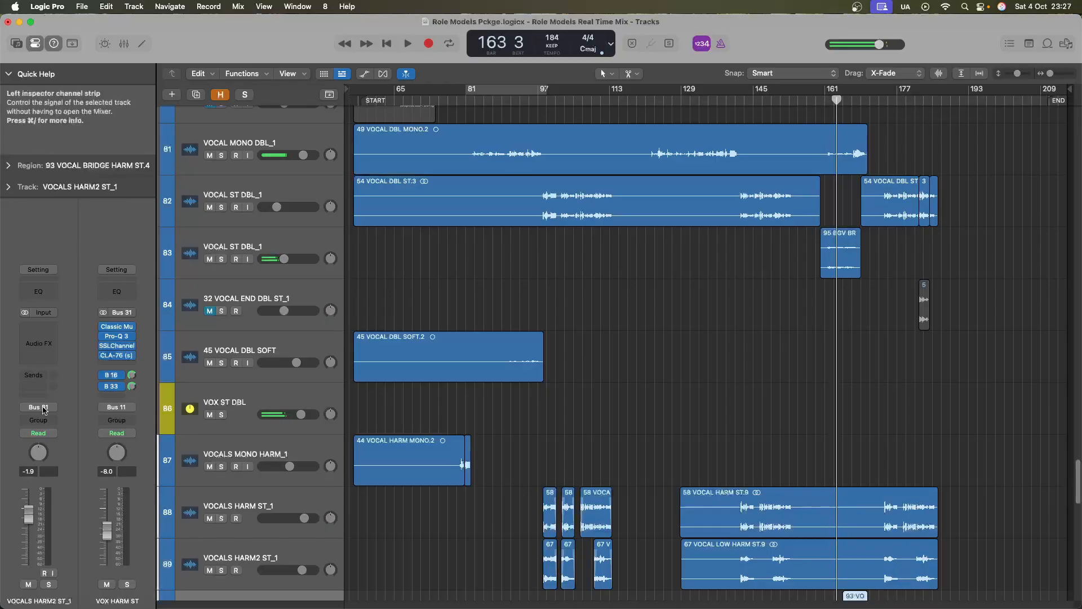
Play the bridge double on track 83 from bar 159 and raise the track's fader to 2.0 dB
left_click(298, 244)
scroll(497, 235, "up", 3)
left_click(815, 101)
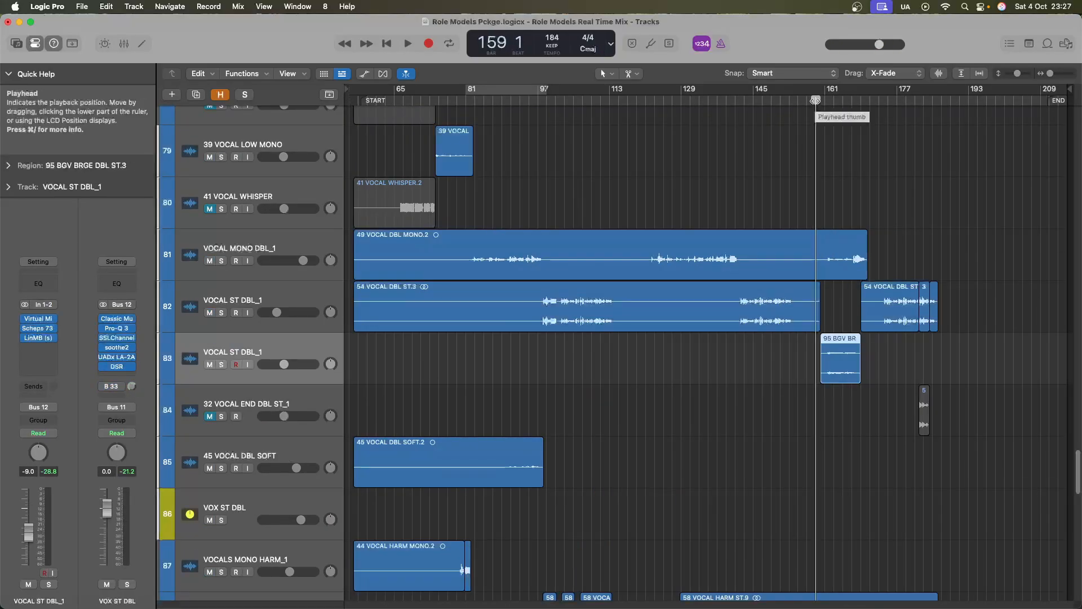
key("space")
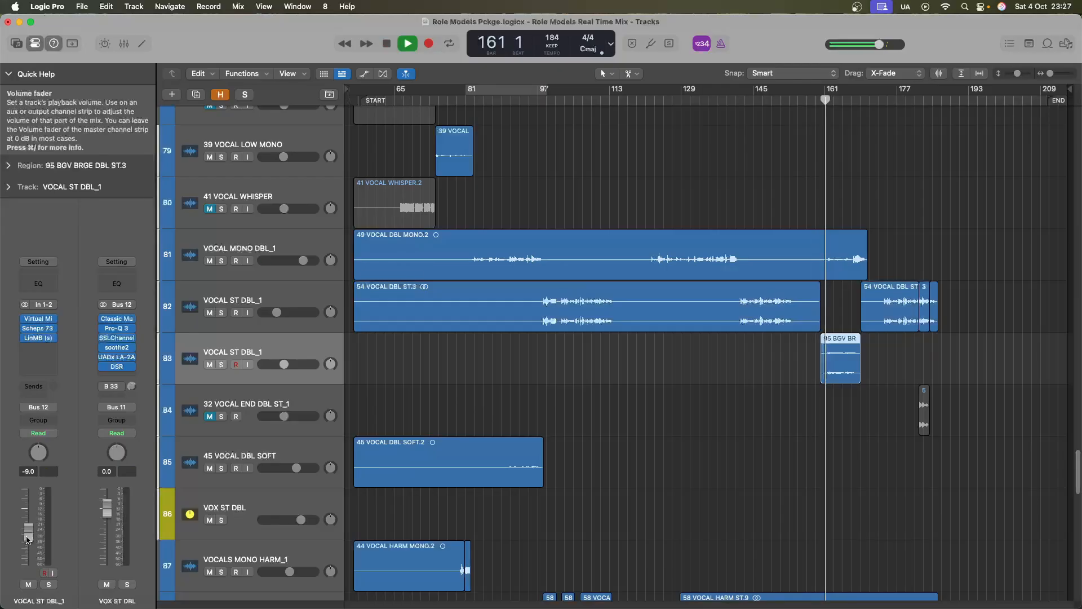
left_click_drag(28, 538, 28, 502)
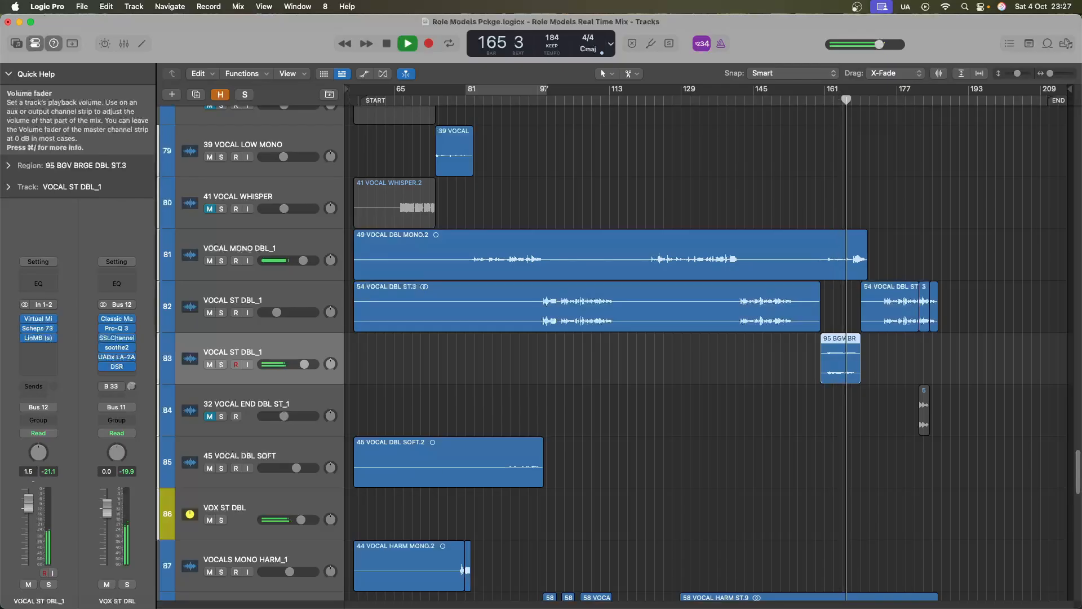
left_click_drag(29, 504, 28, 501)
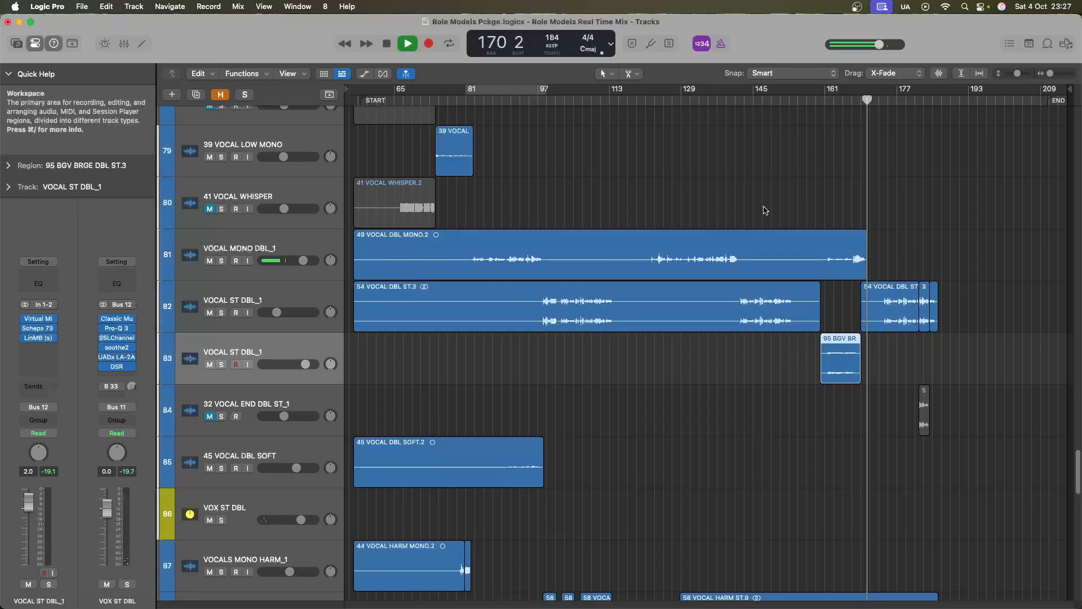
key("super+Down")
key("space")
Unmute the INTRO LO VOCAL track, audition it from bar 66, and mute it again
scroll(515, 234, "down", 5)
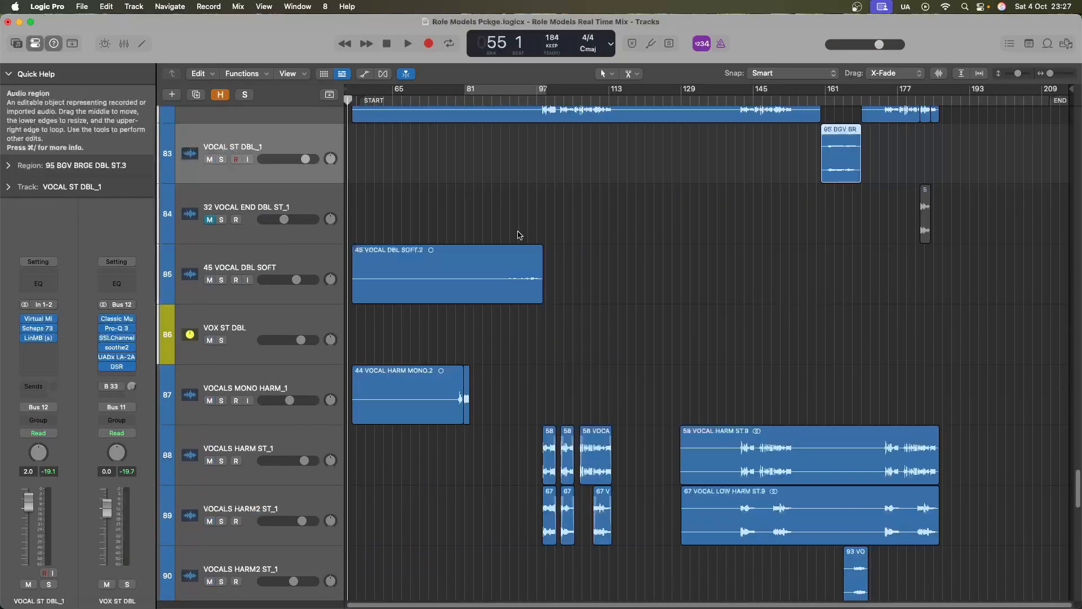
scroll(519, 234, "up", 8)
left_click(315, 188)
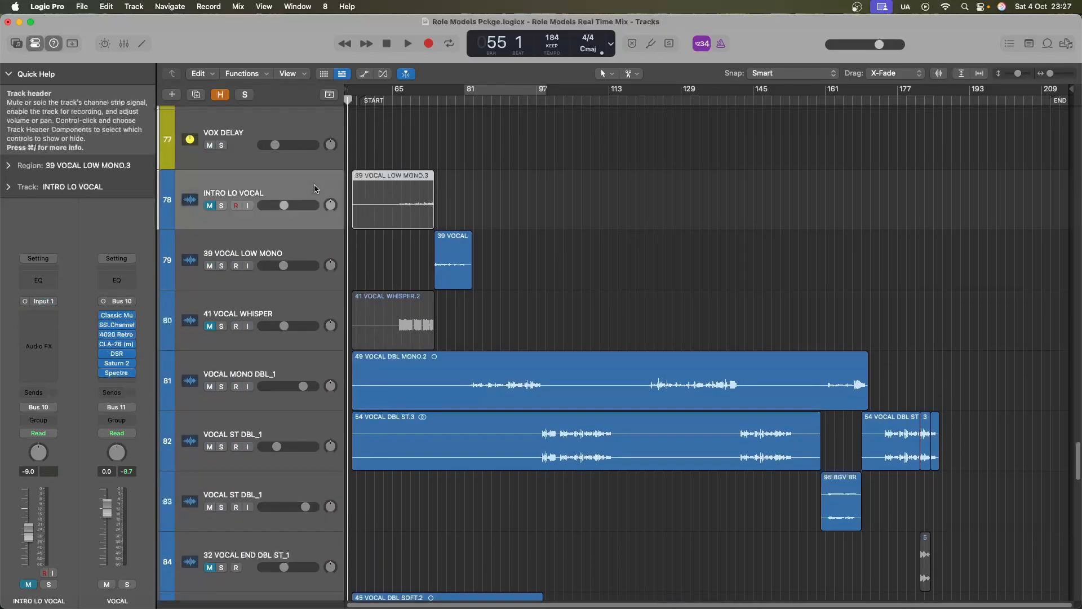
key("super+Right")
key("super+Down")
left_click(209, 212)
left_click(448, 96)
scroll(447, 147, "up", 5)
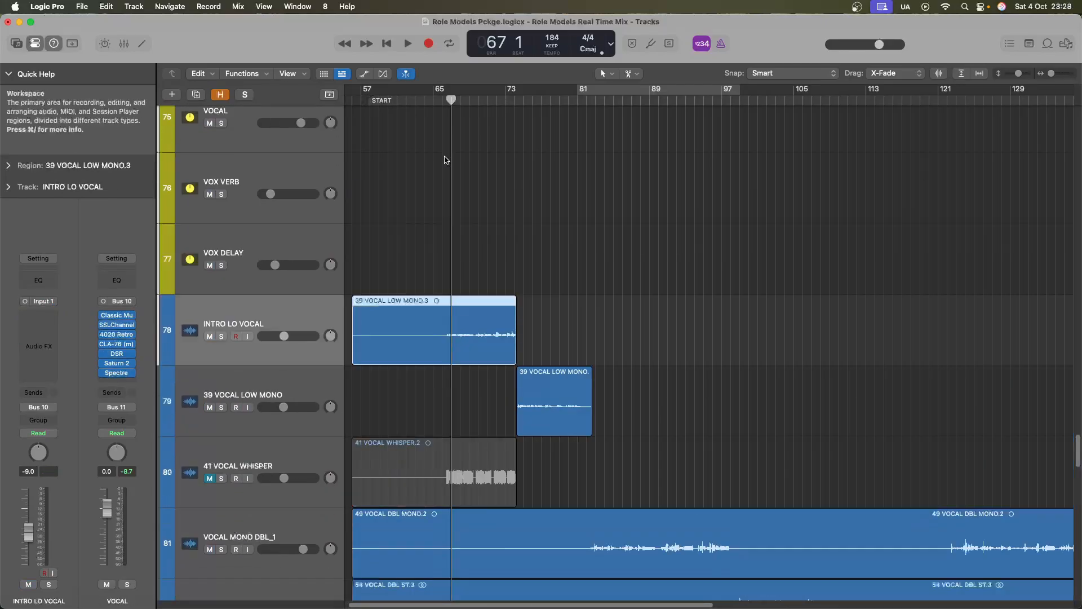
left_click(443, 103)
scroll(440, 155, "up", 3)
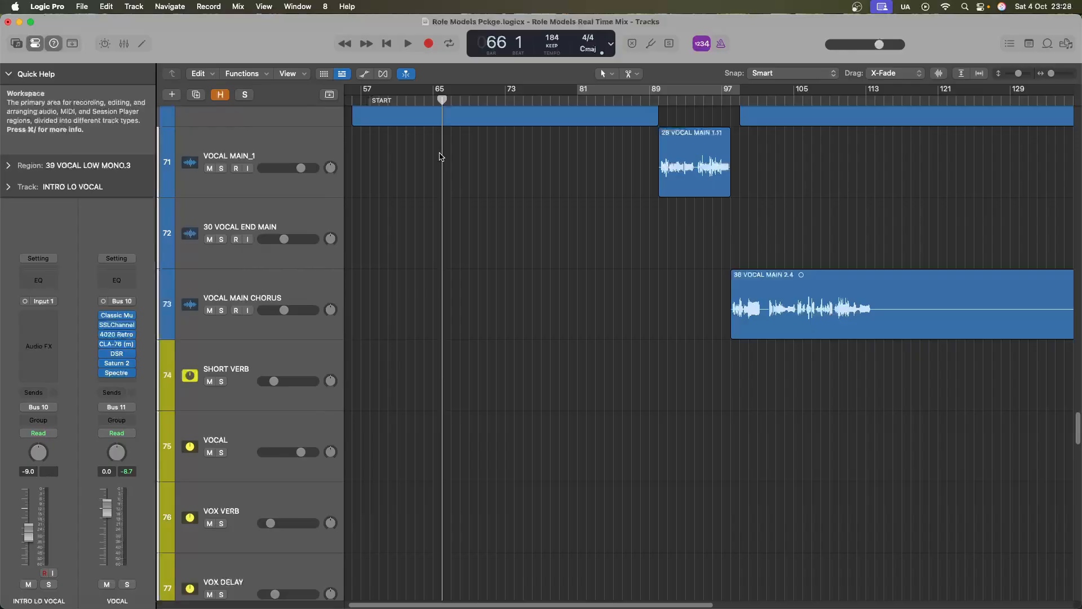
scroll(442, 157, "down", 4)
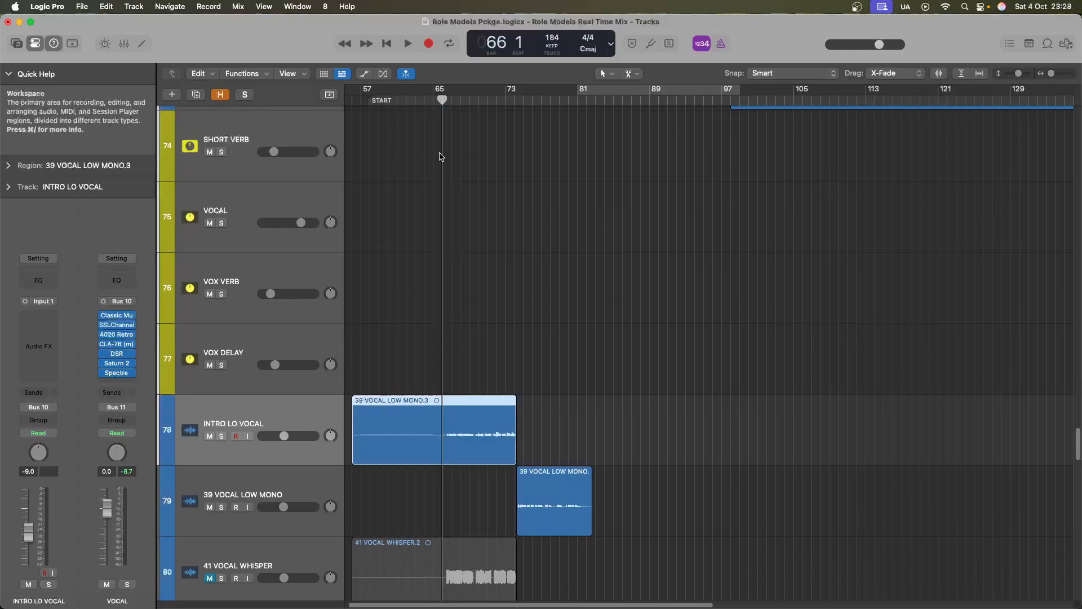
scroll(440, 157, "down", 2)
left_click(209, 282)
Unmute the upper VOCAL MAIN INTRO track and exchange the regions of the two intro tracks, naming the lower one VOCAL INTRO DBL
left_click(282, 403)
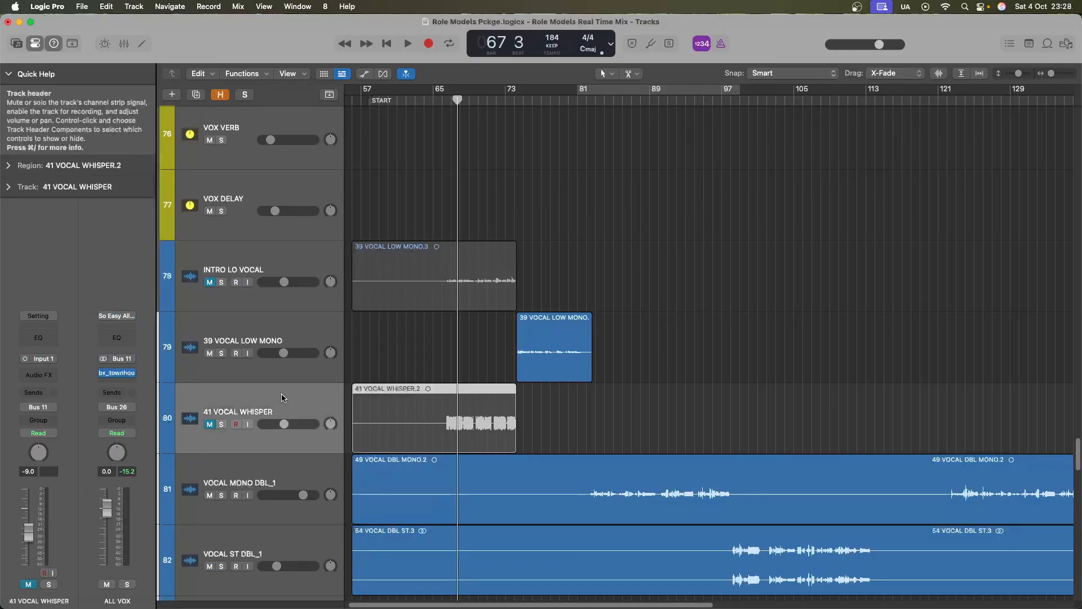
left_click(292, 255)
scroll(289, 308, "up", 3)
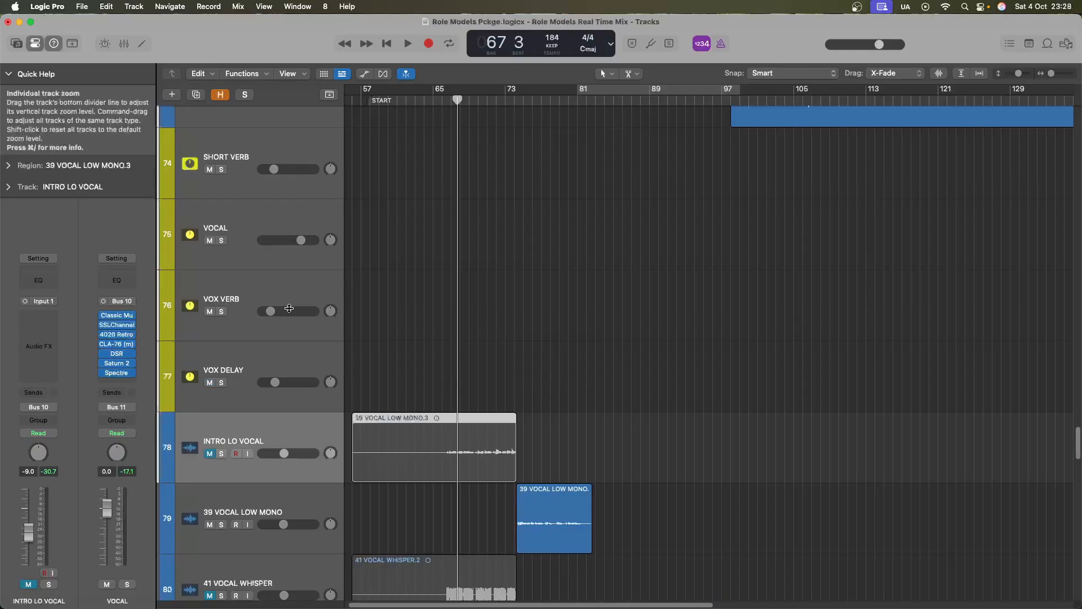
scroll(289, 308, "up", 12)
left_click(277, 272)
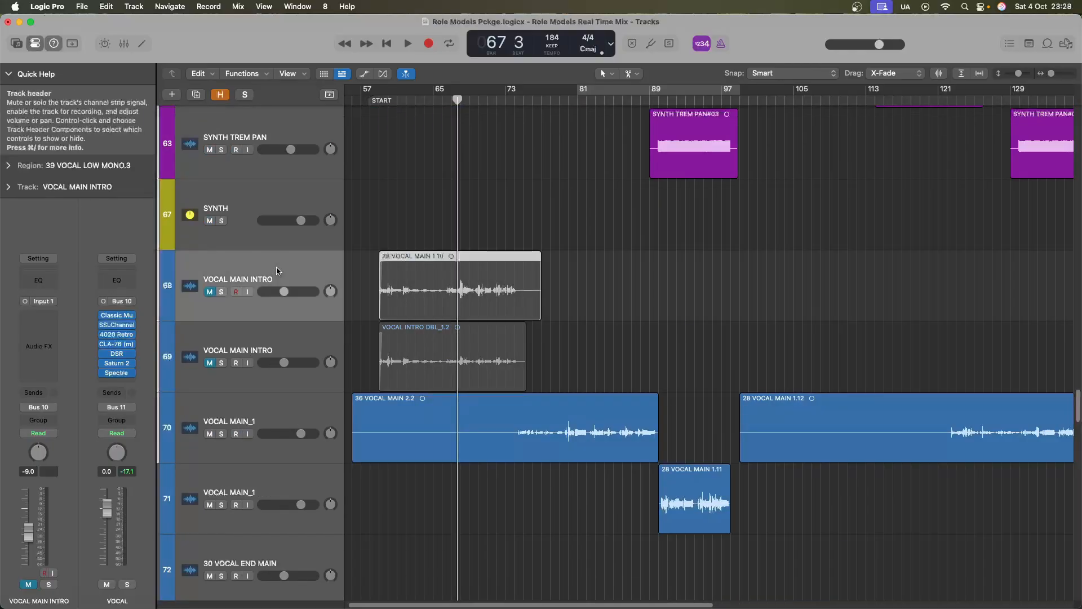
key("Down")
left_click(209, 292)
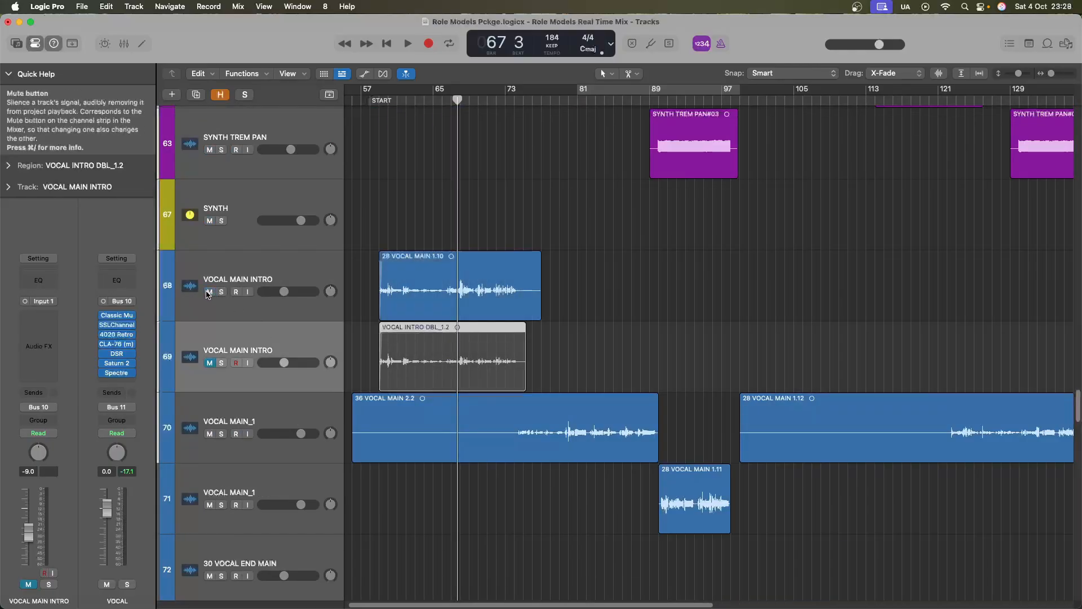
left_click(278, 266)
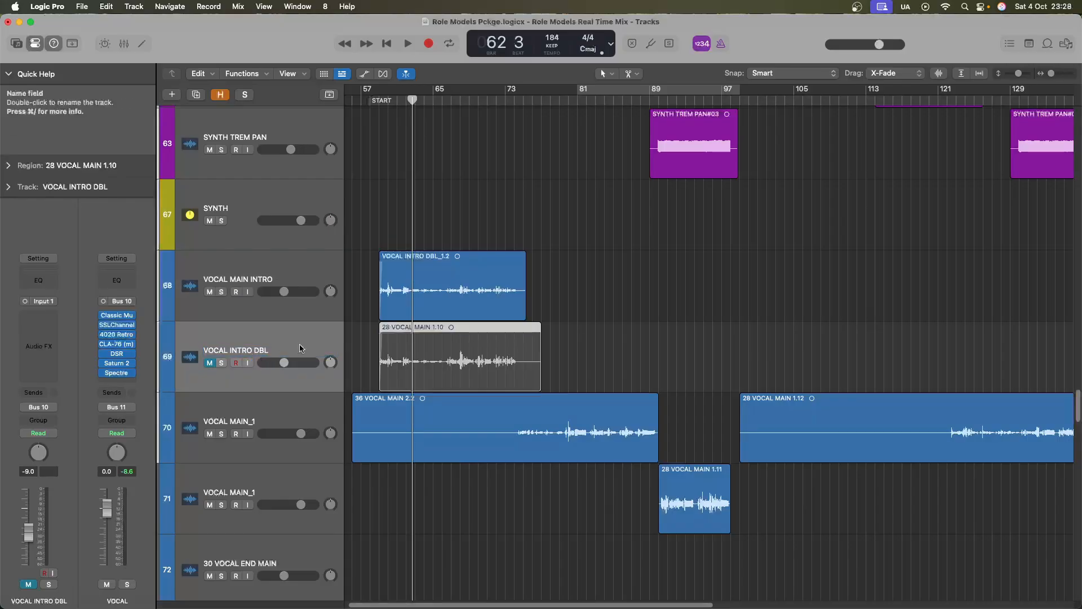
Check the VOCAL bus in the mixer and route the VOCAL MAIN INTRO track's output to Bus 11
left_click(296, 279)
key("x")
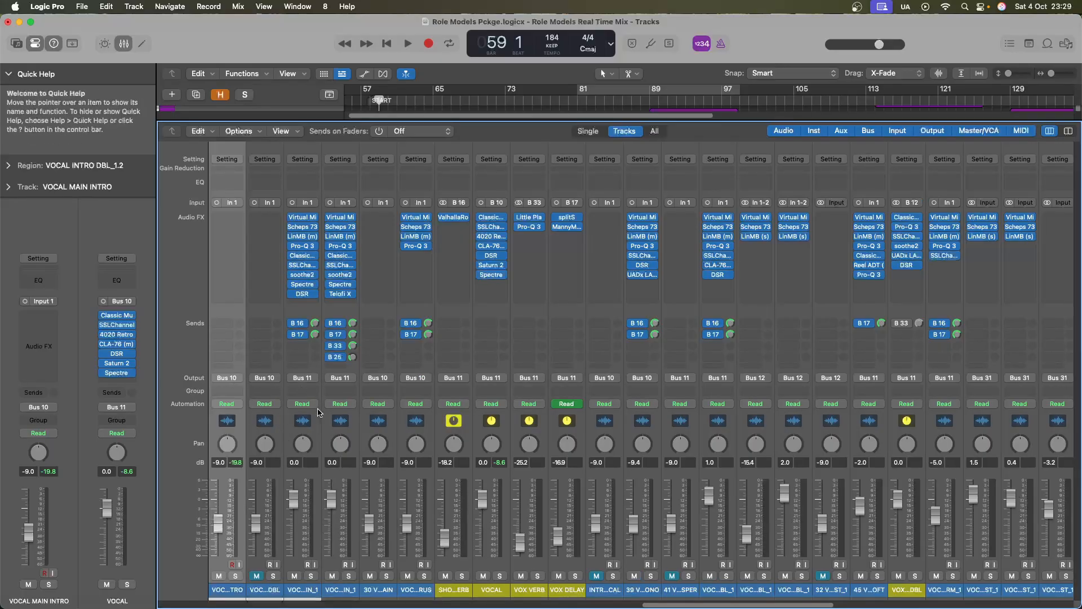
scroll(305, 431, "left", 3)
left_click(561, 425)
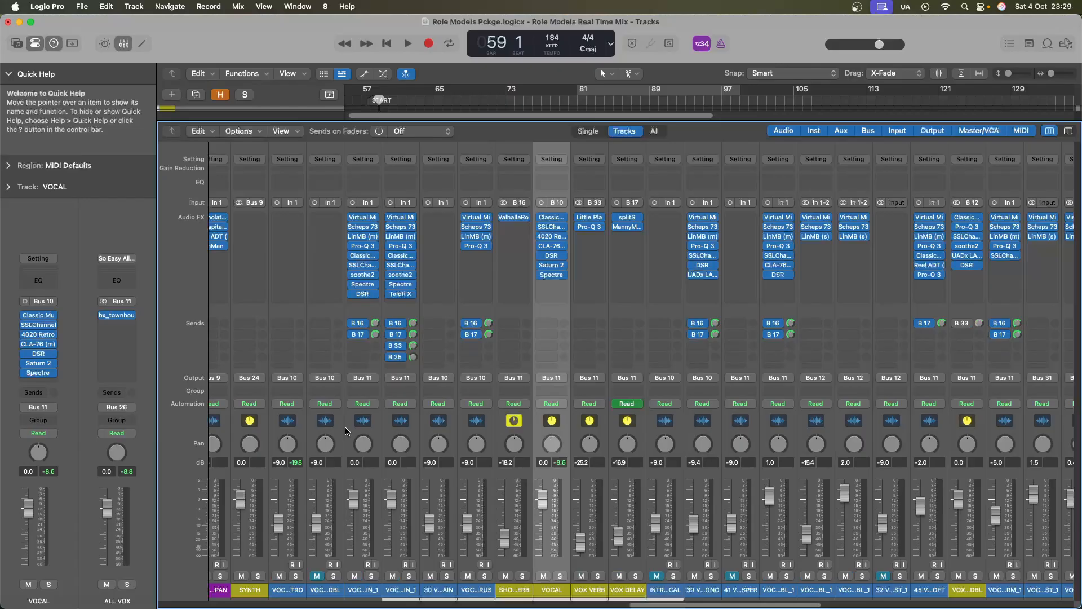
key("x")
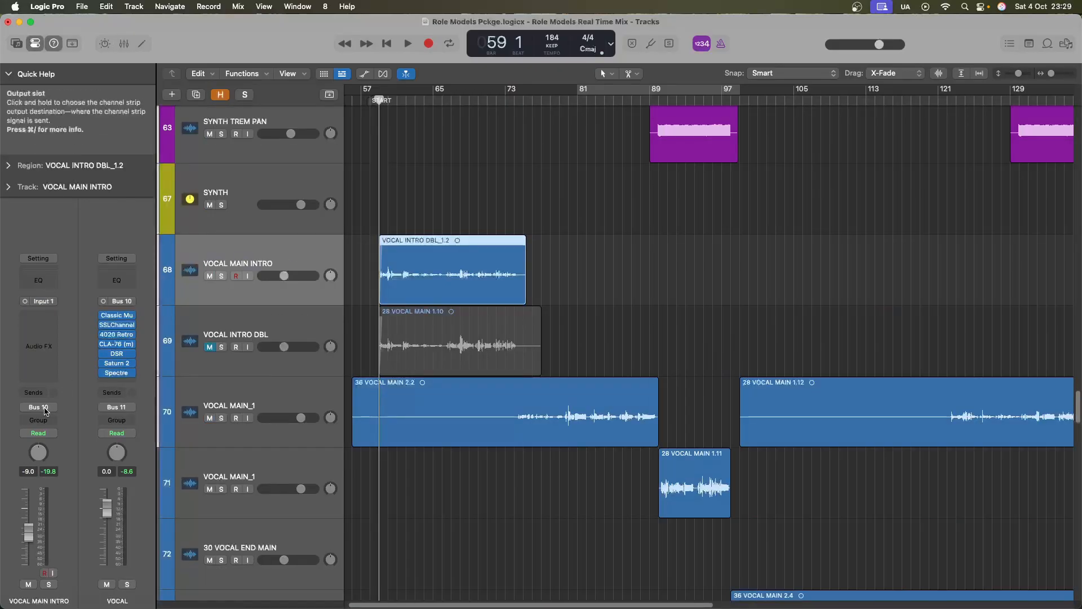
left_click(45, 411)
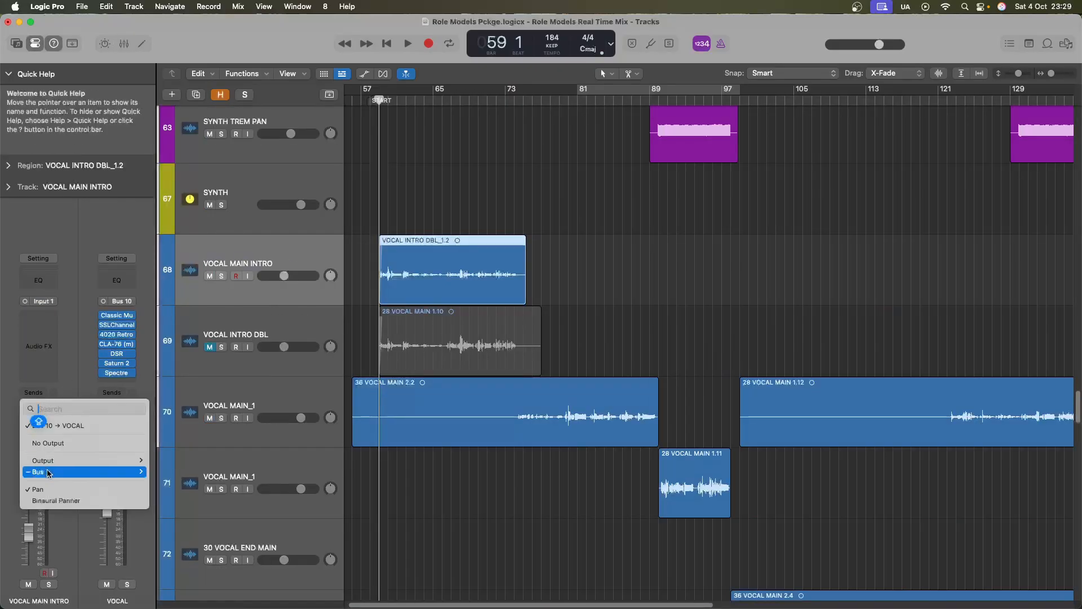
mouse_move(50, 472)
left_click(228, 276)
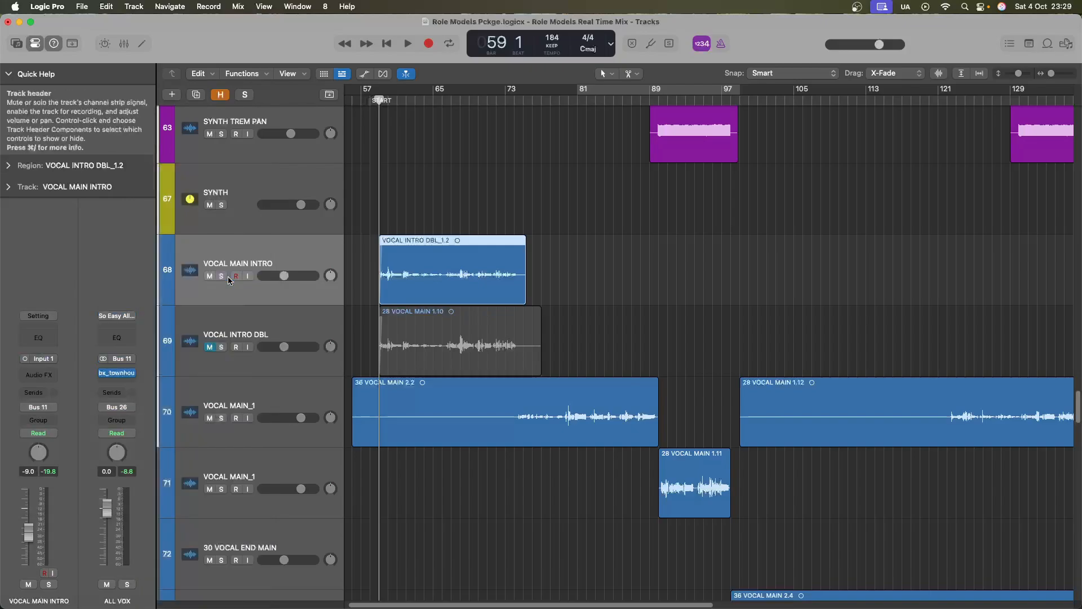
Copy the plug-in chain and the Bus 16 send from VOCAL MAIN_1 track 70 onto the VOCAL MAIN INTRO track
left_click(274, 395)
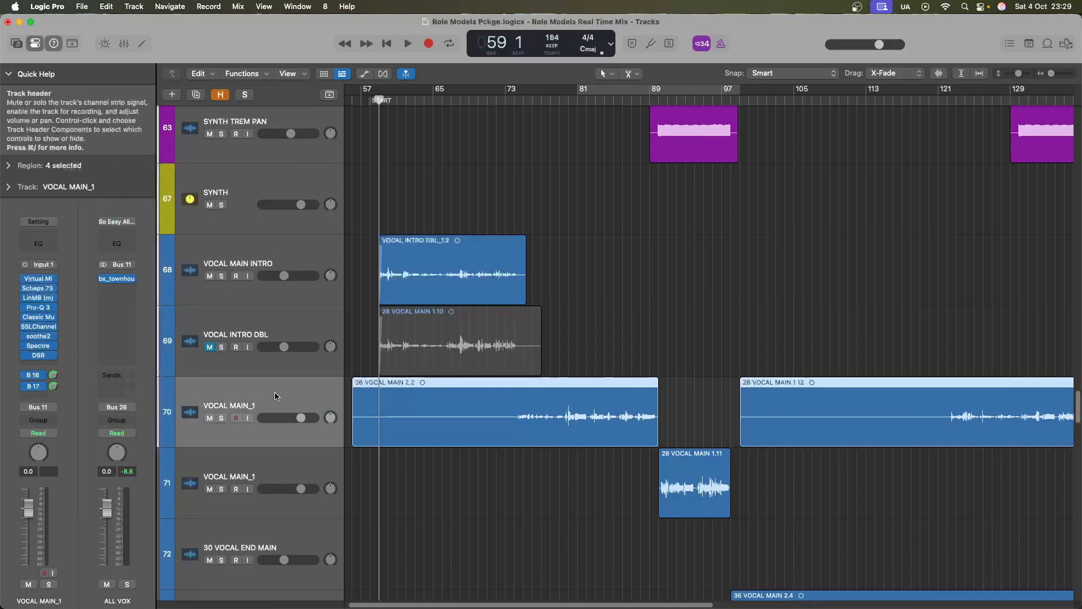
key("x")
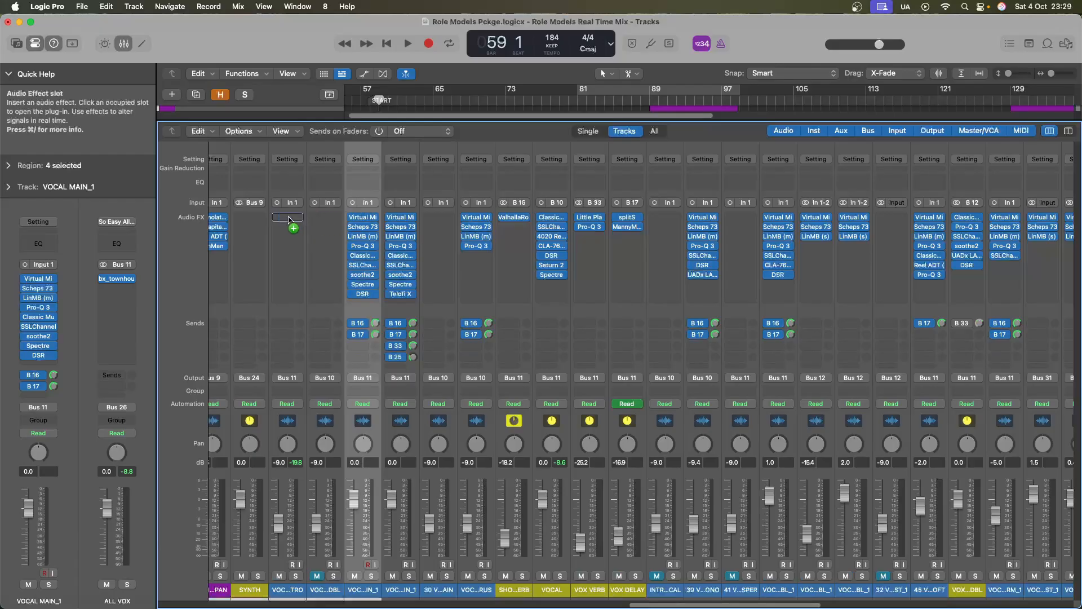
key("x")
scroll(486, 243, "up", 8)
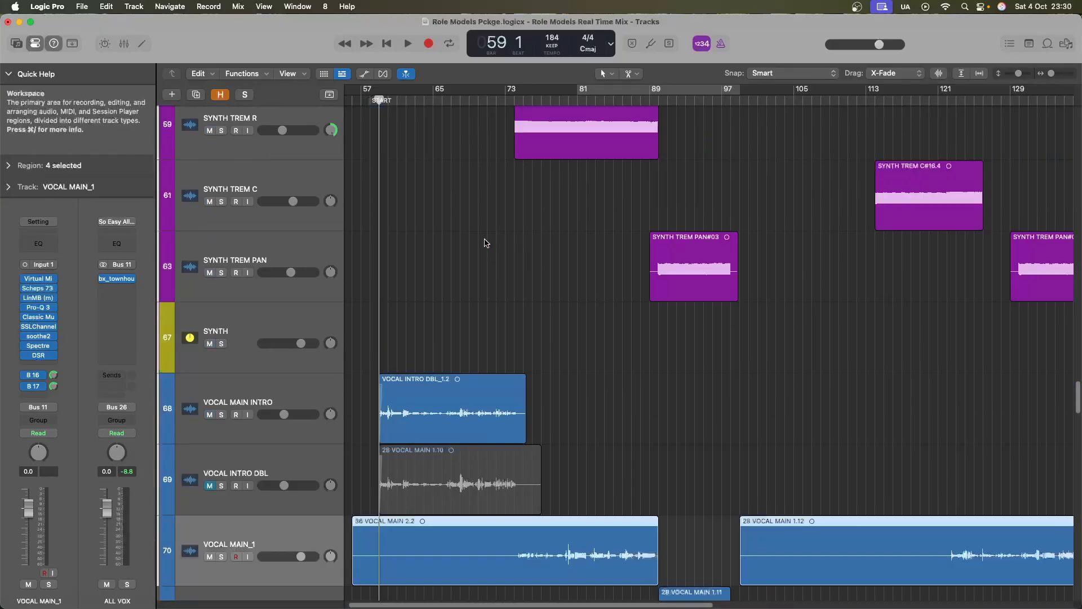
left_click(303, 387)
scroll(379, 332, "down", 5)
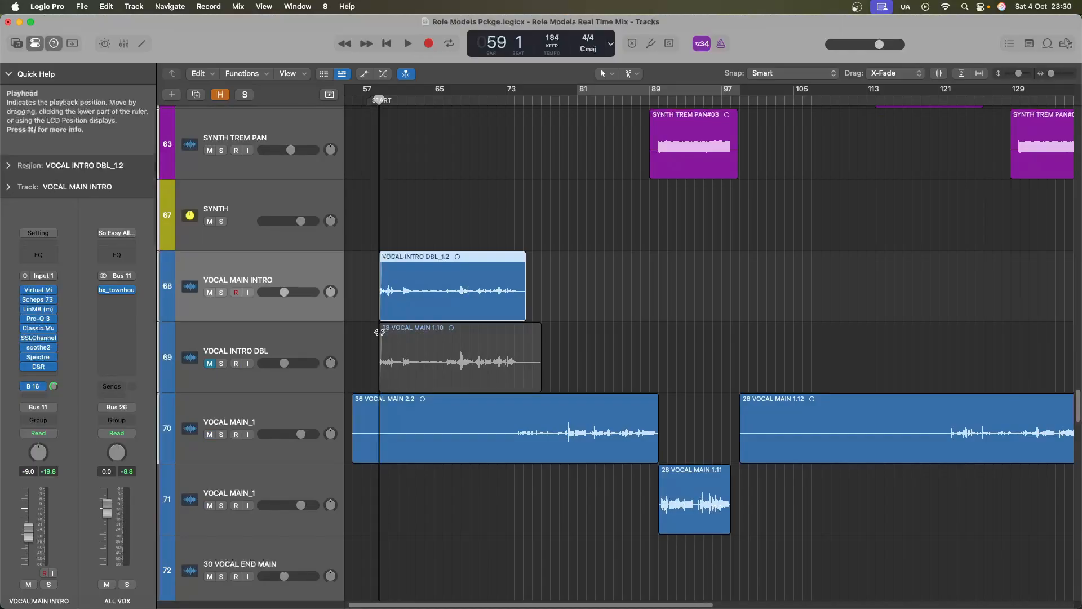
Play the intro from bar 59 and raise the VOCAL MAIN INTRO fader to -5.7 dB
key("space")
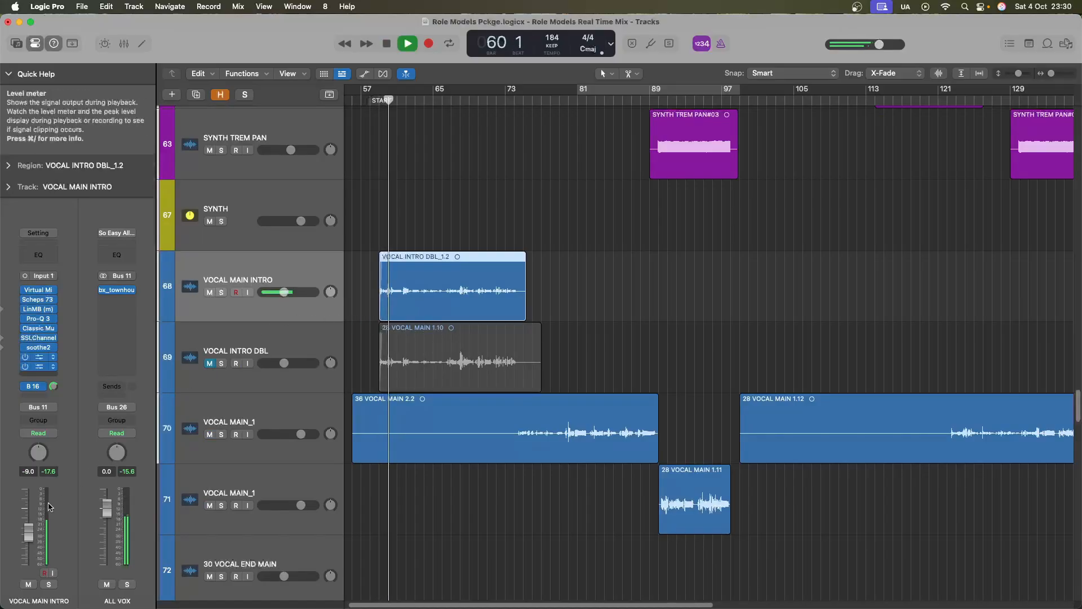
left_click_drag(28, 533, 28, 527)
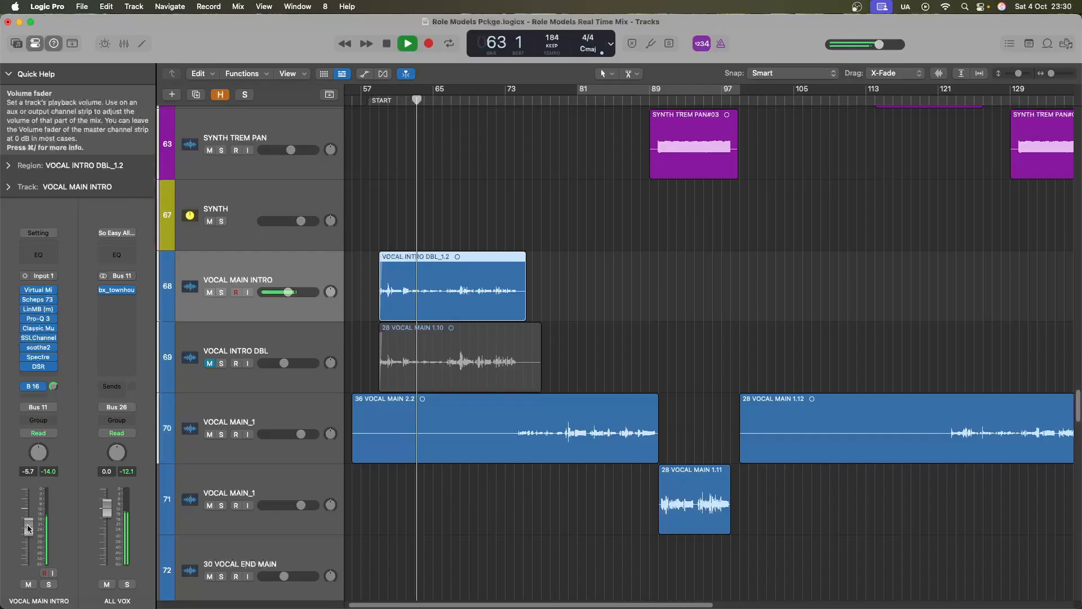
key("space")
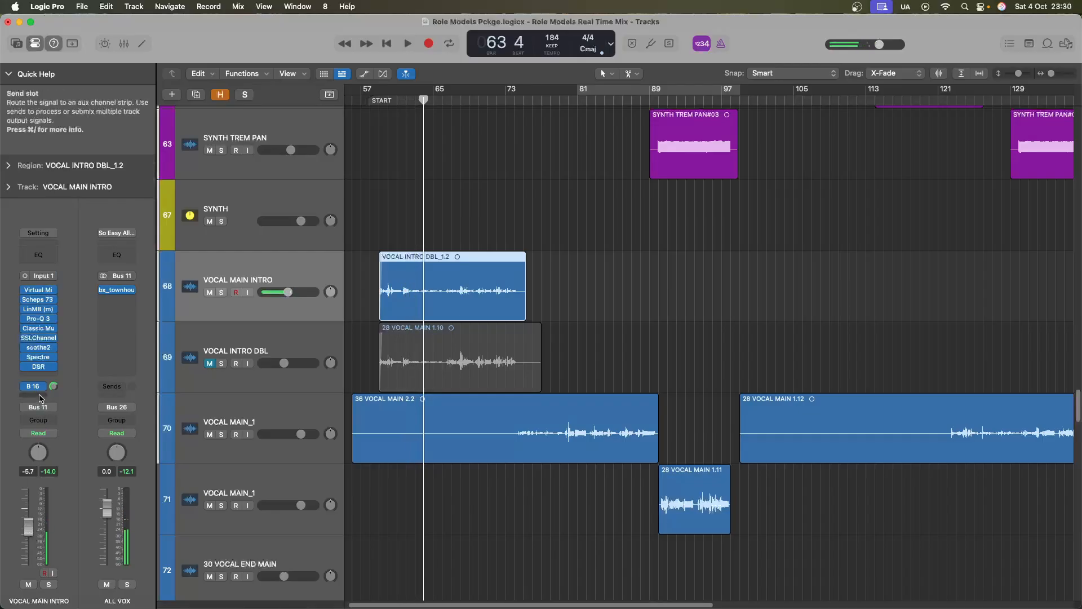
Add a Bus 17 send at about -2.4 dB to VOCAL MAIN INTRO while auditioning from bar 59, and bypass its Spectre plug-in
left_click(40, 397)
mouse_move(38, 494)
left_click(186, 343)
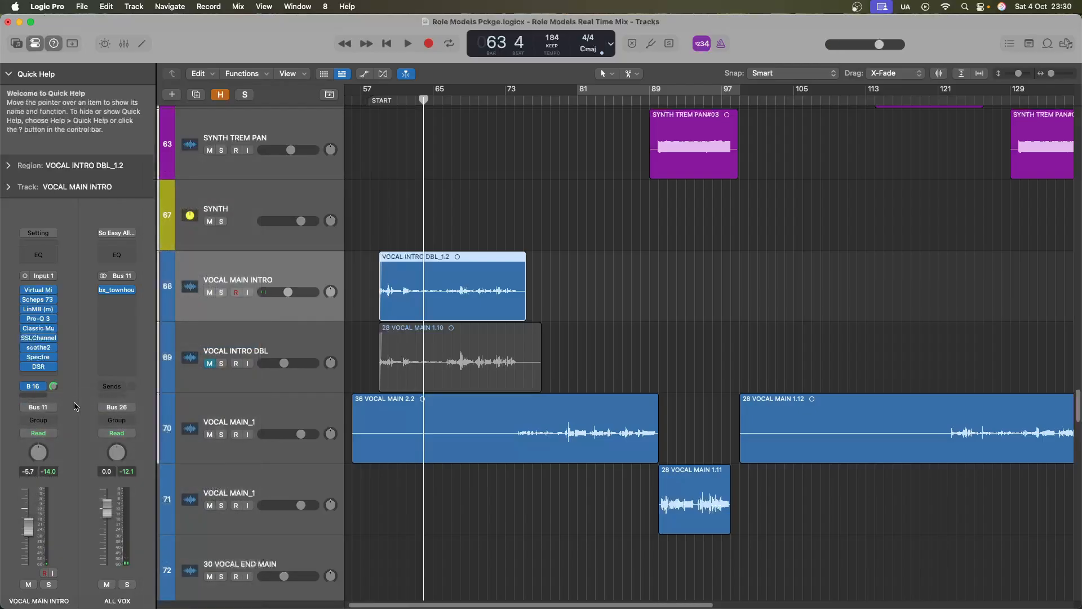
left_click(54, 387, "alt")
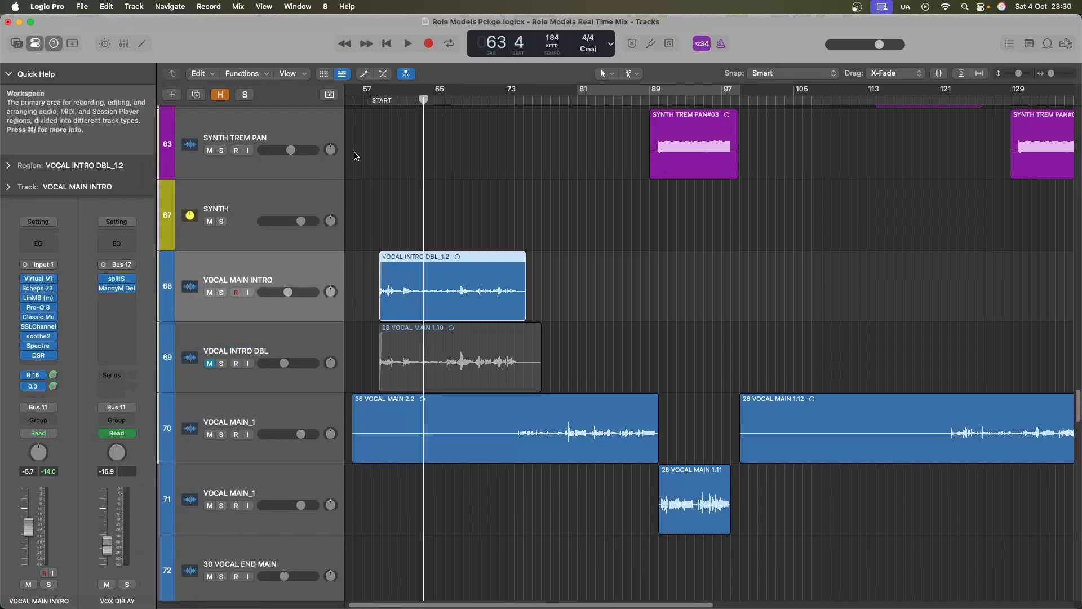
left_click(379, 101)
key("space")
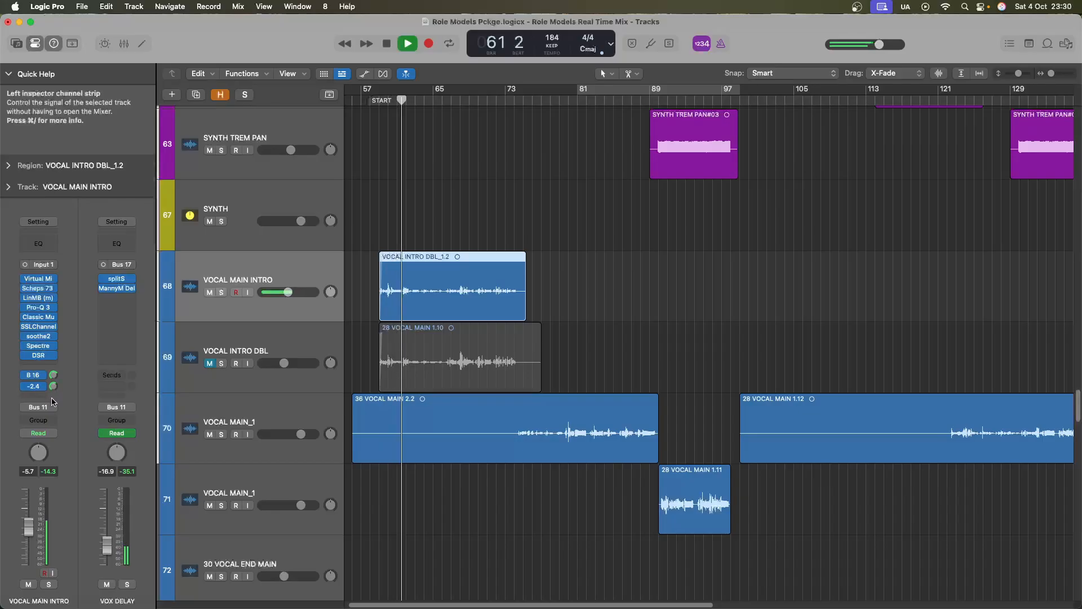
key("space")
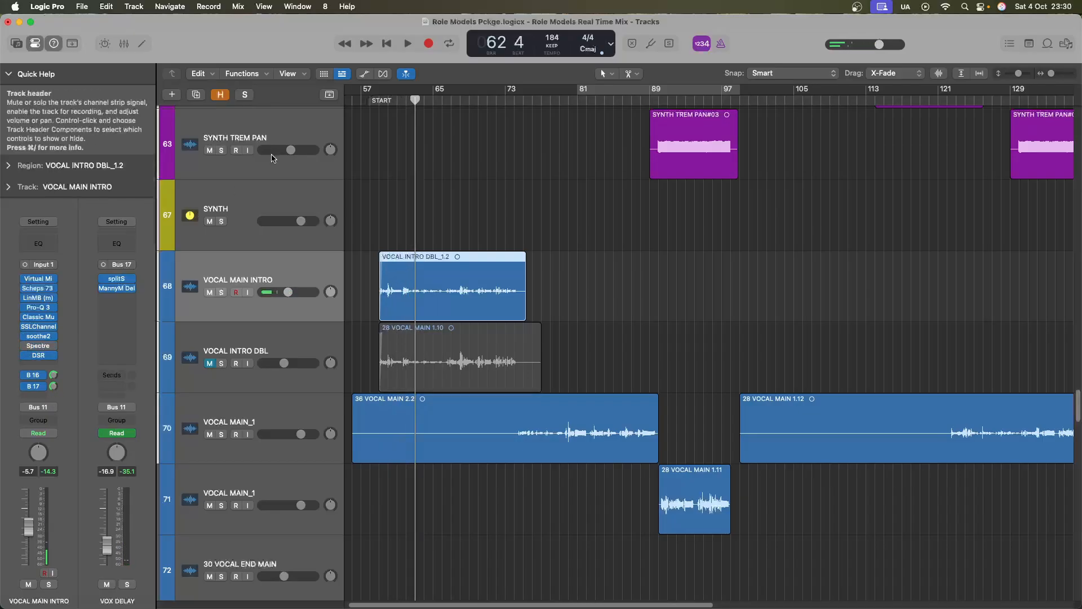
In VOCAL MAIN INTRO's SSLChannel, engage the high-pass filter and set the LF gain to about -5.3 dB while playing from bar 59
left_click(380, 101)
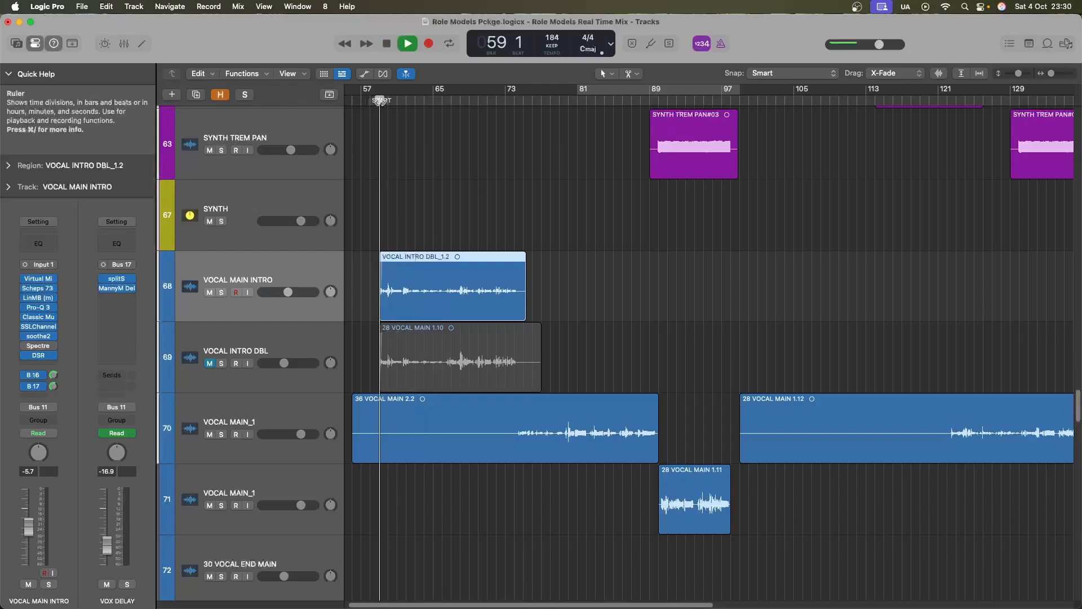
left_click(41, 328)
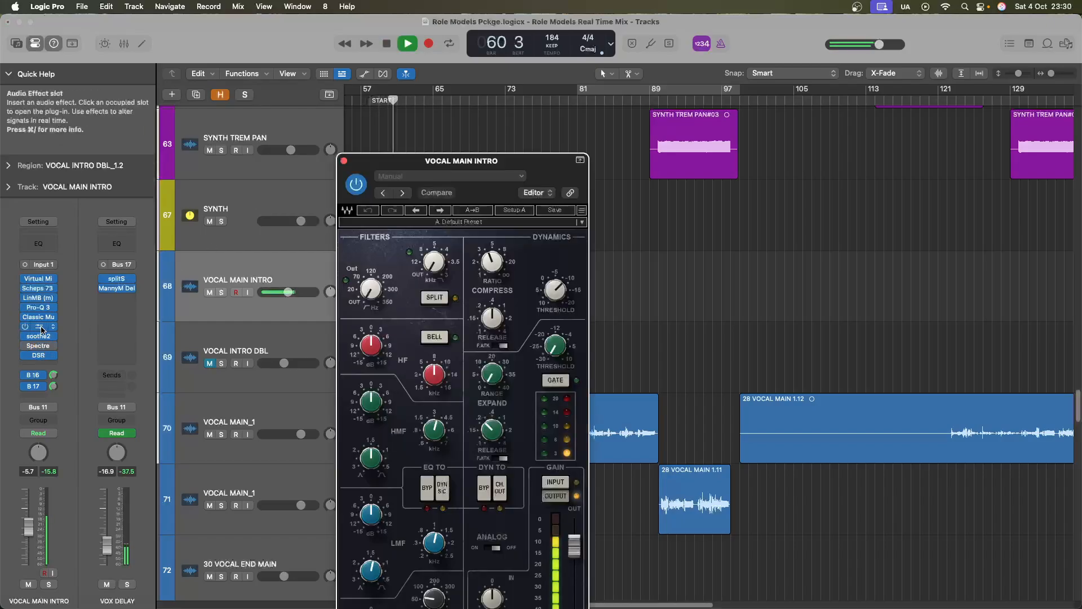
left_click_drag(371, 289, 373, 260)
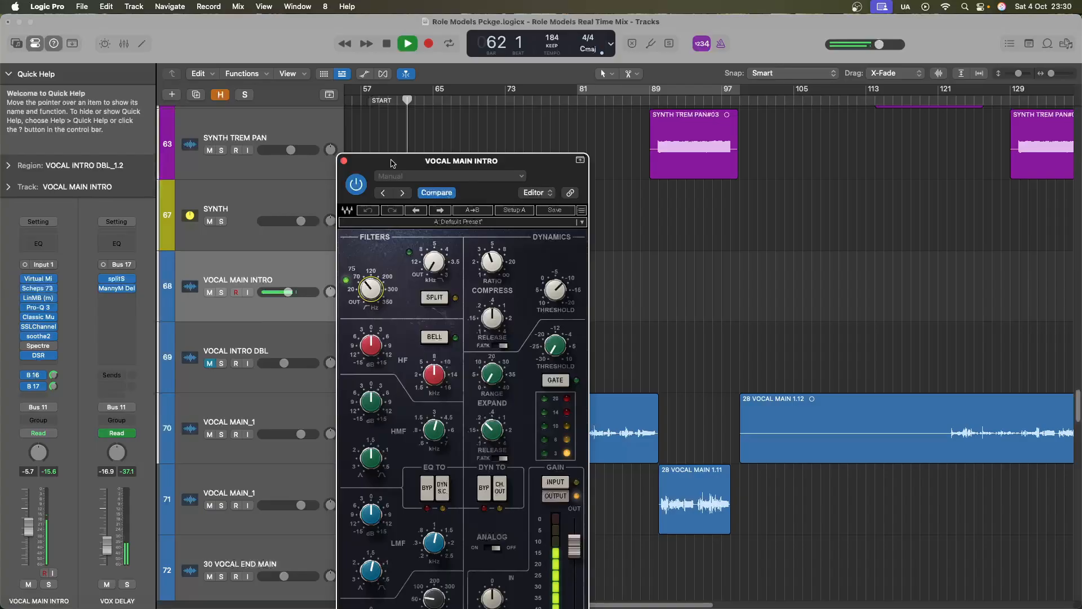
left_click_drag(462, 161, 524, 60)
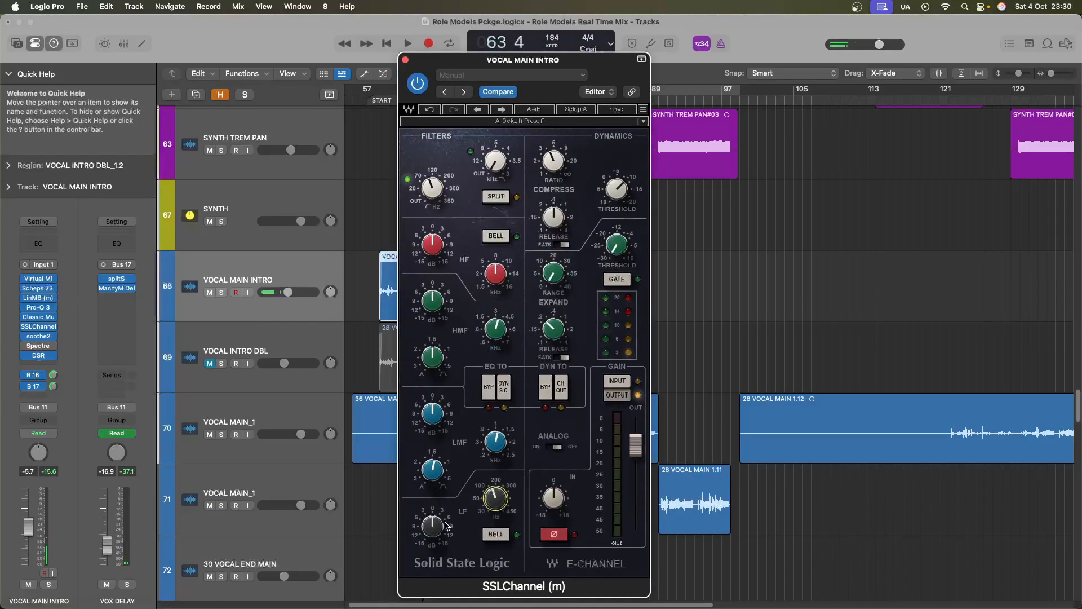
left_click(377, 108)
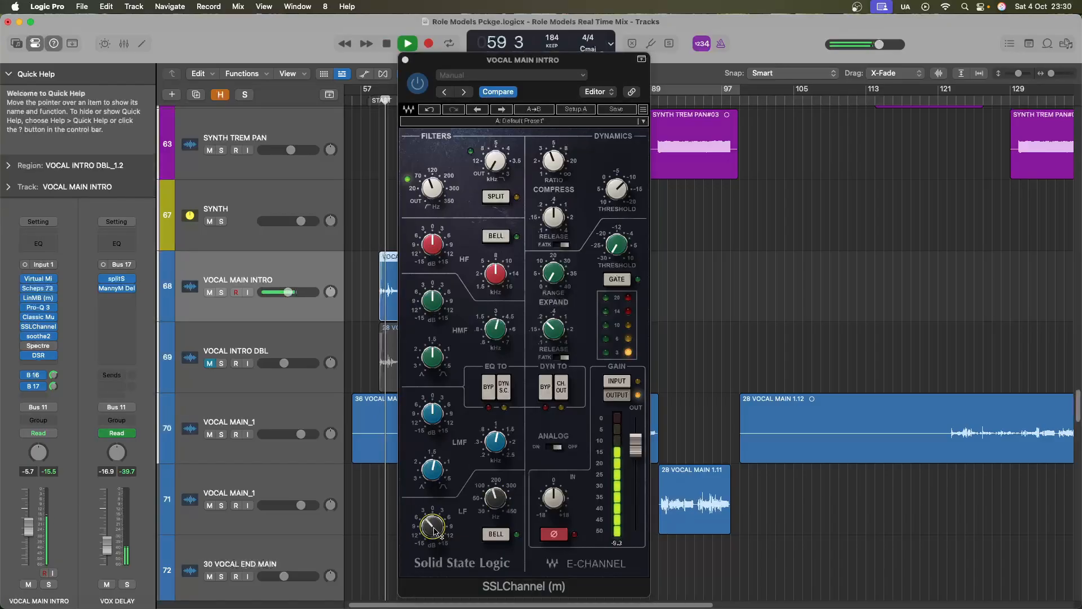
left_click(433, 546)
left_click_drag(433, 546, 433, 549)
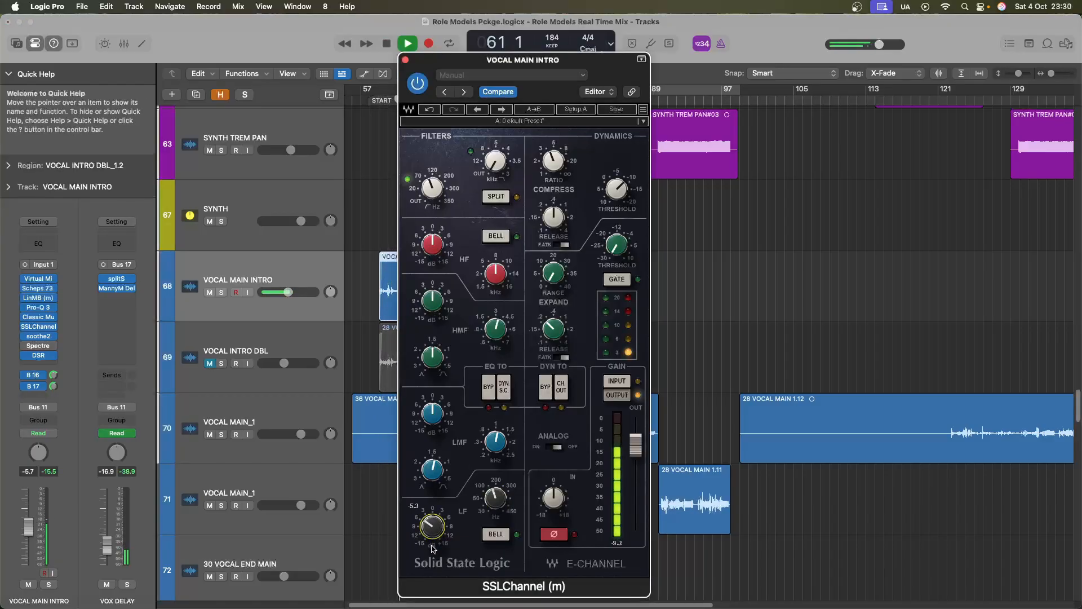
key("space")
key("super+w")
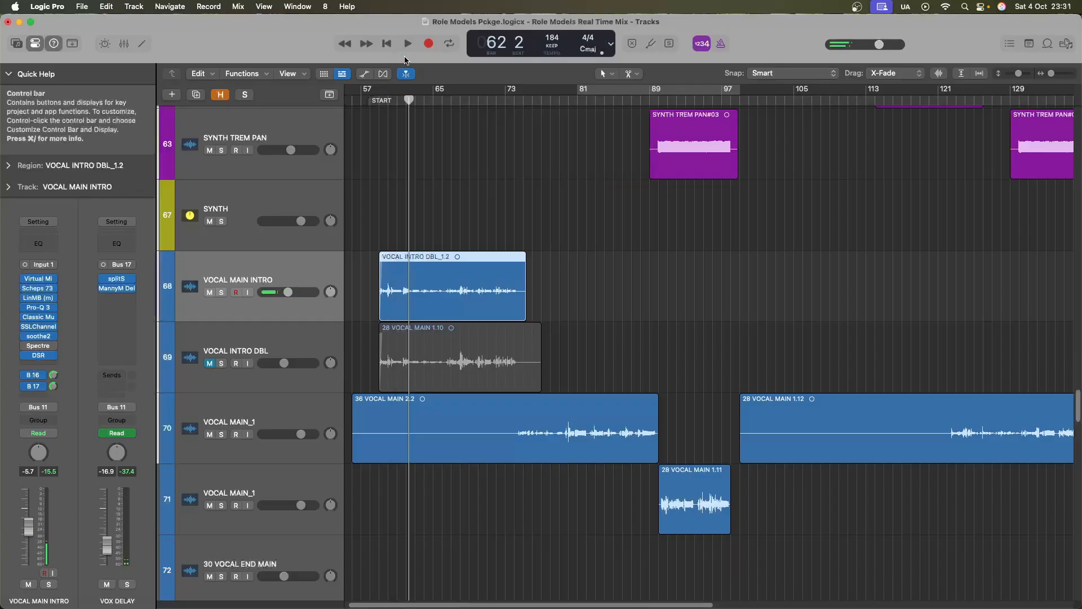
Try the VOCAL INTRO DBL_1.2 region on VOCAL MAIN_1 track 71 with the fader at -3.5 dB, auditioning with VOCAL INTRO DBL unmuted and muted
left_click_drag(392, 313, 393, 499)
left_click_drag(409, 100, 374, 100)
key("space")
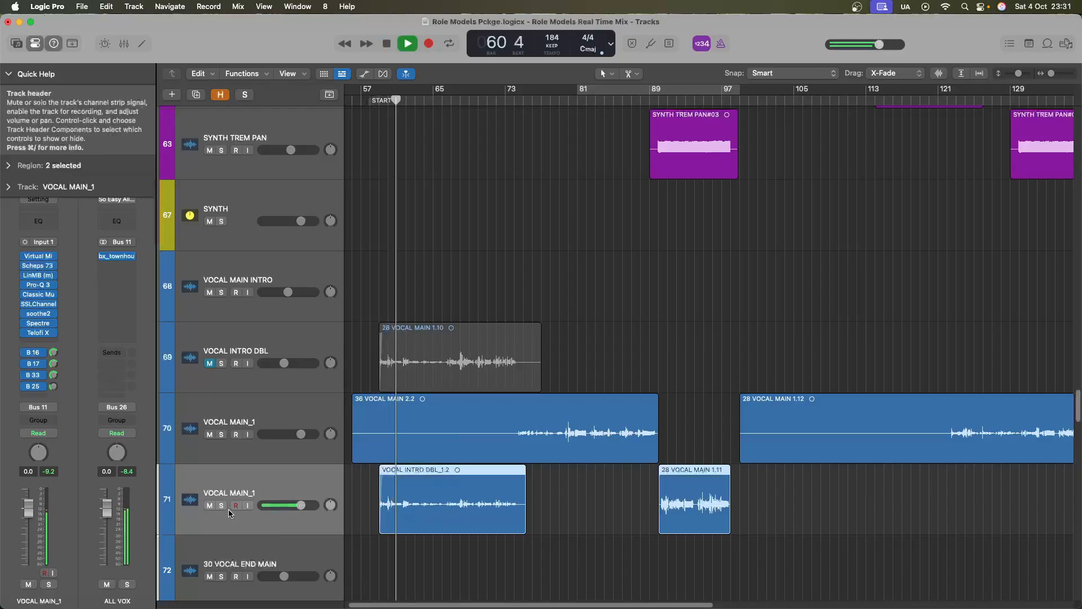
key("space")
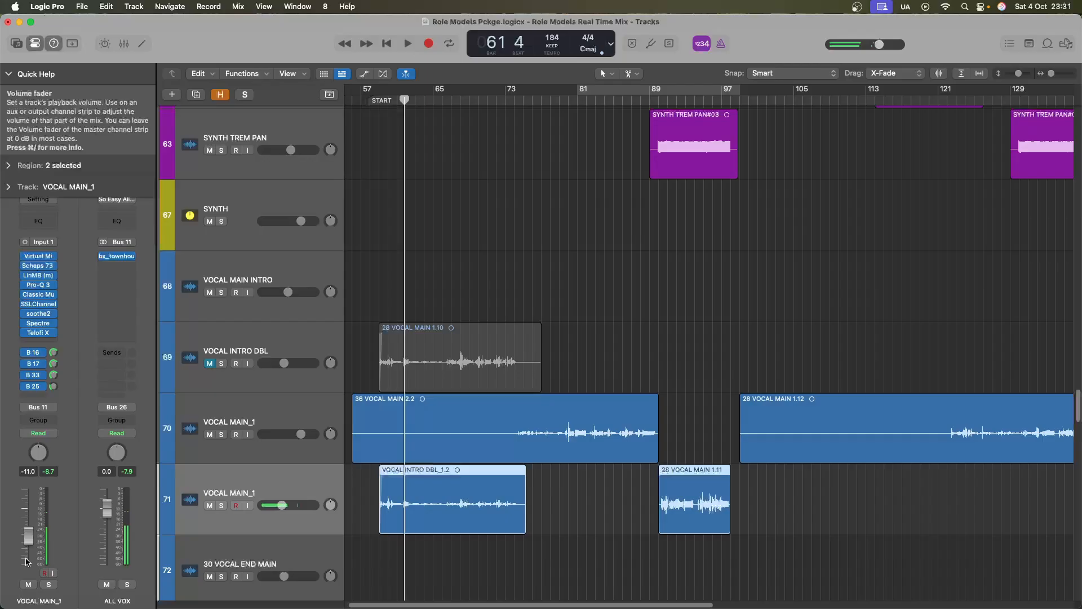
left_click(381, 101)
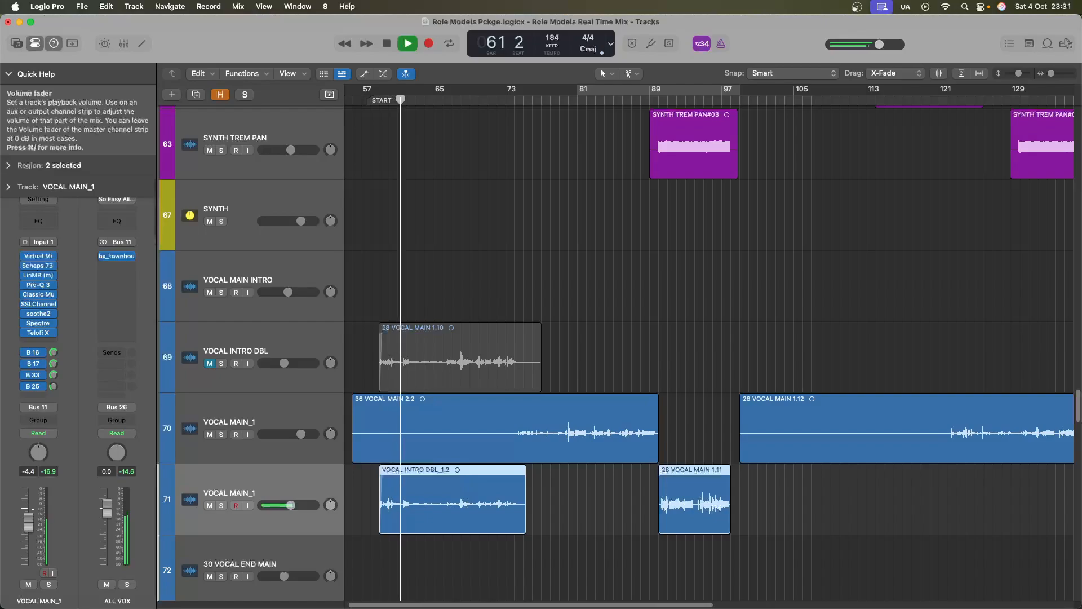
left_click(209, 363)
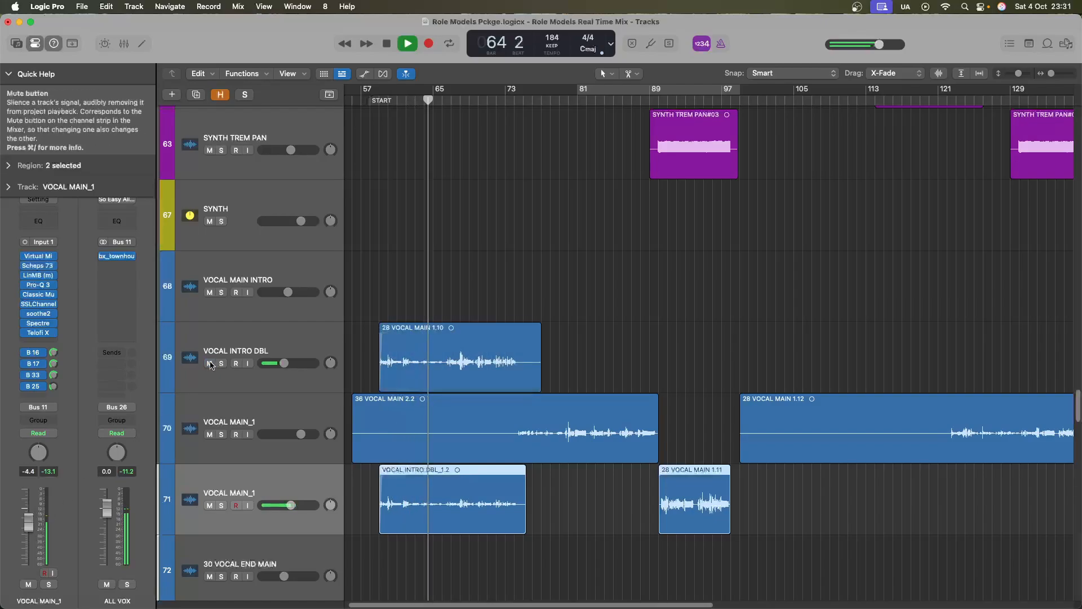
left_click(209, 363)
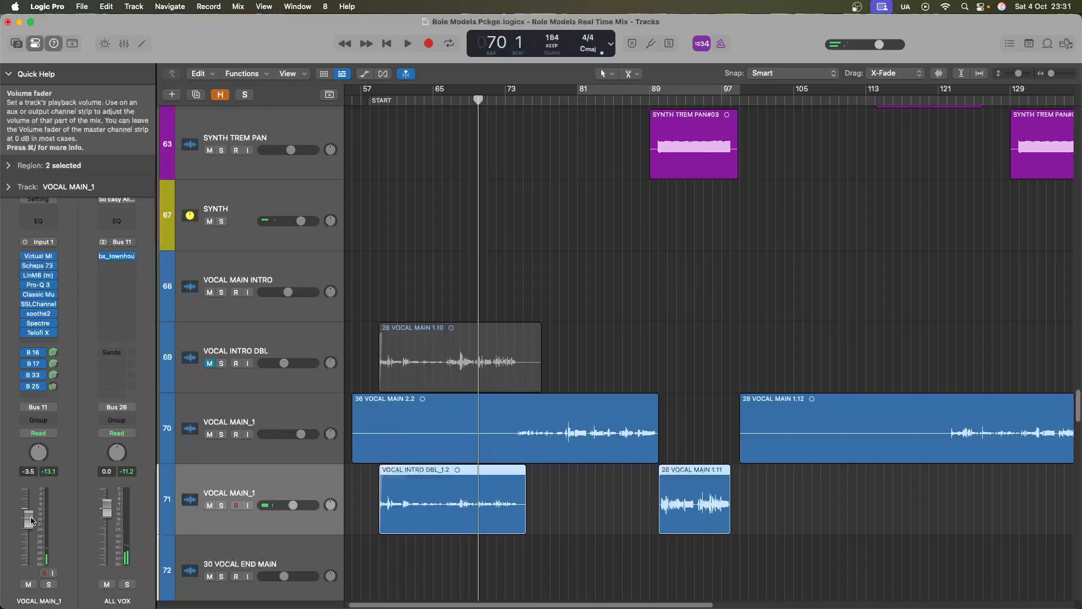
Reset track 71's fader to 0.0 dB and return the intro region to track 68, renaming that track VOCAL MAIN INTRO LO FI
left_click(30, 478, "alt")
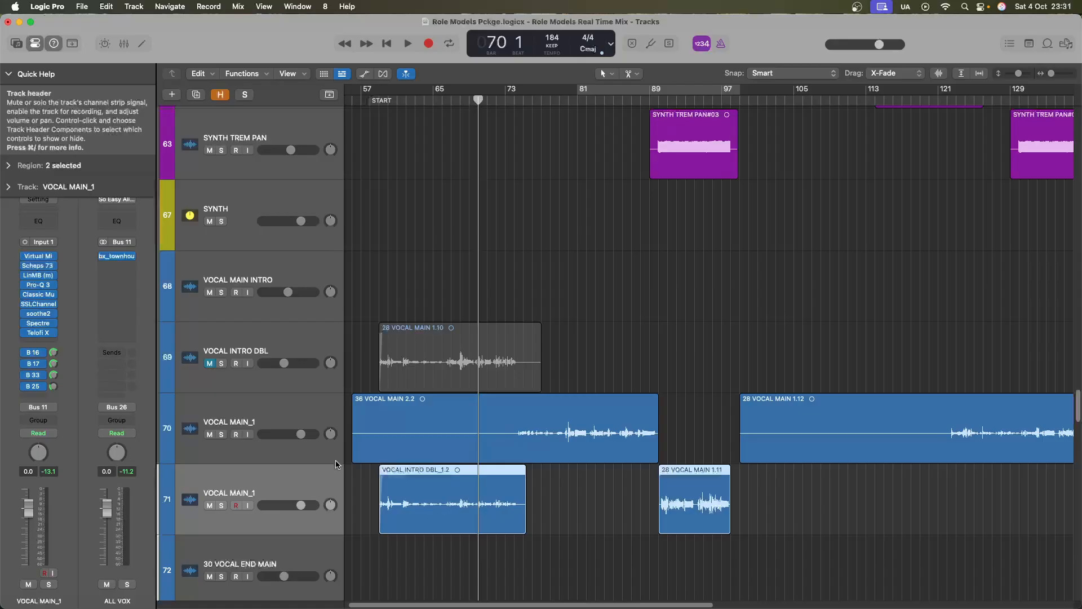
left_click_drag(409, 493, 409, 308)
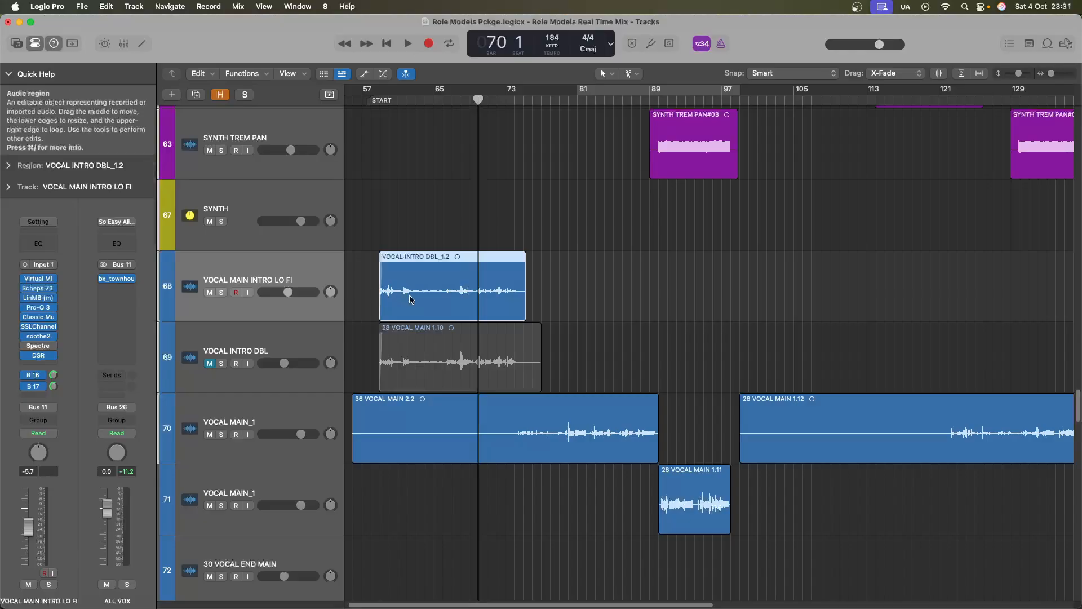
Copy the channel strip setting of VOCAL MAIN_1 track 71 to VOCAL MAIN INTRO LO FI, with sends to buses 16, 17 and 33
key("x")
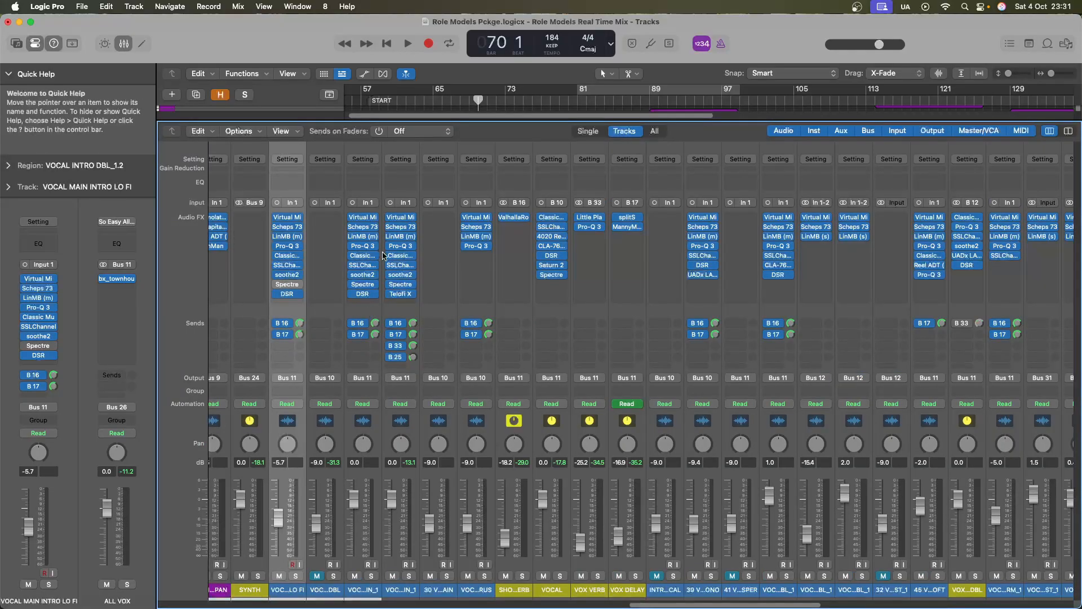
left_click(403, 158)
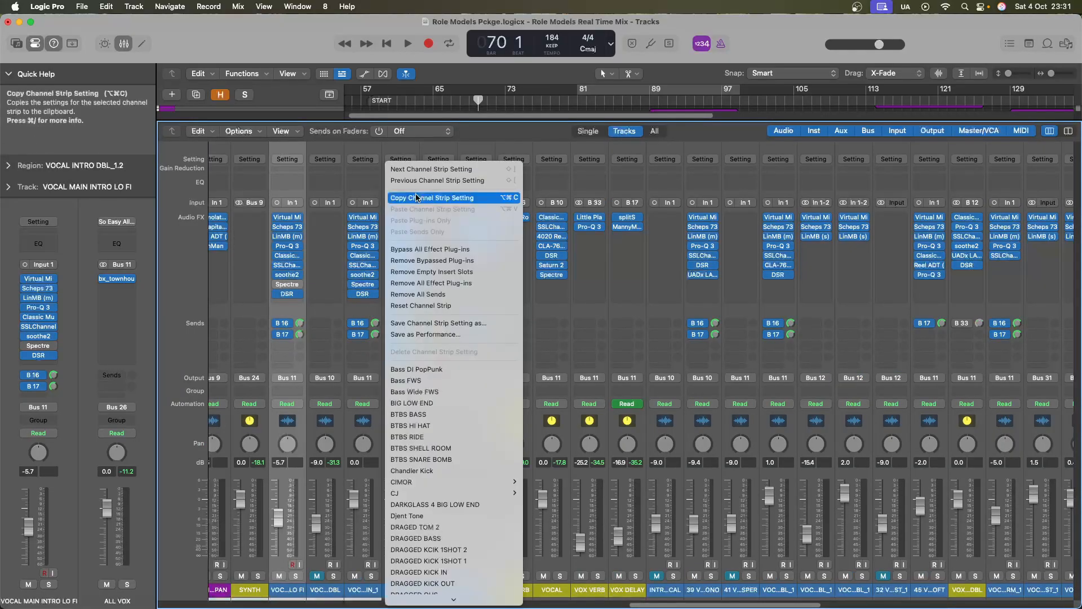
left_click(416, 198)
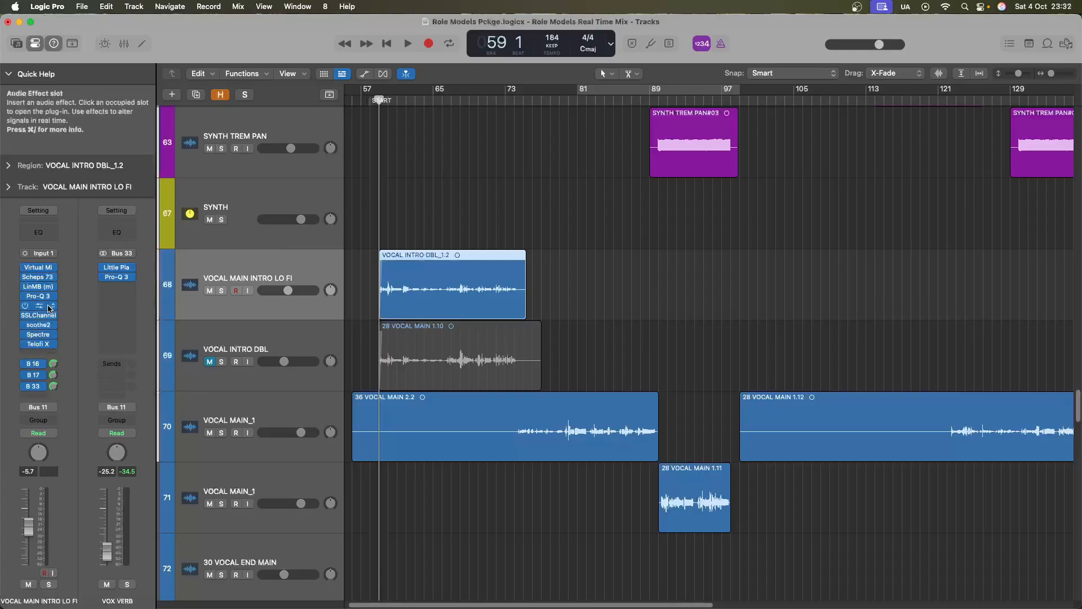
Insert the Waves CLA-76 (m) compressor after Telofi X on the VOCAL MAIN INTRO LO FI track
left_click(42, 308)
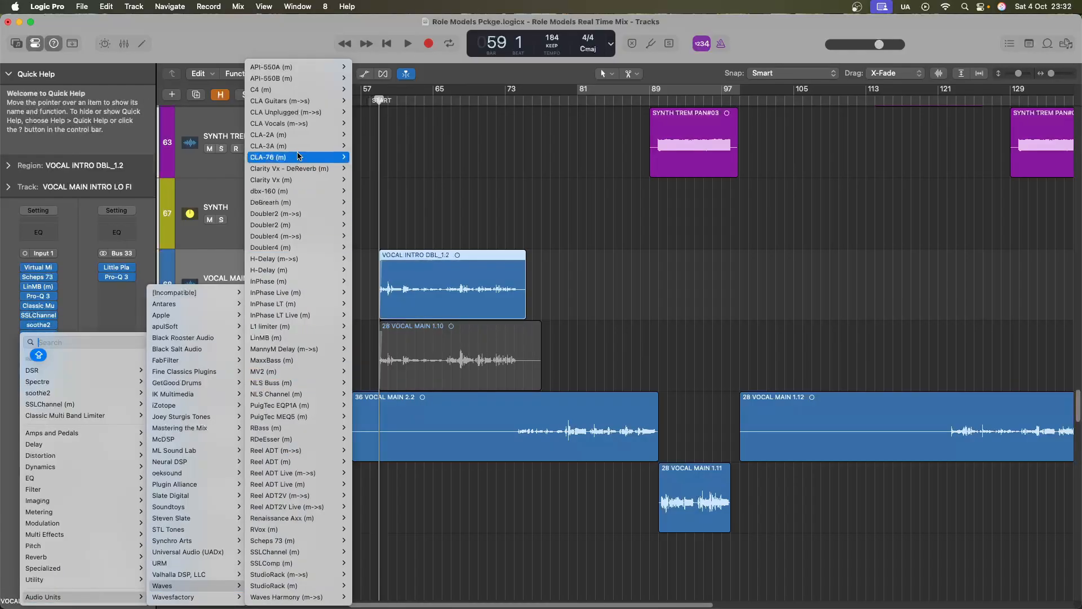
left_click(369, 157)
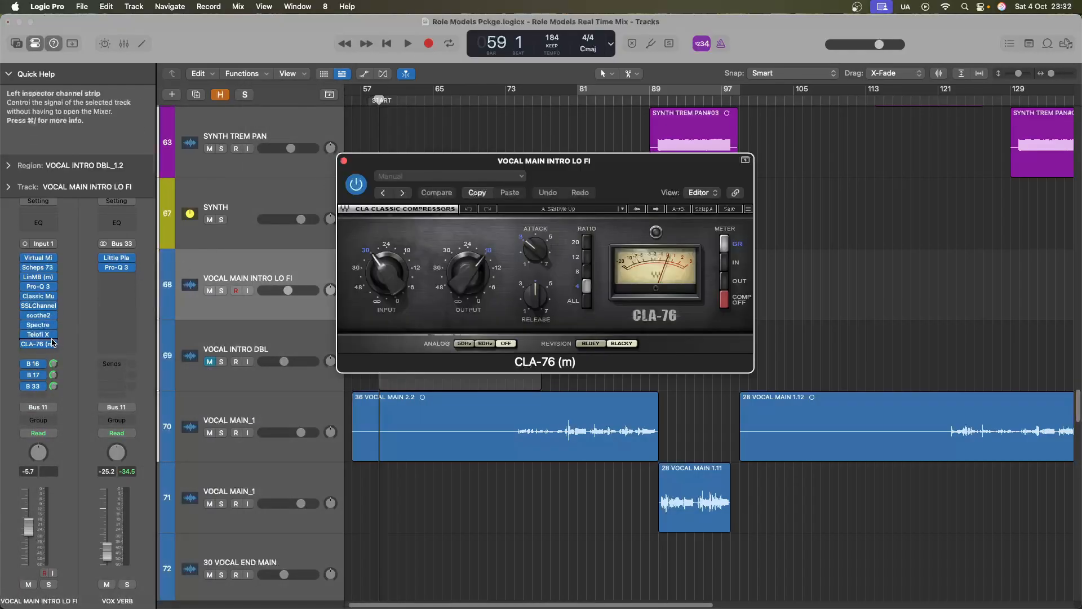
Set the CLA-76 on VOCAL MAIN INTRO LO FI to a ratio of 12, raising its input and lowering its output during playback
left_click(37, 334)
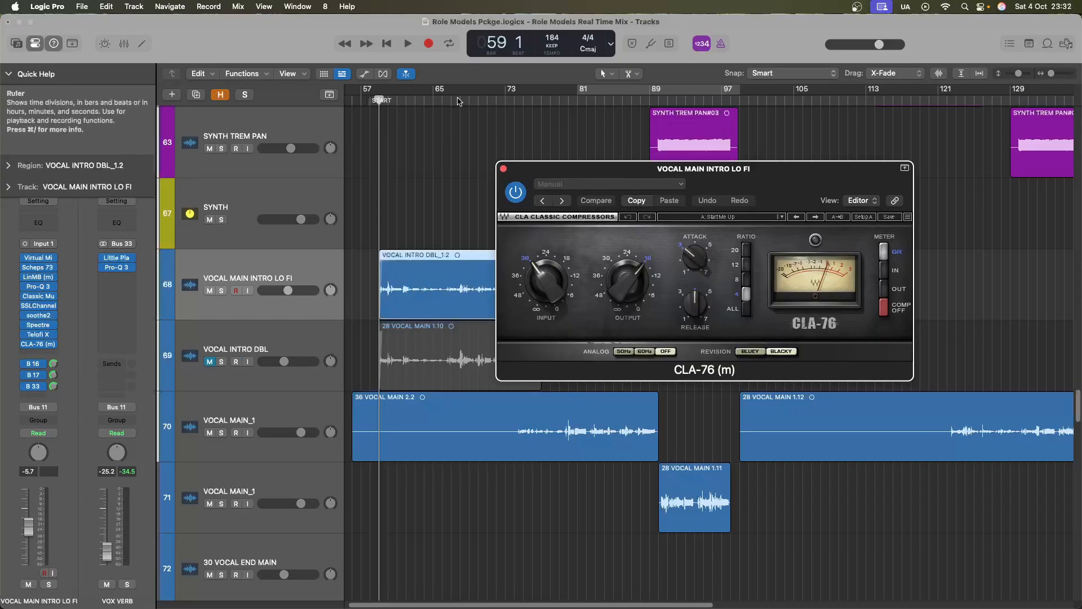
key("space")
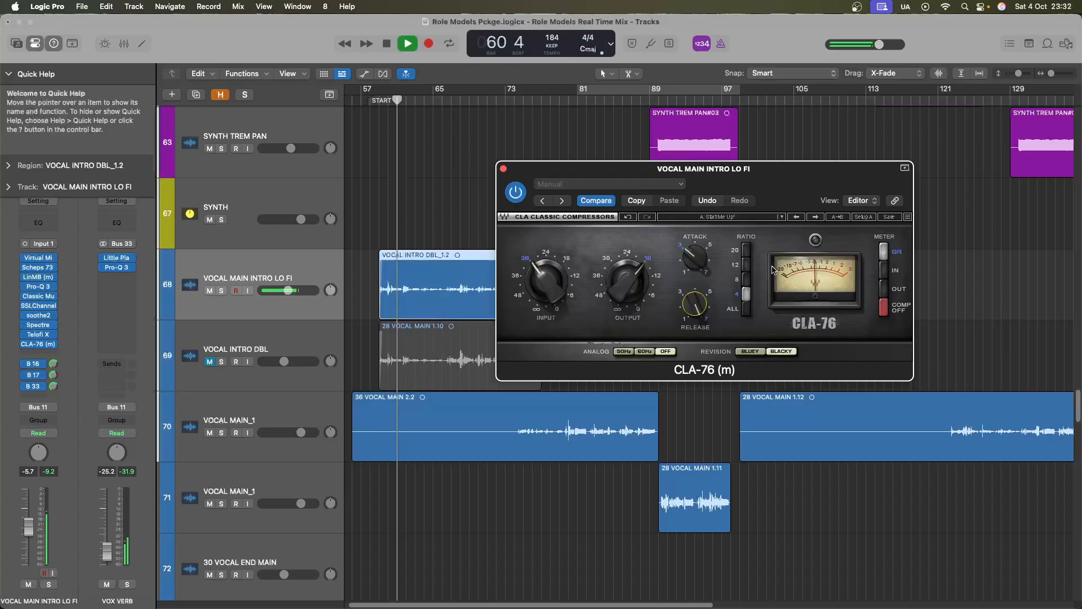
left_click(746, 264)
left_click_drag(548, 267, 555, 243)
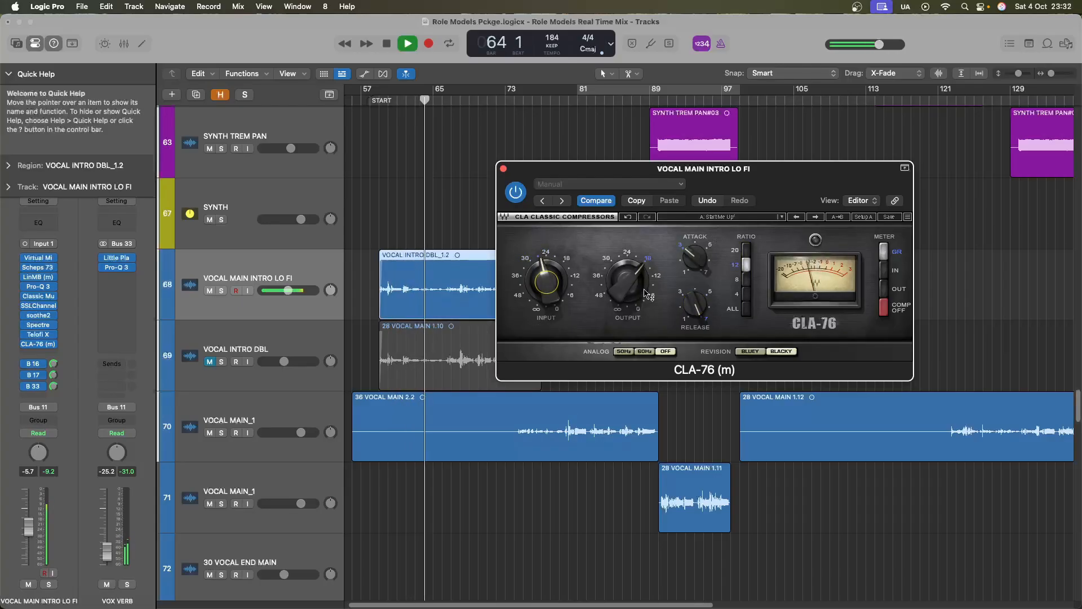
mouse_move(632, 298)
left_mouse_down()
mouse_move(640, 318)
mouse_move(628, 295)
left_mouse_up()
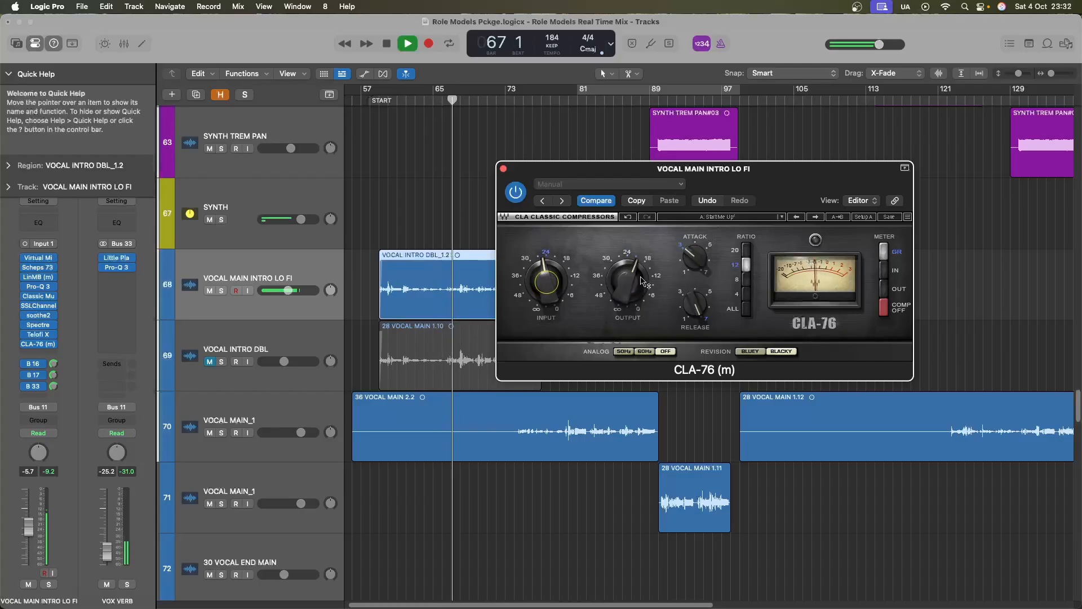
left_click_drag(628, 293, 638, 281)
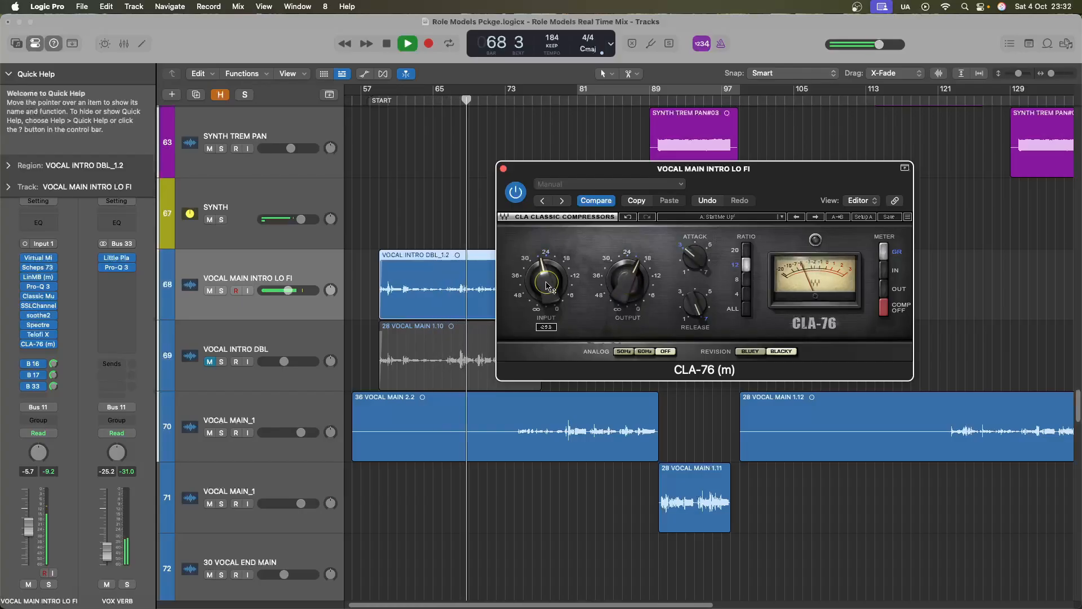
left_click_drag(546, 280, 547, 284)
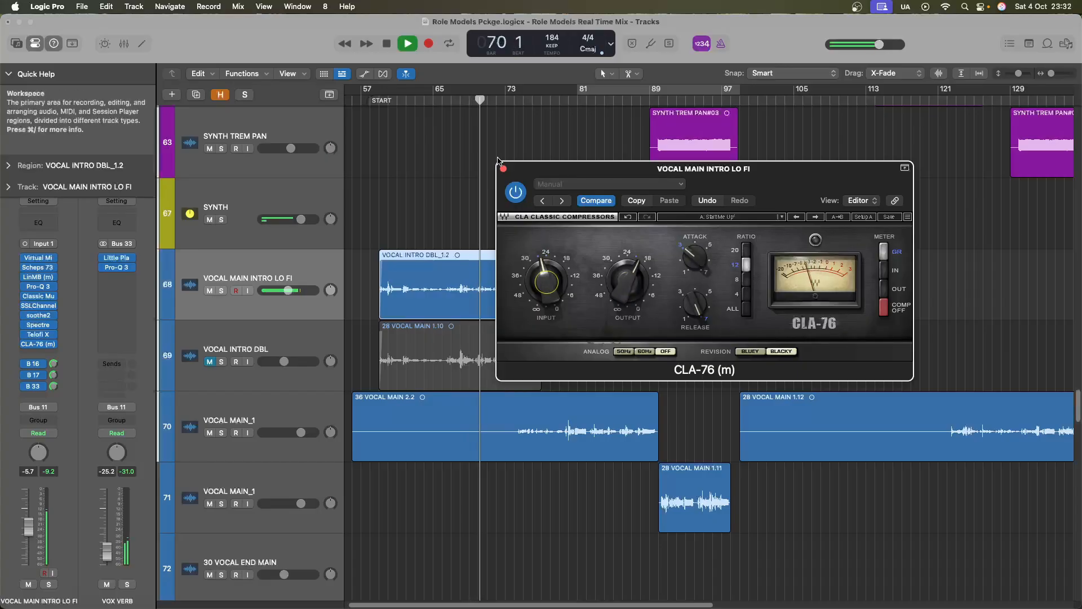
key("space")
left_click(504, 169)
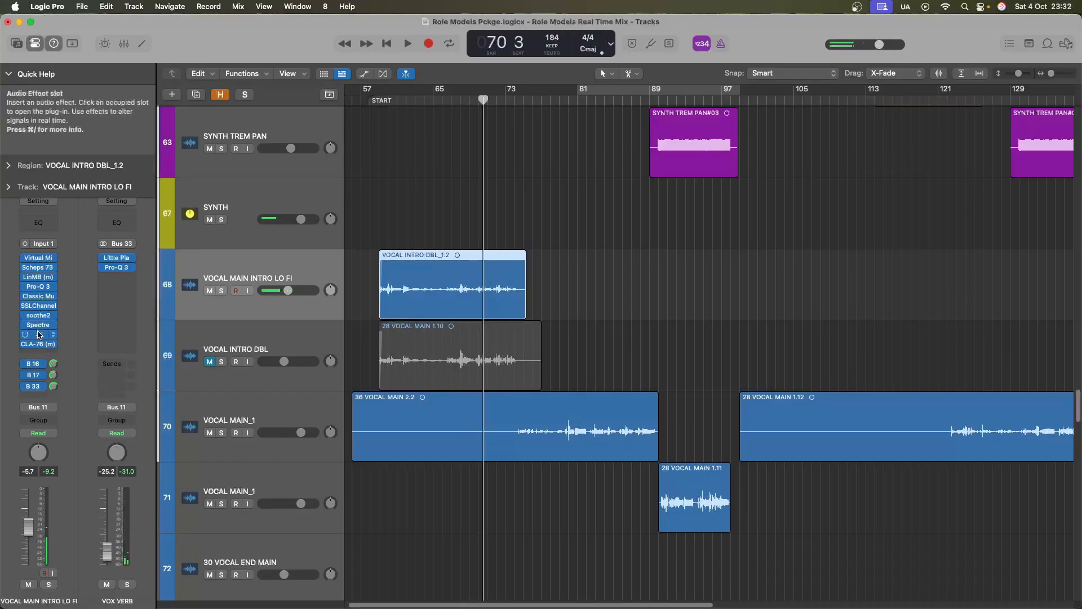
Set Telofi X's tone to 53% on VOCAL MAIN INTRO LO FI and lower the track's fader to -7.6 dB
left_click(39, 335)
key("space")
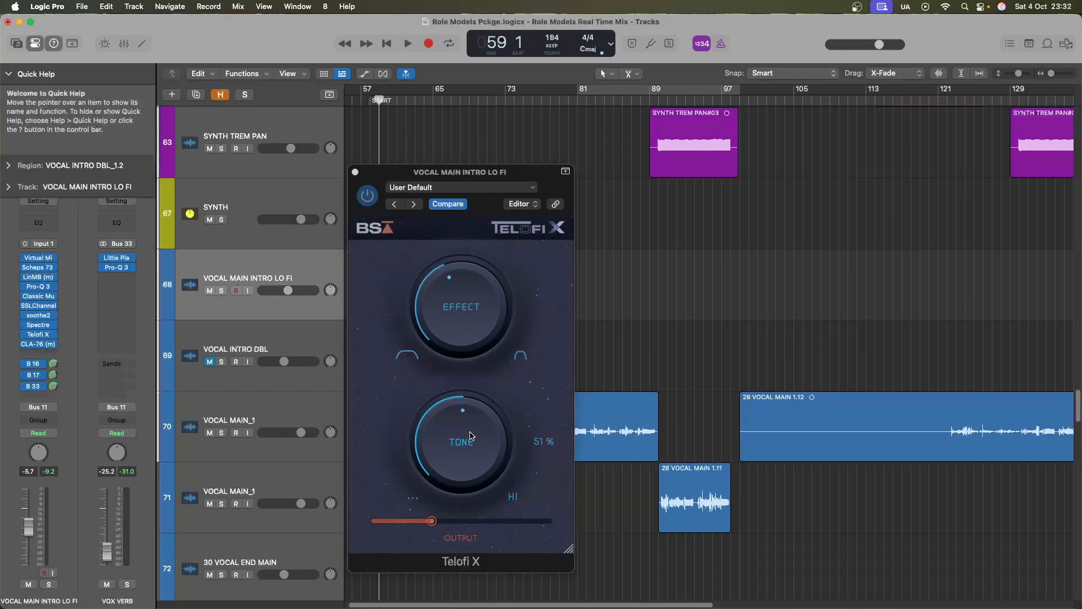
key("space")
left_click(471, 436)
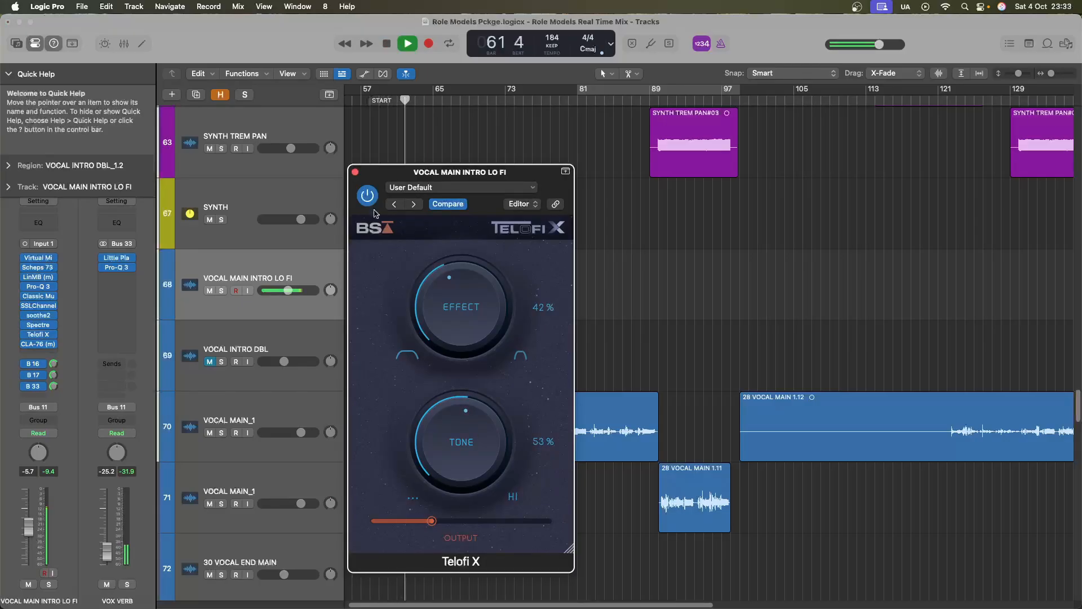
left_click(355, 171)
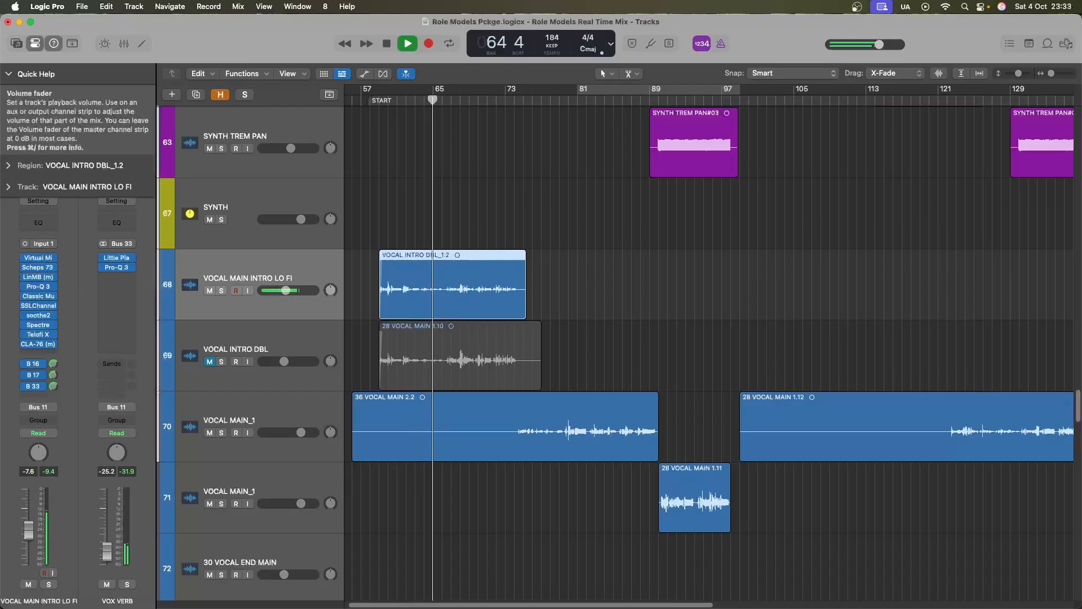
key("space")
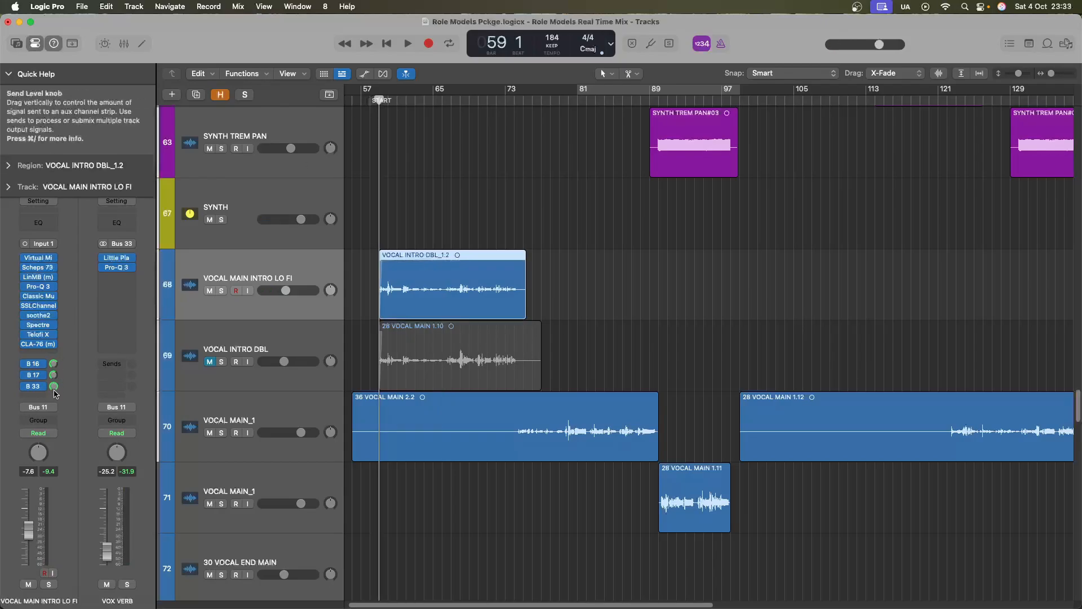
Adjust the reverb and delay sends of VOCAL MAIN INTRO LO FI during playback, setting the bus 17 send to -1.0 dB
key("space")
left_click_drag(54, 393, 60, 370)
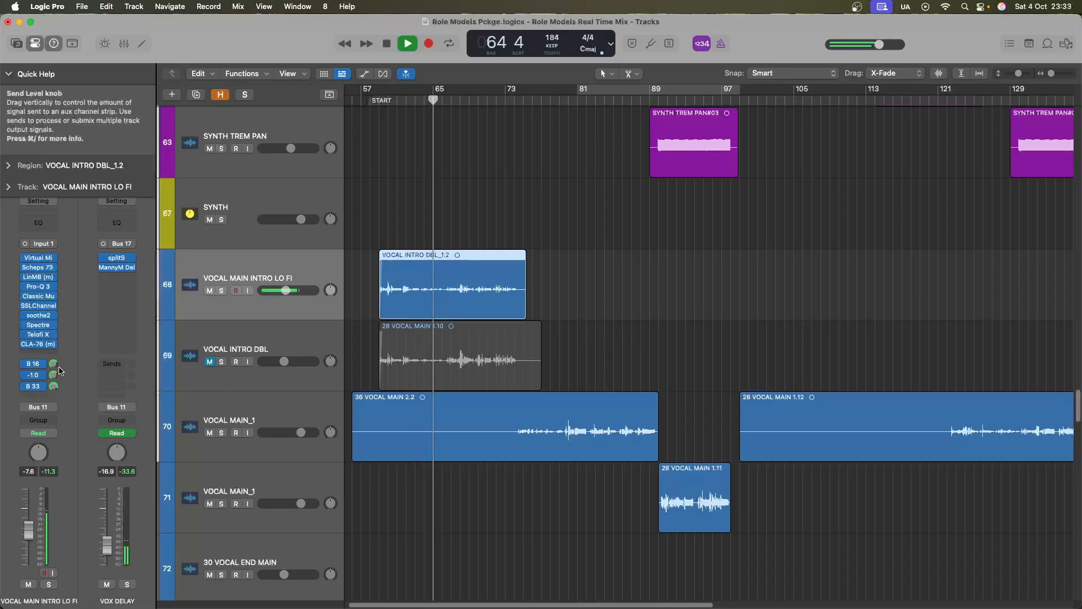
key("space")
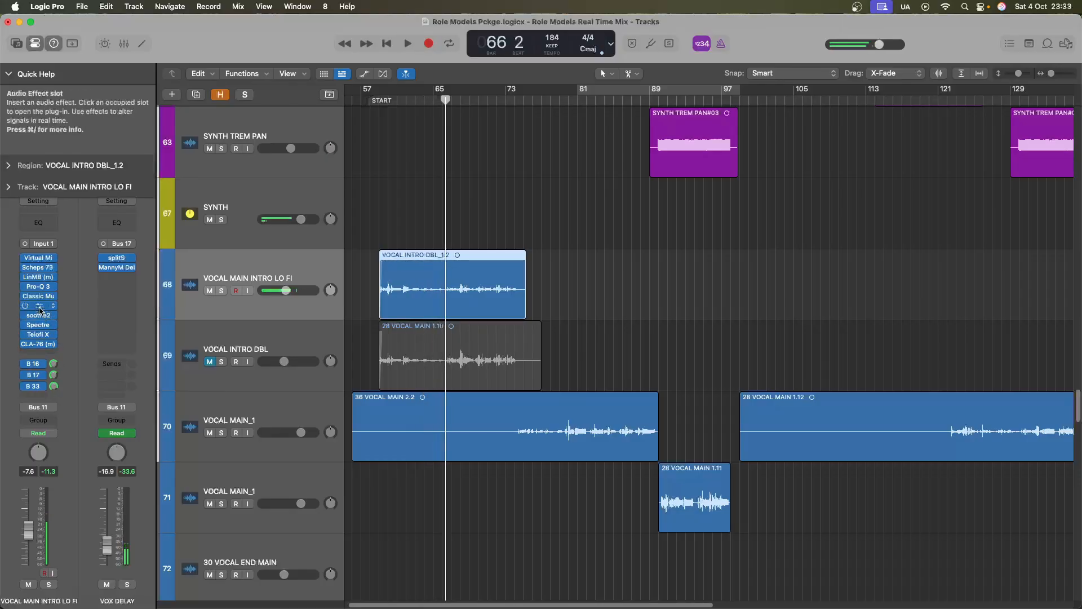
Insert the FabFilter Pro-Q 3 equalizer after CLA-76 on the VOCAL MAIN INTRO LO FI track
left_click(40, 308)
left_click(42, 352)
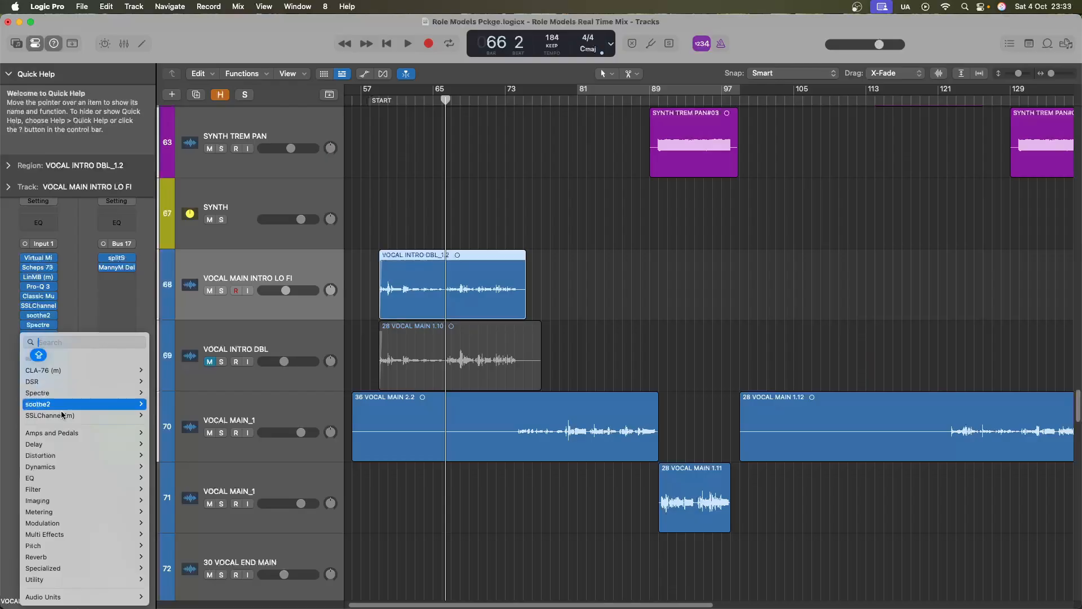
mouse_move(72, 597)
mouse_move(225, 360)
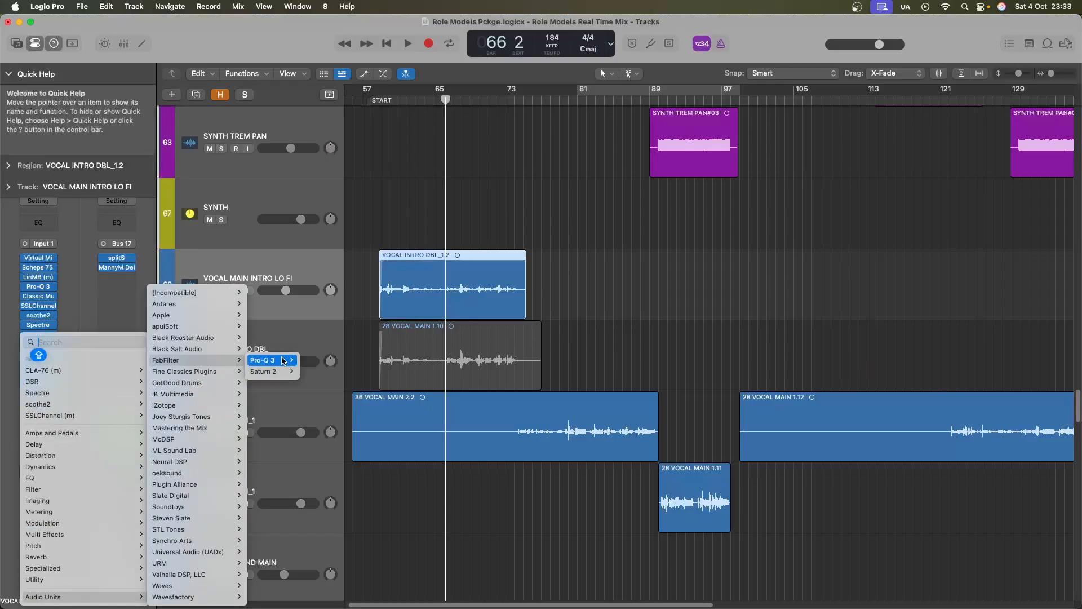
left_click(283, 361)
Shape the upper mids in Pro-Q 3 with a gentle bell cut of about -1.6 dB near 3770 Hz and a second cut above it
key("space")
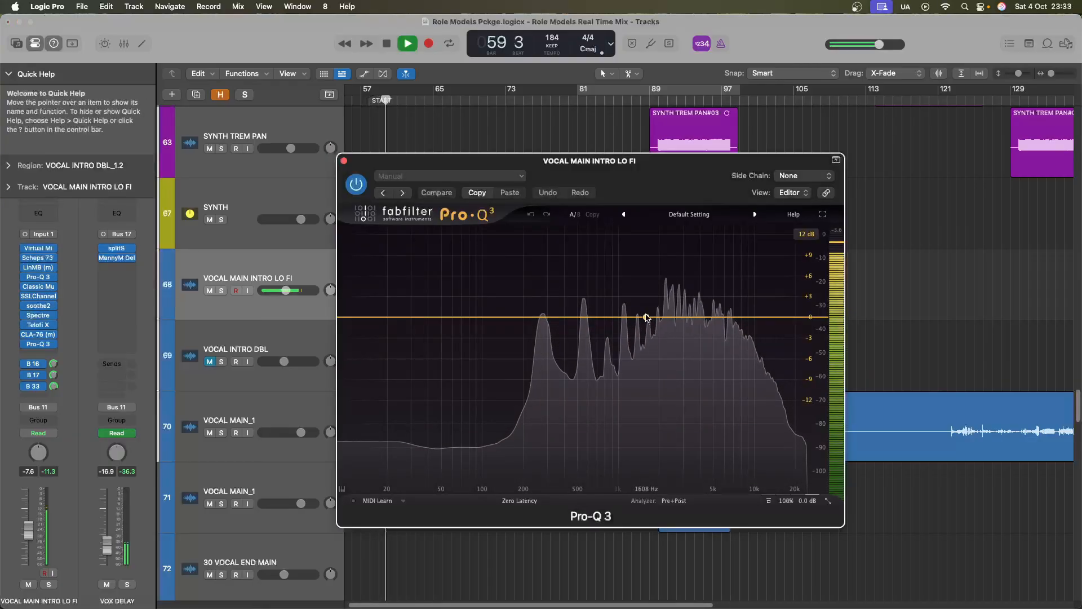
left_click_drag(646, 317, 693, 337)
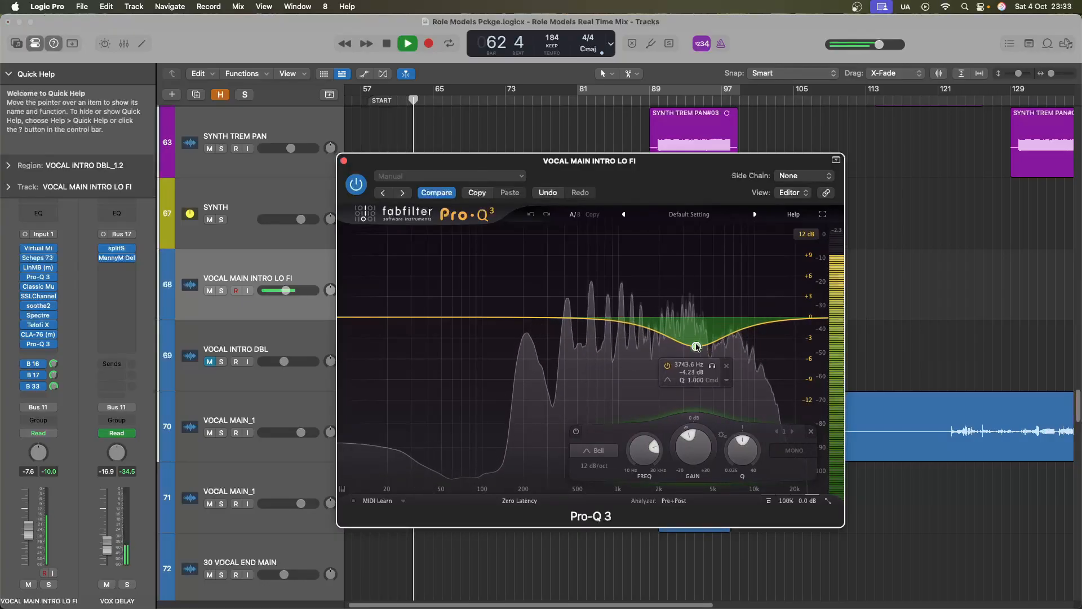
left_click_drag(696, 345, 699, 301)
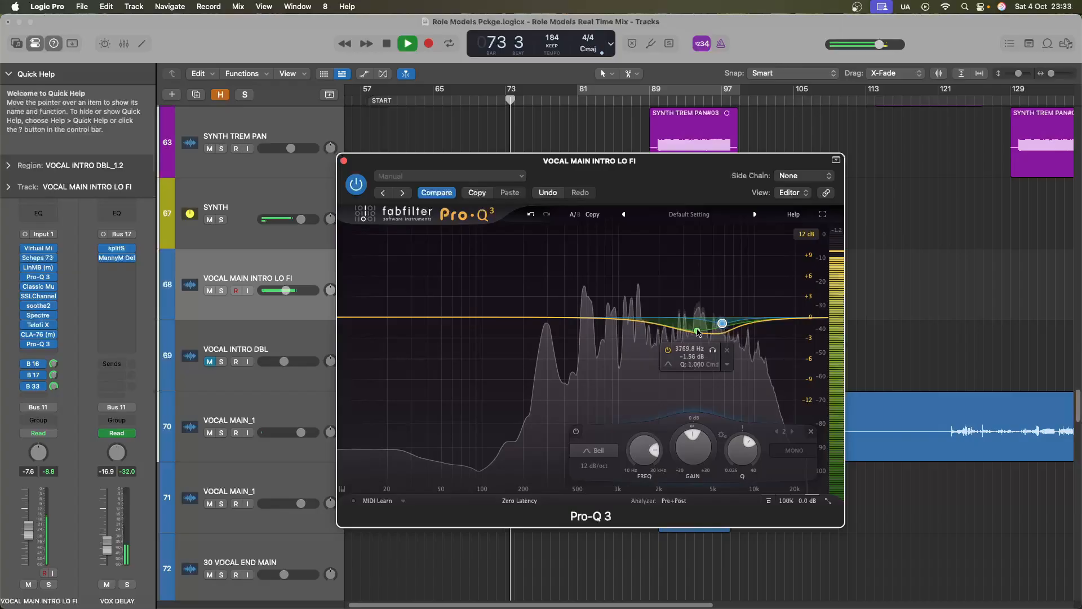
key("space")
left_click(343, 160)
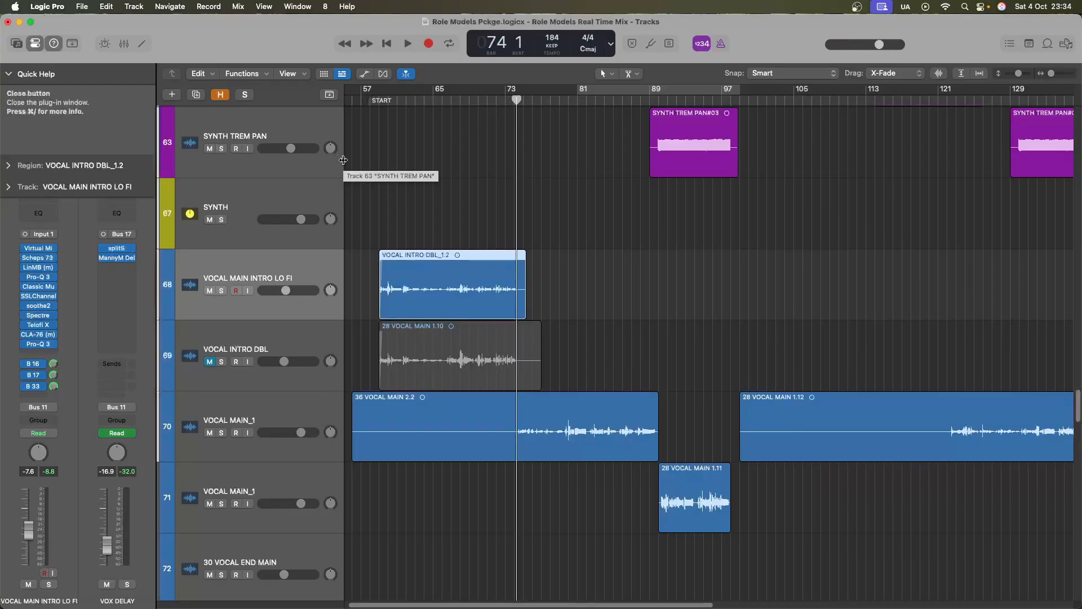
Unmute VOCAL INTRO DBL and copy the vocal effects onto it from Virtual Mix through Classic Mu, with a send to bus 16
left_click(213, 372)
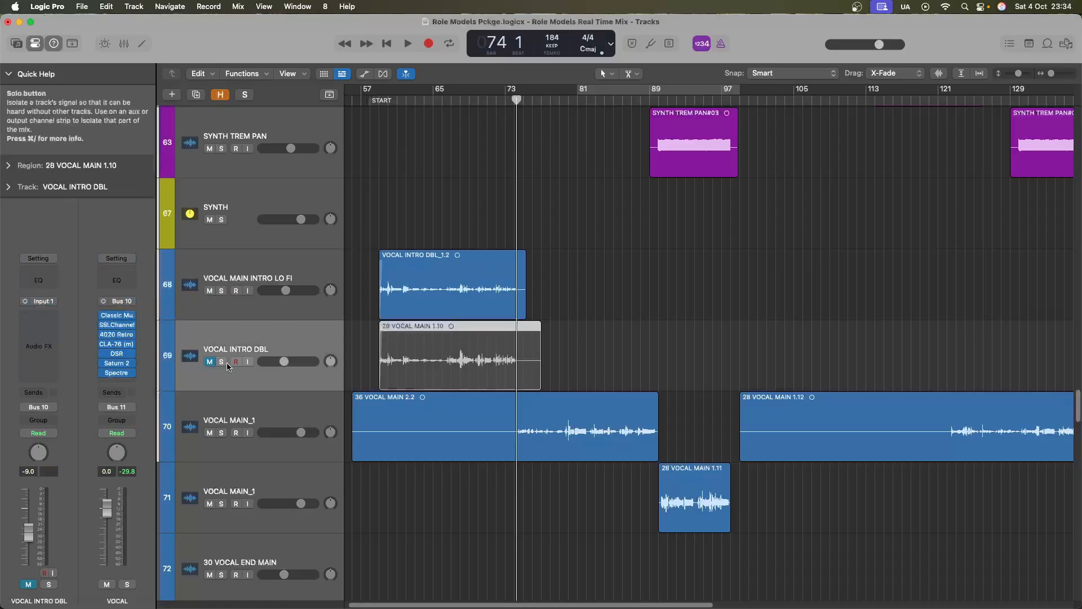
left_click(210, 361)
key("x")
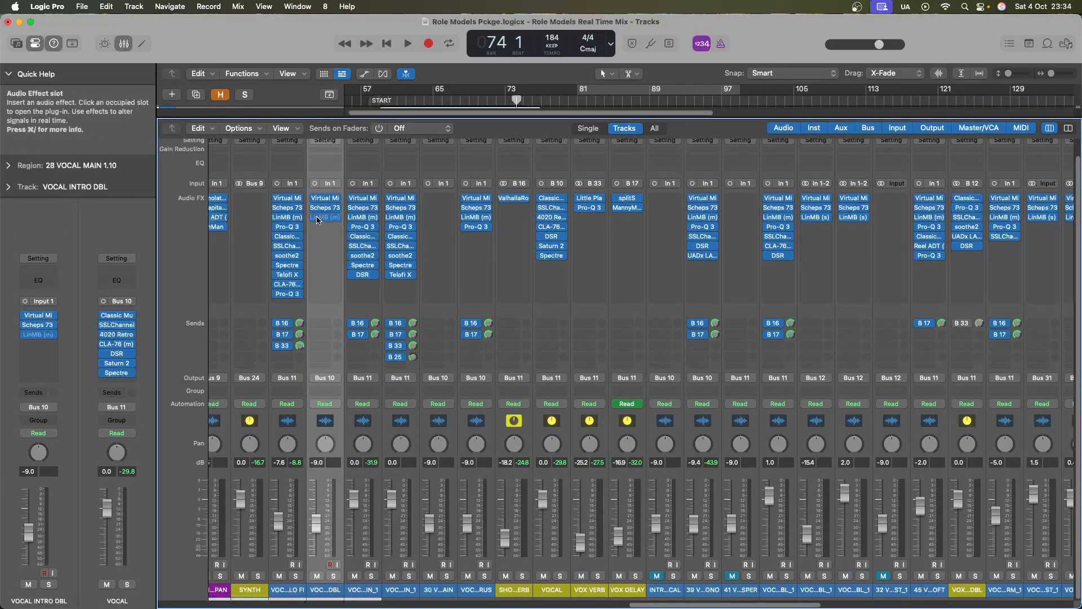
left_click(343, 161)
left_click_drag(288, 228, 319, 237)
left_click(342, 162)
key("x")
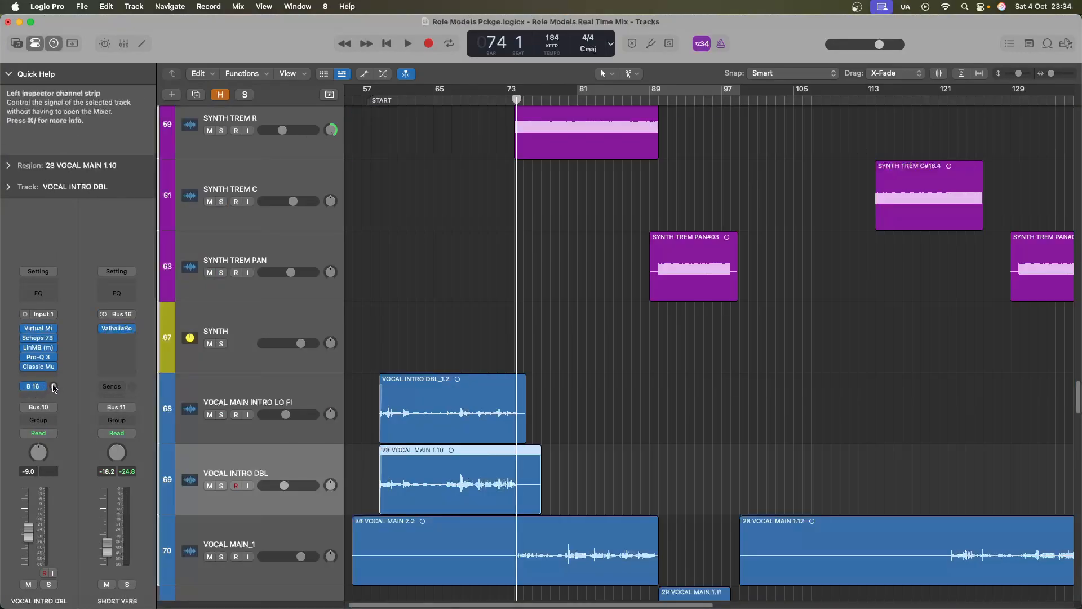
Raise VOCAL INTRO DBL's bus 16 send and lower its fader to -18.5 dB while playing the intro
key("Return")
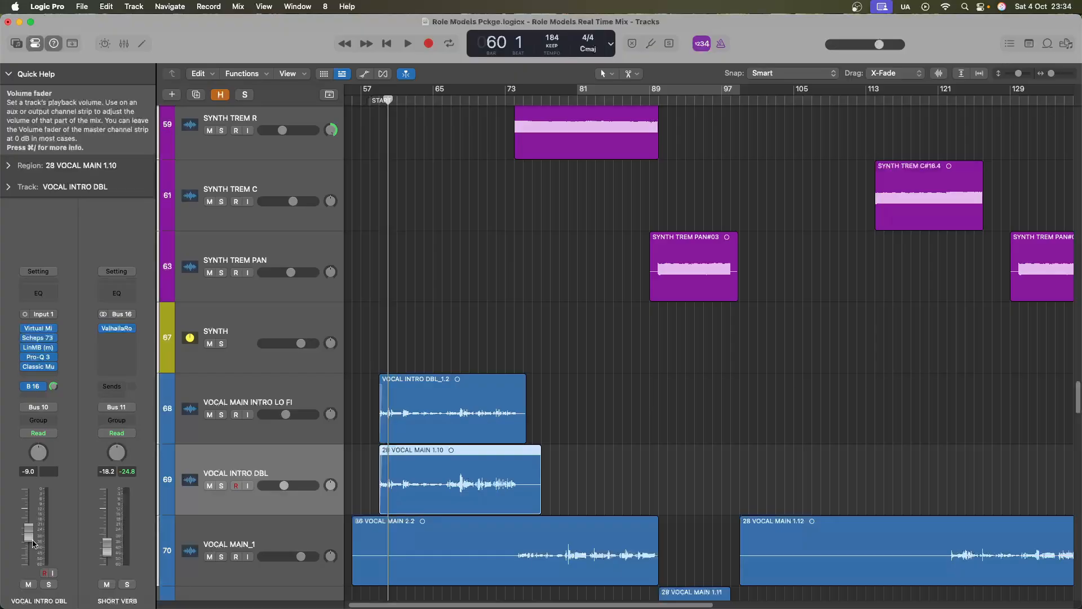
key("z")
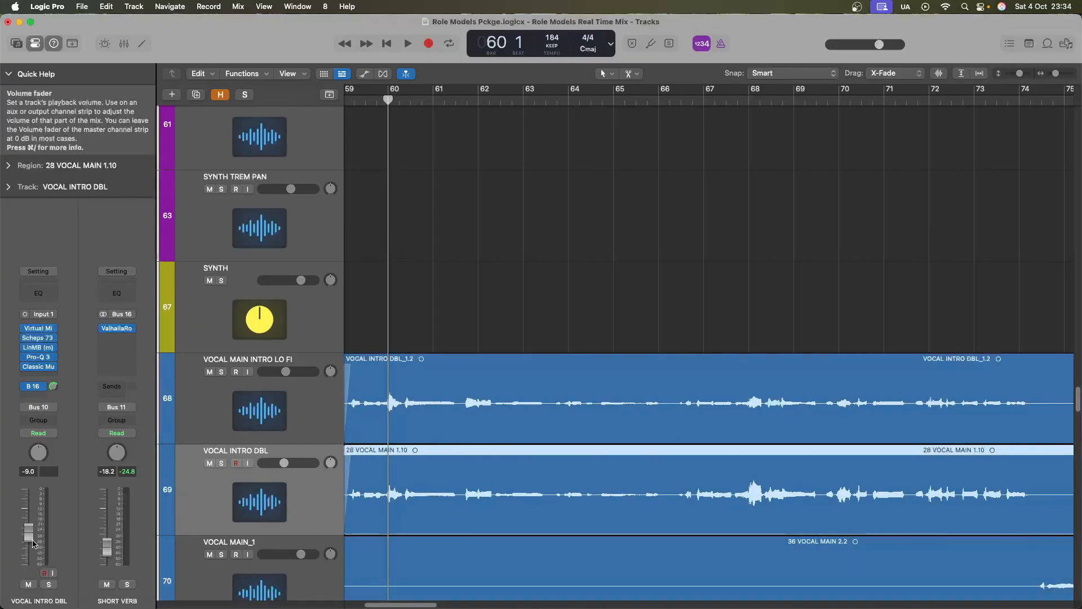
key("z")
key("space")
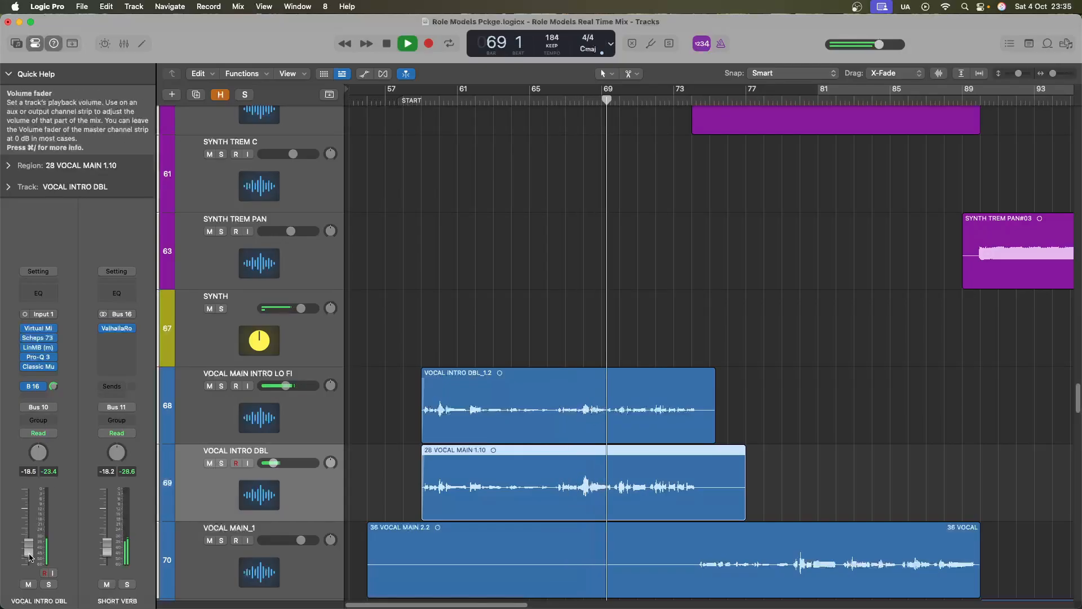
Finish auditioning the intro and mute the VOCAL INTRO DBL track
key("super+Up")
key("super+Up")
key("super+Up")
key("super+Up")
key("super+Up")
key("super+Left")
key("super+Left")
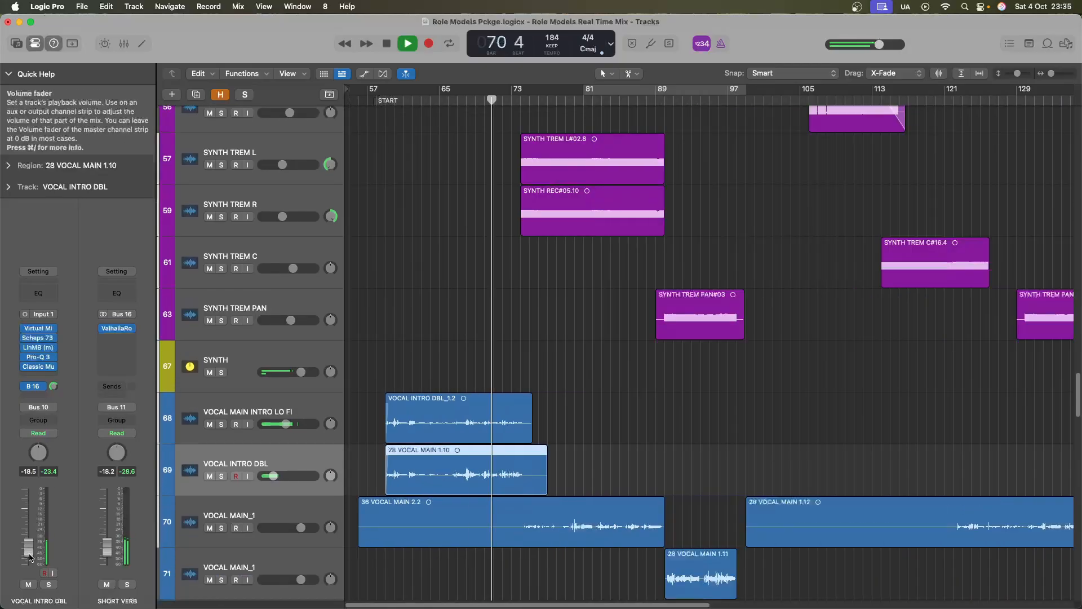
key("space")
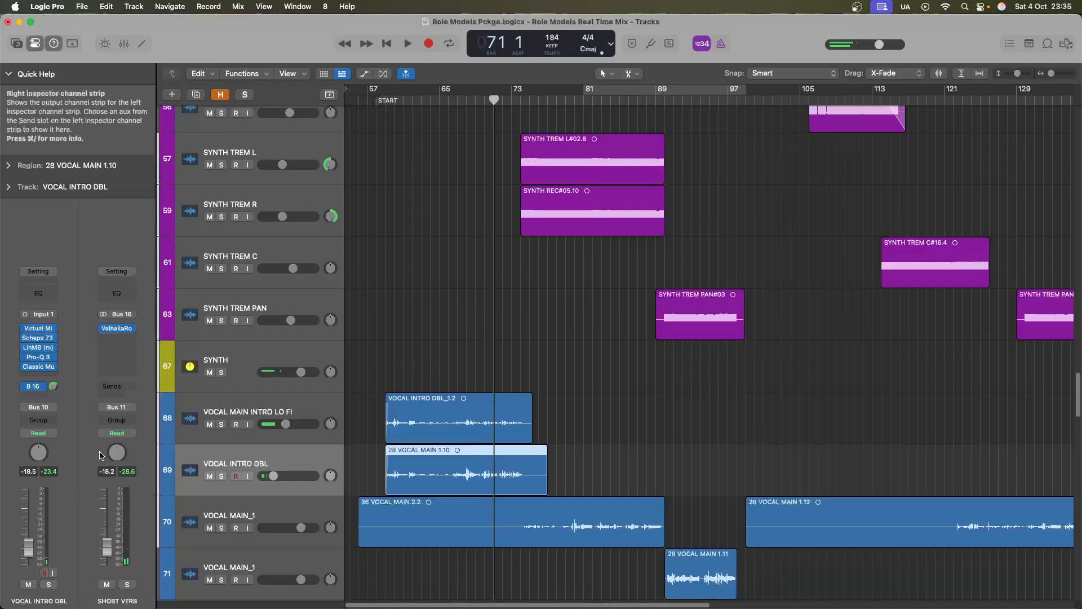
left_click(210, 476)
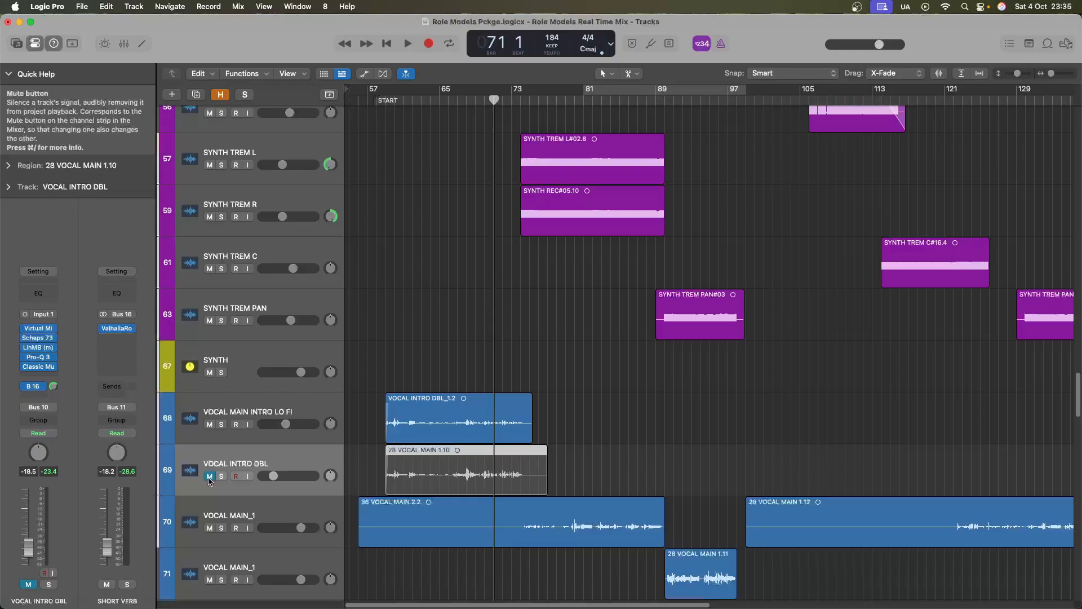
Unmute INTRO LO VOCAL and copy 39 VOCAL LOW MONO's channel strip setting to it, including sends to buses 16 and 17
key("super+Up")
key("super+Left")
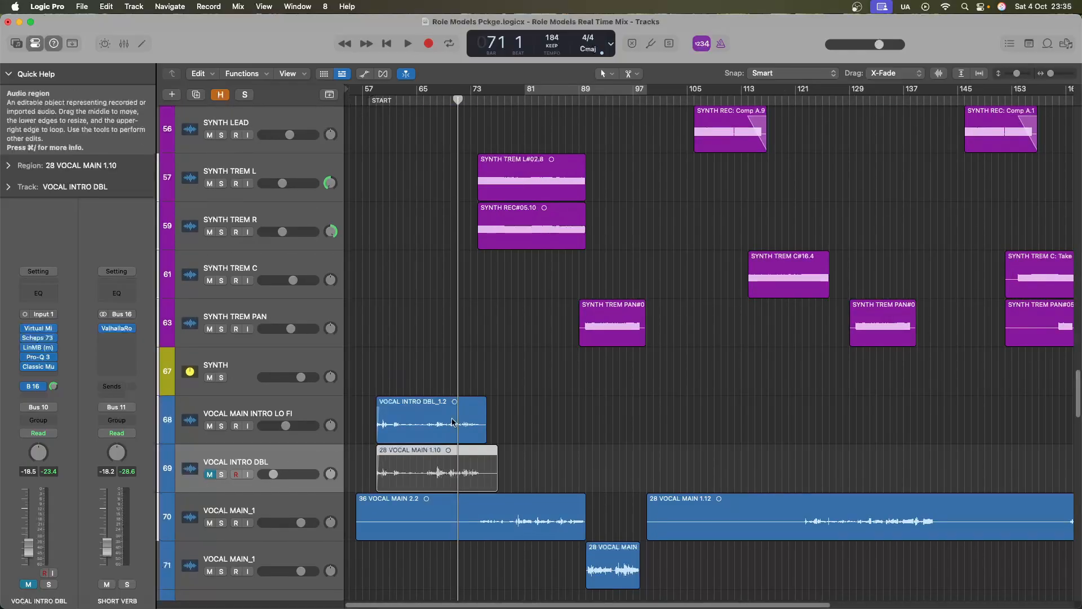
scroll(282, 434, "down", 10)
left_click(256, 394)
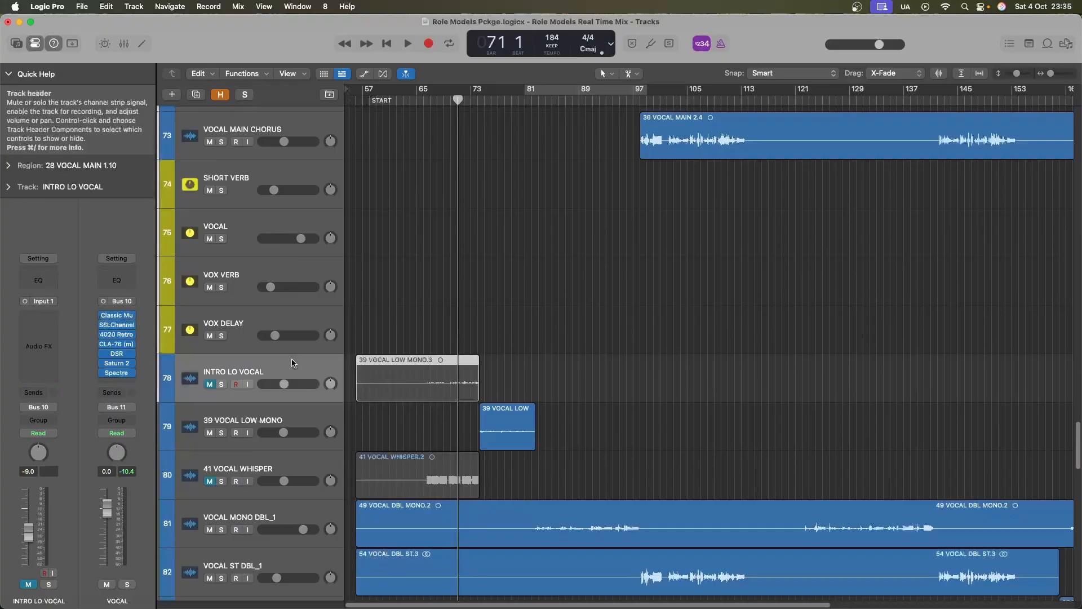
left_click(210, 385)
key("x")
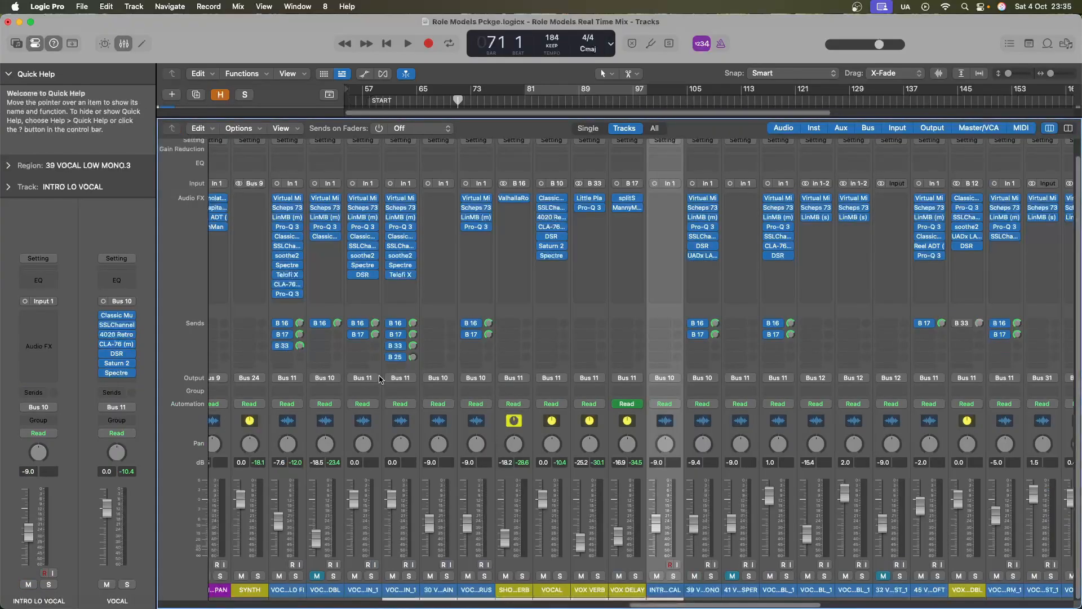
key("x")
scroll(282, 351, "up", 2)
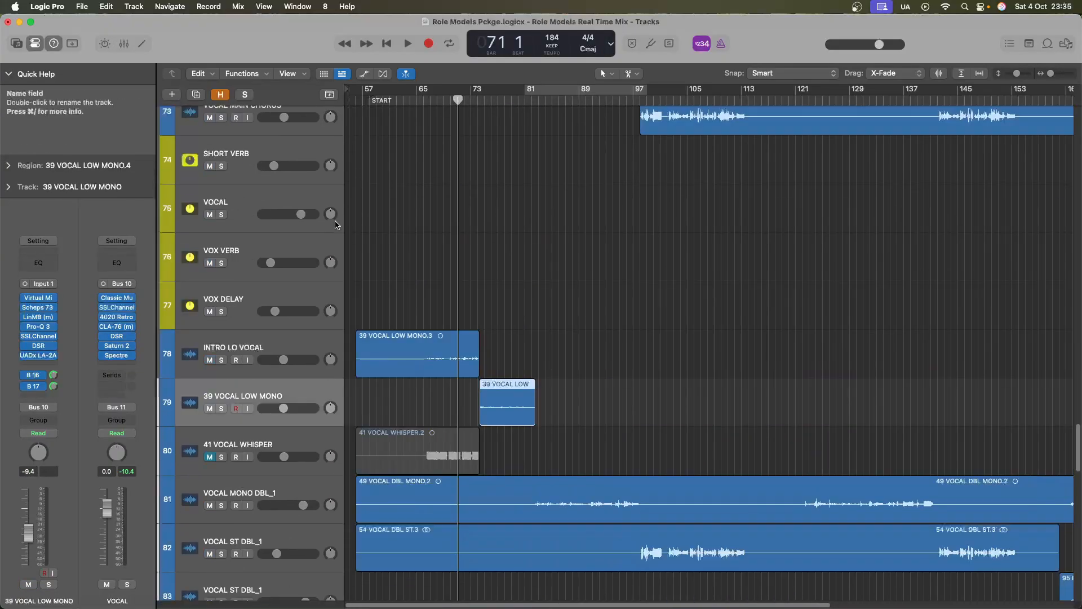
key("space")
left_click(282, 350)
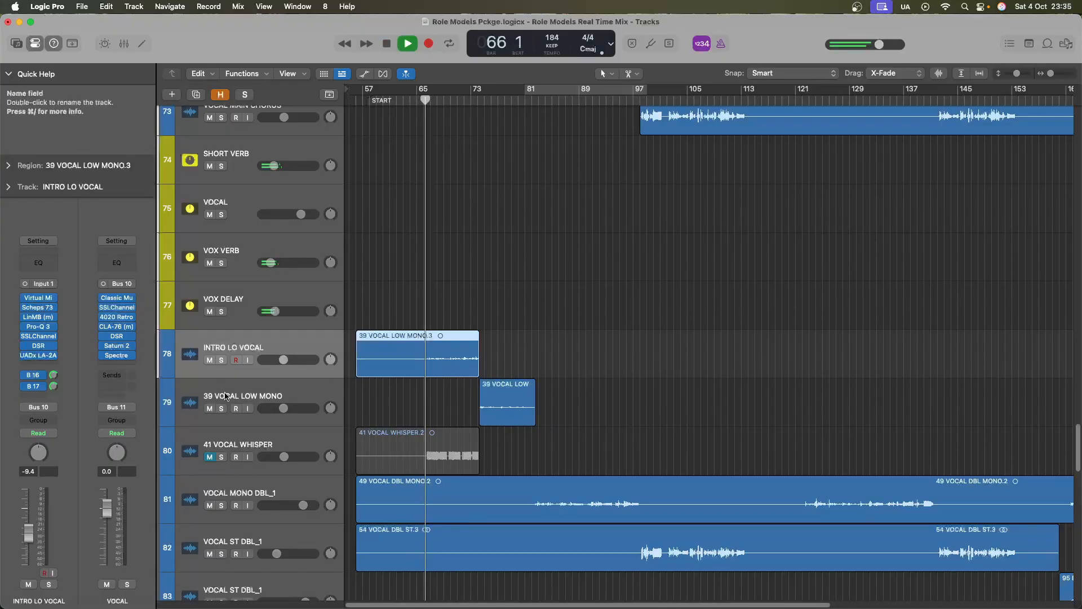
Lower the INTRO LO VOCAL fader to -15.0 dB during playback and return the playhead to bar 63
left_click_drag(30, 535, 31, 545)
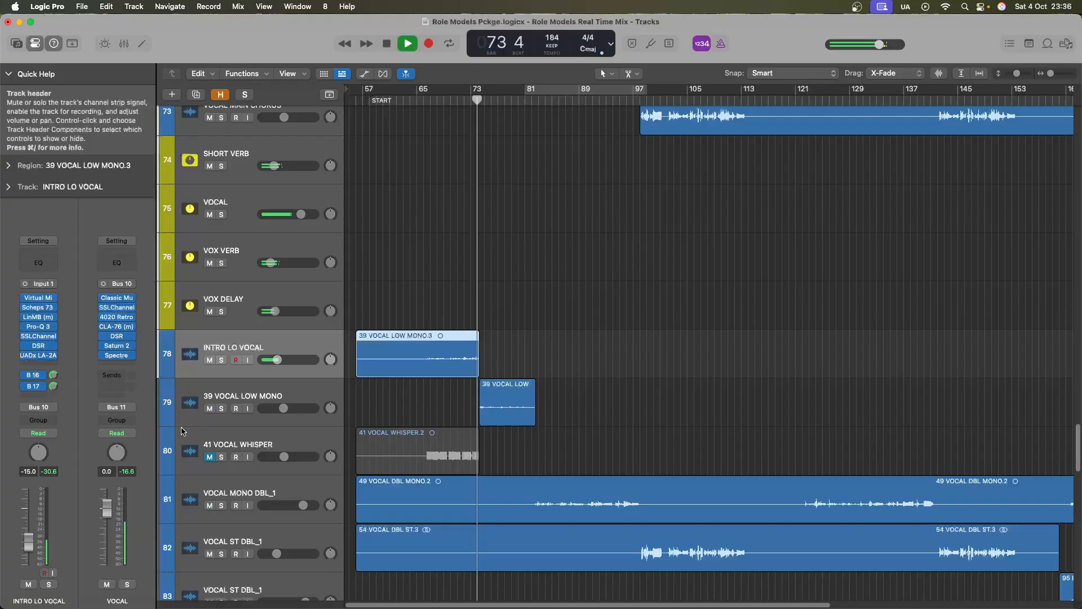
key("space")
left_click(405, 102)
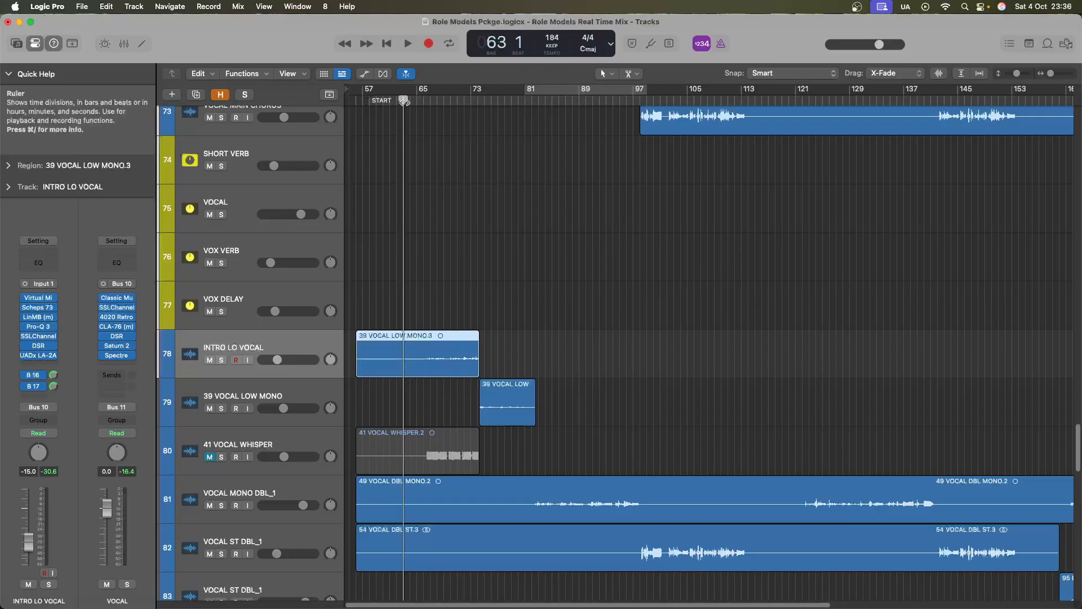
Raise the INTRO LO VOCAL fader to -14.2 dB while playing through the intro from bar 63
key("space")
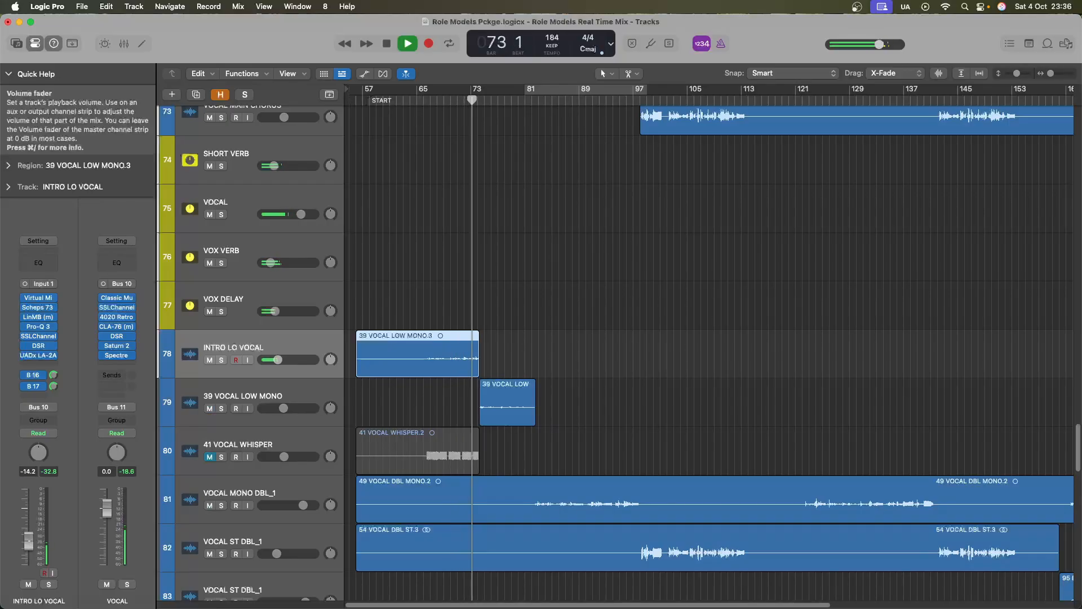
key("space")
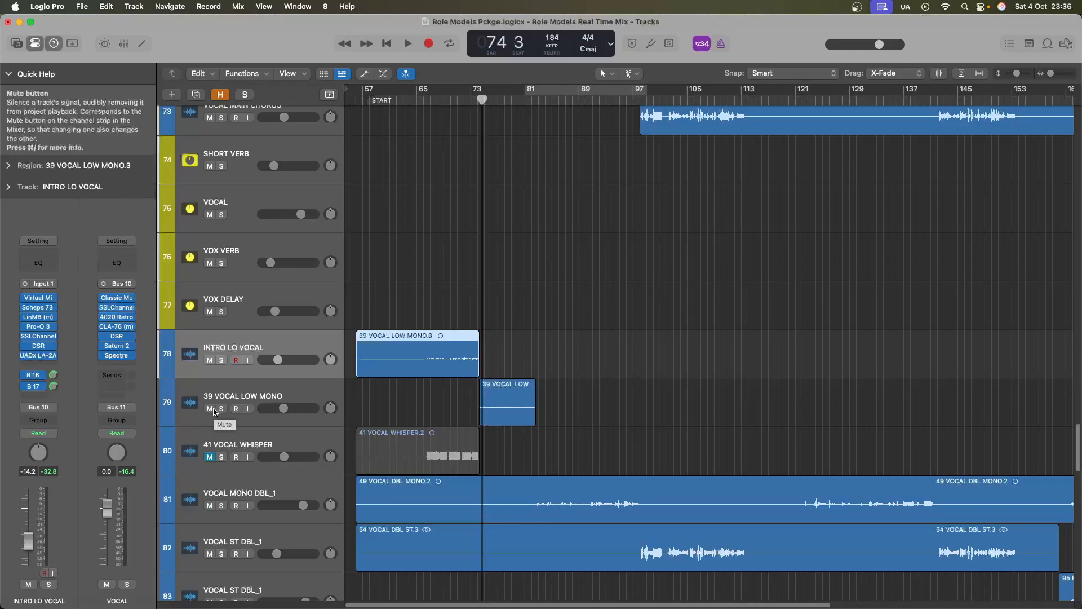
Unmute the 41 VOCAL WHISPER track and place the playhead at bar 66, just before its whispered part
scroll(214, 413, "down", 2)
left_click(304, 393)
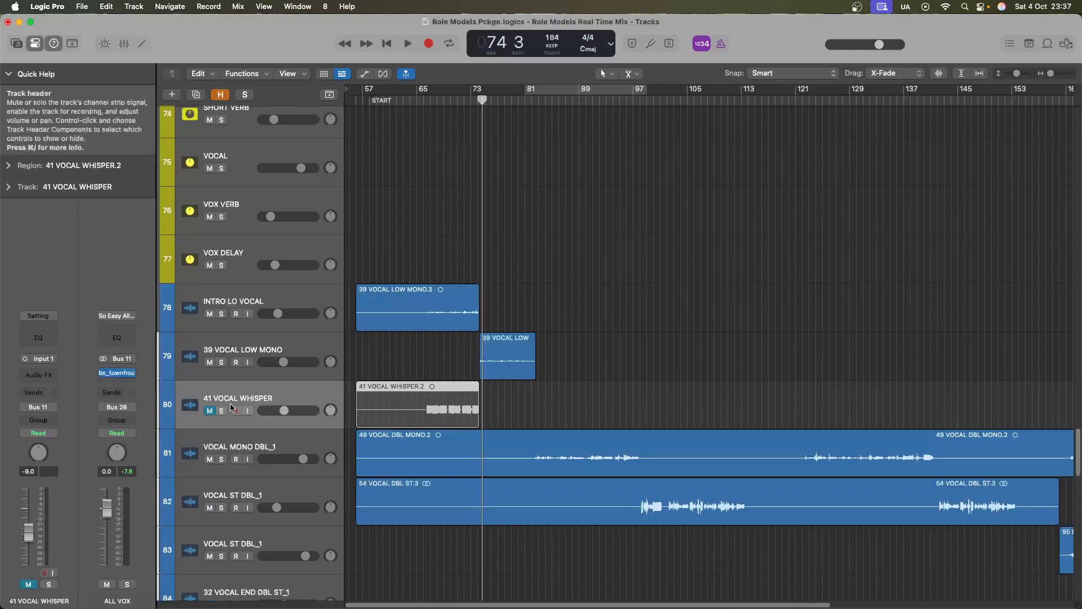
key("m")
left_click(424, 100)
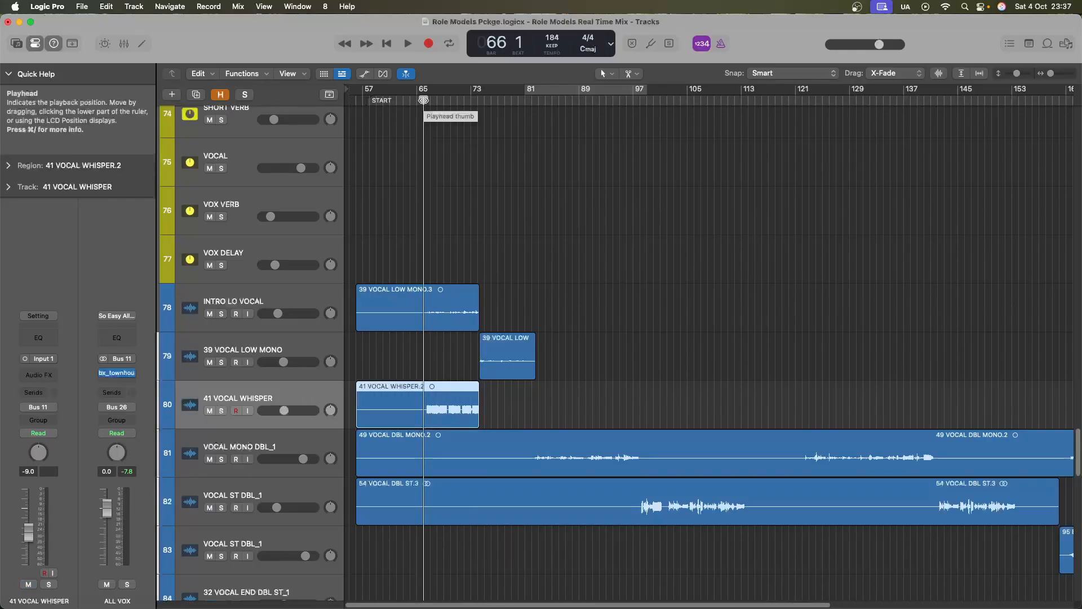
key("super+Down")
key("super+Down")
key("super+Right")
key("super+Right")
key("super+Down")
key("super+Right")
key("super+Down")
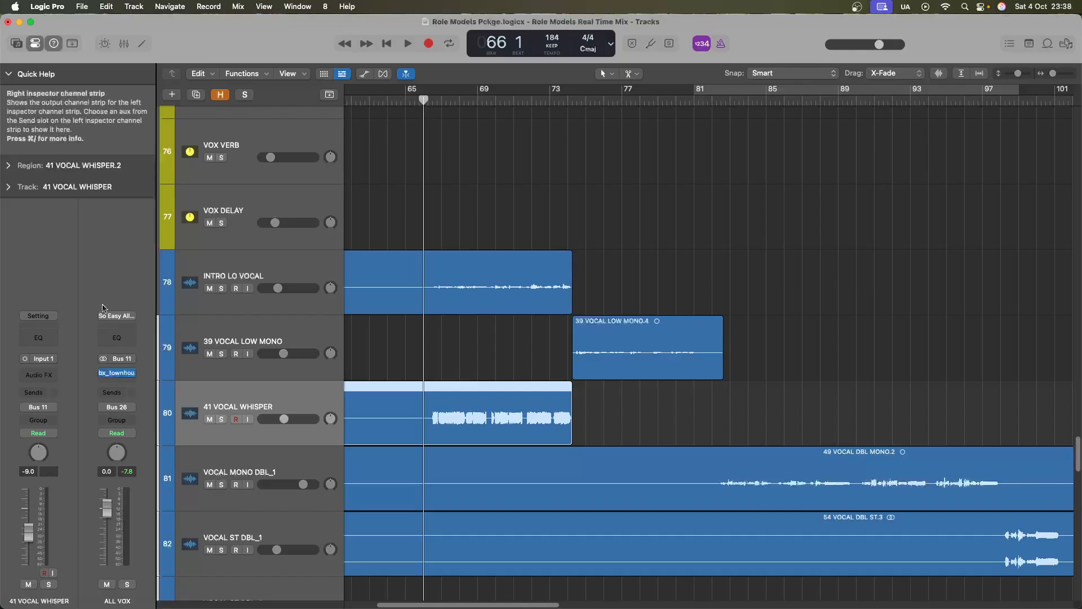
Insert Classic Multi Band Limiter and the mono Telofi X on 41 VOCAL WHISPER, with Telofi X first in the chain
left_click(33, 377)
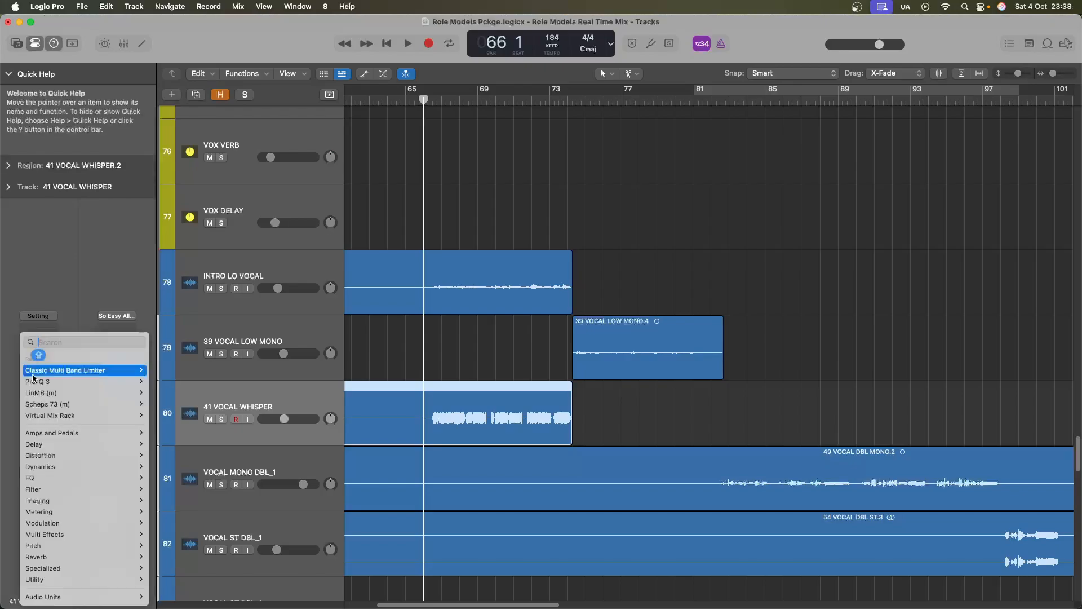
mouse_move(130, 370)
left_click(165, 375)
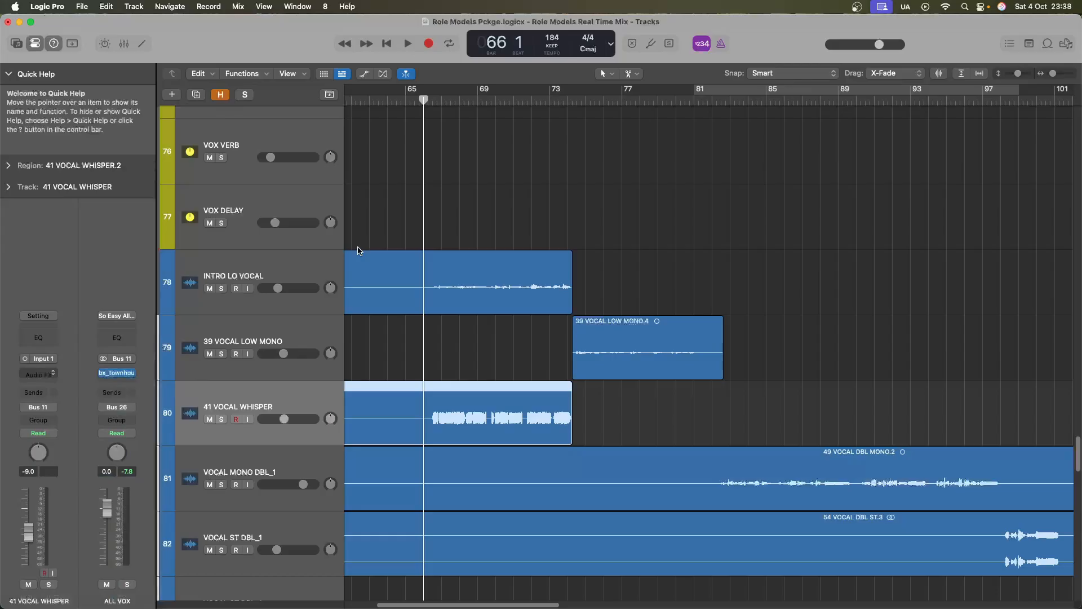
left_click(32, 389)
mouse_move(59, 596)
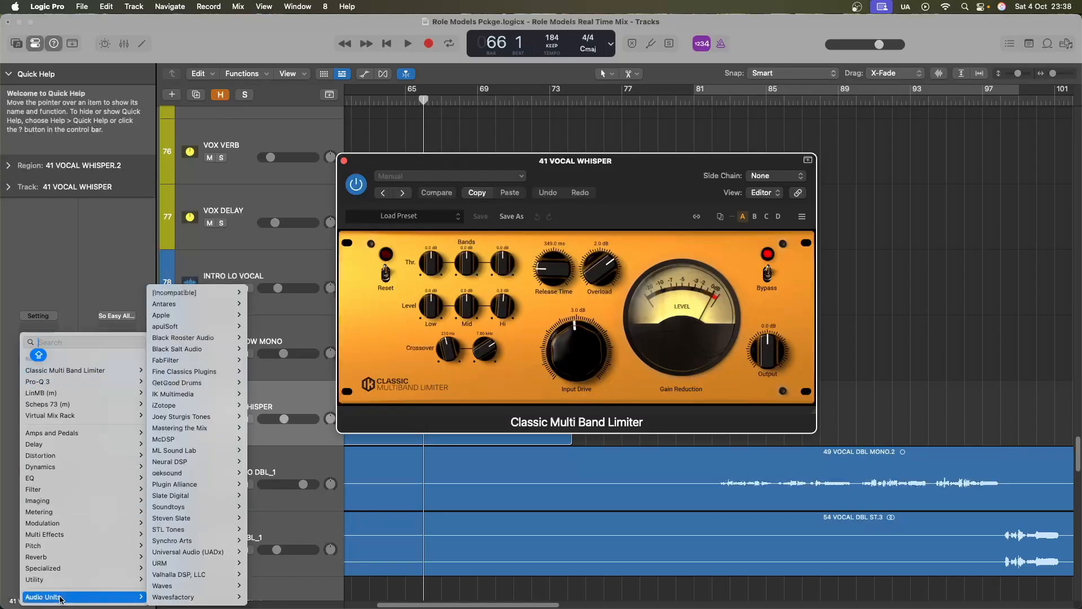
mouse_move(177, 349)
mouse_move(262, 428)
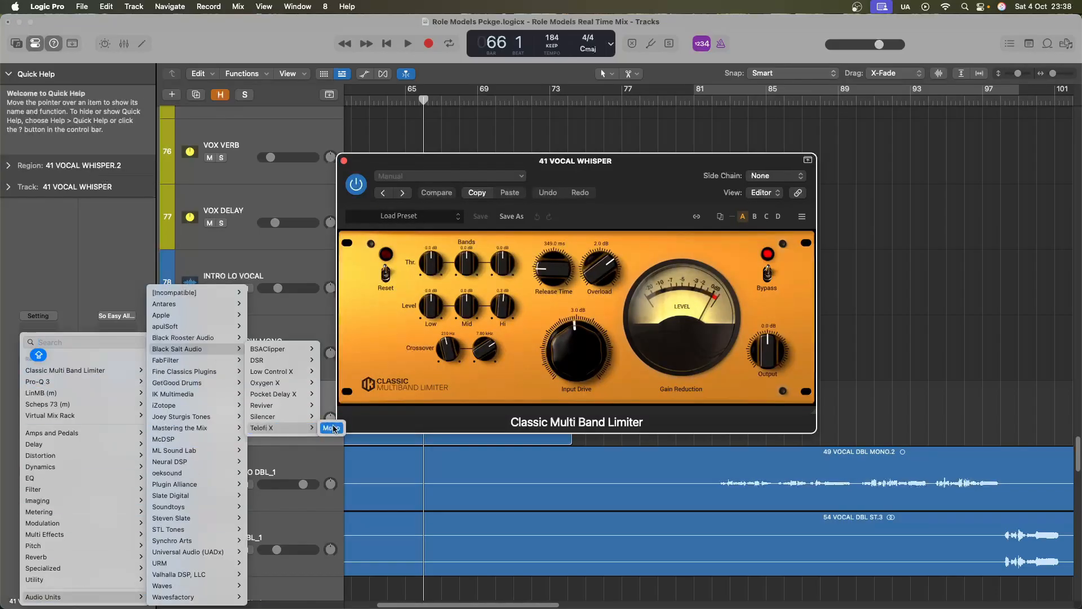
left_click(332, 428)
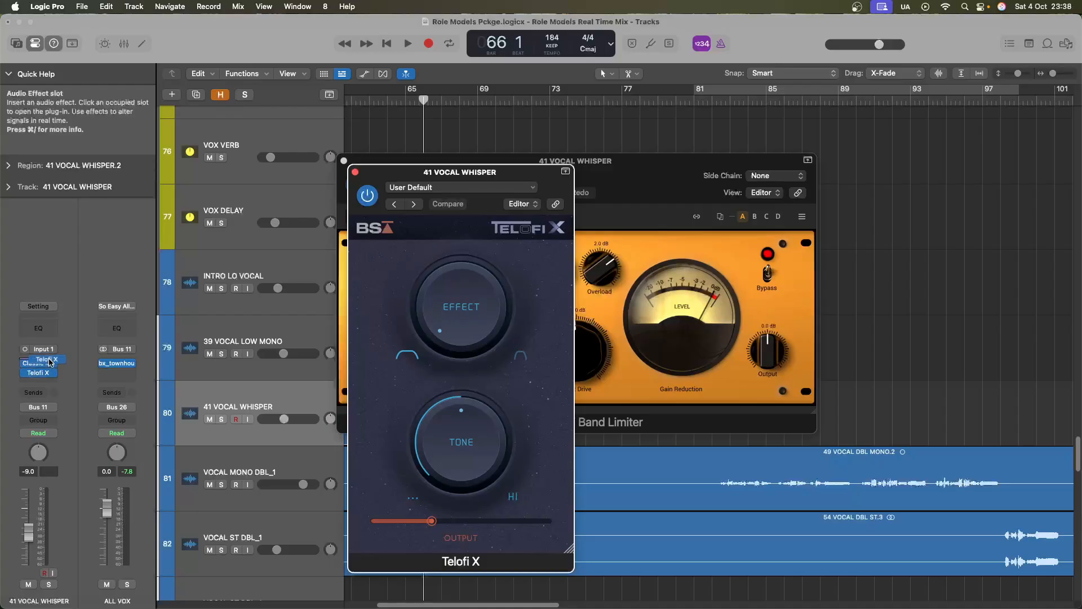
left_click_drag(49, 361, 50, 363)
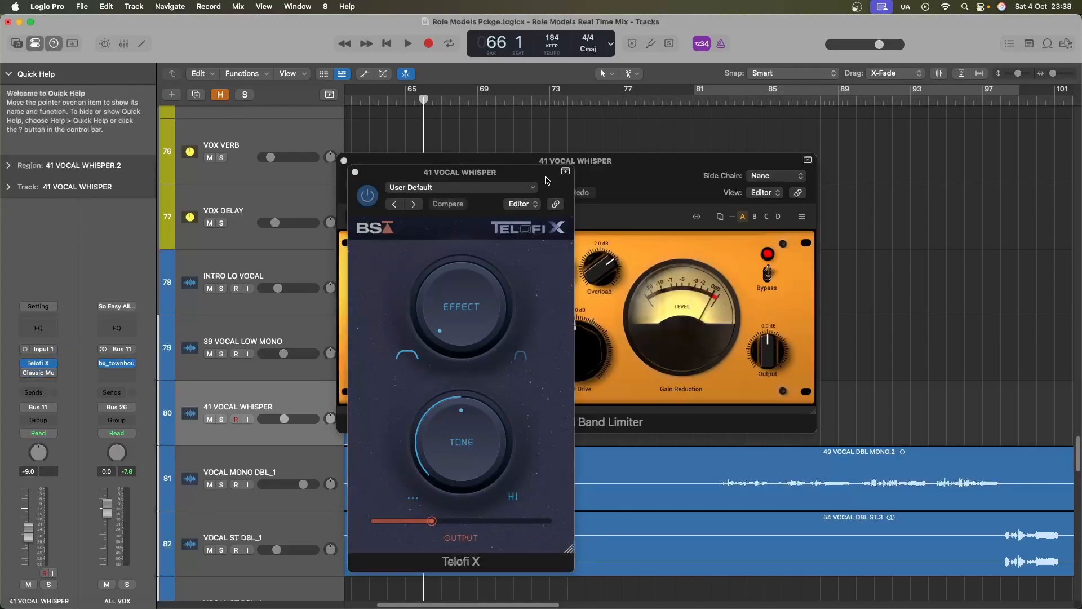
Set Telofi X's Effect to 51% and lower the 41 VOCAL WHISPER fader to -14.4 dB while playing the intro
left_click_drag(641, 180, 774, 163)
left_click(476, 145)
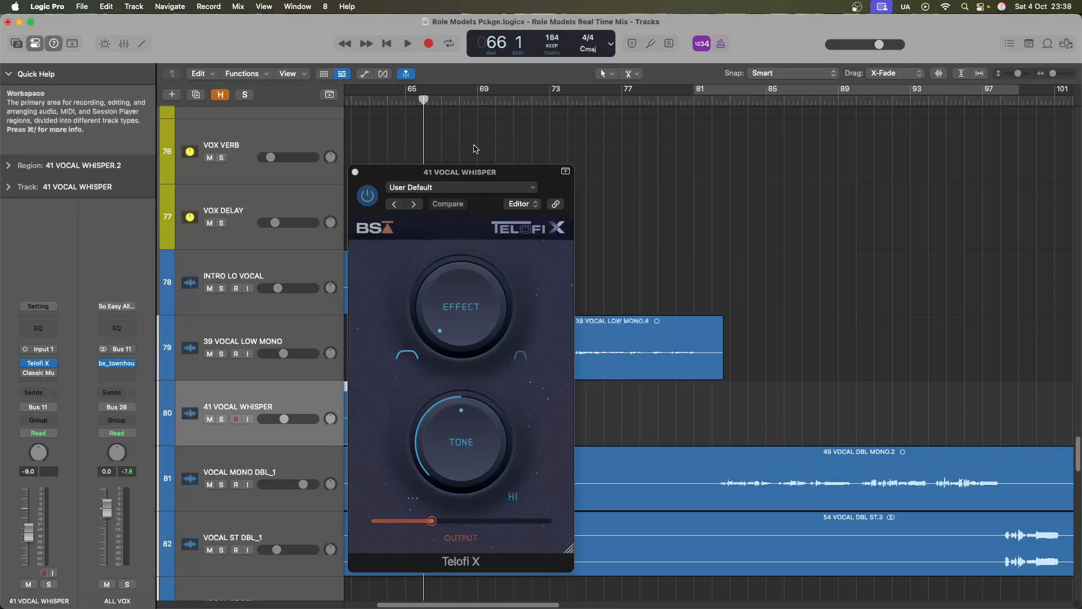
left_click_drag(475, 172, 789, 156)
key("space")
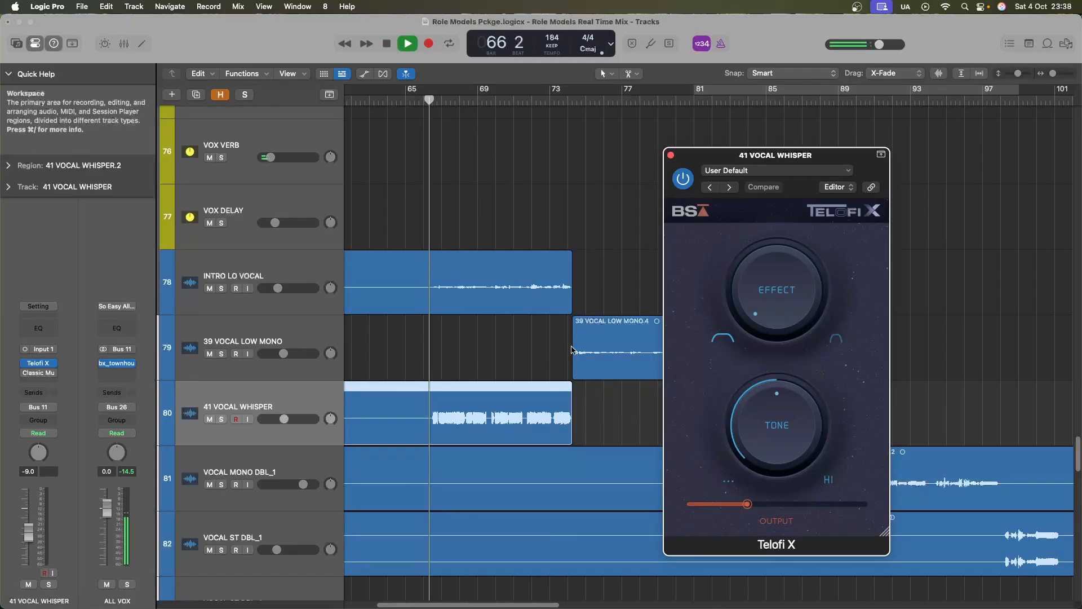
key("space")
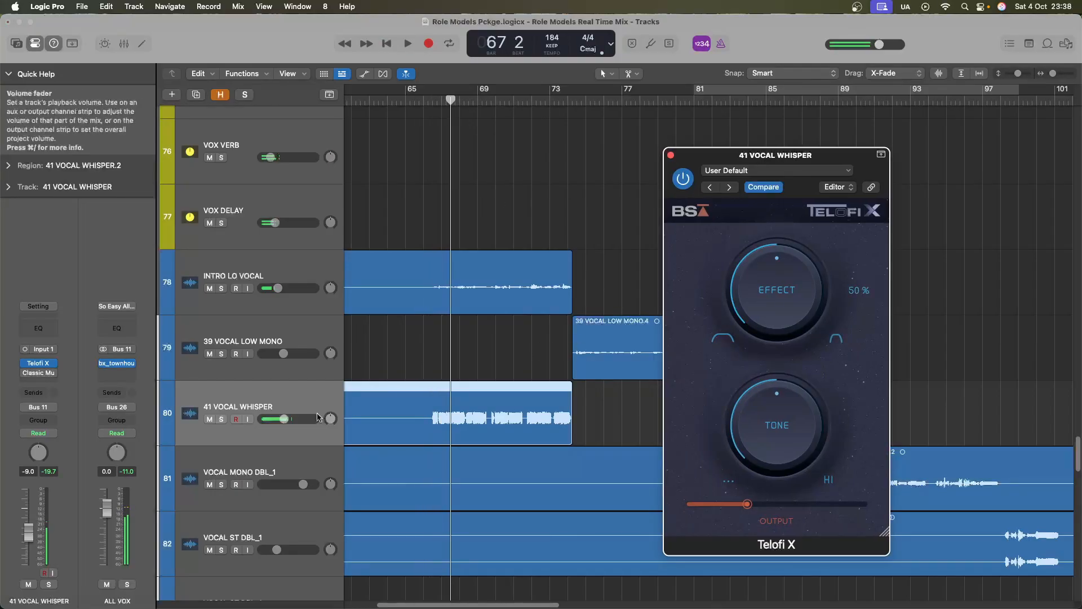
left_click_drag(279, 419, 277, 419)
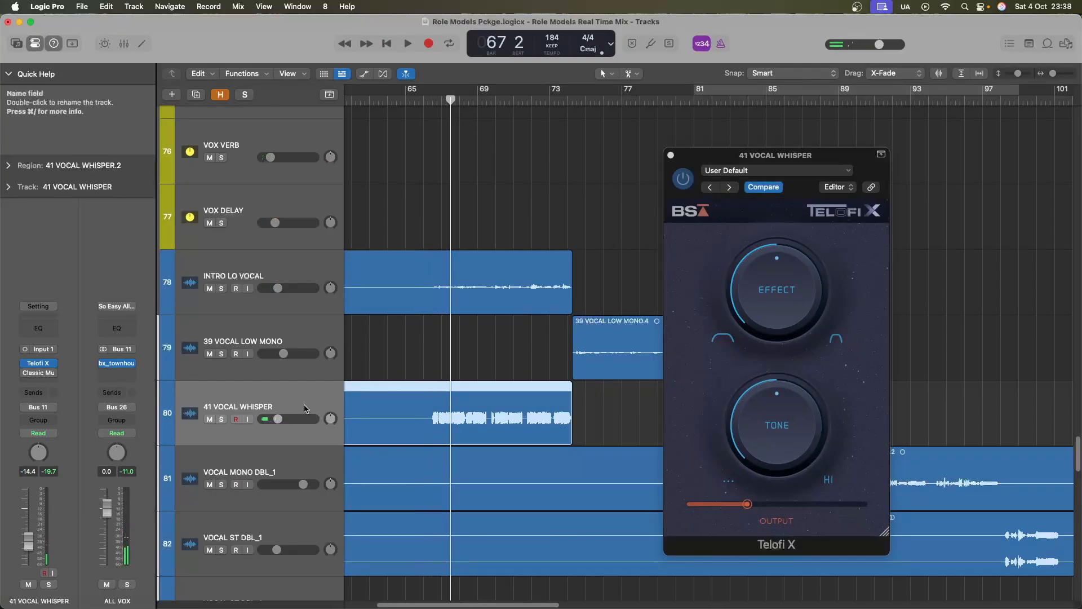
key("space")
left_click_drag(784, 305, 783, 303)
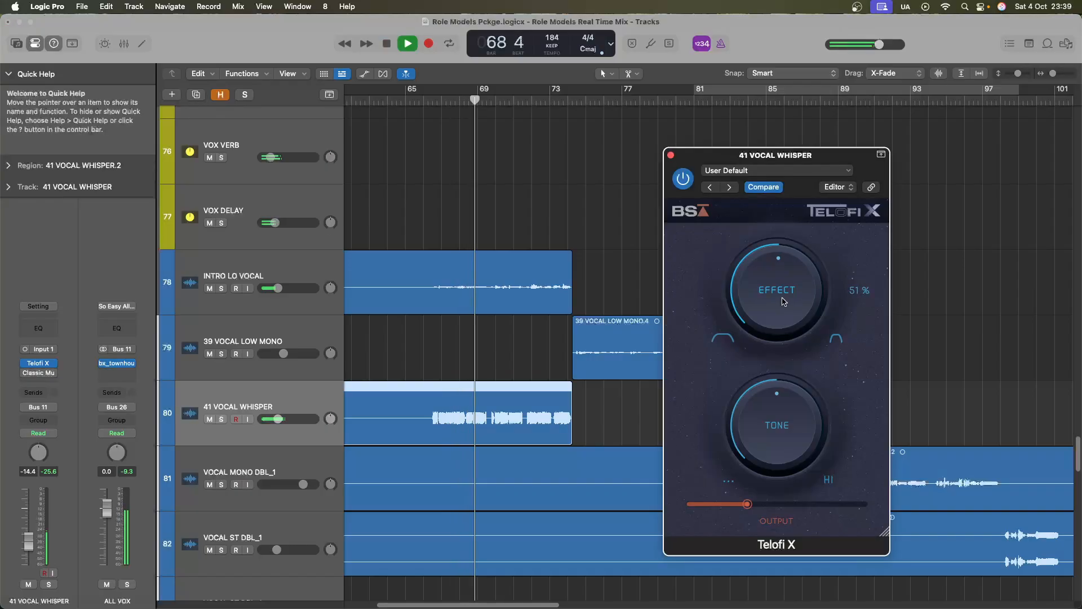
key("space")
left_click(671, 155)
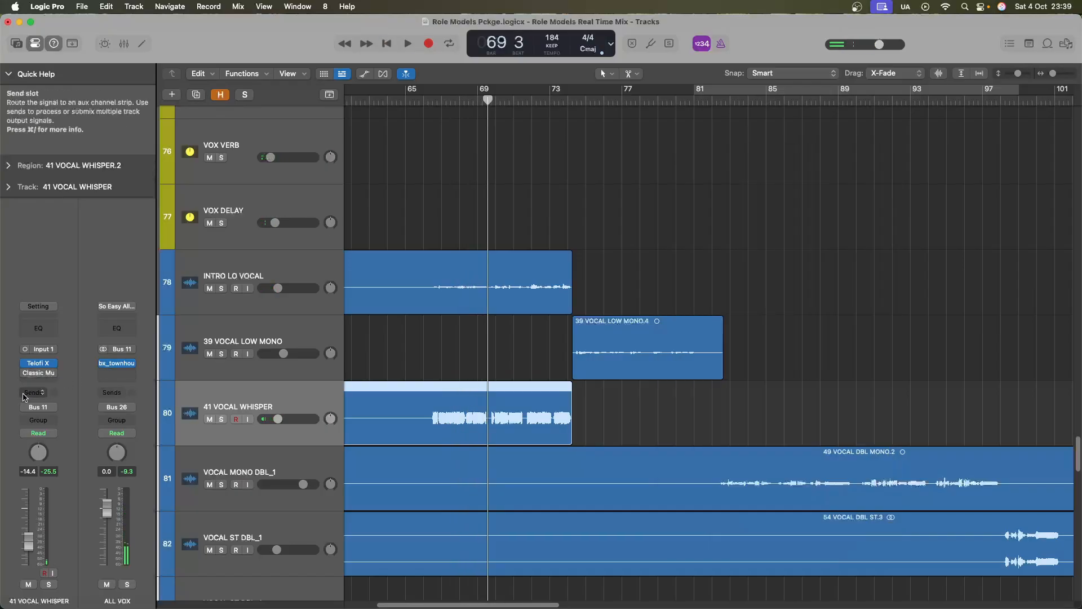
Add a send from 41 VOCAL WHISPER to Bus 16 (SHORT VERB) and raise its level
left_click(23, 397)
mouse_move(51, 491)
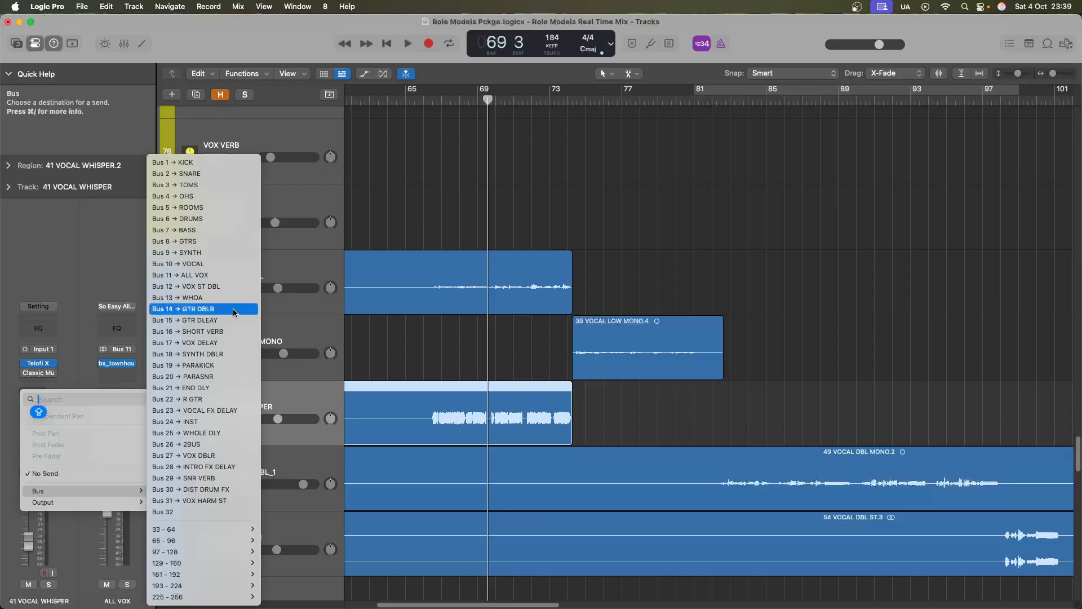
left_click(223, 332)
Lower the whisper limiter's band thresholds, and set its input drive to 13.0 dB and output to -14.3 dB during playback
left_click(38, 366)
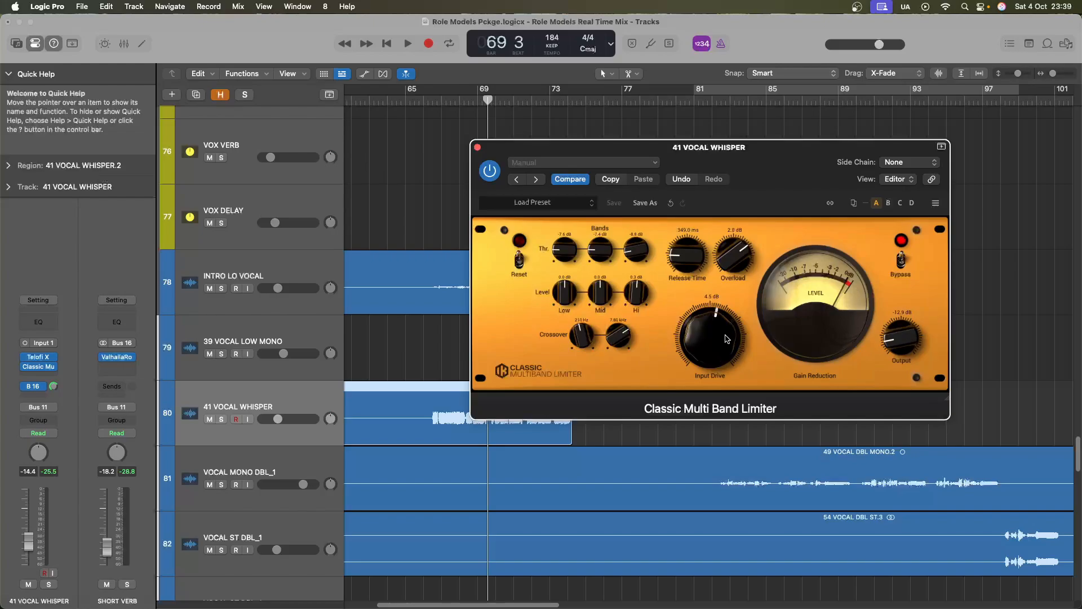
key("space")
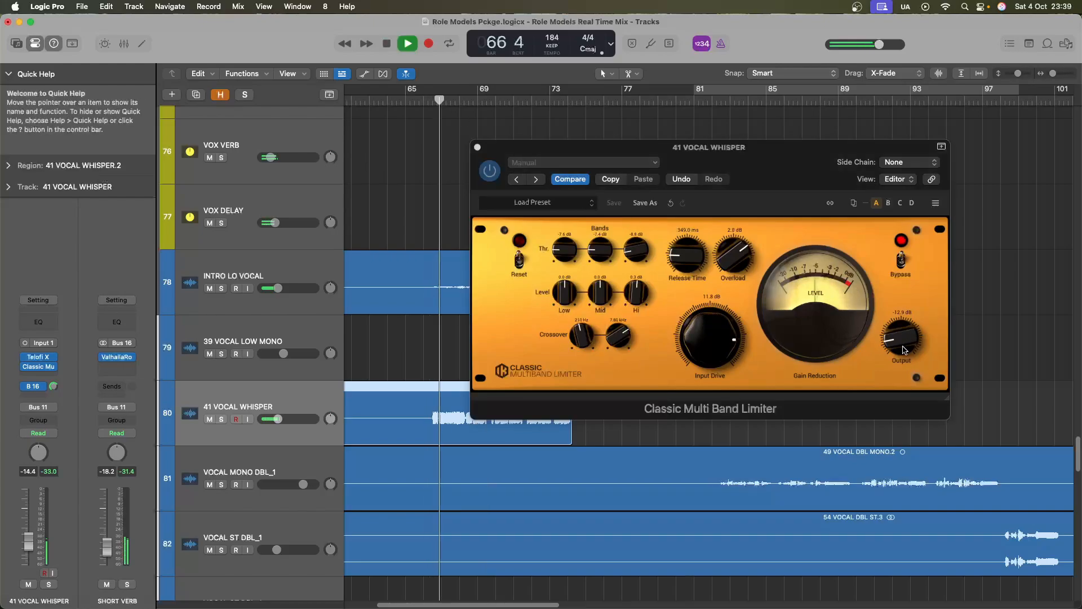
left_click_drag(900, 342, 900, 345)
left_click_drag(700, 344, 701, 340)
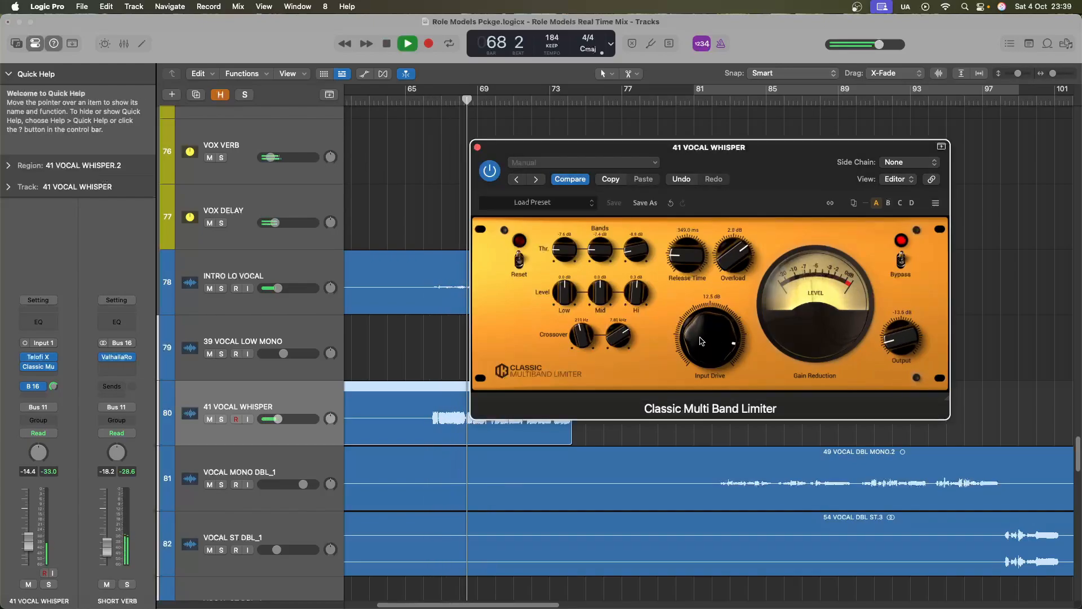
left_click_drag(901, 344, 900, 347)
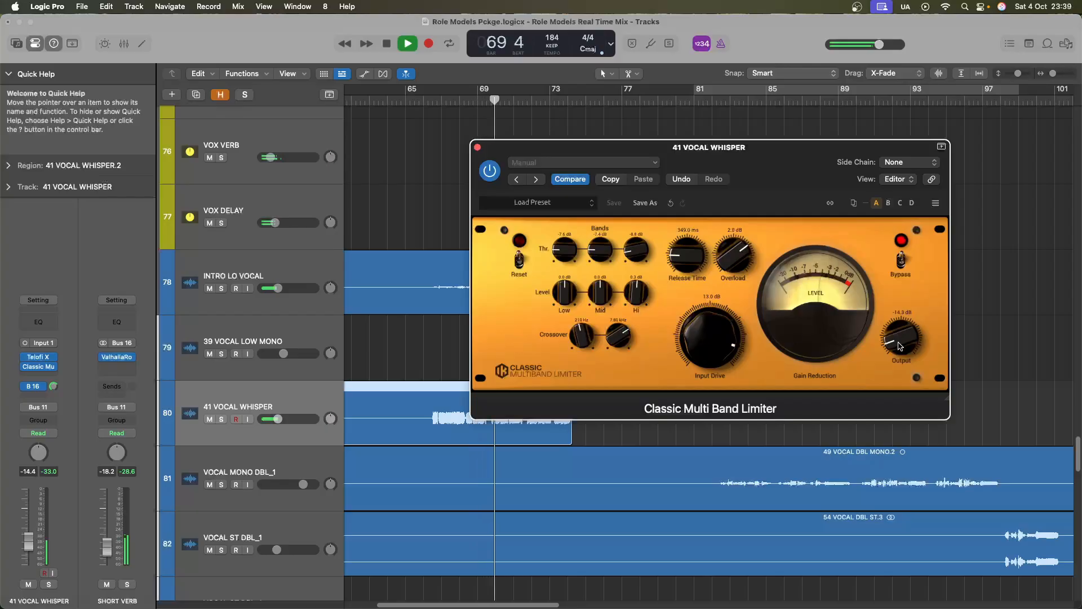
left_click(477, 147)
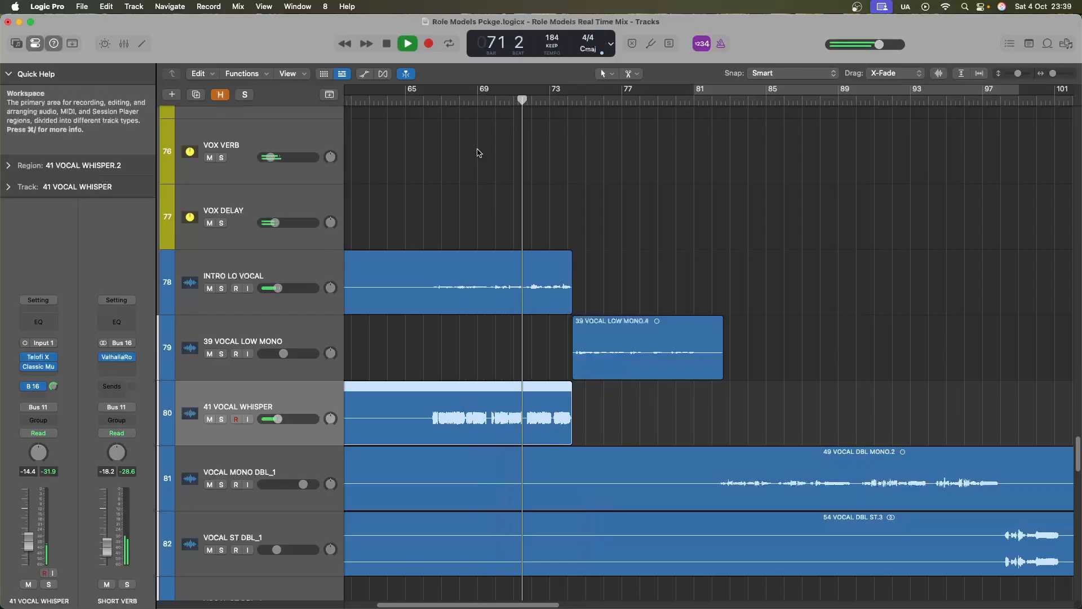
key("space")
Add a second send from 41 VOCAL WHISPER to Bus 33 (VOX VERB) and raise its level
left_click(39, 396)
mouse_move(56, 498)
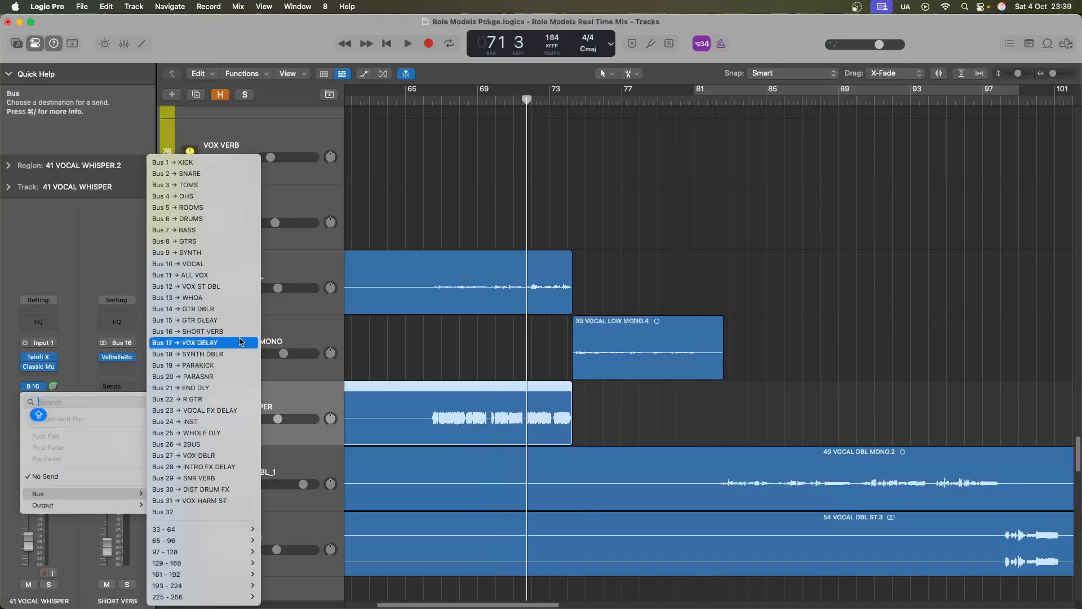
mouse_move(203, 528)
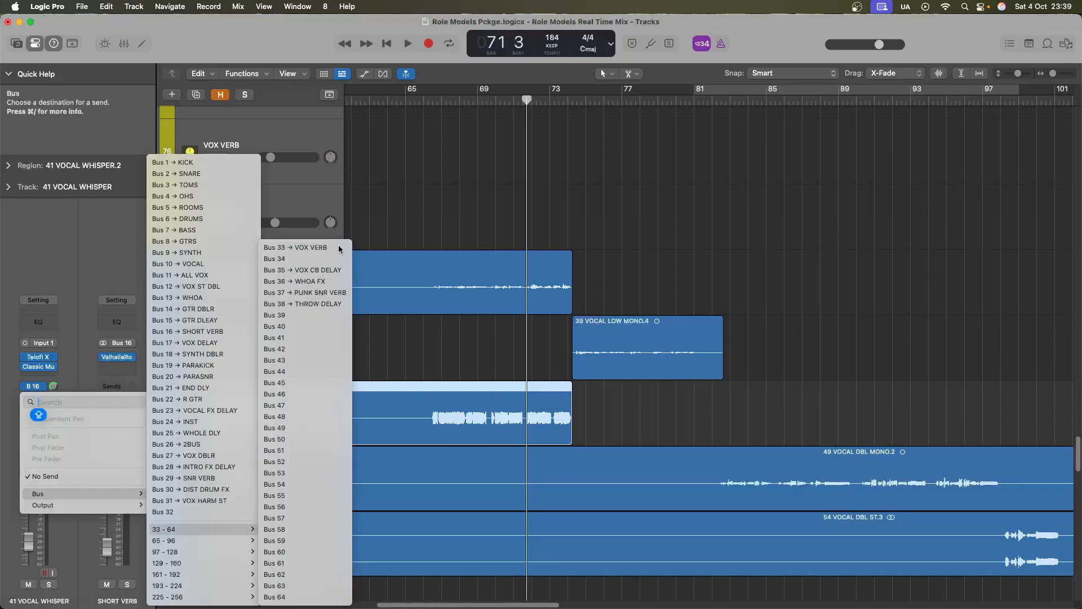
left_click(298, 249)
Lower the 41 VOCAL WHISPER fader to -16.6 dB while playing the intro from bar 66
key("space")
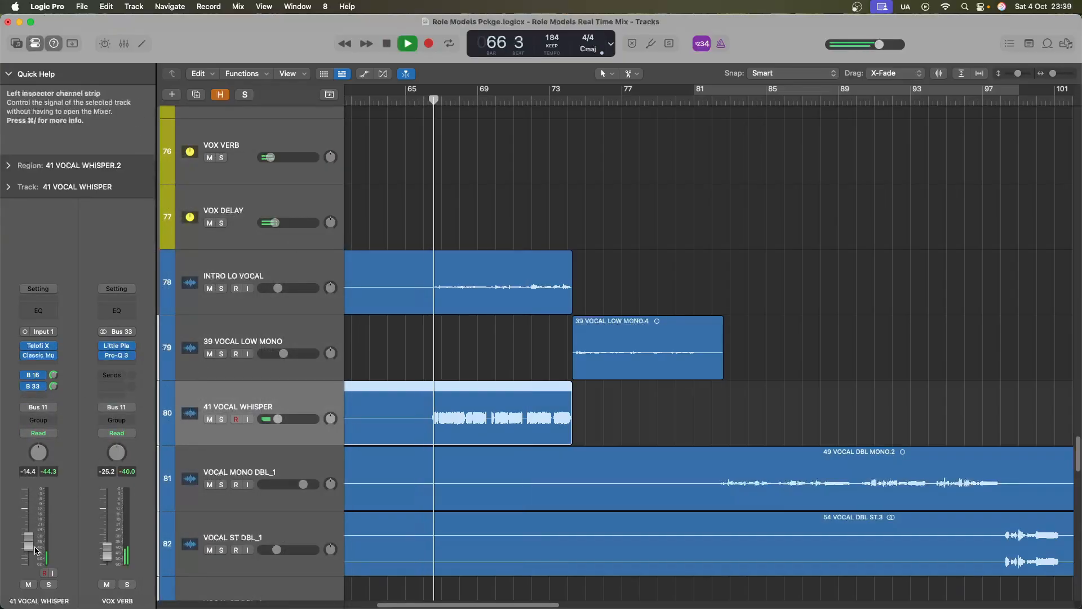
left_click_drag(29, 553, 29, 552)
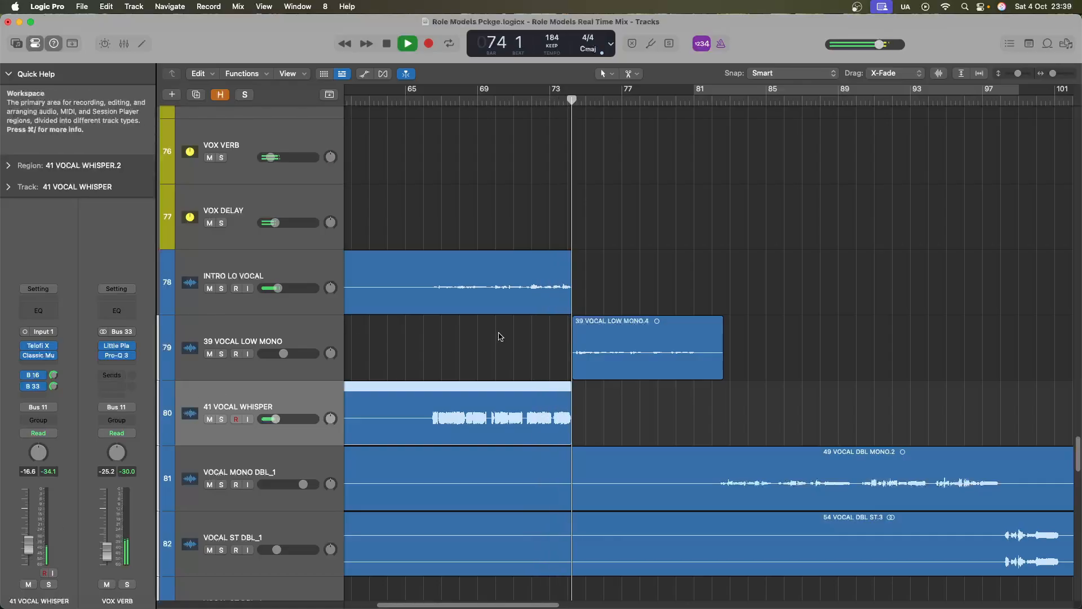
key("super+Up")
key("super+Left")
key("super+Up")
key("super+Up")
key("super+Left")
key("super+Left")
key("super+Left")
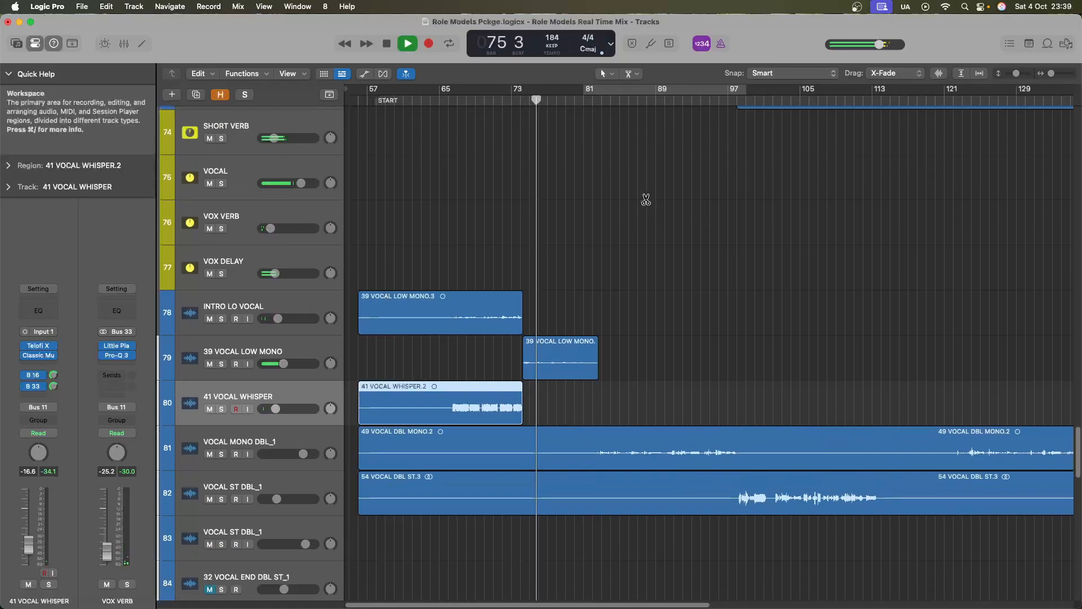
key("space")
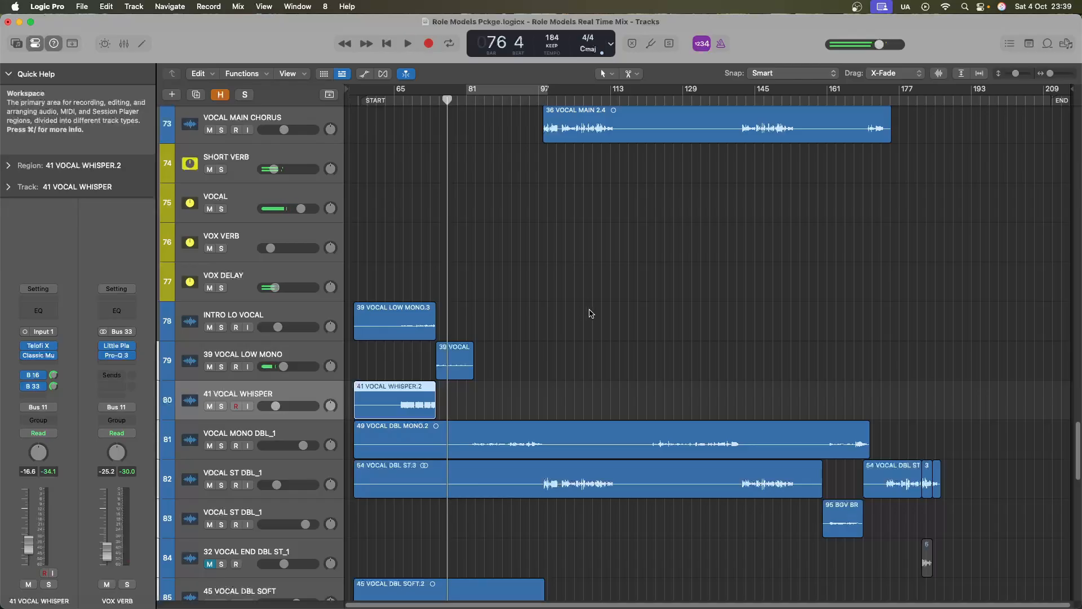
Unmute the 10 GTR LEAD ST track and set a cycle range over its first section, from about bar 98 to 125
scroll(590, 313, "up", 15)
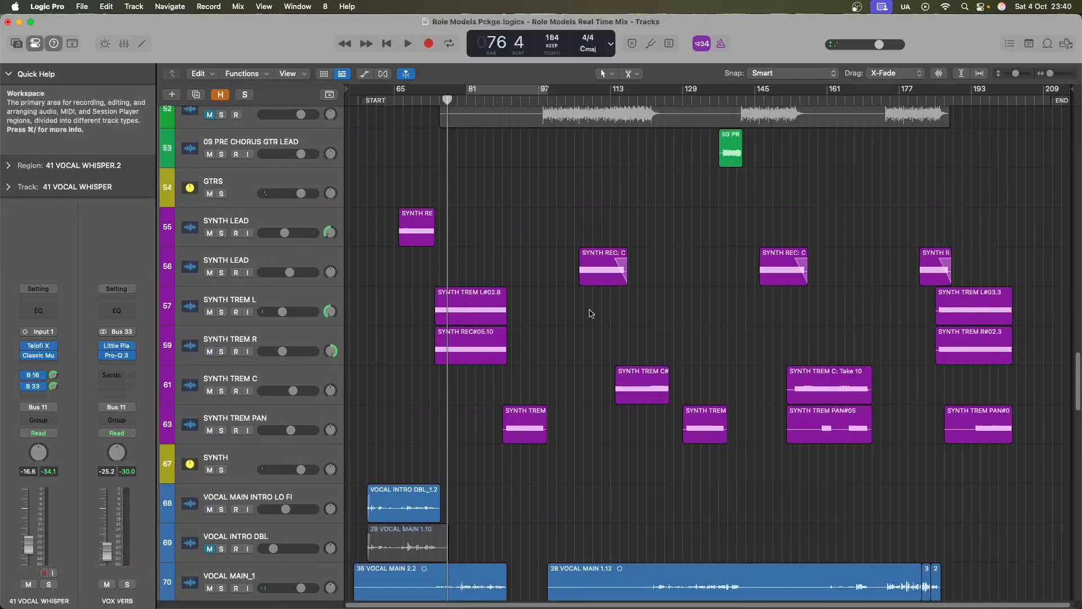
scroll(590, 314, "up", 1)
left_click(209, 286)
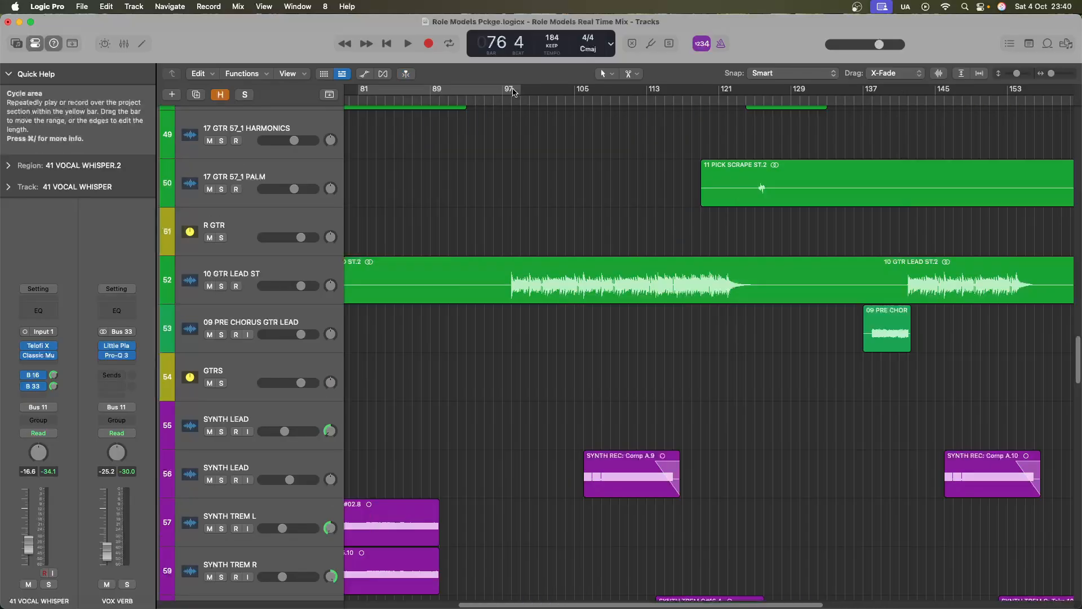
left_click_drag(512, 92, 710, 96)
left_click_drag(710, 96, 754, 96)
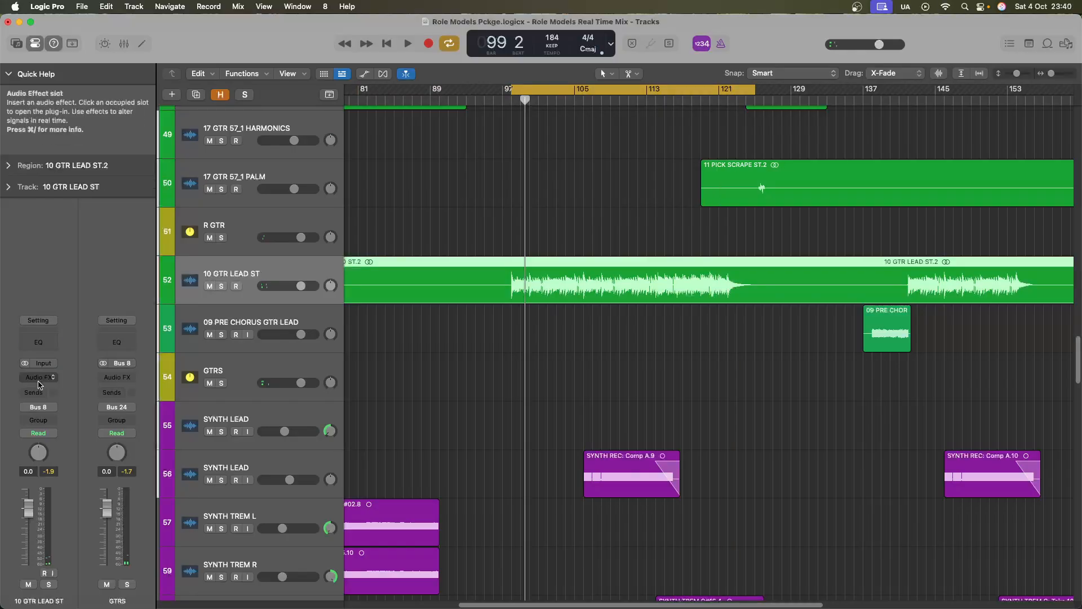
Insert the Neural DSP Fortin Cali Suite on the 10 GTR LEAD ST track and open its amp window
key("space")
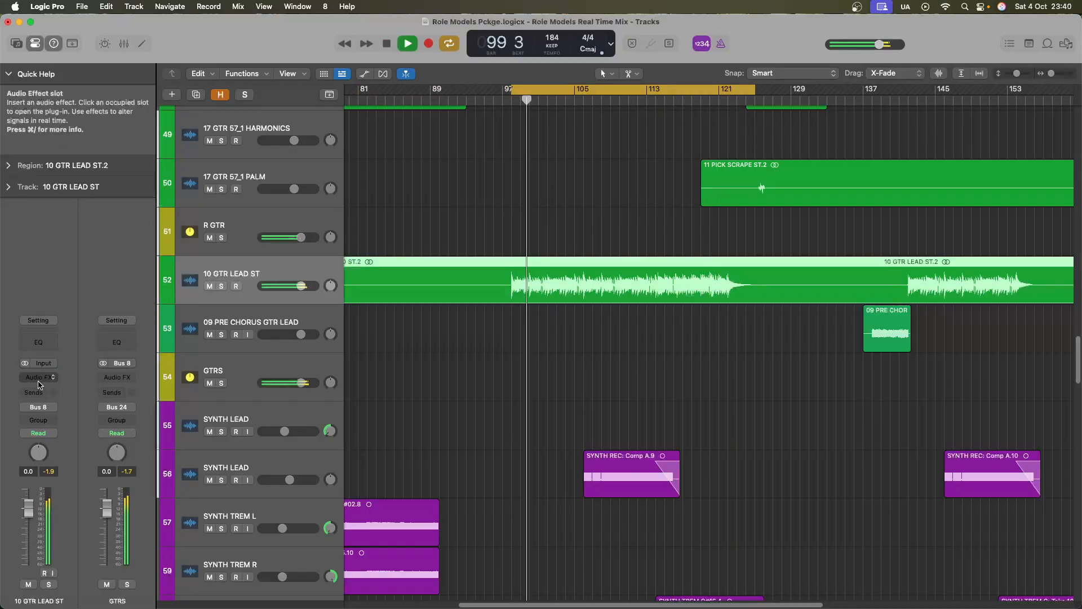
key("space")
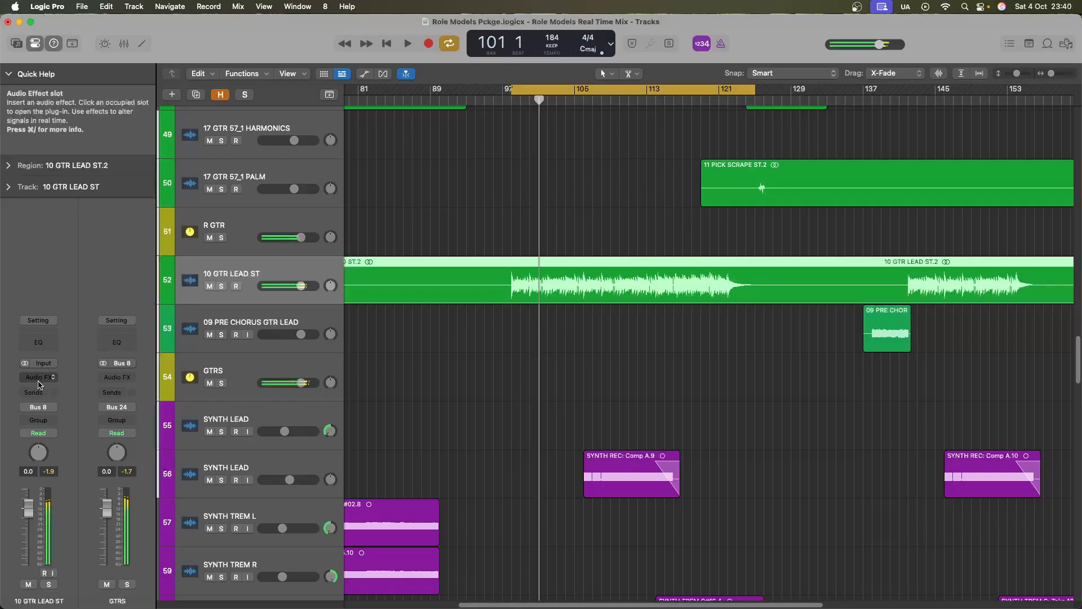
left_click(40, 383)
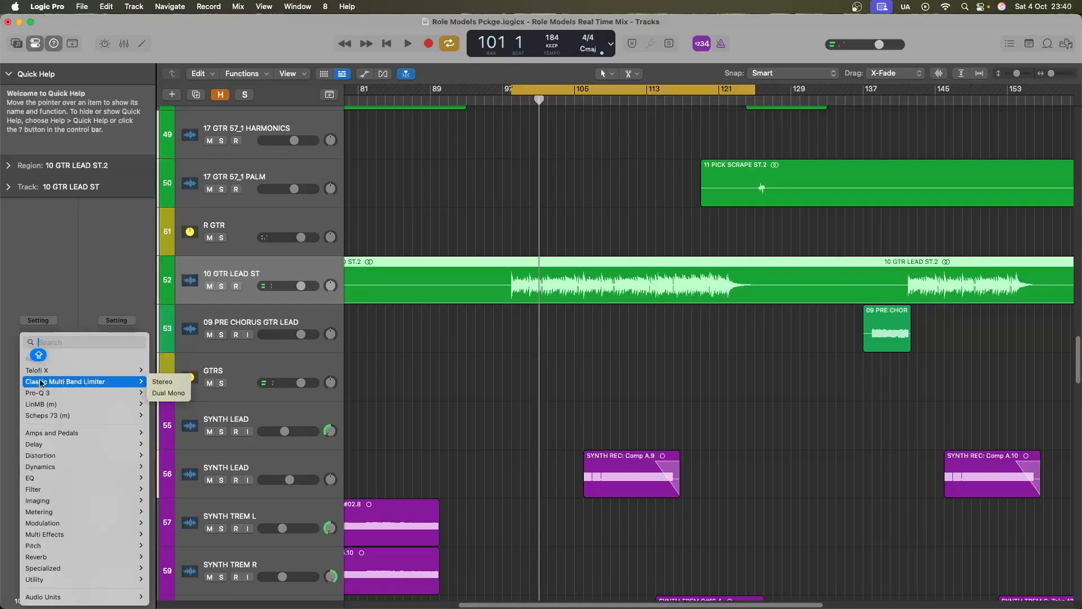
mouse_move(56, 596)
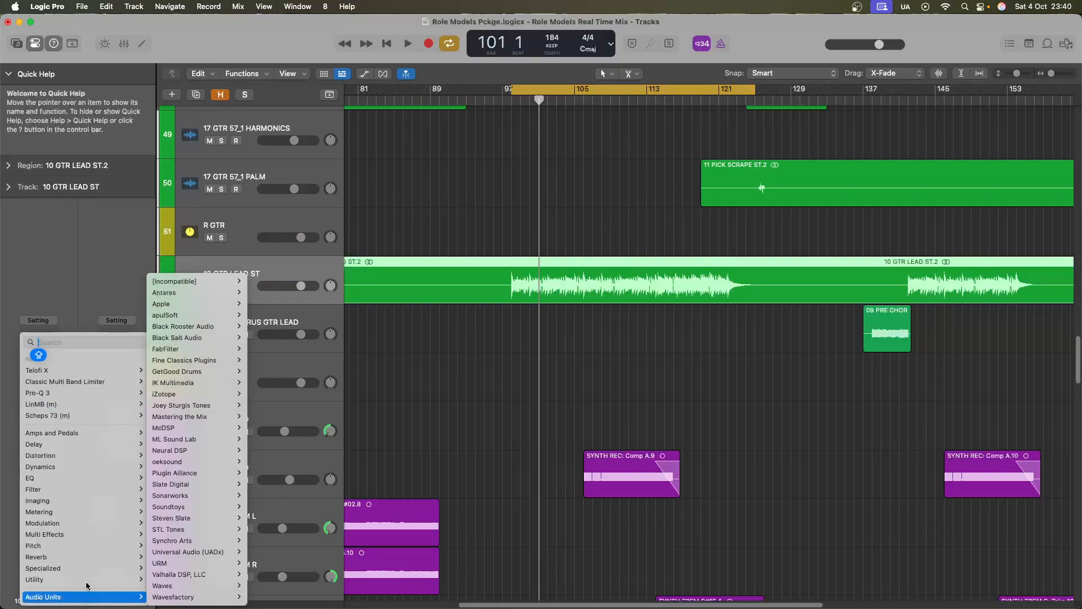
mouse_move(203, 424)
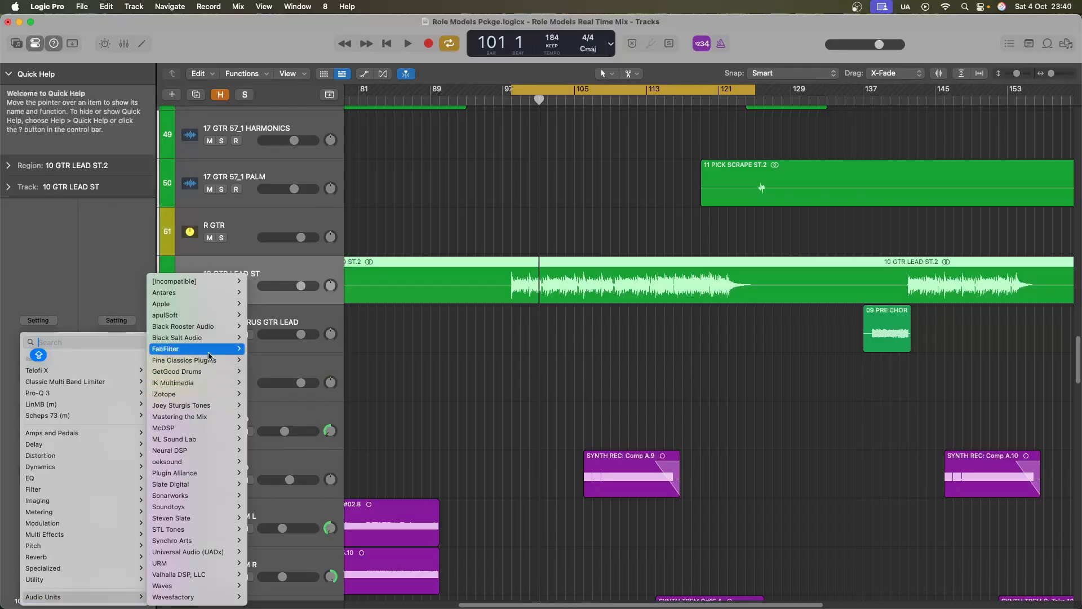
mouse_move(209, 352)
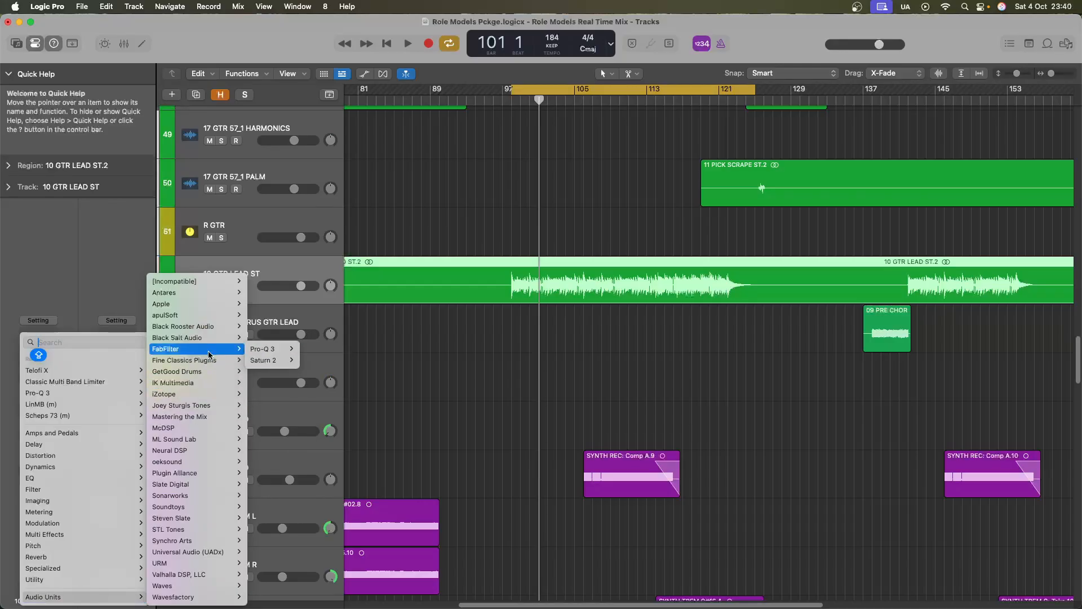
mouse_move(209, 451)
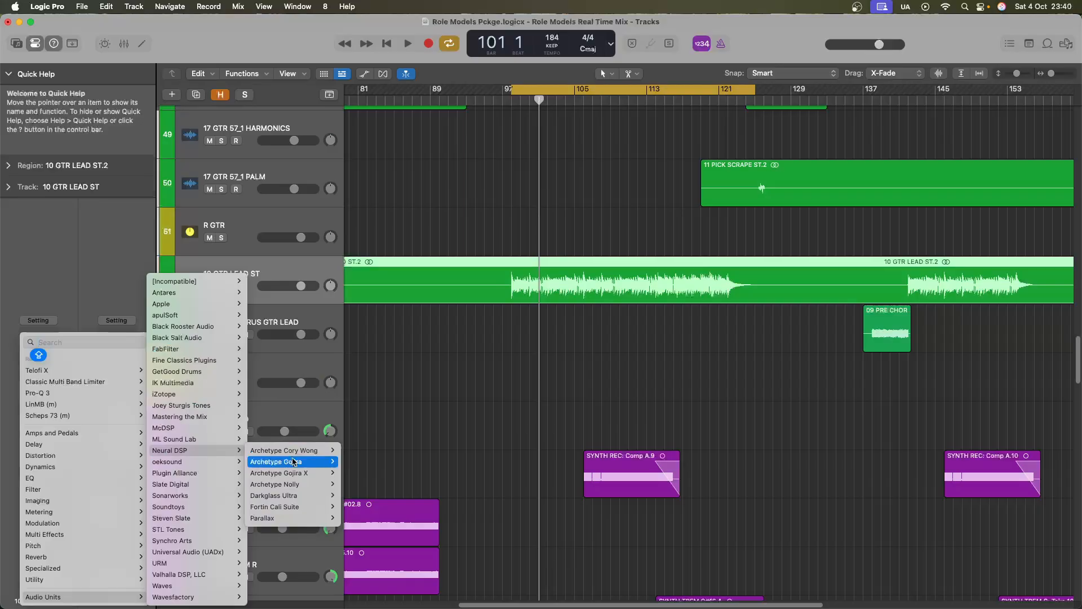
mouse_move(305, 508)
left_click(353, 507)
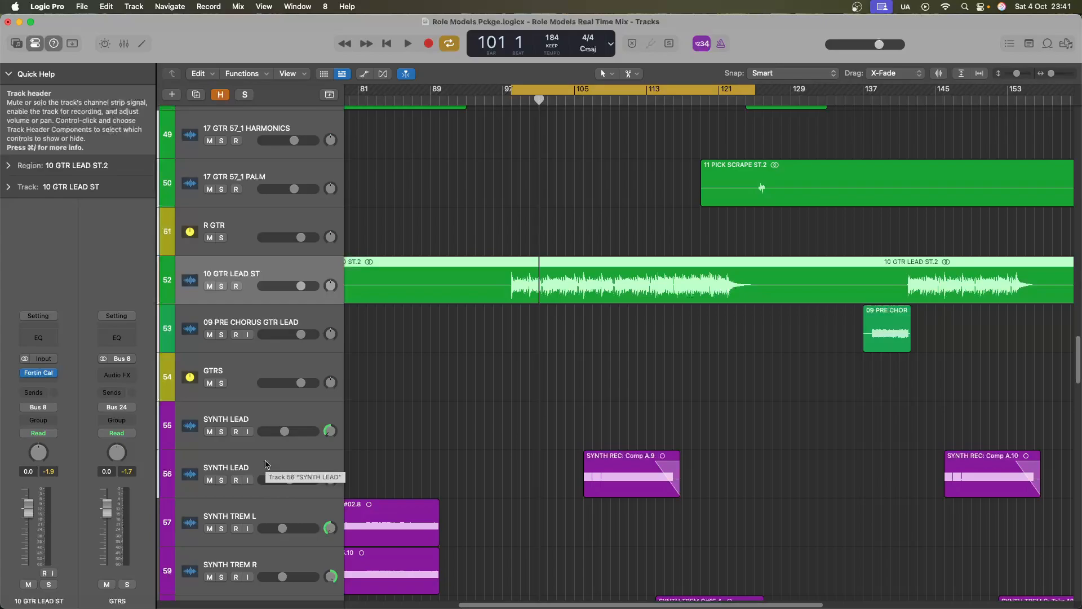
left_click(39, 372)
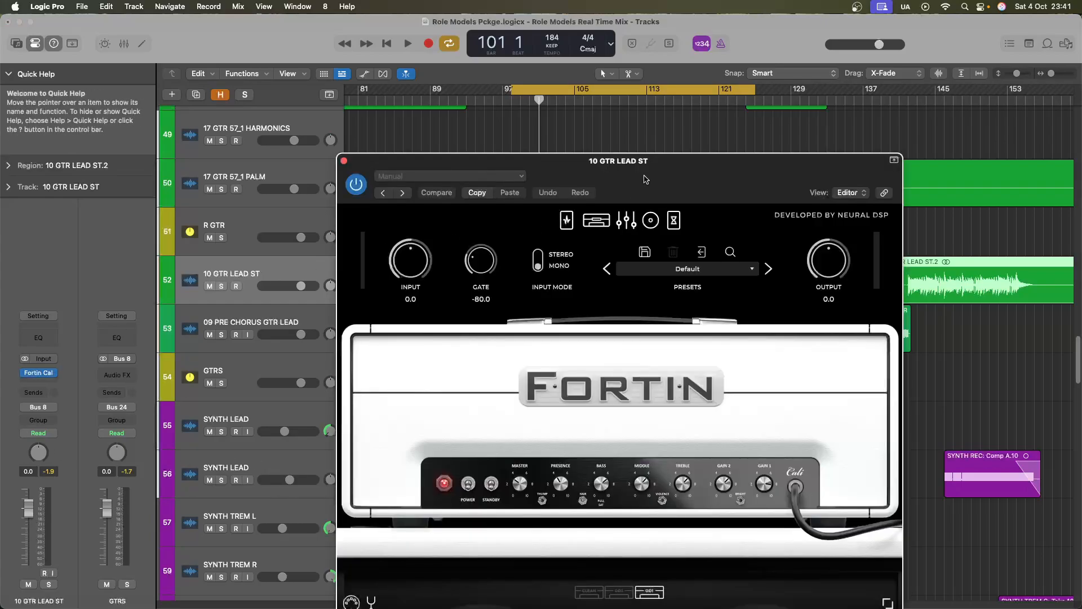
left_click(482, 167)
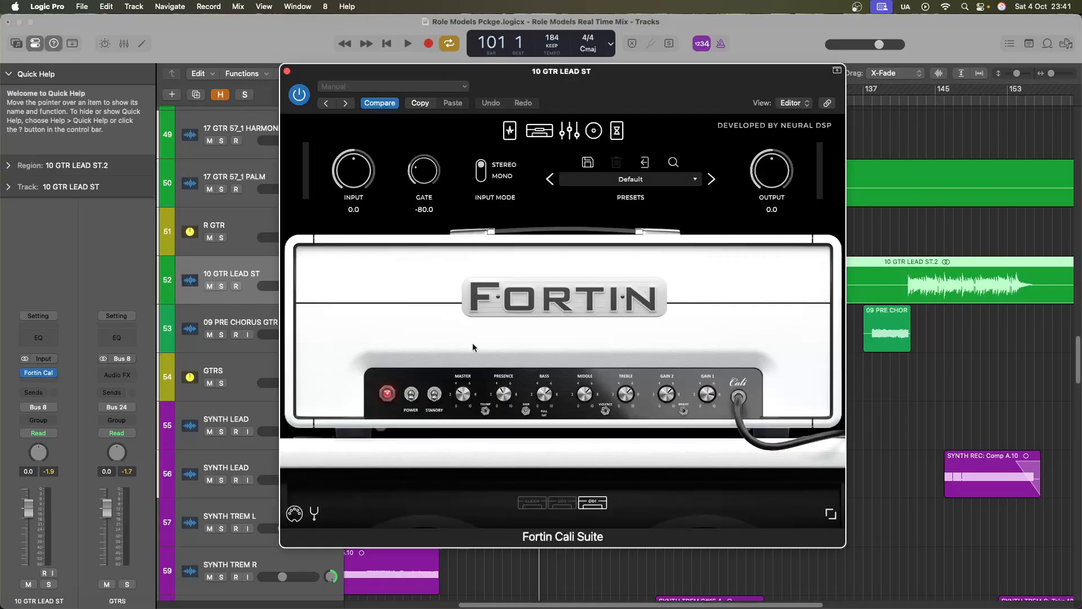
Lower the Gain 2 and Gain 1 controls on the Fortin Cali amp
left_click_drag(667, 397, 665, 462)
left_click_drag(700, 393, 701, 429)
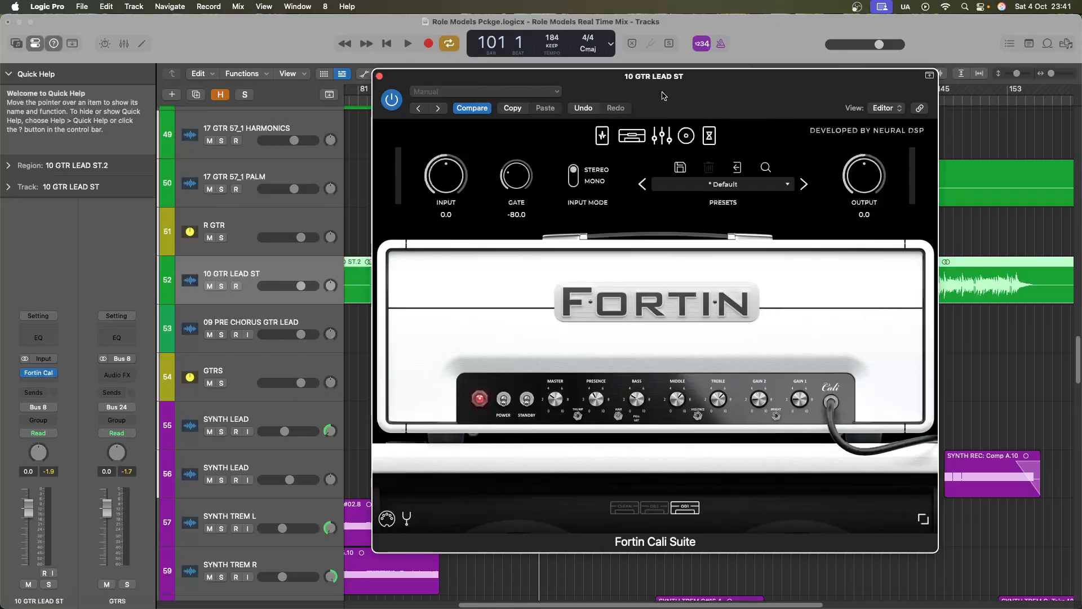
left_click_drag(662, 96, 650, 123)
Lower the 10 GTR LEAD ST fader to -0.7 dB and audition the amp tone in short playback passes
key("space")
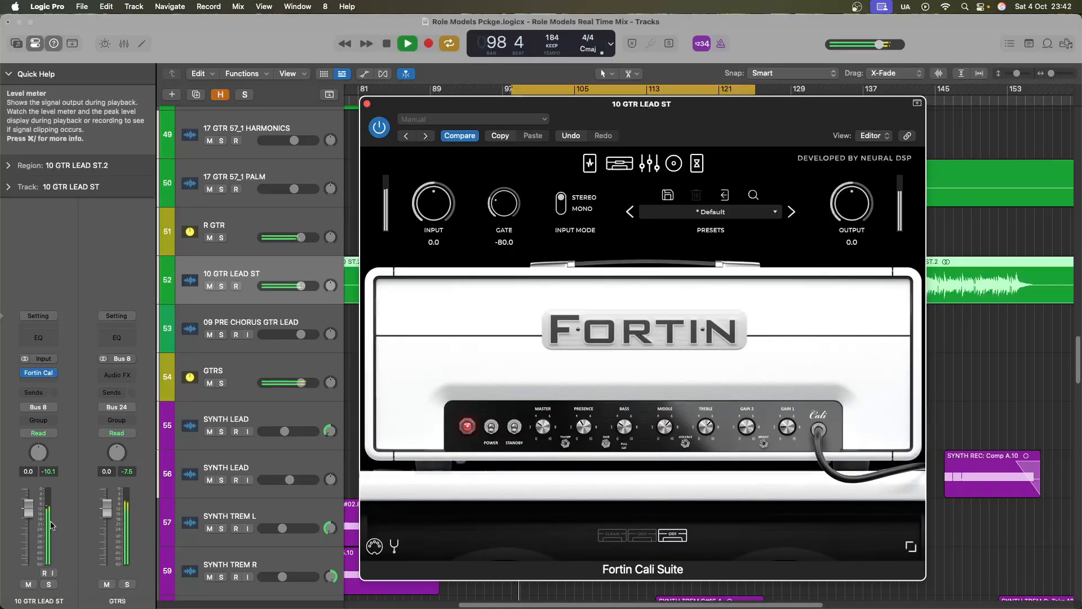
left_click_drag(28, 510, 28, 513)
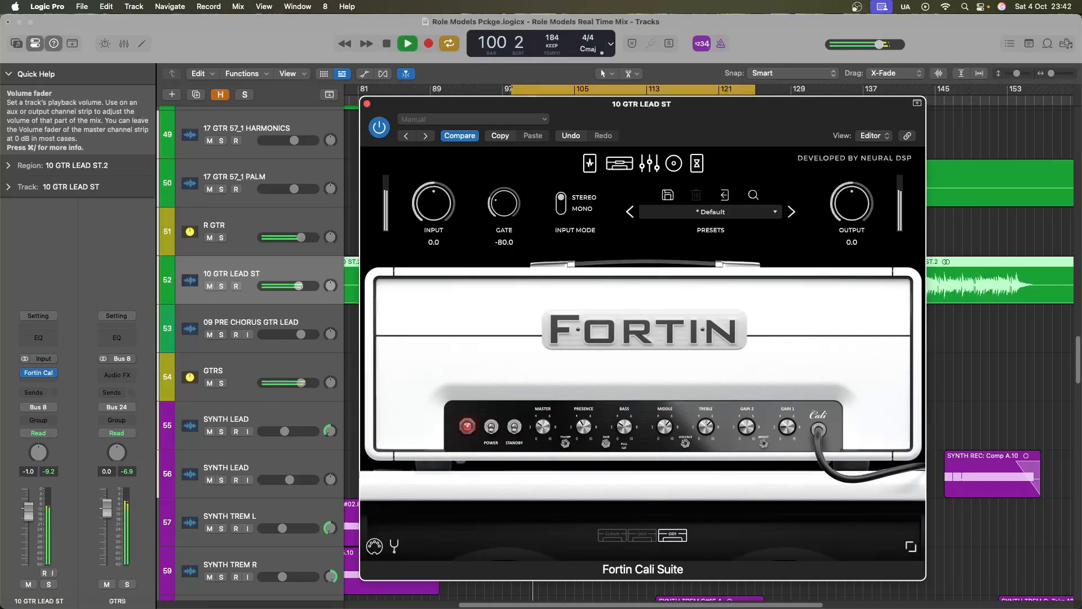
left_click(28, 516)
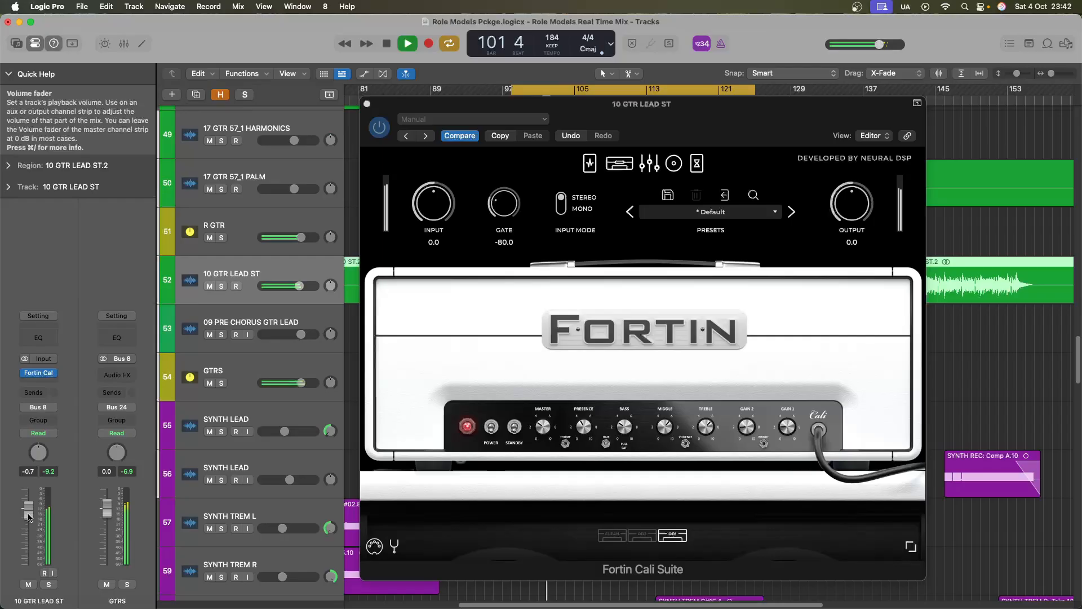
key("space")
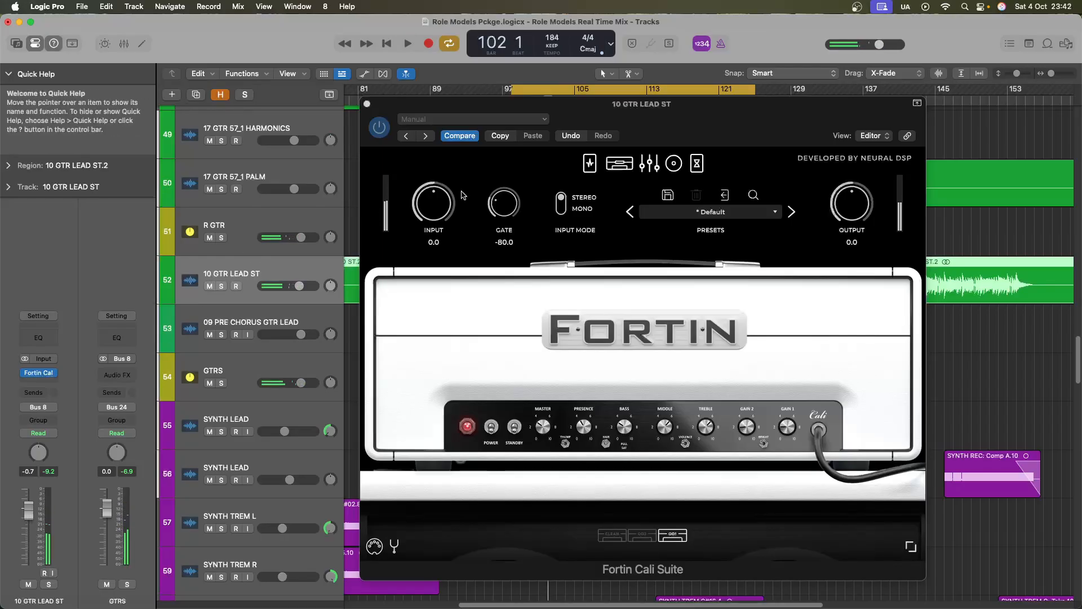
left_click(626, 426)
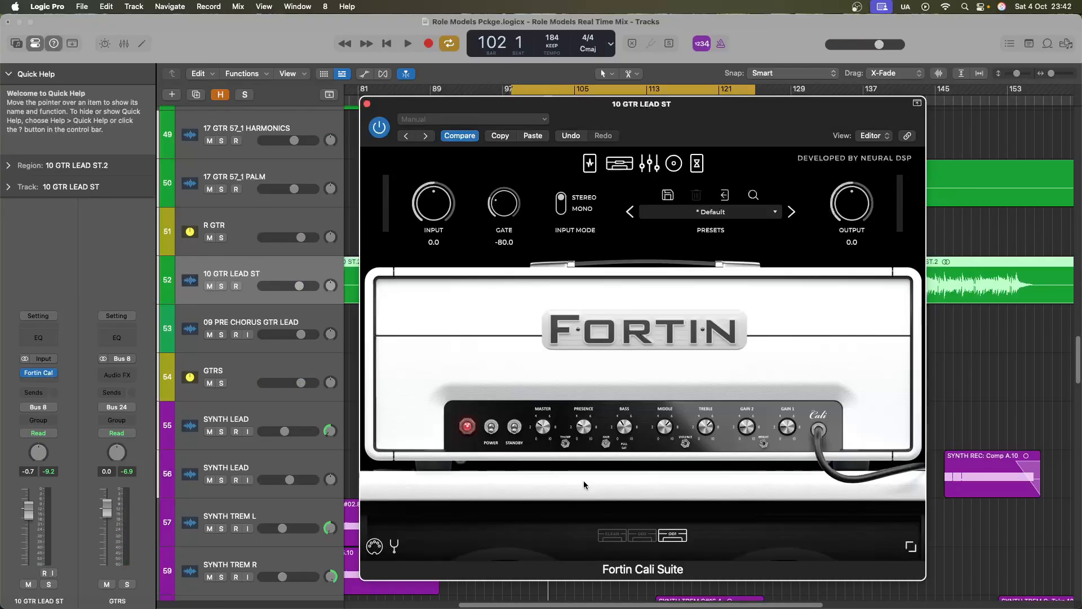
key("space")
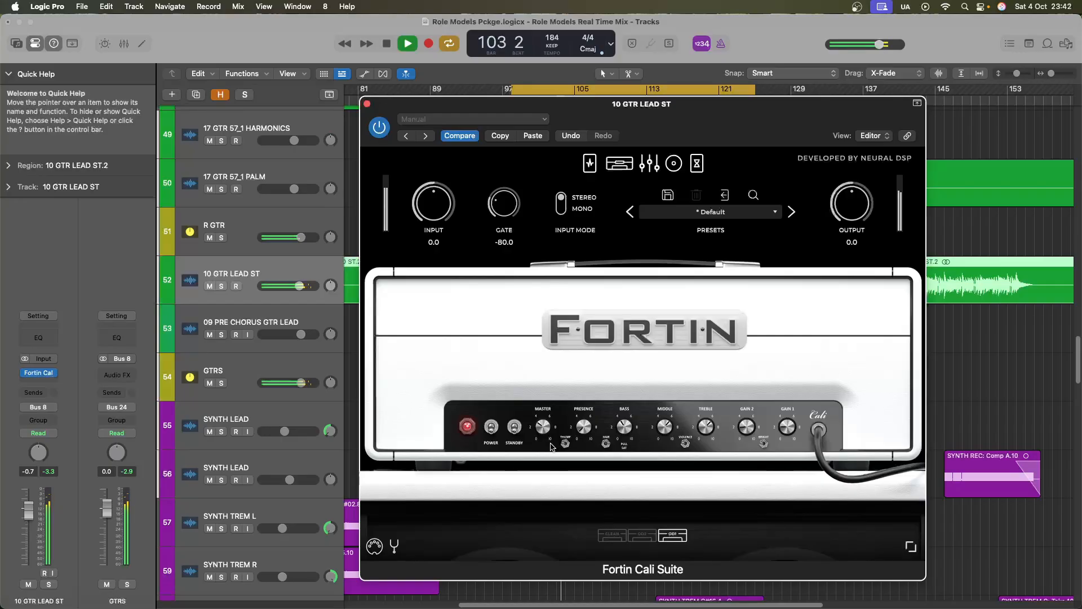
key("space")
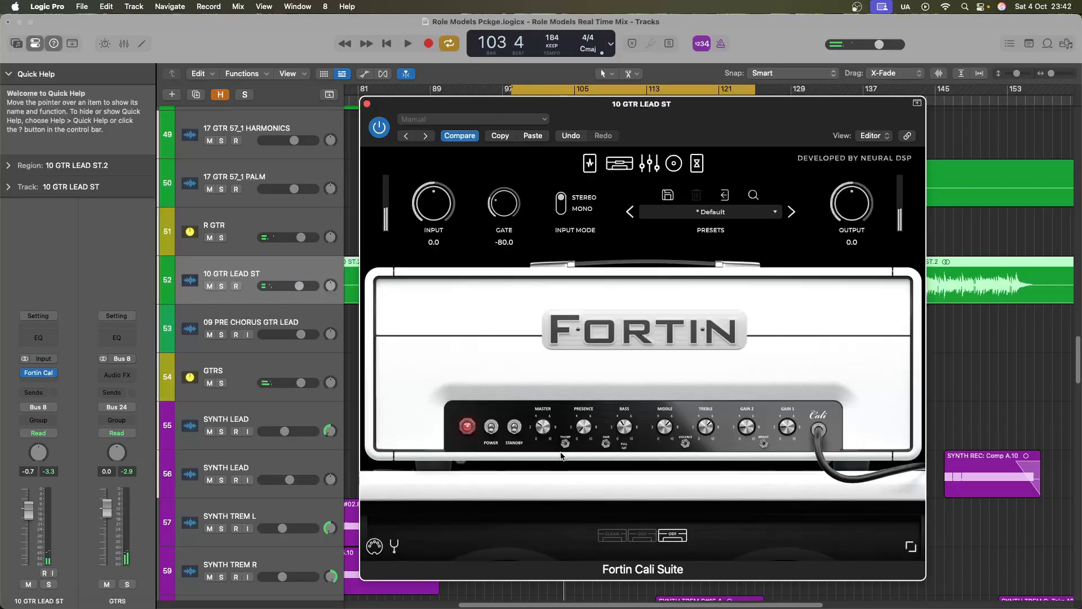
key("space")
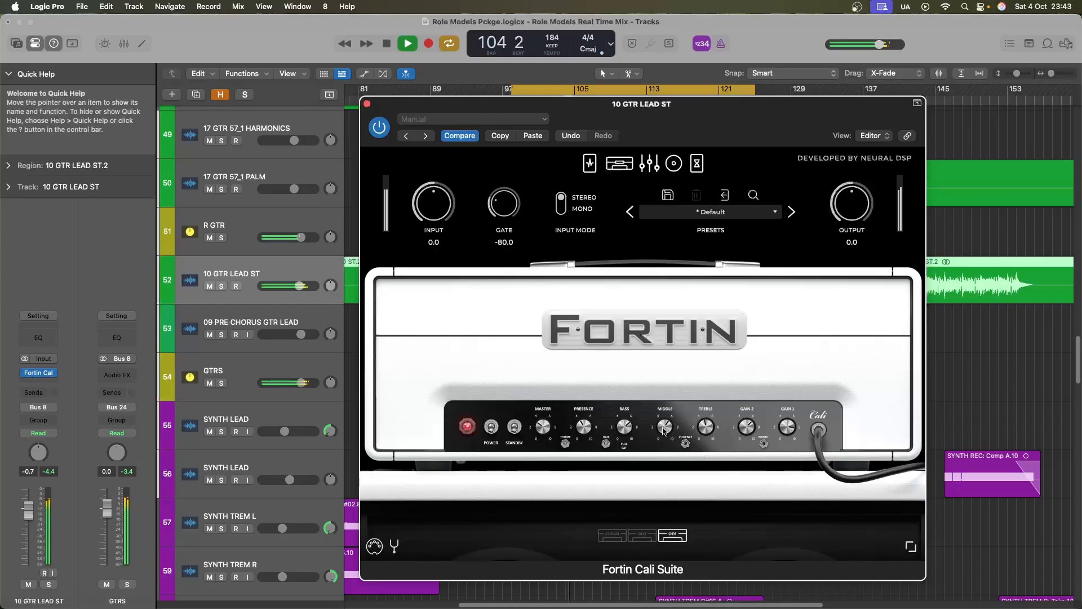
key("space")
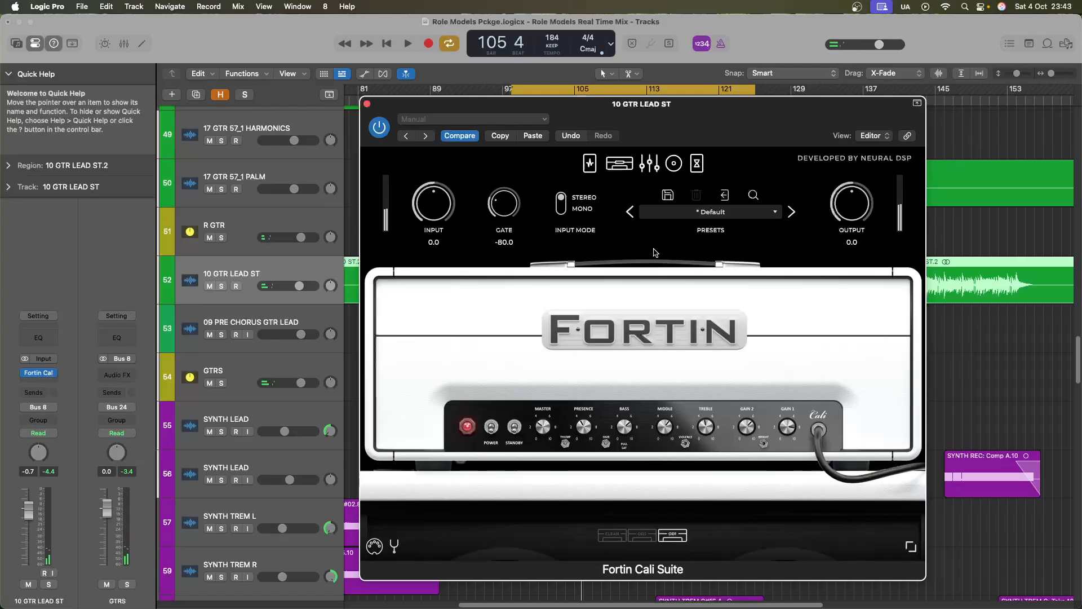
Raise the Tone and Level of the Hexdrive pedal during playback, comparing the sound with the pedal bypassed
left_click(503, 138)
left_click(590, 164)
key("space")
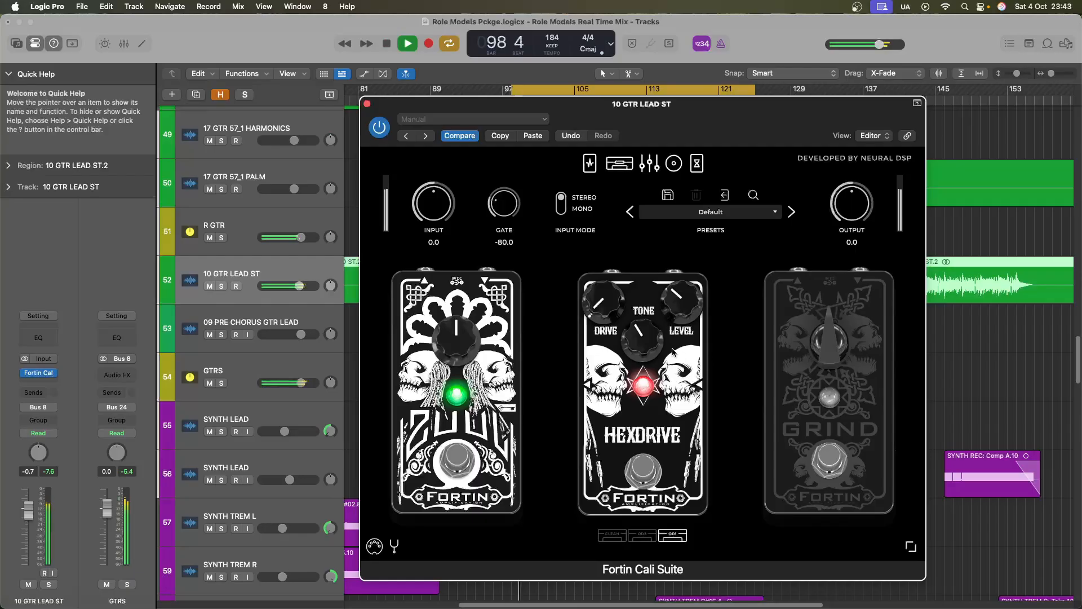
left_click_drag(645, 338, 654, 290)
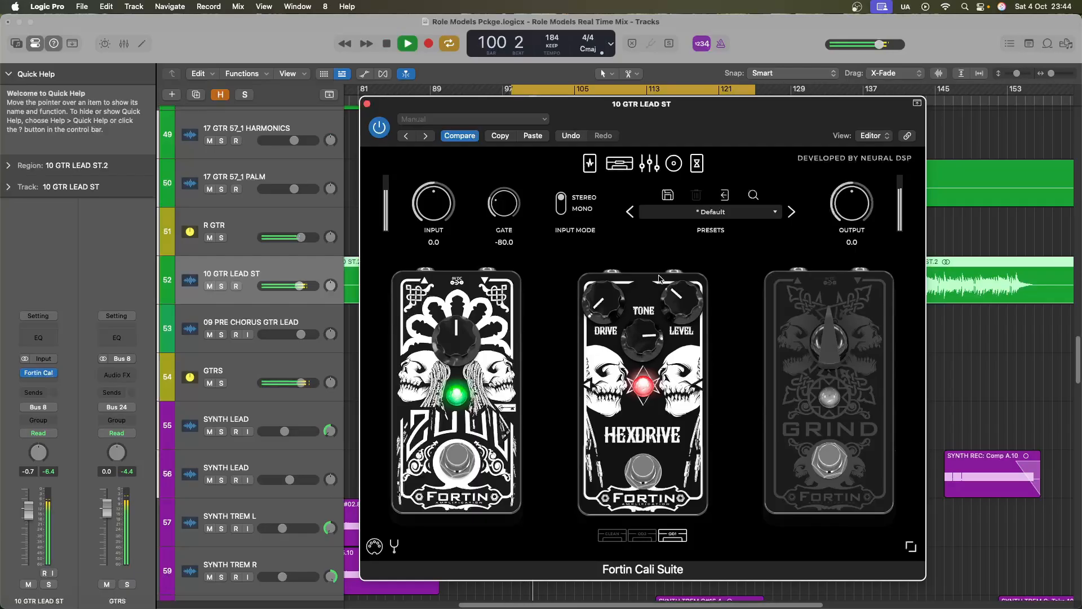
left_click(646, 472)
left_click(646, 471)
left_click_drag(686, 308, 687, 294)
Switch on the Grind pedal, try a higher boost amount and return its knob to about the middle
left_click(830, 459)
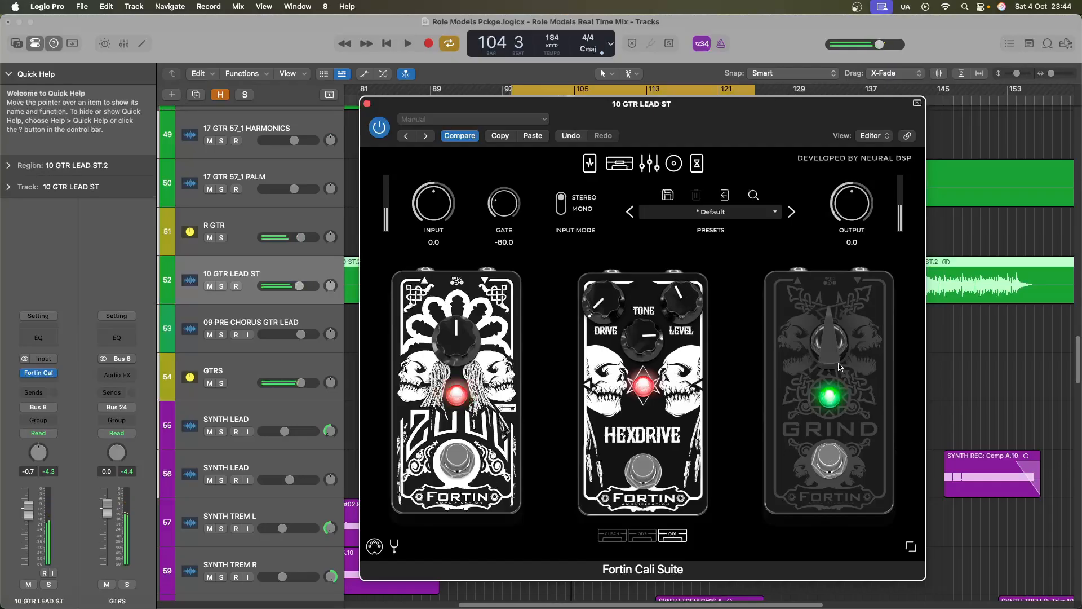
left_click_drag(834, 345, 835, 323)
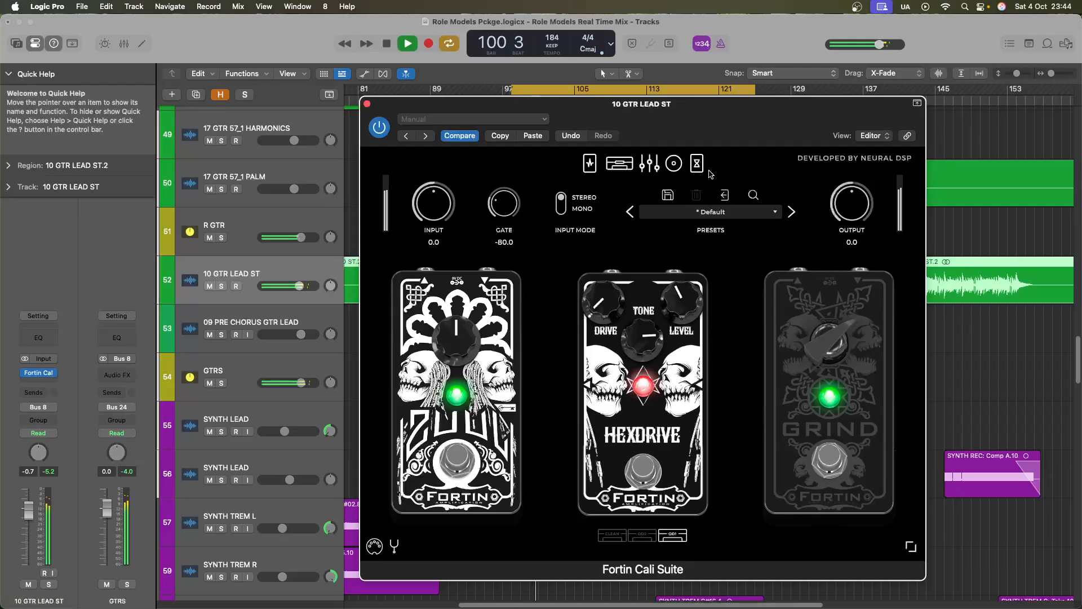
left_click_drag(812, 334, 824, 369)
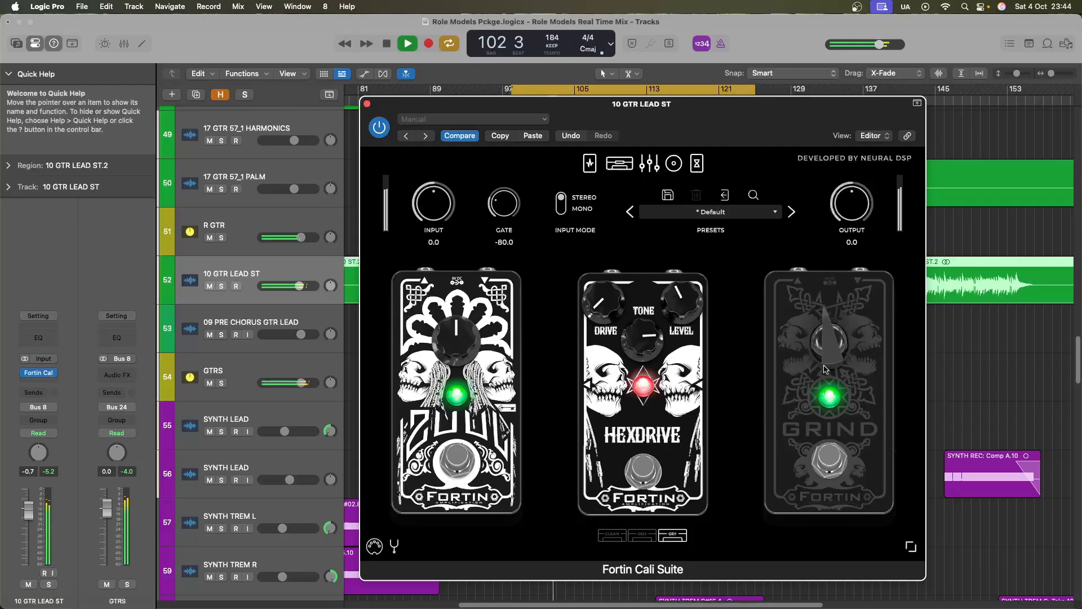
Switch on the Delay pedal in the Fortin Cali Suite and lower its Mix
left_click(697, 164)
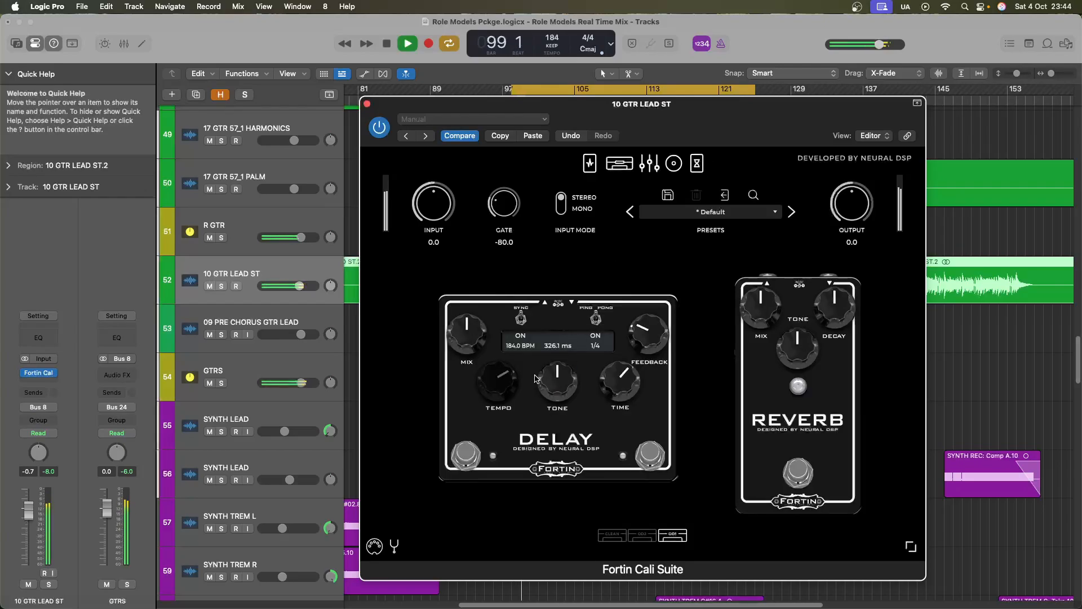
left_click(464, 456)
left_click_drag(464, 341, 464, 373)
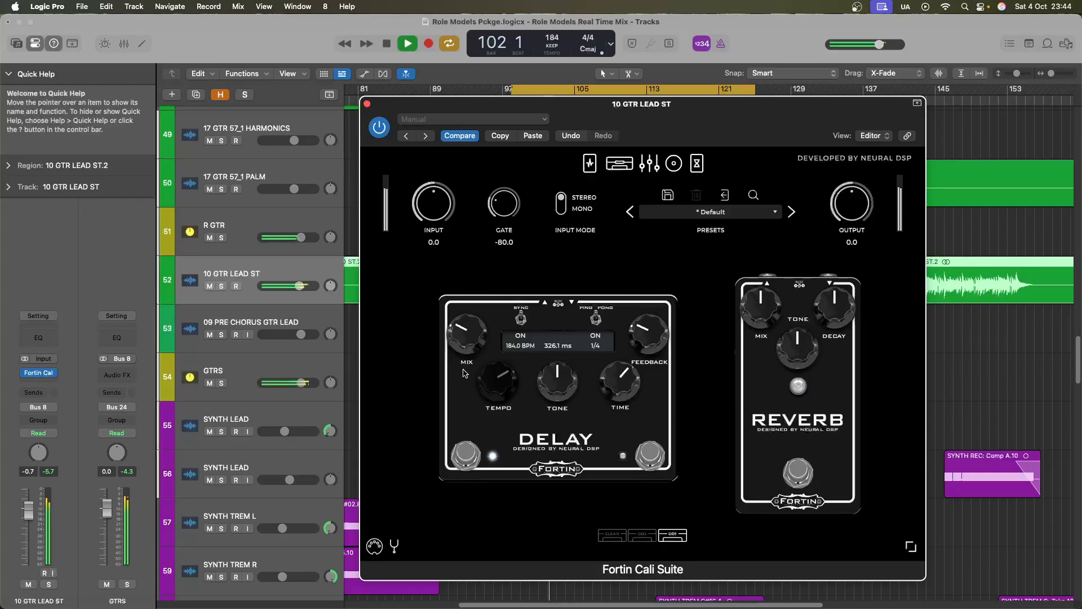
Solo the 10 GTR LEAD ST track, close the Fortin Cali window and stop playback
left_click(221, 285)
left_click(367, 103)
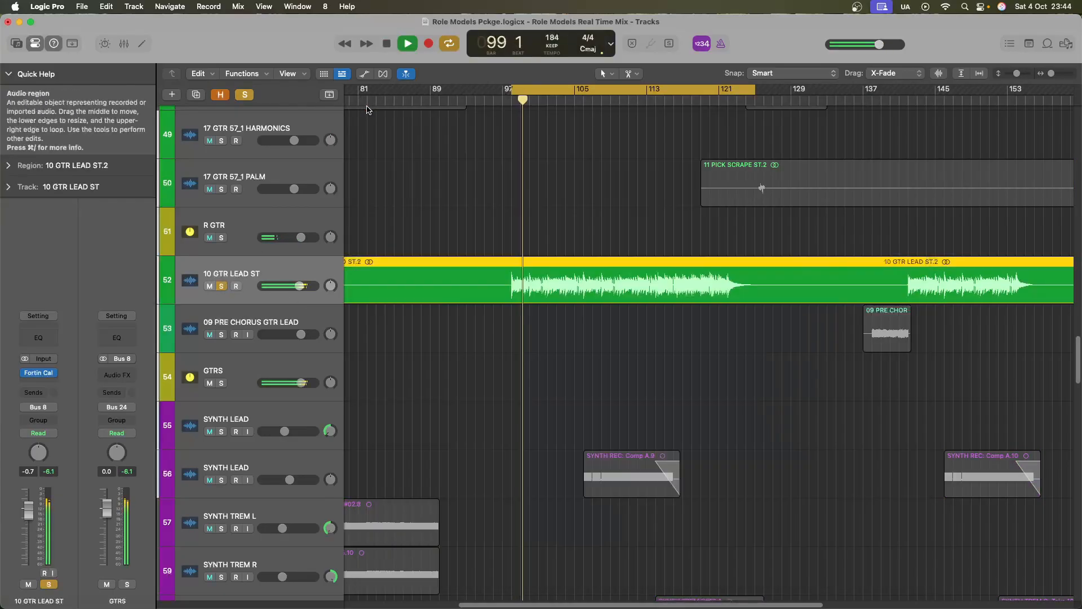
key("super+Down")
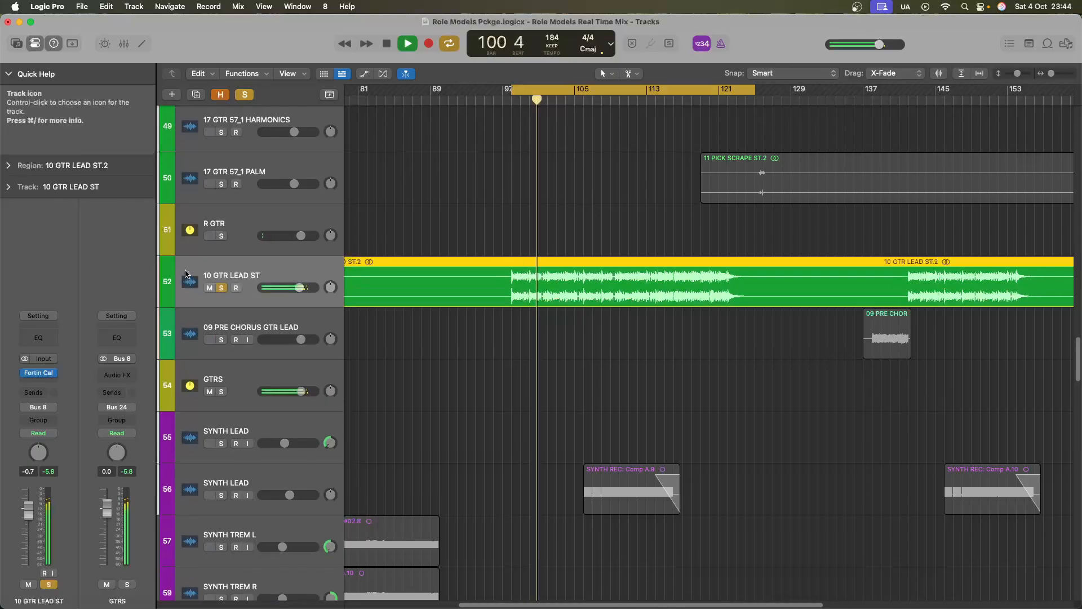
key("super+Down")
key("super+Down")
key("super+Left")
key("super+Left")
key("super+Up")
key("space")
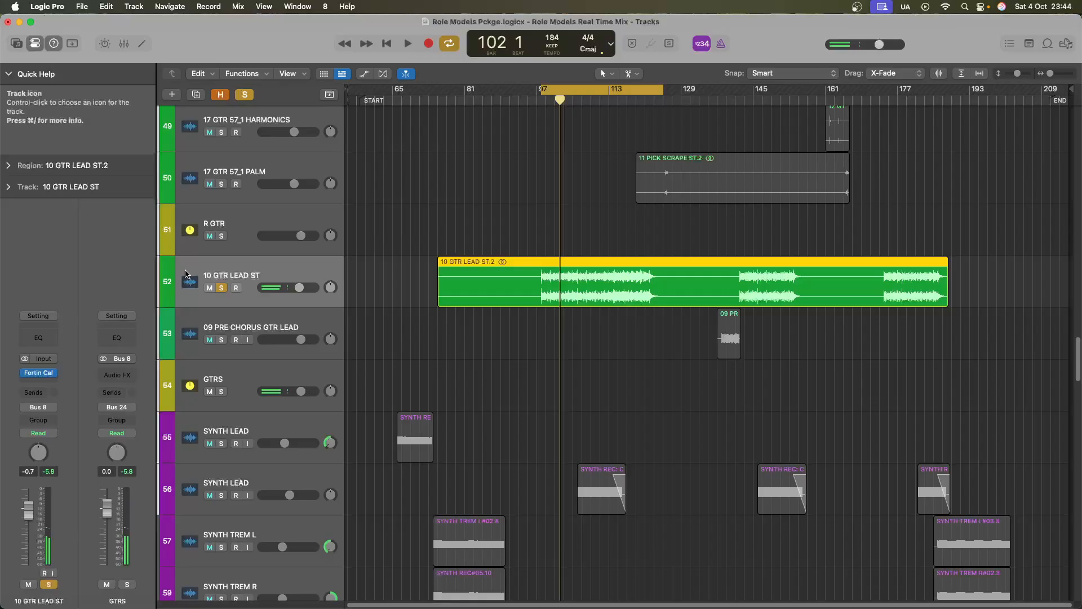
Insert a stereo Pro-Q 3 on 10 GTR LEAD ST and set a 12 dB/oct low cut at about 92 Hz with Q about 0.79
left_click(48, 383)
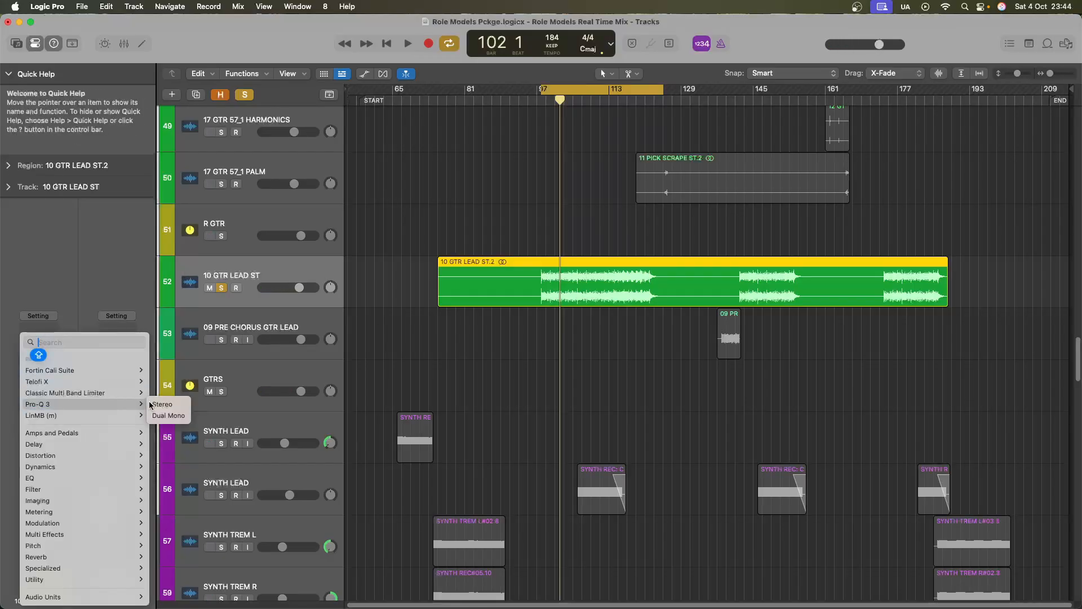
left_click(163, 404)
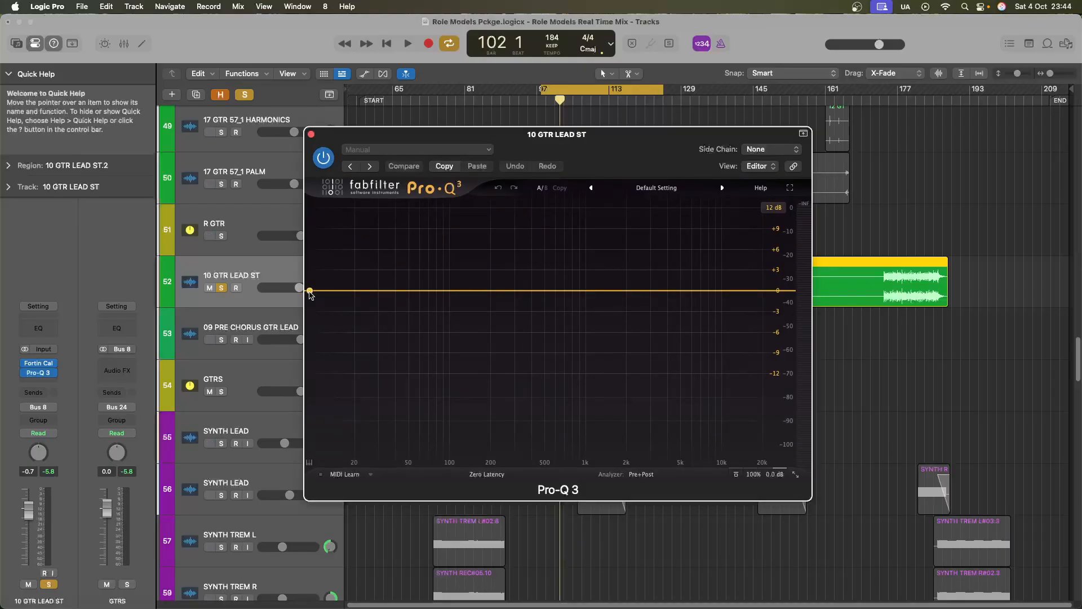
key("space")
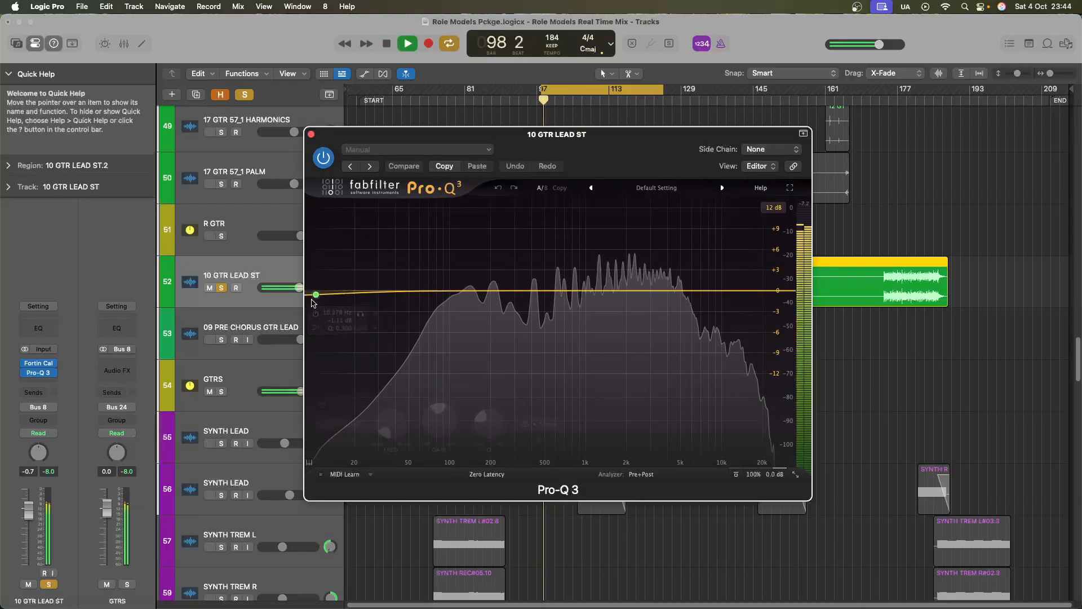
left_click_drag(310, 293, 326, 316)
left_click(341, 361)
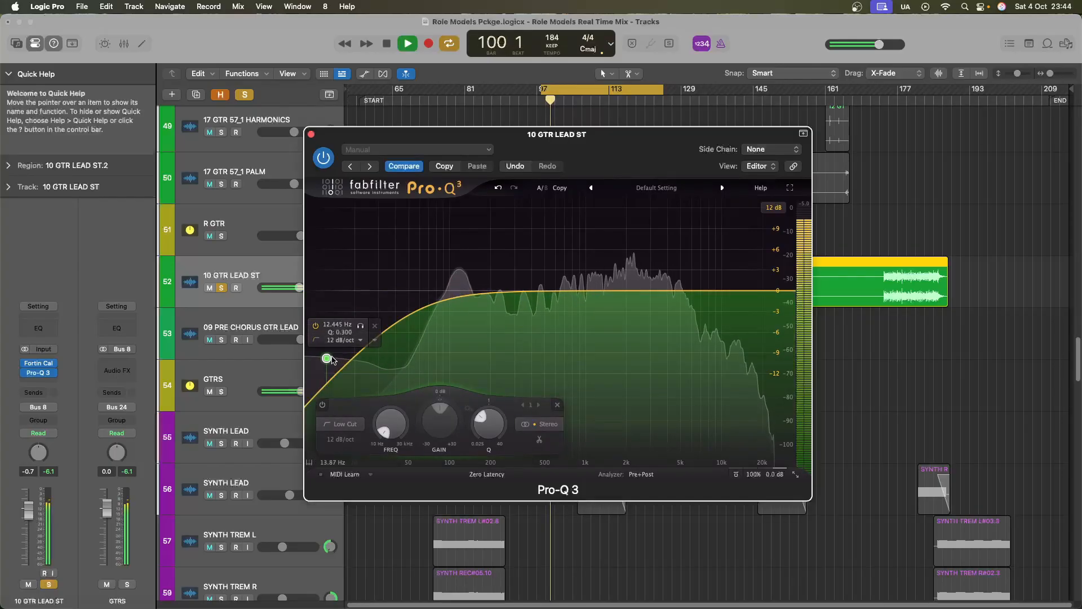
left_click_drag(327, 358, 447, 306)
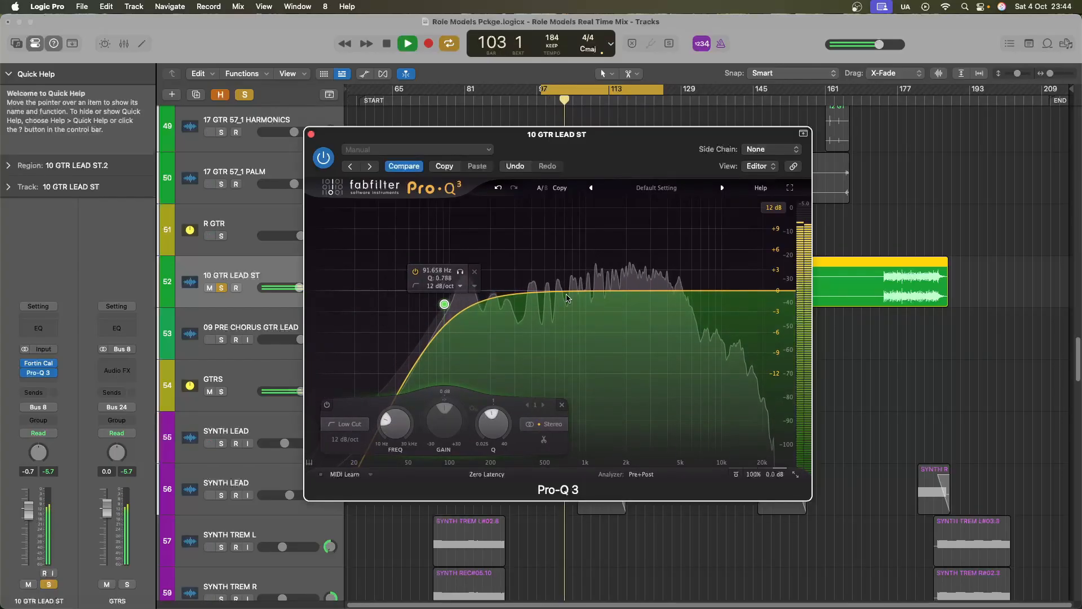
Add a 30 dB/oct high cut in Pro-Q 3 at about 12.1 kHz with Q about 0.86
key("space")
left_click_drag(798, 294, 757, 358)
left_click(574, 437)
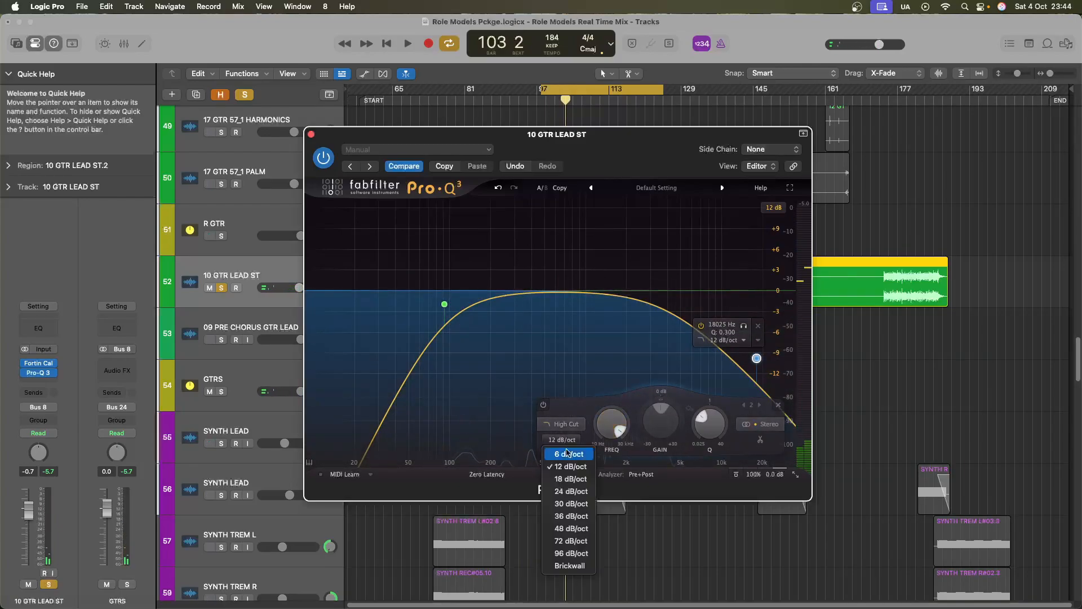
left_click(574, 507)
key("space")
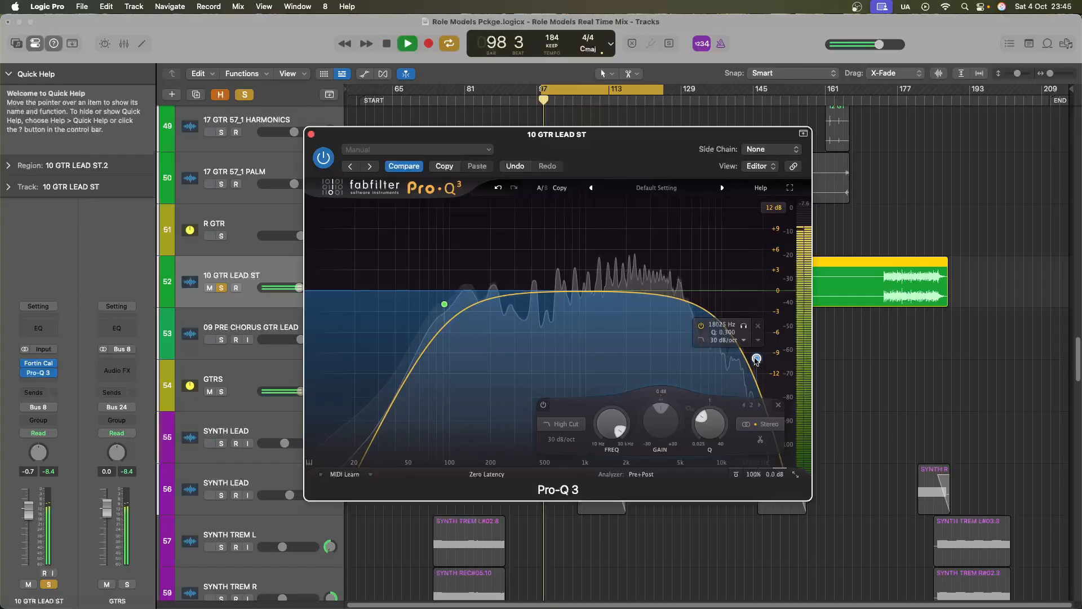
left_click_drag(757, 358, 734, 299)
key("space")
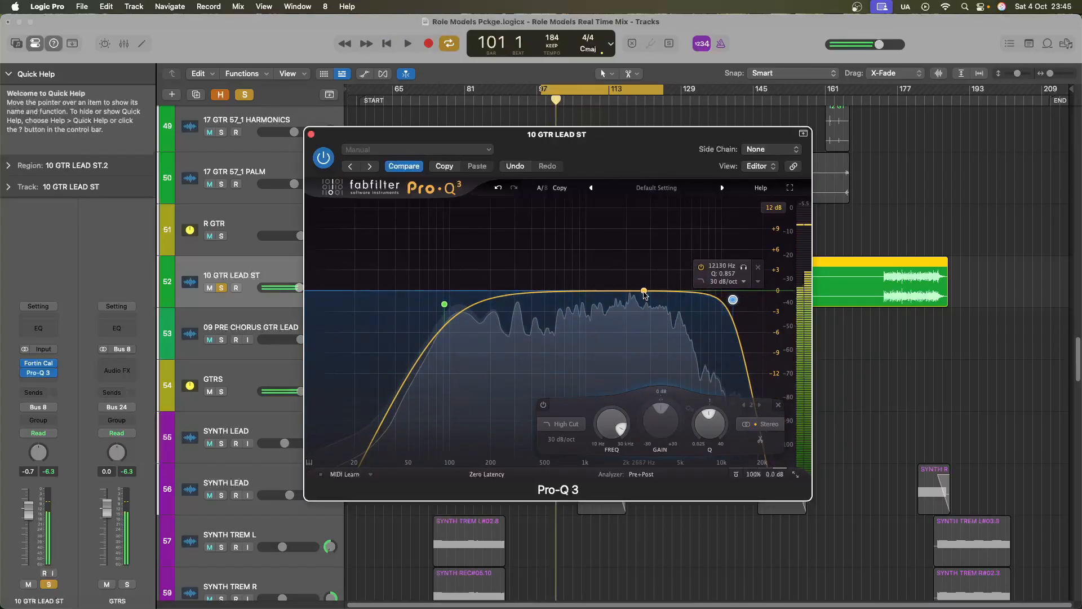
Add a bell band at about 2.3 kHz with -0.9 dB gain and Q about 3.5, and make it dynamic
left_click_drag(645, 290, 645, 278)
left_click_drag(696, 422, 697, 414)
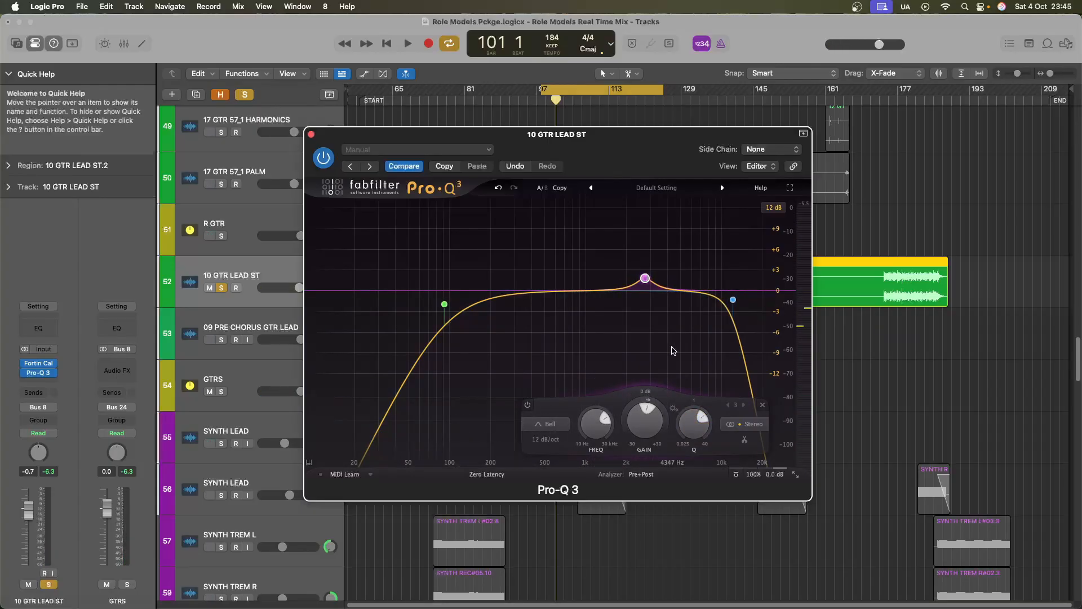
key("space")
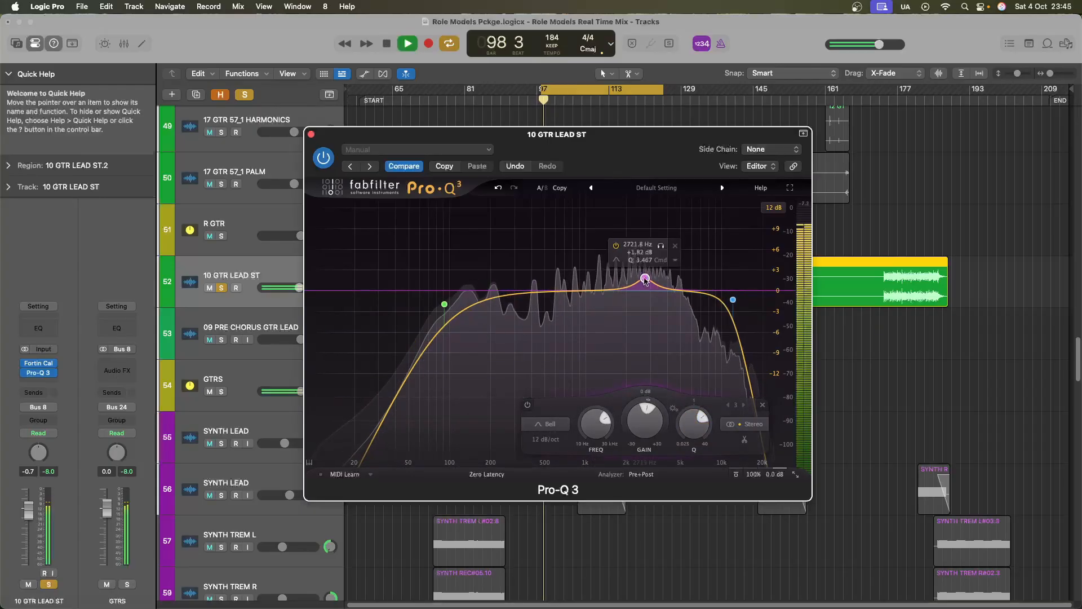
mouse_move(645, 278)
left_mouse_down()
mouse_move(641, 219)
mouse_move(635, 297)
left_mouse_up()
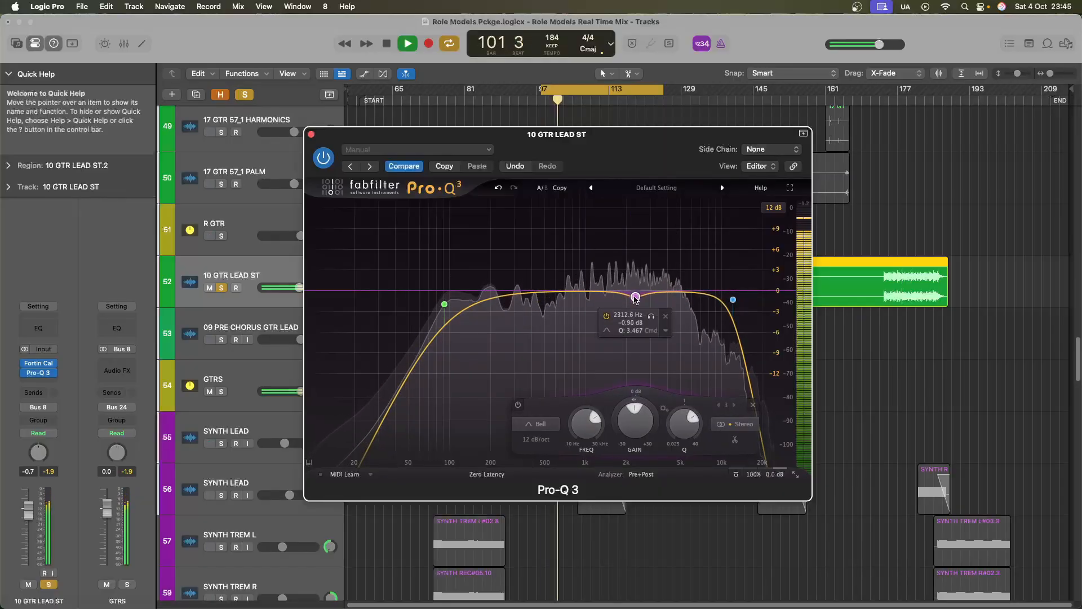
right_click(636, 296)
left_click(659, 341)
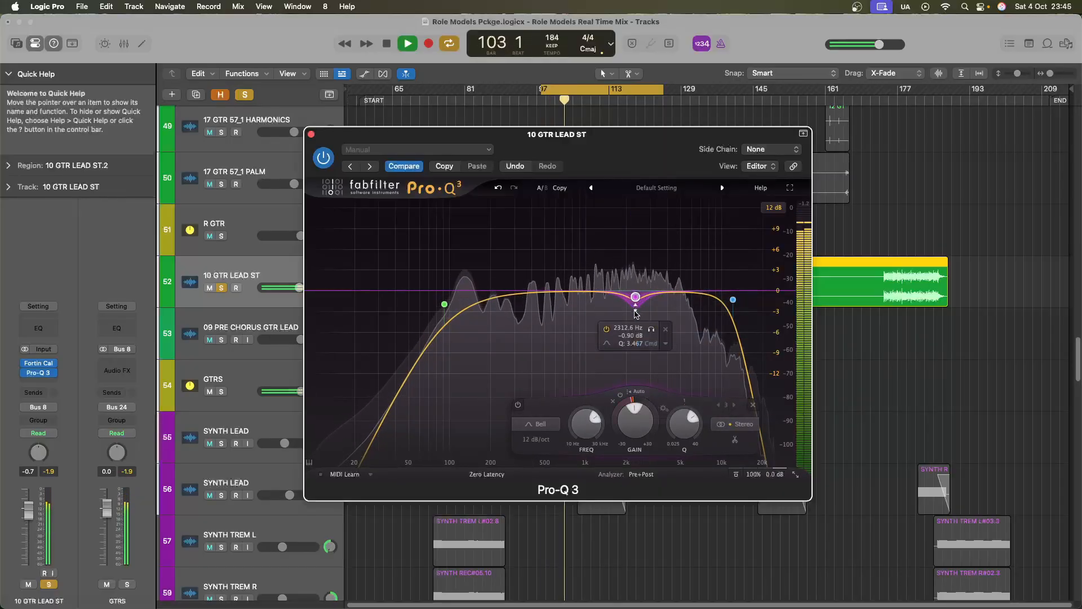
Add a narrow bell band at about 4.7 kHz with roughly -0.7 dB gain and Q about 5.5, and make it dynamic
left_click_drag(621, 293, 681, 252)
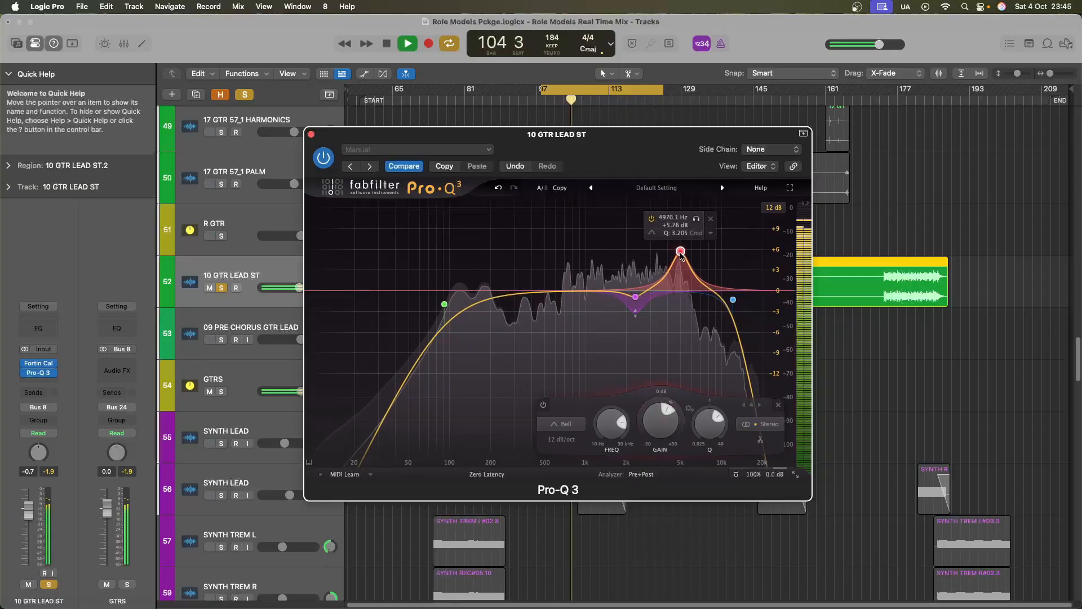
scroll(680, 255, "up", 5)
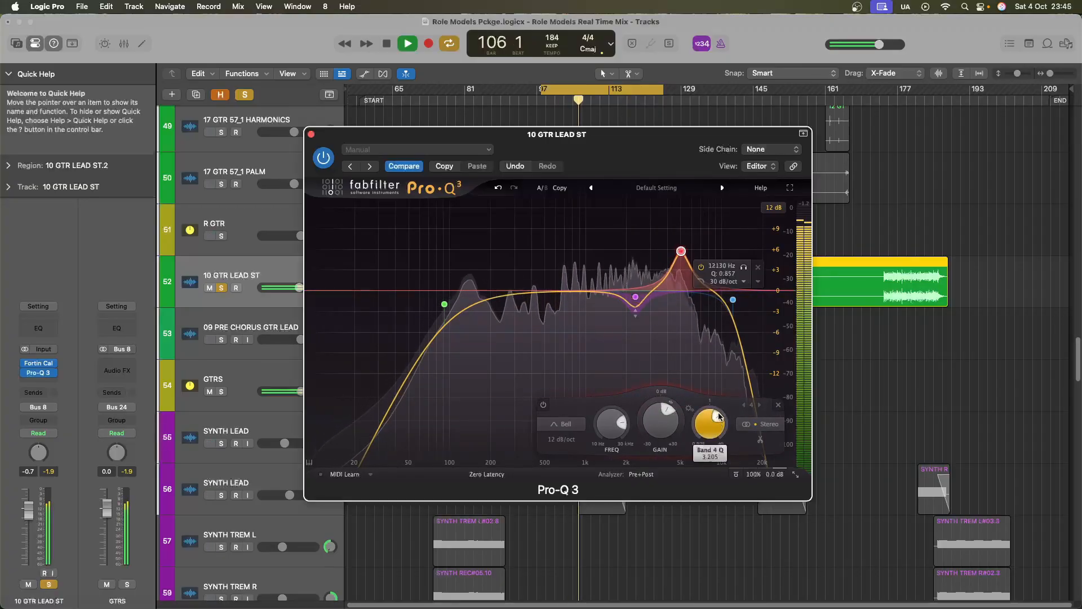
left_click_drag(681, 252, 678, 296)
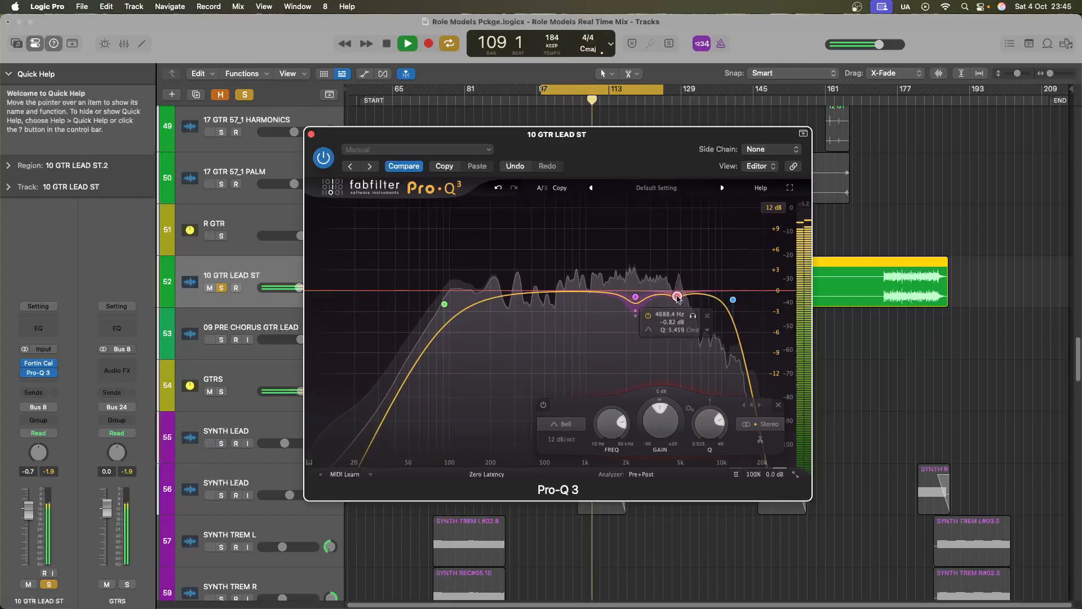
right_click(678, 297)
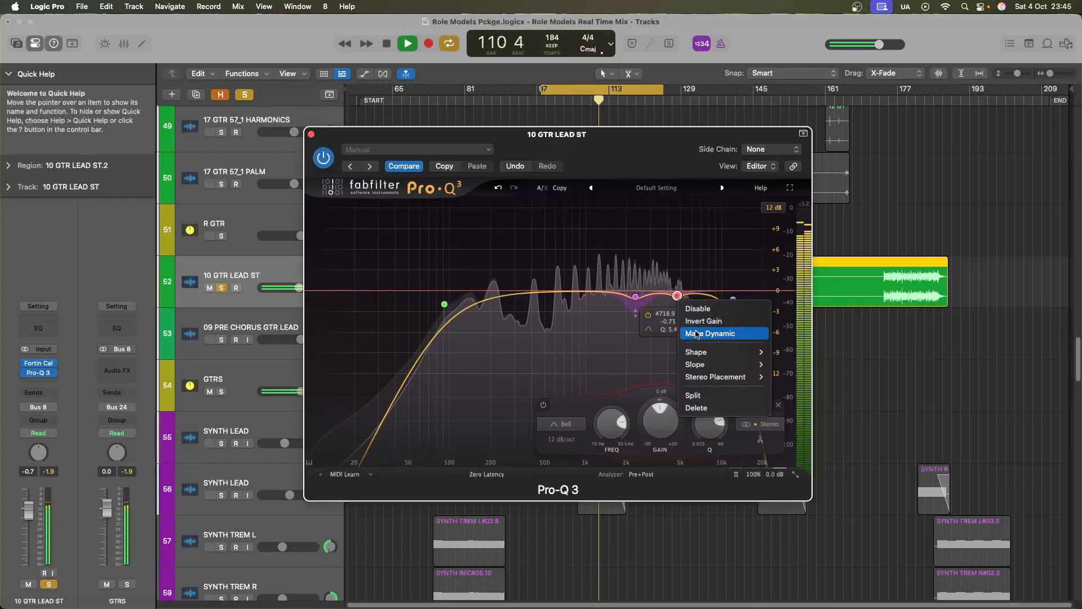
left_click(676, 331)
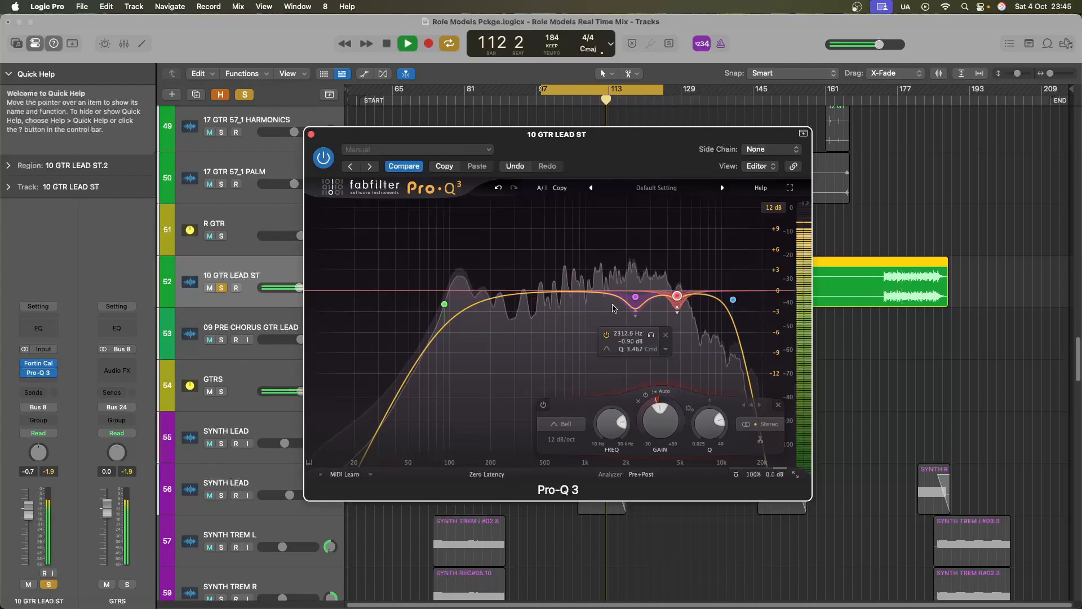
Turn off the lead guitar's solo and restart playback with the full mix
key("space")
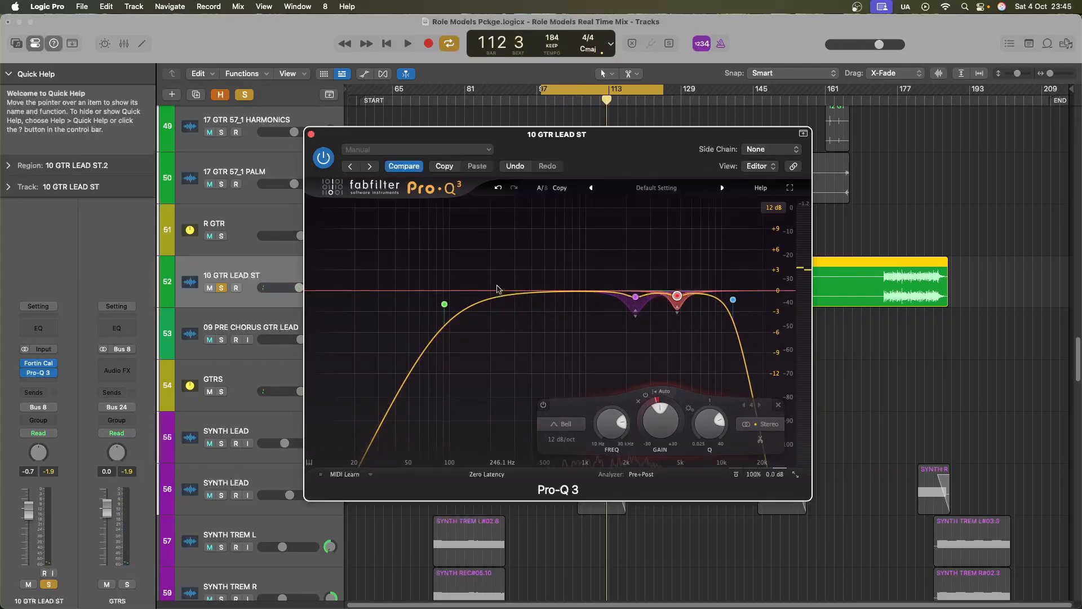
left_click(245, 94)
key("space")
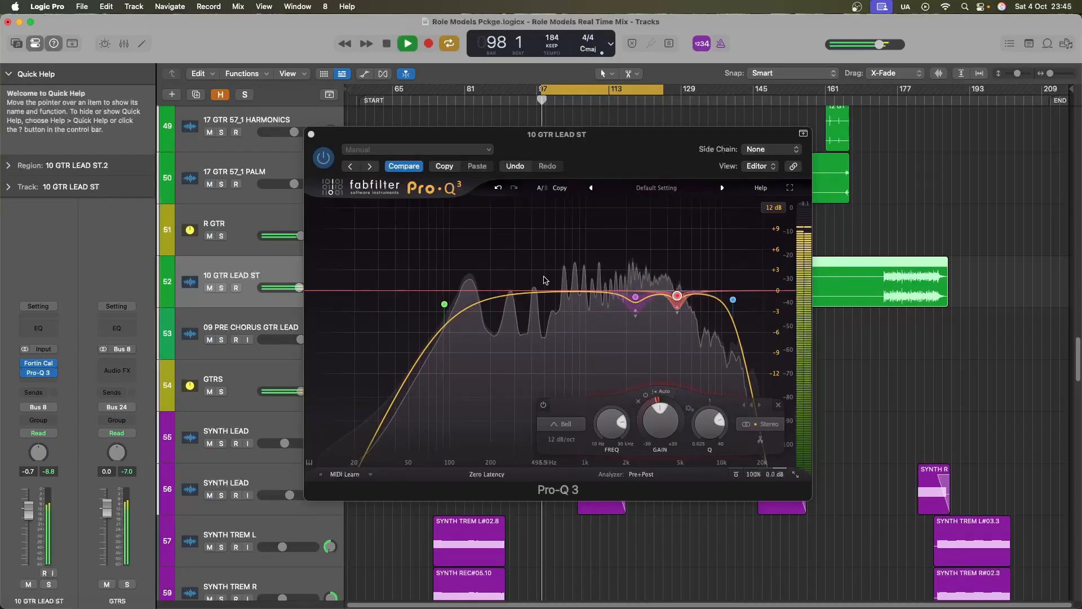
Add a wide low-mid bell cut and a -2.5 dB bell at about 137 Hz with Q 1.35, and close Pro-Q 3
left_click_drag(540, 293, 468, 331)
left_click(472, 305)
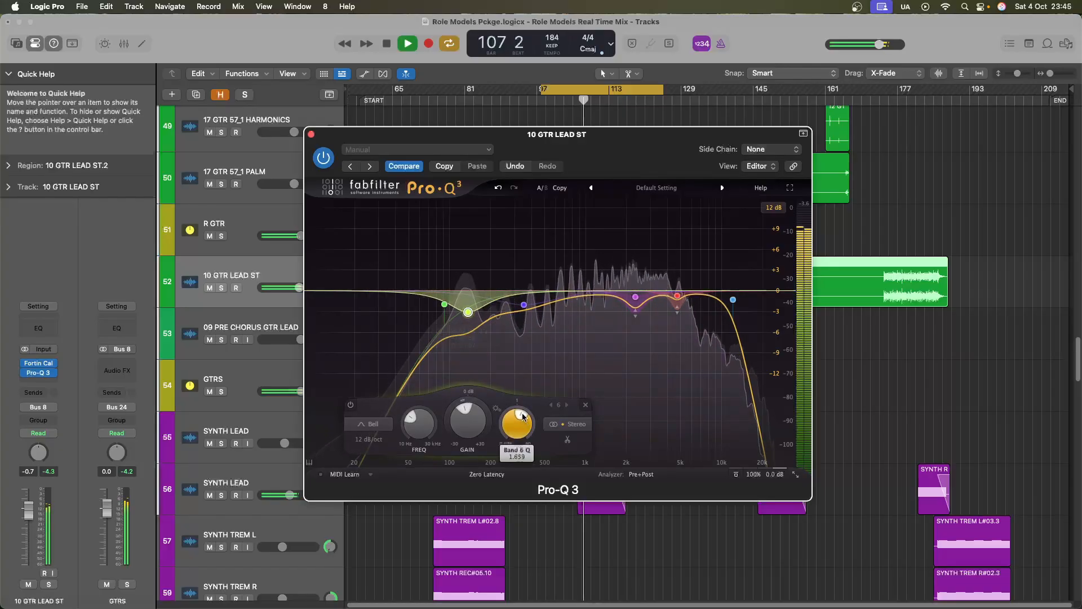
left_click_drag(523, 417, 522, 424)
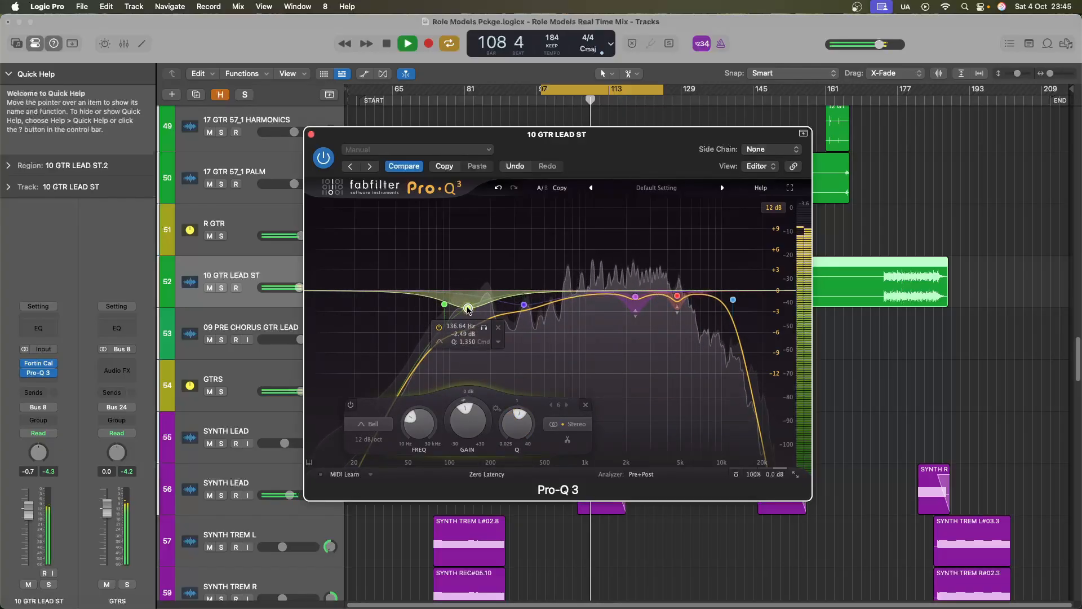
left_click_drag(467, 312, 468, 309)
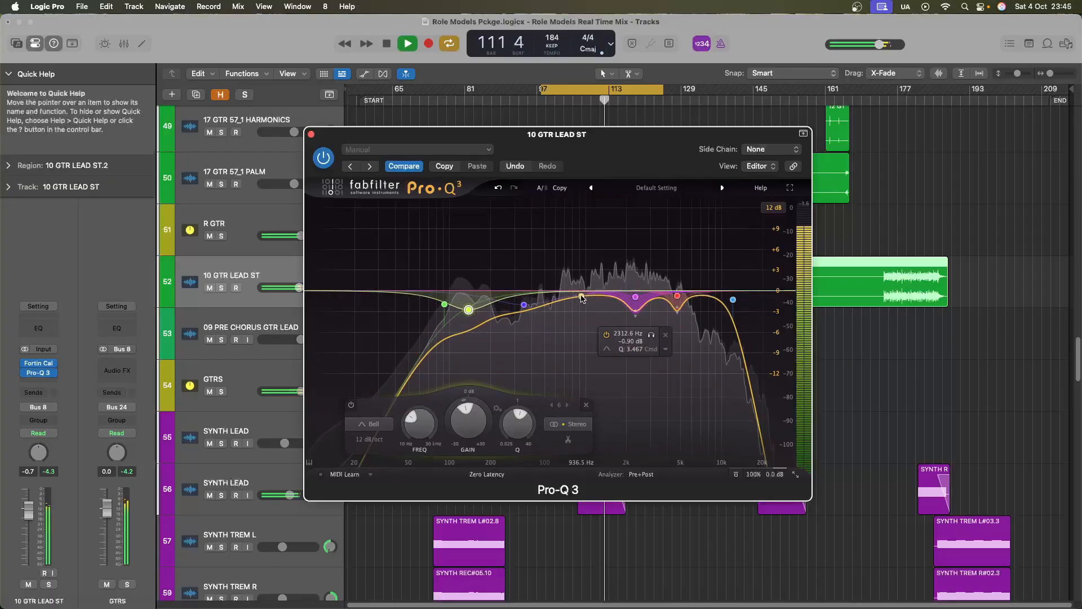
key("space")
left_click(311, 134)
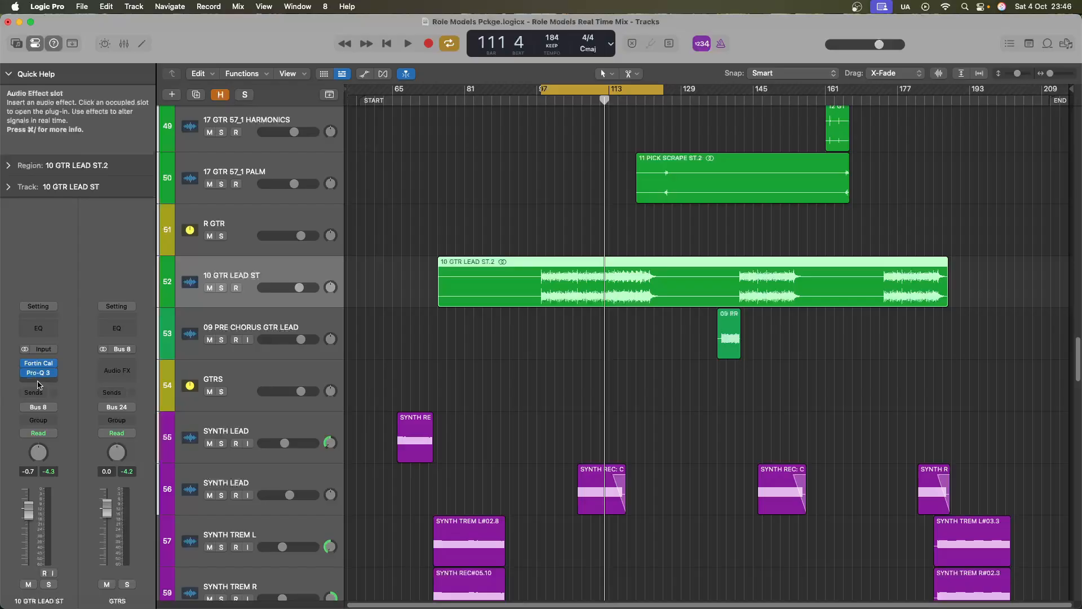
Insert soothe2 on 10 GTR LEAD ST, set attack to 3.0 and depth to about 1.6, and close its window
left_click(40, 383)
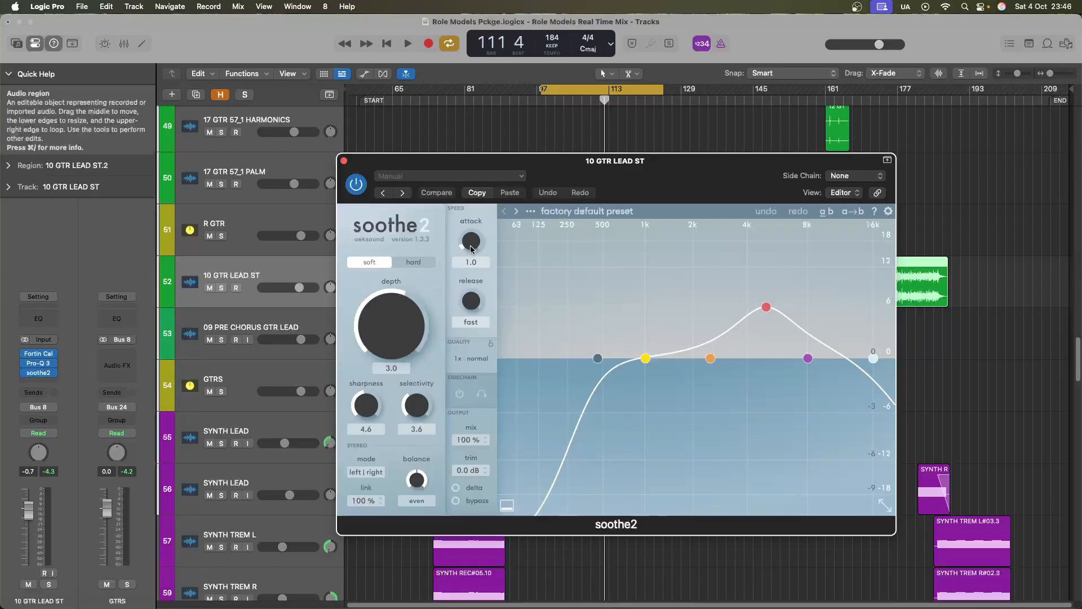
left_click_drag(471, 248, 471, 244)
key("space")
left_click_drag(400, 315, 401, 329)
left_click_drag(474, 239, 473, 230)
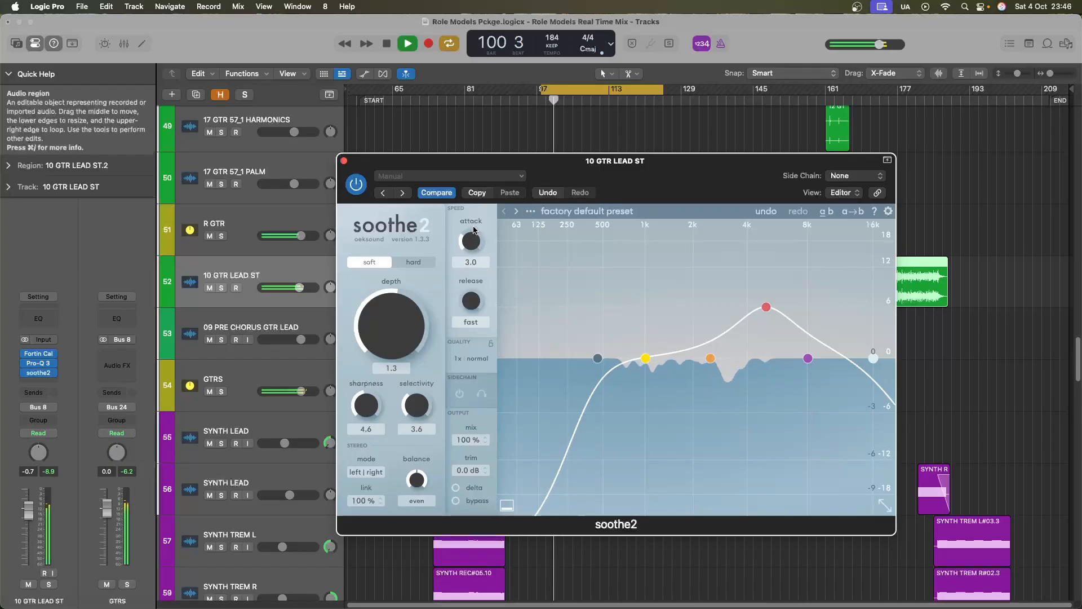
left_click_drag(407, 317, 407, 309)
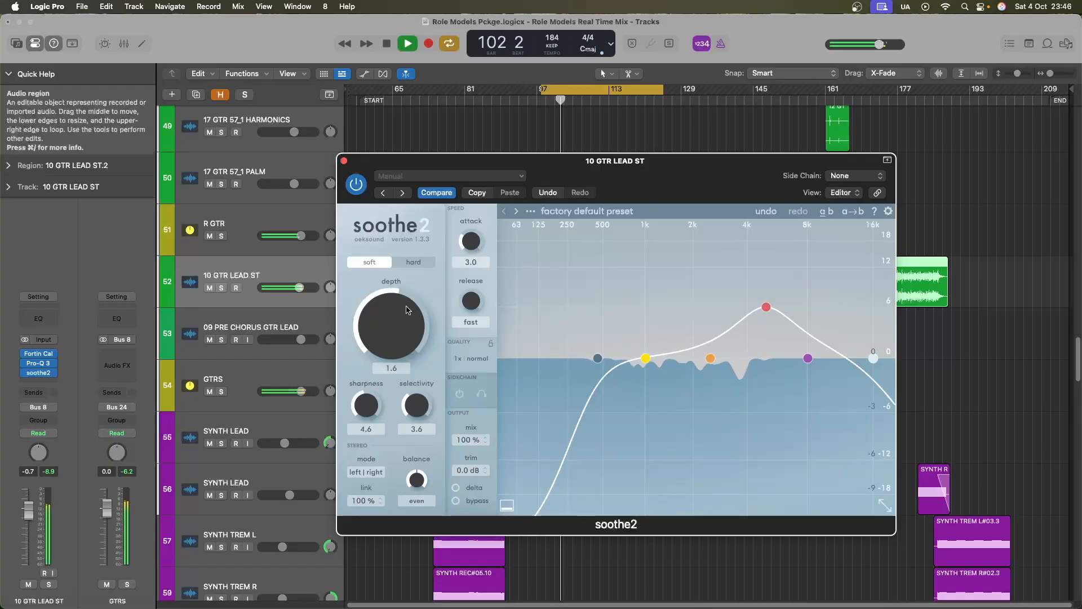
key("super+w")
key("space")
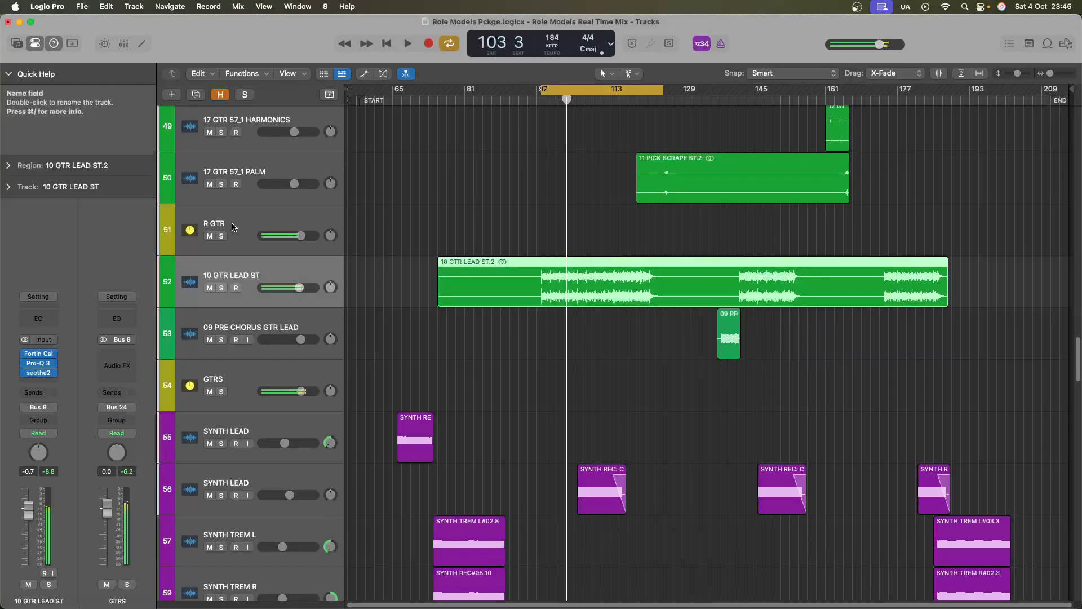
Insert the Waves SSLChannel (s) on 10 GTR LEAD ST and boost its HF gain by about 2 dB
left_click(36, 384)
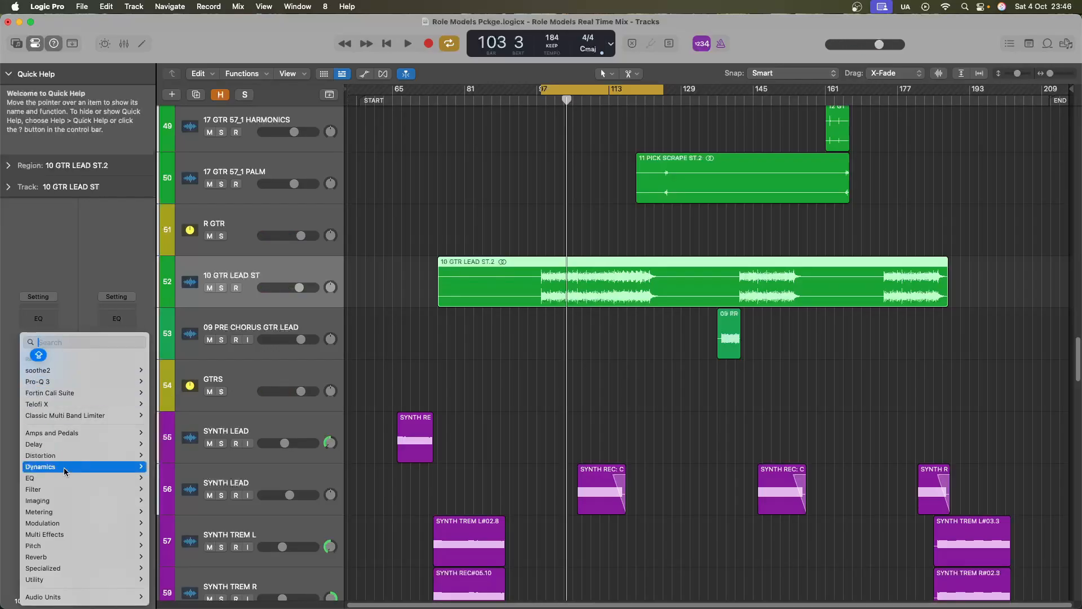
mouse_move(67, 597)
mouse_move(188, 588)
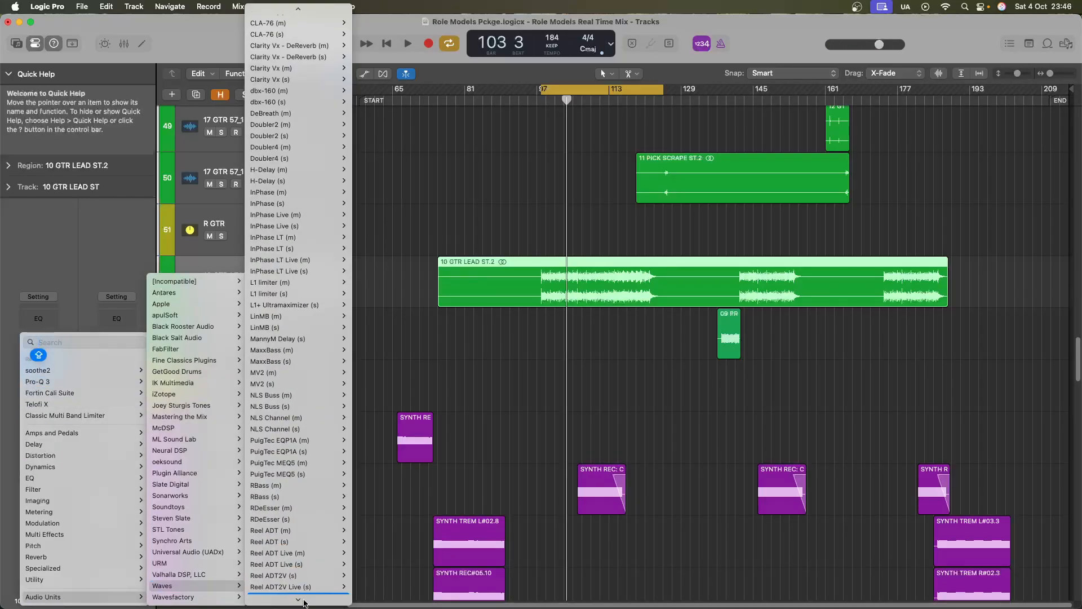
mouse_move(310, 540)
left_click(364, 540)
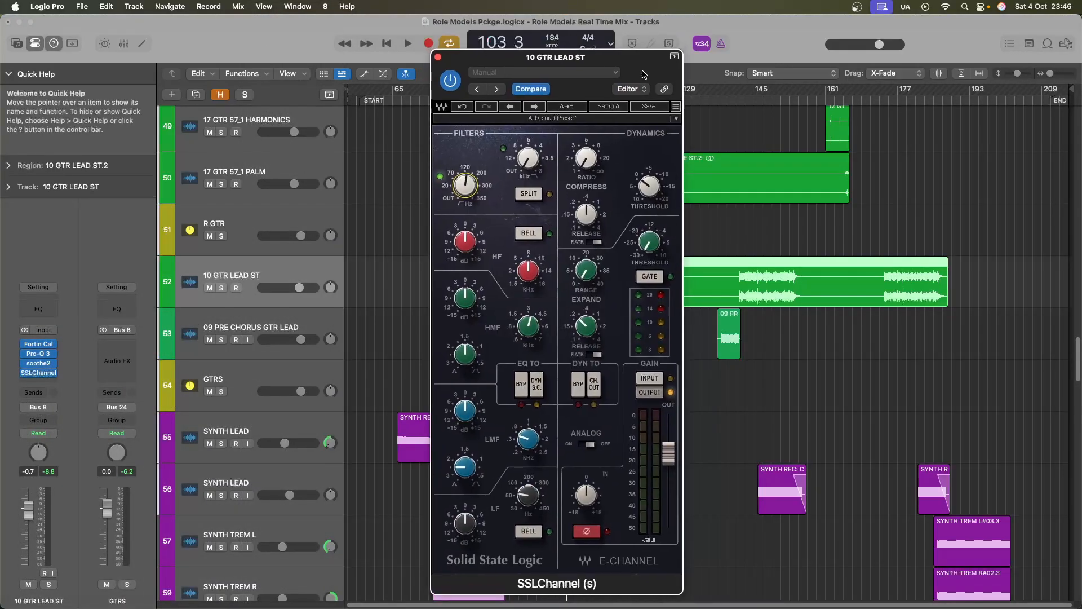
key("space")
mouse_move(472, 245)
left_mouse_down()
mouse_move(479, 199)
mouse_move(481, 226)
left_mouse_up()
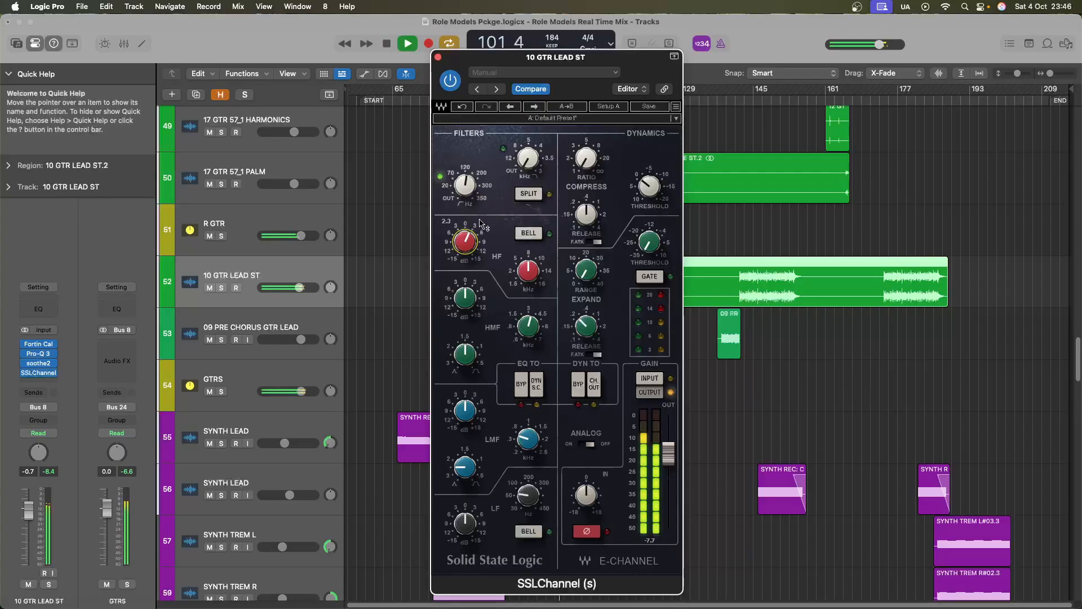
key("space")
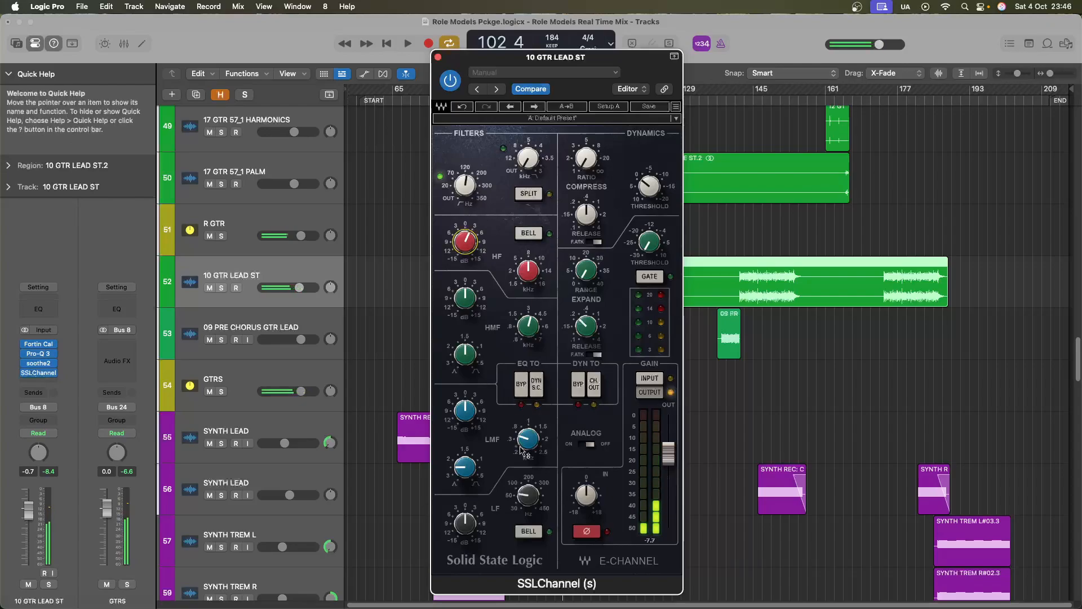
Adjust the LMF Q slightly, try a 4 dB boost, and settle the band near 1.5 kHz with about 1.9 dB gain
left_click_drag(525, 446, 534, 399)
left_click_drag(466, 481, 486, 369)
key("space")
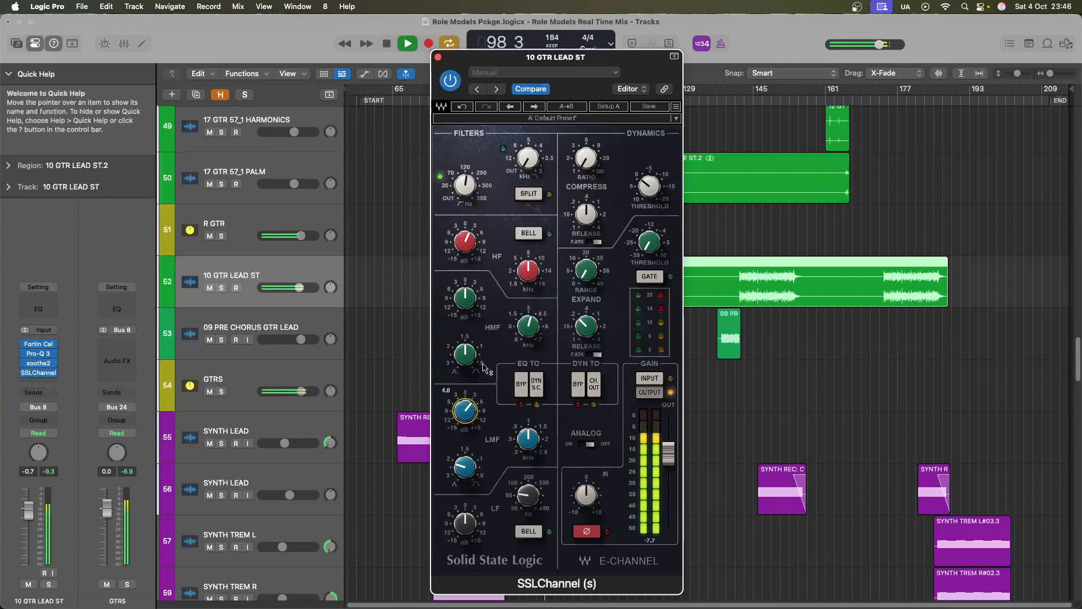
left_click_drag(519, 446, 545, 388)
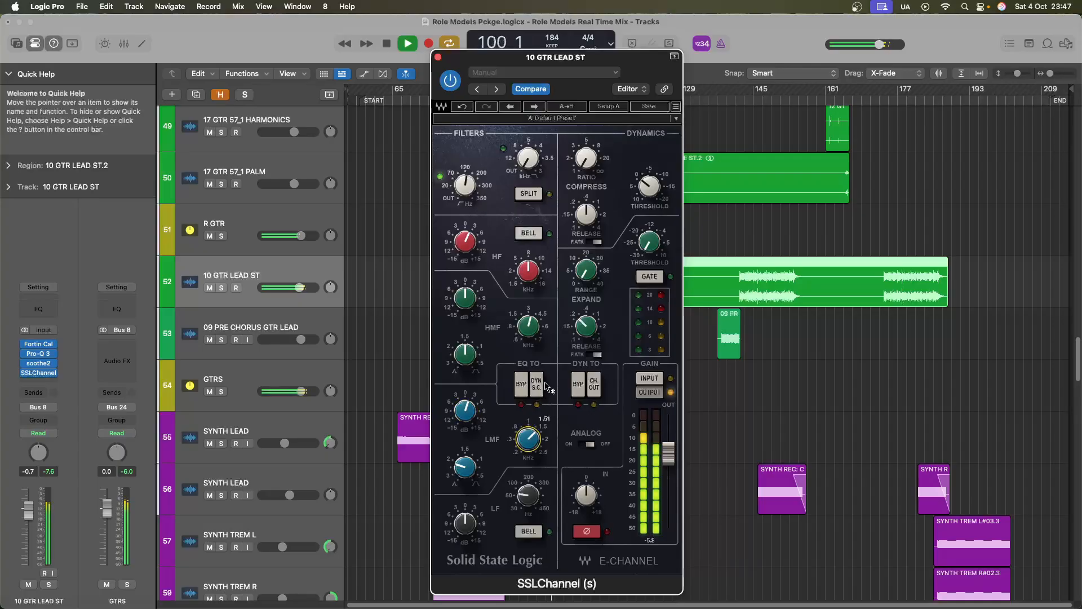
left_click_drag(476, 417, 474, 413)
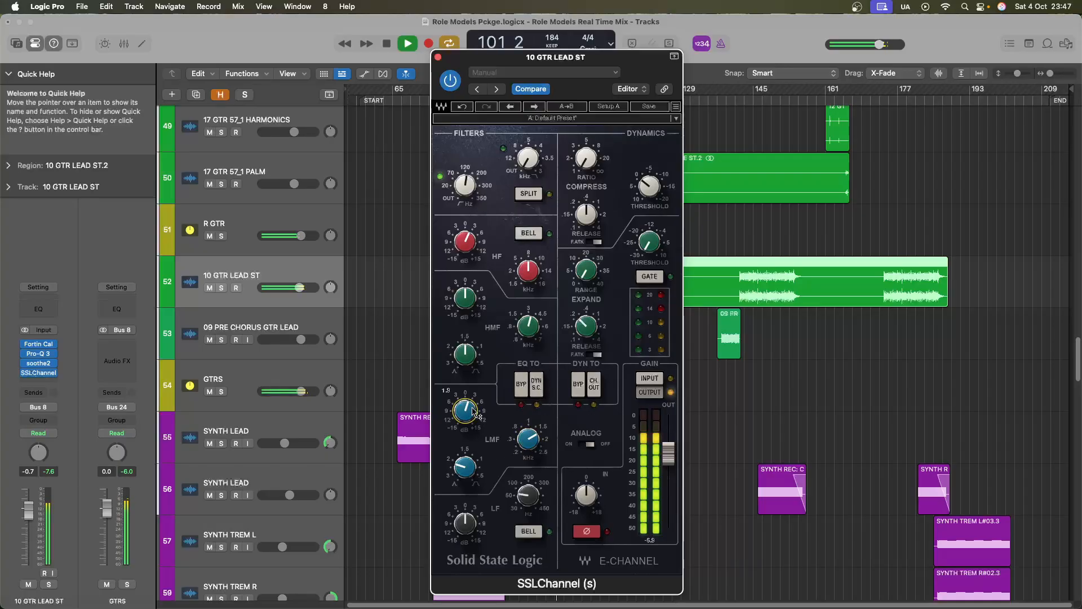
Sweep the LMF frequency up past 2.35 kHz, try 5.5 dB gain, and return to a lower frequency with a small boost
left_click(527, 437)
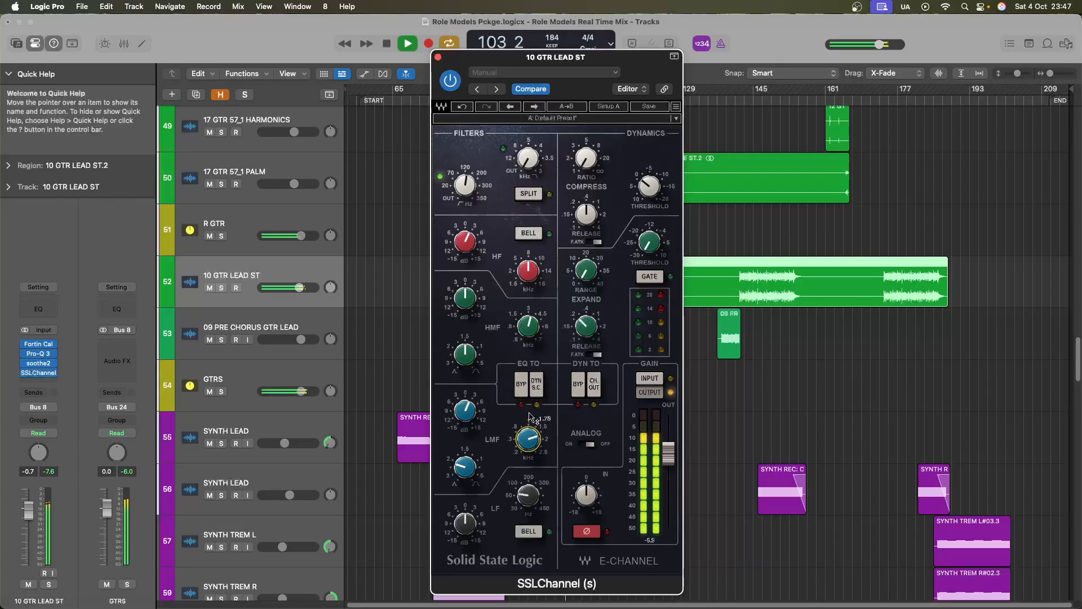
left_click_drag(530, 413, 538, 390)
left_click(464, 413)
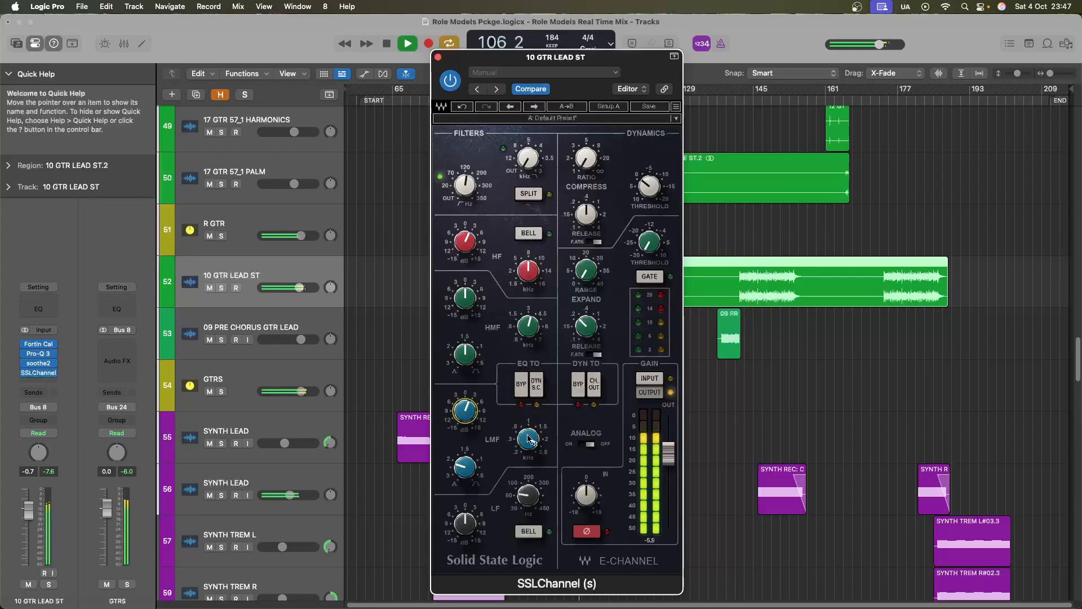
left_click_drag(530, 438, 550, 407)
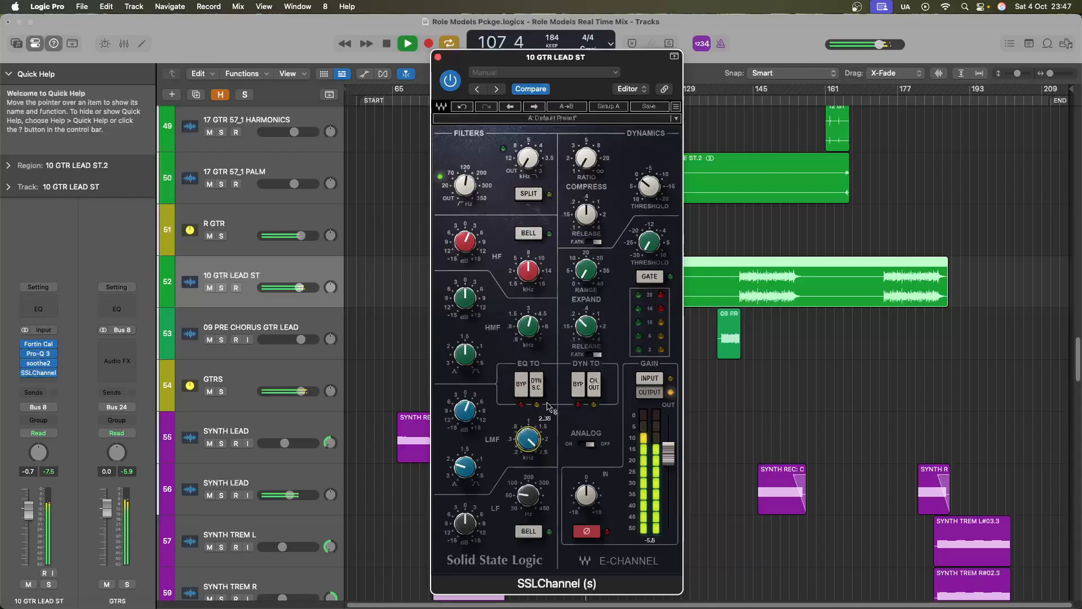
left_click(471, 411)
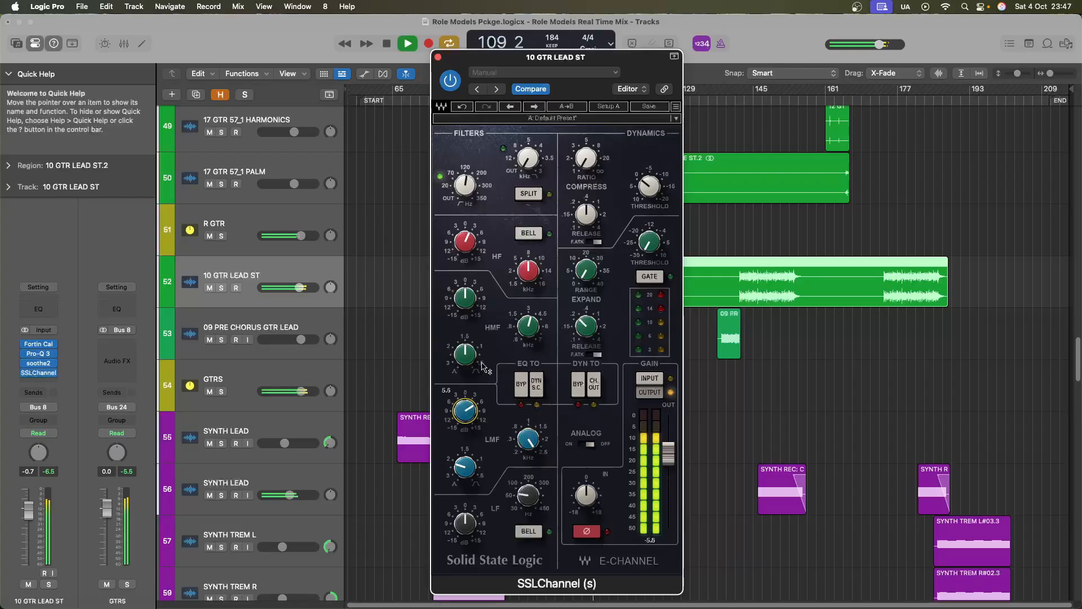
left_click_drag(529, 438, 528, 451)
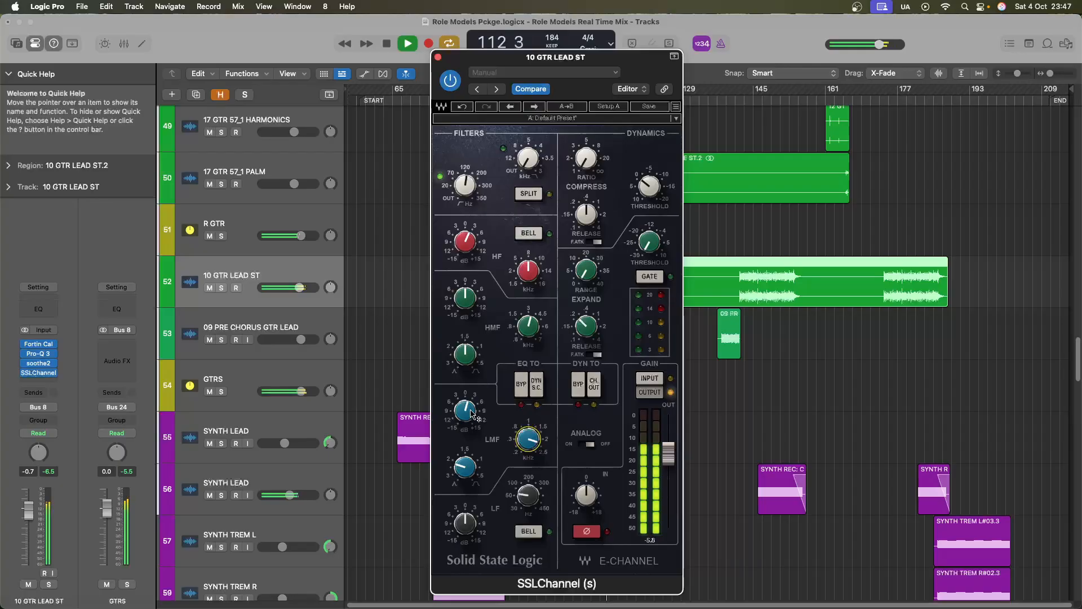
Lower the LMF frequency on the SSLChannel, fine-tune the LMF gain during playback, and close the plug-in window
key("space")
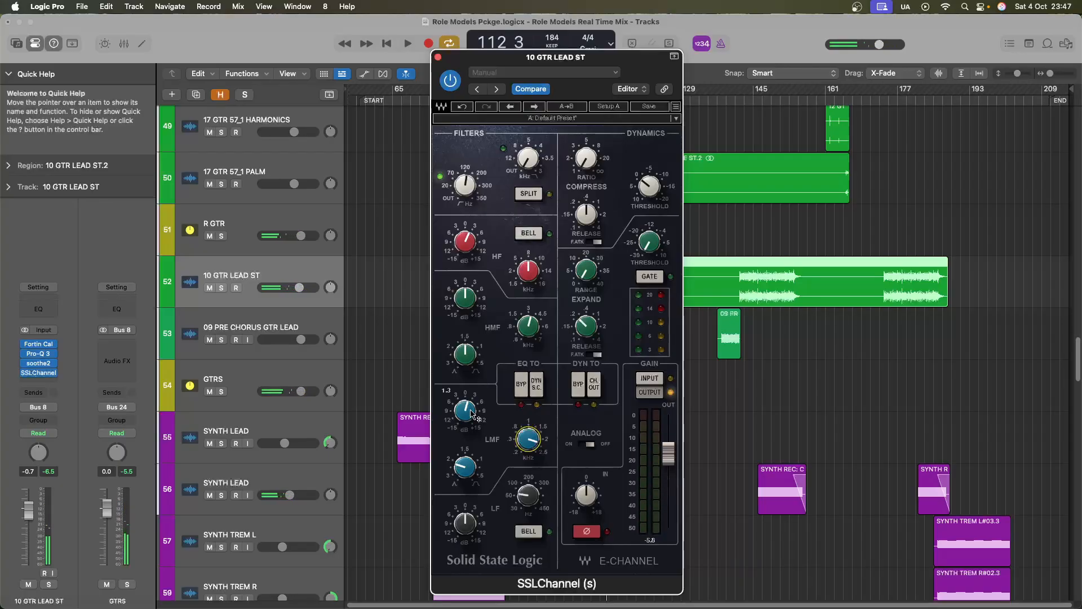
key("space")
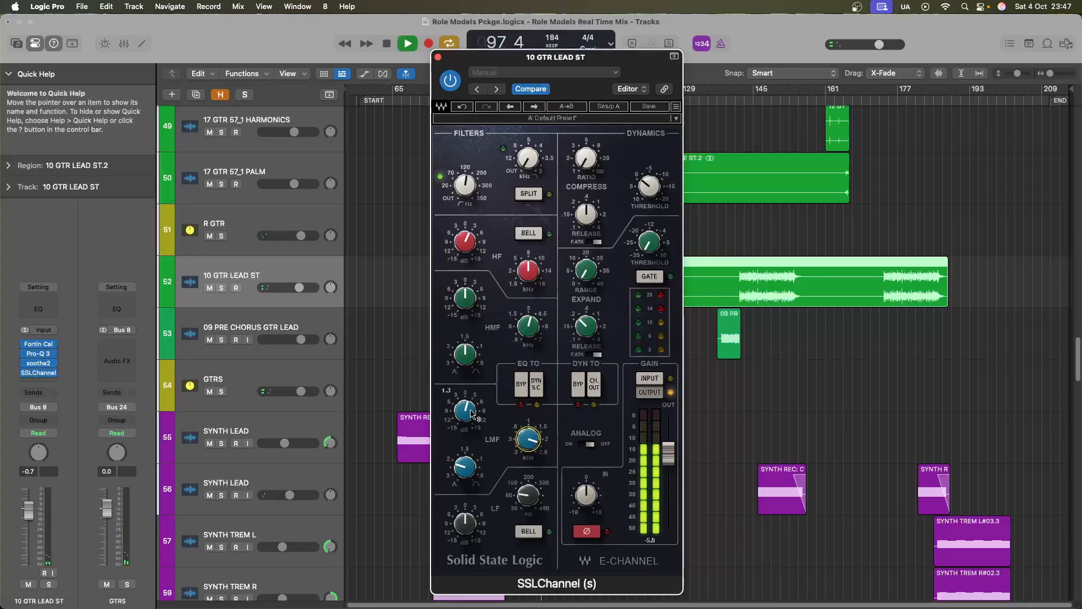
left_click_drag(472, 415, 473, 413)
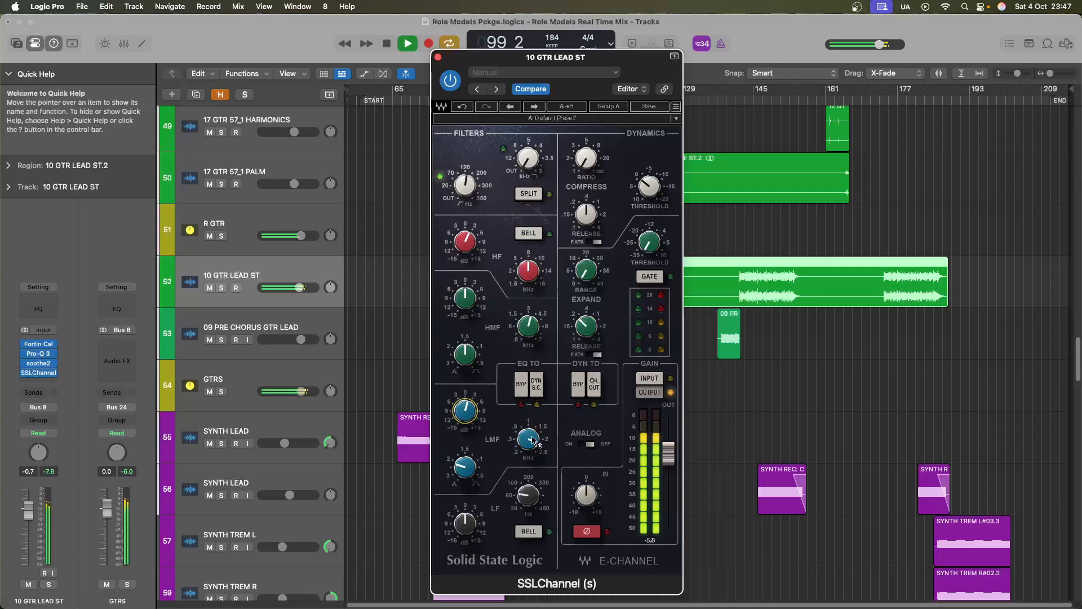
left_click_drag(535, 440, 533, 496)
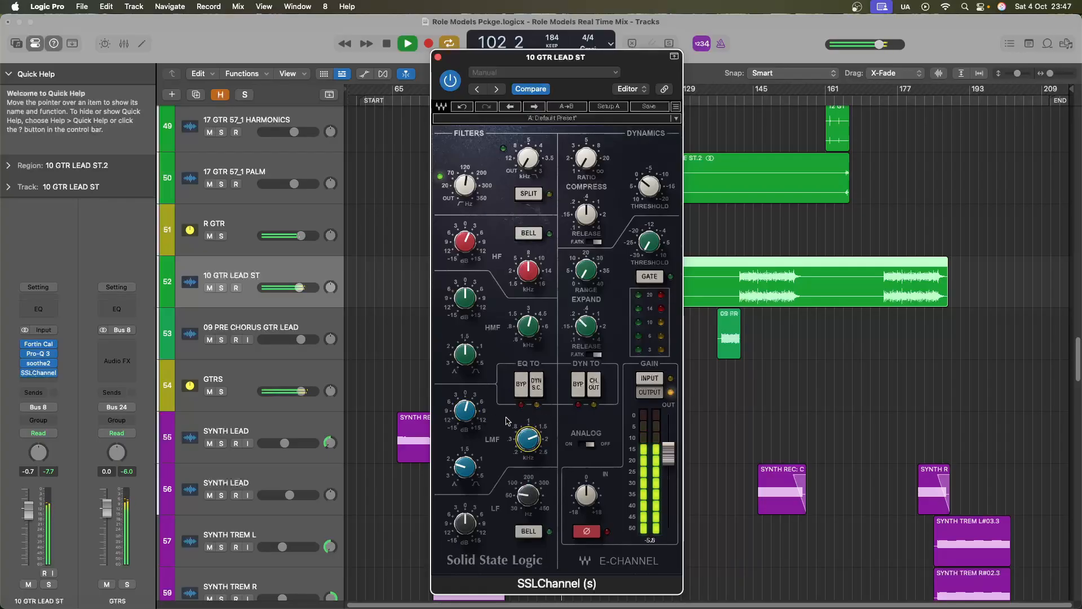
left_click(468, 420)
key("space")
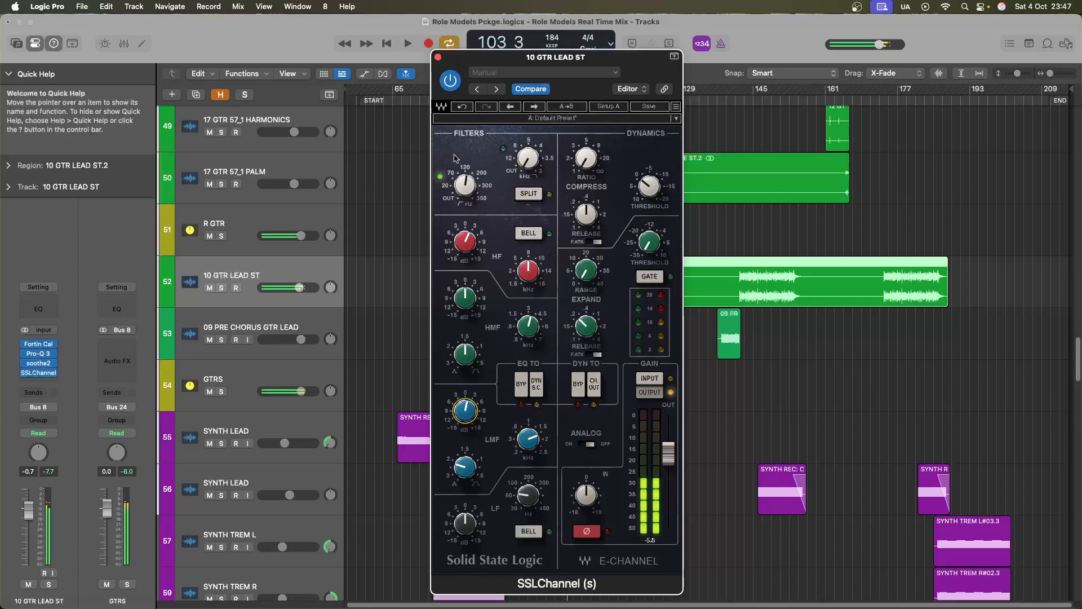
left_click(438, 57)
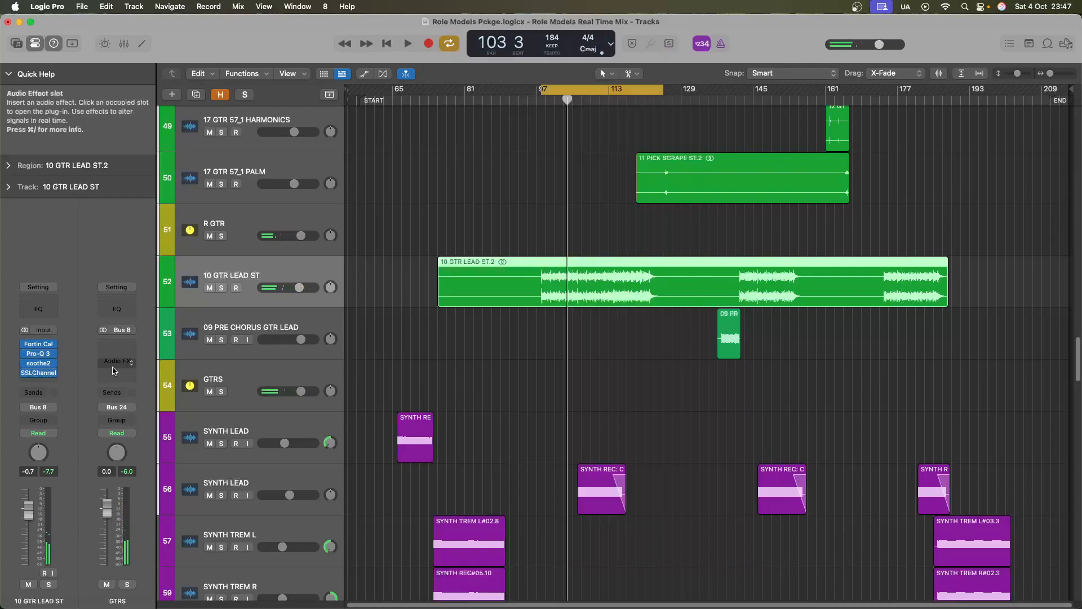
Insert the stereo Waves Renaissance Axx (s) after the SSLChannel on 10 GTR LEAD ST
left_click(40, 382)
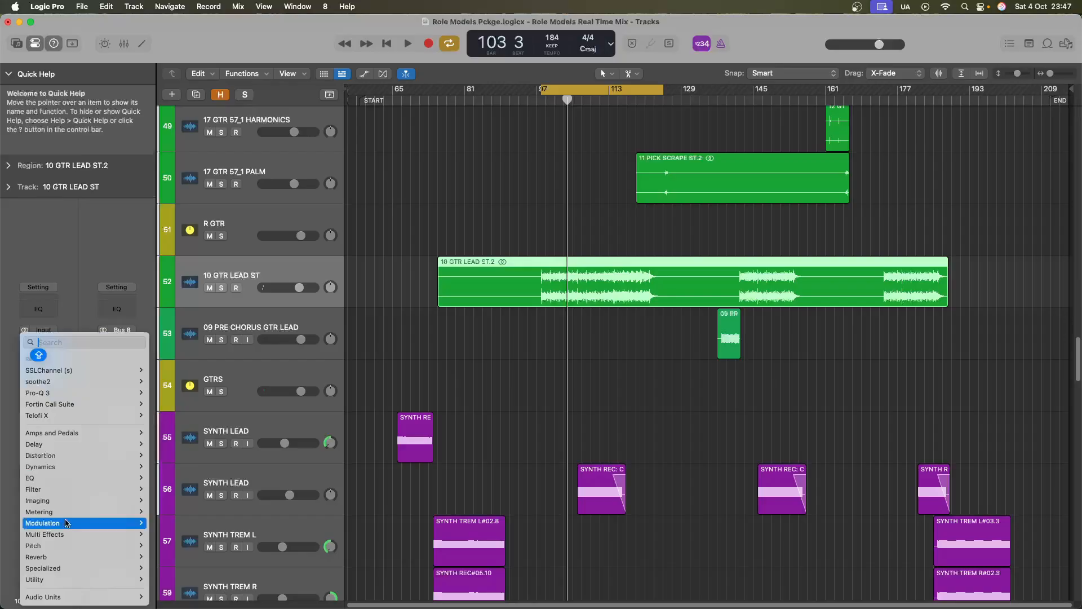
mouse_move(69, 597)
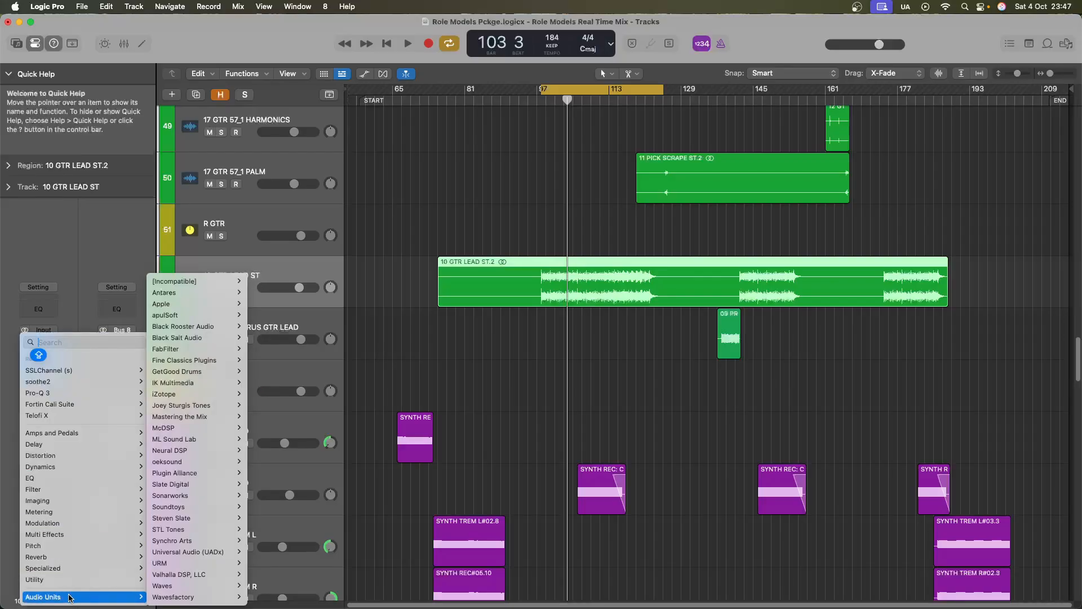
mouse_move(186, 584)
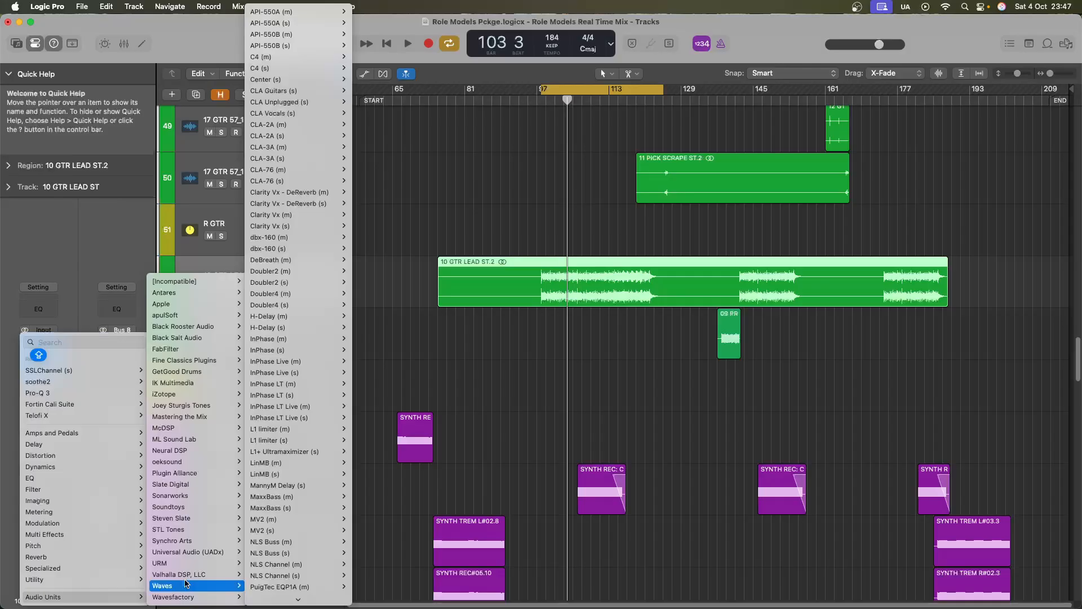
scroll(299, 578, "down", 10)
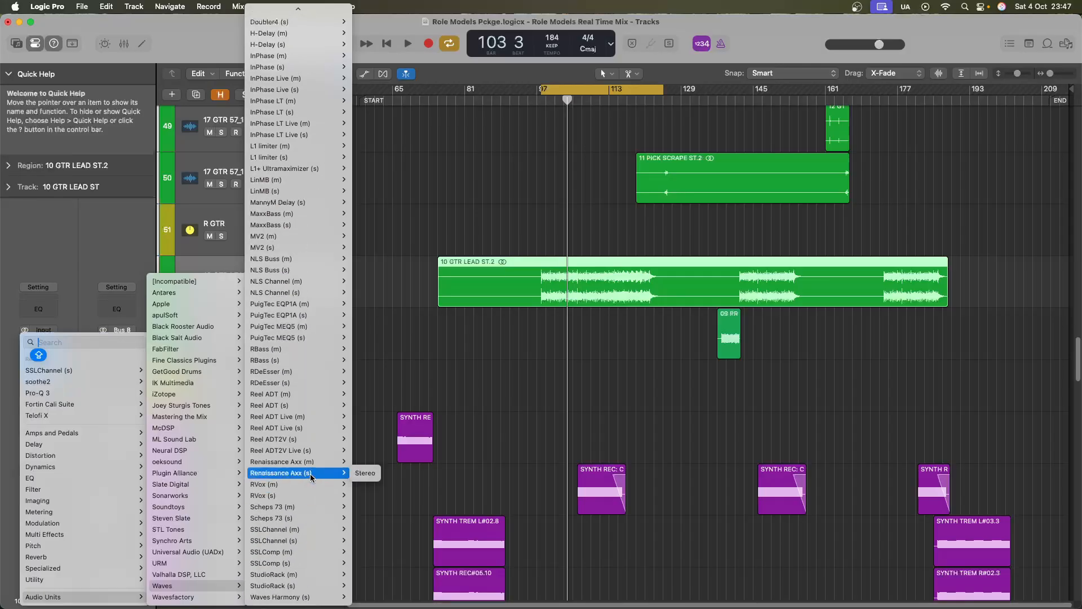
left_click(361, 477)
Set the Renaissance Axx threshold to -2.3, attack to 11.6 and gain to -2.5 during playback, and close its window
key("space")
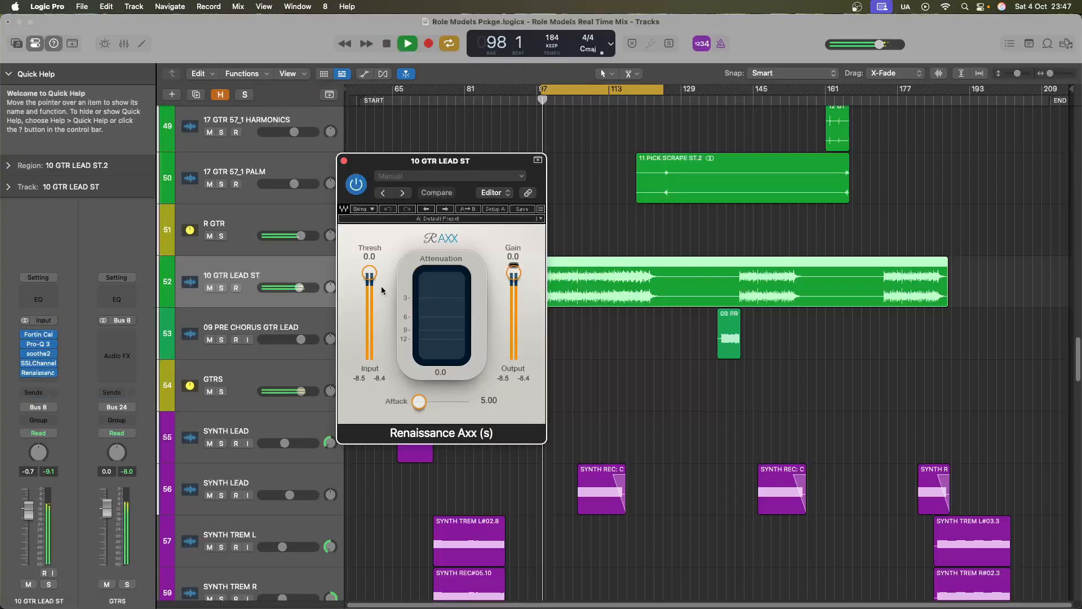
left_click_drag(368, 280, 368, 279)
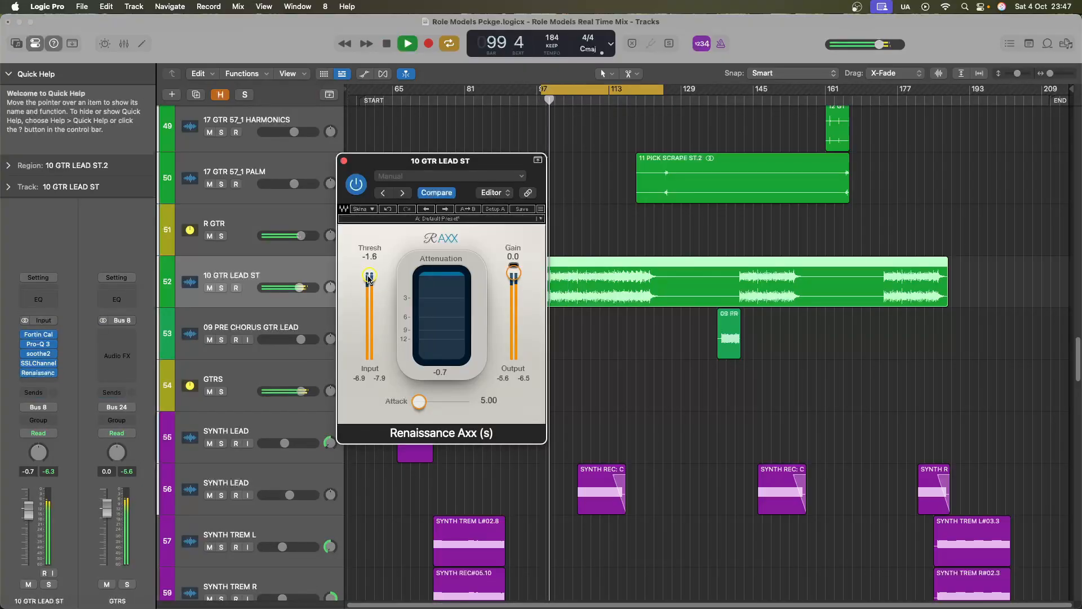
left_click_drag(420, 404, 428, 406)
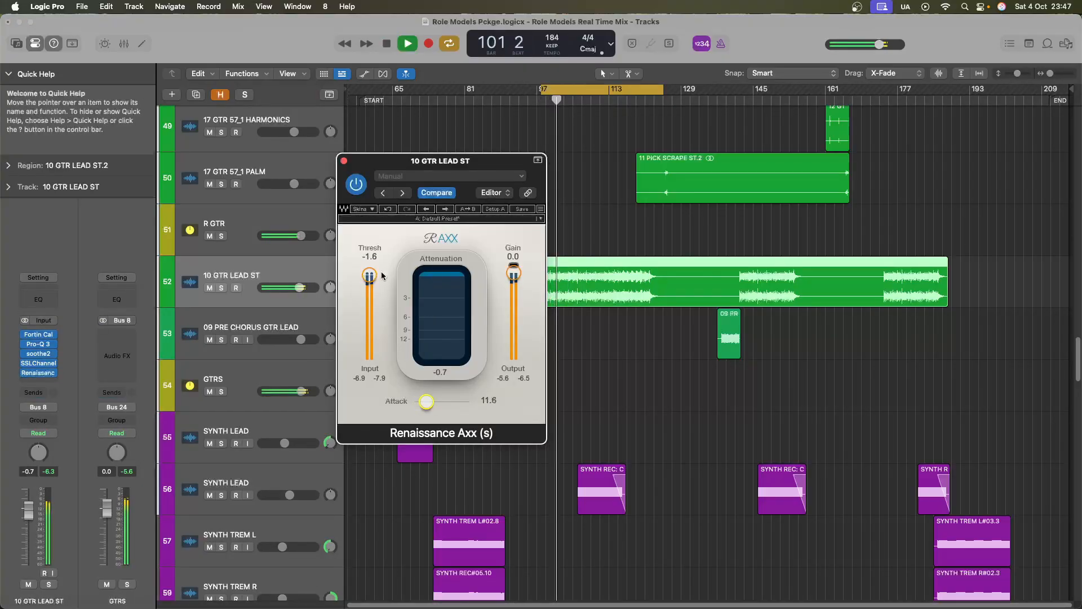
left_click_drag(369, 277, 369, 282)
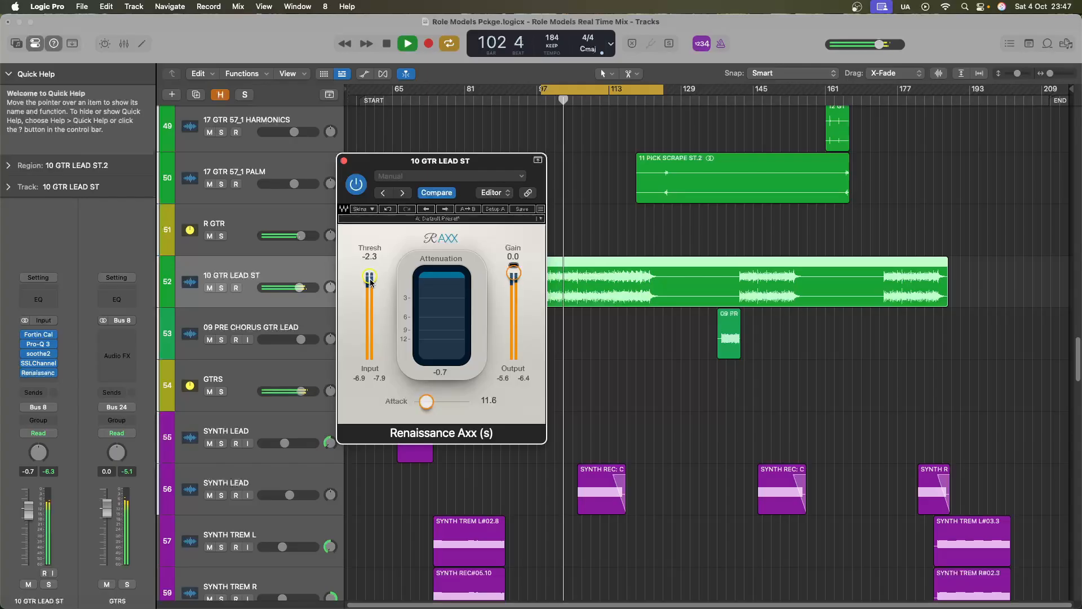
left_click_drag(514, 276, 515, 286)
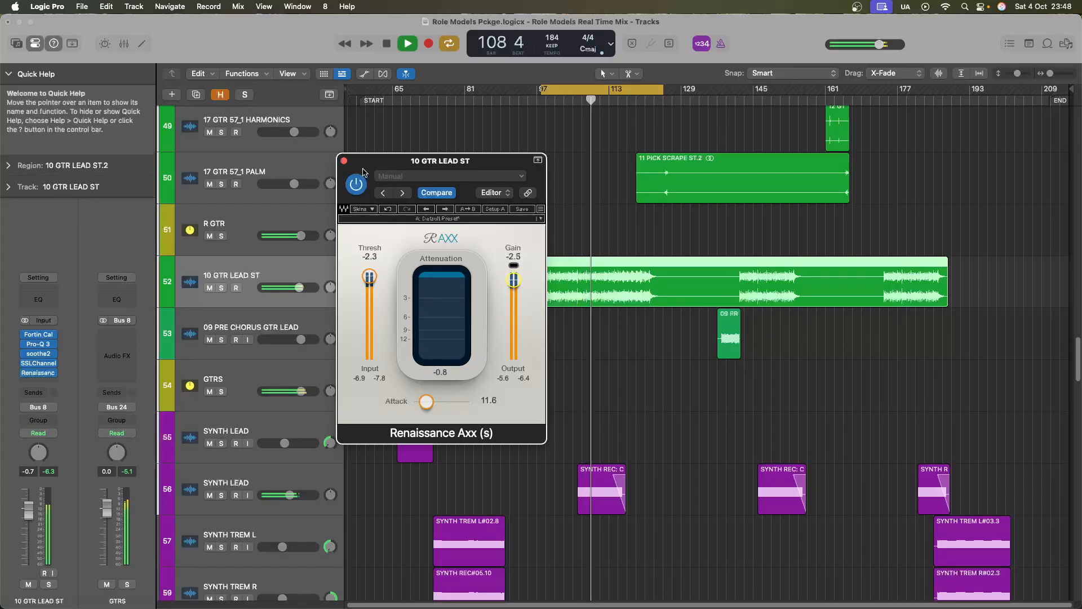
left_click(344, 161)
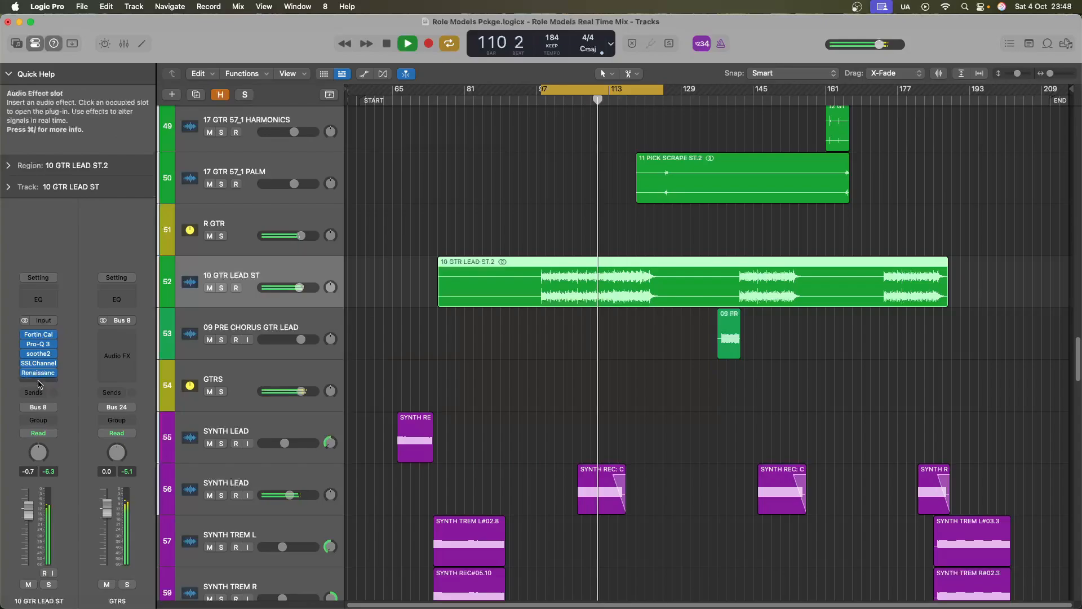
Stop playback and insert the stereo Plugin Alliance Maag EQ4 after Renaissance Axx on 10 GTR LEAD ST
key("space")
left_click(38, 382)
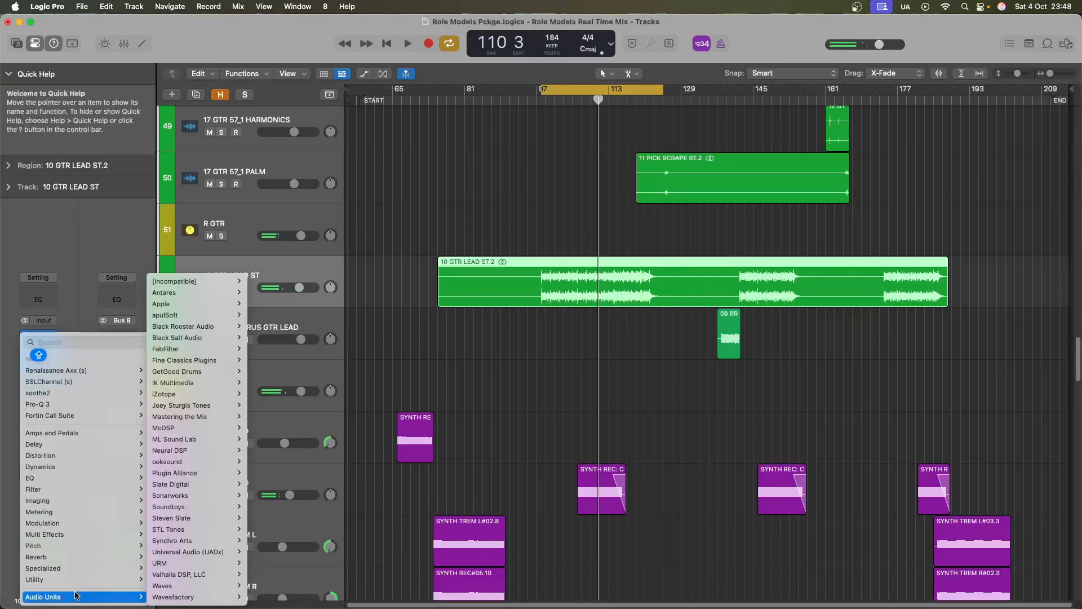
mouse_move(186, 473)
mouse_move(304, 507)
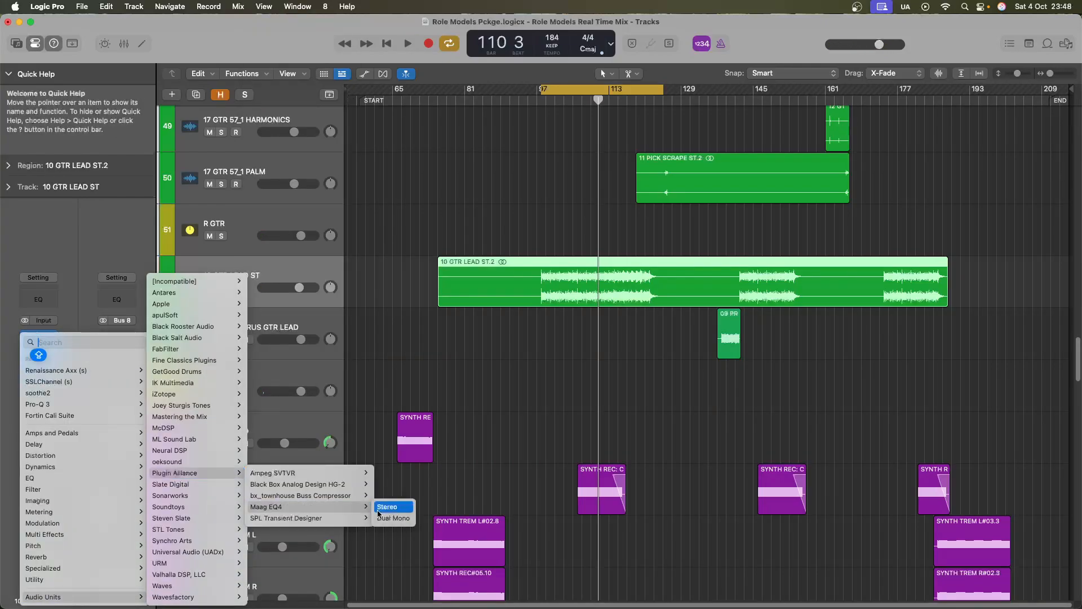
left_click(387, 508)
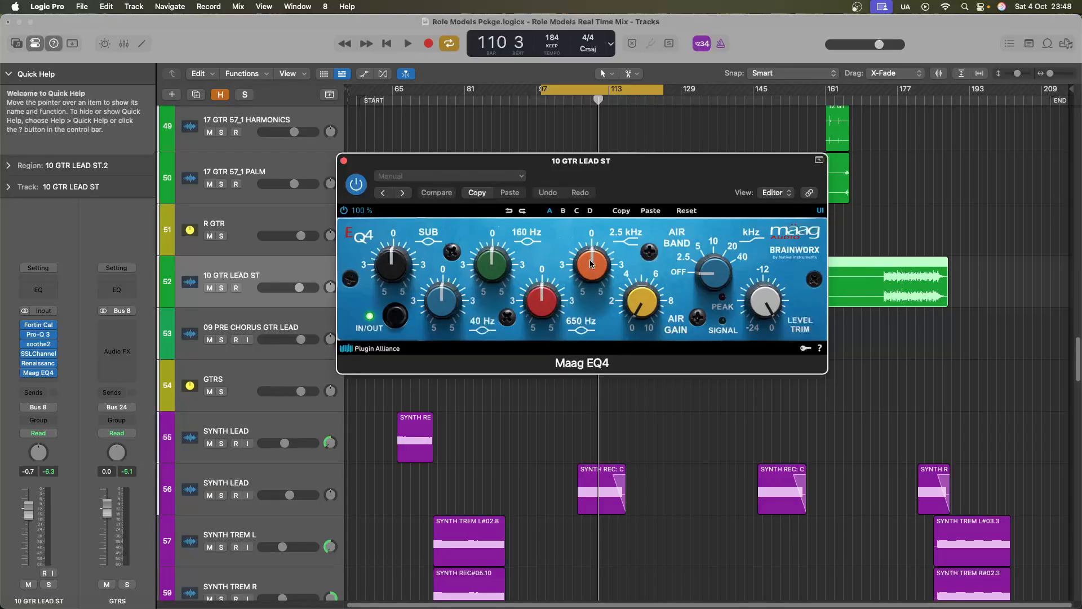
Boost the Maag EQ4 2.5 kHz band by about 1.5 dB during playback, set the level trim to -2.0 dB, and close its window
key("space")
left_click_drag(591, 264, 596, 261)
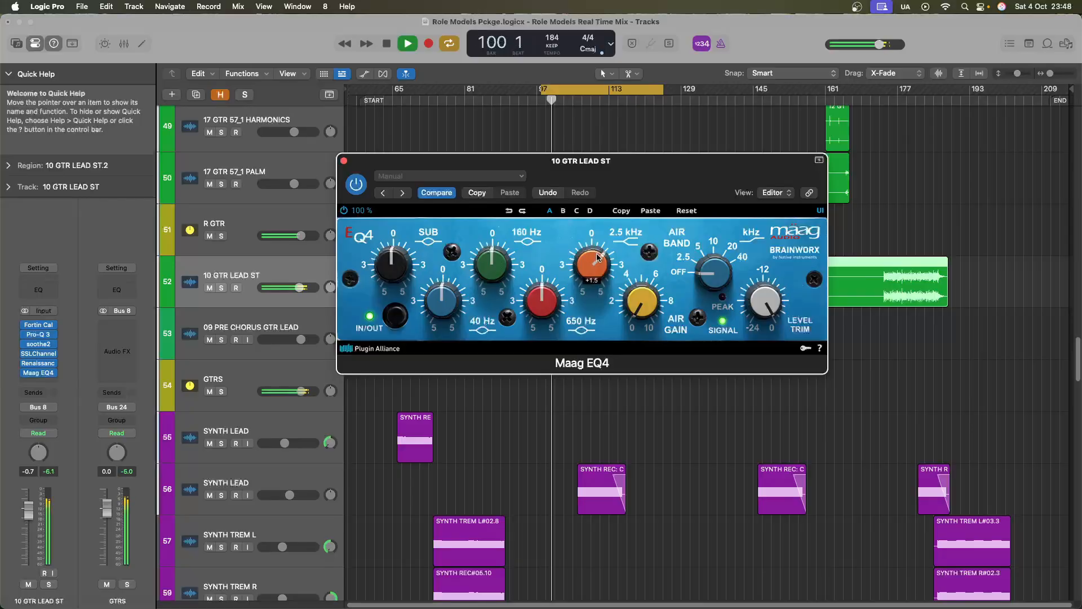
scroll(598, 260, "up", 1)
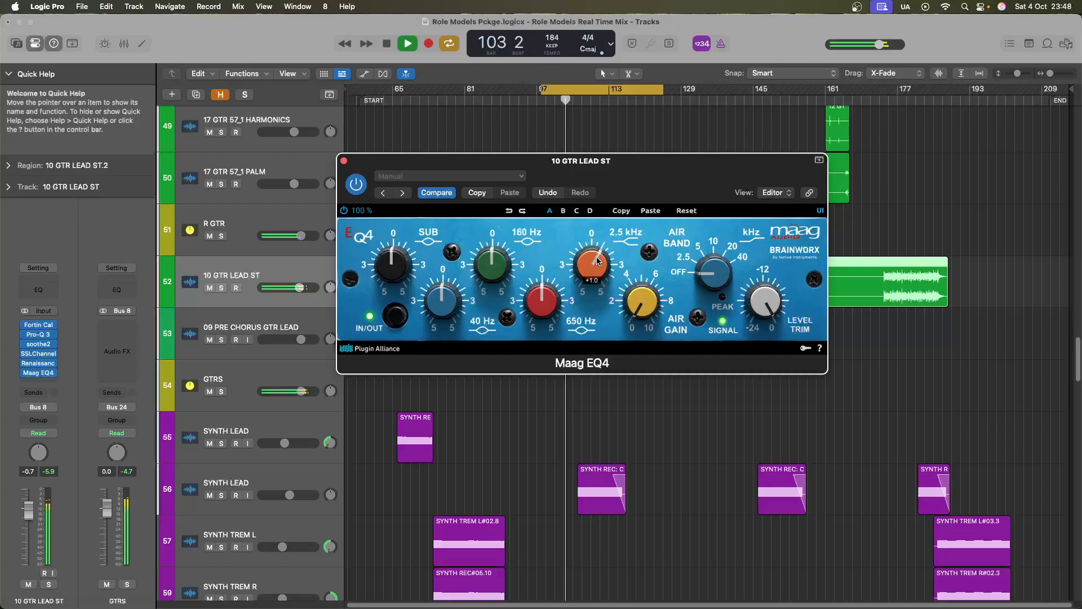
scroll(769, 315, "down", 2)
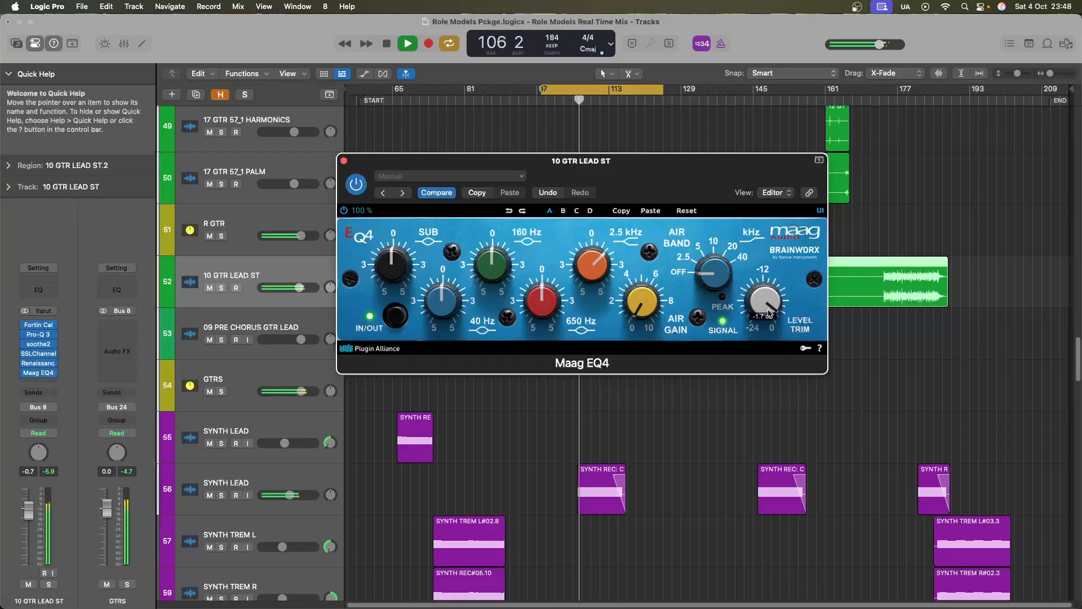
mouse_move(594, 273)
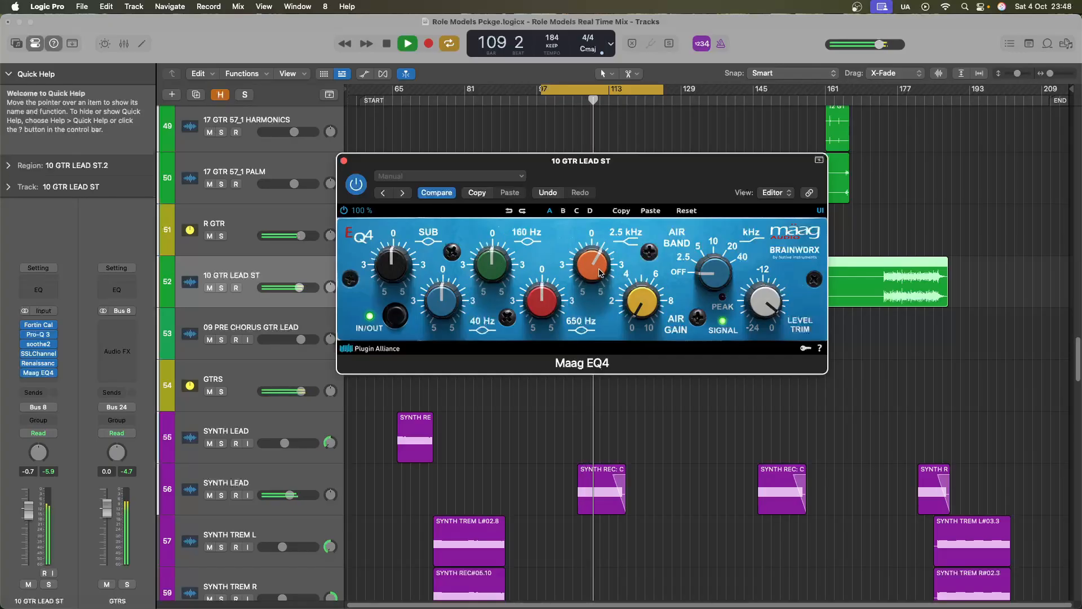
scroll(597, 273, "down", 1)
mouse_move(766, 305)
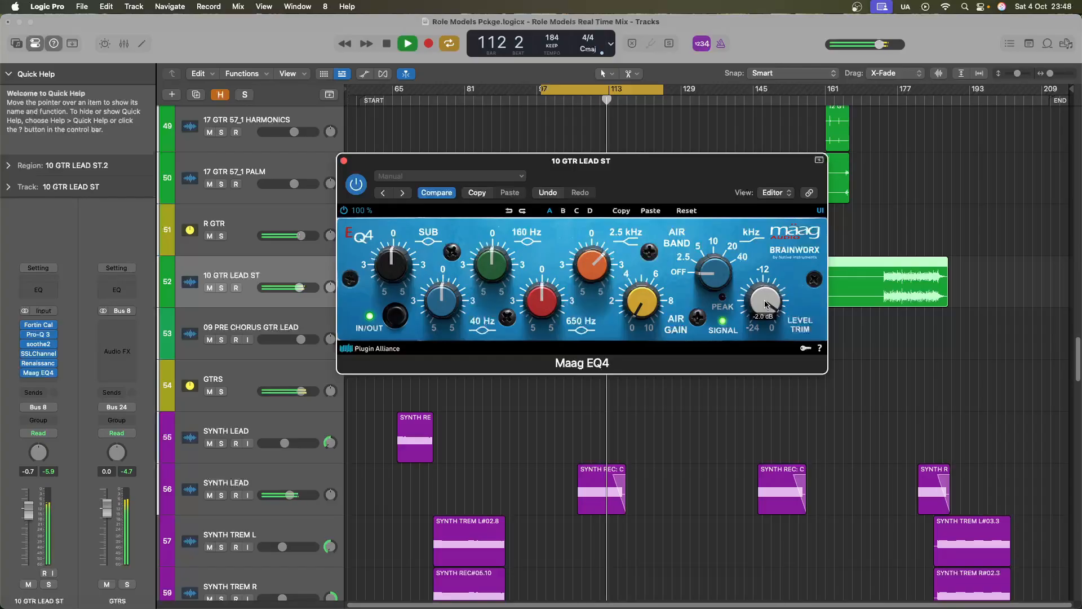
key("super+w")
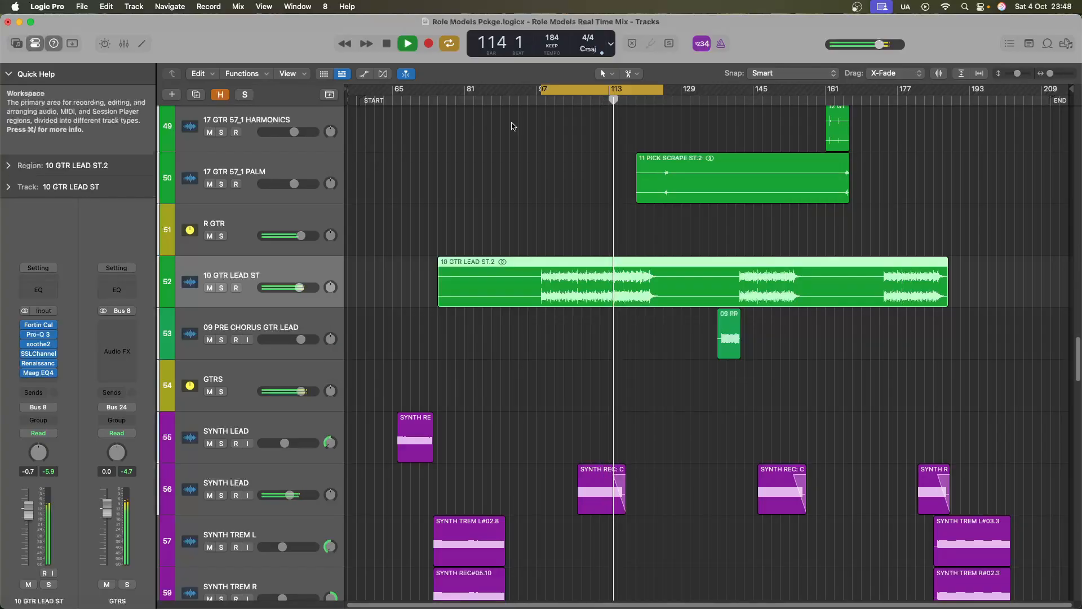
Turn off the cycle area, enlarge the track height slightly, and stop playback near bar 122
left_click(604, 93)
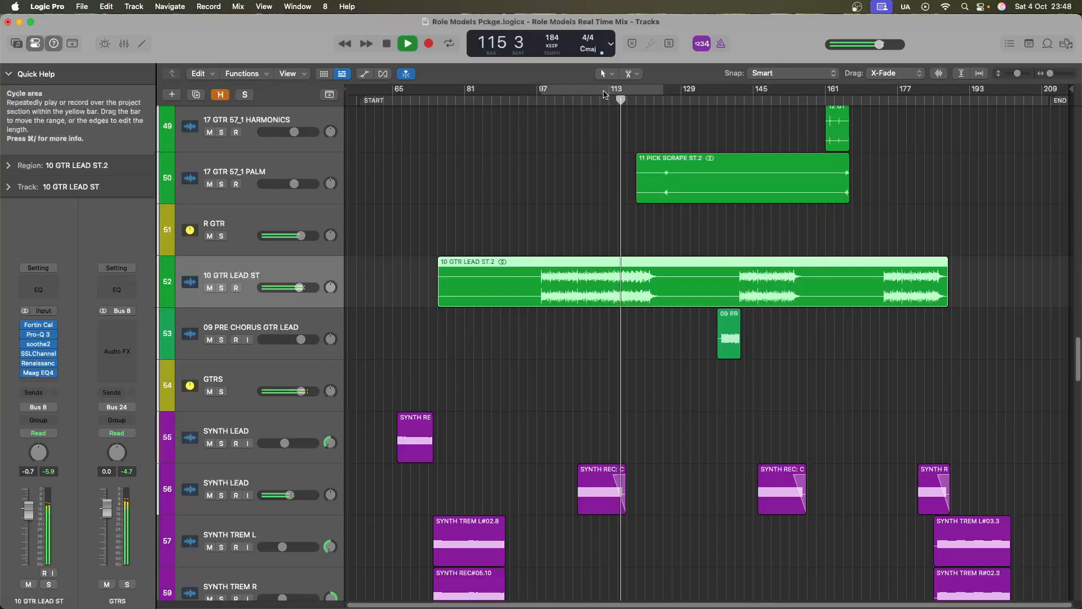
key("super+Up")
key("super+Up")
key("super+Down")
key("super+Down")
key("super+Down")
key("super+Down")
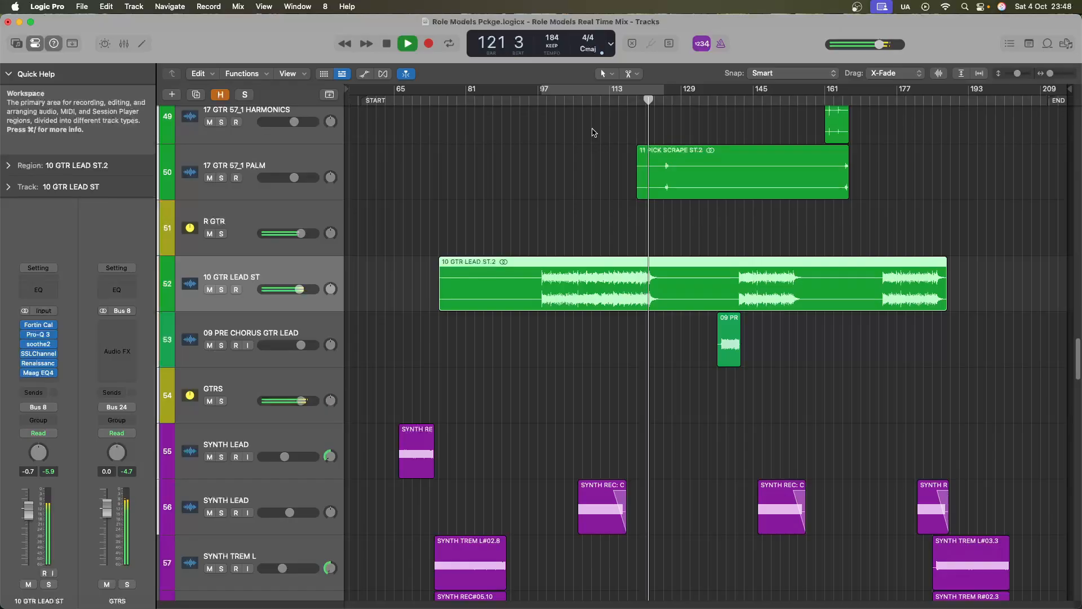
key("space")
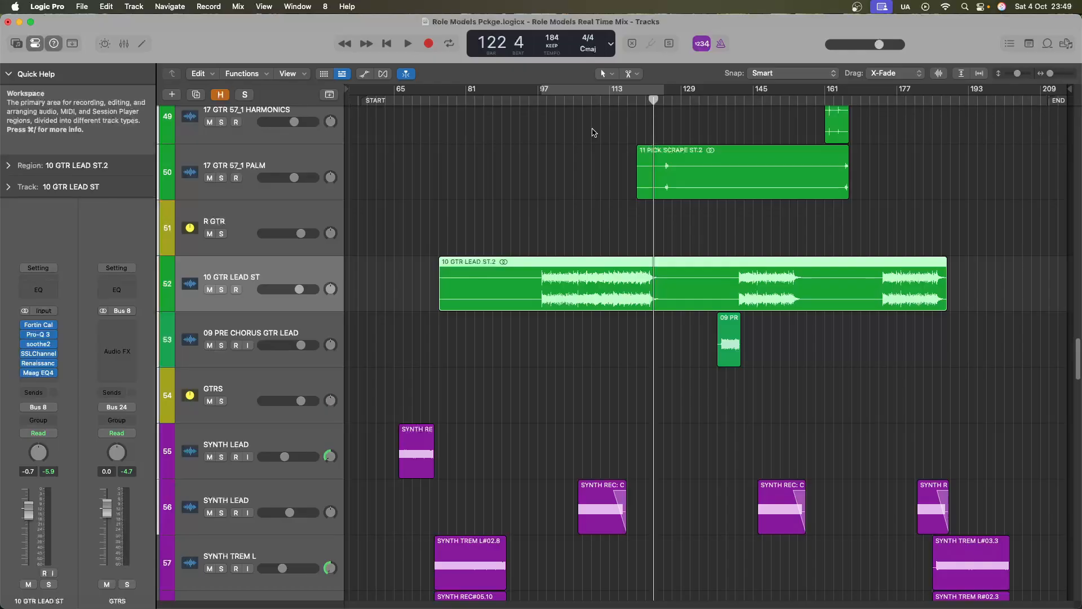
scroll(564, 169, "down", 2)
scroll(551, 189, "up", 8)
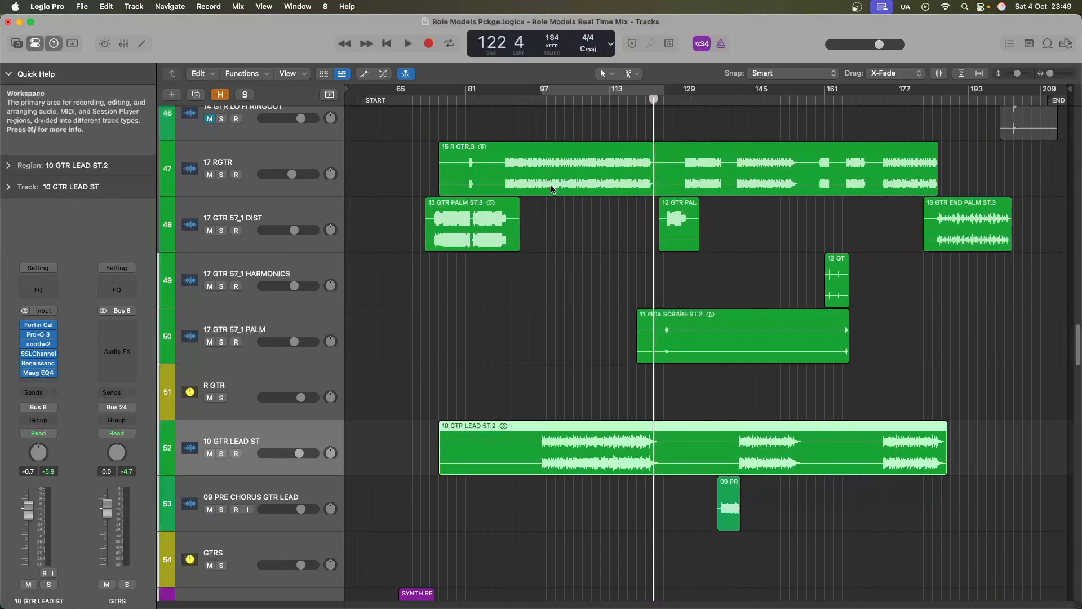